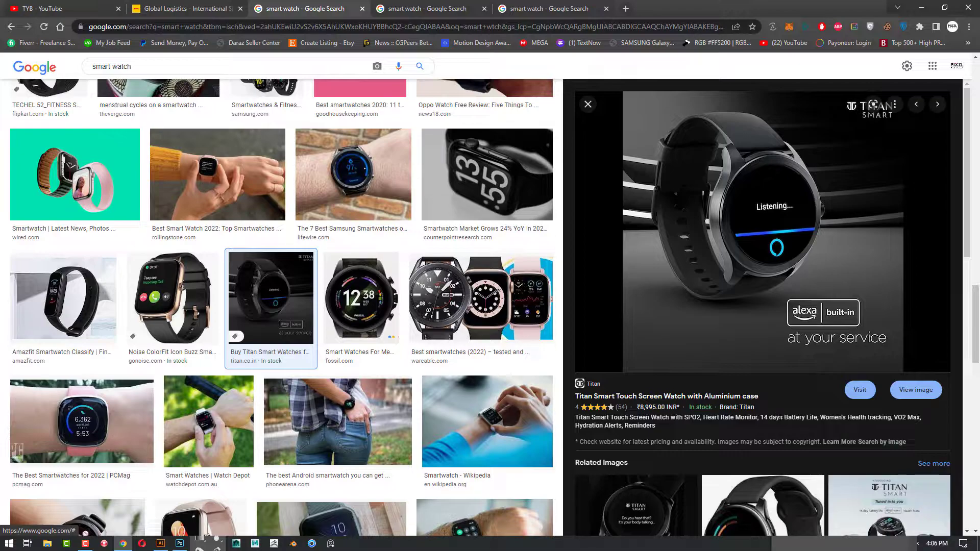
Browse the smart watch image results in the open search tabs to compare product pictures and related images.
{"action": "scroll", "coordinate": [770, 412], "scroll_direction": "down", "scroll_amount": 4}
{"action": "left_click", "coordinate": [916, 351]}
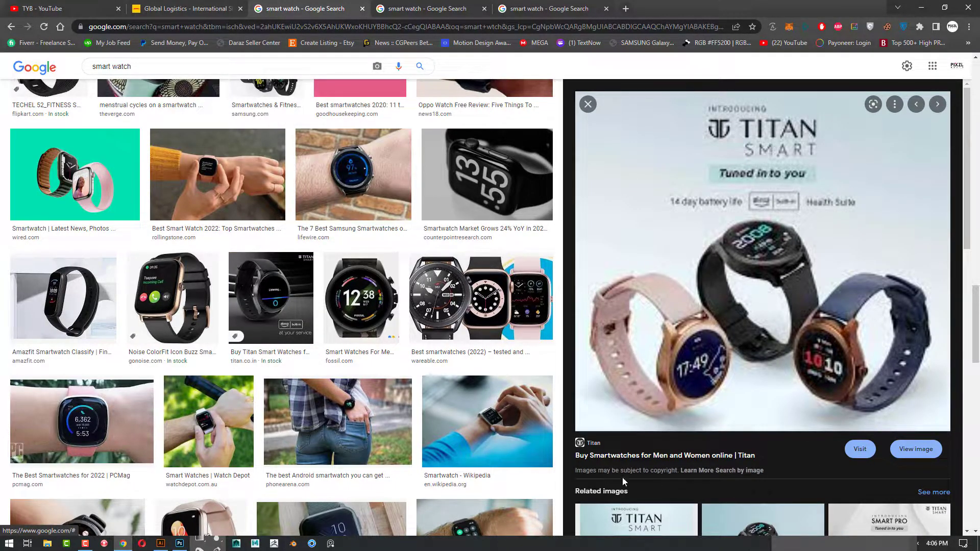
{"action": "scroll", "coordinate": [623, 482], "scroll_direction": "down", "scroll_amount": 2}
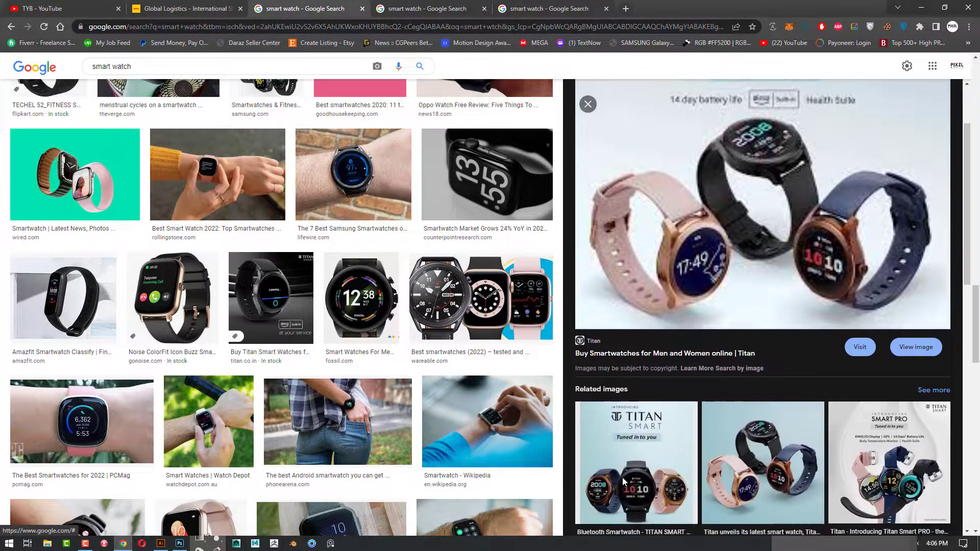
{"action": "key", "text": "ctrl+Tab"}
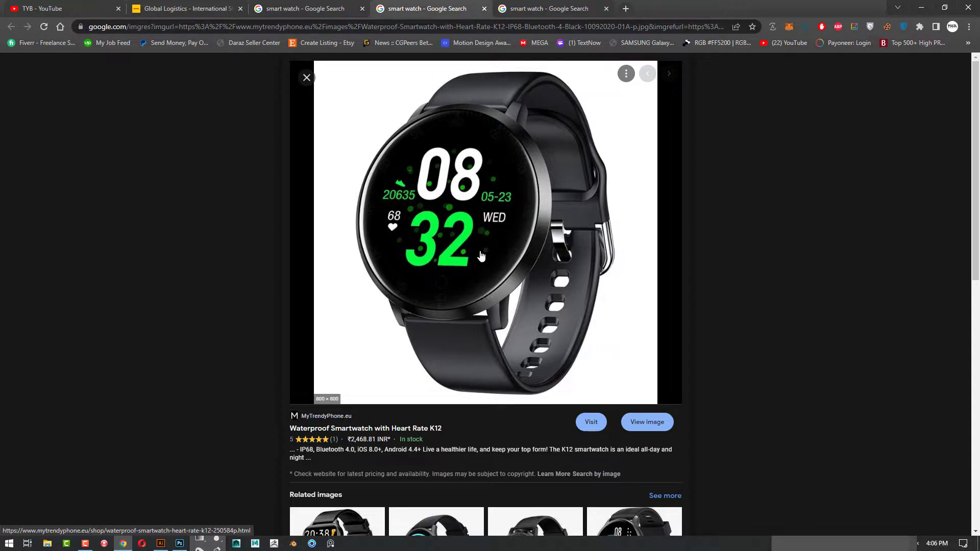
{"action": "scroll", "coordinate": [481, 255], "scroll_direction": "down", "scroll_amount": 2}
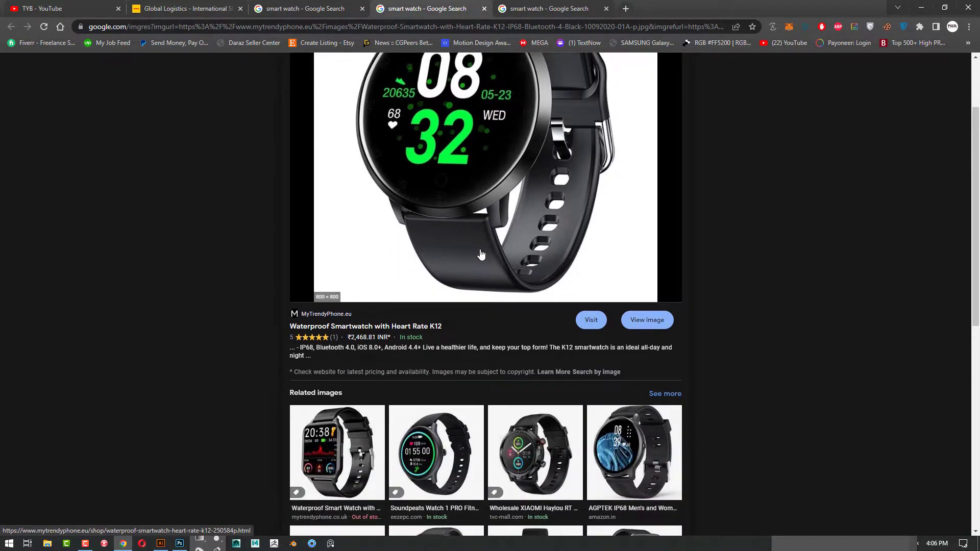
{"action": "key", "text": "ctrl+Tab"}
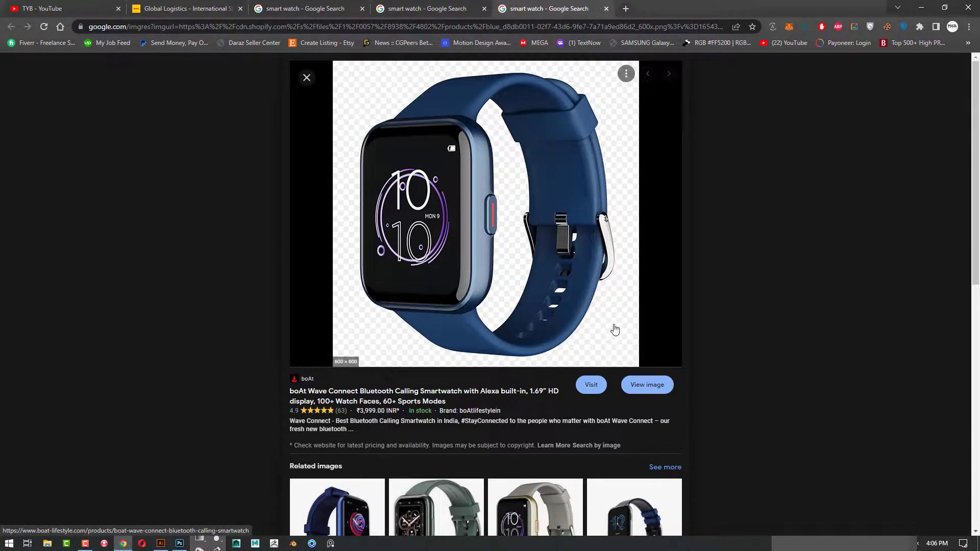
{"action": "left_click", "coordinate": [182, 544]}
{"action": "left_click_drag", "start_coordinate": [166, 106], "coordinate": [133, 73]}
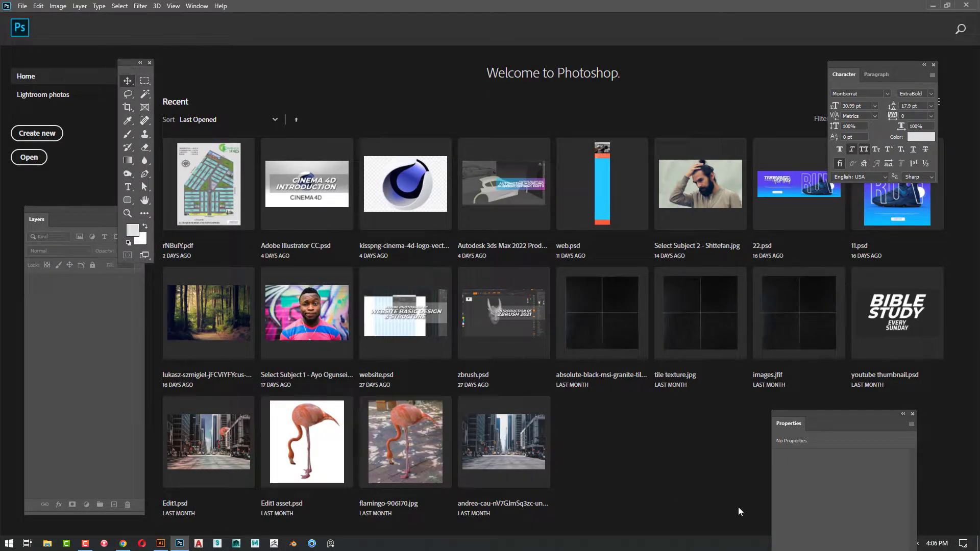
{"action": "left_click", "coordinate": [123, 544]}
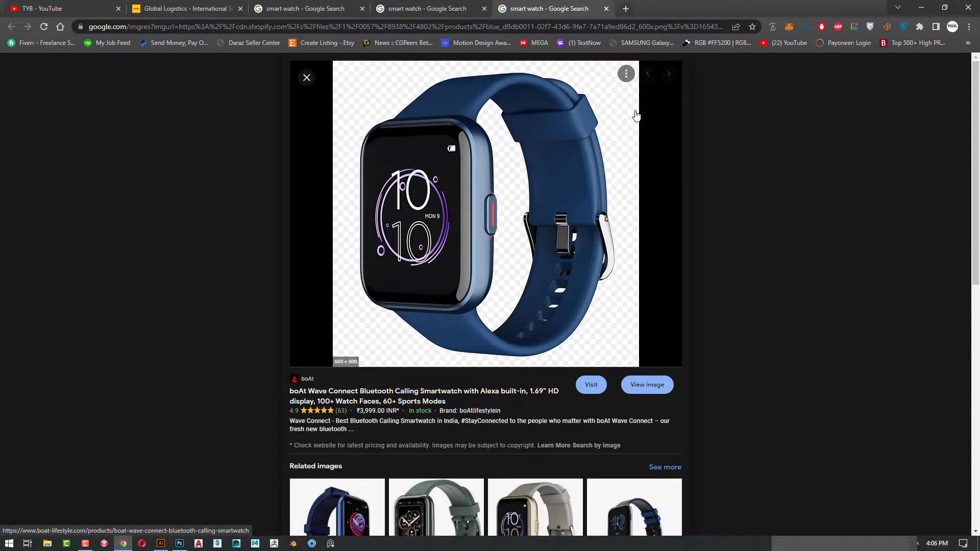
Search Google in a new tab for "social media post size facebook" and check the recommended image dimensions.
{"action": "left_click", "coordinate": [626, 8]}
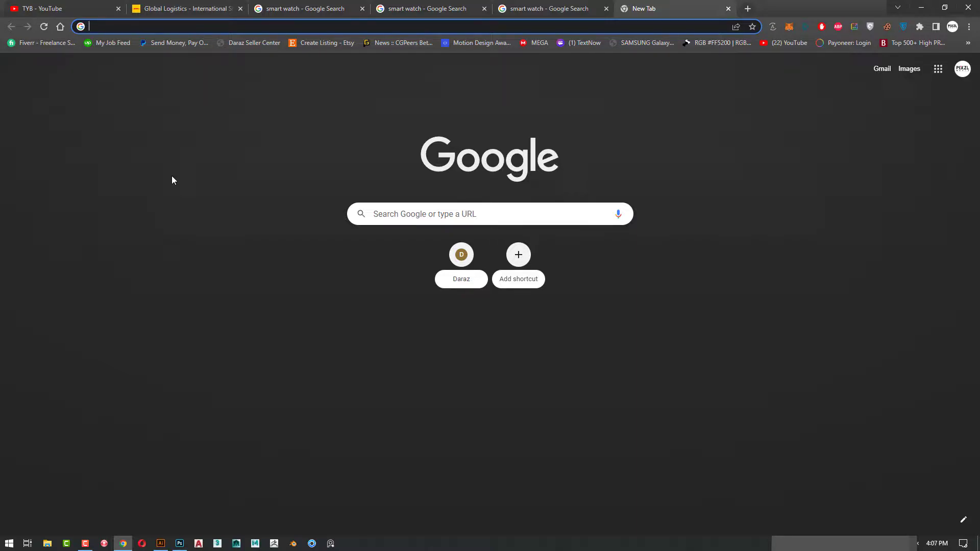
{"action": "type", "text": "social media post size"}
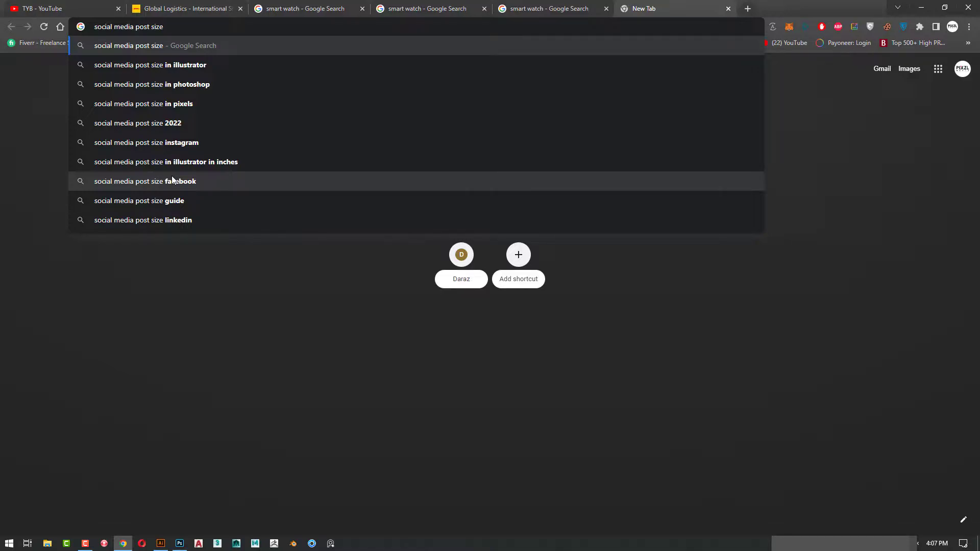
{"action": "type", "text": "facebook"}
{"action": "key", "text": "Return"}
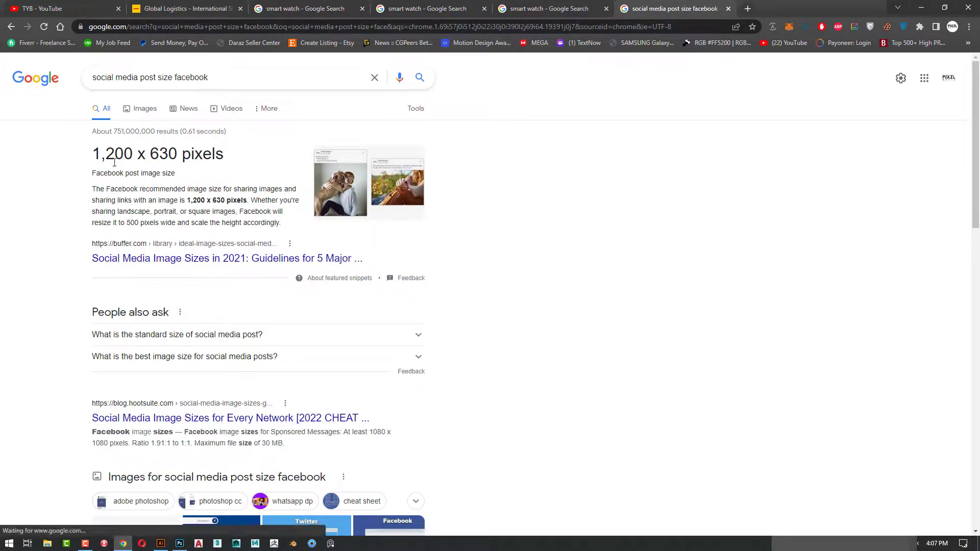
{"action": "left_click_drag", "start_coordinate": [94, 157], "coordinate": [177, 153]}
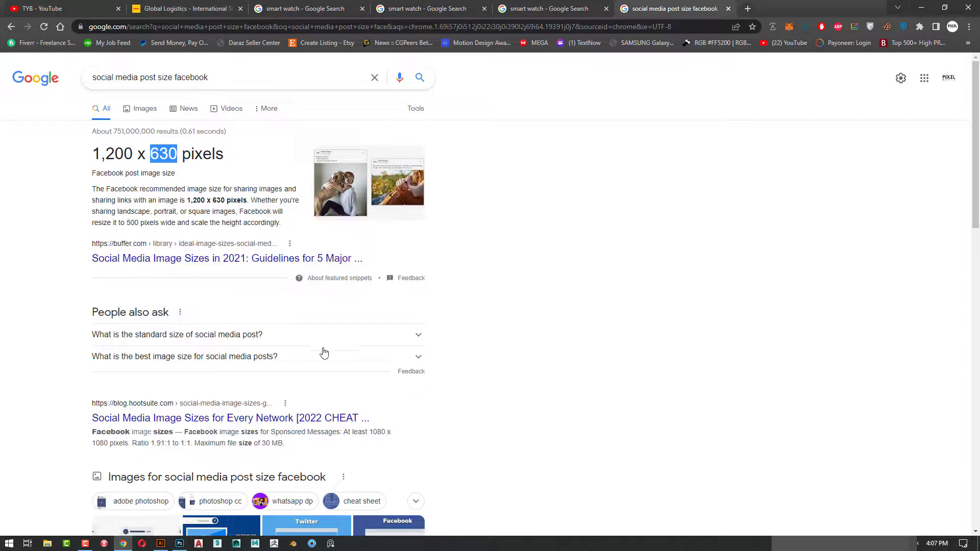
{"action": "left_click_drag", "start_coordinate": [187, 162], "coordinate": [219, 160]}
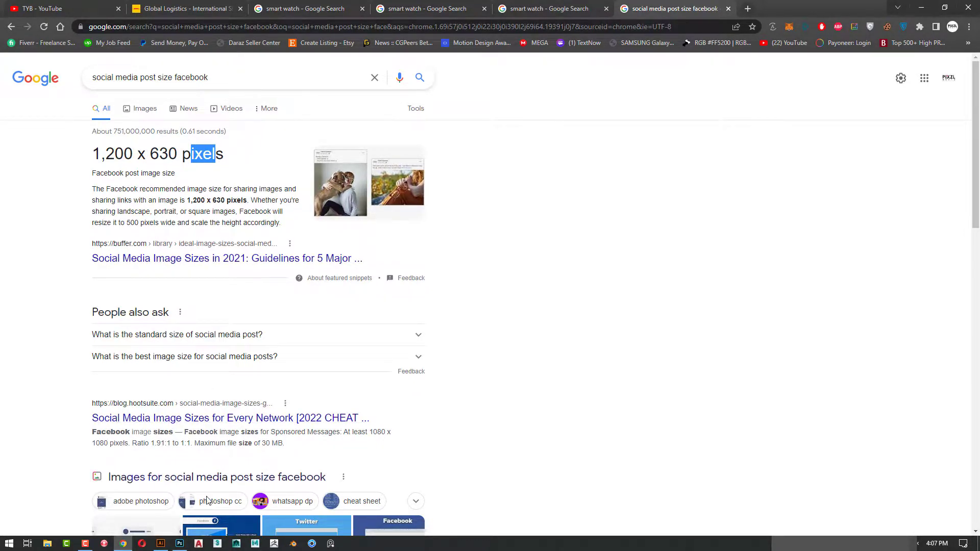
Switch to Photoshop and create a new document 1200 pixels wide and 630 pixels high.
{"action": "left_click", "coordinate": [180, 544]}
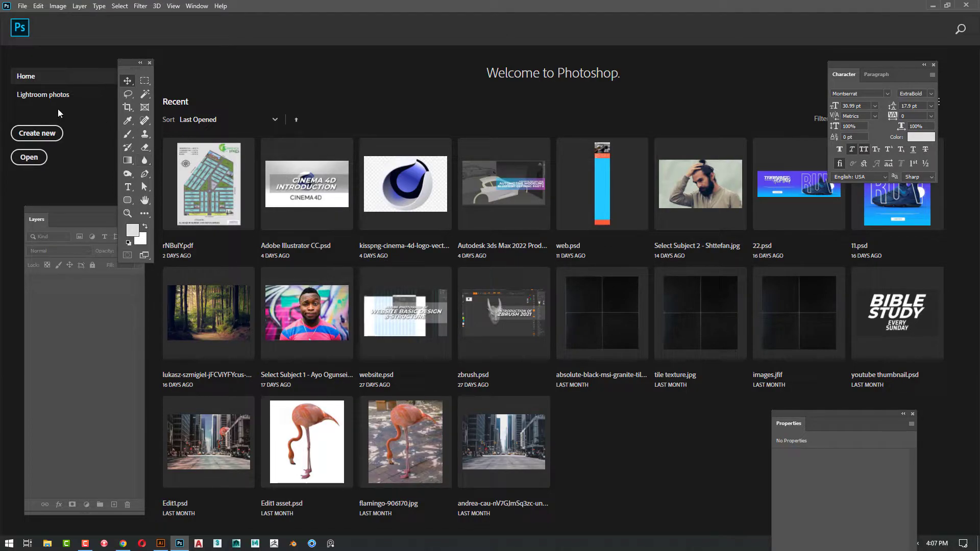
{"action": "left_click", "coordinate": [70, 131]}
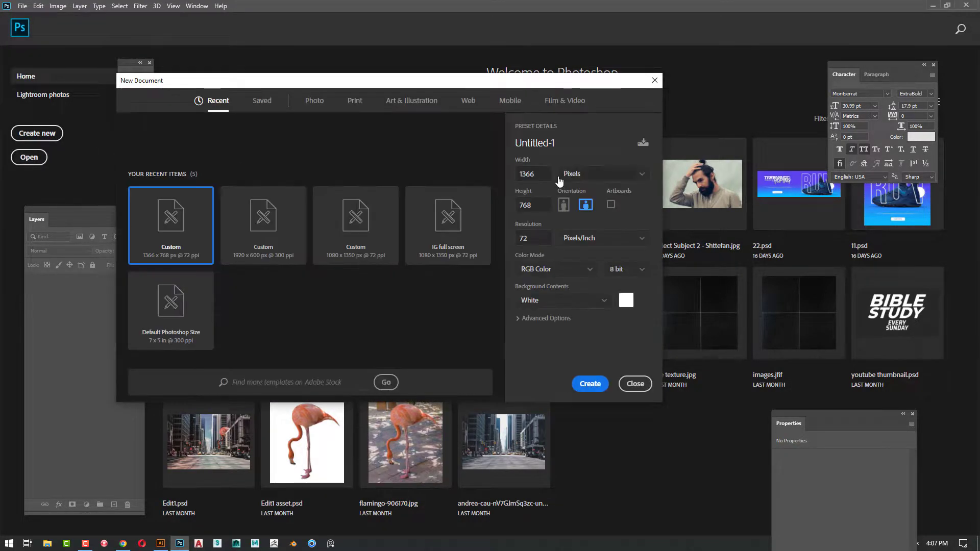
{"action": "left_click", "coordinate": [549, 174]}
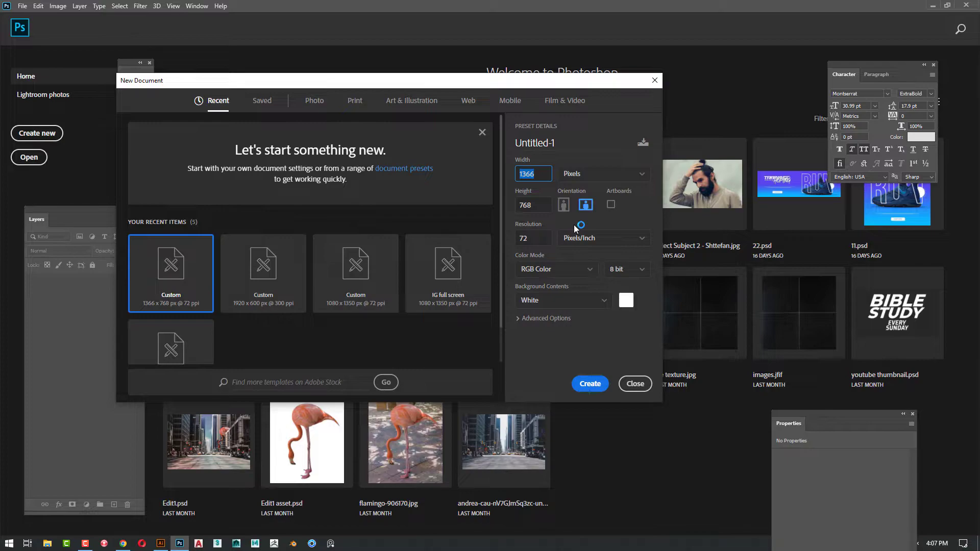
{"action": "type", "text": "1200"}
{"action": "key", "text": "Tab"}
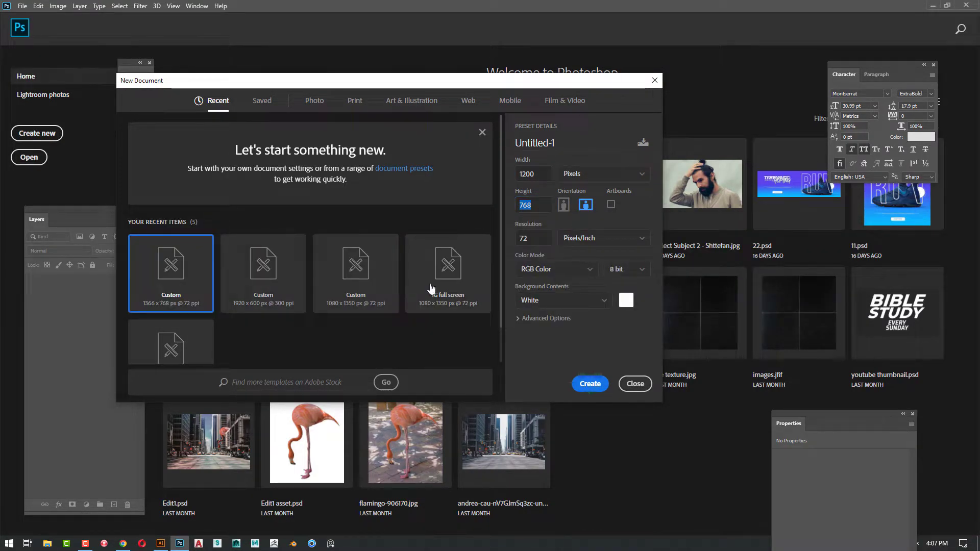
{"action": "left_click", "coordinate": [124, 544]}
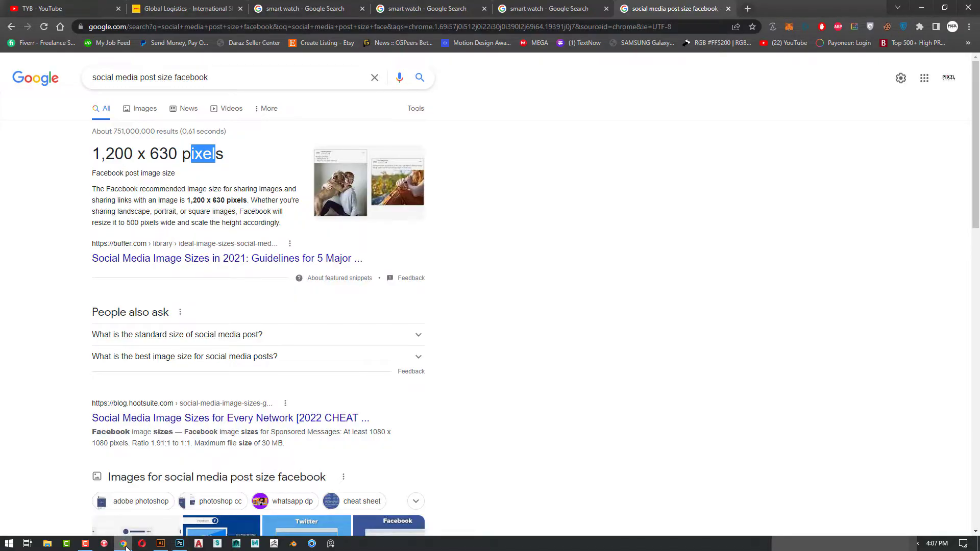
{"action": "left_click", "coordinate": [124, 544]}
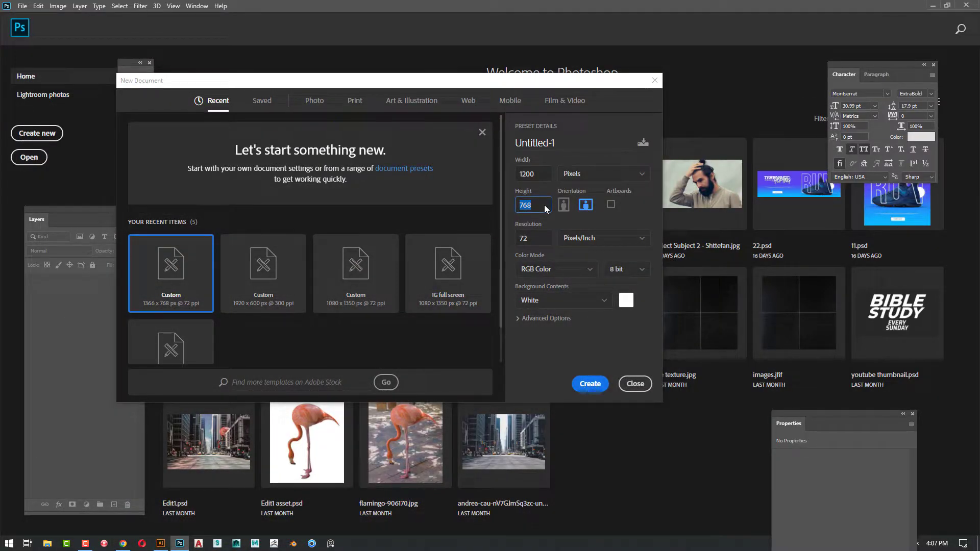
{"action": "type", "text": "630"}
{"action": "left_click", "coordinate": [592, 386]}
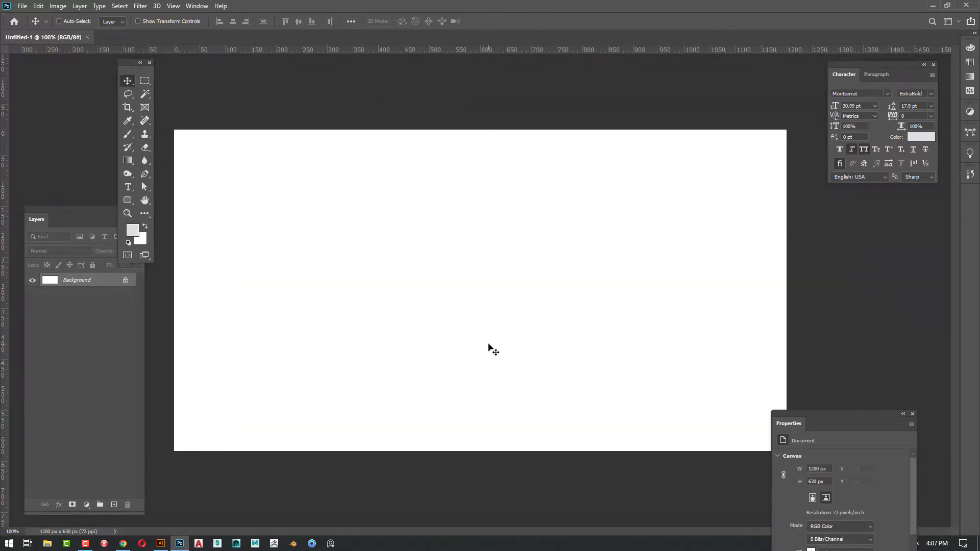
Change the screen mode to full screen with the menu bar and reposition the blank canvas.
{"action": "key", "text": "f"}
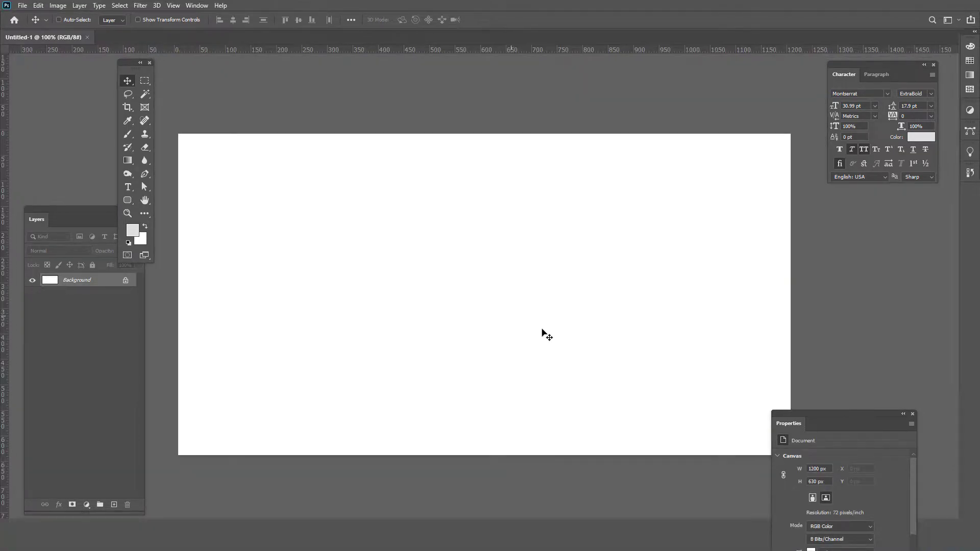
{"action": "left_click_drag", "start_coordinate": [548, 320], "coordinate": [524, 249]}
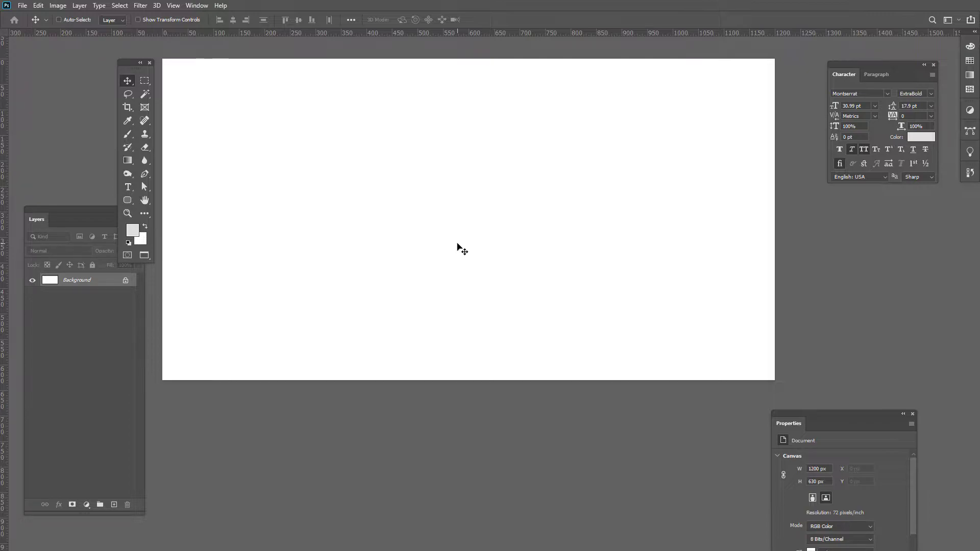
{"action": "scroll", "coordinate": [474, 252], "scroll_direction": "up", "scroll_amount": 1}
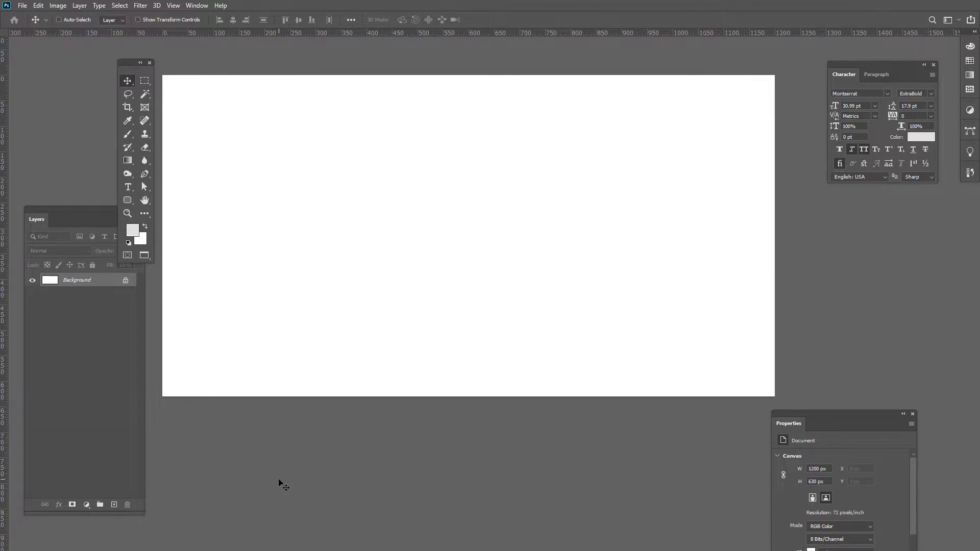
{"action": "key", "text": "super"}
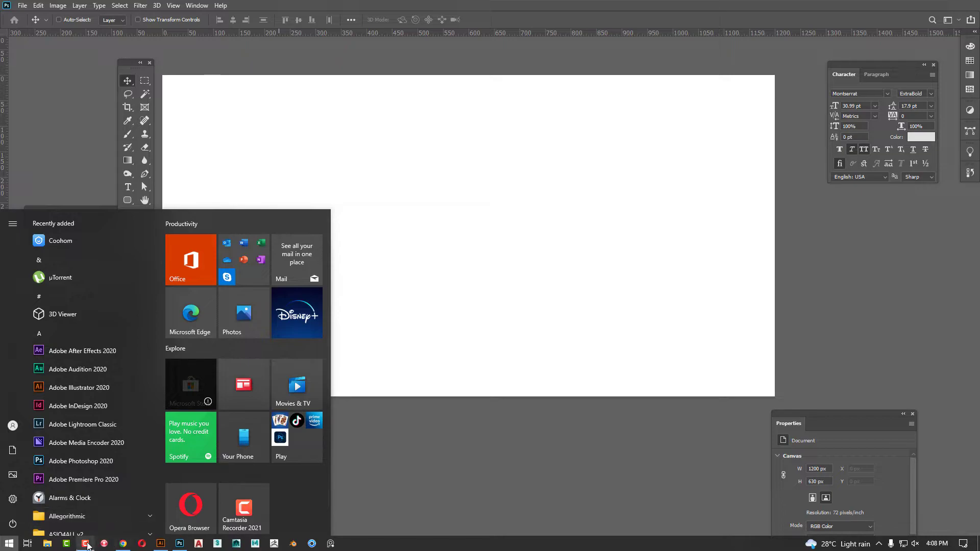
{"action": "left_click", "coordinate": [247, 72]}
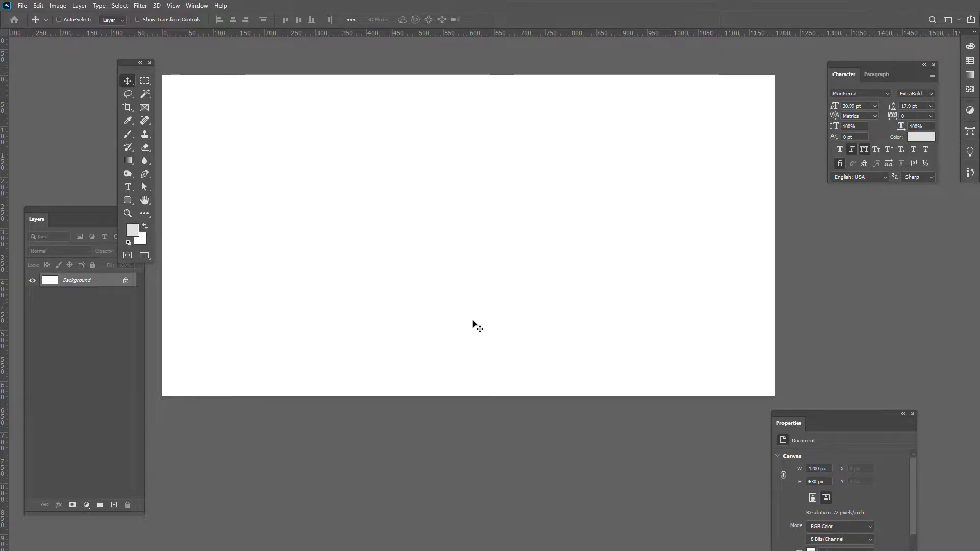
{"action": "scroll", "coordinate": [488, 335], "scroll_direction": "down", "scroll_amount": 1}
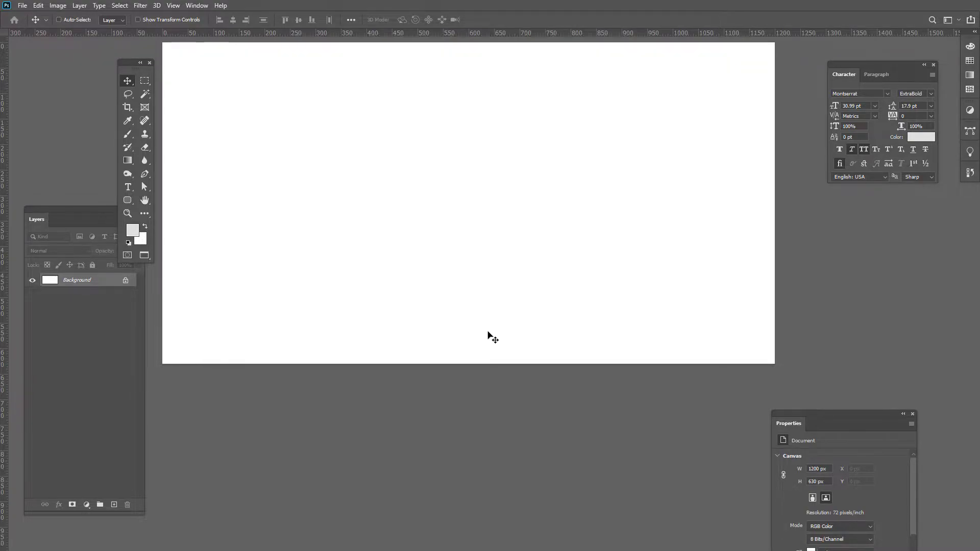
{"action": "scroll", "coordinate": [506, 328], "scroll_direction": "down", "scroll_amount": 1}
{"action": "scroll", "coordinate": [508, 326], "scroll_direction": "down", "scroll_amount": 2}
{"action": "scroll", "coordinate": [514, 326], "scroll_direction": "right", "scroll_amount": 4}
{"action": "scroll", "coordinate": [513, 326], "scroll_direction": "up", "scroll_amount": 2}
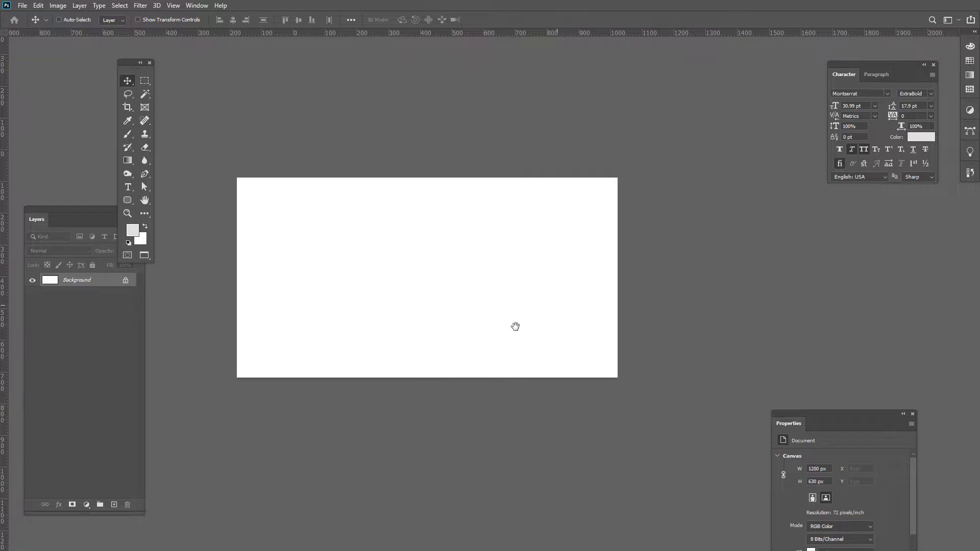
Rotate the canvas view to 90° and return it to 0°, ending with the Move tool active.
{"action": "key", "text": "r"}
{"action": "left_click_drag", "start_coordinate": [558, 185], "coordinate": [611, 352]}
{"action": "left_click_drag", "start_coordinate": [614, 229], "coordinate": [590, 302]}
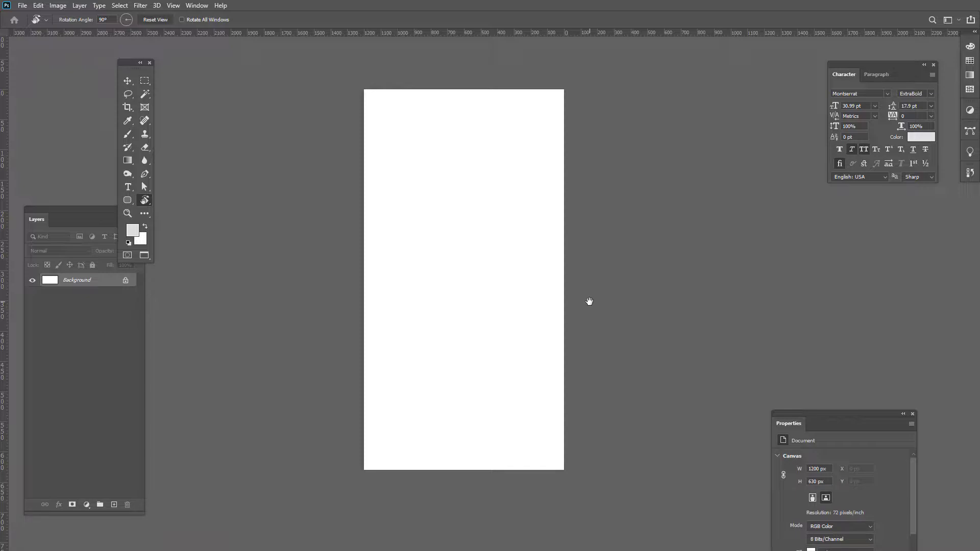
{"action": "left_click_drag", "start_coordinate": [589, 302], "coordinate": [490, 238]}
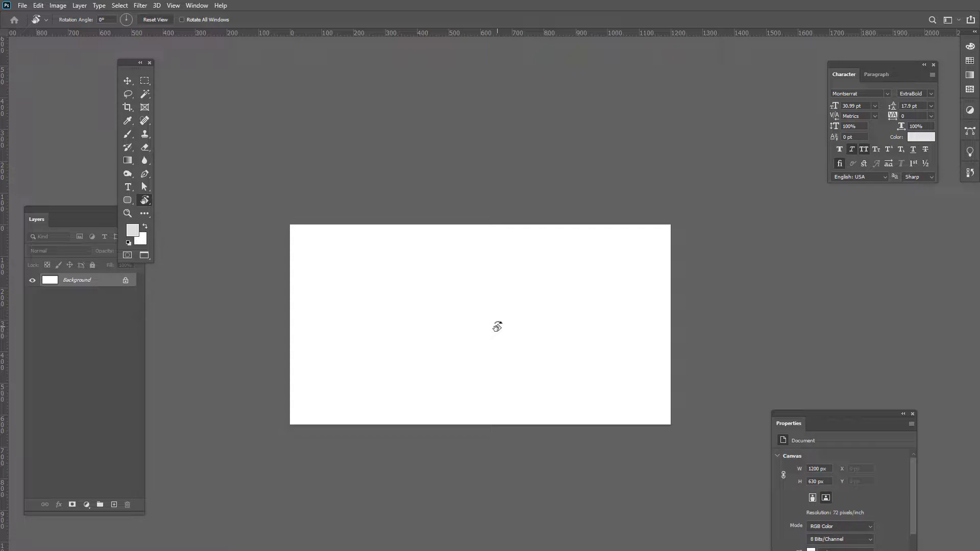
{"action": "key", "text": "v"}
{"action": "scroll", "coordinate": [529, 321], "scroll_direction": "up", "scroll_amount": 4}
{"action": "left_click_drag", "start_coordinate": [539, 334], "coordinate": [551, 281]}
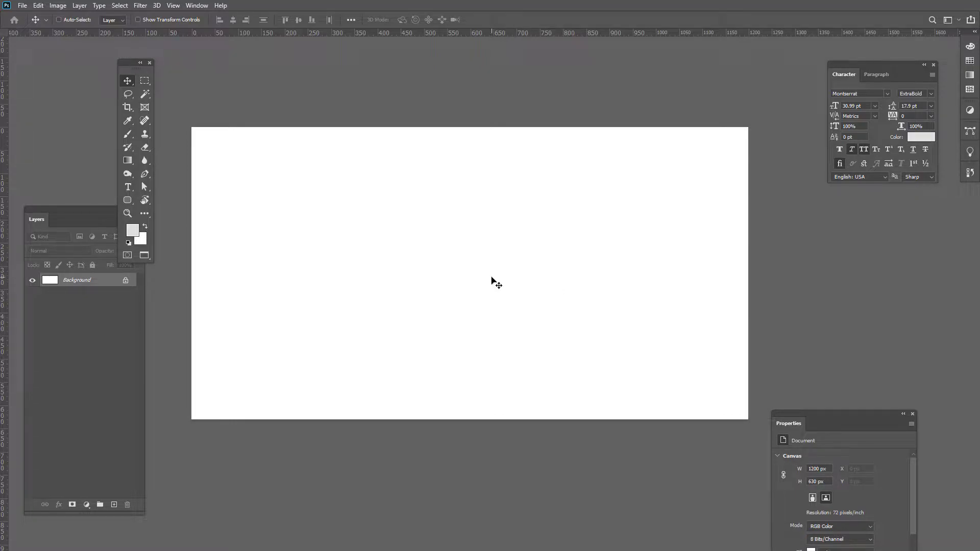
Switch to Chrome, compare the round black and square blue smart watches, and open the blue boAt watch's full image.
{"action": "key", "text": "alt+Tab"}
{"action": "key", "text": "alt+Tab"}
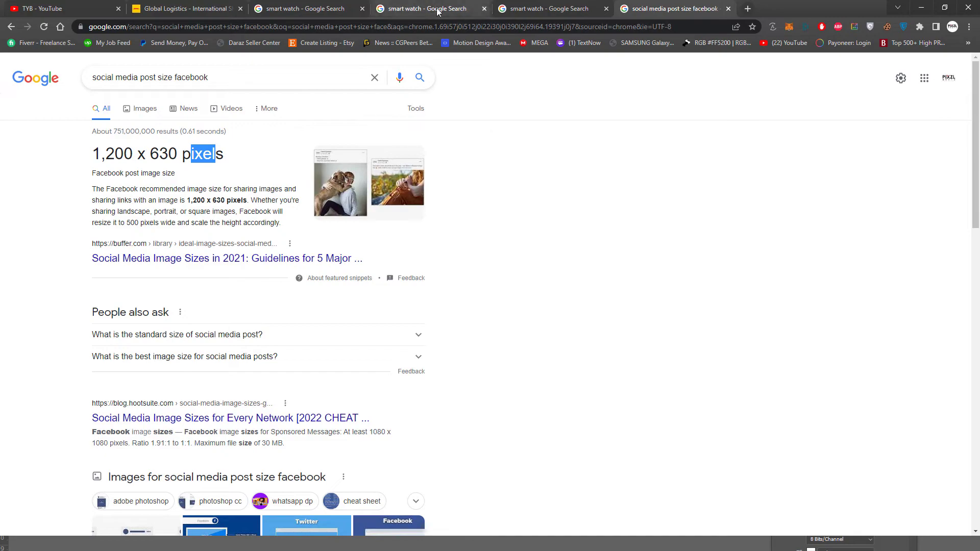
{"action": "left_click", "coordinate": [534, 7]}
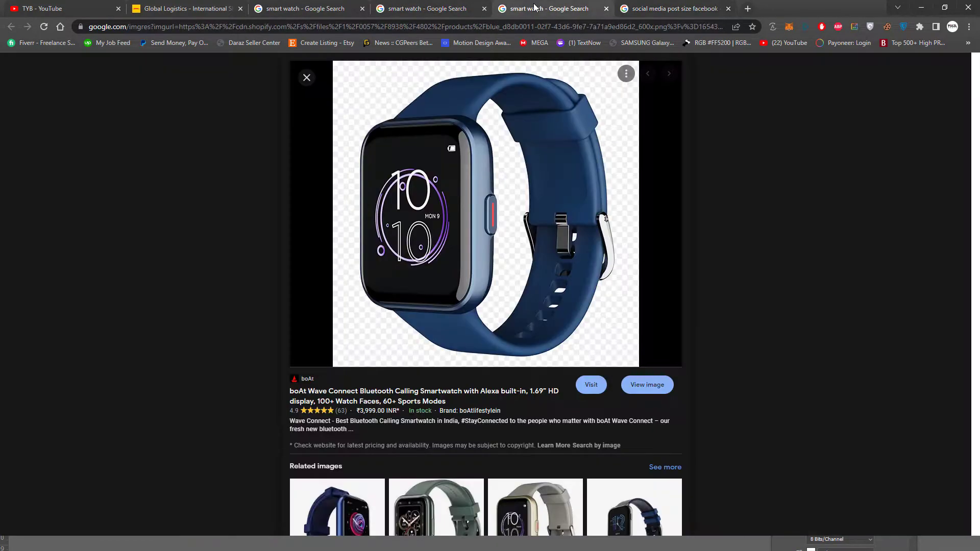
{"action": "left_click", "coordinate": [426, 5]}
{"action": "left_click", "coordinate": [551, 7]}
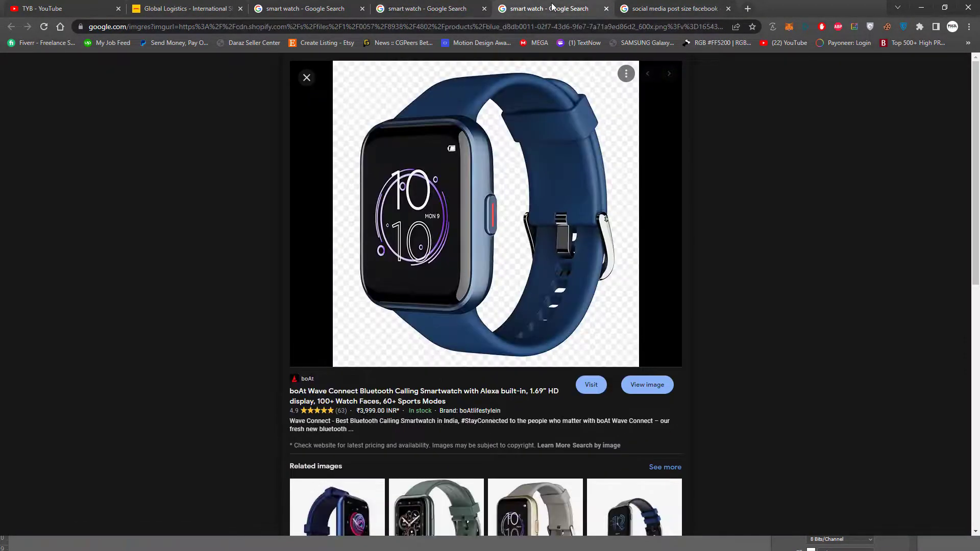
{"action": "left_click", "coordinate": [458, 15]}
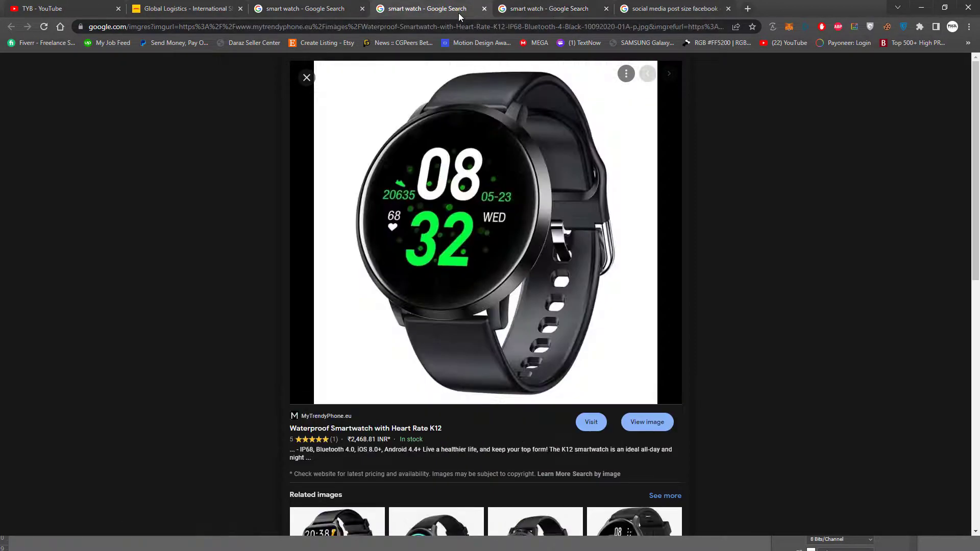
{"action": "left_click", "coordinate": [546, 9]}
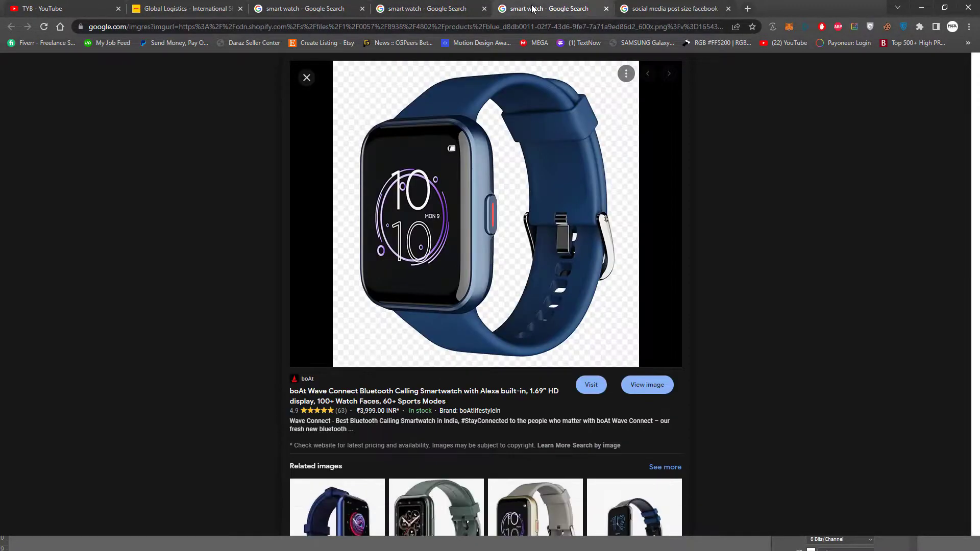
{"action": "left_click", "coordinate": [647, 385]}
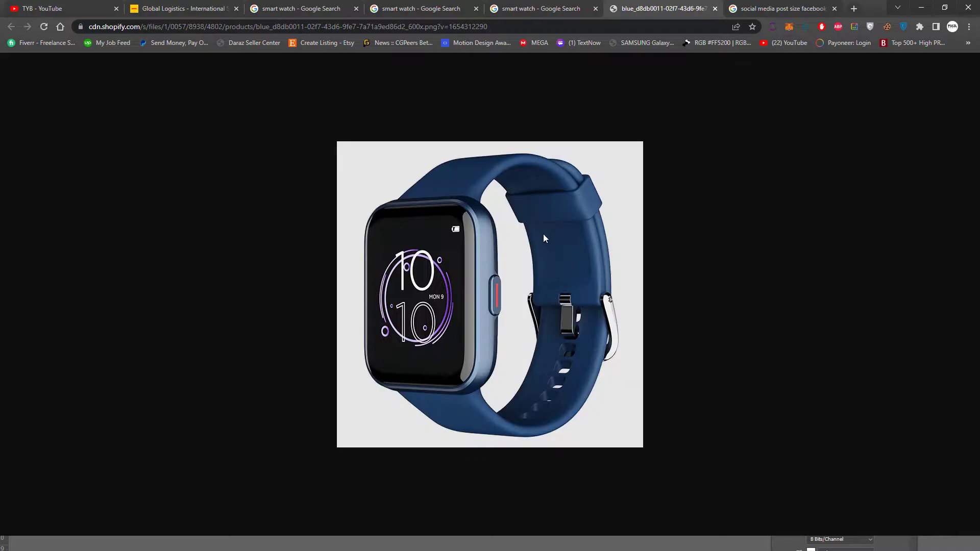
Save the blue smart watch image to the Downloads folder and show the downloaded file in its folder.
{"action": "right_click", "coordinate": [558, 217]}
{"action": "left_click", "coordinate": [605, 249]}
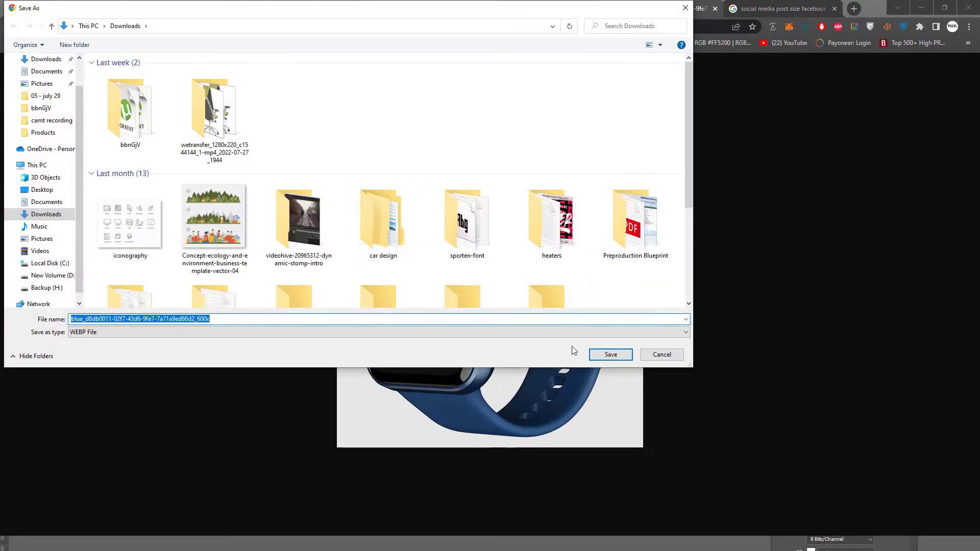
{"action": "left_click", "coordinate": [611, 355]}
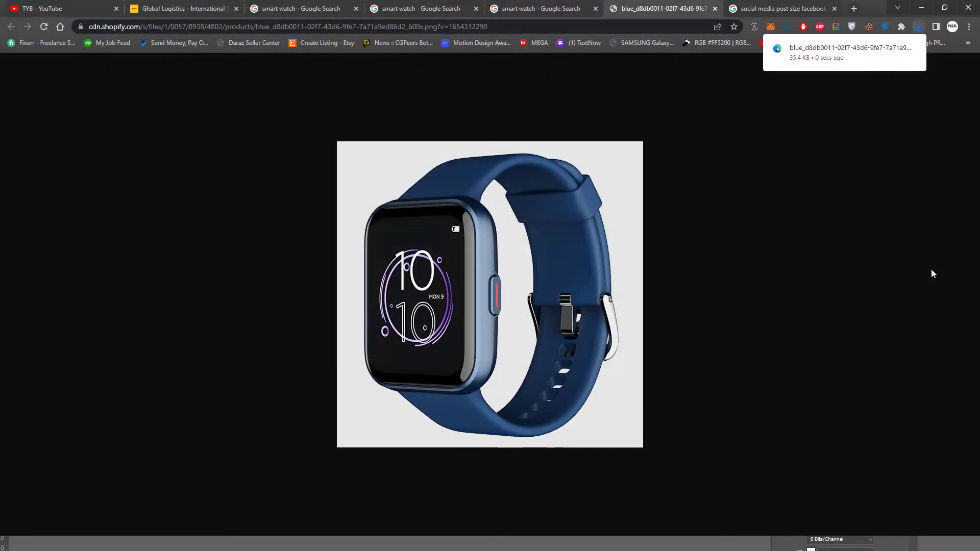
{"action": "right_click", "coordinate": [869, 58]}
{"action": "left_click", "coordinate": [898, 95]}
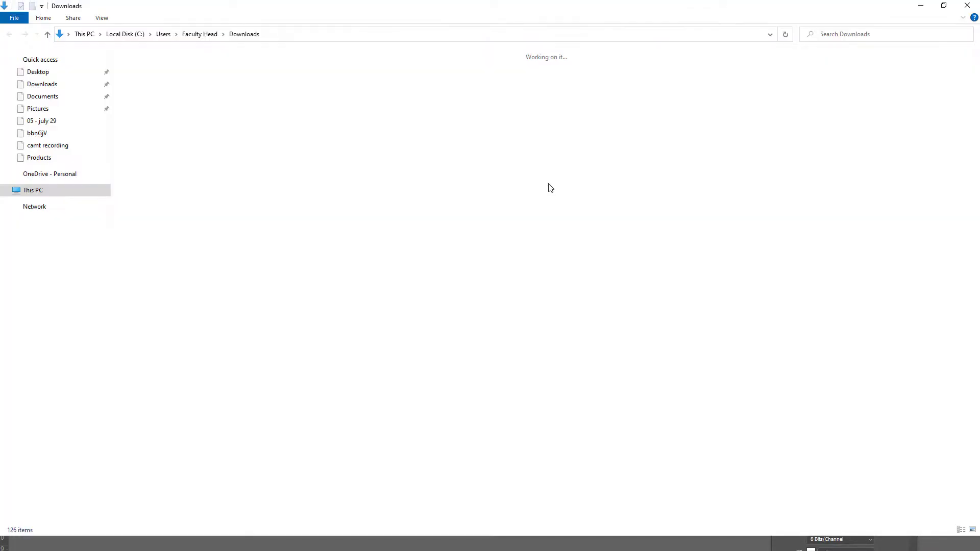
Try to bring the downloaded watch file from the Downloads folder into the blank Photoshop document.
{"action": "left_click_drag", "start_coordinate": [146, 97], "coordinate": [514, 131]}
{"action": "key", "text": "alt+Tab"}
{"action": "key", "text": "Tab"}
{"action": "left_click", "coordinate": [486, 208]}
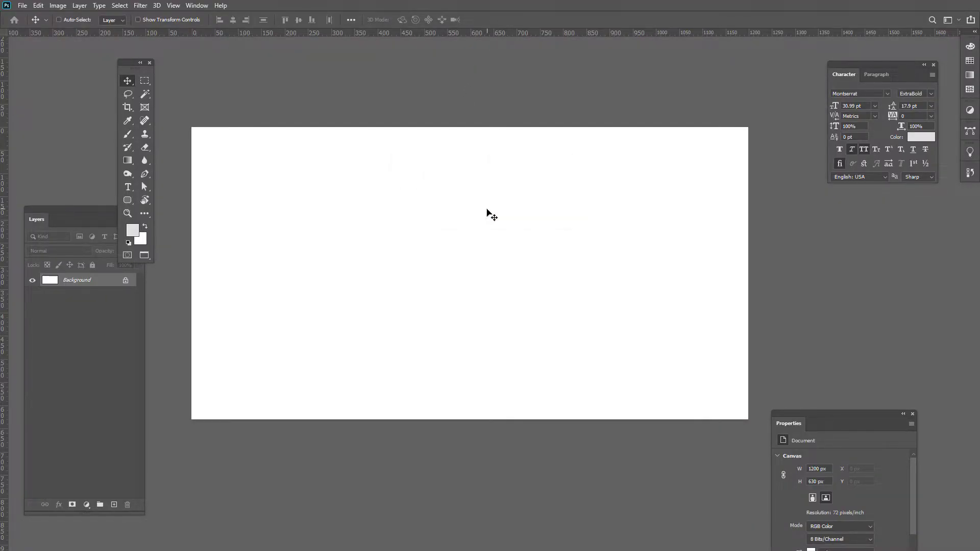
{"action": "key", "text": "alt+Tab"}
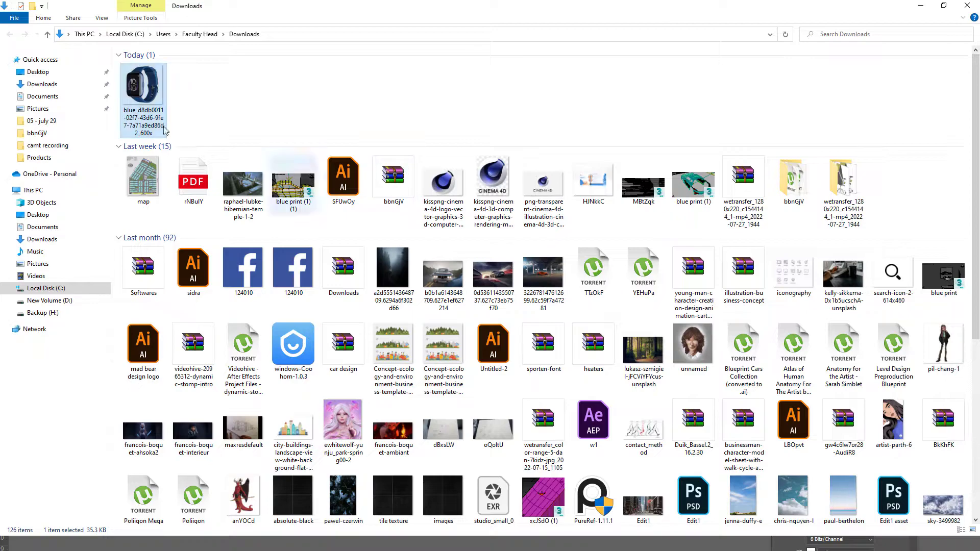
Open the downloaded watch image in Paint, copy it, and paste it into the Photoshop document.
{"action": "right_click", "coordinate": [135, 76]}
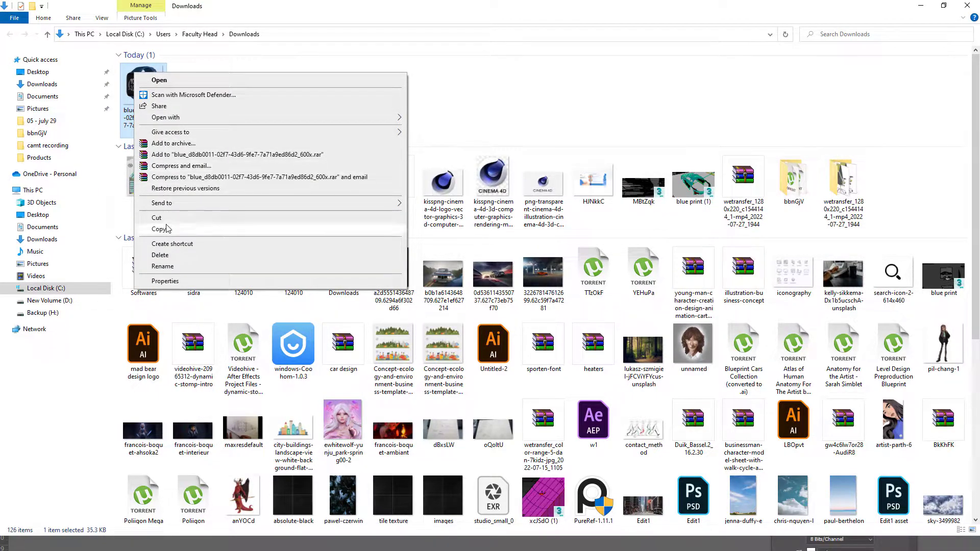
{"action": "mouse_move", "coordinate": [185, 120]}
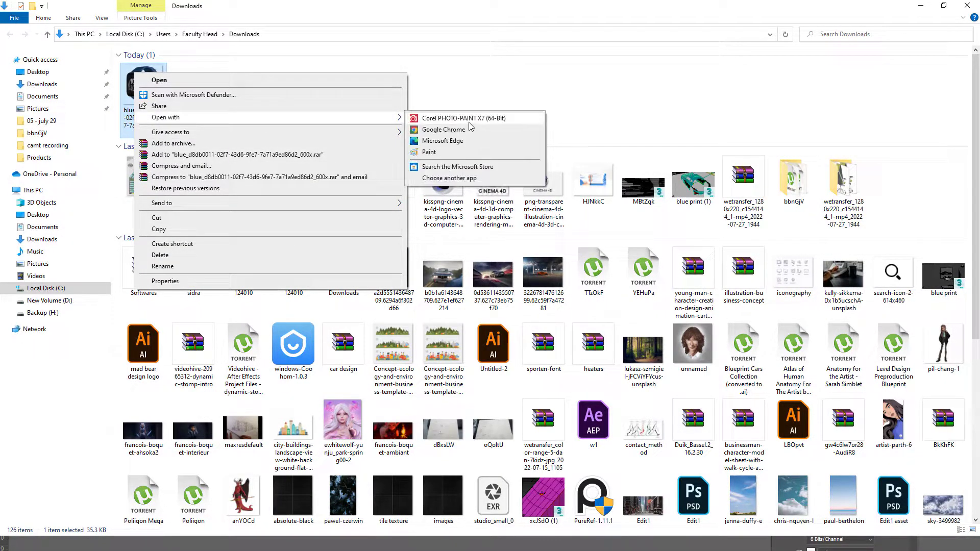
{"action": "left_click", "coordinate": [472, 151]}
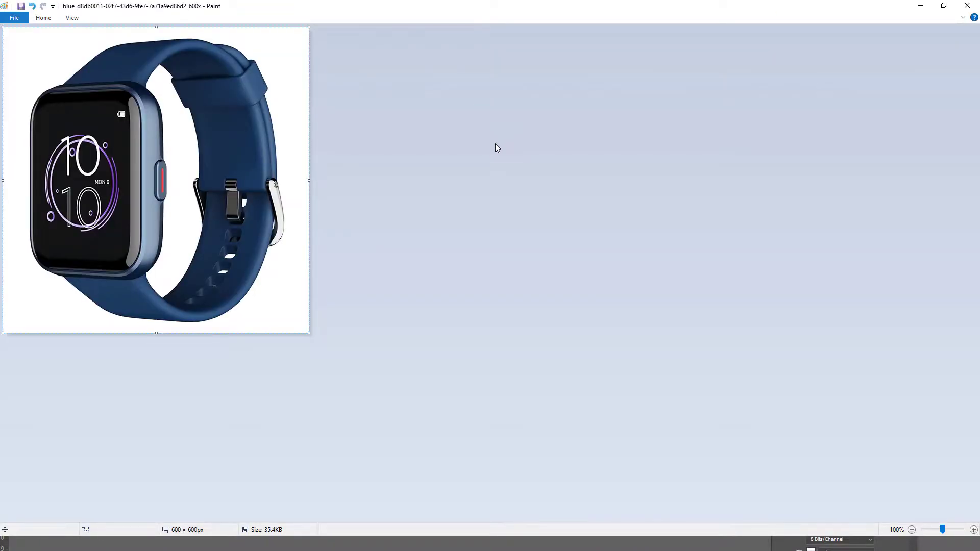
{"action": "key", "text": "alt+Tab"}
{"action": "key", "text": "alt+Tab"}
{"action": "key", "text": "ctrl+v"}
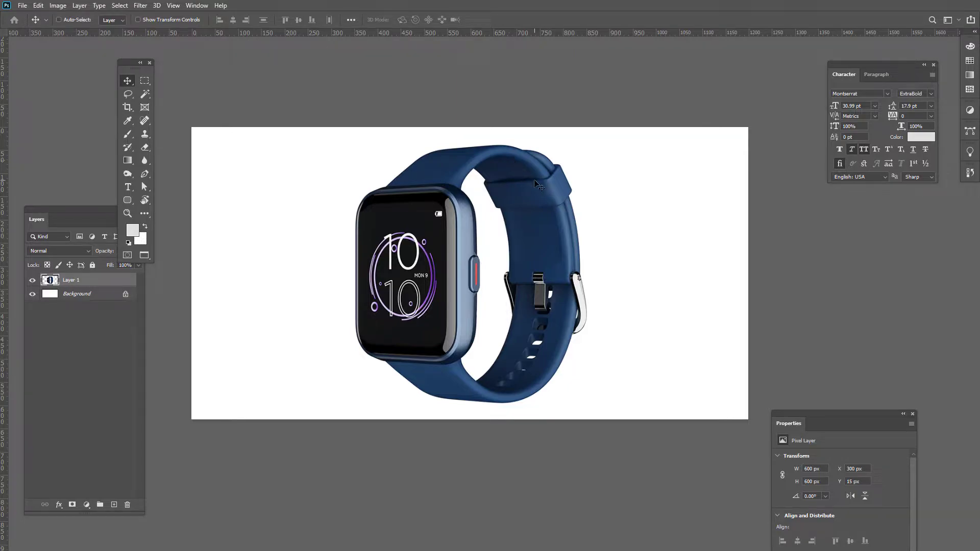
Hide the Background layer and select the watch, subtracting the white gap inside the strap from the selection.
{"action": "left_click", "coordinate": [33, 295]}
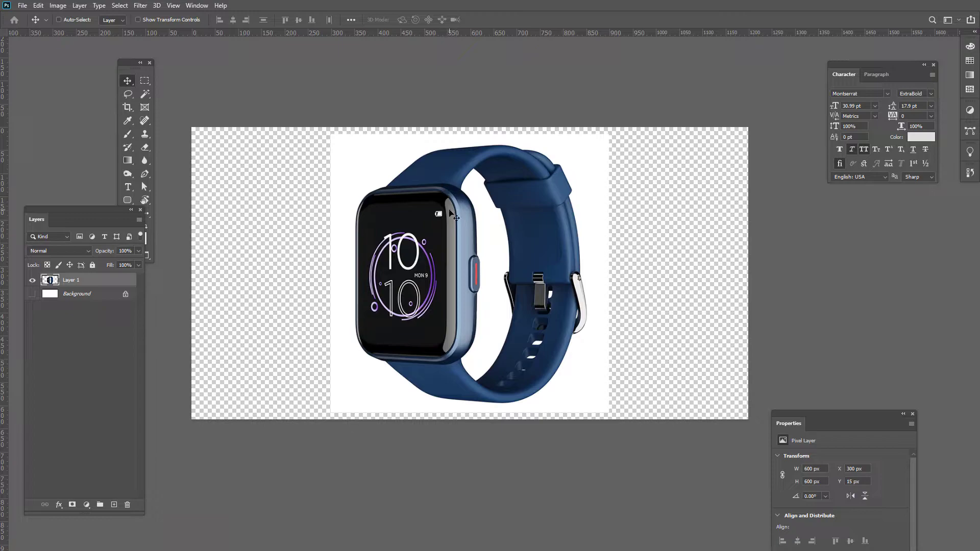
{"action": "left_click_drag", "start_coordinate": [453, 223], "coordinate": [474, 212]}
{"action": "left_click_drag", "start_coordinate": [408, 184], "coordinate": [414, 185]}
{"action": "key", "text": "w"}
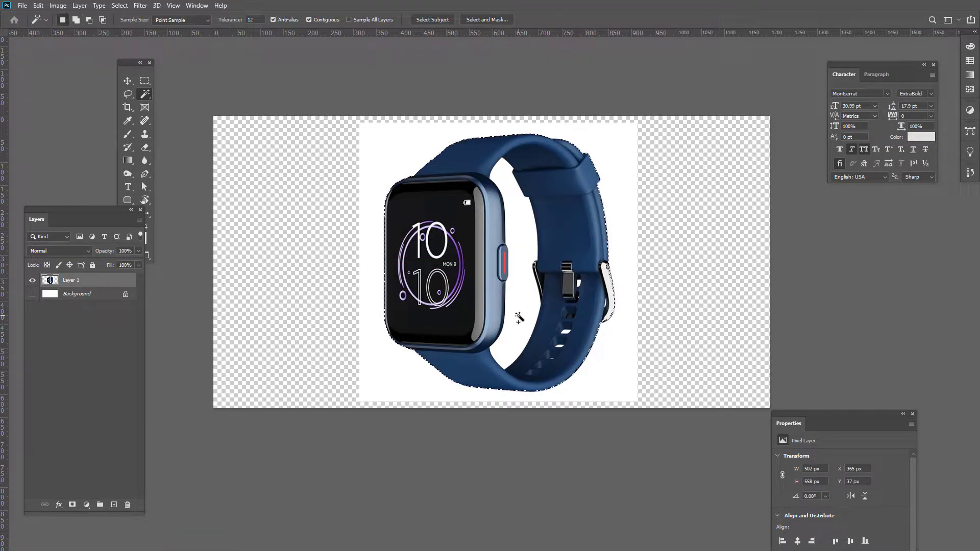
{"action": "key", "text": "shift"}
{"action": "left_click", "coordinate": [511, 204], "text": "alt"}
Undo the deletion of the watch, invert the selection, delete the white surroundings, and deselect.
{"action": "key", "text": "Delete"}
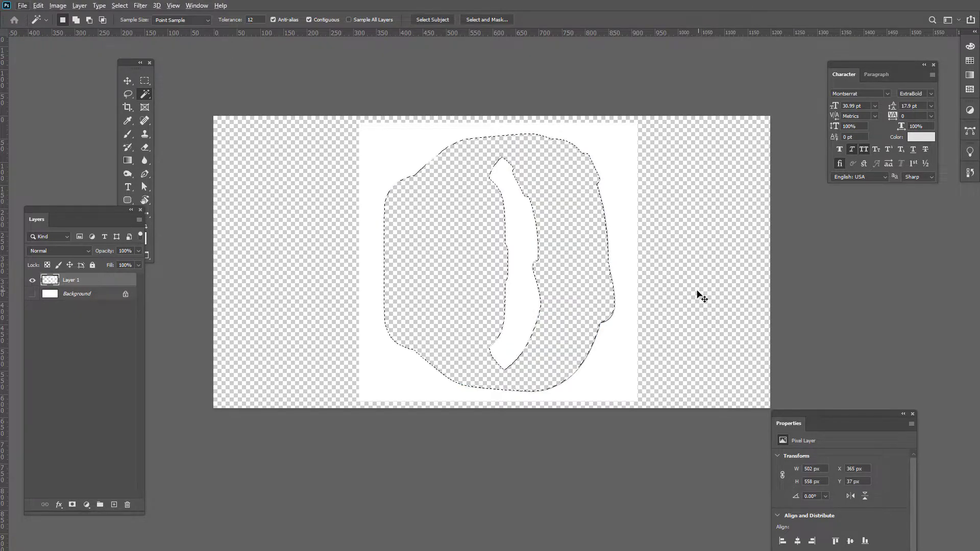
{"action": "key", "text": "ctrl+z"}
{"action": "right_click", "coordinate": [577, 247]}
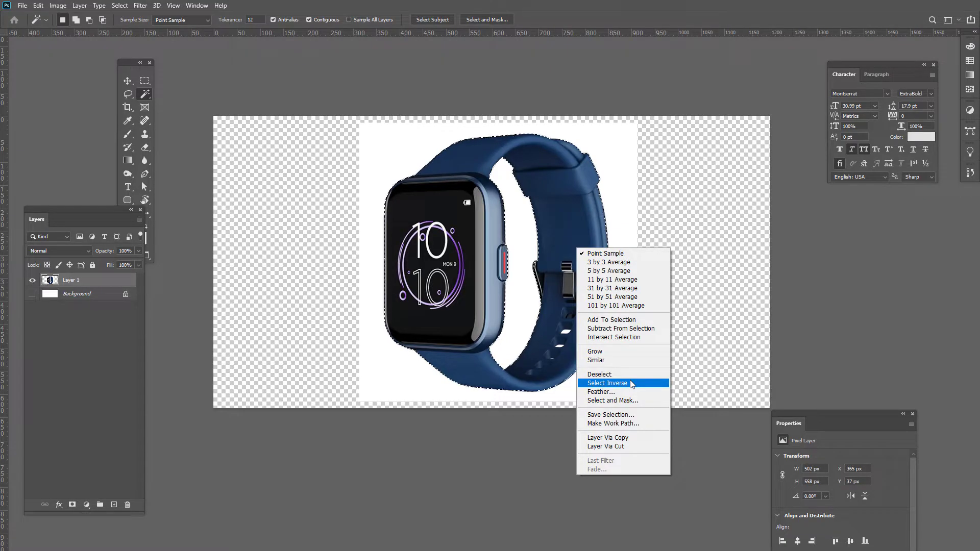
{"action": "left_click", "coordinate": [607, 383]}
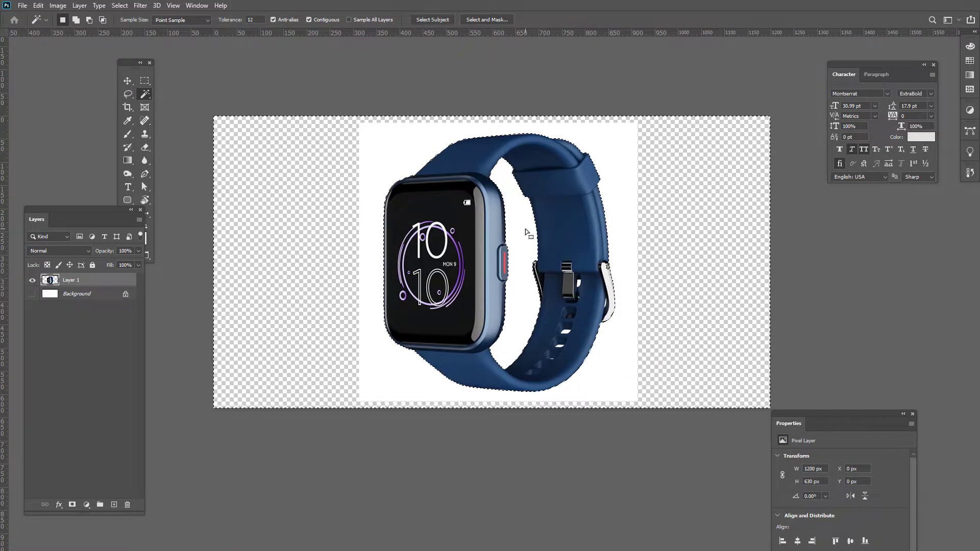
{"action": "key", "text": "Delete"}
{"action": "key", "text": "ctrl+d"}
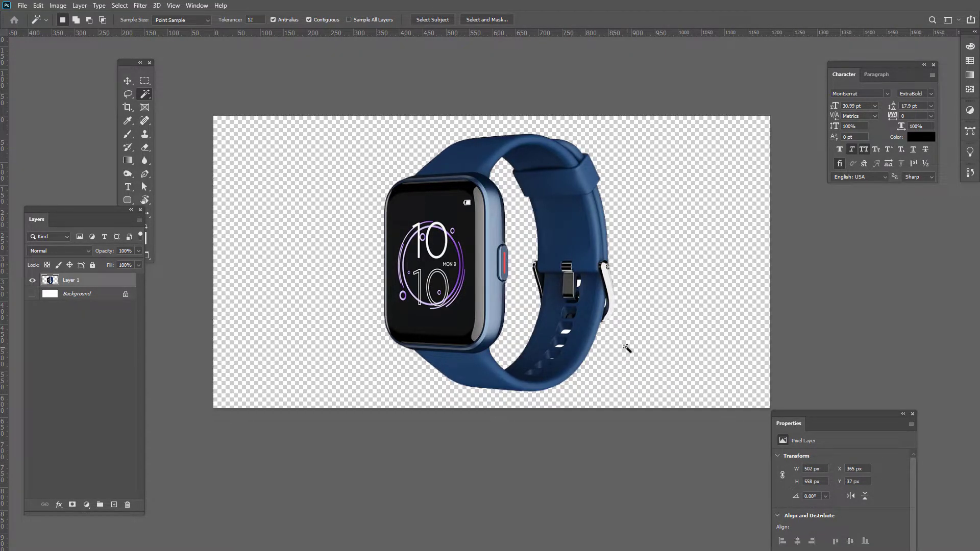
Select the white areas in the buckle and strap holes with the Magic Wand, delete them, and deselect.
{"action": "key", "text": "z"}
{"action": "left_click", "coordinate": [574, 291]}
{"action": "key", "text": "w"}
{"action": "left_click", "coordinate": [585, 270]}
{"action": "left_click", "coordinate": [554, 409], "text": "shift"}
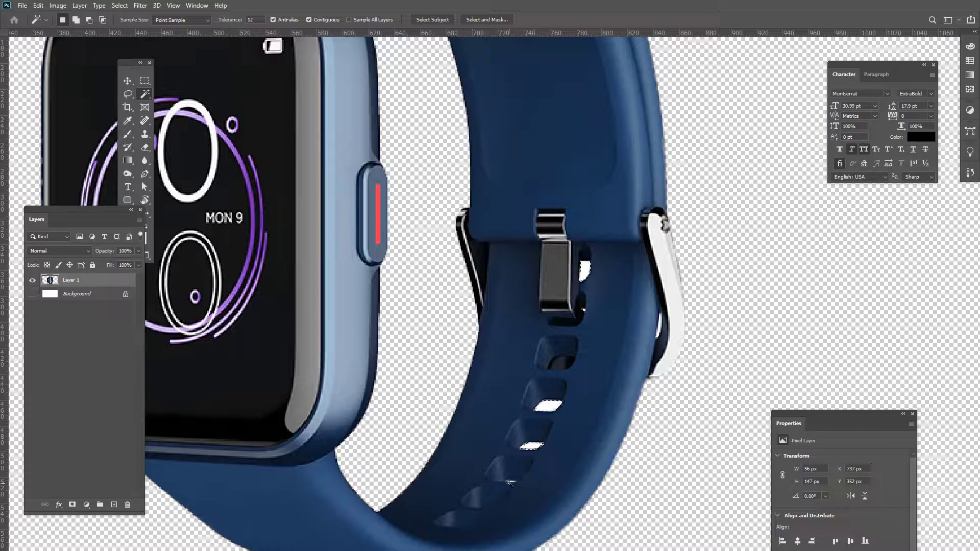
{"action": "key", "text": "ctrl+d"}
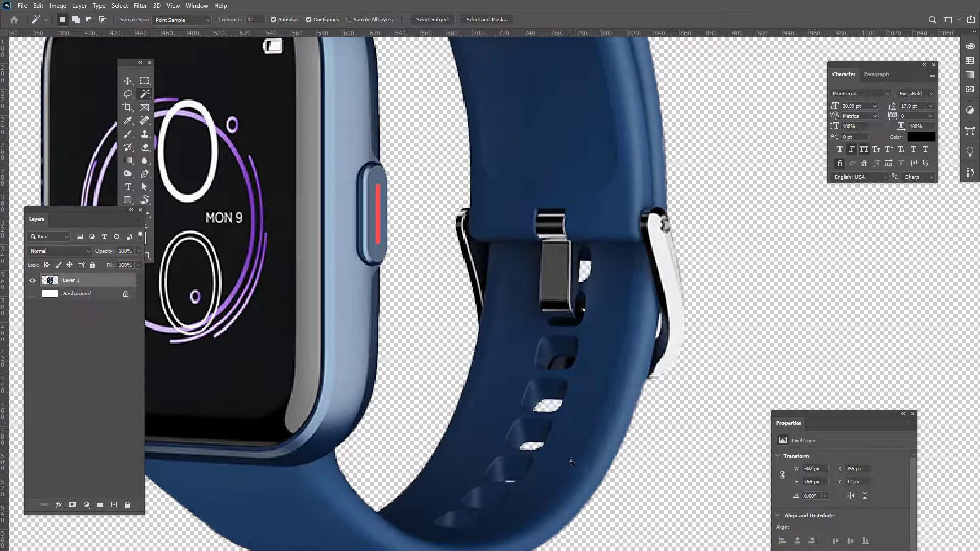
Remove the remaining white sliver in the lower strap hole with the Magic Wand and deselect.
{"action": "key", "text": "z"}
{"action": "left_click", "coordinate": [518, 462]}
{"action": "key", "text": "w"}
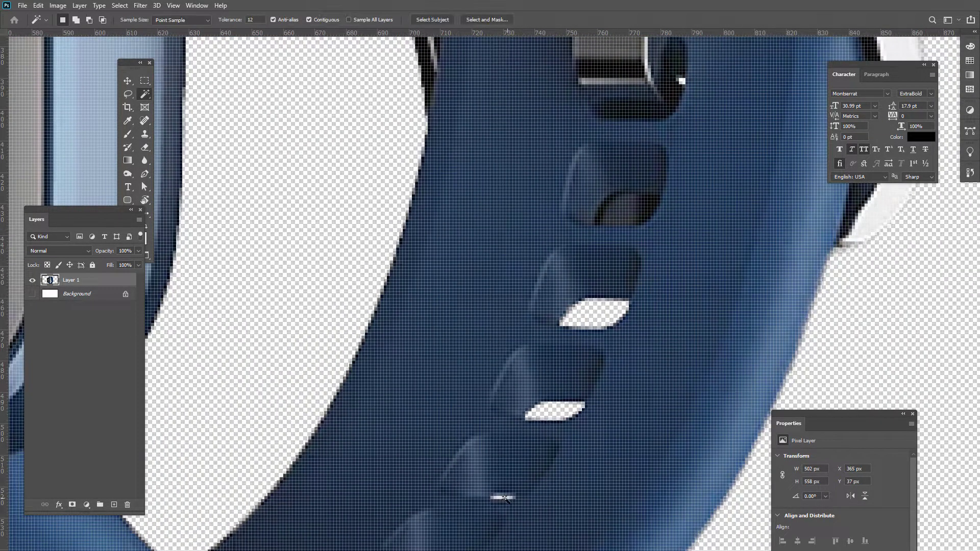
{"action": "left_click", "coordinate": [502, 498]}
{"action": "key", "text": "ctrl+d"}
Move the watch to the right side of the canvas and scale it down to about 401 by 445 px.
{"action": "key", "text": "z"}
{"action": "left_click_drag", "start_coordinate": [535, 421], "coordinate": [398, 434]}
{"action": "left_click_drag", "start_coordinate": [530, 437], "coordinate": [553, 369]}
{"action": "key", "text": "v"}
{"action": "key", "text": "ctrl+space"}
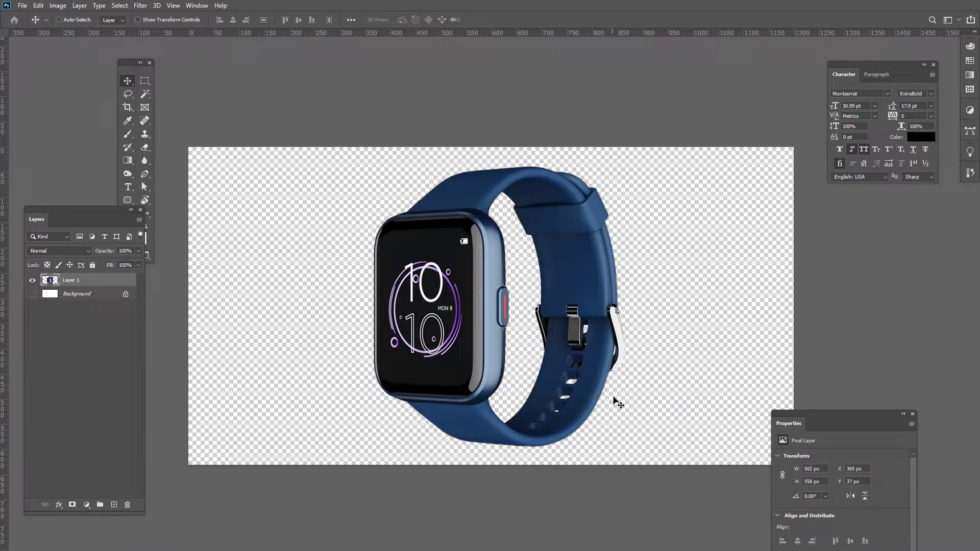
{"action": "left_click_drag", "start_coordinate": [514, 378], "coordinate": [650, 316]}
{"action": "key", "text": "ctrl+t"}
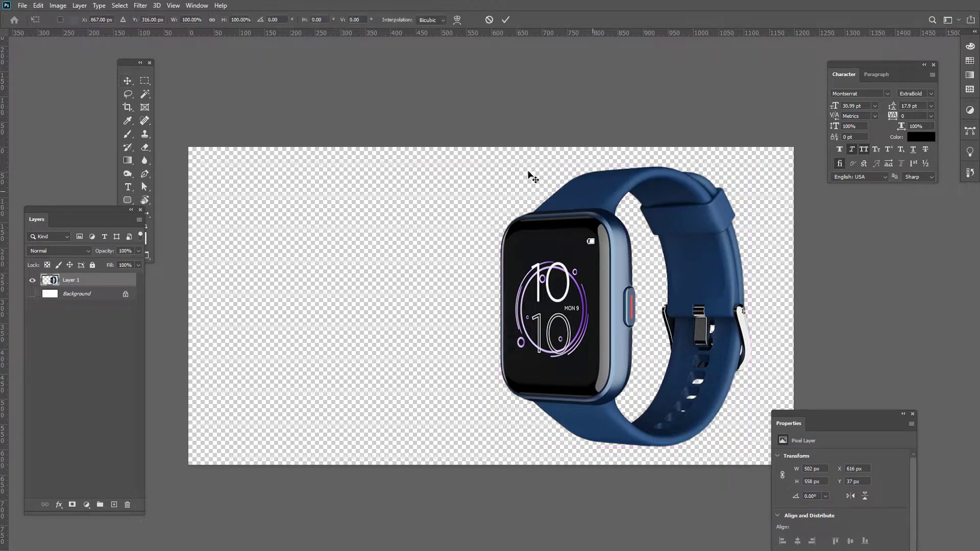
{"action": "left_click_drag", "start_coordinate": [501, 166], "coordinate": [527, 195]}
{"action": "left_click_drag", "start_coordinate": [570, 277], "coordinate": [599, 278]}
{"action": "key", "text": "Return"}
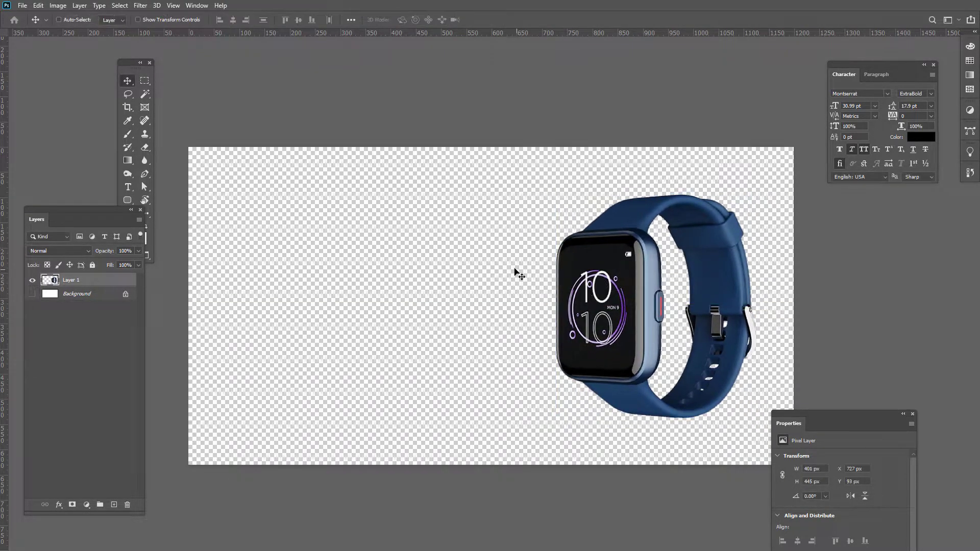
Make the Background layer visible again and load the watch layer's outline as a selection.
{"action": "left_click", "coordinate": [34, 295]}
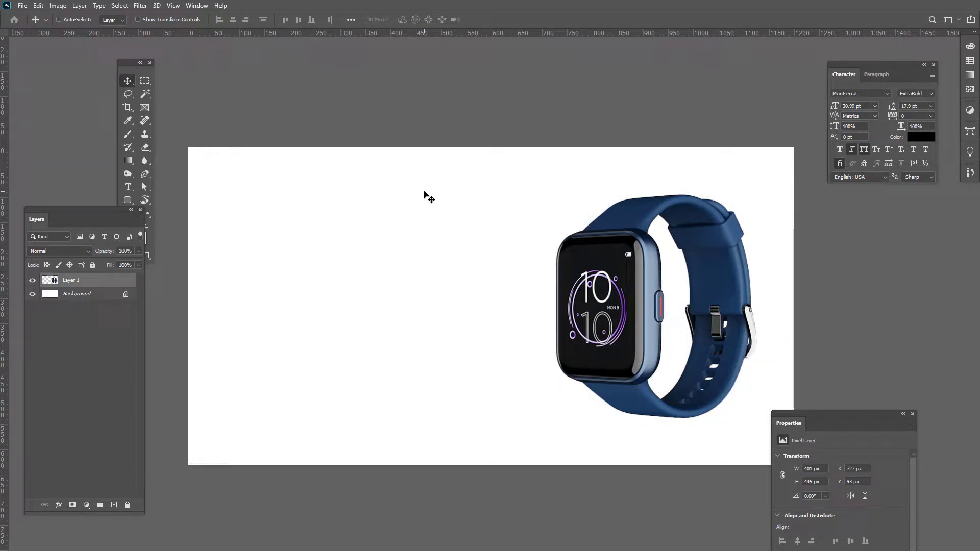
{"action": "left_click_drag", "start_coordinate": [548, 321], "coordinate": [392, 319]}
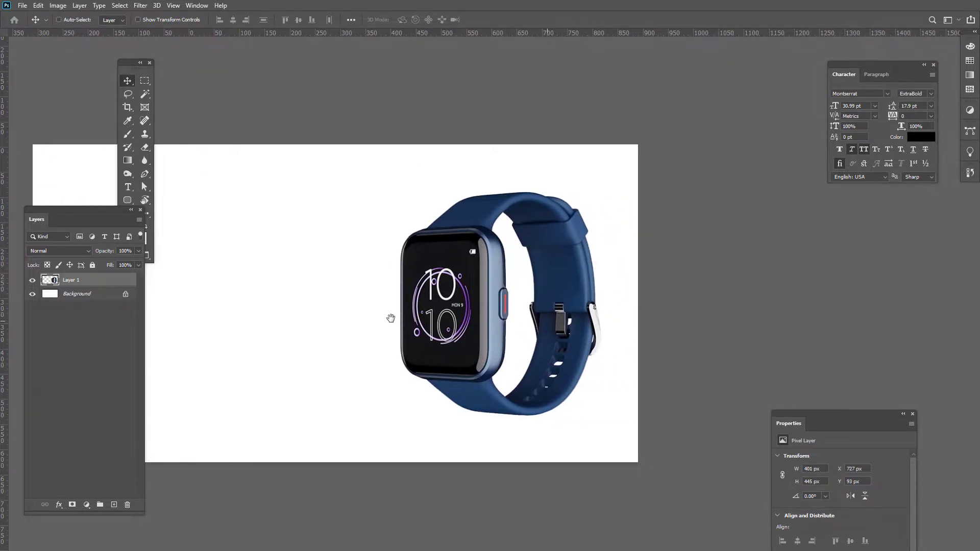
{"action": "scroll", "coordinate": [547, 313], "scroll_direction": "up", "scroll_amount": 4}
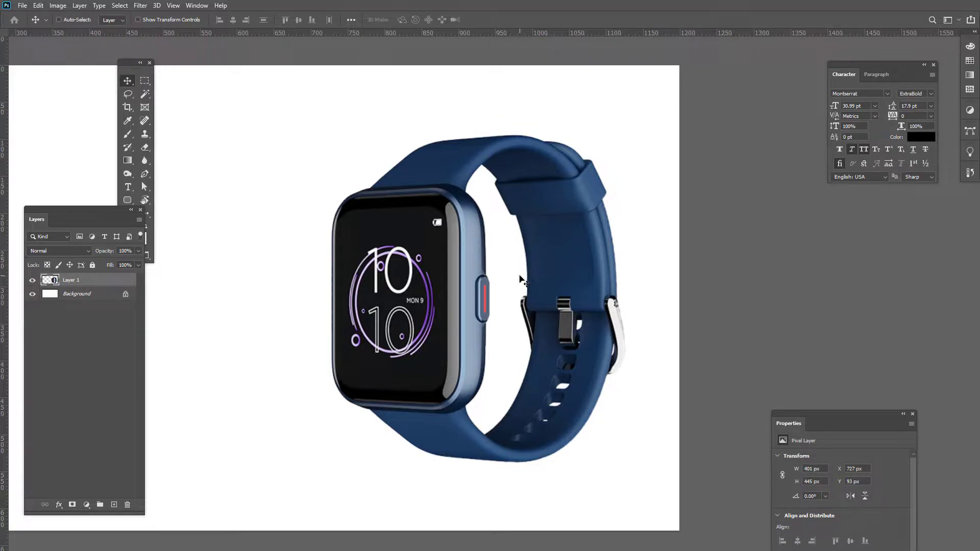
{"action": "left_click", "coordinate": [48, 282], "text": "ctrl"}
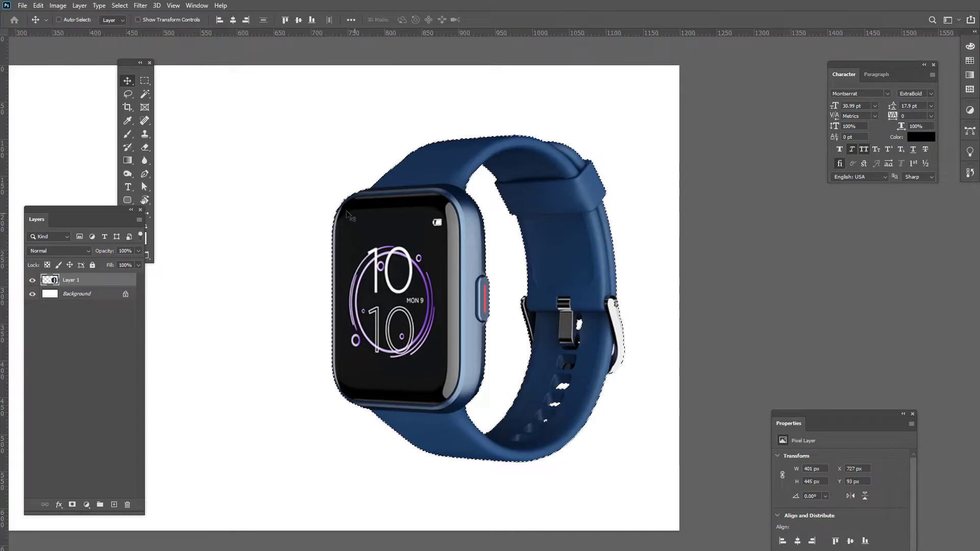
{"action": "scroll", "coordinate": [355, 213], "scroll_direction": "up", "scroll_amount": 1}
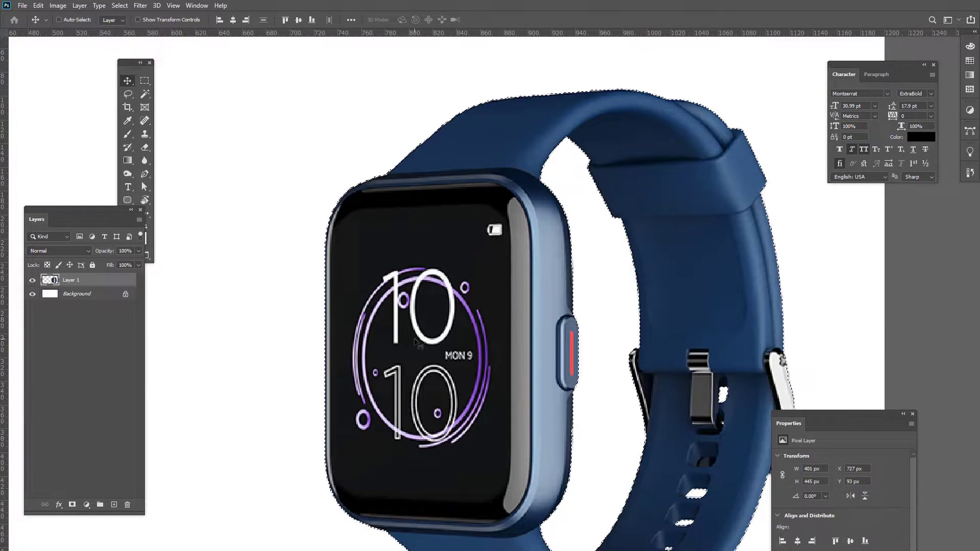
Start a Pen tool path around the watch screen's upper-left corner and along its top edge.
{"action": "key", "text": "p"}
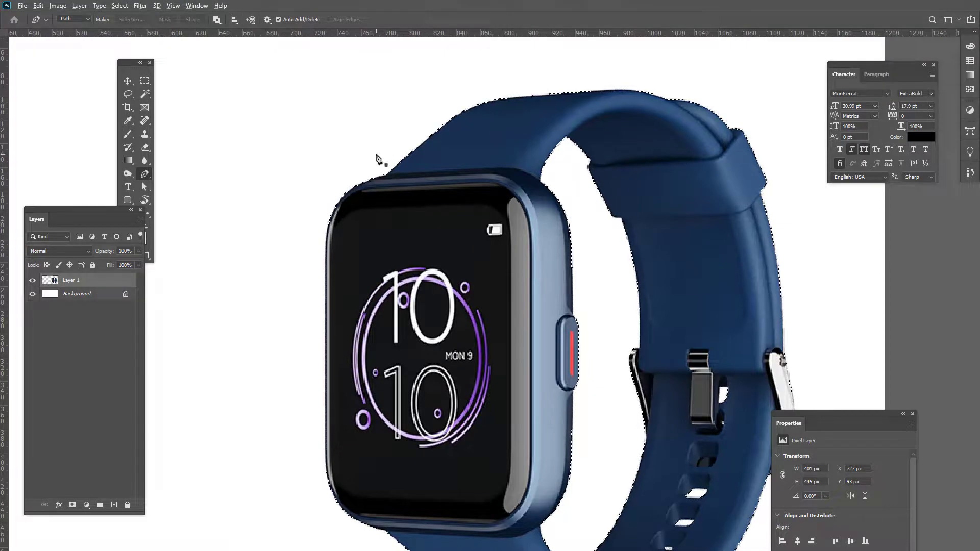
{"action": "scroll", "coordinate": [390, 186], "scroll_direction": "up", "scroll_amount": 3}
{"action": "left_click_drag", "start_coordinate": [323, 234], "coordinate": [326, 229]}
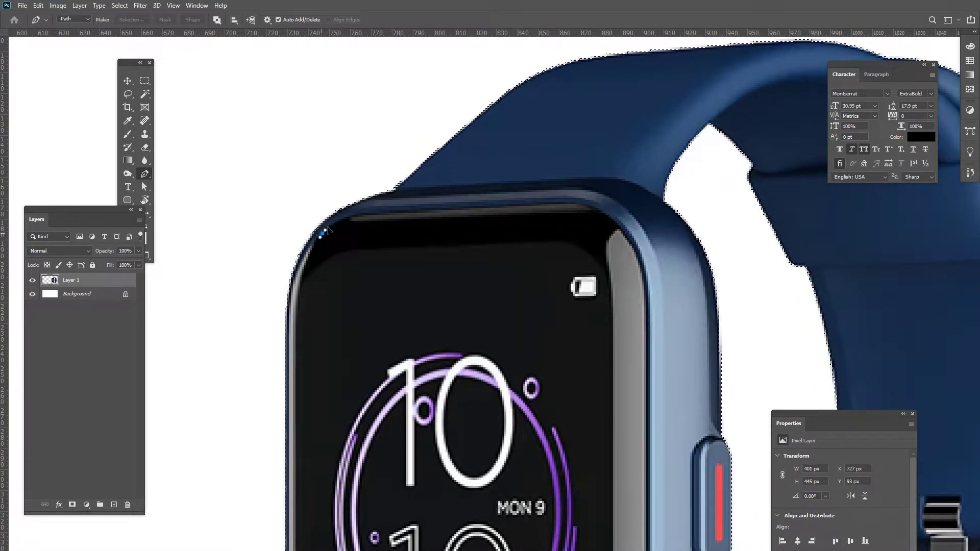
{"action": "left_click_drag", "start_coordinate": [385, 213], "coordinate": [393, 214]}
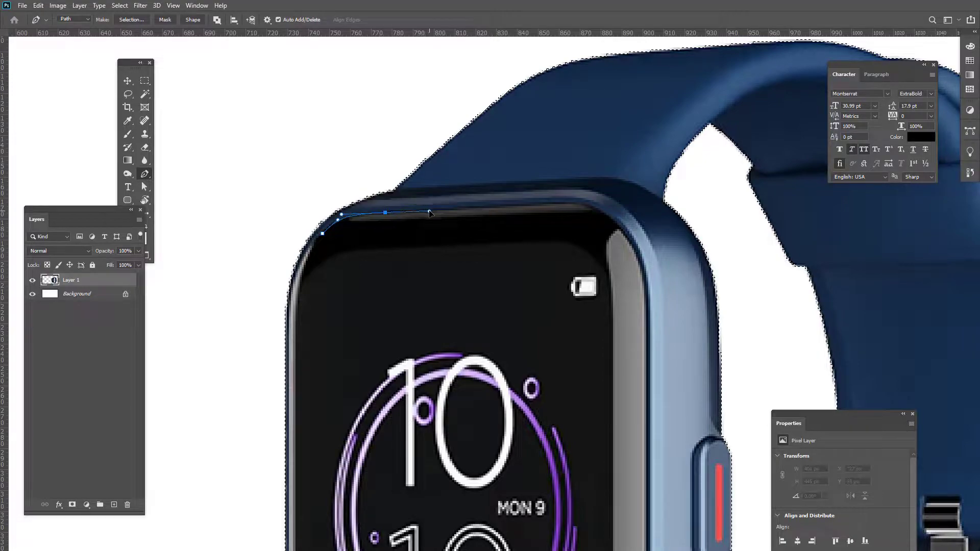
{"action": "left_click", "coordinate": [569, 205]}
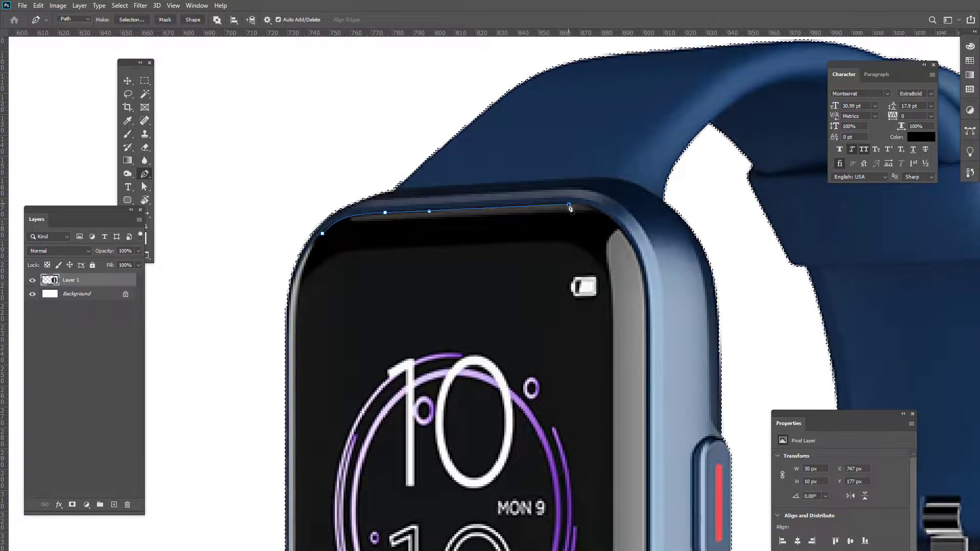
{"action": "key", "text": "ctrl+z"}
{"action": "left_click", "coordinate": [555, 205]}
{"action": "left_click", "coordinate": [618, 202]}
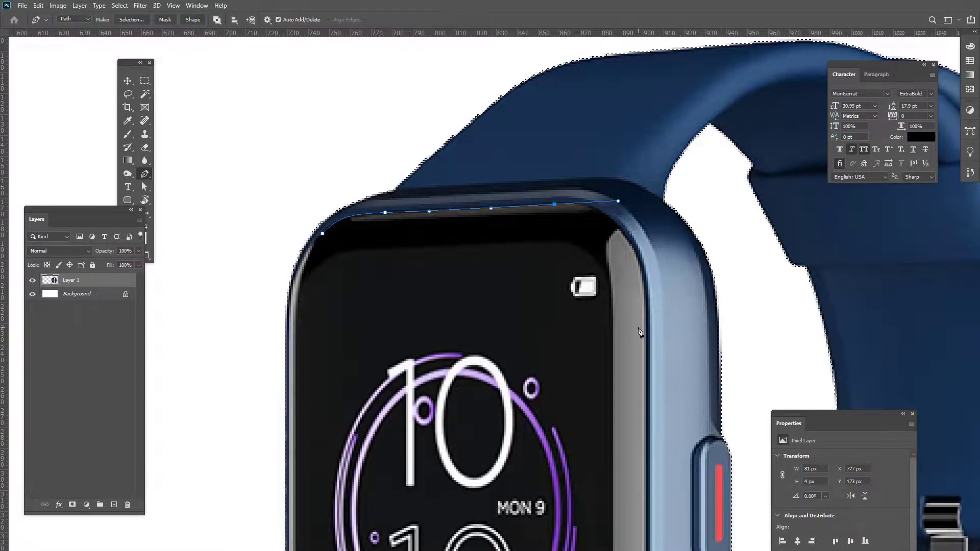
Continue the Pen path around the watch screen's upper-right corner and down its right edge, refining the corner's curve handles.
{"action": "left_click_drag", "start_coordinate": [646, 327], "coordinate": [648, 373]}
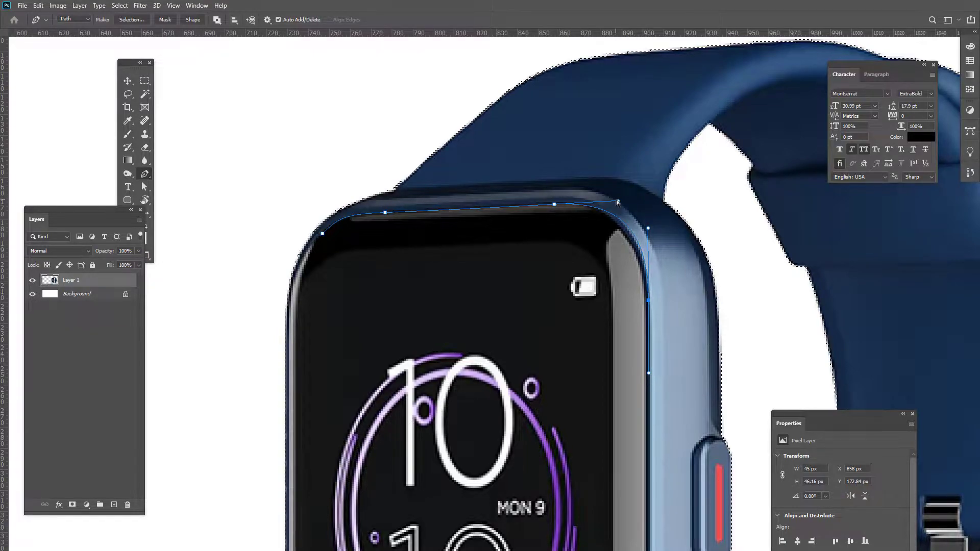
{"action": "left_click_drag", "start_coordinate": [618, 201], "coordinate": [609, 201], "text": "ctrl"}
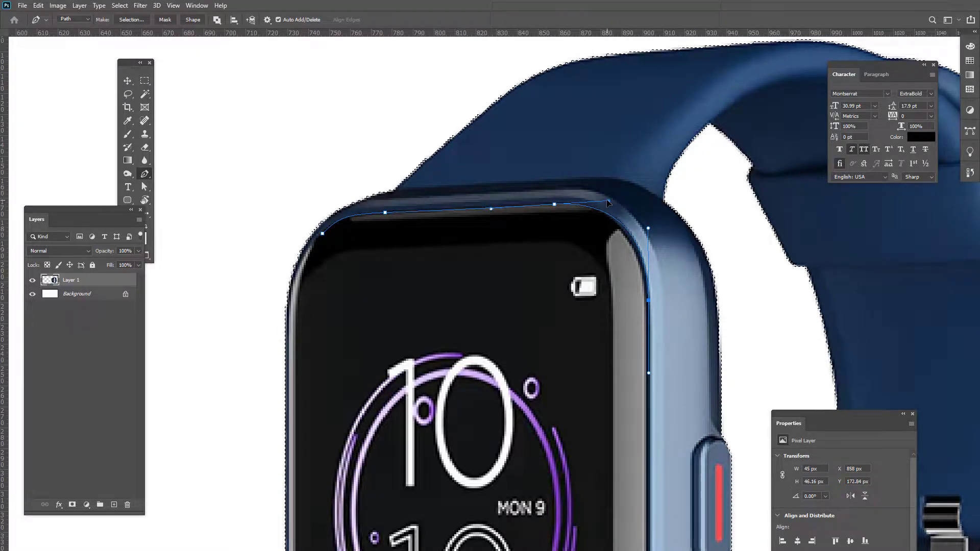
{"action": "scroll", "coordinate": [638, 217], "scroll_direction": "down", "scroll_amount": 3}
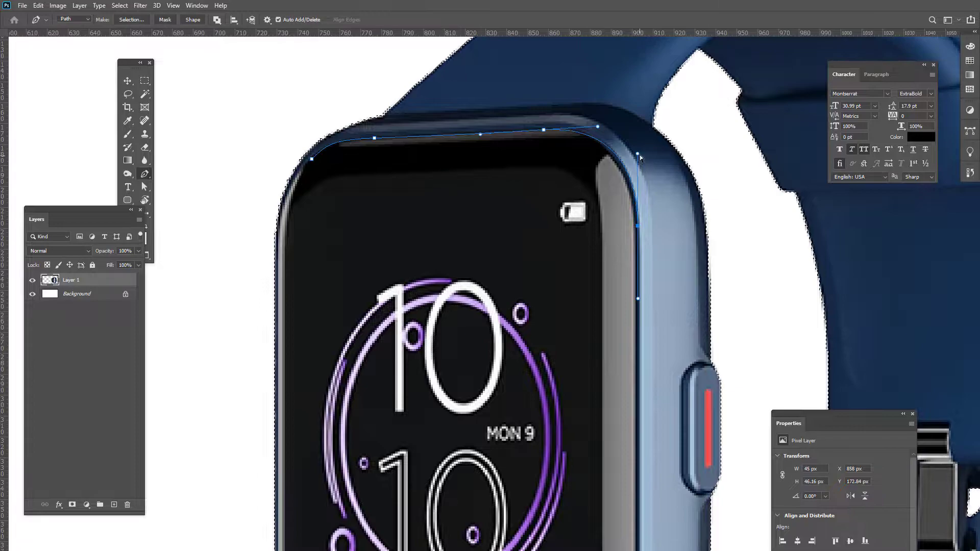
{"action": "left_click_drag", "start_coordinate": [637, 154], "coordinate": [636, 157], "text": "ctrl"}
{"action": "scroll", "coordinate": [638, 160], "scroll_direction": "down", "scroll_amount": 12}
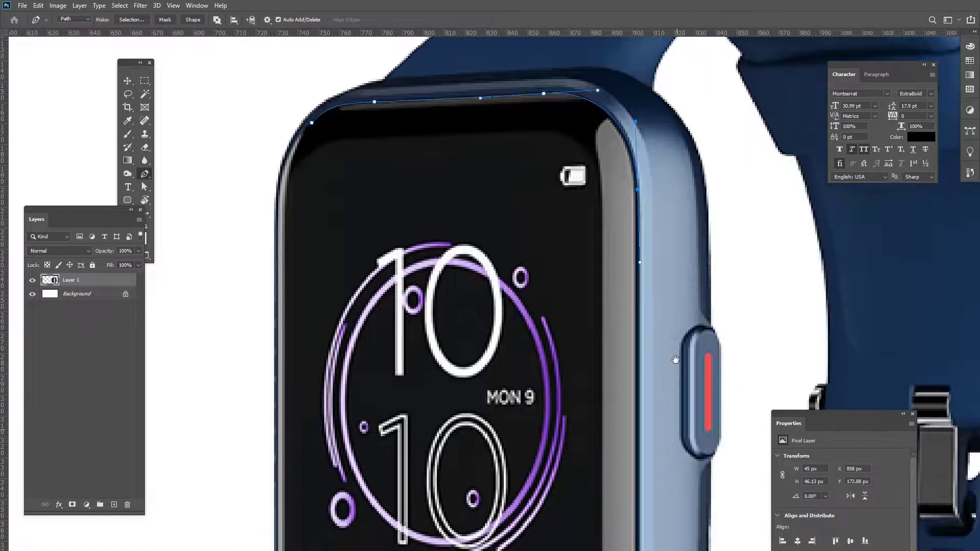
{"action": "left_click_drag", "start_coordinate": [633, 322], "coordinate": [633, 383]}
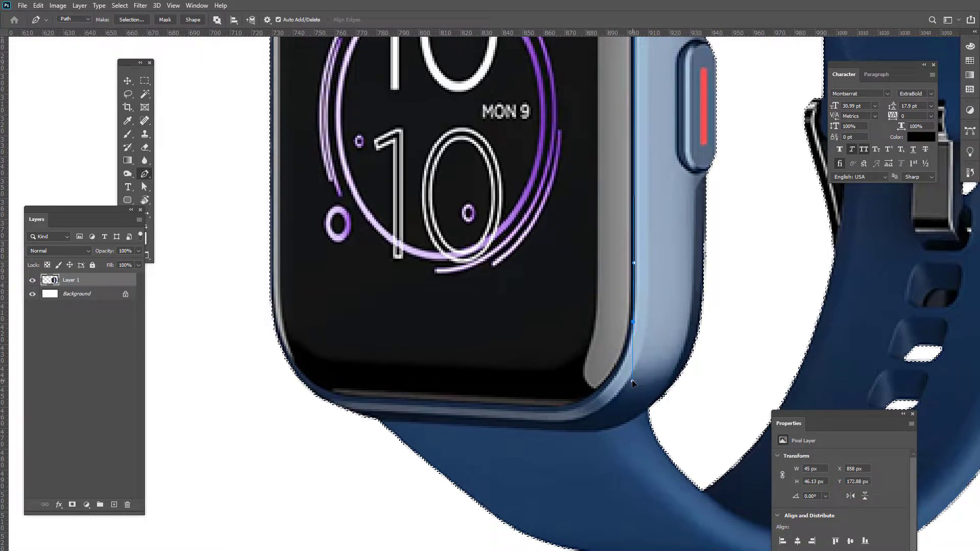
Curve the path around the screen's lower-right corner onto the bottom edge and adjust the anchor and handles to fit.
{"action": "left_click_drag", "start_coordinate": [528, 405], "coordinate": [462, 402]}
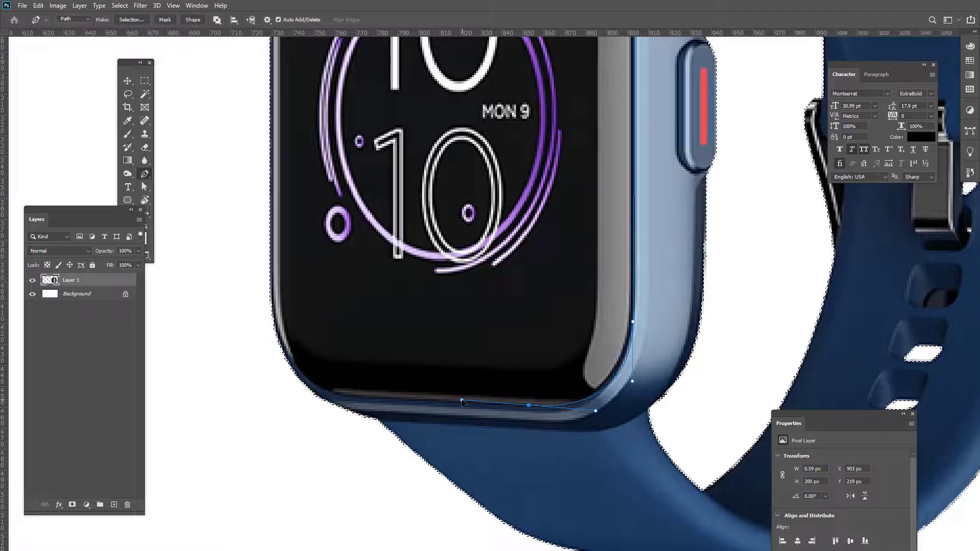
{"action": "left_click", "coordinate": [633, 381], "text": "ctrl"}
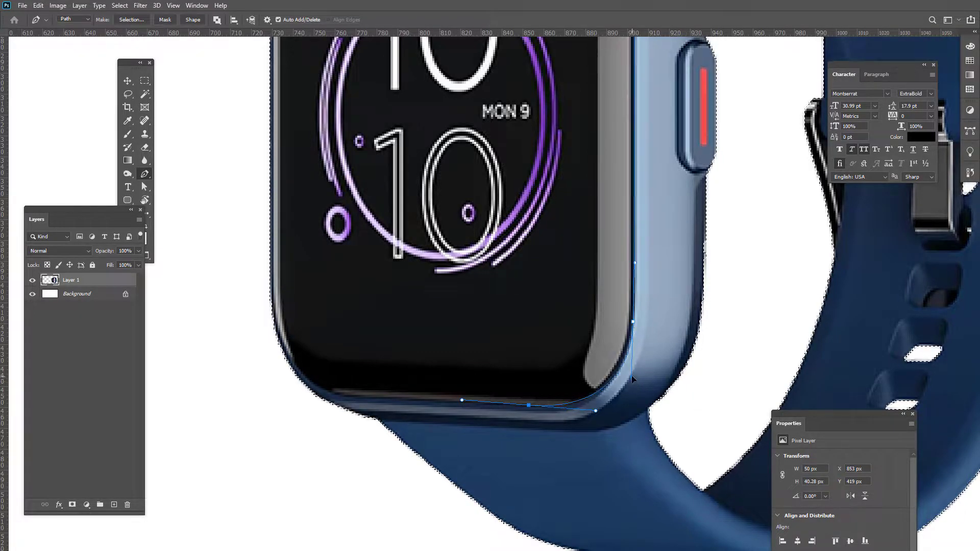
{"action": "left_click_drag", "start_coordinate": [632, 374], "coordinate": [631, 371]}
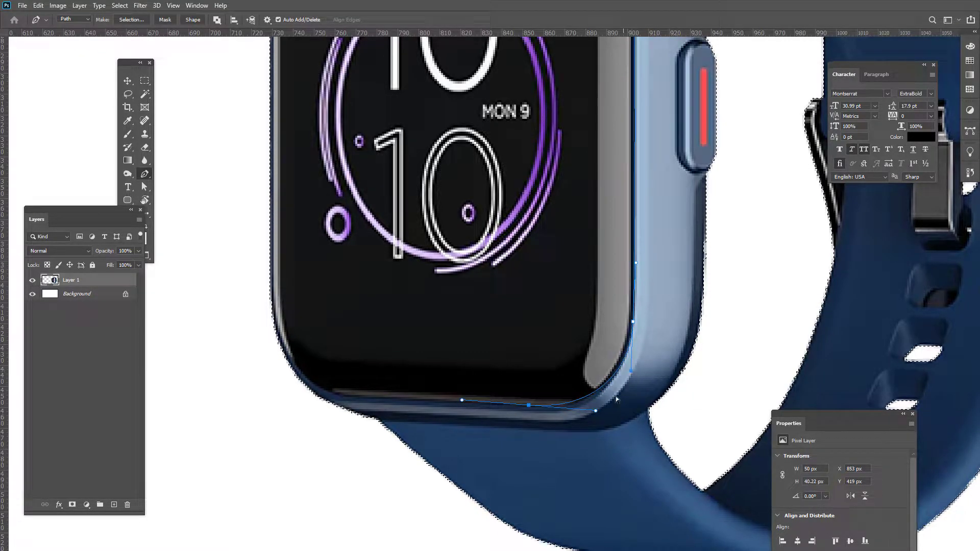
{"action": "left_click_drag", "start_coordinate": [529, 405], "coordinate": [552, 406]}
{"action": "left_click_drag", "start_coordinate": [618, 409], "coordinate": [602, 412]}
{"action": "scroll", "coordinate": [531, 411], "scroll_direction": "left", "scroll_amount": 3}
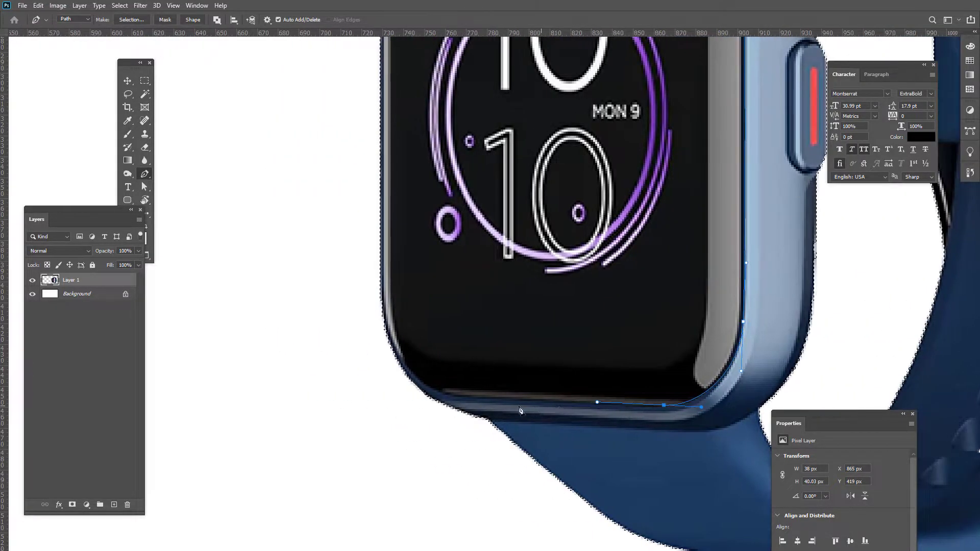
Extend the path along the screen's bottom edge, around the lower-left corner and up outside the left side, closing it at the start.
{"action": "left_click_drag", "start_coordinate": [466, 400], "coordinate": [427, 398]}
{"action": "left_click_drag", "start_coordinate": [416, 354], "coordinate": [434, 364]}
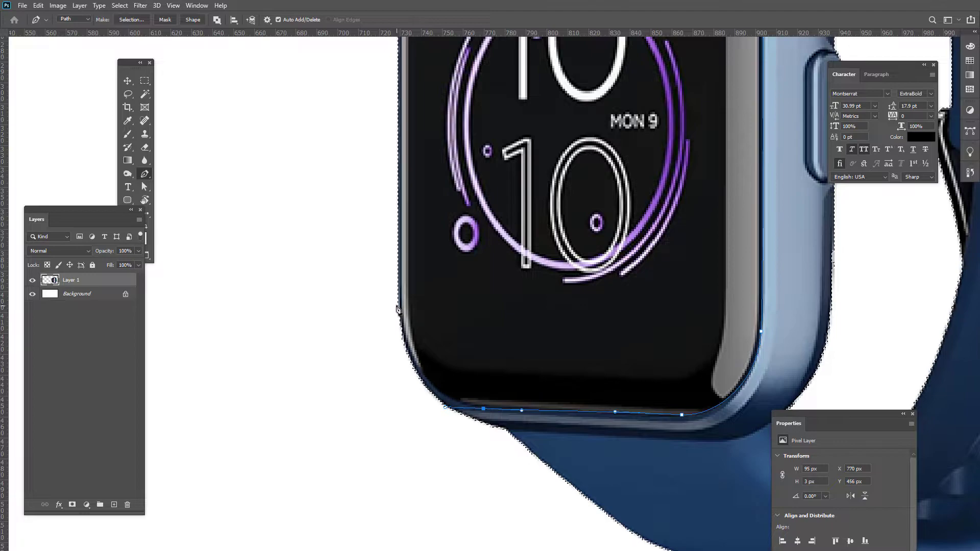
{"action": "left_click", "coordinate": [381, 296]}
{"action": "left_click_drag", "start_coordinate": [380, 292], "coordinate": [372, 239]}
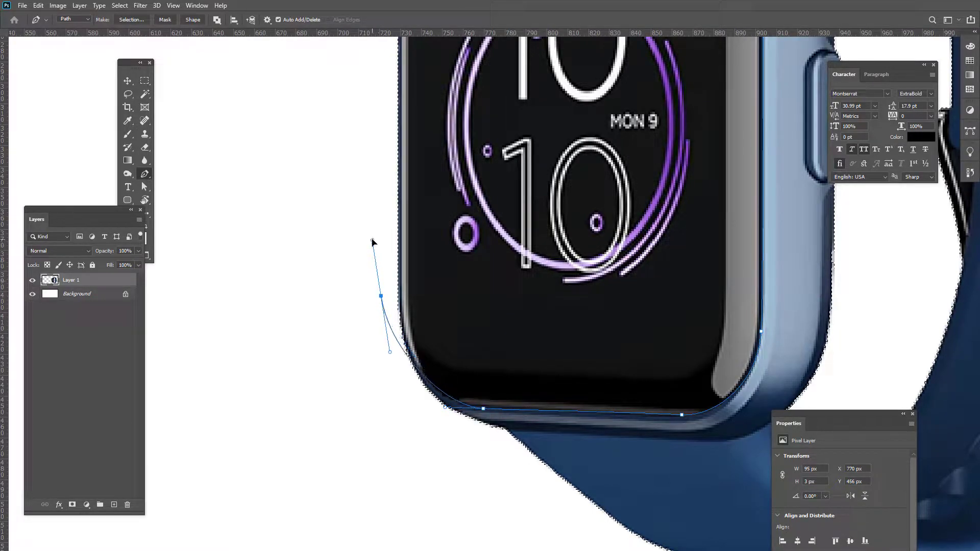
{"action": "scroll", "coordinate": [372, 236], "scroll_direction": "up", "scroll_amount": 5}
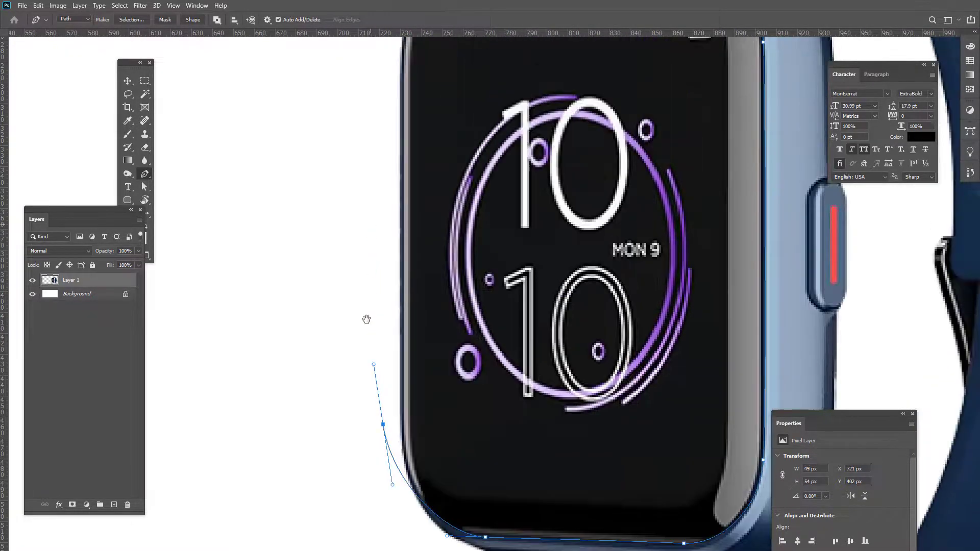
{"action": "left_click_drag", "start_coordinate": [387, 221], "coordinate": [387, 200]}
{"action": "left_click_drag", "start_coordinate": [439, 122], "coordinate": [461, 105]}
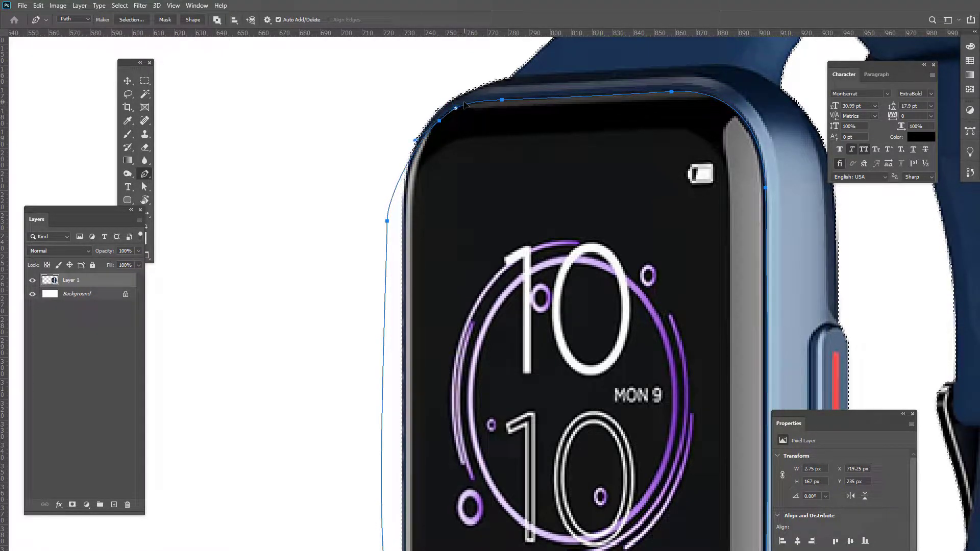
Convert the screen path into a selection with a 0-pixel feather, subtracting it from the watch selection.
{"action": "scroll", "coordinate": [499, 235], "scroll_direction": "down", "scroll_amount": 3}
{"action": "left_click_drag", "start_coordinate": [566, 231], "coordinate": [500, 235]}
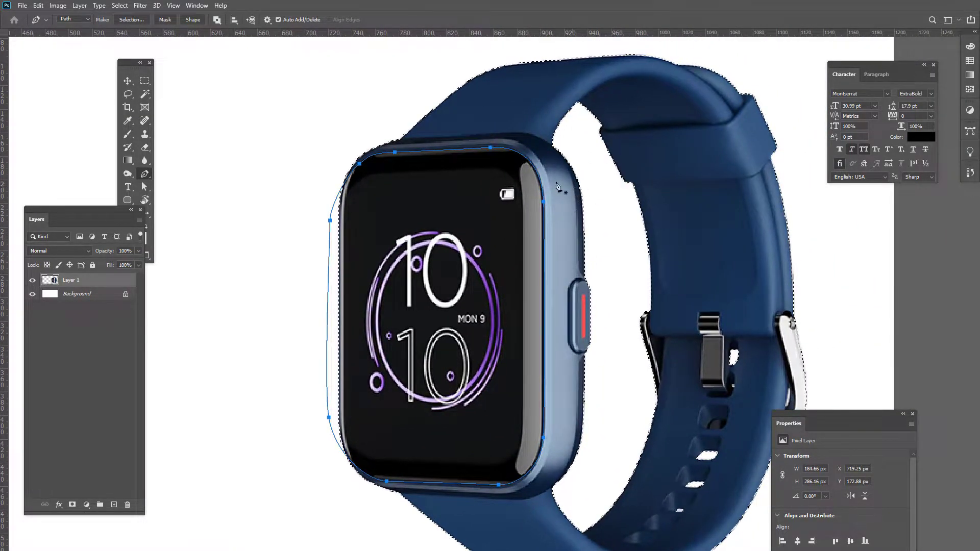
{"action": "left_click", "coordinate": [132, 19]}
{"action": "left_click", "coordinate": [442, 229]}
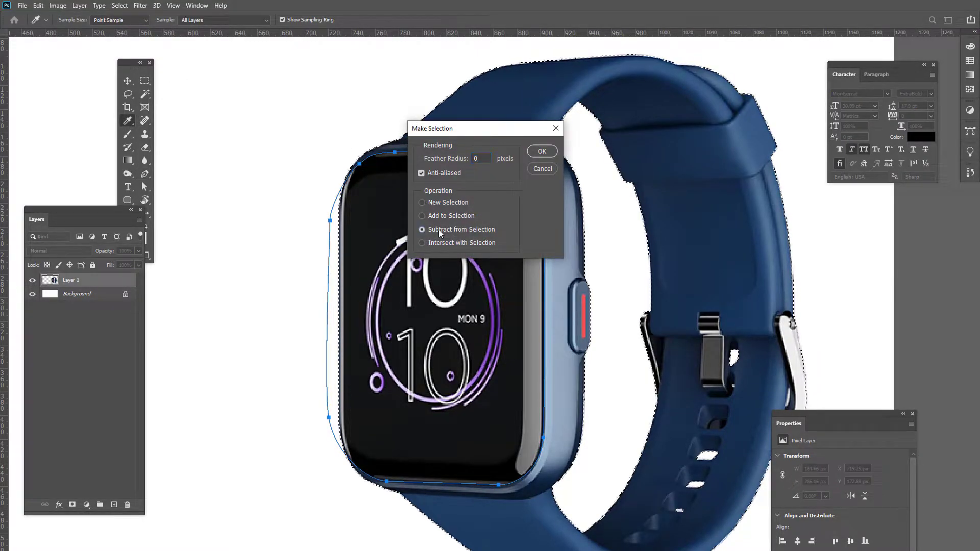
{"action": "key", "text": "Return"}
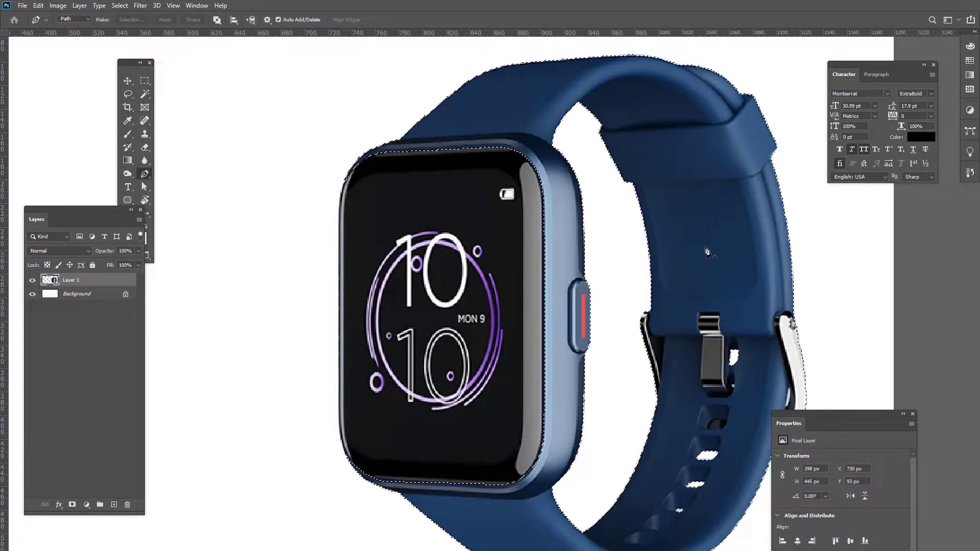
Start a Pen path around the top of the silver buckle on the strap's outer right side and fit its curve.
{"action": "scroll", "coordinate": [673, 335], "scroll_direction": "down", "scroll_amount": 3}
{"action": "left_click_drag", "start_coordinate": [714, 335], "coordinate": [583, 327]}
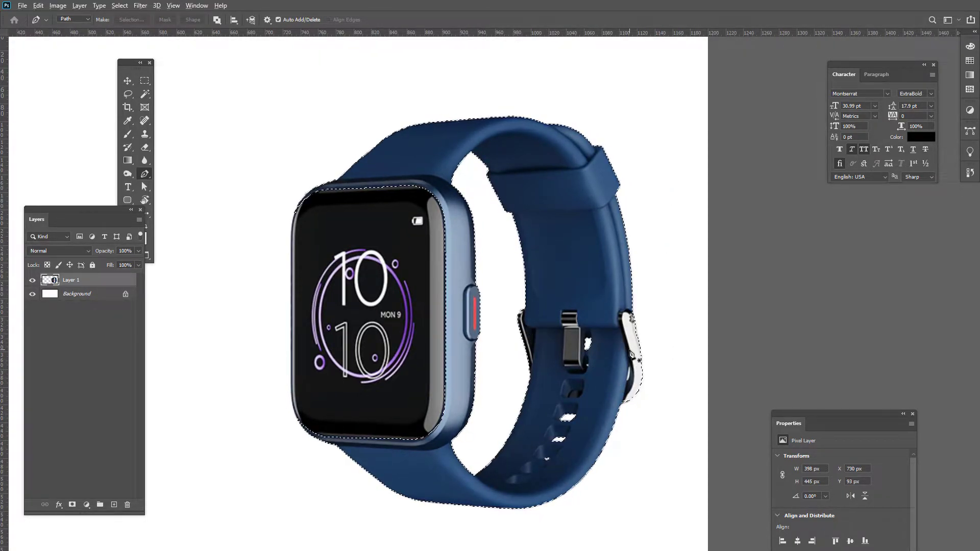
{"action": "scroll", "coordinate": [629, 354], "scroll_direction": "up", "scroll_amount": 4}
{"action": "left_click_drag", "start_coordinate": [655, 347], "coordinate": [614, 336]}
{"action": "scroll", "coordinate": [612, 307], "scroll_direction": "up", "scroll_amount": 2}
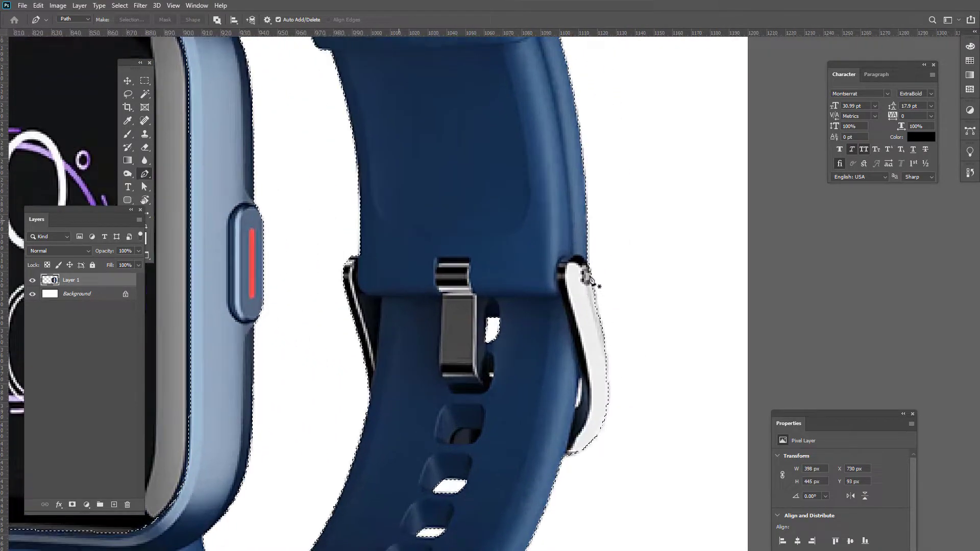
{"action": "left_click_drag", "start_coordinate": [600, 280], "coordinate": [617, 302]}
{"action": "left_click_drag", "start_coordinate": [554, 275], "coordinate": [554, 293]}
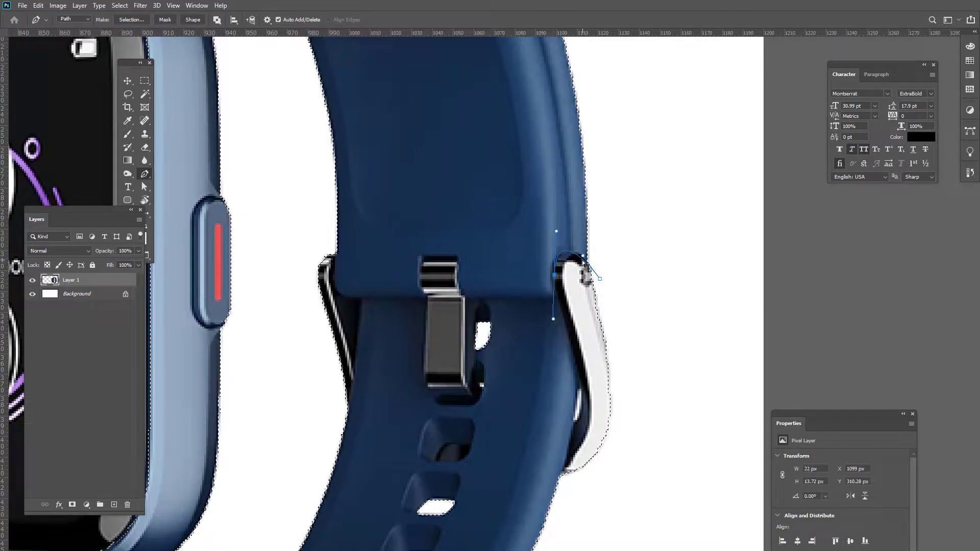
{"action": "left_click_drag", "start_coordinate": [583, 255], "coordinate": [556, 234]}
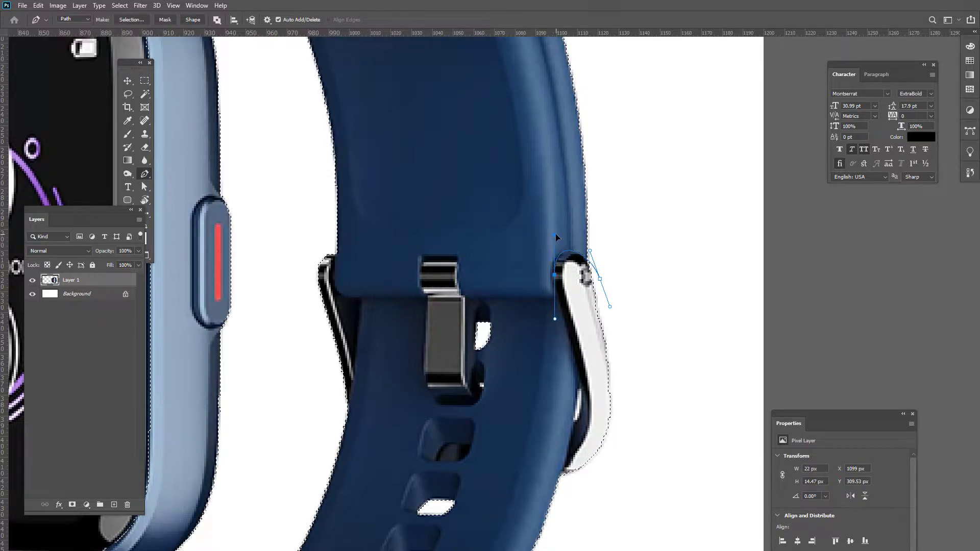
Continue the path down the strap edge inside the silver buckle to just below it, refining the anchors and handles.
{"action": "scroll", "coordinate": [582, 311], "scroll_direction": "down", "scroll_amount": 3}
{"action": "left_click_drag", "start_coordinate": [579, 306], "coordinate": [586, 349]}
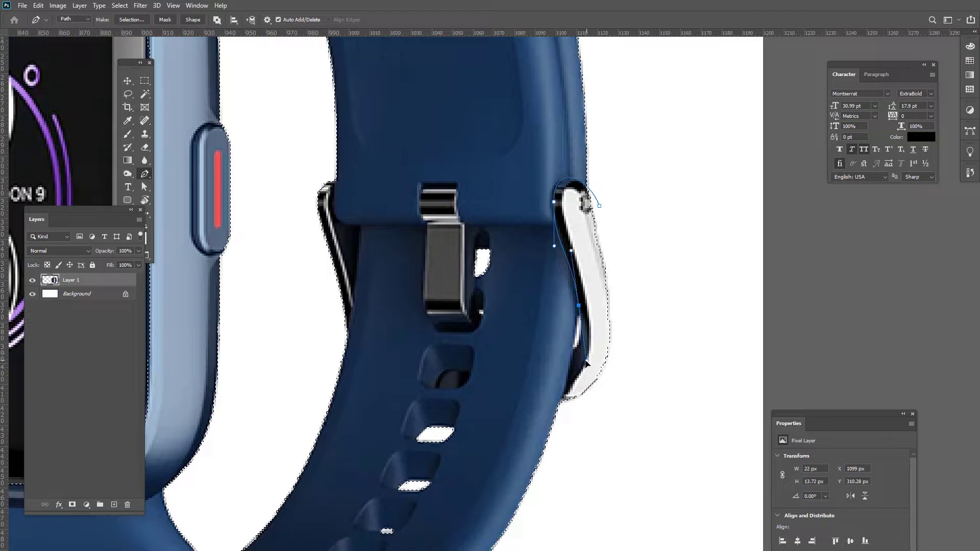
{"action": "left_click_drag", "start_coordinate": [551, 439], "coordinate": [547, 462]}
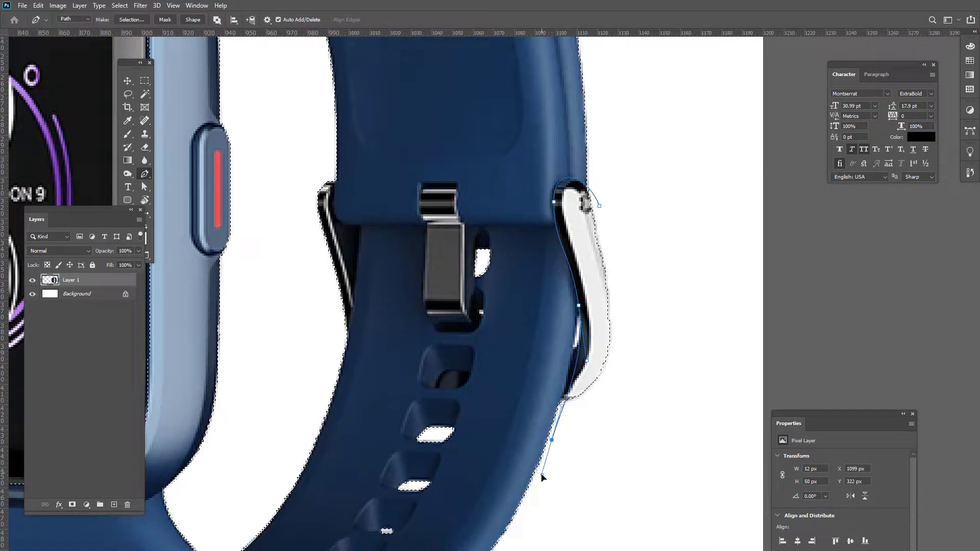
{"action": "left_click_drag", "start_coordinate": [586, 361], "coordinate": [585, 339]}
{"action": "left_click_drag", "start_coordinate": [551, 440], "coordinate": [549, 437]}
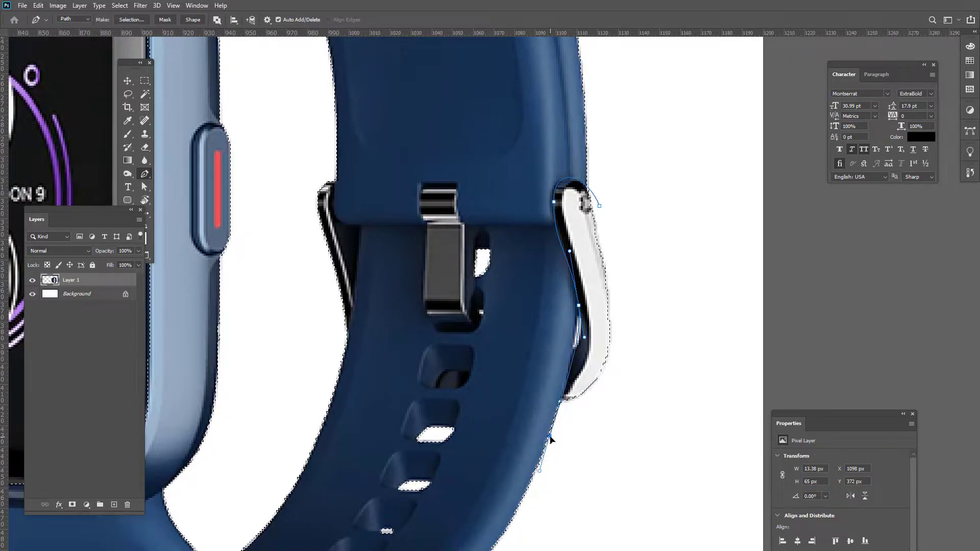
{"action": "left_click_drag", "start_coordinate": [584, 337], "coordinate": [585, 337]}
Close the path around the outside of the silver buckle and subtract it from the selection with a 0-pixel feather.
{"action": "left_click", "coordinate": [616, 452]}
{"action": "left_click_drag", "start_coordinate": [664, 293], "coordinate": [663, 285]}
{"action": "left_click", "coordinate": [600, 206]}
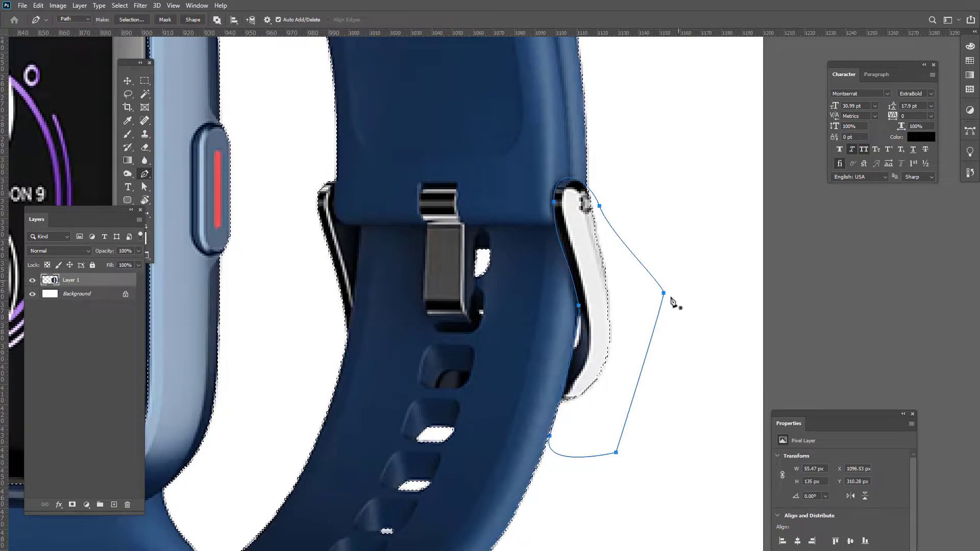
{"action": "left_click_drag", "start_coordinate": [415, 284], "coordinate": [433, 289]}
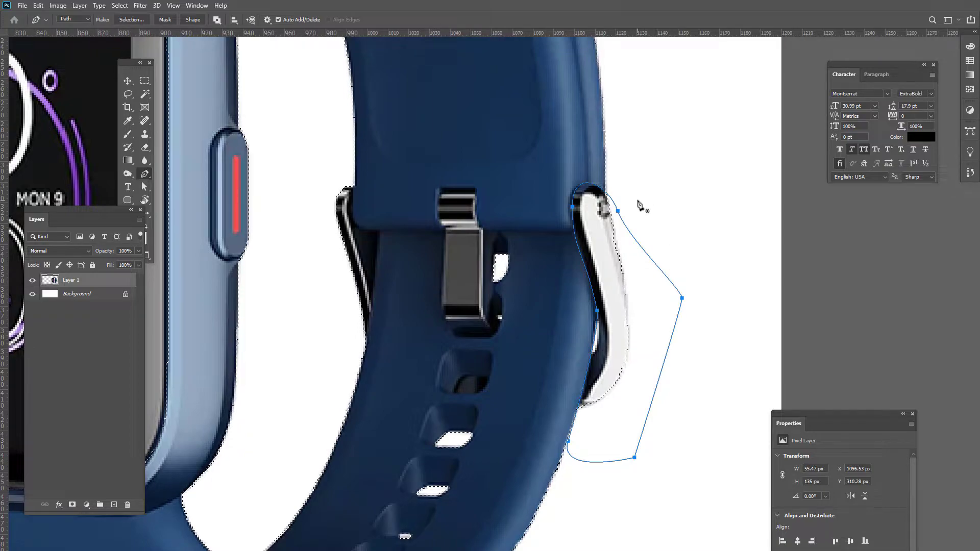
{"action": "left_click", "coordinate": [139, 21]}
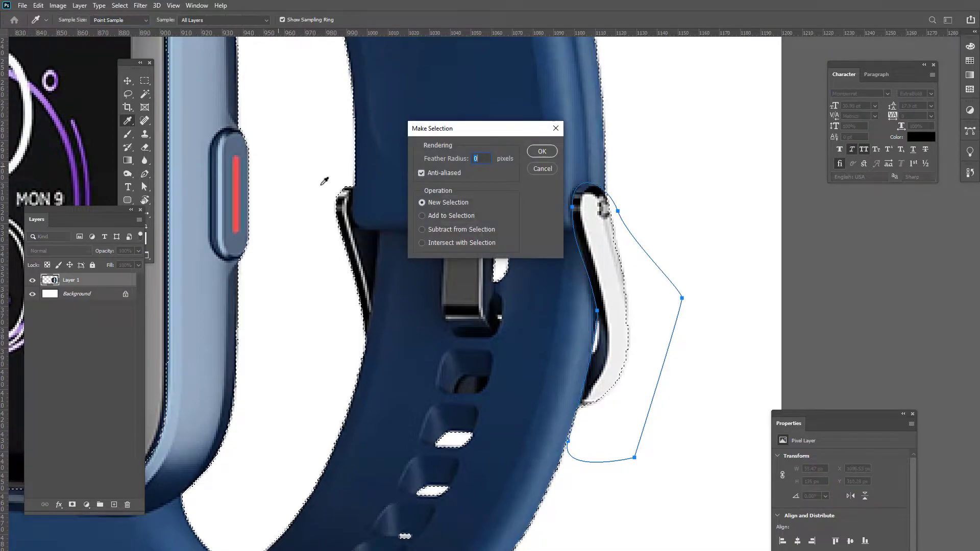
{"action": "left_click", "coordinate": [543, 151]}
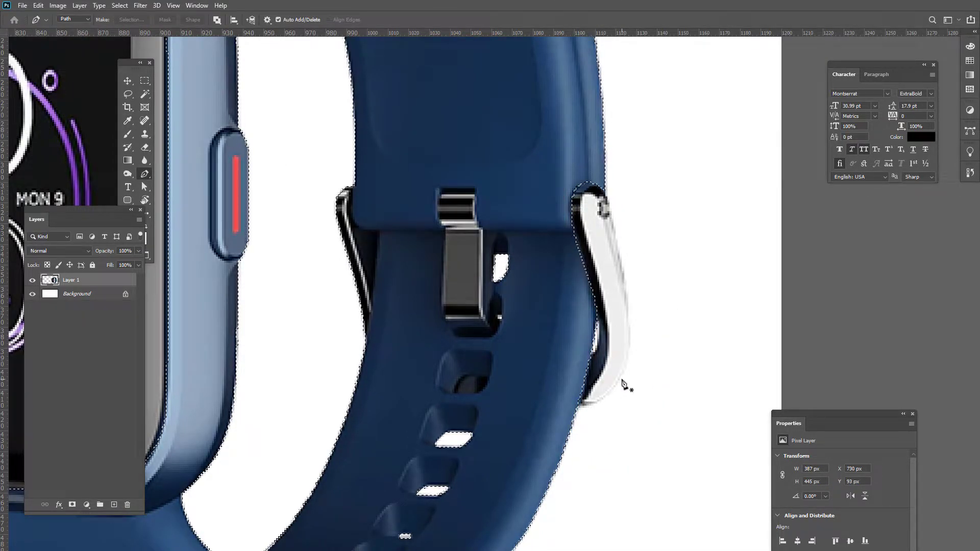
Trace a closed Pen path around the metal buckle tongue and its loop in the middle of the strap.
{"action": "left_click", "coordinate": [440, 192]}
{"action": "left_click", "coordinate": [475, 190]}
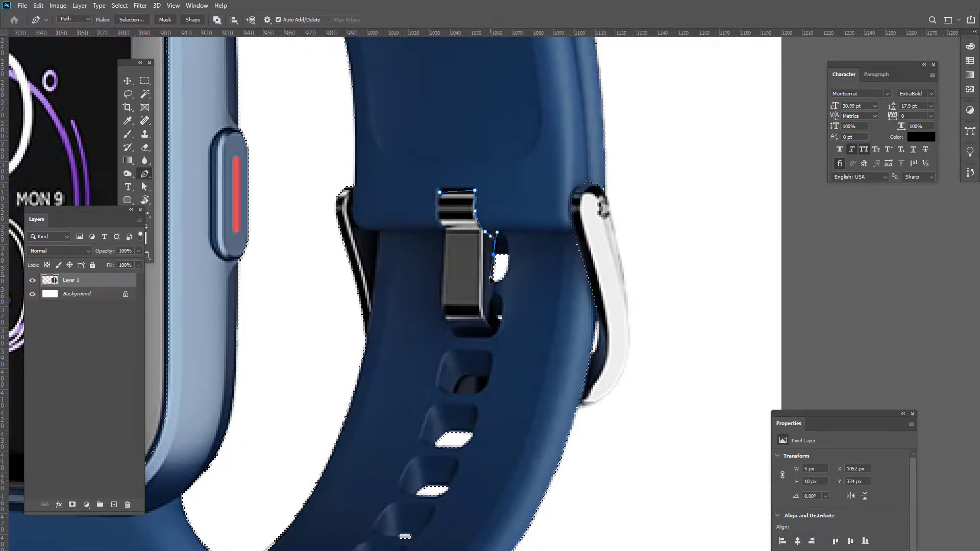
{"action": "left_click", "coordinate": [498, 316]}
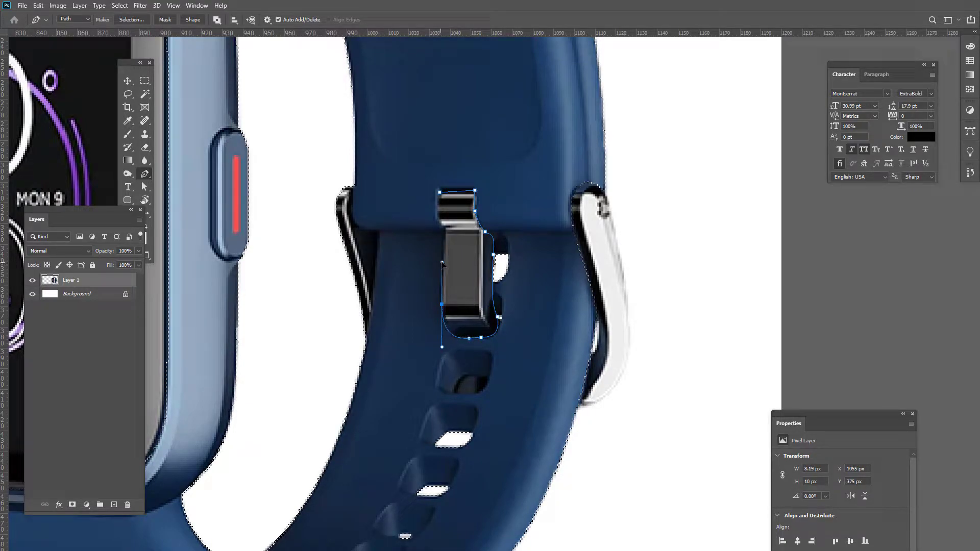
{"action": "left_click", "coordinate": [445, 234]}
{"action": "key", "text": "ctrl+z"}
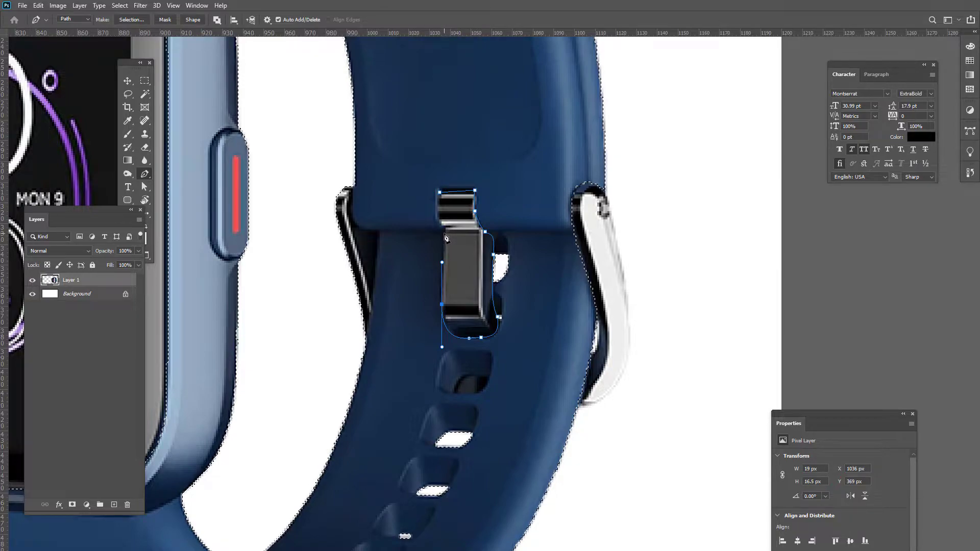
{"action": "left_click", "coordinate": [436, 219]}
{"action": "left_click", "coordinate": [439, 194]}
Convert the buckle tongue path into a selection, subtracting it from the watch selection.
{"action": "left_click", "coordinate": [131, 20]}
{"action": "left_click", "coordinate": [424, 229]}
{"action": "left_click", "coordinate": [536, 150]}
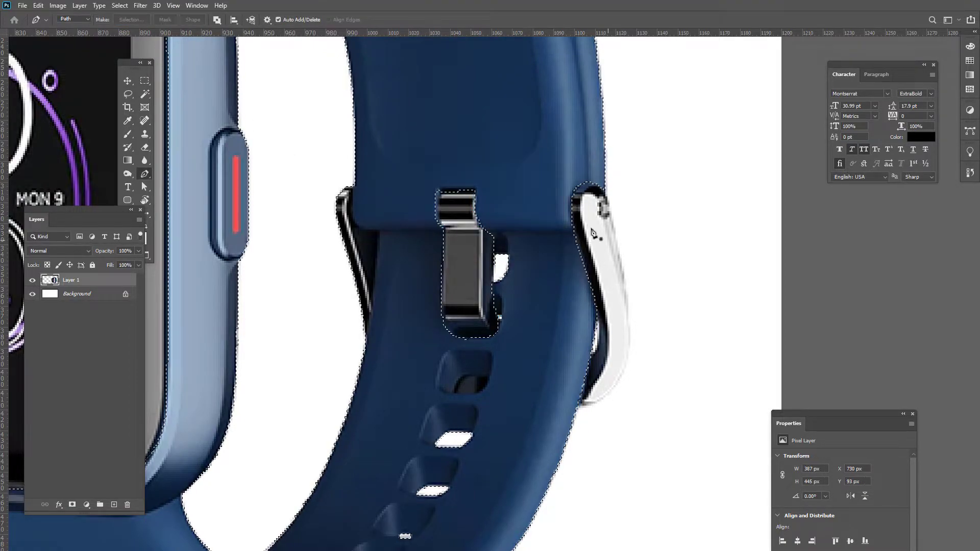
Trace a closed Pen path around the dark buckle arm on the strap's left side, following the strap edge and looping outside.
{"action": "left_click_drag", "start_coordinate": [352, 176], "coordinate": [353, 190]}
{"action": "left_click_drag", "start_coordinate": [377, 232], "coordinate": [406, 233]}
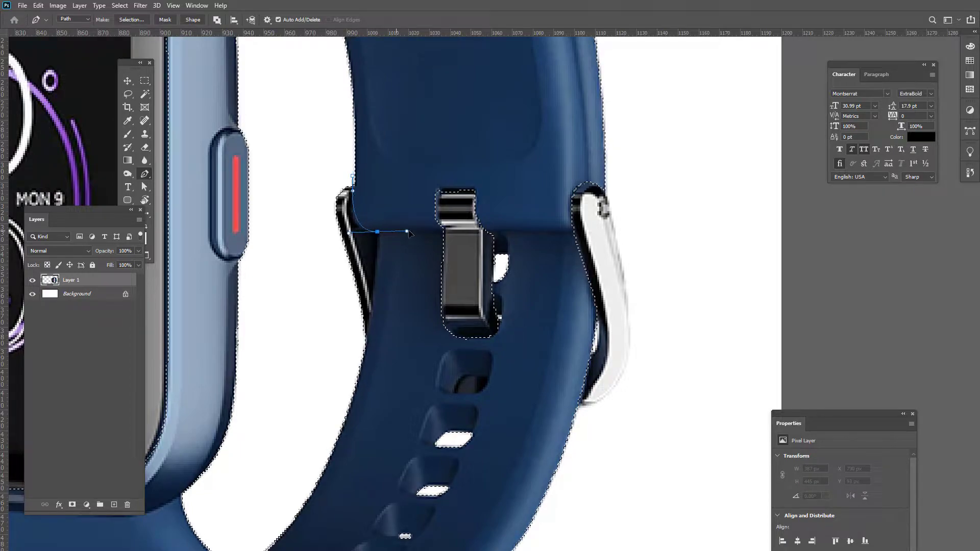
{"action": "left_click_drag", "start_coordinate": [353, 190], "coordinate": [352, 205]}
{"action": "left_click", "coordinate": [416, 230]}
{"action": "key", "text": "ctrl+z"}
{"action": "left_click_drag", "start_coordinate": [409, 239], "coordinate": [375, 261]}
{"action": "left_click_drag", "start_coordinate": [352, 381], "coordinate": [341, 406]}
{"action": "left_click", "coordinate": [294, 273]}
{"action": "left_click", "coordinate": [304, 196]}
{"action": "left_click", "coordinate": [328, 167]}
{"action": "left_click", "coordinate": [353, 176]}
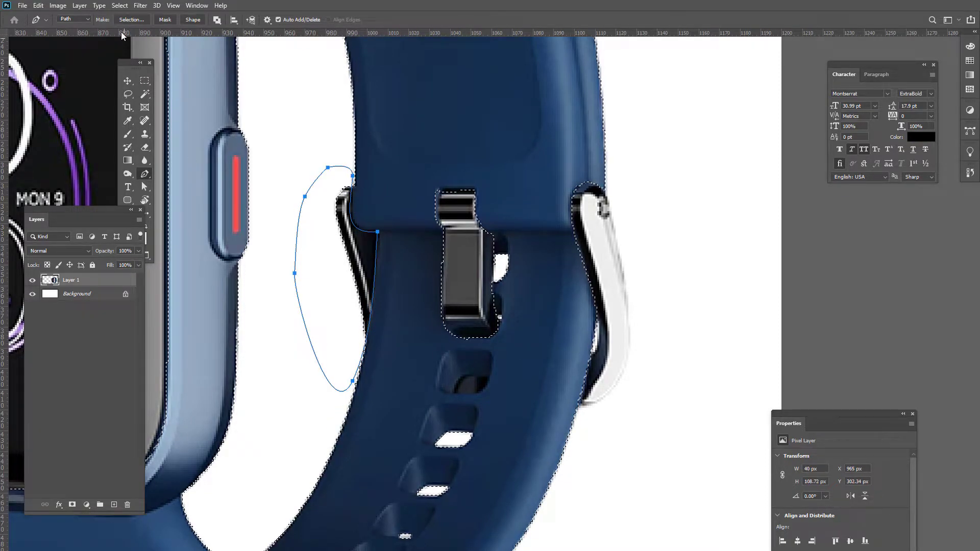
Convert the left buckle arm path into a selection, subtracting it from the watch selection.
{"action": "left_click", "coordinate": [131, 19]}
{"action": "left_click", "coordinate": [459, 229]}
{"action": "left_click", "coordinate": [542, 169]}
{"action": "scroll", "coordinate": [559, 192], "scroll_direction": "down", "scroll_amount": 3}
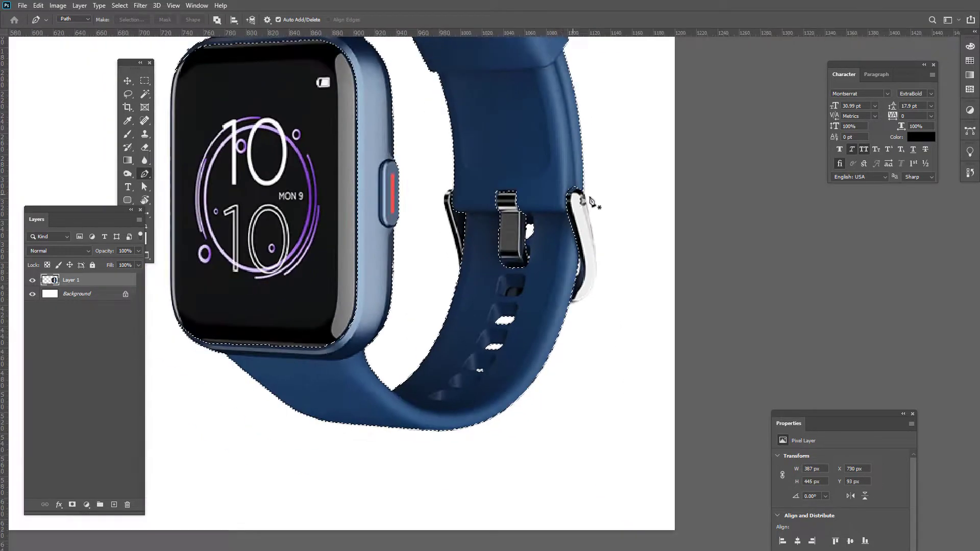
{"action": "scroll", "coordinate": [634, 169], "scroll_direction": "down", "scroll_amount": 2}
{"action": "scroll", "coordinate": [622, 238], "scroll_direction": "down", "scroll_amount": 1}
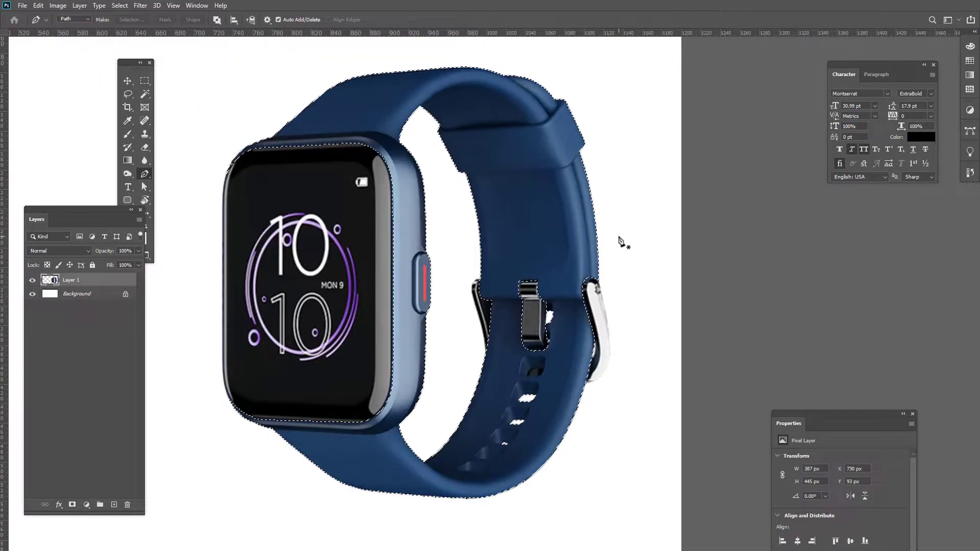
{"action": "left_click_drag", "start_coordinate": [614, 237], "coordinate": [583, 235]}
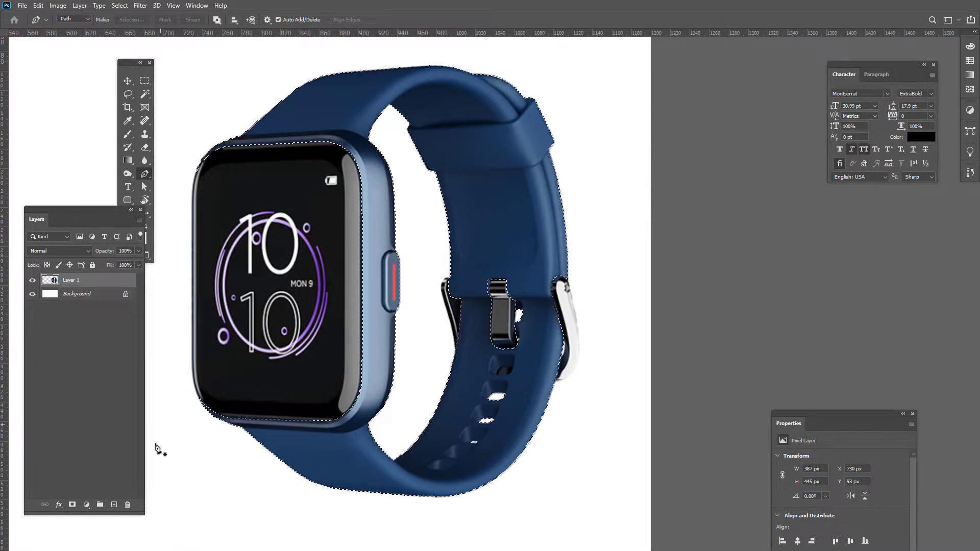
{"action": "left_click", "coordinate": [114, 505]}
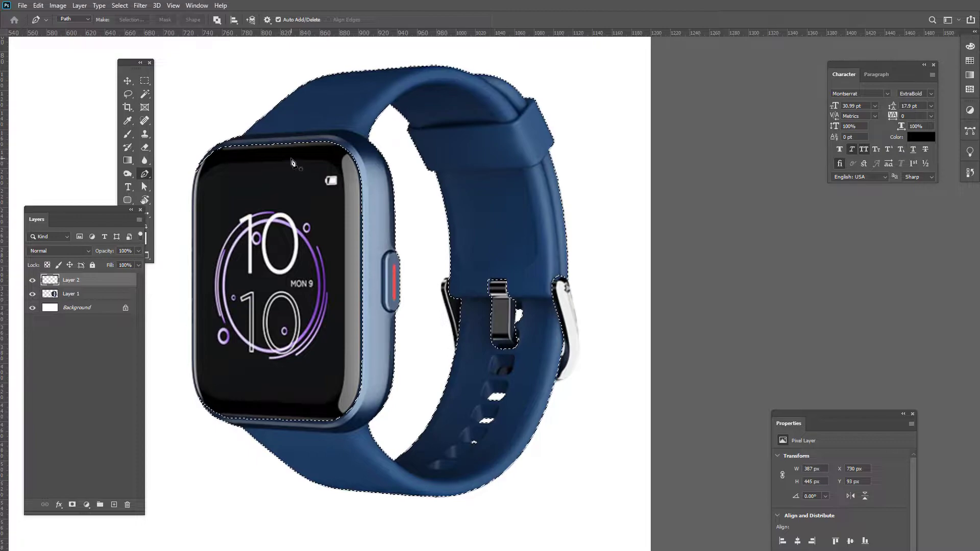
{"action": "key", "text": "ctrl+z"}
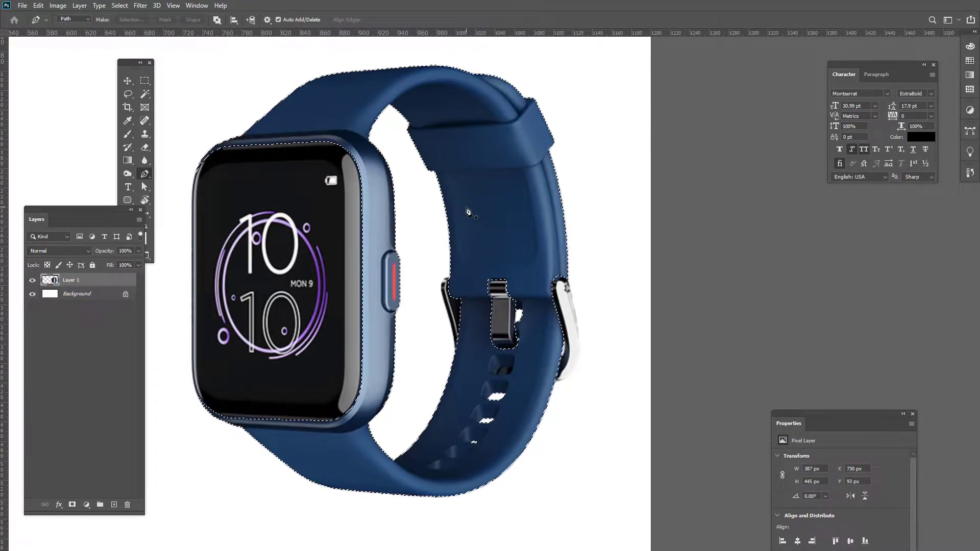
Save the watch body and strap selection as a new channel named body, and deselect.
{"action": "left_click", "coordinate": [120, 6]}
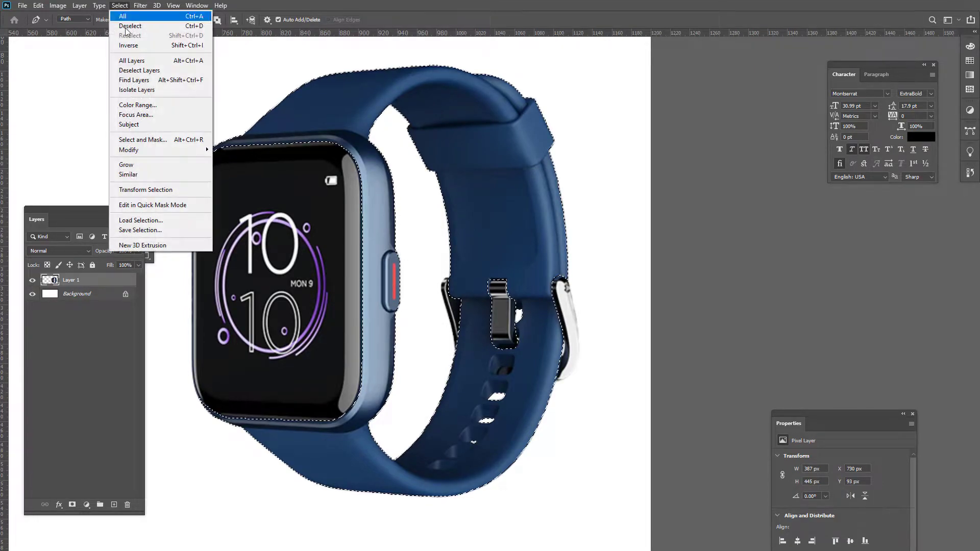
{"action": "left_click", "coordinate": [141, 230]}
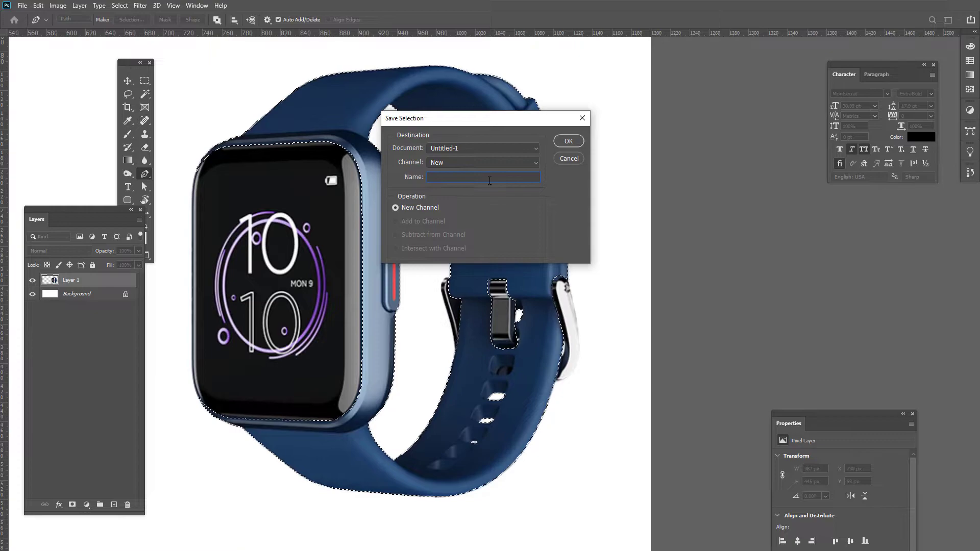
{"action": "type", "text": "body"}
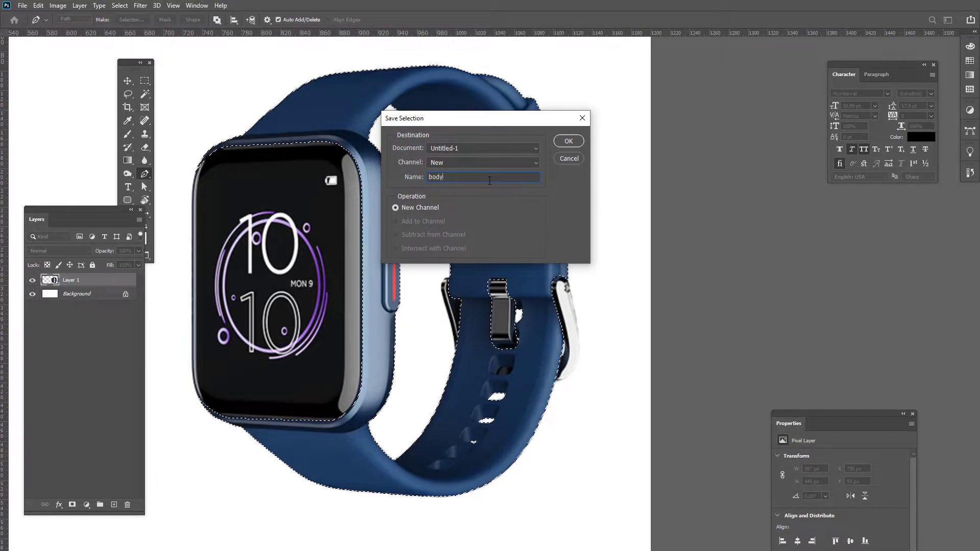
{"action": "key", "text": "Return"}
{"action": "key", "text": "ctrl+d"}
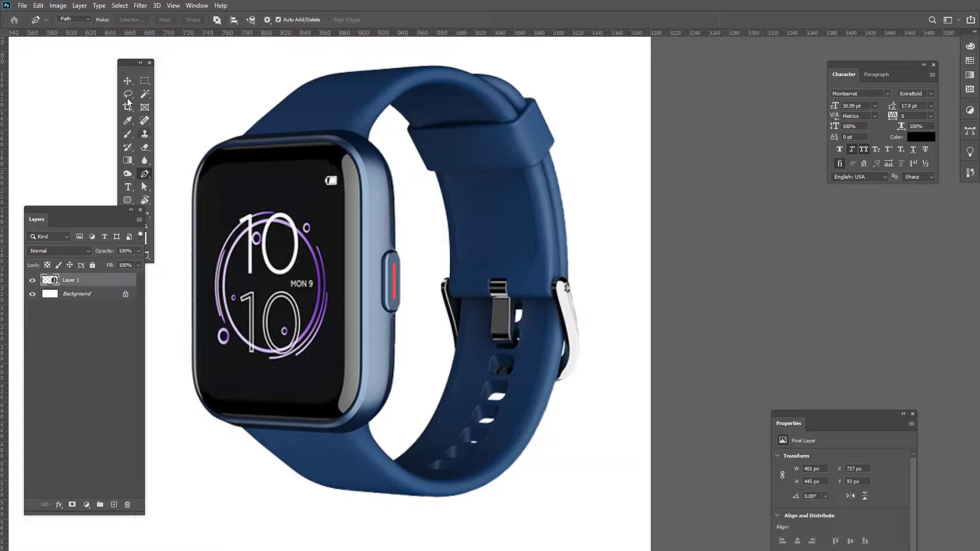
Load the saved body channel as a new selection.
{"action": "left_click", "coordinate": [127, 8]}
{"action": "left_click", "coordinate": [158, 222]}
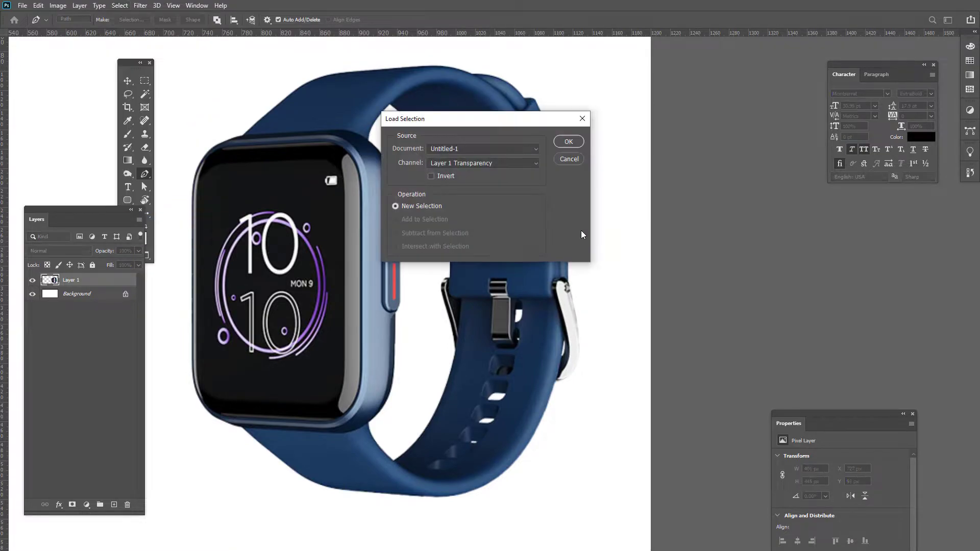
{"action": "left_click", "coordinate": [467, 161]}
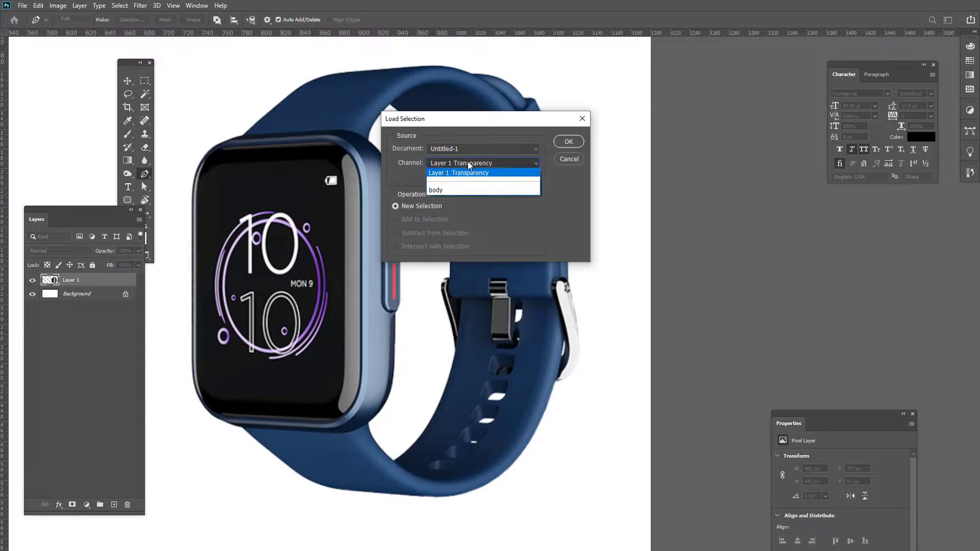
{"action": "left_click", "coordinate": [457, 190]}
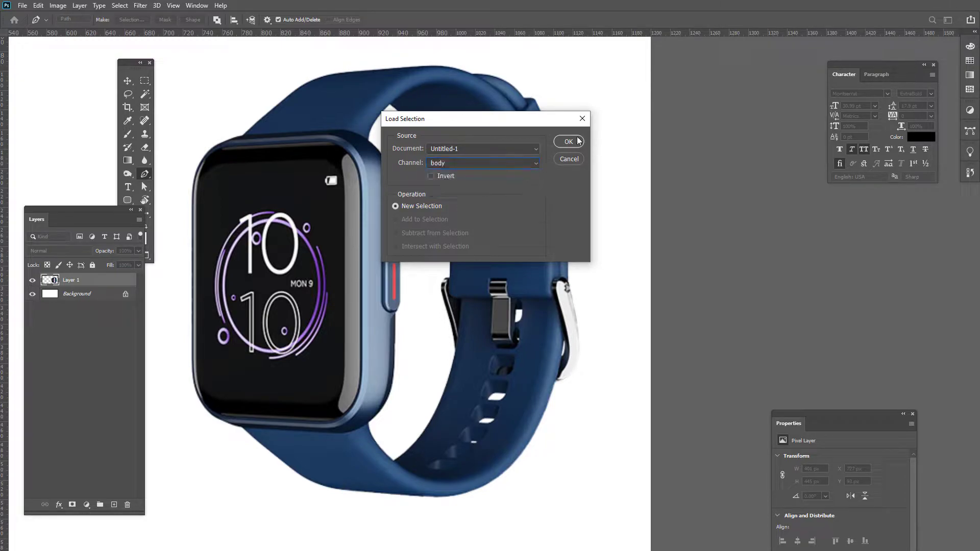
{"action": "left_click", "coordinate": [568, 141]}
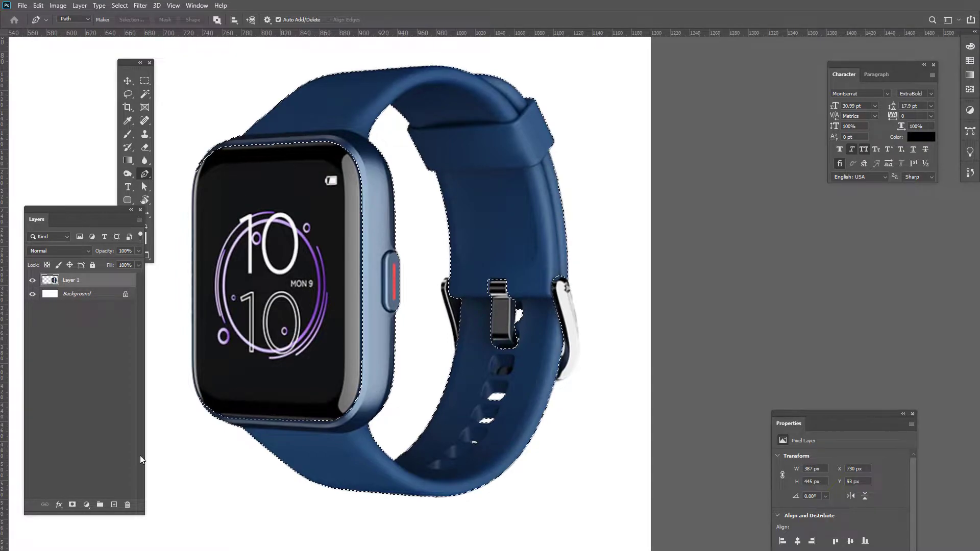
Copy the selected body and strap from Layer 1 onto their own layer, and check the cutout with Layer 1 briefly hidden.
{"action": "left_click", "coordinate": [113, 505]}
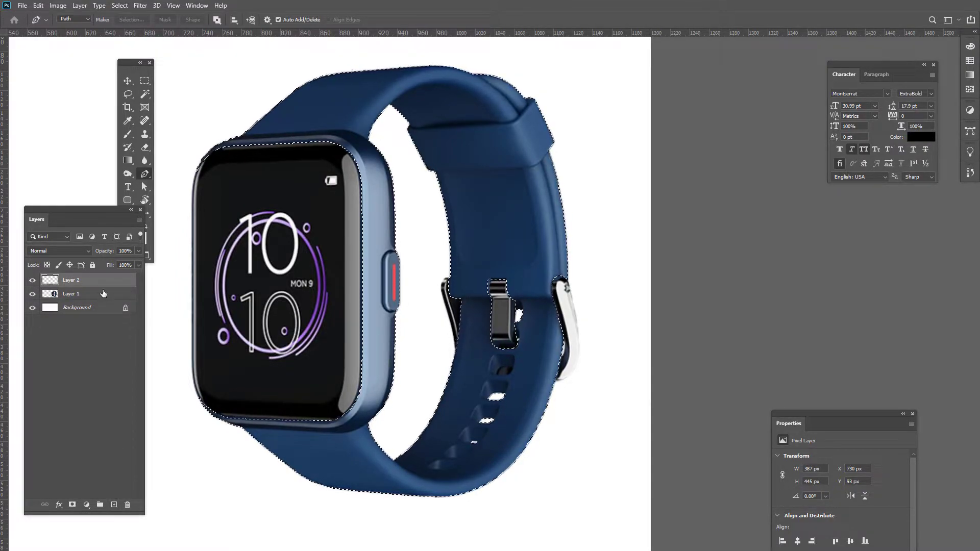
{"action": "key", "text": "ctrl+z"}
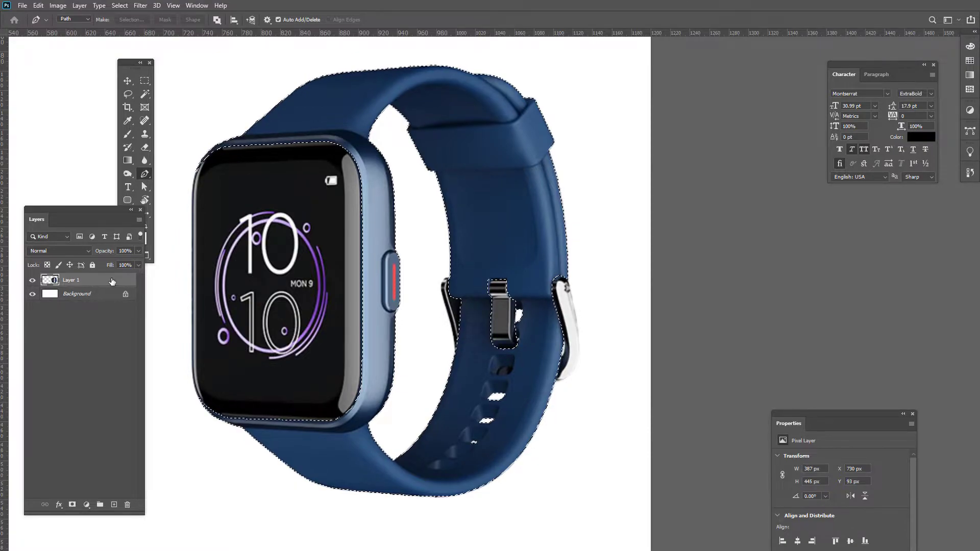
{"action": "key", "text": "ctrl+j"}
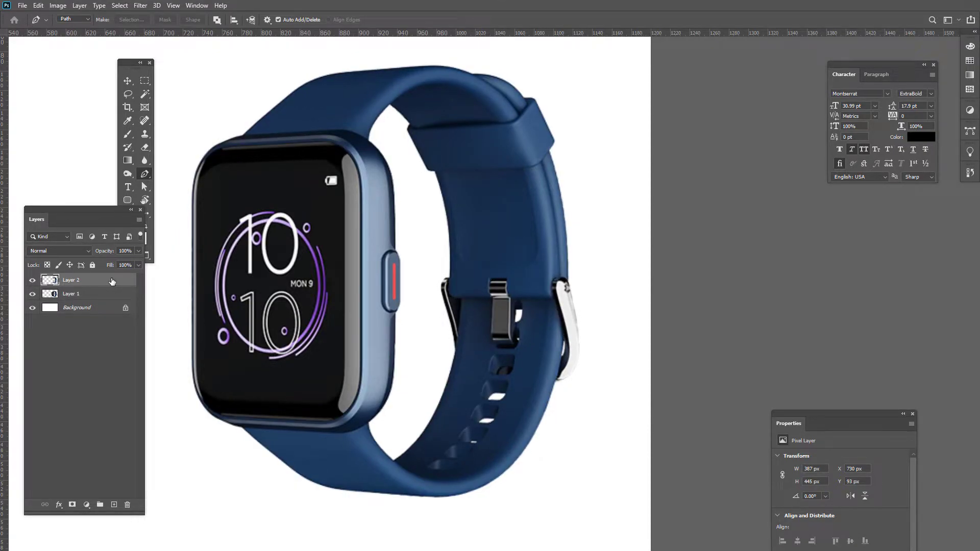
{"action": "left_click", "coordinate": [32, 304]}
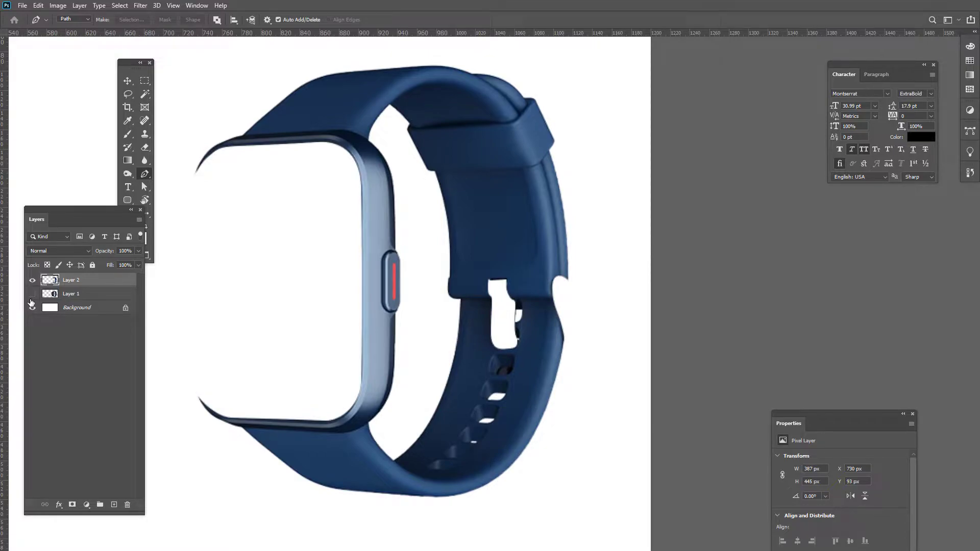
{"action": "left_click", "coordinate": [32, 306]}
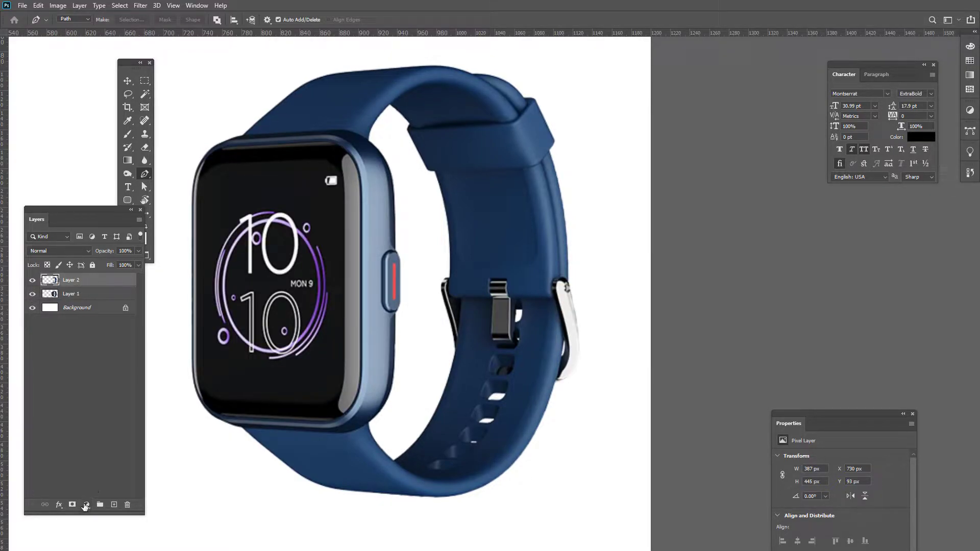
Add a Hue/Saturation adjustment clipped to the body and strap layer, with Hue -94 and Saturation +38.
{"action": "left_click", "coordinate": [86, 504]}
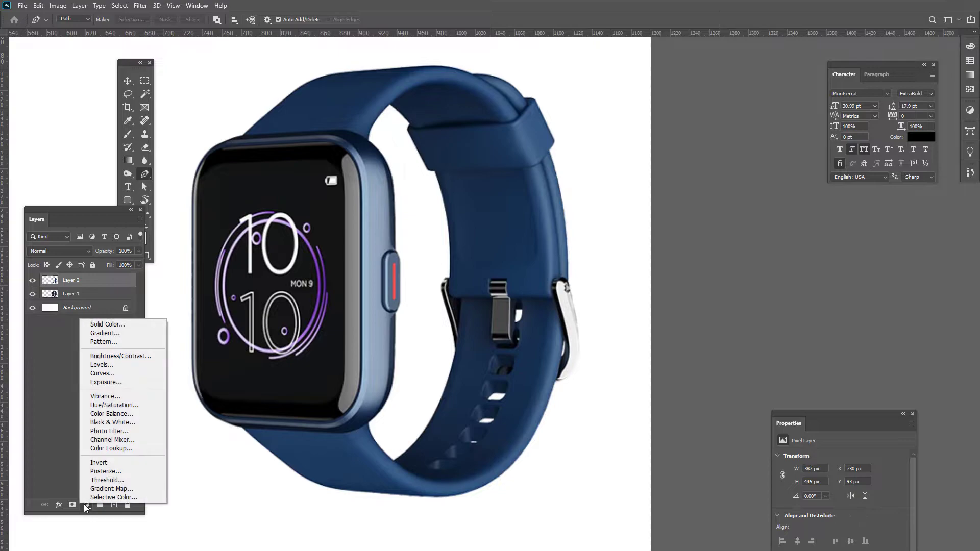
{"action": "left_click", "coordinate": [123, 405]}
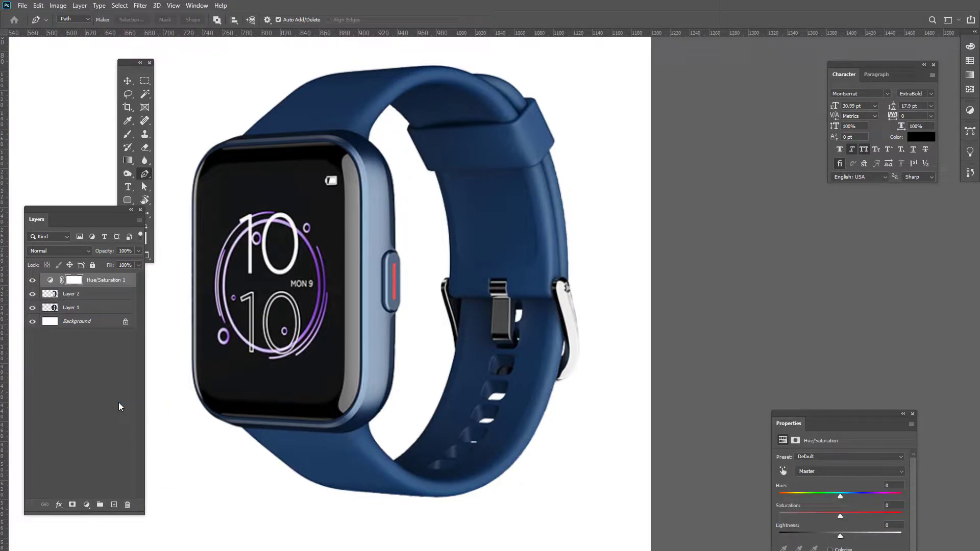
{"action": "left_click_drag", "start_coordinate": [825, 411], "coordinate": [722, 66]}
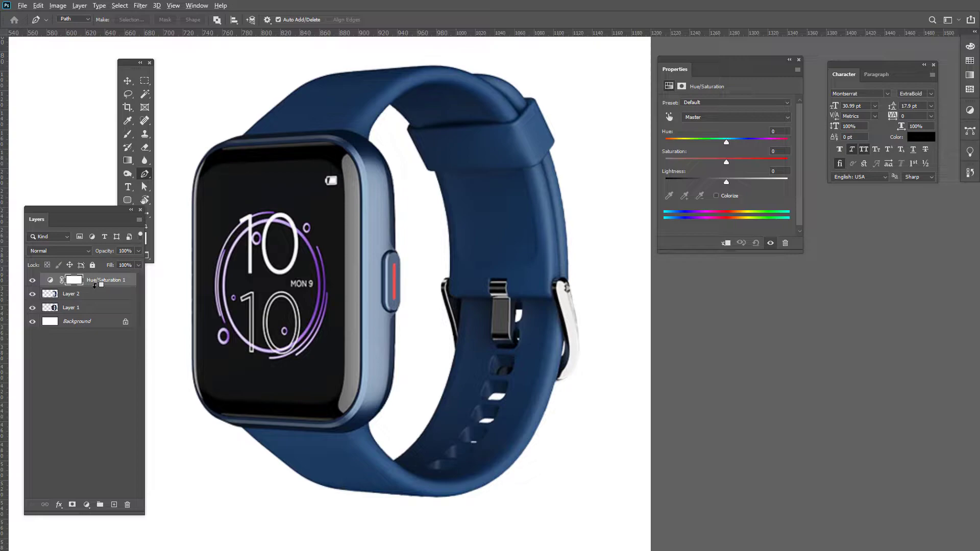
{"action": "left_click", "coordinate": [727, 244]}
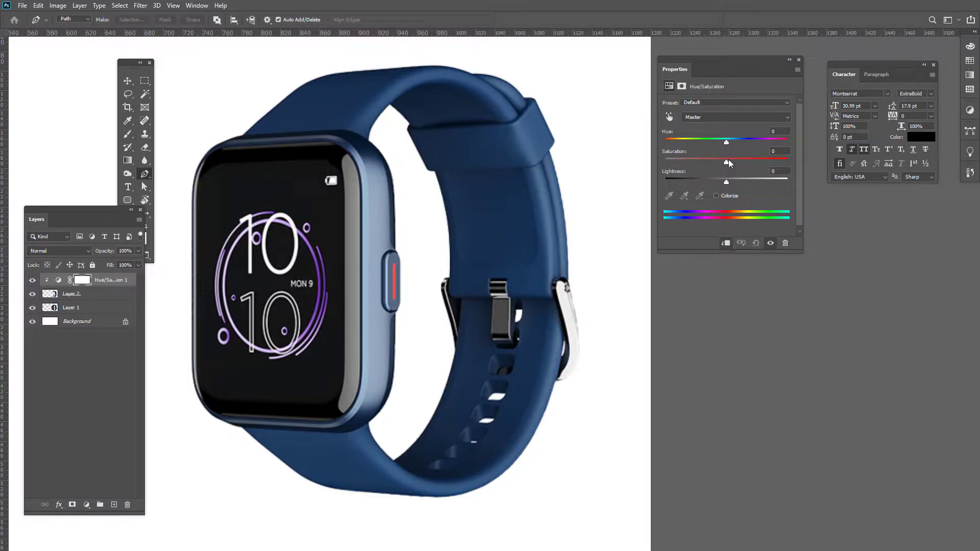
{"action": "left_click_drag", "start_coordinate": [726, 162], "coordinate": [687, 145]}
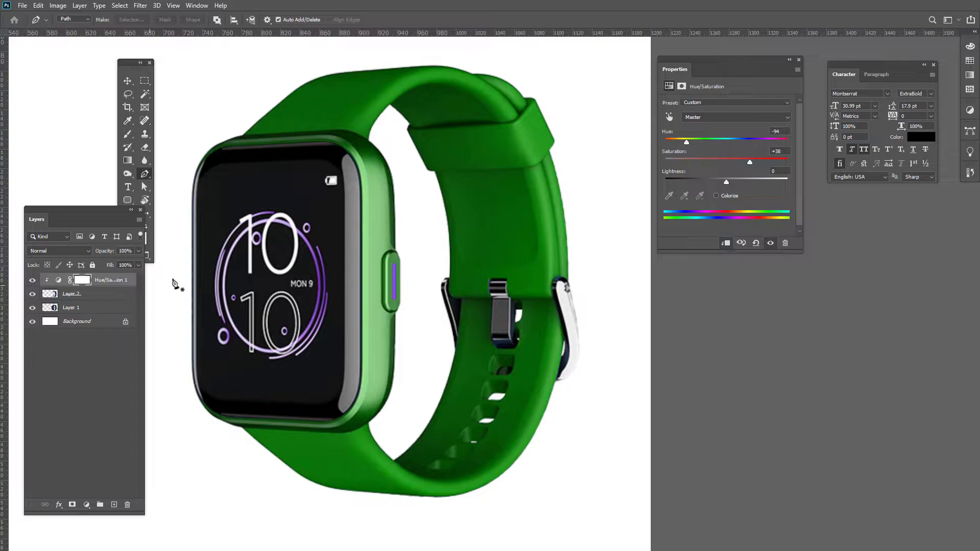
On Layer 2, trace a closed Pen path around the thin accent stripe on the watch's side button.
{"action": "scroll", "coordinate": [396, 296], "scroll_direction": "up", "scroll_amount": 3}
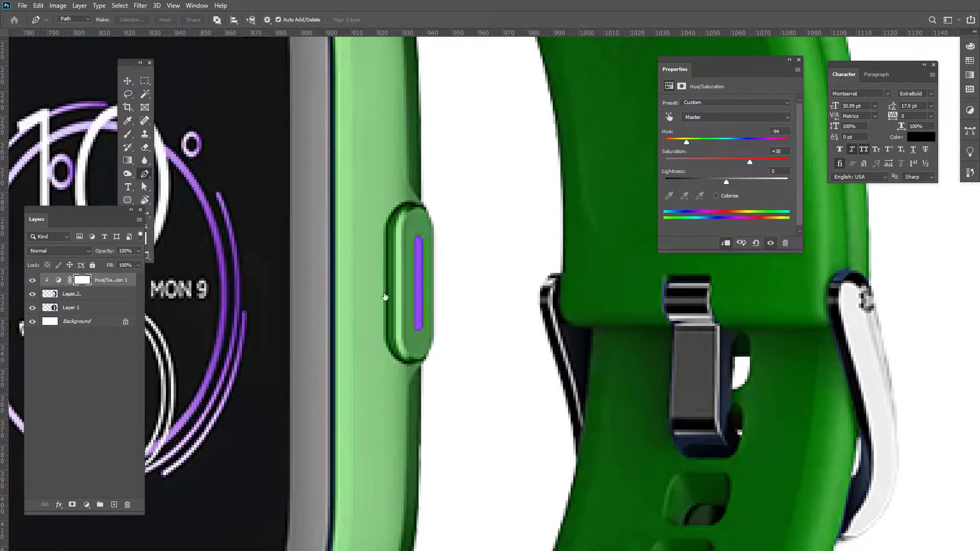
{"action": "left_click", "coordinate": [97, 294]}
{"action": "left_click", "coordinate": [423, 255]}
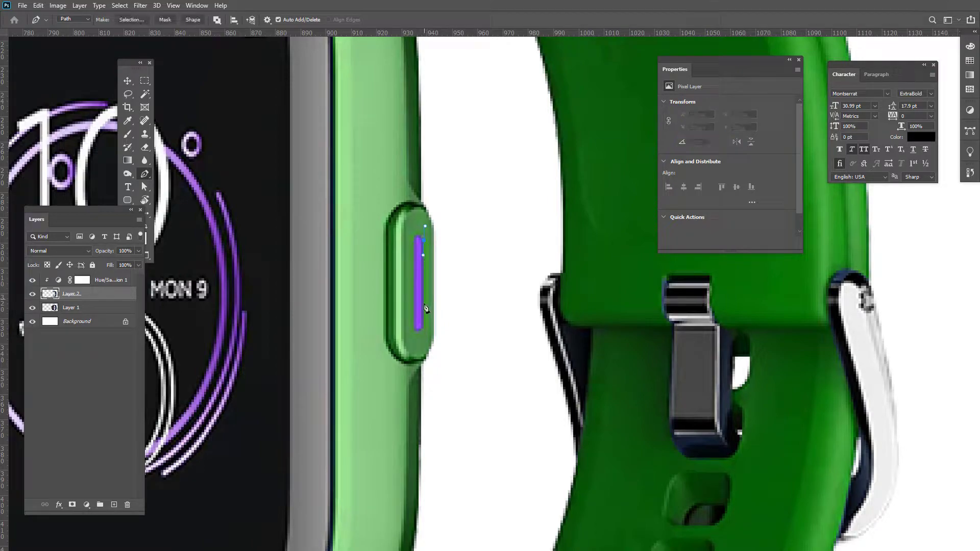
{"action": "left_click", "coordinate": [420, 332]}
{"action": "left_click_drag", "start_coordinate": [414, 319], "coordinate": [414, 303]}
{"action": "left_click", "coordinate": [415, 225]}
{"action": "left_click_drag", "start_coordinate": [424, 248], "coordinate": [424, 249]}
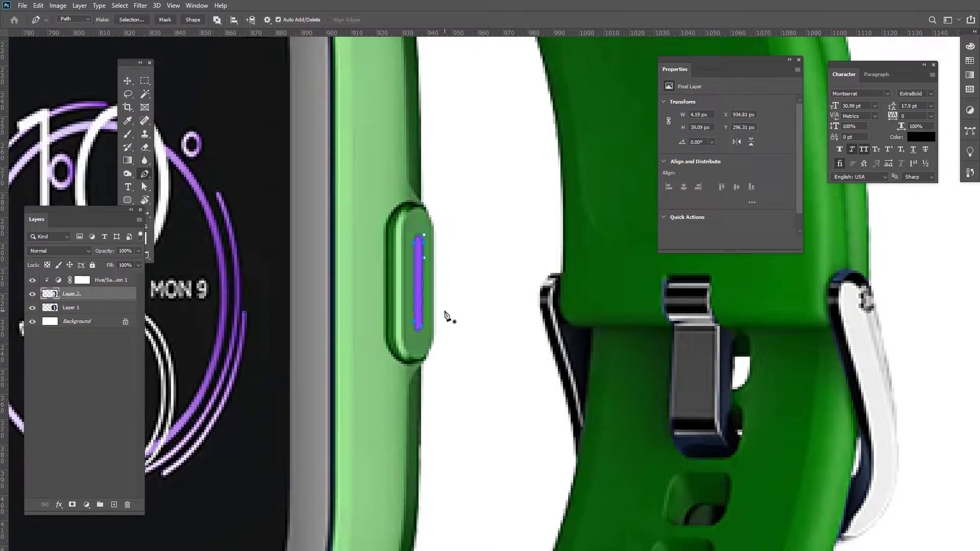
Convert the stripe path into a selection, remove that area from Layer 2's recolouring, and deselect.
{"action": "key", "text": "ctrl+Return"}
{"action": "key", "text": "alt+BackSpace"}
{"action": "key", "text": "ctrl+d"}
{"action": "key", "text": "z"}
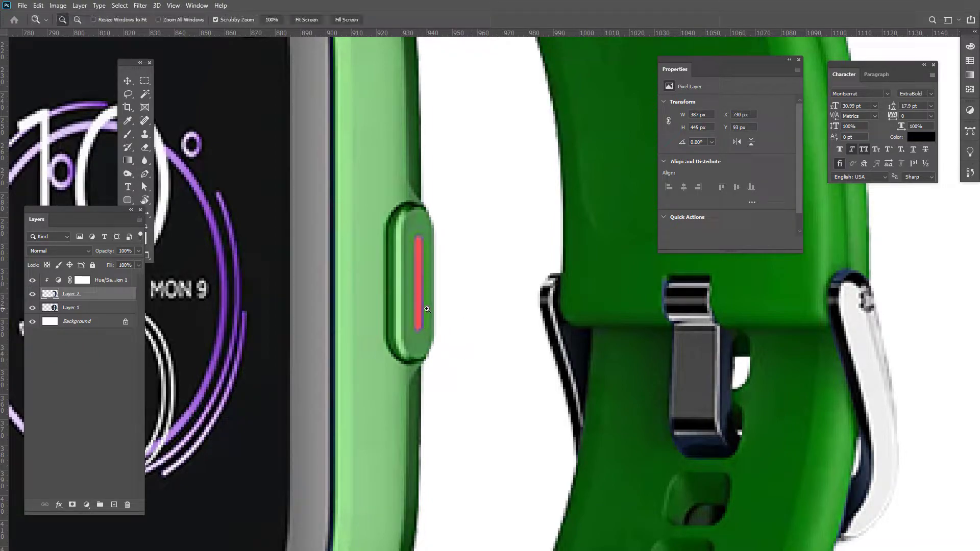
{"action": "left_click", "coordinate": [34, 294]}
{"action": "left_click", "coordinate": [32, 295]}
{"action": "left_click_drag", "start_coordinate": [568, 292], "coordinate": [521, 334]}
{"action": "key", "text": "v"}
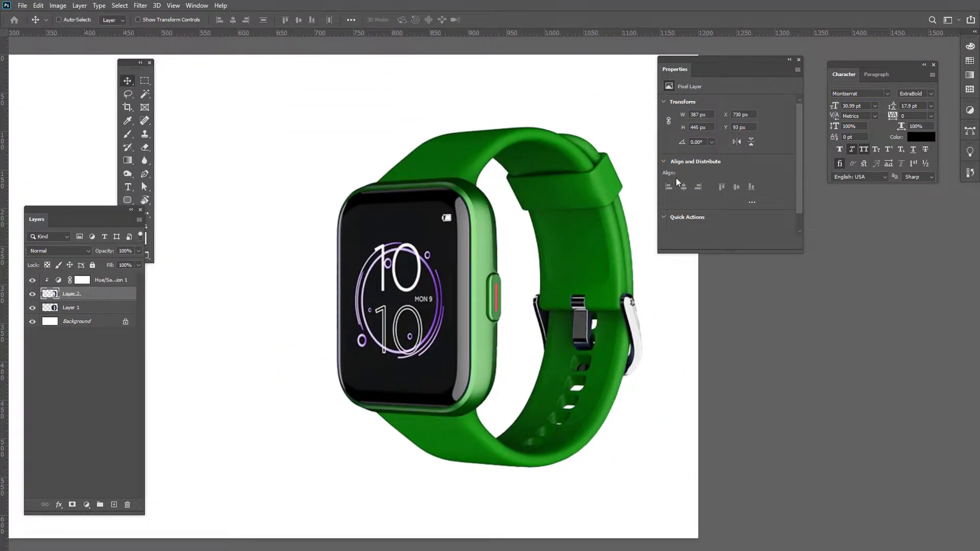
Set the Hue/Saturation adjustment's hue to -21 and compare the watch with the adjustment off and on.
{"action": "left_click", "coordinate": [55, 281]}
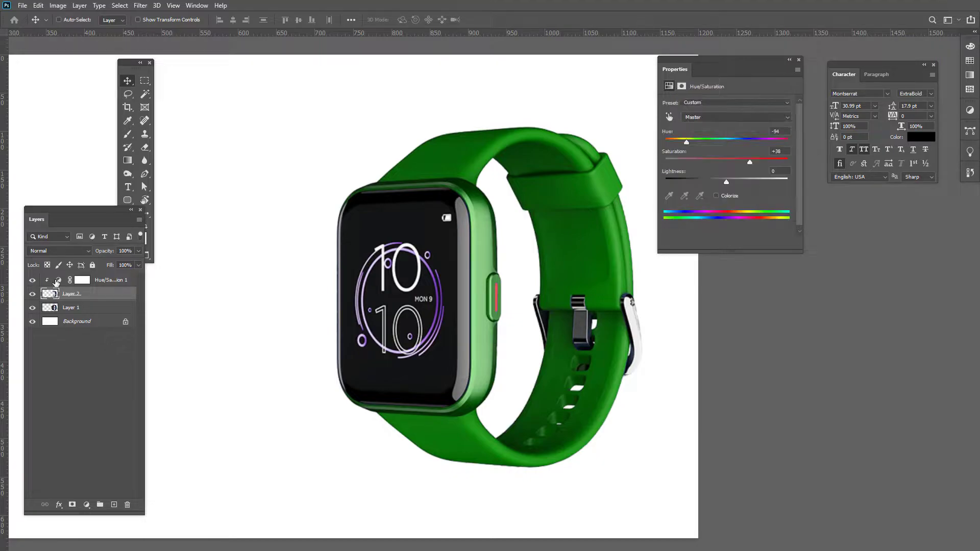
{"action": "left_click_drag", "start_coordinate": [692, 143], "coordinate": [713, 146]}
{"action": "left_click", "coordinate": [31, 281]}
{"action": "left_click", "coordinate": [32, 281]}
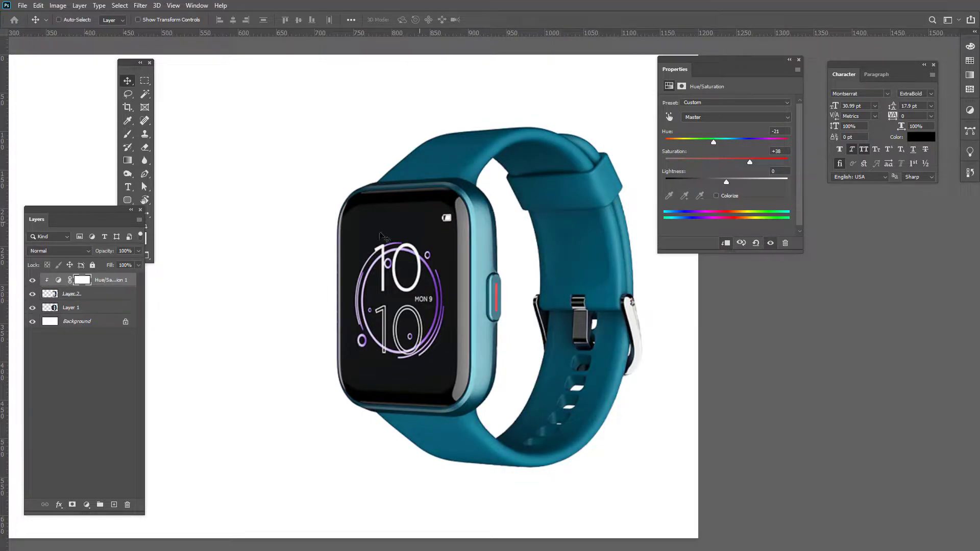
Group the Hue/Saturation adjustment, Layer 2 and Layer 1, and name the group 1.
{"action": "left_click", "coordinate": [106, 307], "text": "shift"}
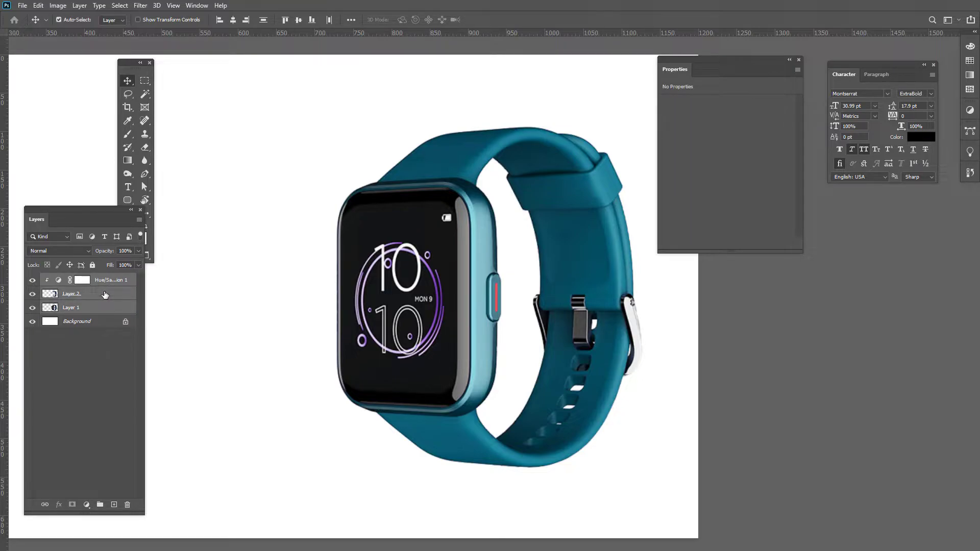
{"action": "key", "text": "ctrl+g"}
{"action": "double_click", "coordinate": [69, 281]}
{"action": "type", "text": "1"}
{"action": "left_click", "coordinate": [89, 305]}
{"action": "left_click", "coordinate": [101, 284]}
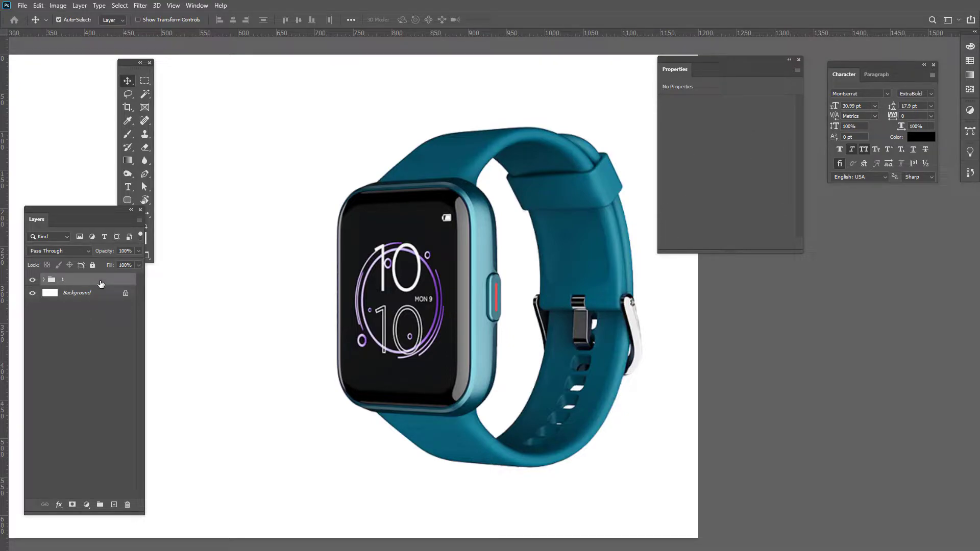
Duplicate group 1 to the left of the original watch and scale the copy to about 76%, roughly 304 x 338 px.
{"action": "left_click_drag", "start_coordinate": [516, 334], "coordinate": [435, 338]}
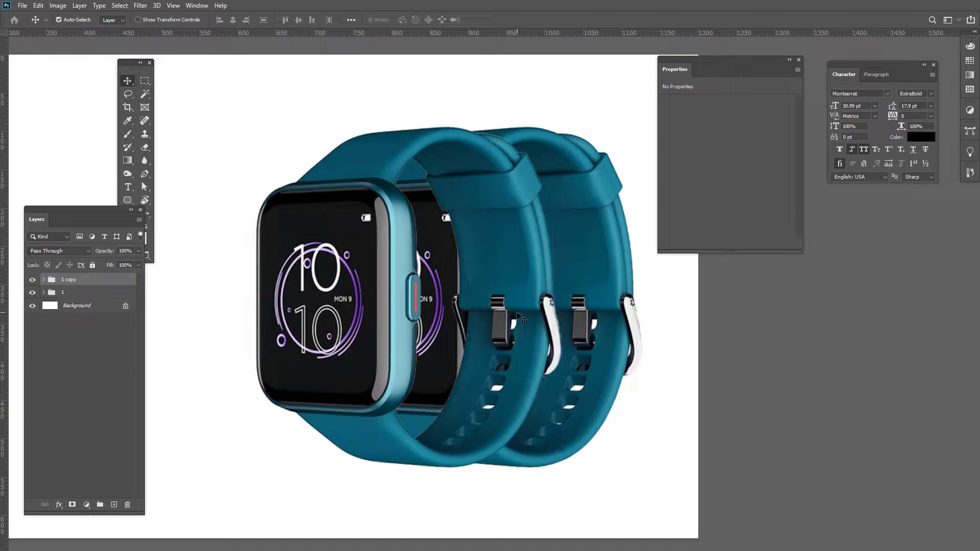
{"action": "key", "text": "ctrl+t"}
{"action": "left_click_drag", "start_coordinate": [562, 126], "coordinate": [486, 208]}
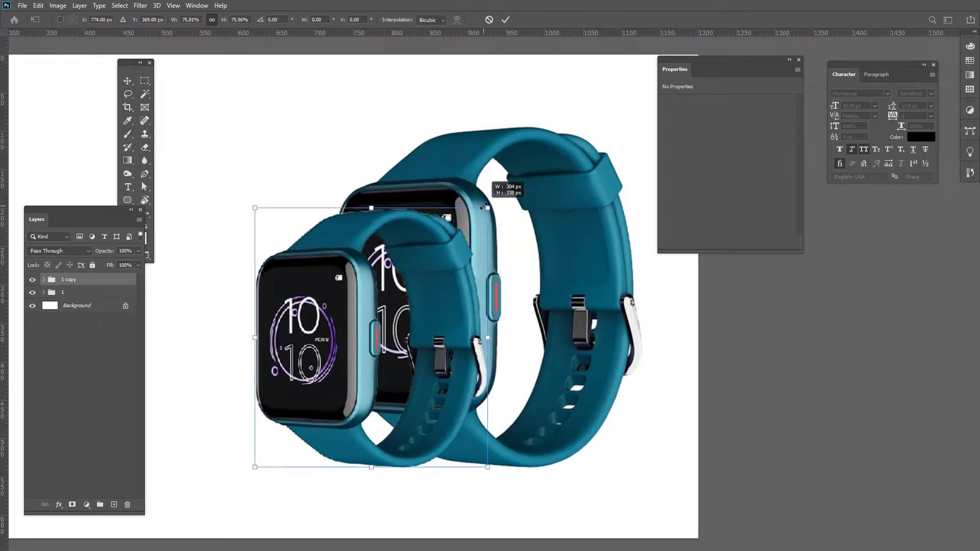
{"action": "key", "text": "Return"}
{"action": "left_click_drag", "start_coordinate": [441, 357], "coordinate": [437, 357]}
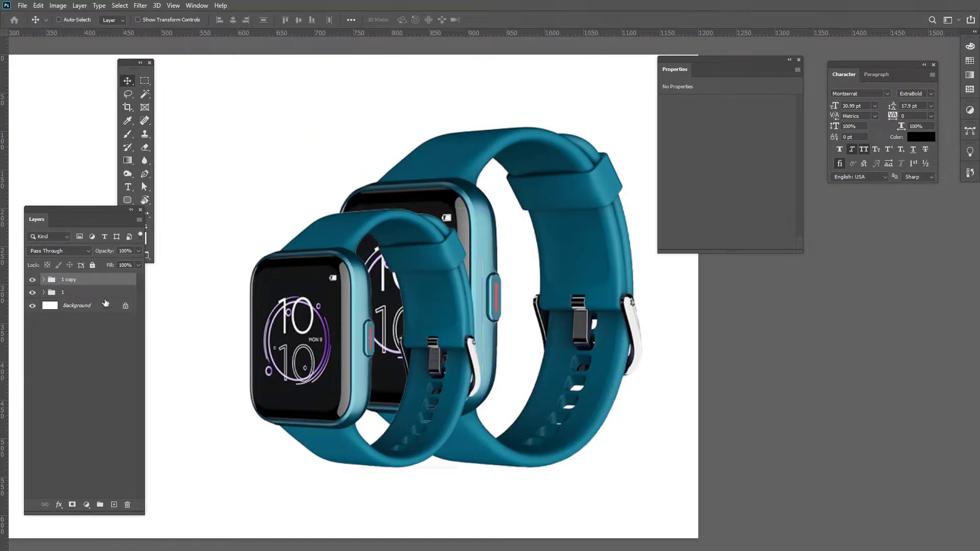
Place the 1 copy group beneath group 1 and shift the smaller watch farther left behind the large one.
{"action": "left_click_drag", "start_coordinate": [103, 299], "coordinate": [102, 300]}
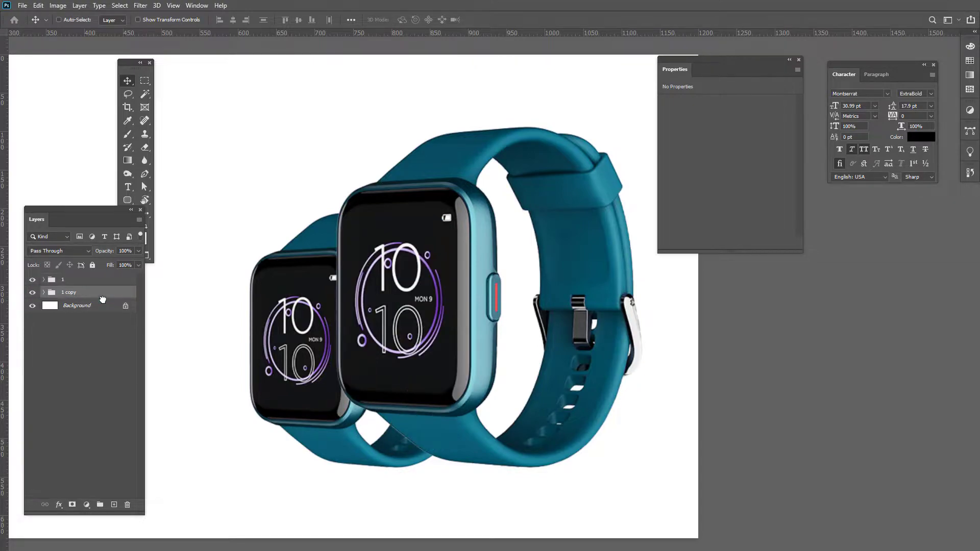
{"action": "left_click_drag", "start_coordinate": [282, 336], "coordinate": [257, 335]}
{"action": "key", "text": "ctrl+minus"}
{"action": "left_click_drag", "start_coordinate": [374, 352], "coordinate": [356, 341]}
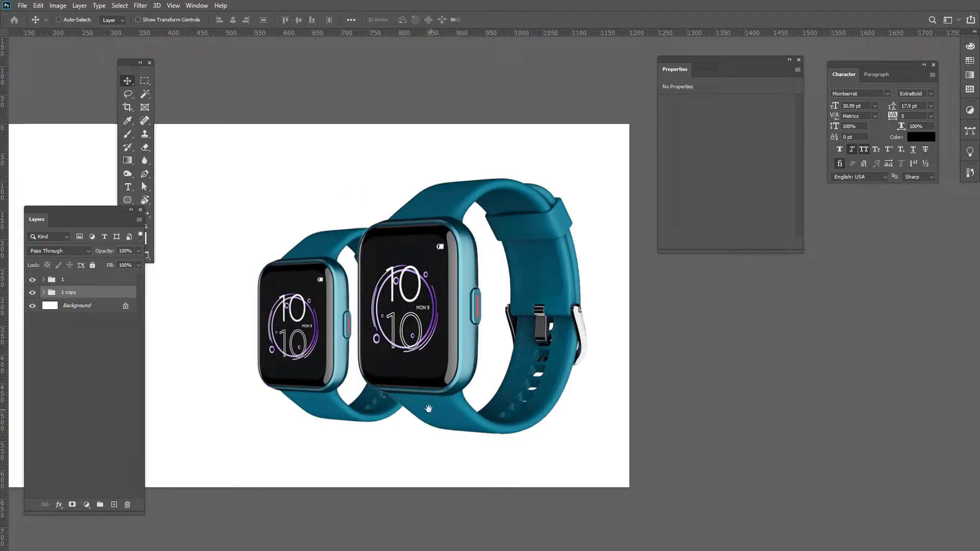
Delete the 1 copy group with the smaller watch and select group 1.
{"action": "left_click_drag", "start_coordinate": [430, 410], "coordinate": [452, 409]}
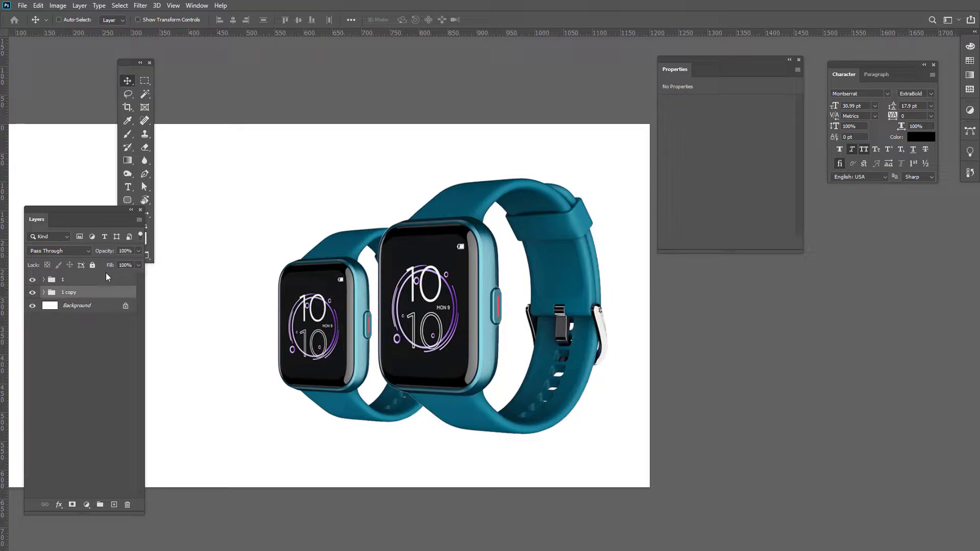
{"action": "key", "text": "Delete"}
{"action": "left_click", "coordinate": [90, 280]}
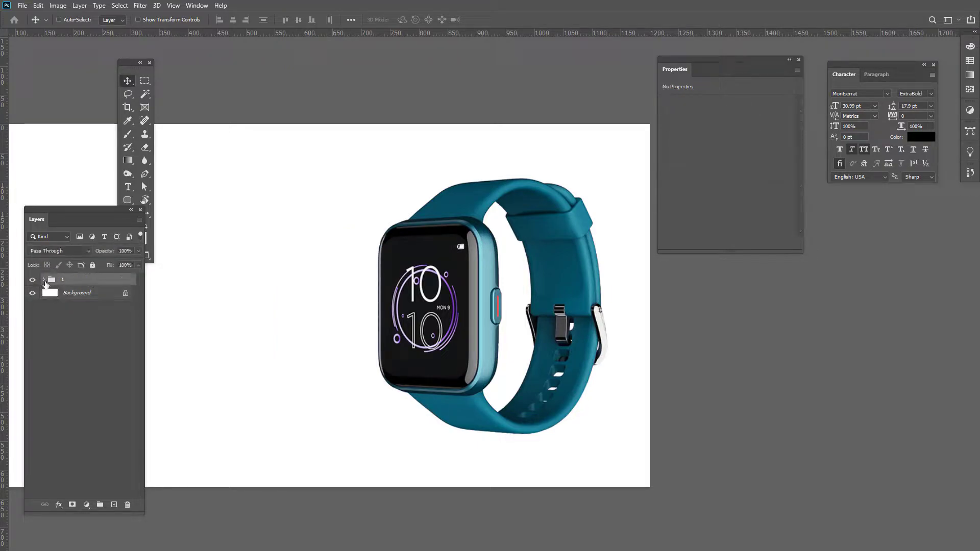
Open group 1, check Layer 1 by toggling its visibility, and add an empty layer beneath it.
{"action": "left_click", "coordinate": [43, 281]}
{"action": "left_click", "coordinate": [86, 320]}
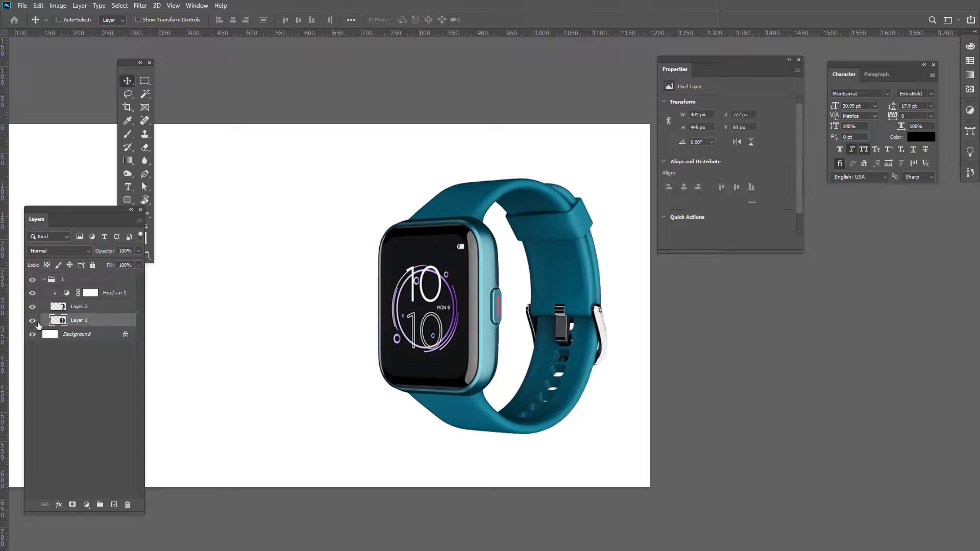
{"action": "left_click", "coordinate": [32, 321]}
{"action": "left_click", "coordinate": [32, 321]}
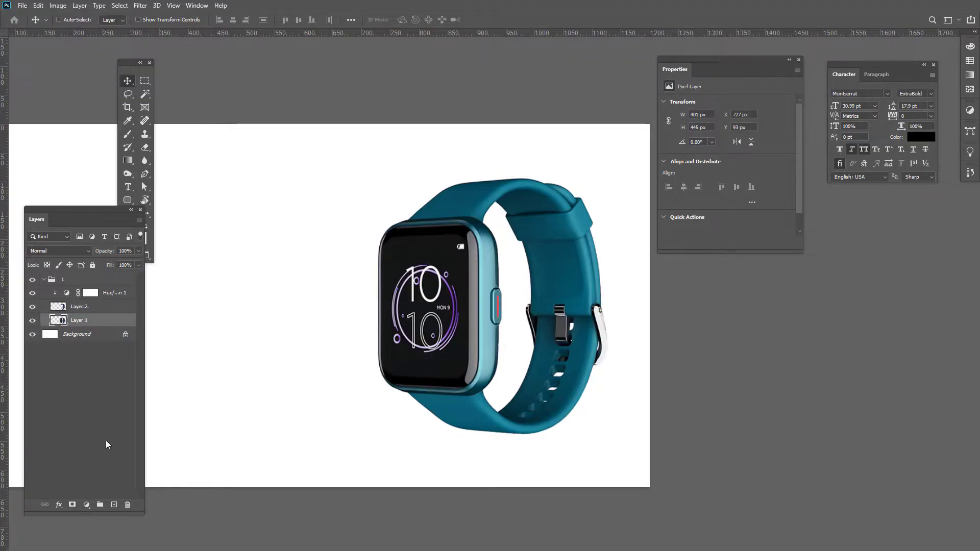
{"action": "left_click", "coordinate": [114, 505], "text": "ctrl"}
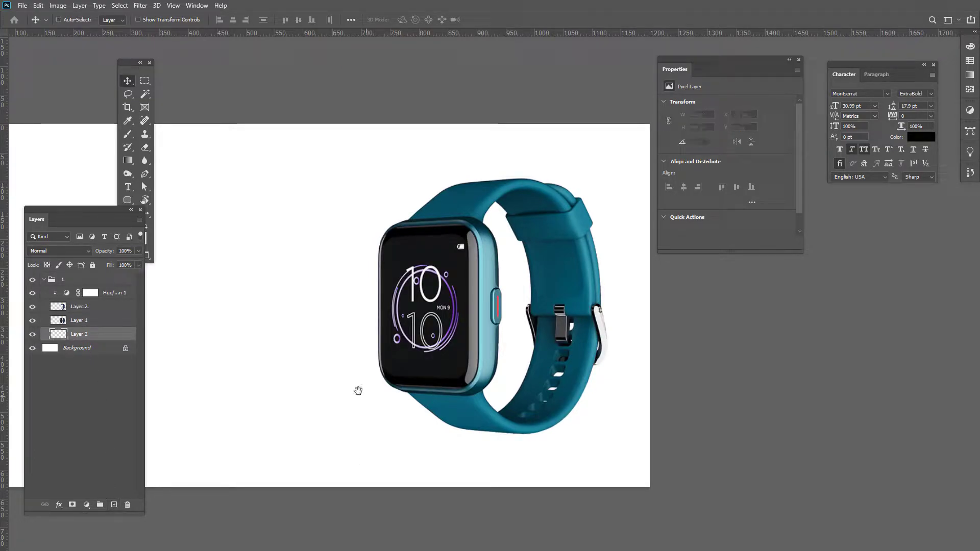
Paint one soft black dab with a brush of about 222 px on the blank canvas beside the watch.
{"action": "left_click_drag", "start_coordinate": [365, 400], "coordinate": [521, 396]}
{"action": "left_click_drag", "start_coordinate": [131, 65], "coordinate": [133, 53]}
{"action": "left_click", "coordinate": [130, 121]}
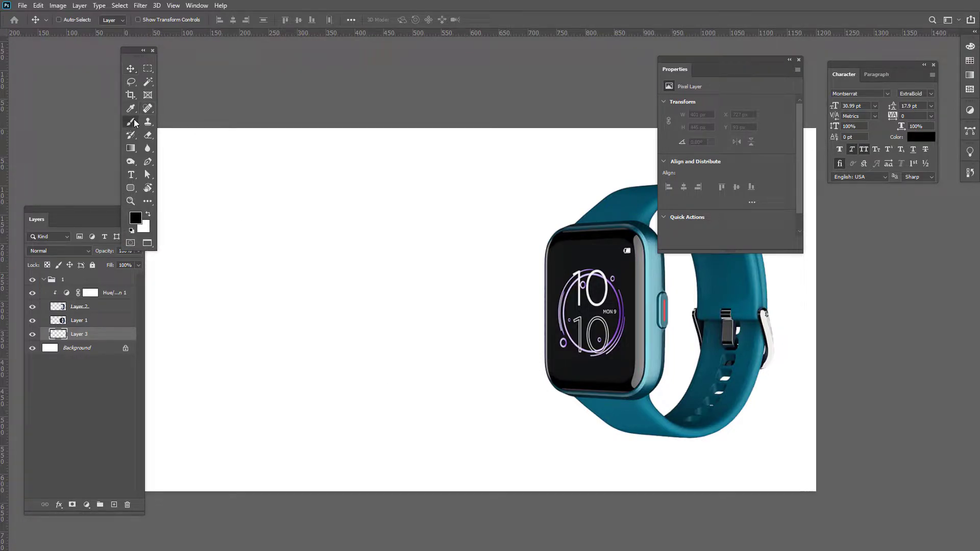
{"action": "mouse_move", "coordinate": [388, 324]}
{"action": "left_mouse_down"}
{"action": "mouse_move", "coordinate": [335, 326]}
{"action": "mouse_move", "coordinate": [353, 97]}
{"action": "left_mouse_up"}
{"action": "left_click_drag", "start_coordinate": [451, 302], "coordinate": [423, 301]}
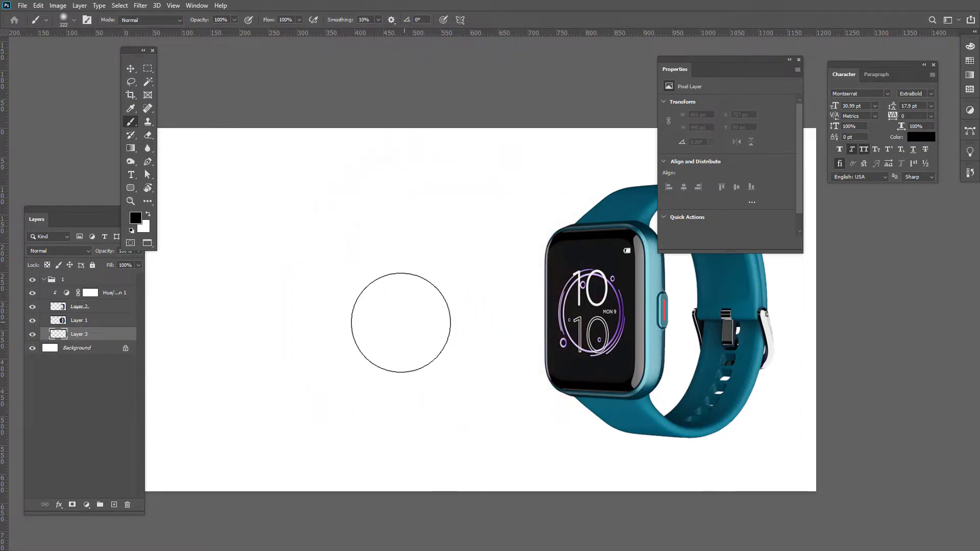
{"action": "left_click", "coordinate": [343, 316]}
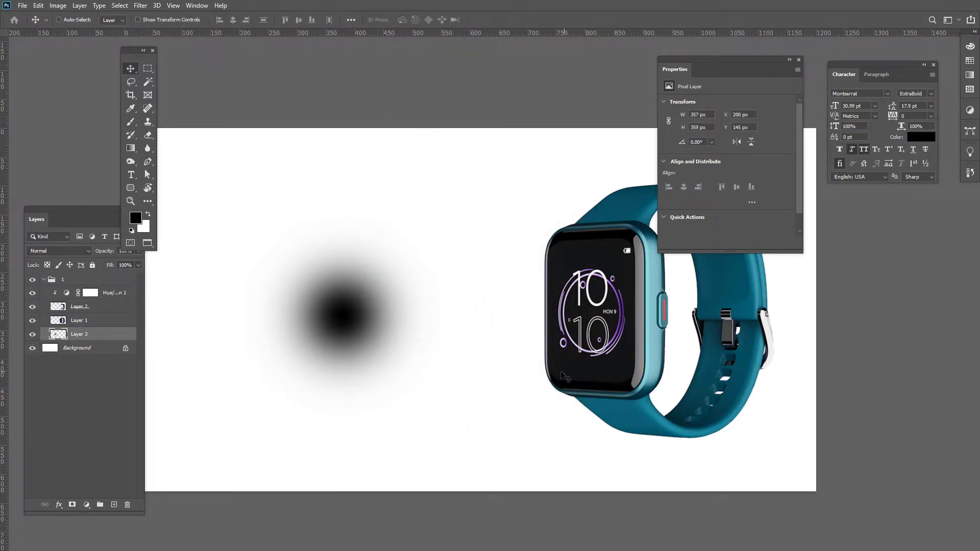
Flatten and widen the dab into a shadow about 545 x 44 px under the strap, and reduce Layer 3's opacity to 87%.
{"action": "key", "text": "ctrl+t"}
{"action": "left_click_drag", "start_coordinate": [342, 211], "coordinate": [342, 377]}
{"action": "left_click_drag", "start_coordinate": [387, 401], "coordinate": [714, 441]}
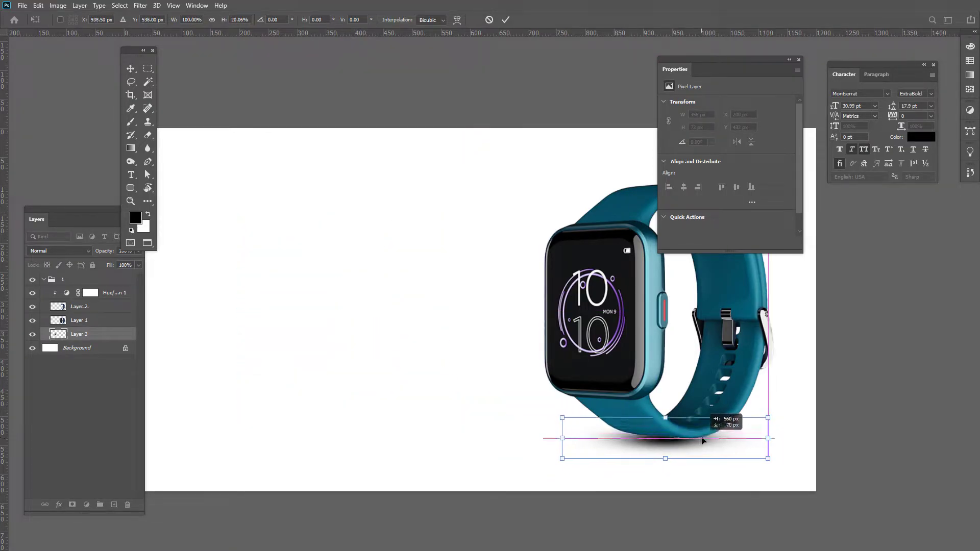
{"action": "left_click_drag", "start_coordinate": [774, 438], "coordinate": [838, 415]}
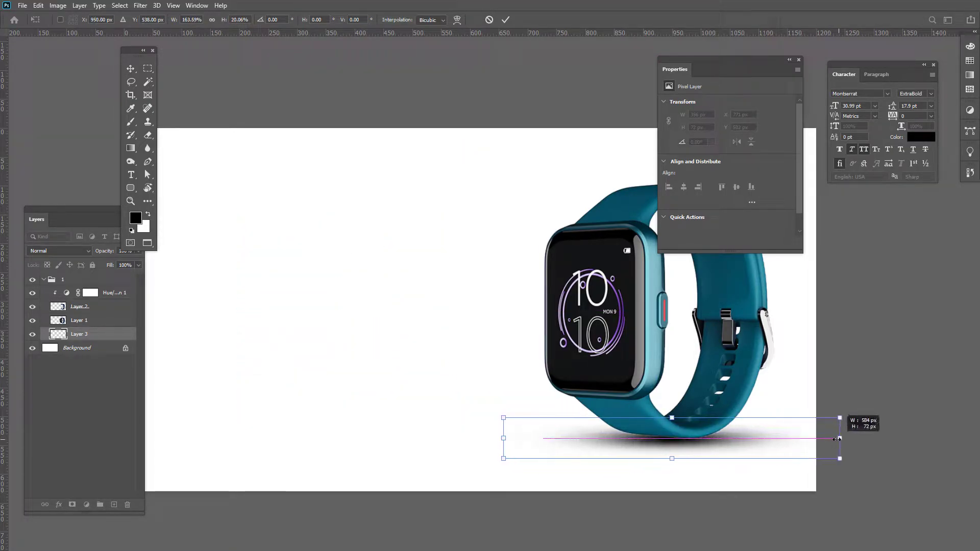
{"action": "left_click_drag", "start_coordinate": [674, 463], "coordinate": [717, 443]}
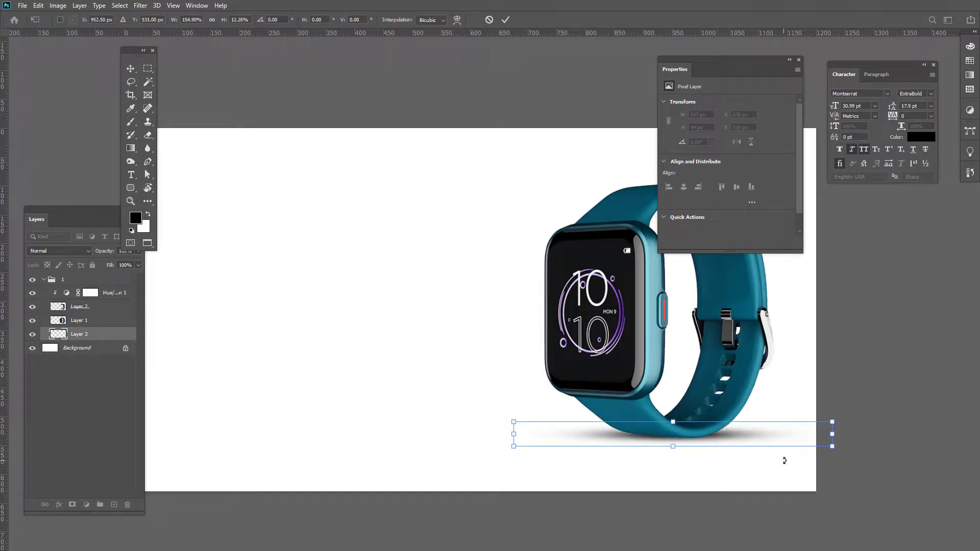
{"action": "key", "text": "Return"}
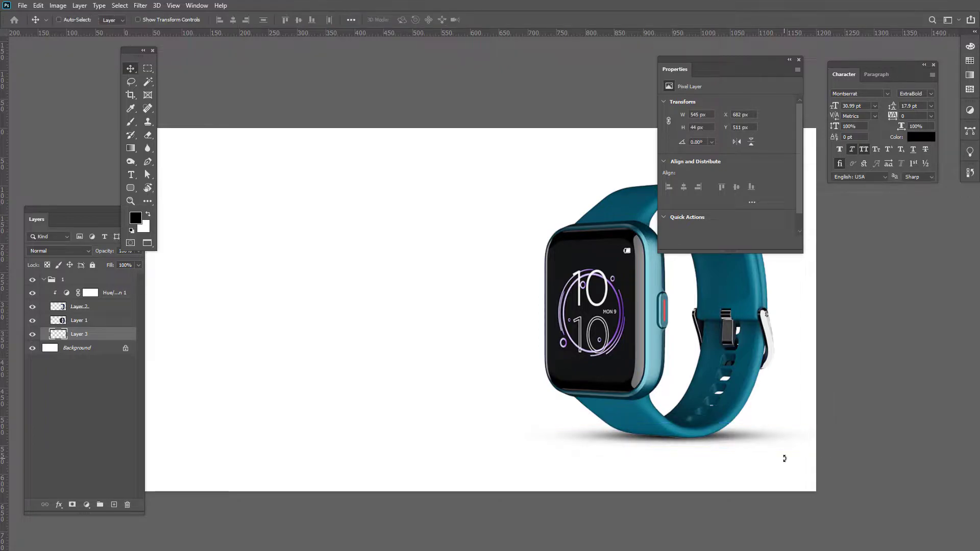
{"action": "left_click_drag", "start_coordinate": [693, 439], "coordinate": [667, 439]}
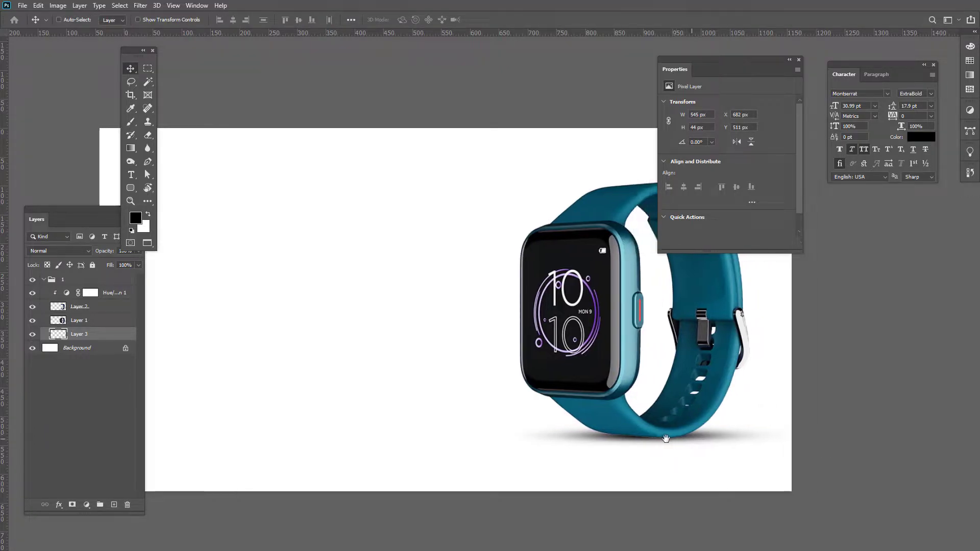
{"action": "left_click_drag", "start_coordinate": [102, 252], "coordinate": [96, 254]}
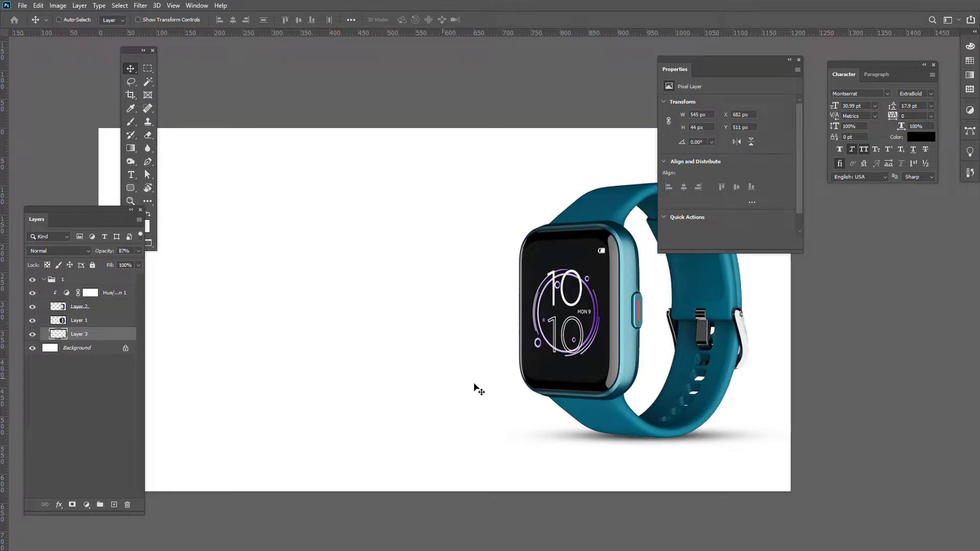
Try to clean the dark edge under the strap by applying Defringe to Layer 1.
{"action": "left_click", "coordinate": [624, 409], "text": "ctrl"}
{"action": "key", "text": "z"}
{"action": "left_click", "coordinate": [625, 437]}
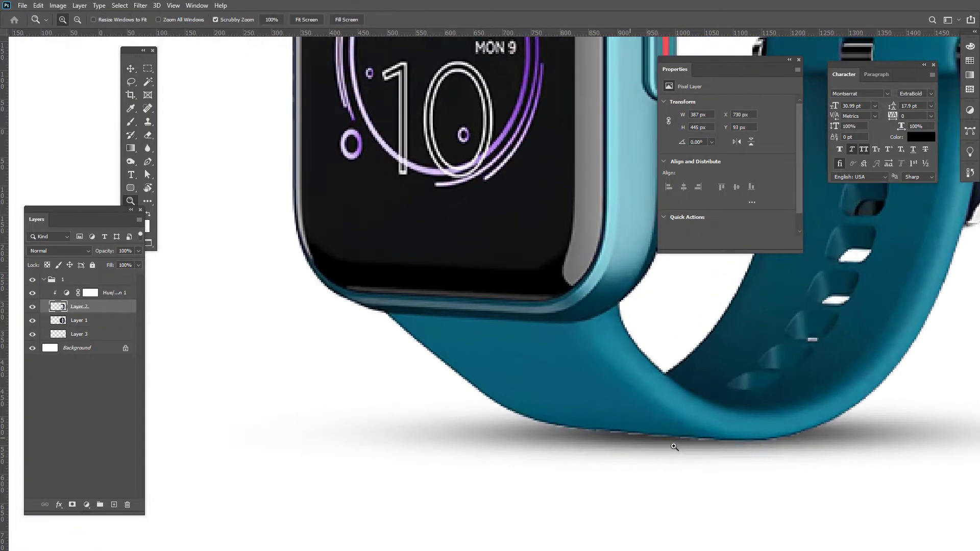
{"action": "key", "text": "v"}
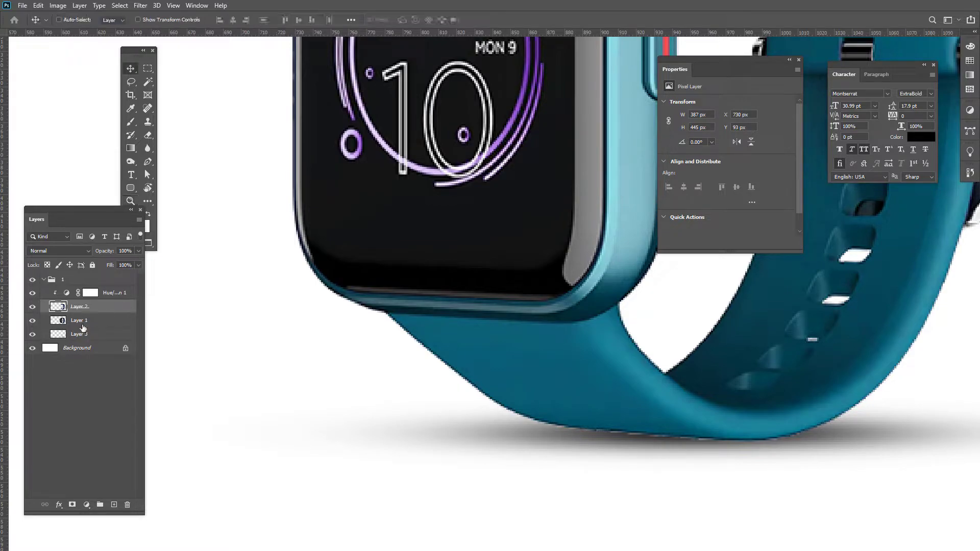
{"action": "left_click", "coordinate": [84, 321]}
{"action": "left_click", "coordinate": [79, 5]}
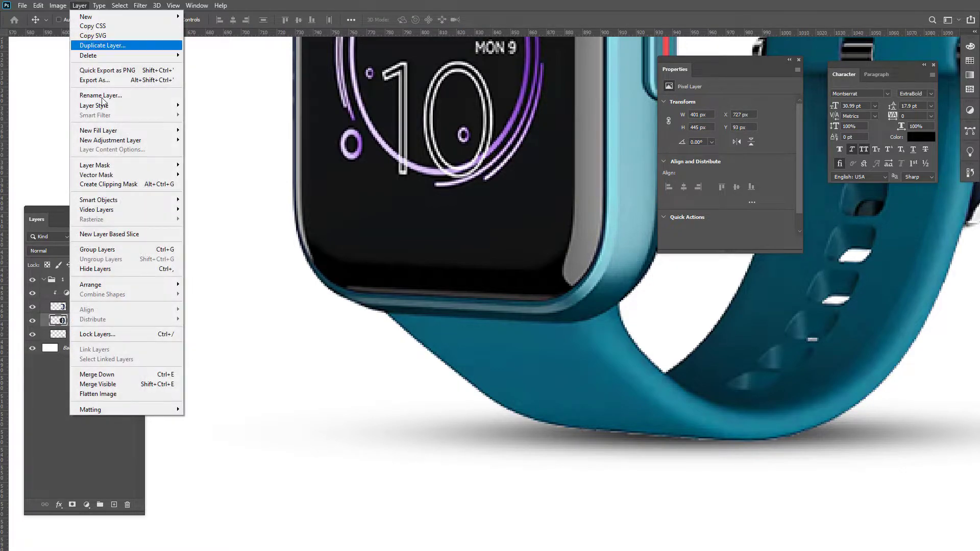
{"action": "mouse_move", "coordinate": [148, 410]}
{"action": "left_click", "coordinate": [225, 423]}
{"action": "key", "text": "Return"}
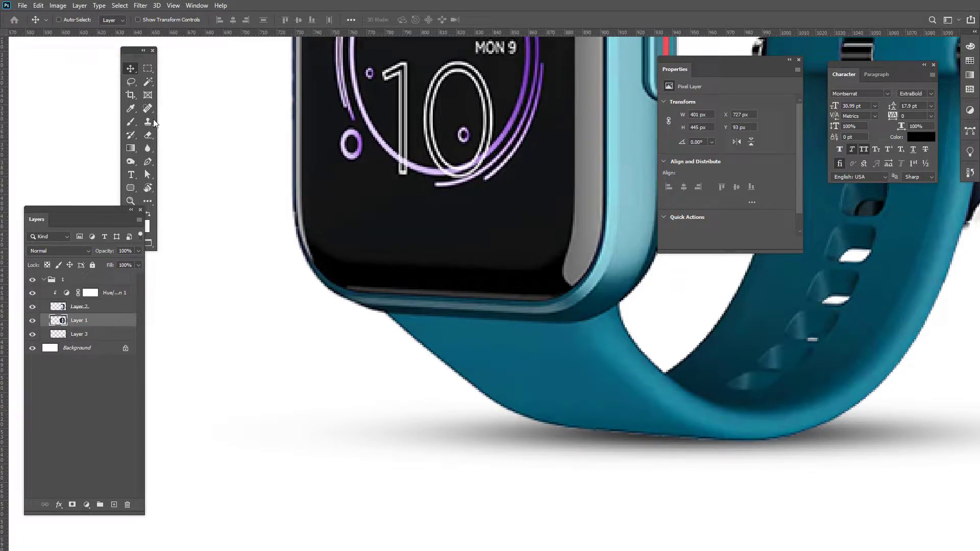
Try to darken the lower strap on Layer 1 with the Burn tool, raising the exposure to 57% for midtones.
{"action": "left_click", "coordinate": [147, 151]}
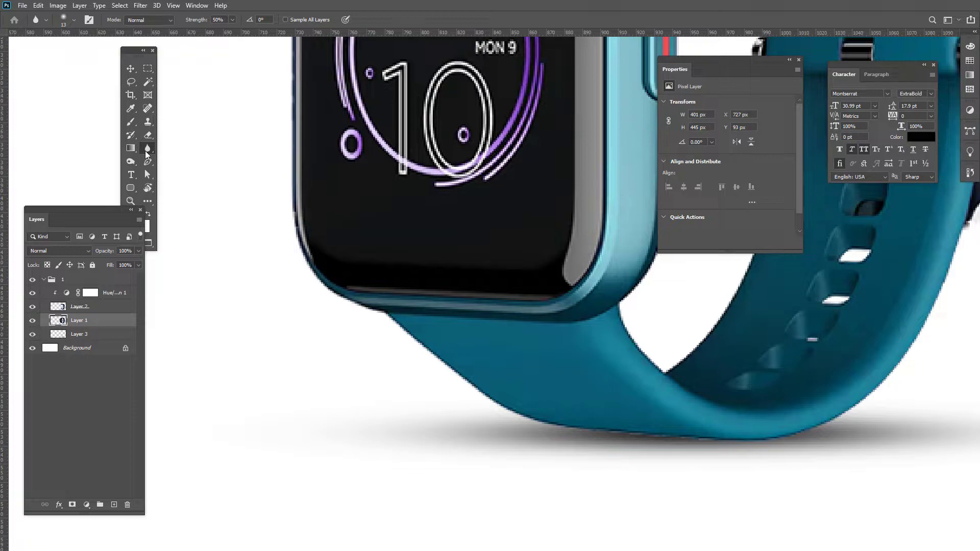
{"action": "left_click", "coordinate": [130, 162]}
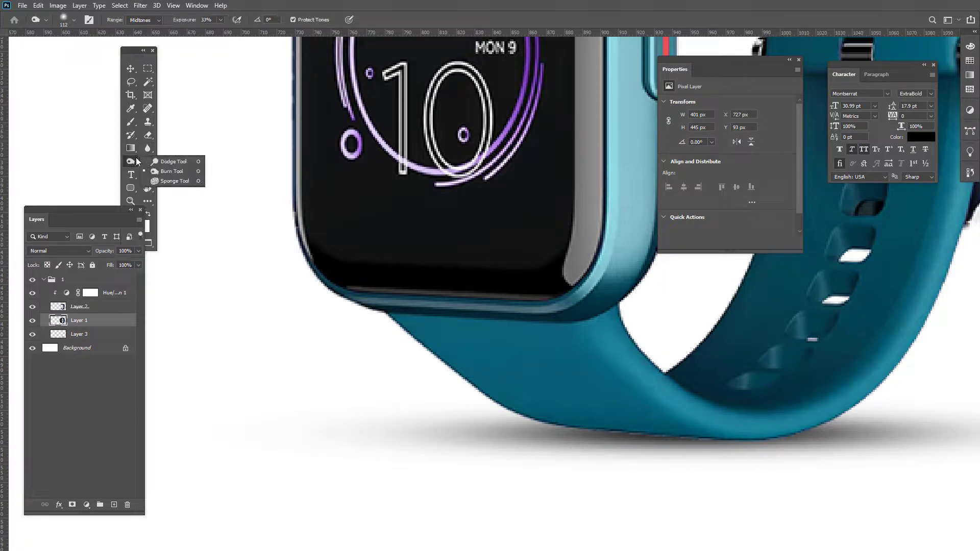
{"action": "left_click", "coordinate": [176, 169]}
{"action": "mouse_move", "coordinate": [649, 443]}
{"action": "left_mouse_down"}
{"action": "mouse_move", "coordinate": [612, 442]}
{"action": "mouse_move", "coordinate": [755, 434]}
{"action": "mouse_move", "coordinate": [656, 437]}
{"action": "mouse_move", "coordinate": [498, 423]}
{"action": "mouse_move", "coordinate": [798, 442]}
{"action": "mouse_move", "coordinate": [453, 415]}
{"action": "left_mouse_up"}
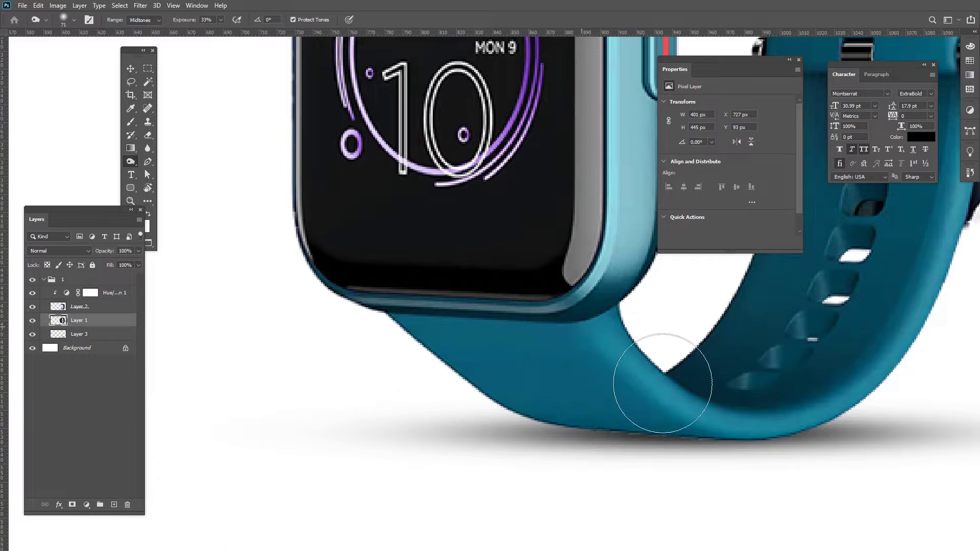
{"action": "left_click_drag", "start_coordinate": [187, 23], "coordinate": [205, 23]}
{"action": "mouse_move", "coordinate": [454, 299]}
{"action": "left_mouse_down"}
{"action": "mouse_move", "coordinate": [499, 340]}
{"action": "mouse_move", "coordinate": [581, 357]}
{"action": "mouse_move", "coordinate": [608, 343]}
{"action": "mouse_move", "coordinate": [481, 368]}
{"action": "left_mouse_up"}
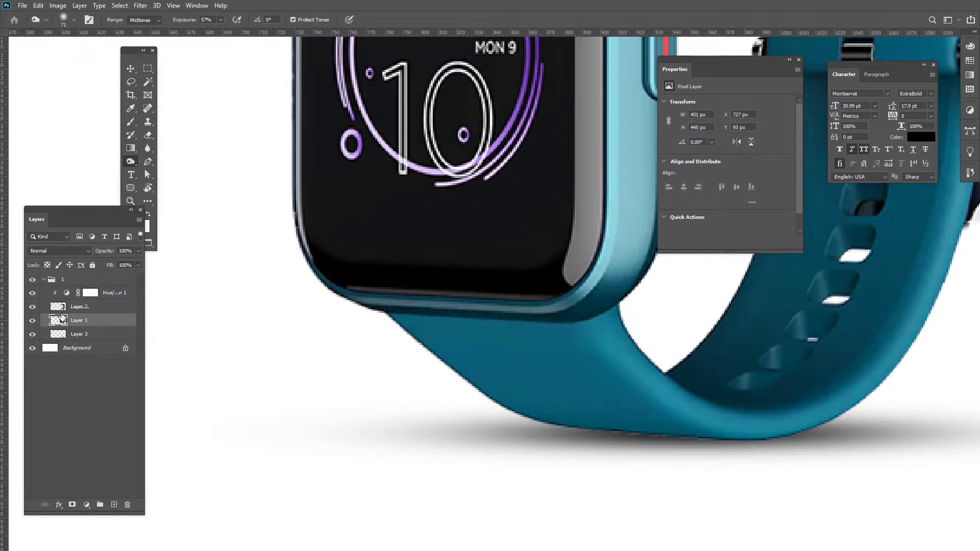
Toggle Layer 1's visibility and hide Layer 2 to inspect the burned strap.
{"action": "left_click", "coordinate": [31, 323]}
{"action": "left_click", "coordinate": [30, 322]}
{"action": "left_click", "coordinate": [31, 322]}
{"action": "left_click", "coordinate": [31, 322]}
{"action": "left_click", "coordinate": [32, 308]}
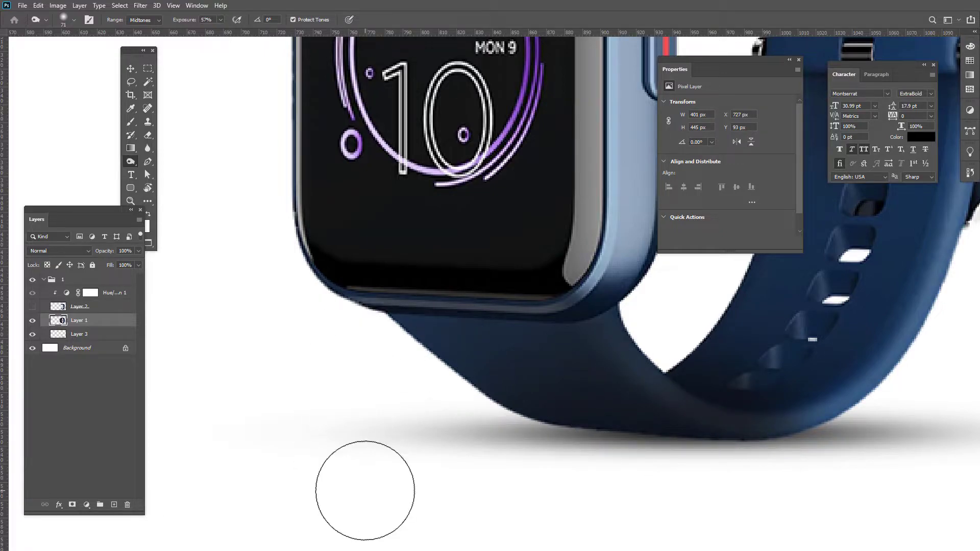
Undo the burn strokes and the Defringe on Layer 1.
{"action": "key", "text": "ctrl+z"}
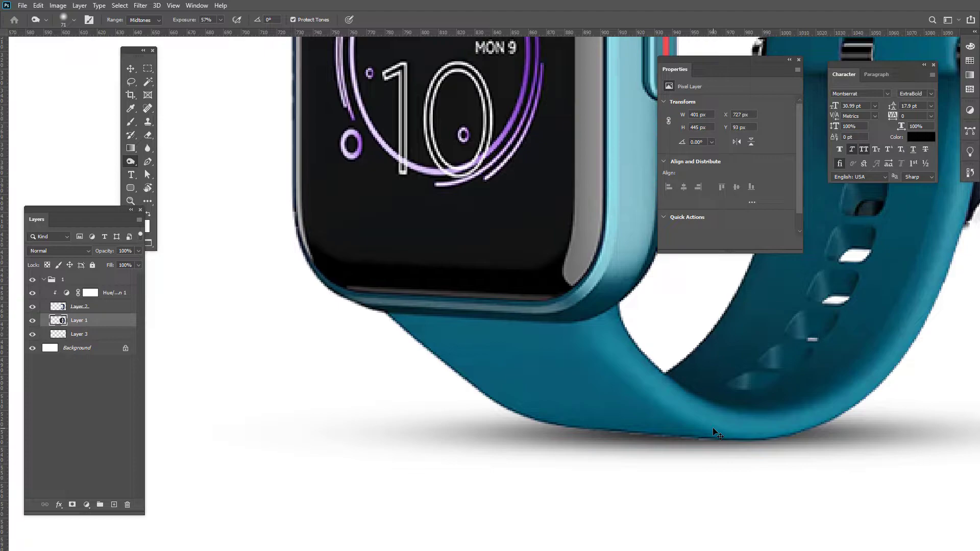
{"action": "key", "text": "ctrl+z"}
{"action": "key", "text": "ctrl+z"}
{"action": "key", "text": "ctrl+shift+z"}
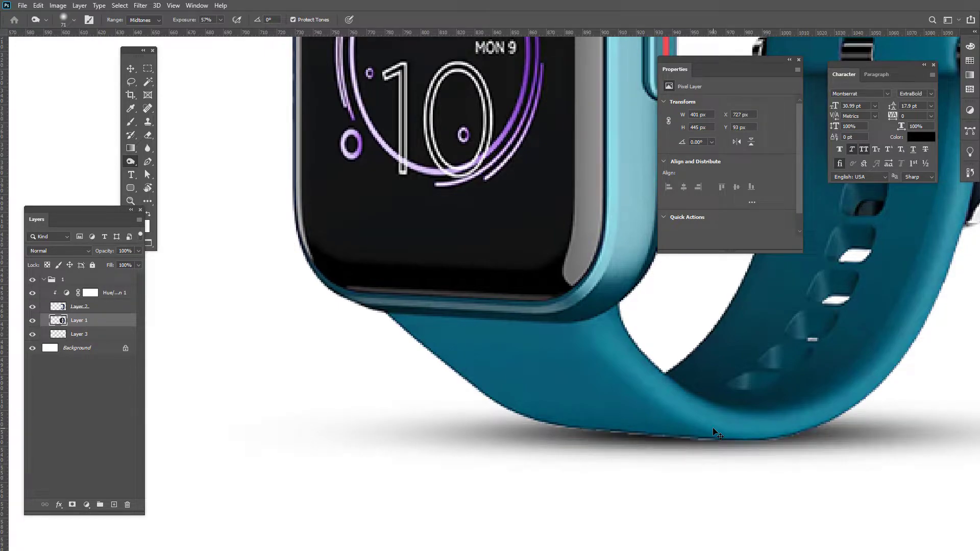
Hide Layer 2 and apply Defringe to Layer 1 with the blue watch exposed.
{"action": "left_click", "coordinate": [33, 306]}
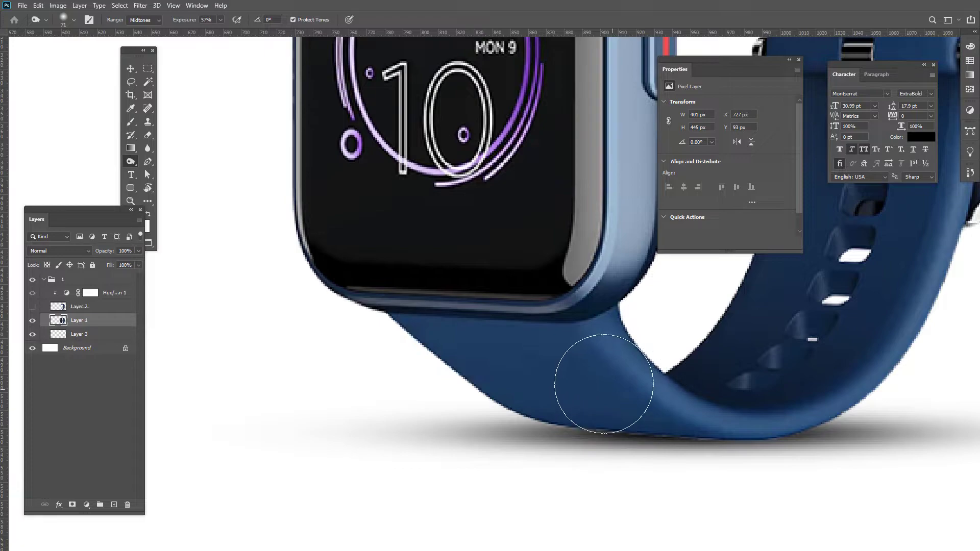
{"action": "left_click", "coordinate": [33, 307]}
{"action": "left_click", "coordinate": [80, 6]}
{"action": "mouse_move", "coordinate": [173, 409]}
{"action": "left_click", "coordinate": [221, 417]}
{"action": "key", "text": "Return"}
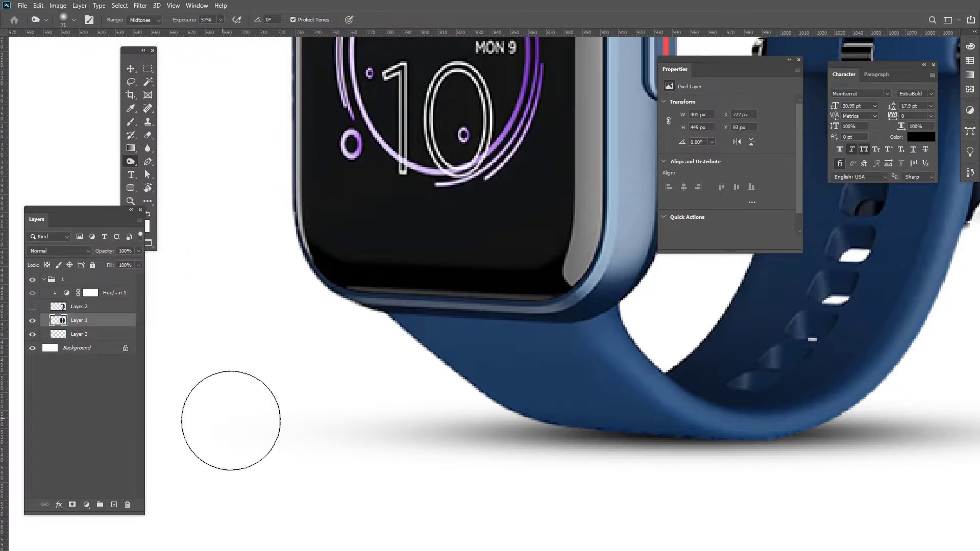
Show Layer 2 again and apply Defringe to it as well.
{"action": "mouse_move", "coordinate": [591, 445]}
{"action": "left_mouse_down"}
{"action": "mouse_move", "coordinate": [567, 427]}
{"action": "mouse_move", "coordinate": [686, 440]}
{"action": "mouse_move", "coordinate": [836, 434]}
{"action": "mouse_move", "coordinate": [740, 448]}
{"action": "mouse_move", "coordinate": [466, 429]}
{"action": "mouse_move", "coordinate": [490, 430]}
{"action": "mouse_move", "coordinate": [494, 418]}
{"action": "mouse_move", "coordinate": [588, 442]}
{"action": "mouse_move", "coordinate": [673, 448]}
{"action": "mouse_move", "coordinate": [519, 442]}
{"action": "left_mouse_up"}
{"action": "key", "text": "z"}
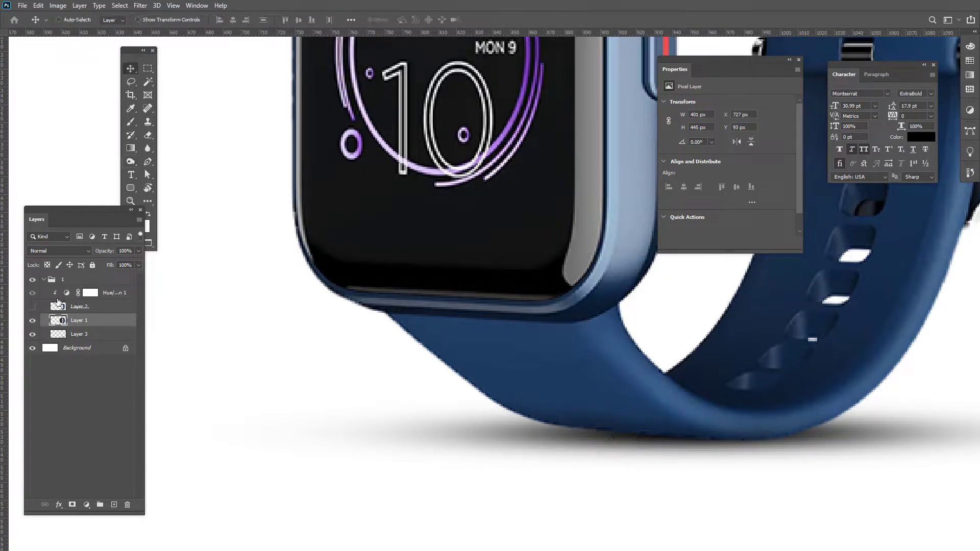
{"action": "left_click", "coordinate": [32, 307]}
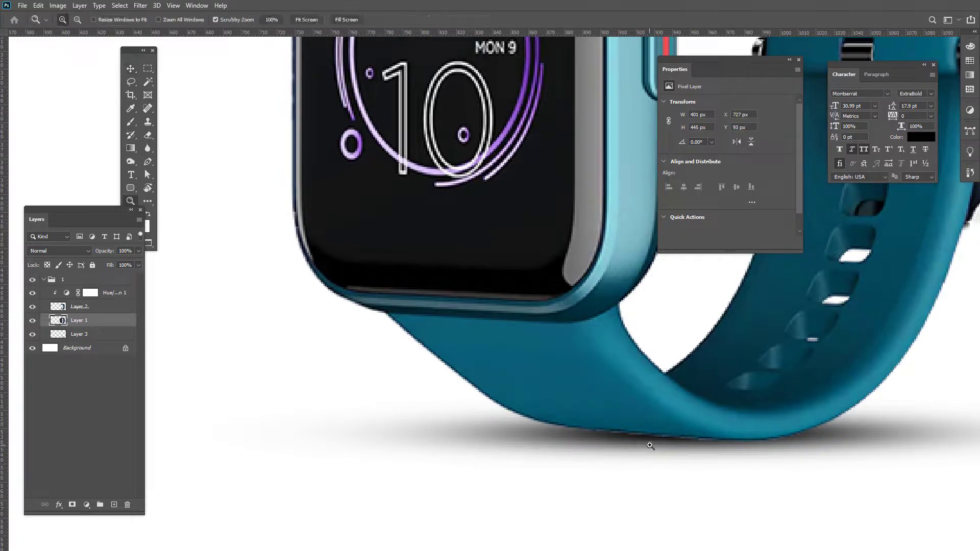
{"action": "left_click", "coordinate": [97, 306]}
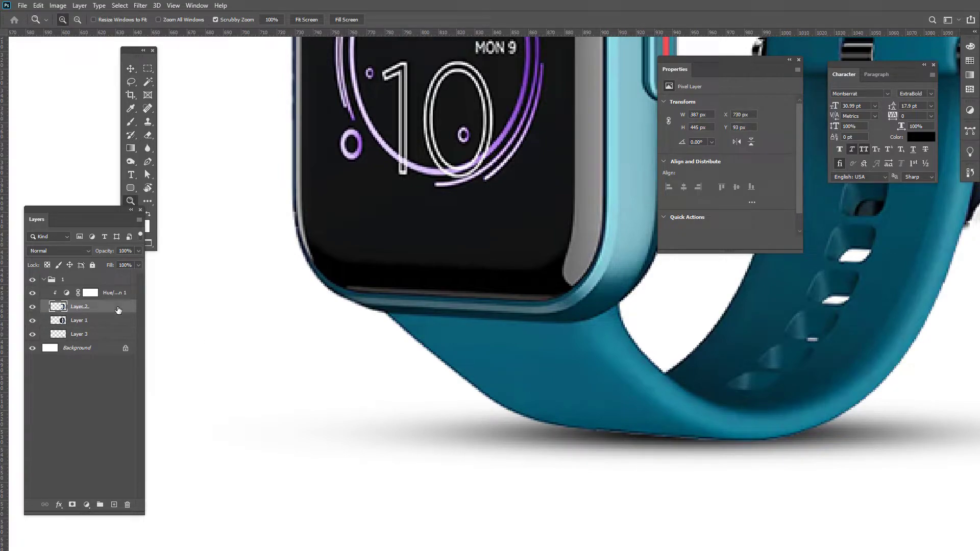
{"action": "left_click", "coordinate": [79, 6]}
{"action": "mouse_move", "coordinate": [102, 409]}
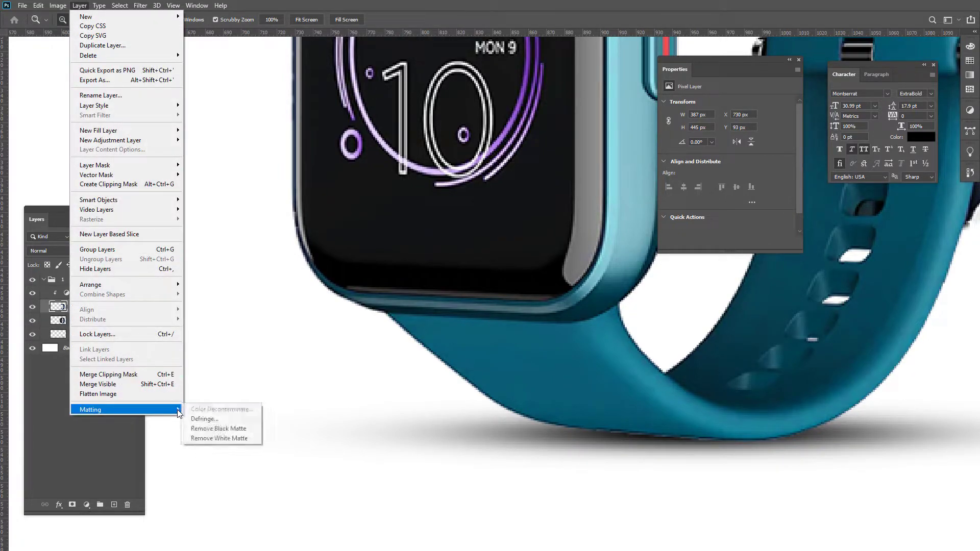
{"action": "left_click", "coordinate": [249, 413]}
{"action": "key", "text": "Return"}
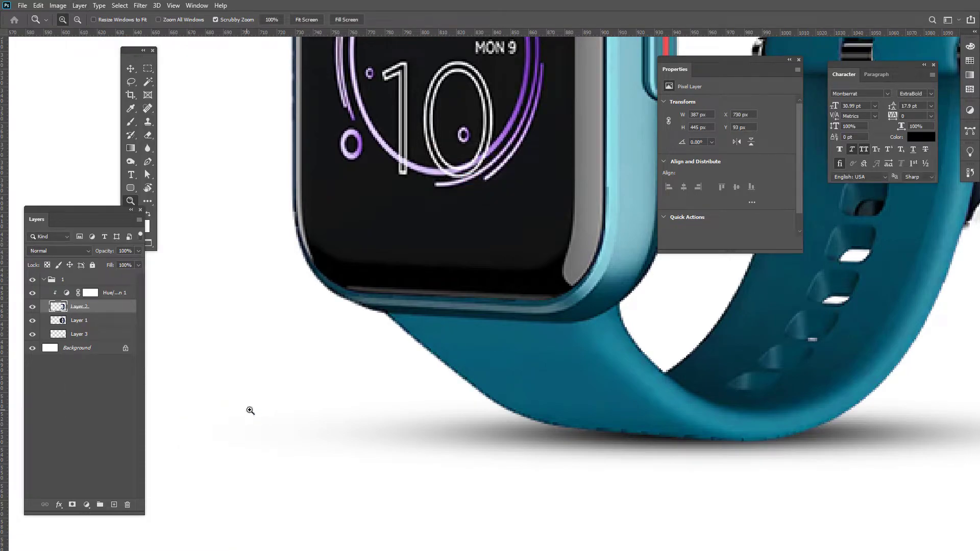
Set the Eraser's opacity to 100% and erase the rough fringe along the strap's lower edge on Layer 2.
{"action": "left_click", "coordinate": [672, 410], "text": "alt"}
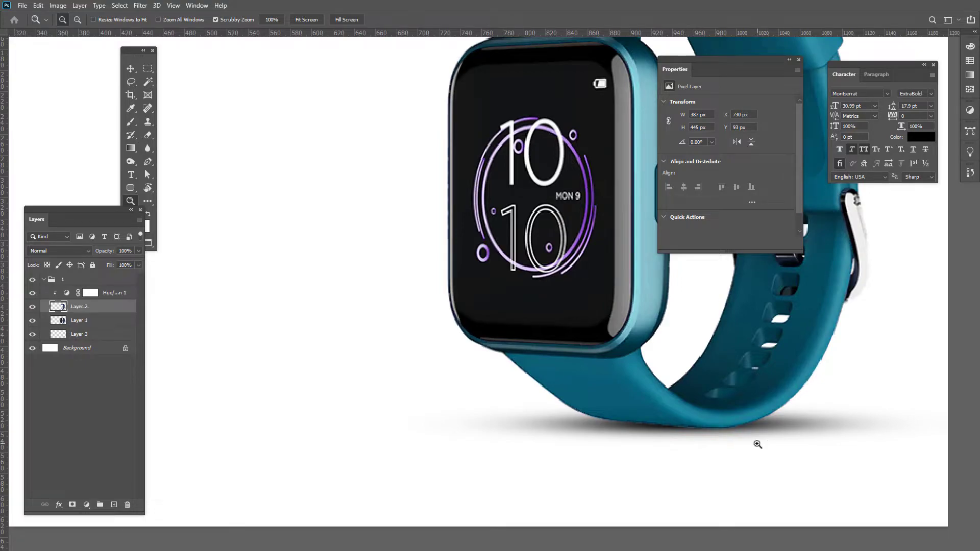
{"action": "mouse_move", "coordinate": [648, 427]}
{"action": "left_mouse_down"}
{"action": "mouse_move", "coordinate": [657, 422]}
{"action": "mouse_move", "coordinate": [533, 427]}
{"action": "mouse_move", "coordinate": [595, 429]}
{"action": "left_mouse_up"}
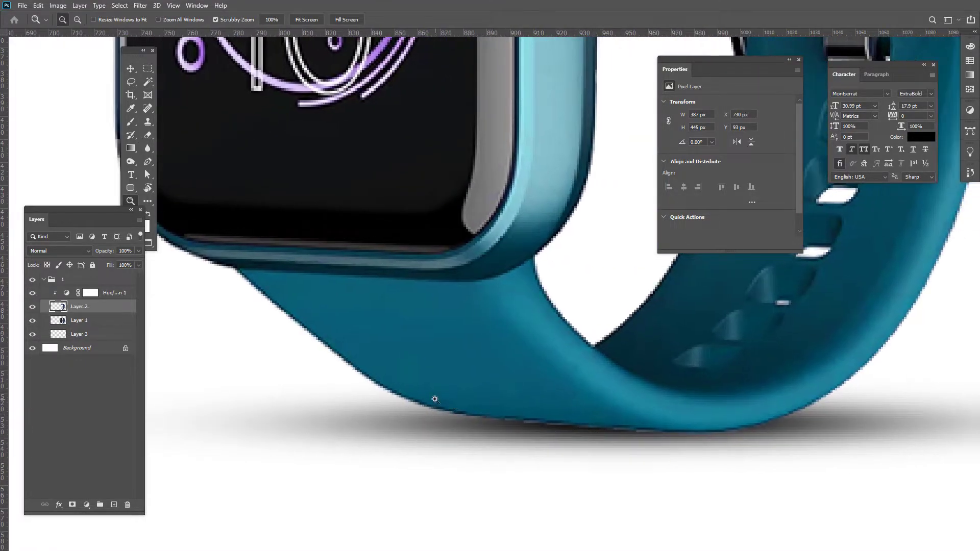
{"action": "key", "text": "e"}
{"action": "left_click_drag", "start_coordinate": [492, 360], "coordinate": [281, 349]}
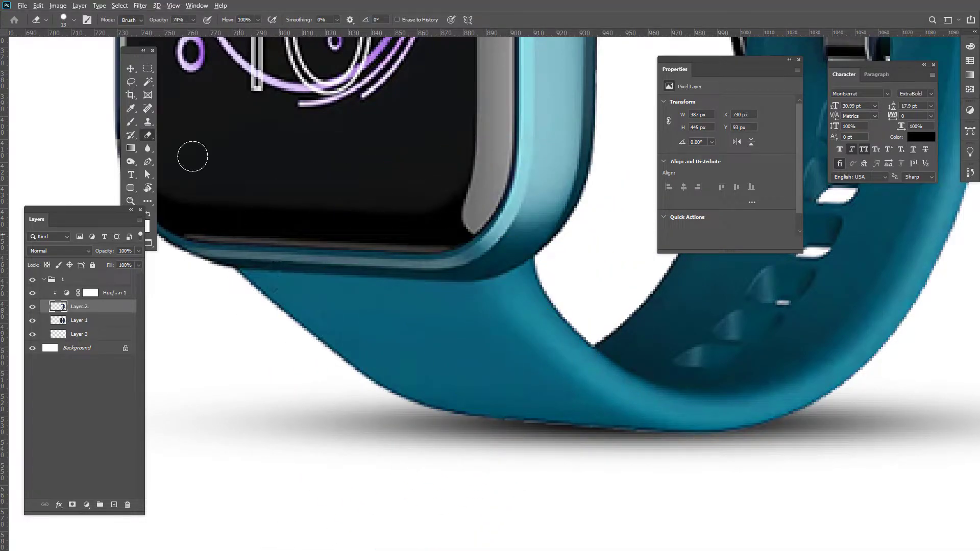
{"action": "left_click_drag", "start_coordinate": [153, 20], "coordinate": [222, 23]}
{"action": "left_click_drag", "start_coordinate": [382, 350], "coordinate": [388, 350]}
{"action": "left_click_drag", "start_coordinate": [383, 103], "coordinate": [383, 102]}
{"action": "left_click_drag", "start_coordinate": [505, 411], "coordinate": [492, 409]}
{"action": "scroll", "coordinate": [521, 442], "scroll_direction": "up", "scroll_amount": 5}
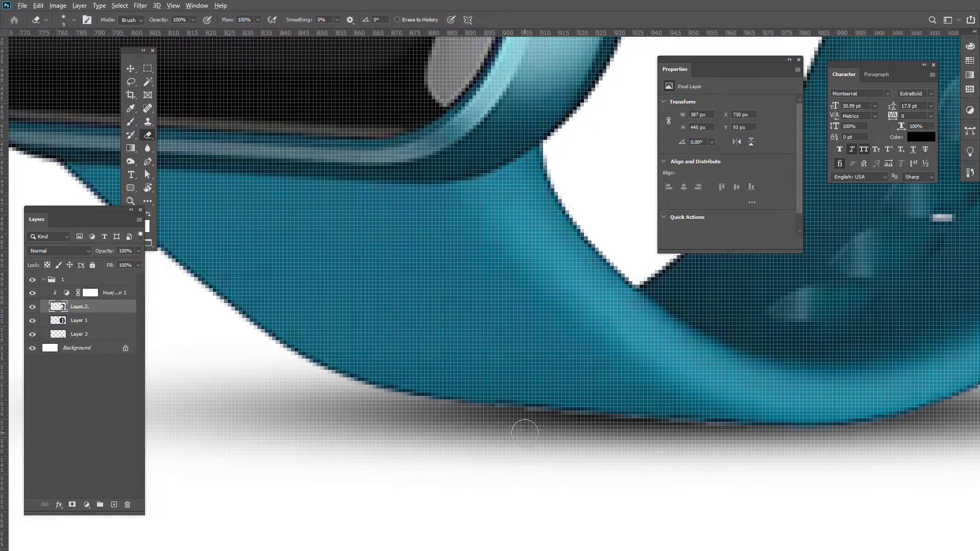
{"action": "scroll", "coordinate": [511, 436], "scroll_direction": "down", "scroll_amount": 3}
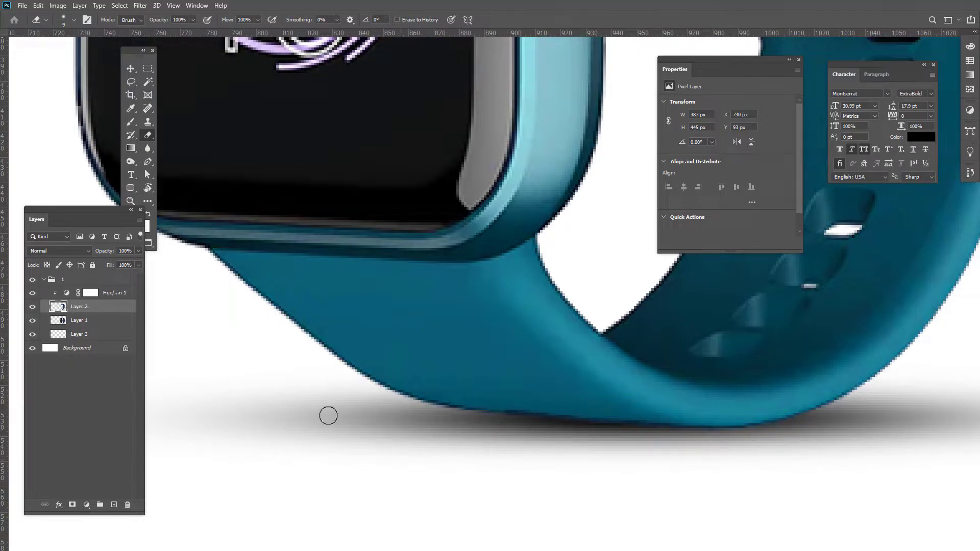
Toggle Layer 2's visibility at close and full view to inspect the cleaned watch edges, undoing any stray move.
{"action": "left_click", "coordinate": [32, 307]}
{"action": "left_click", "coordinate": [32, 307]}
{"action": "key", "text": "z"}
{"action": "left_click", "coordinate": [558, 340], "text": "alt"}
{"action": "left_click_drag", "start_coordinate": [560, 311], "coordinate": [520, 392]}
{"action": "key", "text": "v"}
{"action": "left_click_drag", "start_coordinate": [598, 286], "coordinate": [616, 321]}
{"action": "key", "text": "ctrl+z"}
{"action": "key", "text": "z"}
{"action": "key", "text": "v"}
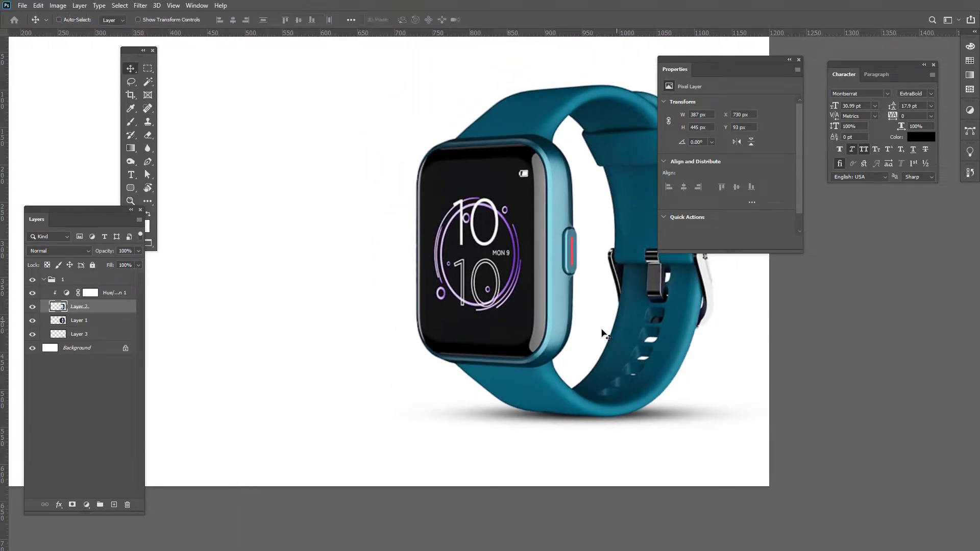
{"action": "left_click", "coordinate": [30, 307]}
{"action": "left_click", "coordinate": [30, 307]}
Apply a Surface Blur to Layer 2 with a radius of 2 pixels and a threshold of 7 levels.
{"action": "left_click_drag", "start_coordinate": [602, 271], "coordinate": [464, 306]}
{"action": "key", "text": "z"}
{"action": "left_click_drag", "start_coordinate": [527, 192], "coordinate": [551, 223]}
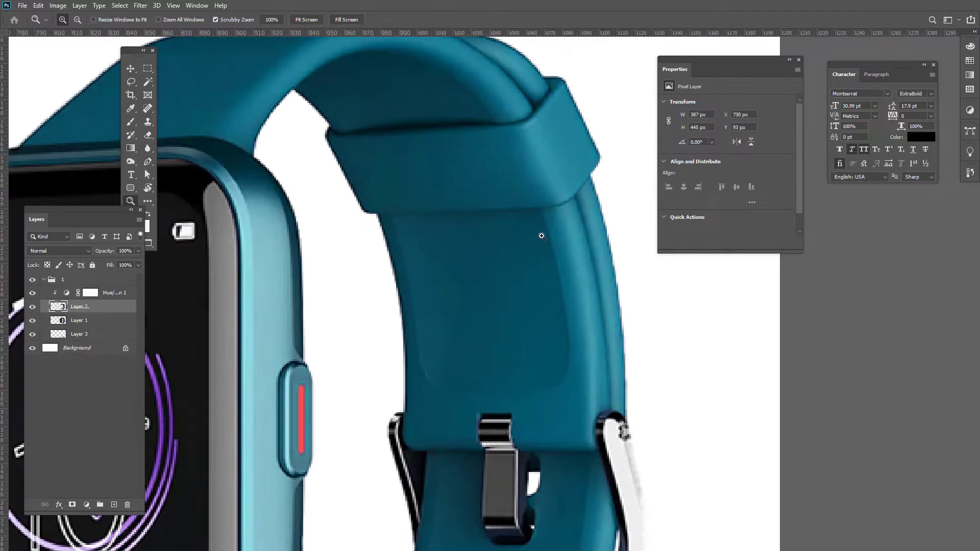
{"action": "key", "text": "v"}
{"action": "left_click", "coordinate": [140, 6]}
{"action": "mouse_move", "coordinate": [152, 119]}
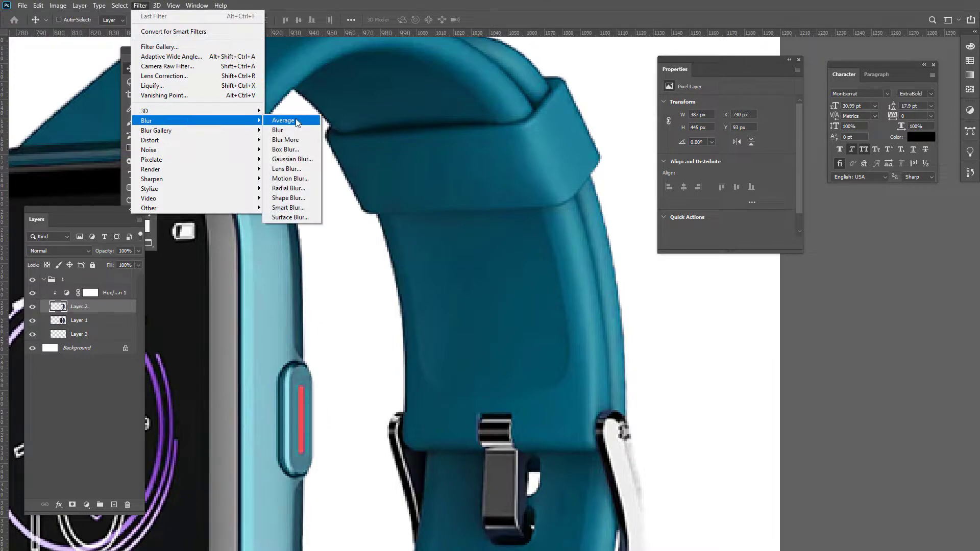
{"action": "left_click", "coordinate": [297, 218]}
{"action": "left_click_drag", "start_coordinate": [487, 100], "coordinate": [680, 95]}
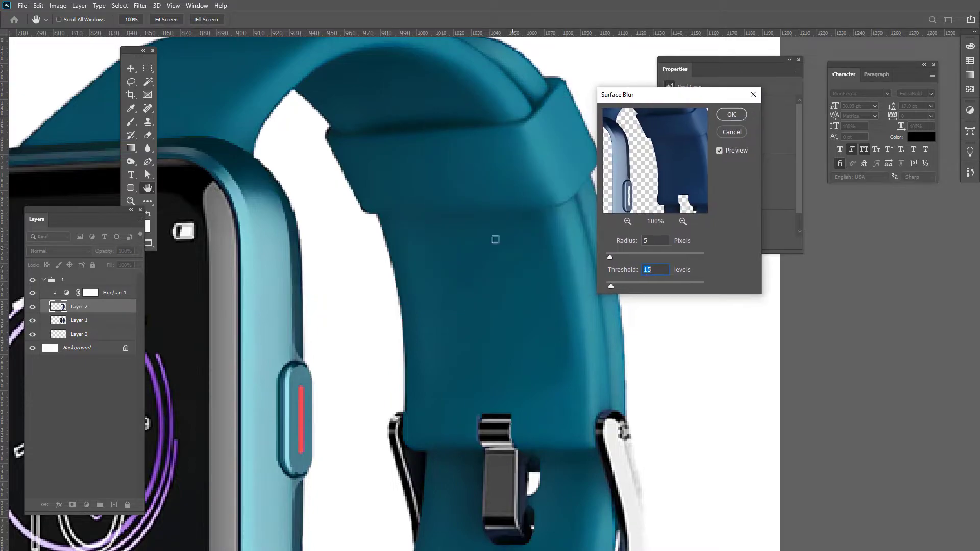
{"action": "left_click", "coordinate": [530, 345]}
{"action": "left_click", "coordinate": [499, 243]}
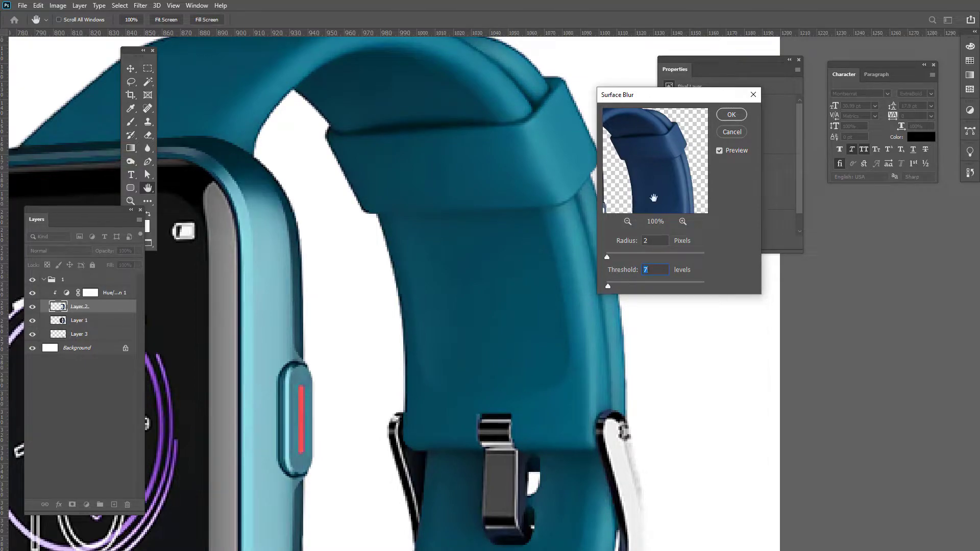
{"action": "left_click", "coordinate": [731, 114]}
{"action": "key", "text": "ctrl+z"}
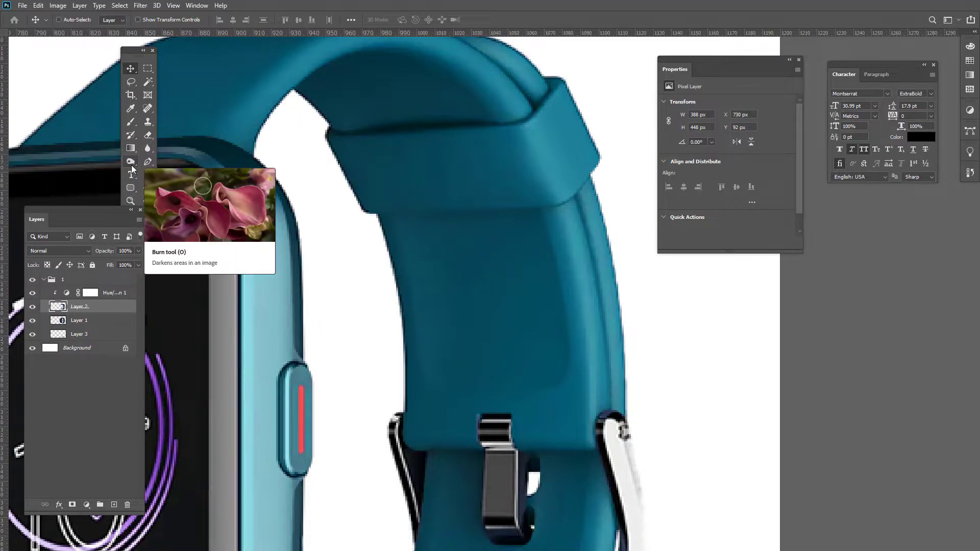
Burn the midtones of the strap section below the loop on Layer 2 to even out its shading.
{"action": "left_click", "coordinate": [131, 164]}
{"action": "left_click_drag", "start_coordinate": [532, 247], "coordinate": [539, 246]}
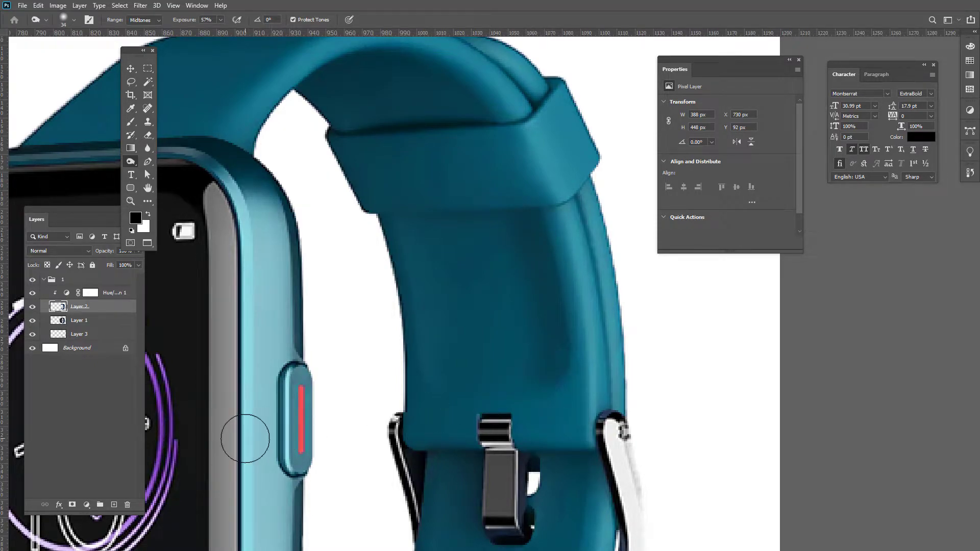
{"action": "key", "text": "z"}
{"action": "left_click_drag", "start_coordinate": [514, 315], "coordinate": [454, 318]}
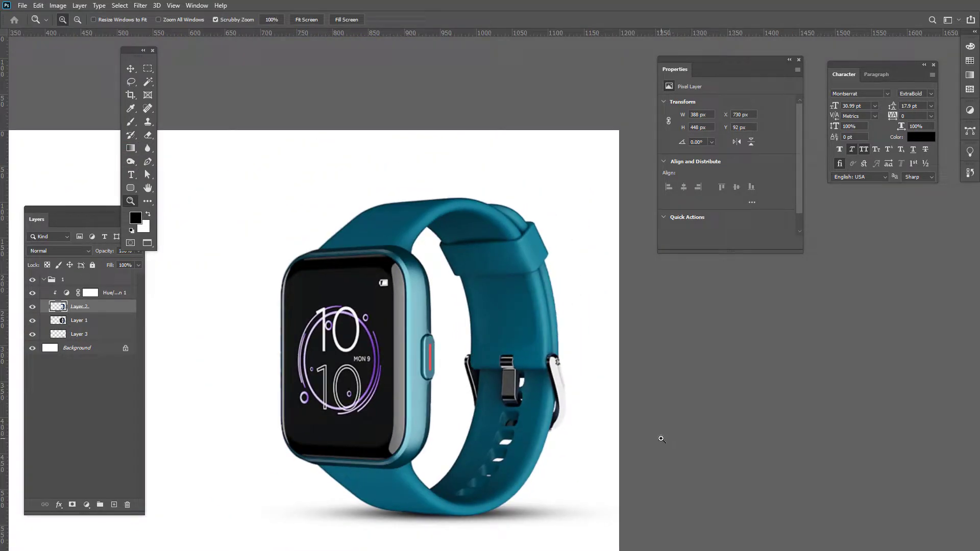
{"action": "left_click_drag", "start_coordinate": [519, 329], "coordinate": [546, 301]}
{"action": "key", "text": "v"}
{"action": "scroll", "coordinate": [516, 293], "scroll_direction": "down", "scroll_amount": 3}
{"action": "left_click_drag", "start_coordinate": [464, 312], "coordinate": [497, 315]}
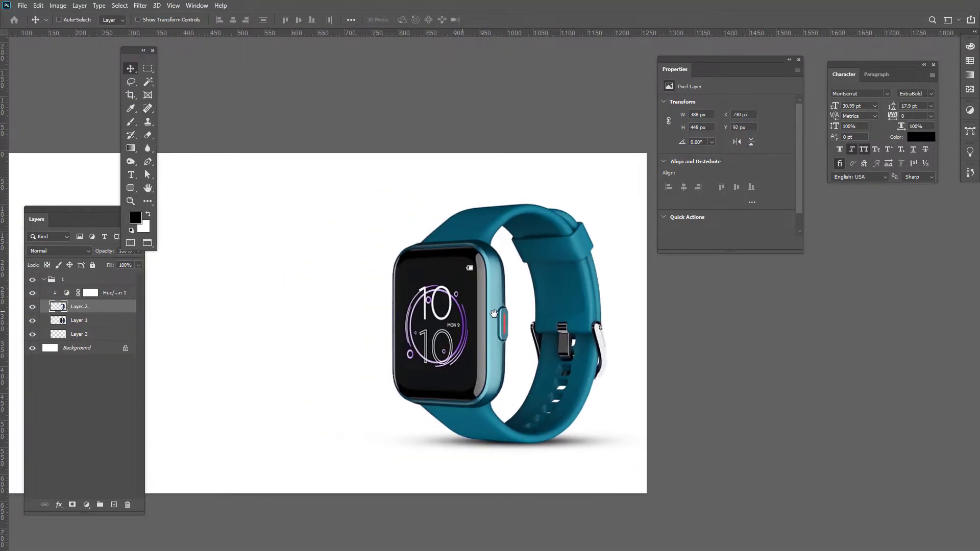
Collapse the watch group 1, duplicate it and place the copy beneath the original in the layer order.
{"action": "left_click", "coordinate": [77, 280]}
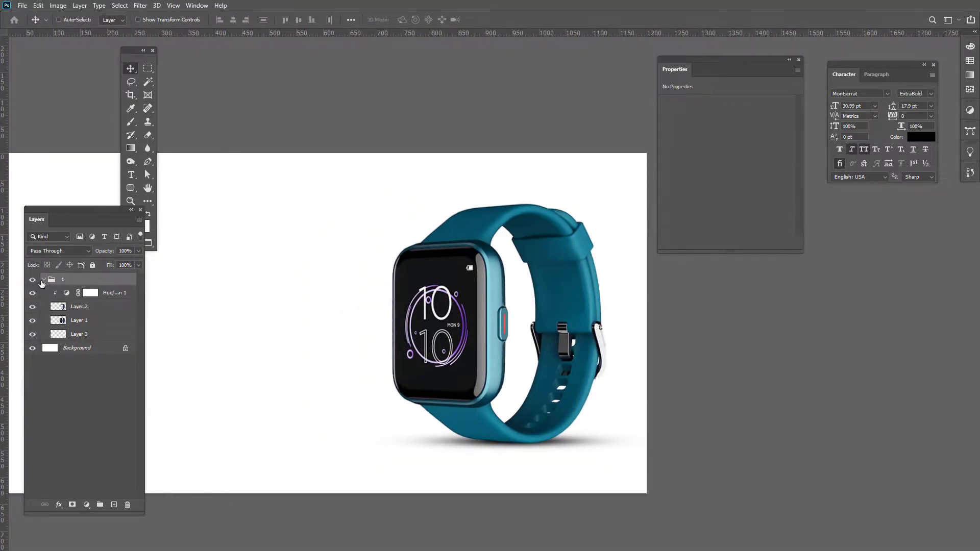
{"action": "left_click", "coordinate": [44, 281]}
{"action": "left_click_drag", "start_coordinate": [321, 316], "coordinate": [416, 333]}
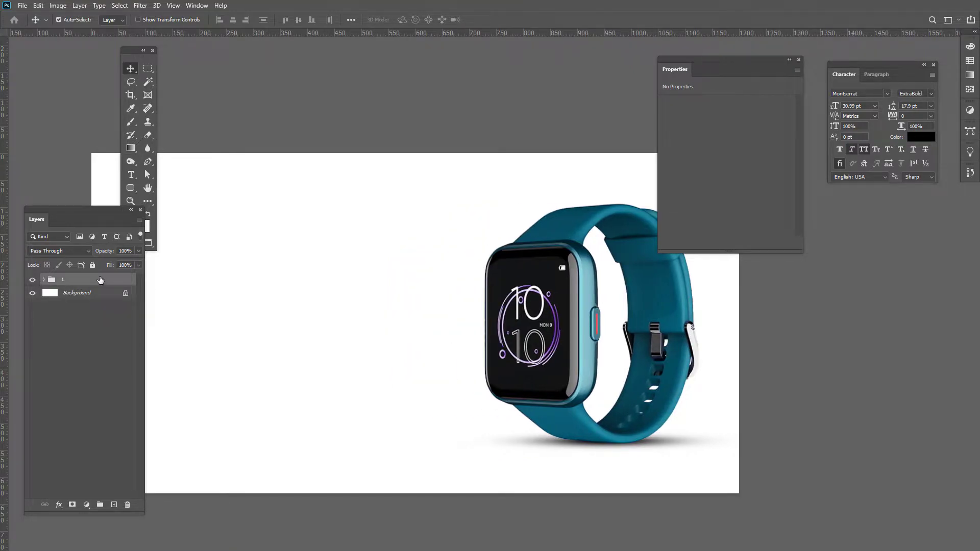
{"action": "key", "text": "ctrl+j"}
{"action": "left_click_drag", "start_coordinate": [104, 284], "coordinate": [103, 297]}
Scale down the group 1 copy and position it partly behind the large watch's left side.
{"action": "key", "text": "ctrl+t"}
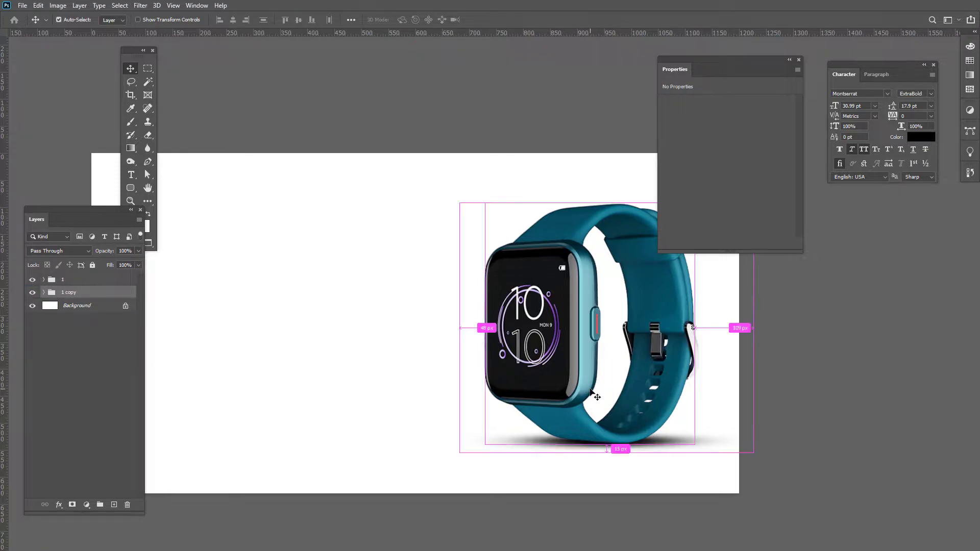
{"action": "left_click_drag", "start_coordinate": [760, 448], "coordinate": [674, 386]}
{"action": "left_click_drag", "start_coordinate": [603, 332], "coordinate": [524, 373]}
{"action": "key", "text": "Return"}
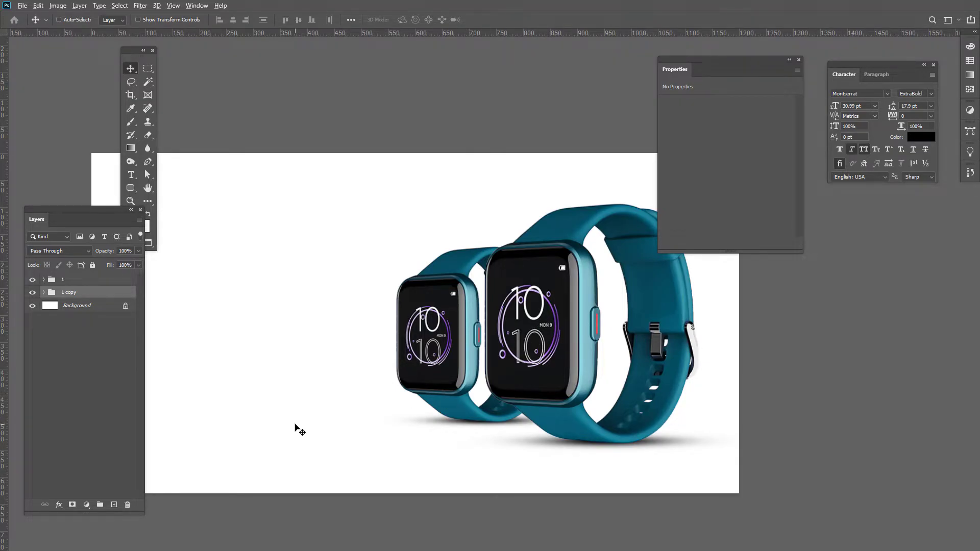
Switch to Chrome and search Google for "app ui for smart watch".
{"action": "key", "text": "alt+Tab"}
{"action": "key", "text": "Tab"}
{"action": "key", "text": "Tab"}
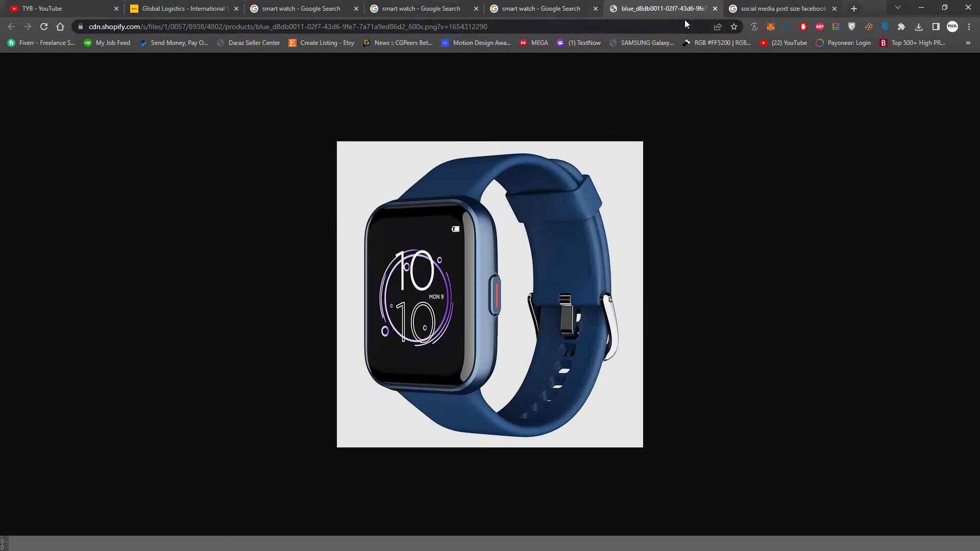
{"action": "left_click", "coordinate": [625, 32]}
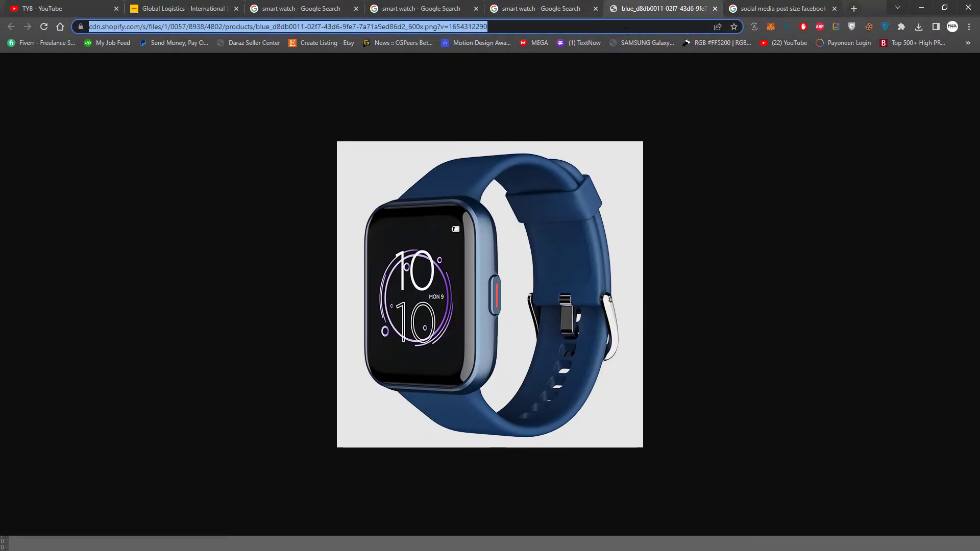
{"action": "type", "text": "app y"}
{"action": "key", "text": "BackSpace"}
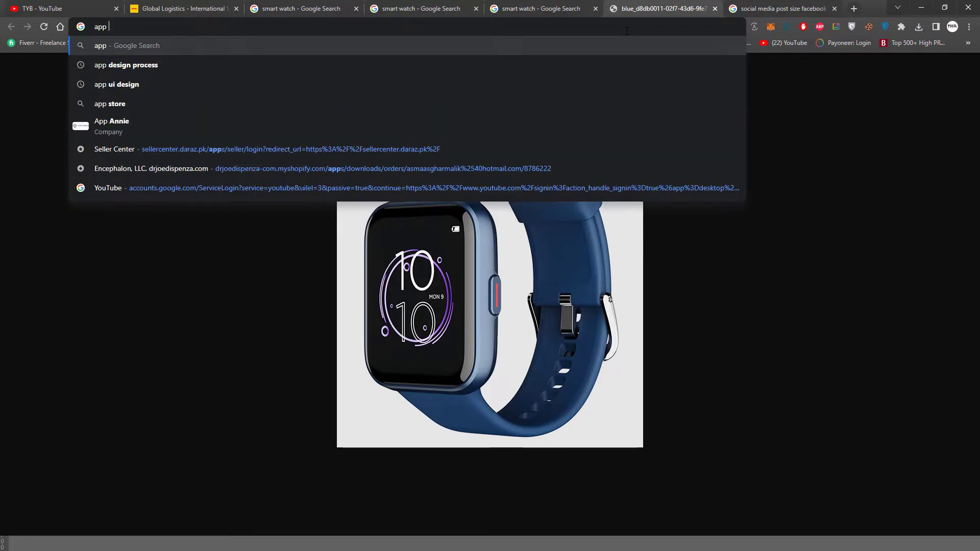
{"action": "type", "text": "ui for ws"}
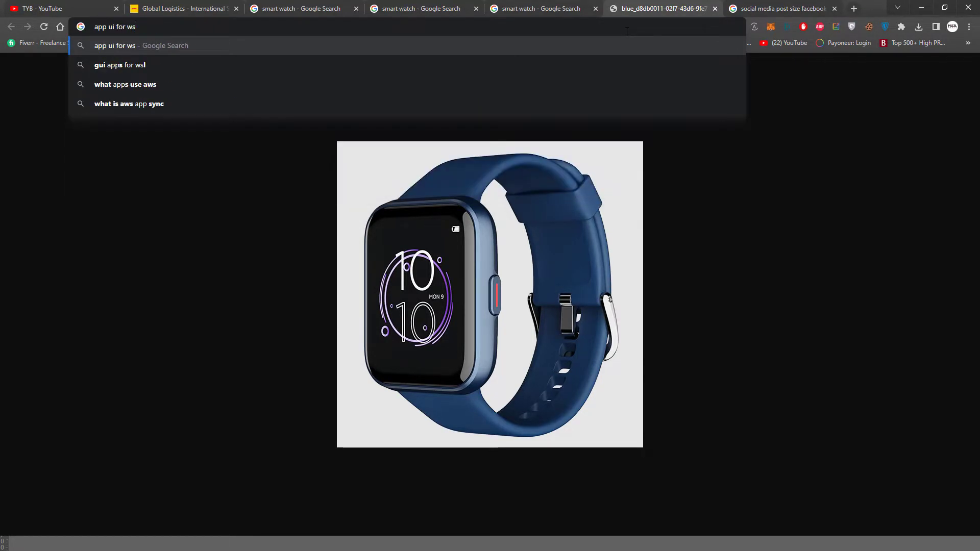
{"action": "key", "text": "BackSpace"}
{"action": "key", "text": "BackSpace"}
{"action": "type", "text": "smart watc"}
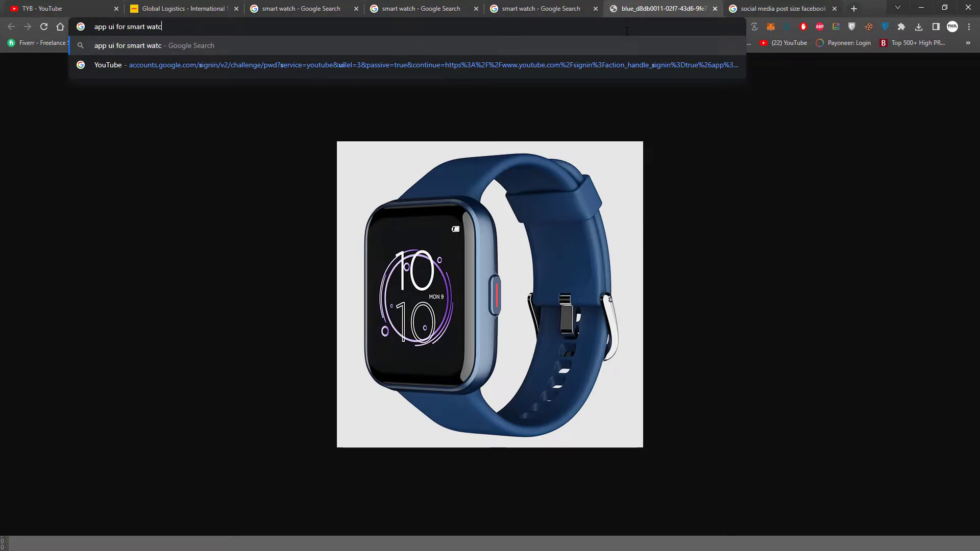
{"action": "type", "text": "h"}
{"action": "key", "text": "Return"}
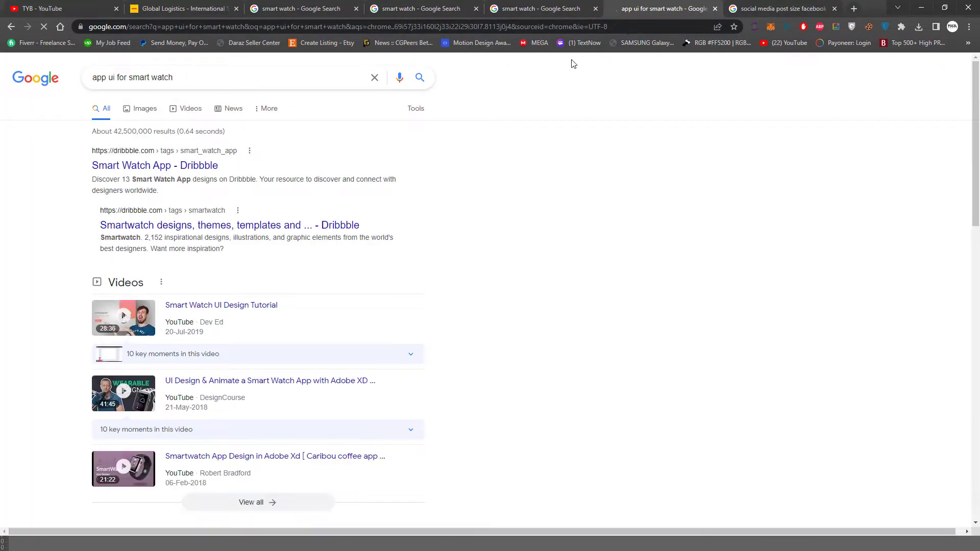
Open the Dribbble Smart Watch App result in a separate tab and browse the image results for watch interface designs.
{"action": "middle_click", "coordinate": [152, 169]}
{"action": "left_click", "coordinate": [144, 113]}
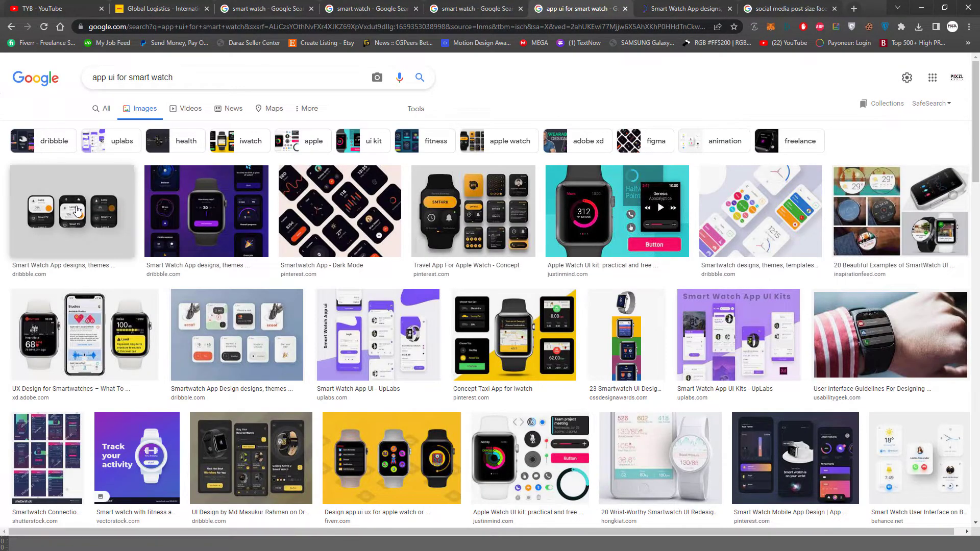
{"action": "middle_click", "coordinate": [77, 210]}
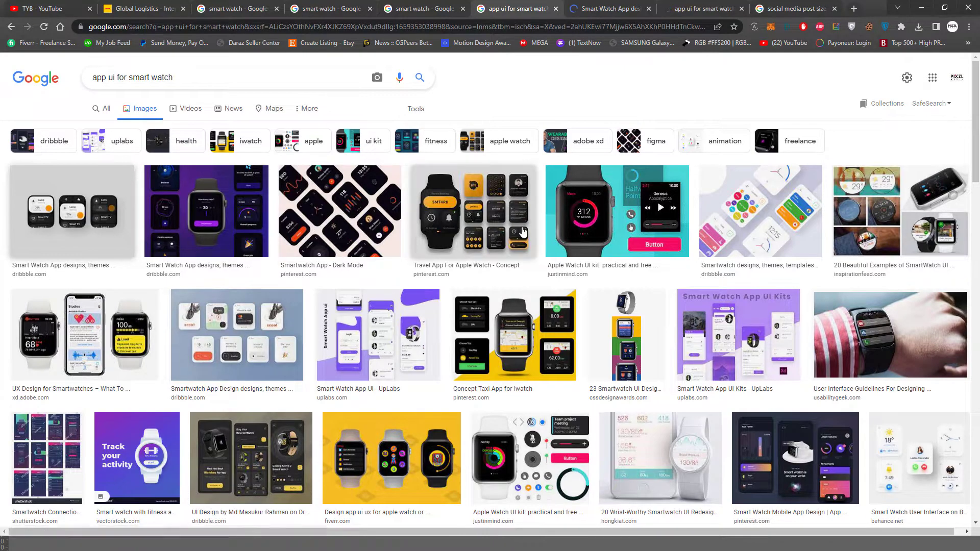
{"action": "scroll", "coordinate": [522, 229], "scroll_direction": "down", "scroll_amount": 3}
{"action": "scroll", "coordinate": [524, 232], "scroll_direction": "down", "scroll_amount": 3}
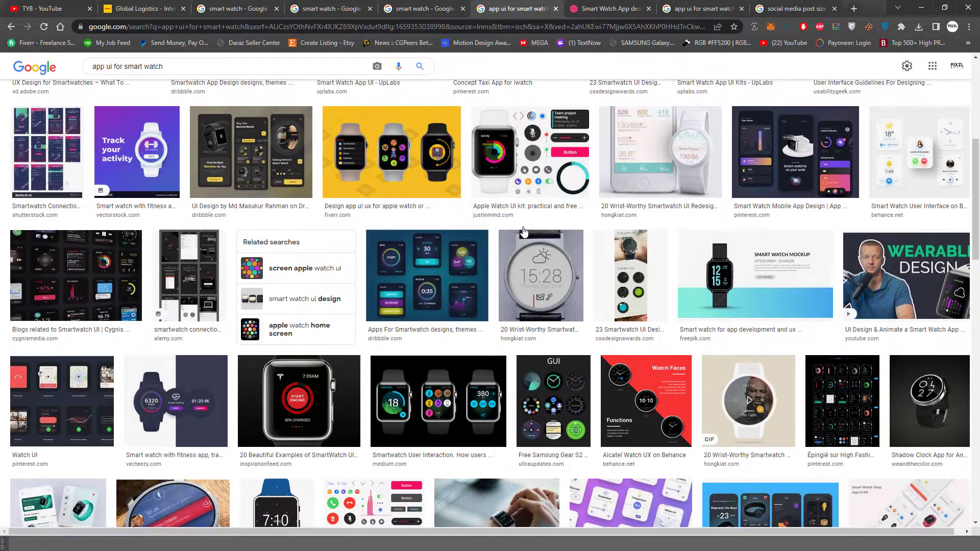
{"action": "scroll", "coordinate": [523, 231], "scroll_direction": "down", "scroll_amount": 5}
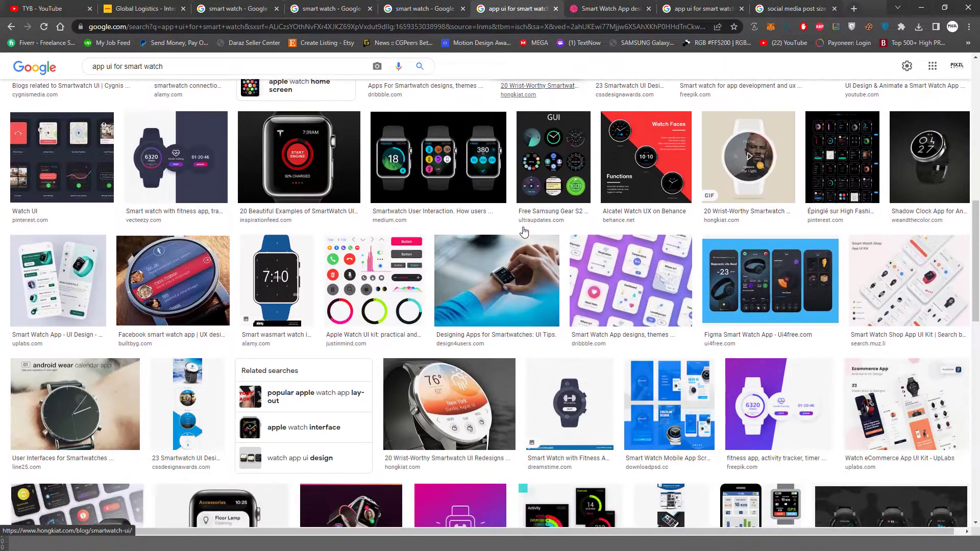
{"action": "scroll", "coordinate": [523, 232], "scroll_direction": "down", "scroll_amount": 2}
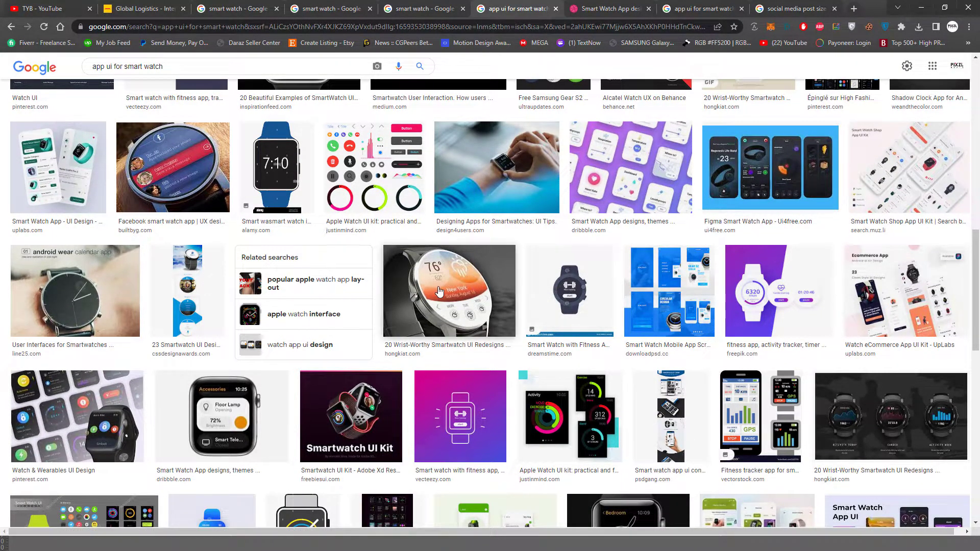
{"action": "scroll", "coordinate": [439, 291], "scroll_direction": "down", "scroll_amount": 4}
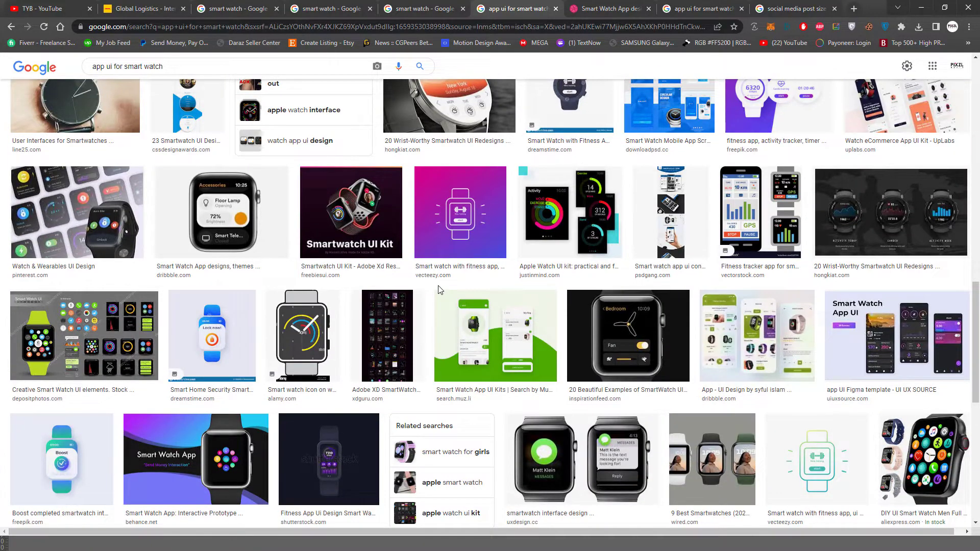
{"action": "scroll", "coordinate": [437, 289], "scroll_direction": "down", "scroll_amount": 1}
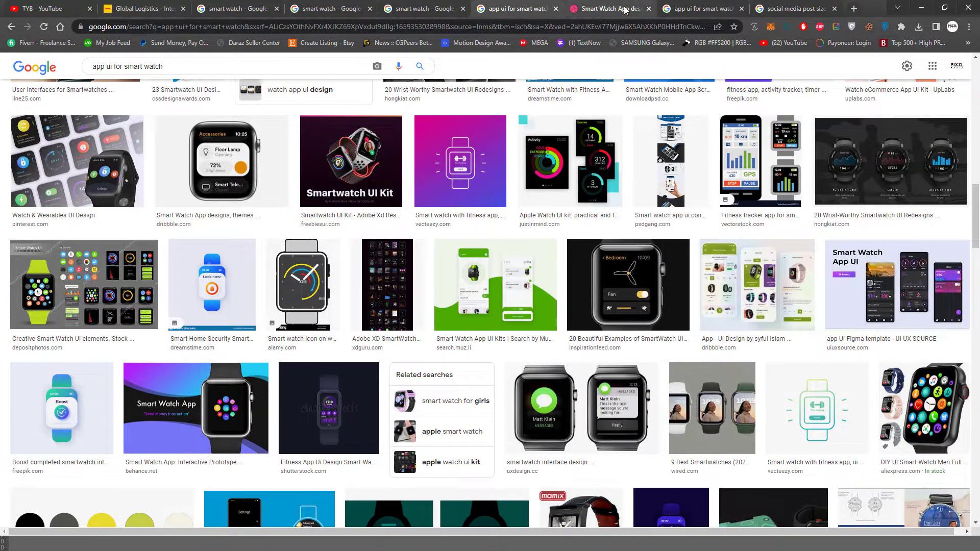
Open the Smart Home (Watch) shot on the Dribbble page and browse its related watch interface designs.
{"action": "left_click", "coordinate": [625, 10]}
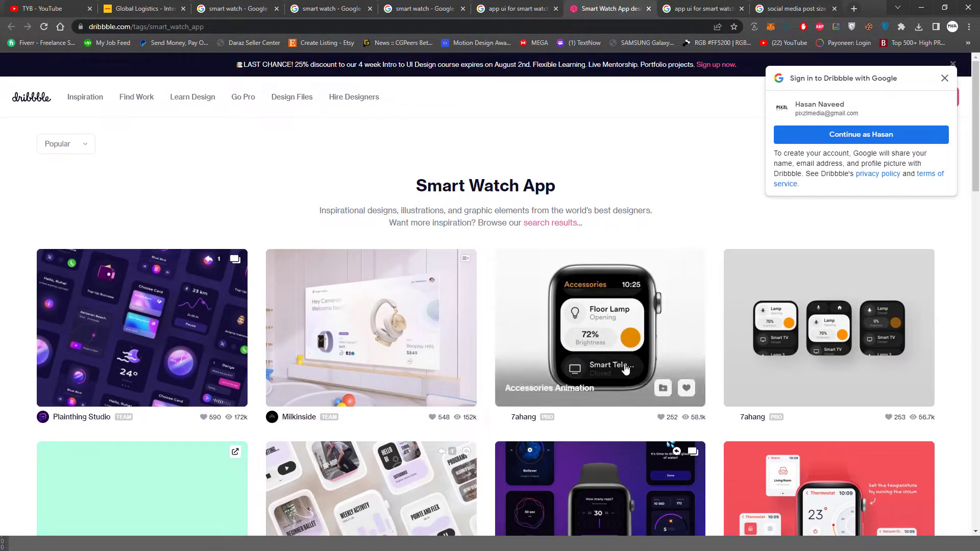
{"action": "left_click", "coordinate": [805, 335]}
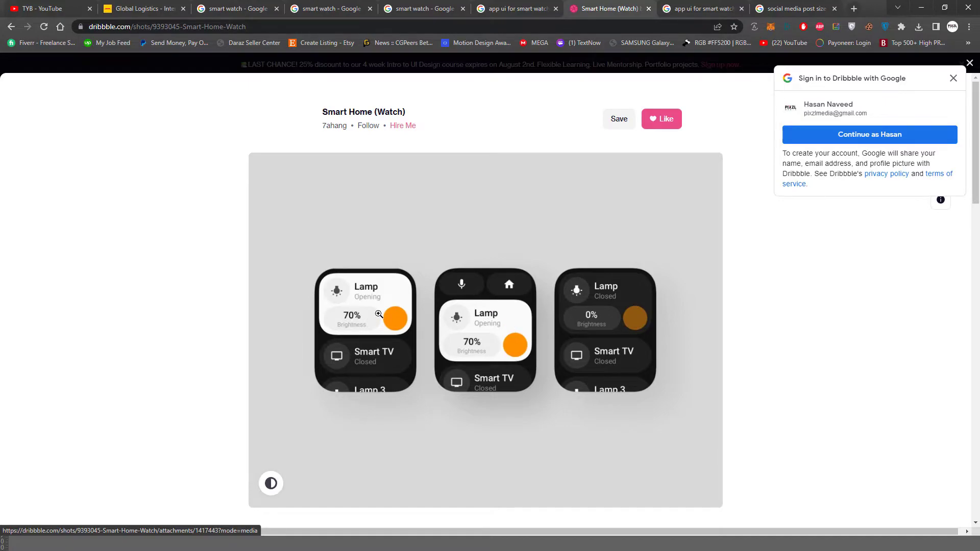
{"action": "scroll", "coordinate": [607, 354], "scroll_direction": "down", "scroll_amount": 10}
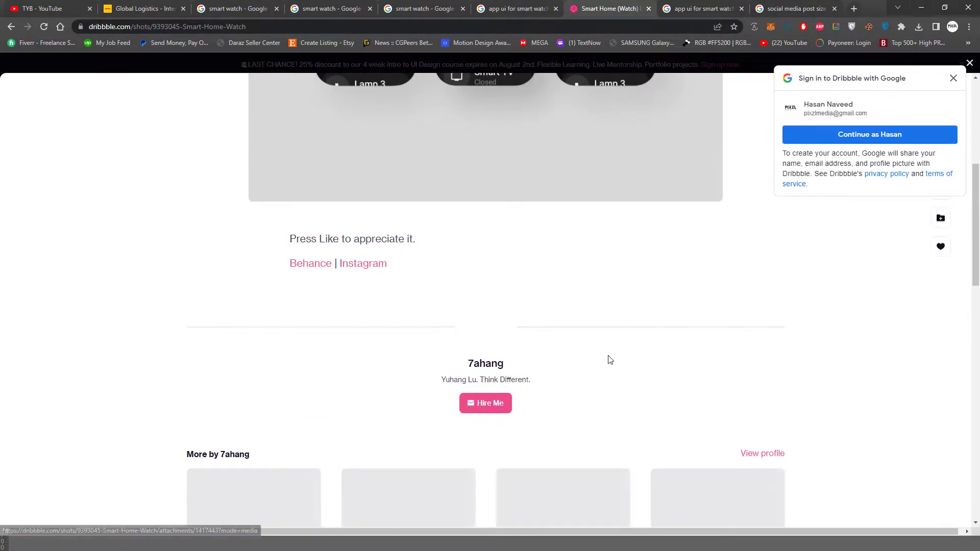
{"action": "scroll", "coordinate": [43, 332], "scroll_direction": "down", "scroll_amount": 4}
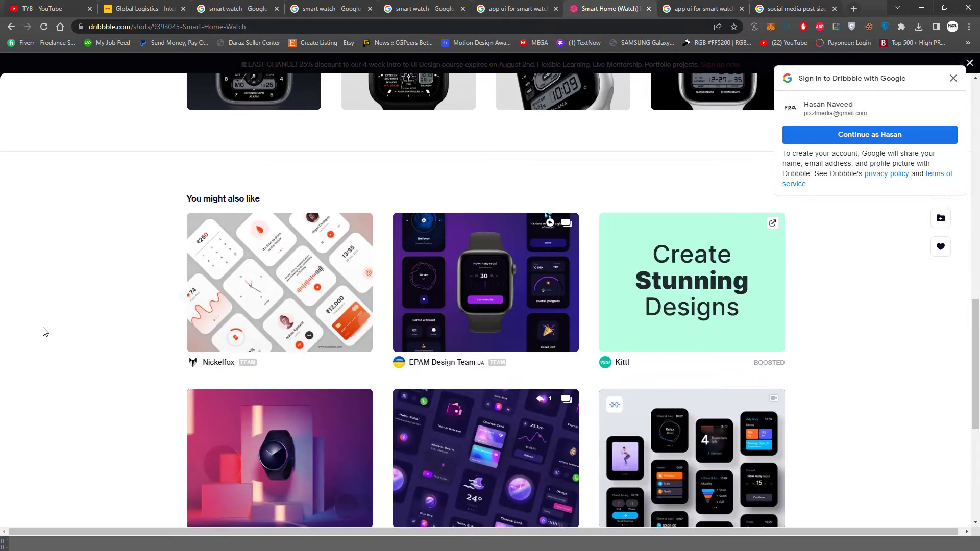
Open the related Smart Watch UI, WatchOs App and Apple Watch UI shots in separate tabs and display the Apple Watch one.
{"action": "middle_click", "coordinate": [261, 271]}
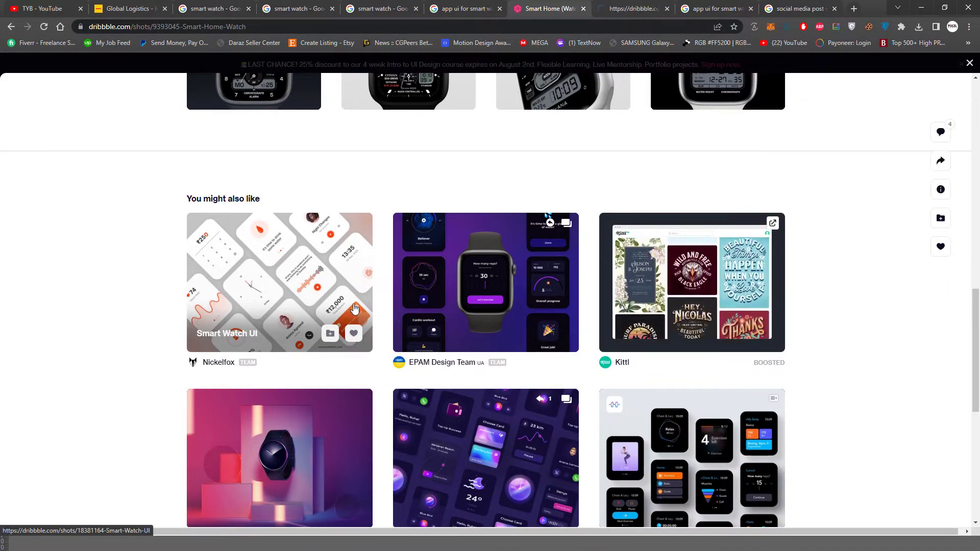
{"action": "scroll", "coordinate": [263, 272], "scroll_direction": "down", "scroll_amount": 3}
{"action": "middle_click", "coordinate": [724, 302]}
{"action": "scroll", "coordinate": [505, 327], "scroll_direction": "up", "scroll_amount": 2}
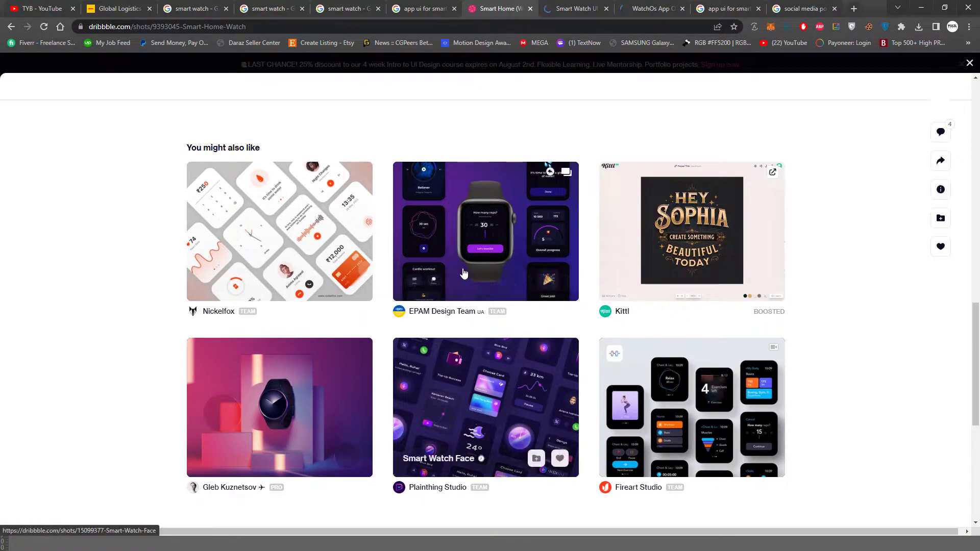
{"action": "middle_click", "coordinate": [466, 219]}
{"action": "left_click", "coordinate": [672, 4]}
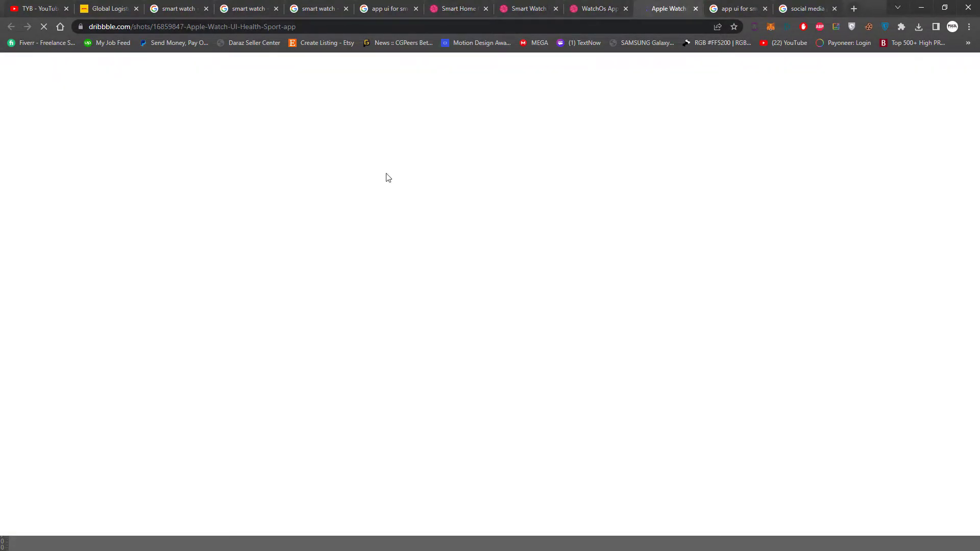
Open the first Apple Watch UI - Health & Sport app image at full size and save it as a PNG in Downloads.
{"action": "scroll", "coordinate": [165, 289], "scroll_direction": "down", "scroll_amount": 3}
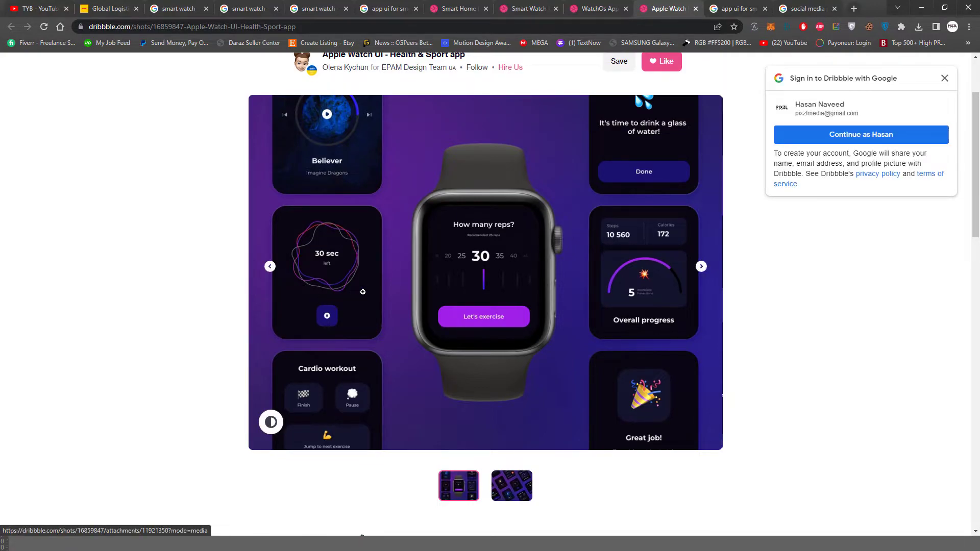
{"action": "left_click", "coordinate": [631, 279]}
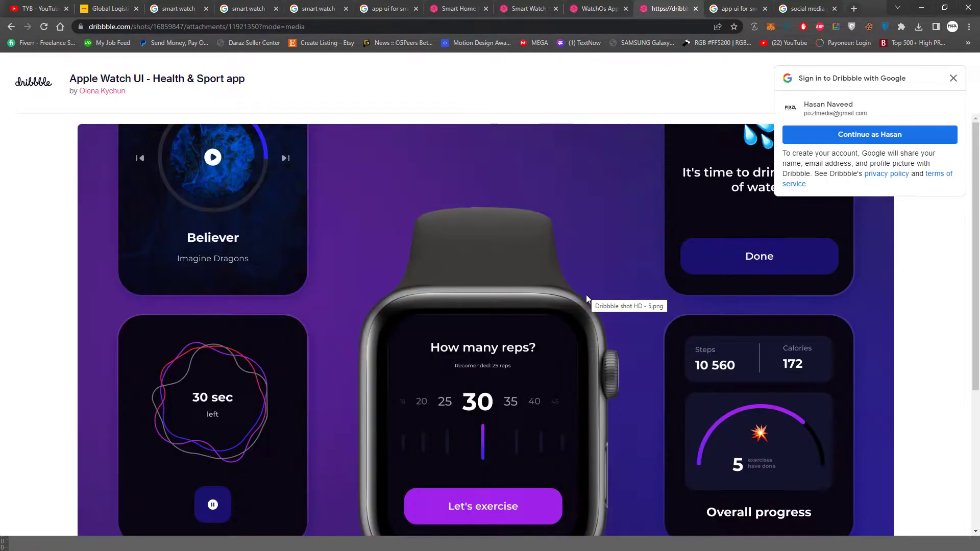
{"action": "scroll", "coordinate": [586, 299], "scroll_direction": "down", "scroll_amount": 3}
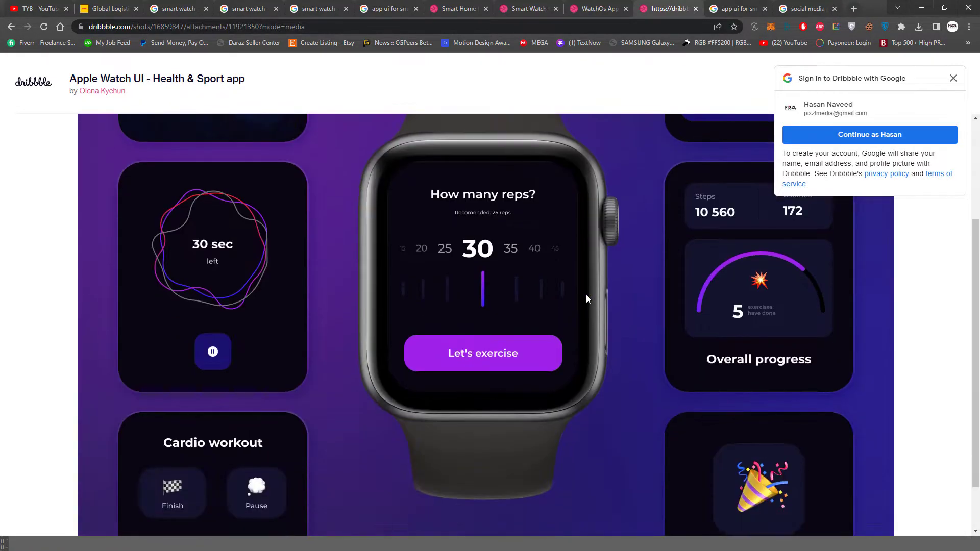
{"action": "right_click", "coordinate": [345, 182]}
{"action": "left_click", "coordinate": [383, 198]}
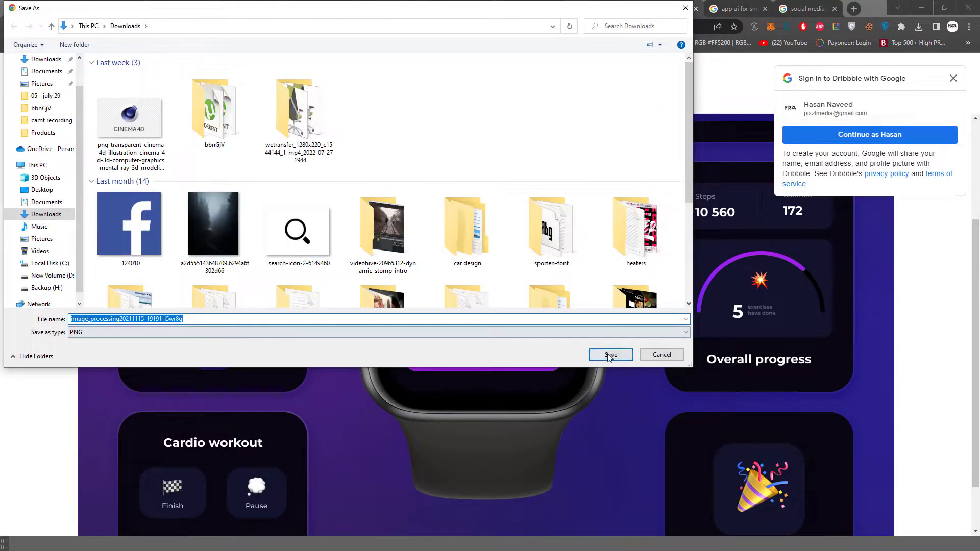
{"action": "left_click", "coordinate": [610, 355]}
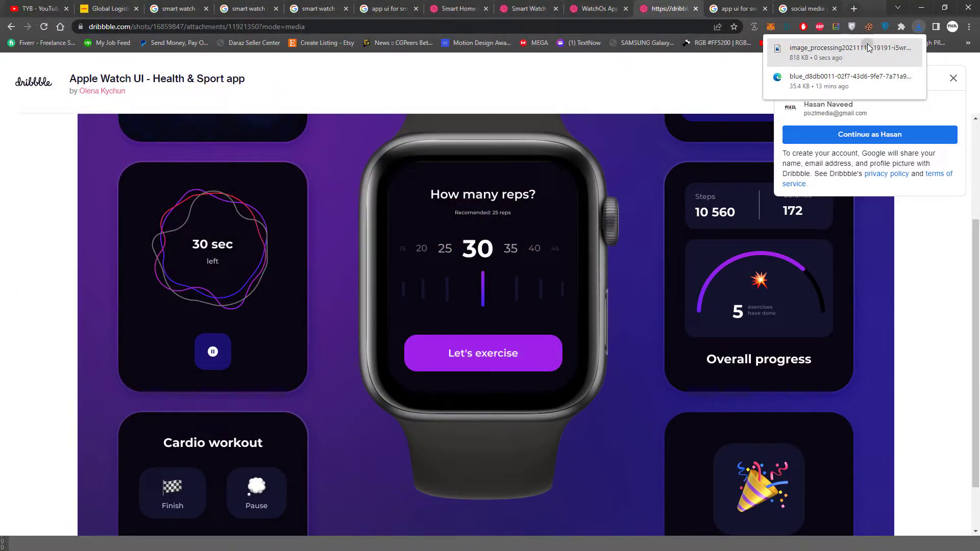
Locate the downloaded watch interface PNG in its folder and open it in Photoshop, focused on the "30 sec left" card.
{"action": "right_click", "coordinate": [867, 48]}
{"action": "left_click", "coordinate": [837, 82]}
{"action": "left_click_drag", "start_coordinate": [237, 123], "coordinate": [607, 26]}
{"action": "key", "text": "alt+Tab"}
{"action": "key", "text": "alt+Tab"}
{"action": "key", "text": "z"}
{"action": "left_click_drag", "start_coordinate": [262, 258], "coordinate": [306, 273]}
{"action": "left_click_drag", "start_coordinate": [376, 282], "coordinate": [375, 240]}
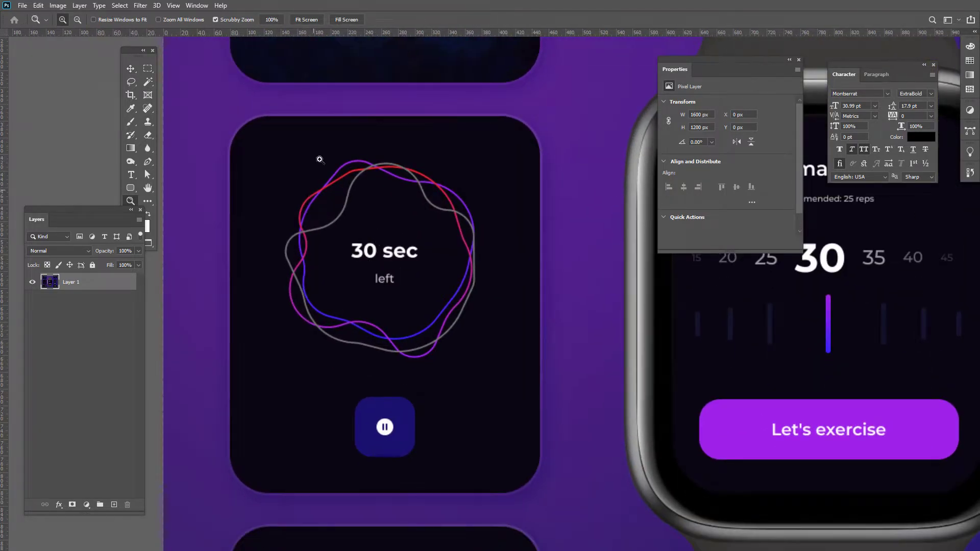
{"action": "key", "text": "f"}
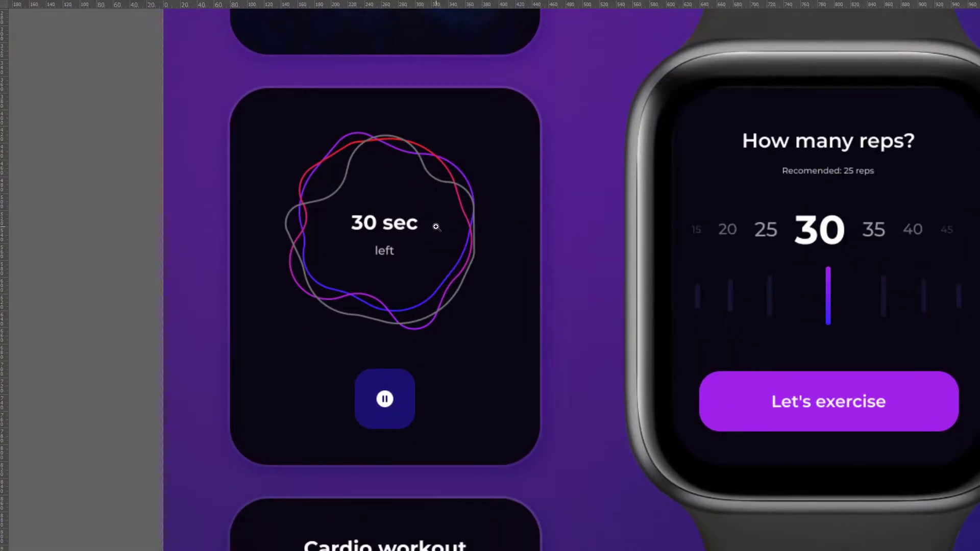
{"action": "key", "text": "f"}
{"action": "left_click", "coordinate": [55, 37]}
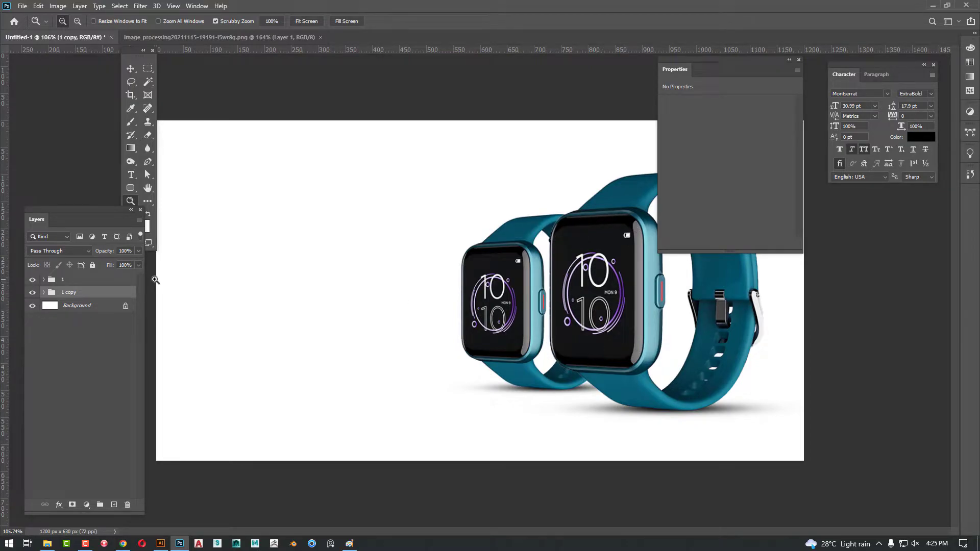
{"action": "left_click", "coordinate": [210, 38]}
{"action": "left_click_drag", "start_coordinate": [295, 218], "coordinate": [435, 193]}
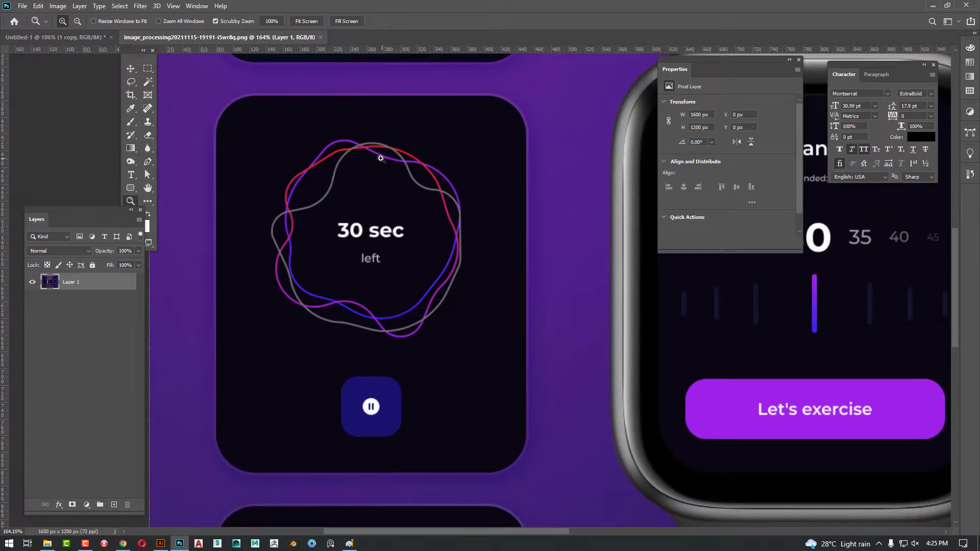
Try to select the "30 sec left" card with the Magic Wand, adding its inner graphics with the Rectangular Marquee, and inspect the selection edges.
{"action": "key", "text": "w"}
{"action": "left_click", "coordinate": [412, 123]}
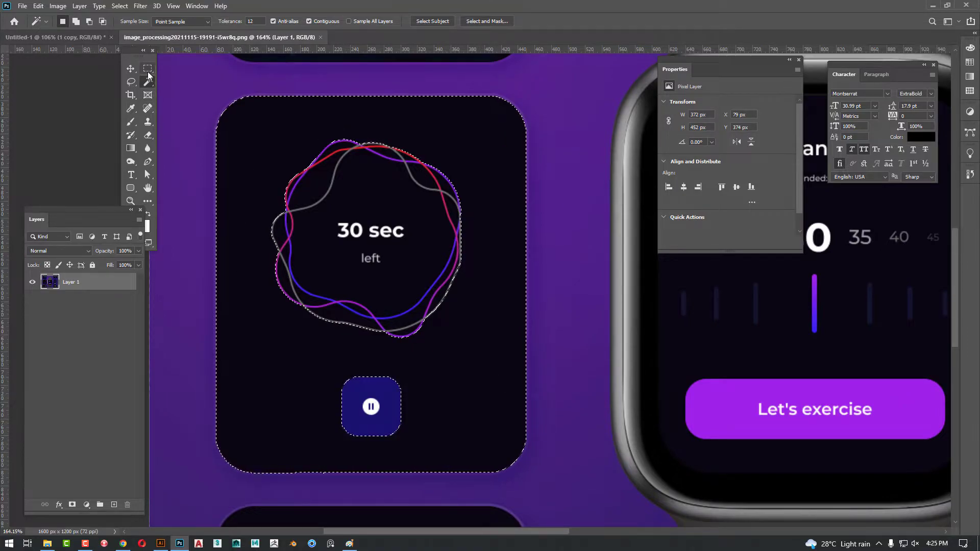
{"action": "key", "text": "m"}
{"action": "left_click_drag", "start_coordinate": [242, 125], "coordinate": [517, 442]}
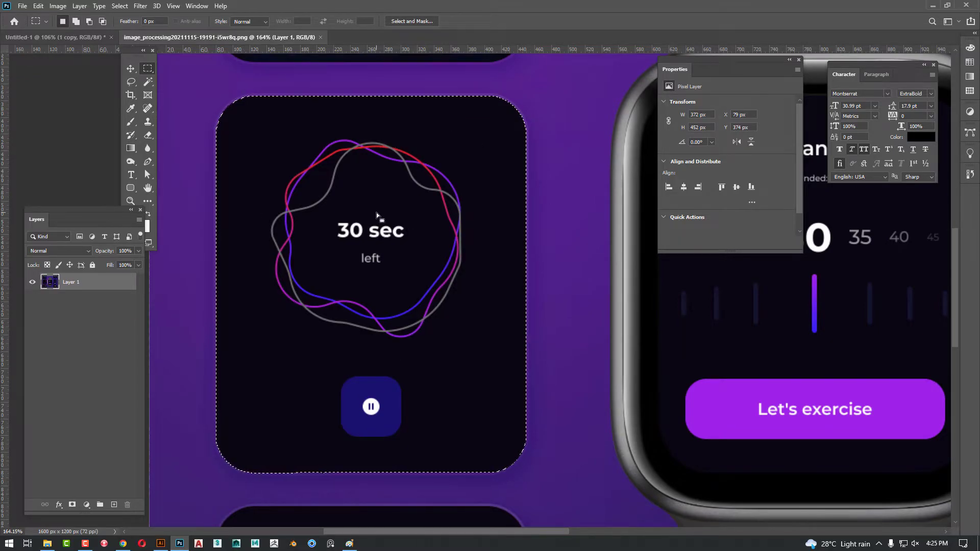
{"action": "key", "text": "z"}
{"action": "left_click", "coordinate": [332, 490]}
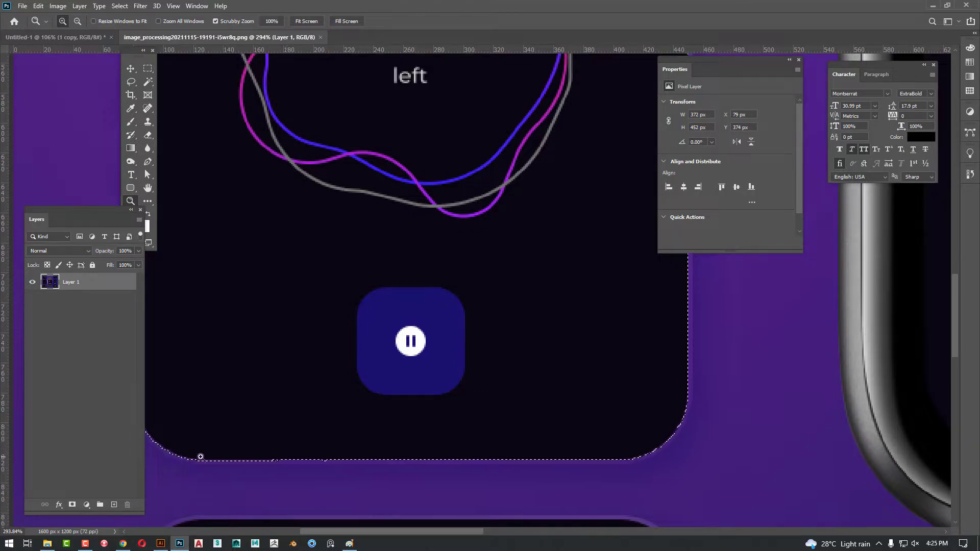
{"action": "left_click_drag", "start_coordinate": [334, 455], "coordinate": [421, 458]}
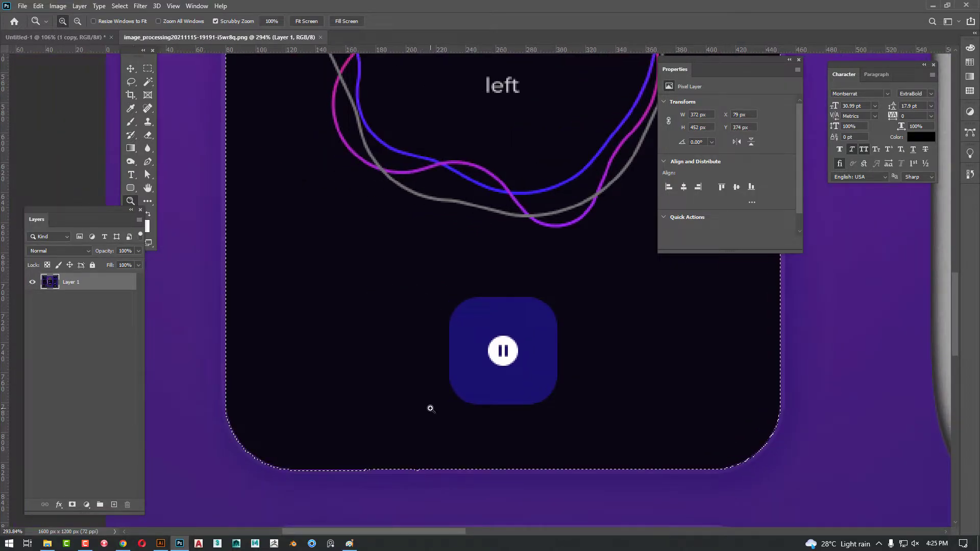
{"action": "left_click_drag", "start_coordinate": [491, 360], "coordinate": [440, 363]}
{"action": "key", "text": "ctrl+d"}
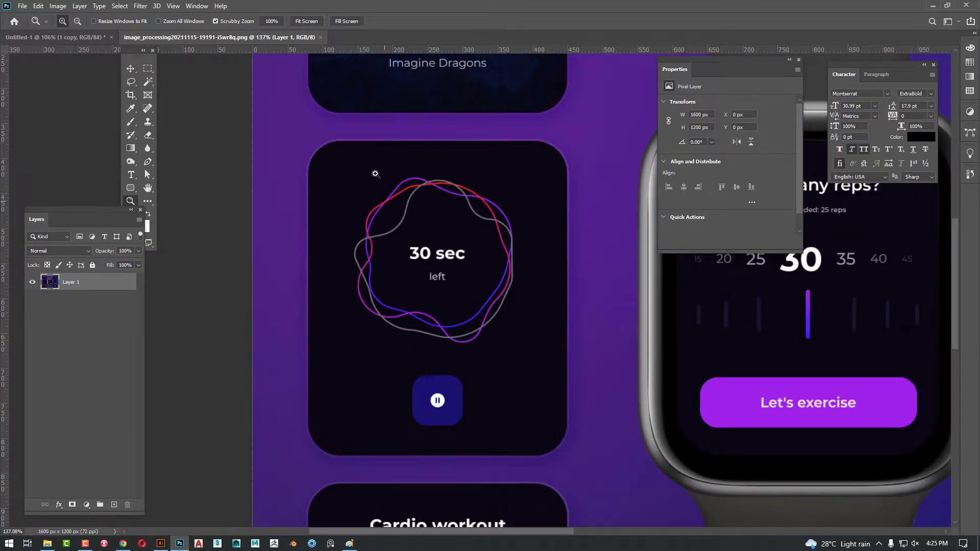
Show the interface image in full screen mode without rulers and set the area surrounding the canvas to black.
{"action": "key", "text": "f"}
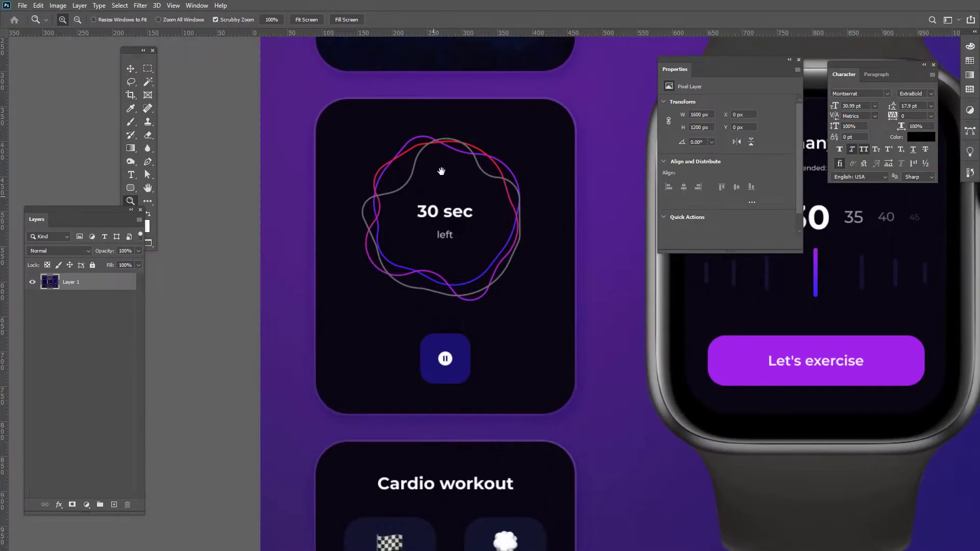
{"action": "left_click_drag", "start_coordinate": [431, 136], "coordinate": [469, 123]}
{"action": "key", "text": "f"}
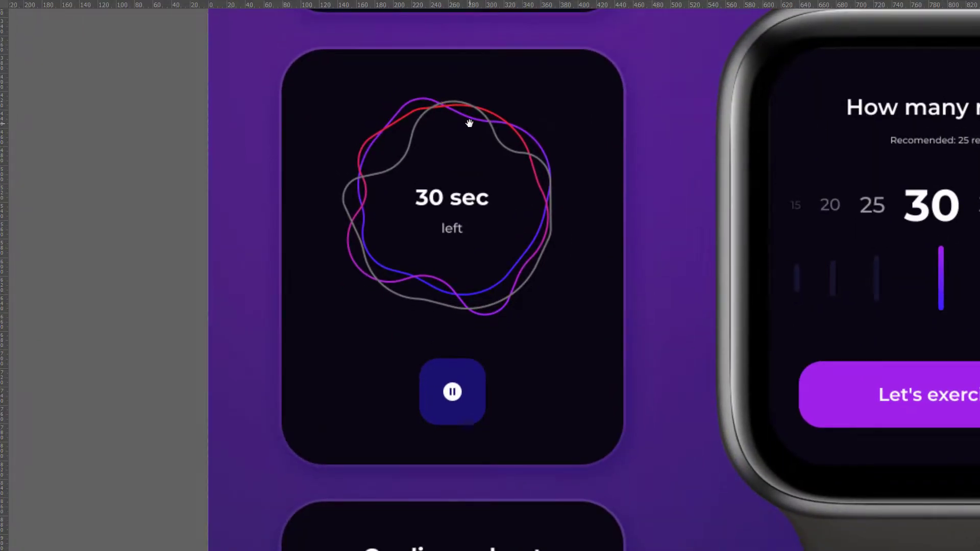
{"action": "key", "text": "ctrl+r"}
{"action": "left_click_drag", "start_coordinate": [476, 177], "coordinate": [442, 198]}
{"action": "right_click", "coordinate": [153, 143]}
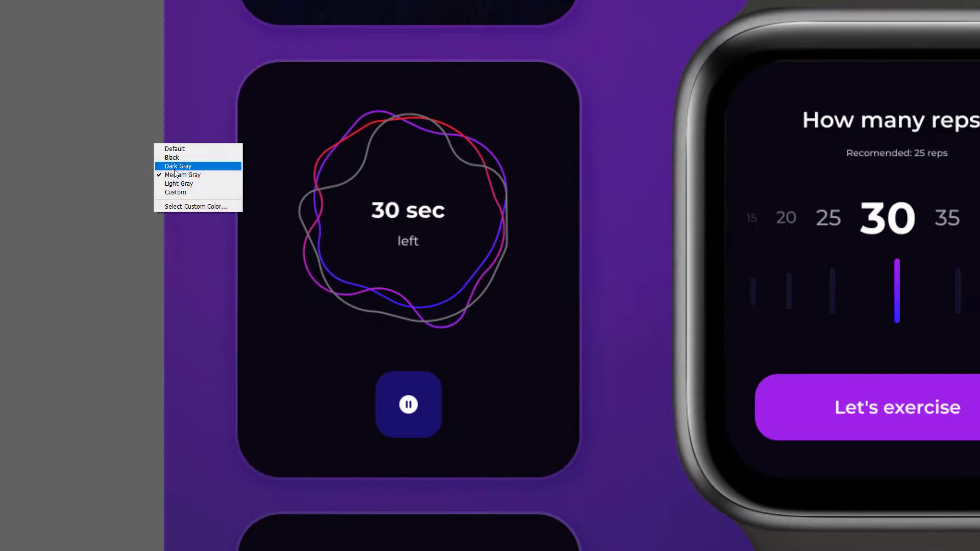
{"action": "left_click", "coordinate": [181, 158]}
{"action": "left_click_drag", "start_coordinate": [373, 193], "coordinate": [317, 185]}
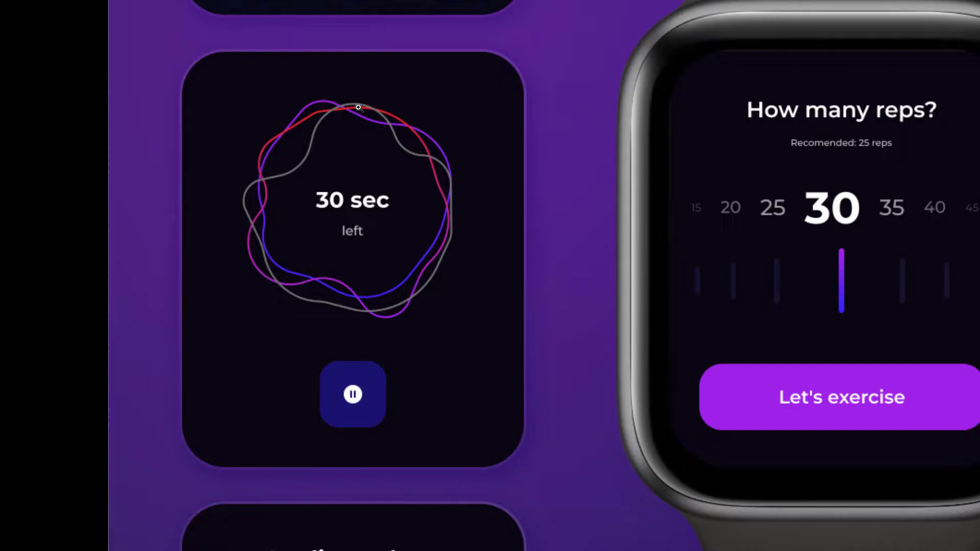
Trace the "30 sec left" card's outline with the Pen tool around its upper-right corner, down its right edge and into the lower-right corner.
{"action": "left_click_drag", "start_coordinate": [331, 132], "coordinate": [364, 128]}
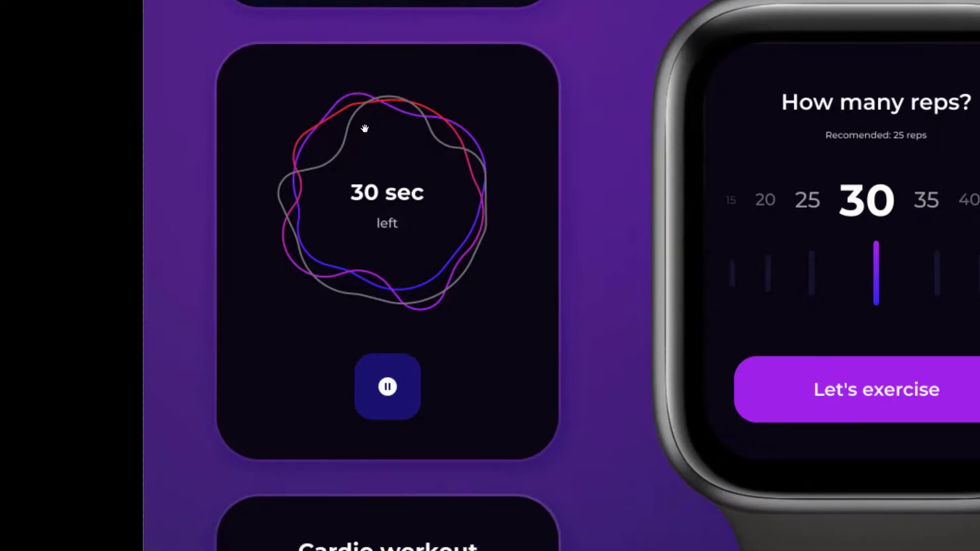
{"action": "left_click_drag", "start_coordinate": [362, 61], "coordinate": [423, 63]}
{"action": "left_click_drag", "start_coordinate": [432, 104], "coordinate": [434, 138]}
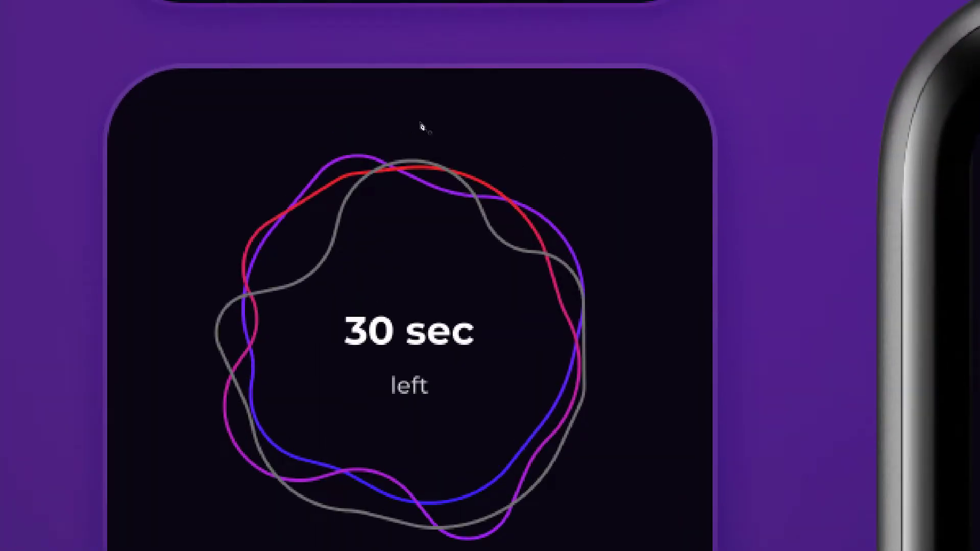
{"action": "left_click_drag", "start_coordinate": [603, 69], "coordinate": [693, 69]}
{"action": "left_click_drag", "start_coordinate": [713, 156], "coordinate": [713, 206]}
{"action": "left_click_drag", "start_coordinate": [694, 70], "coordinate": [688, 62]}
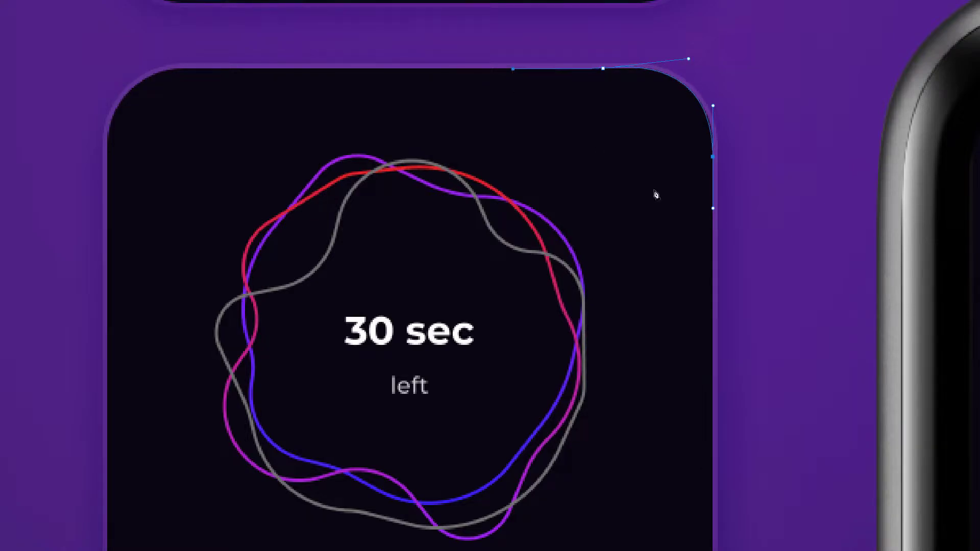
{"action": "scroll", "coordinate": [688, 148], "scroll_direction": "down", "scroll_amount": 5}
{"action": "scroll", "coordinate": [688, 148], "scroll_direction": "down", "scroll_amount": 2}
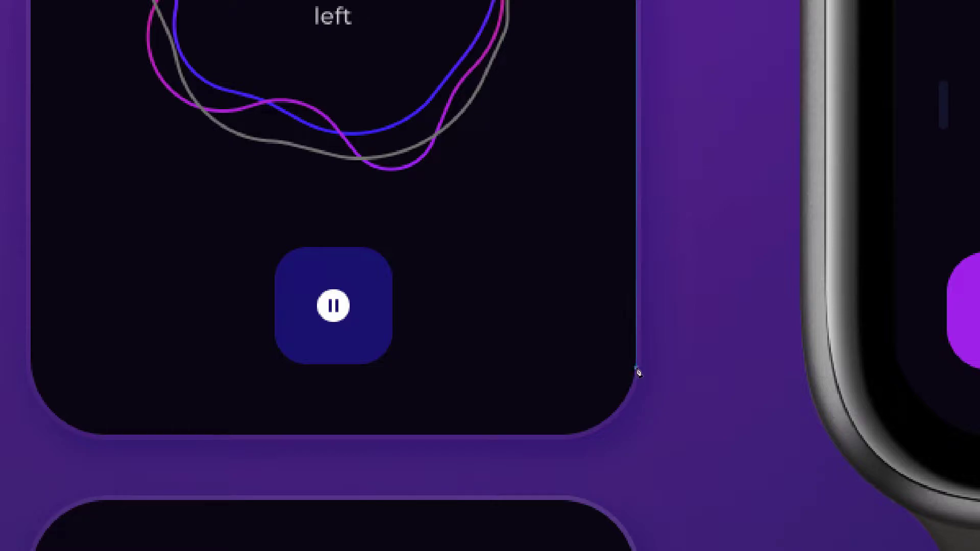
{"action": "scroll", "coordinate": [647, 384], "scroll_direction": "down", "scroll_amount": 1}
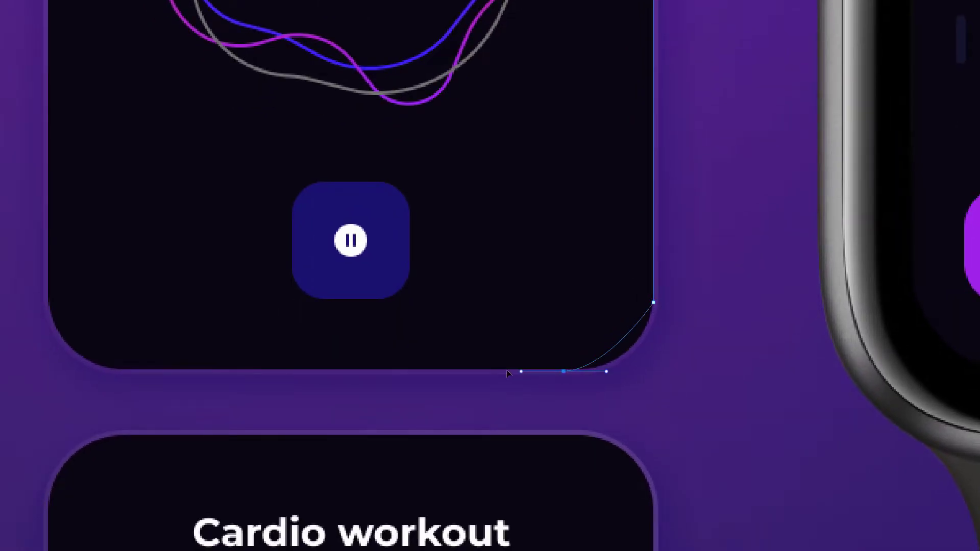
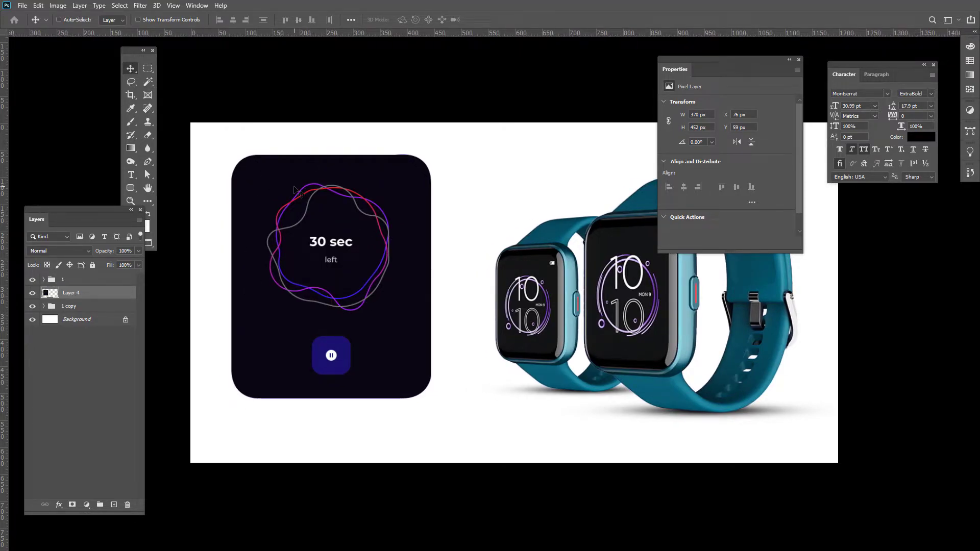
Draw a 370 x 450 px rectangle shape covering the pasted "30 sec left" card in the post document.
{"action": "scroll", "coordinate": [343, 239], "scroll_direction": "up", "scroll_amount": 3}
{"action": "left_click_drag", "start_coordinate": [341, 240], "coordinate": [378, 223]}
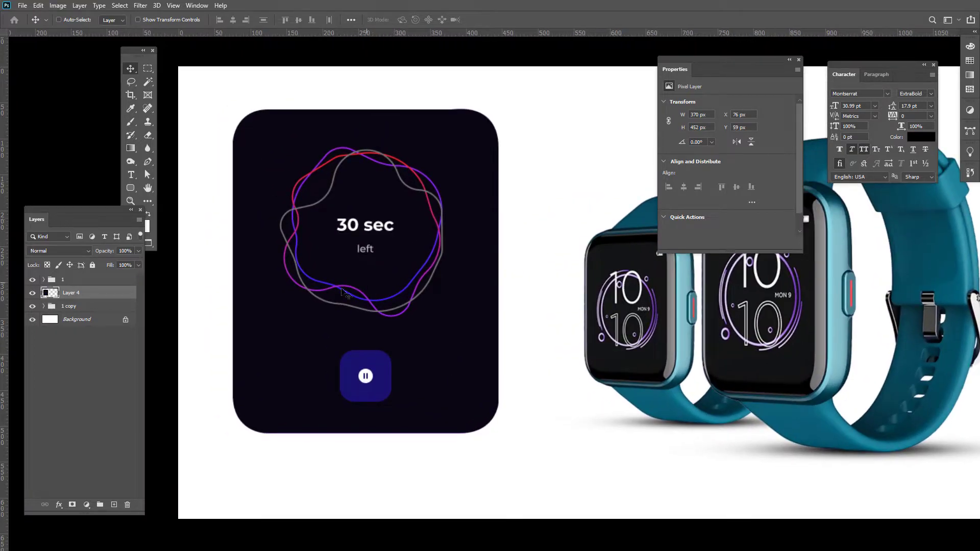
{"action": "left_click", "coordinate": [131, 187]}
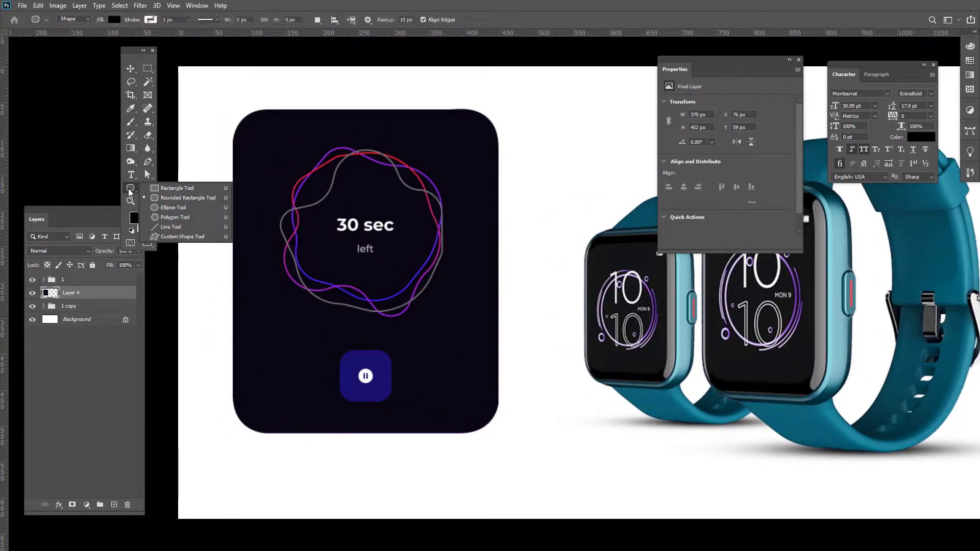
{"action": "left_click", "coordinate": [204, 189]}
{"action": "left_click_drag", "start_coordinate": [231, 107], "coordinate": [500, 433]}
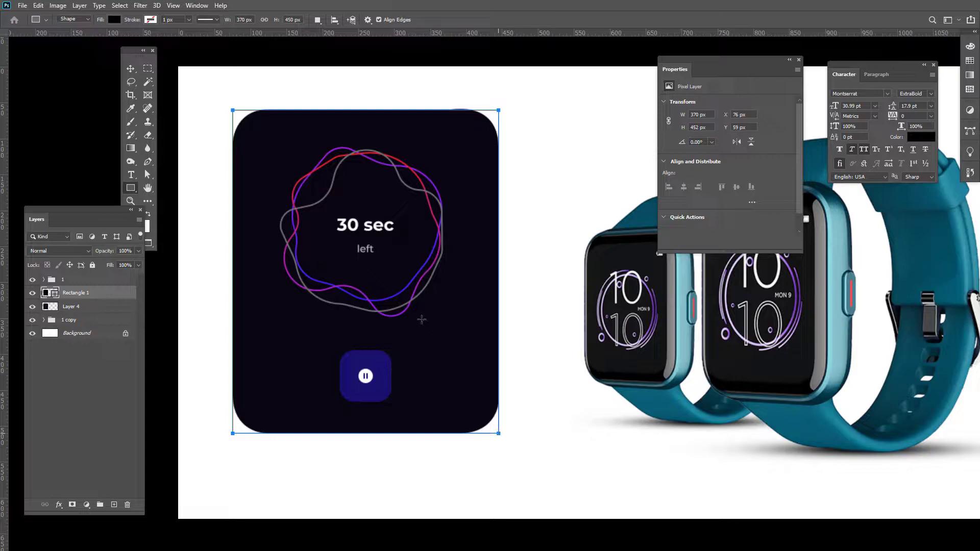
Change the fill colour of the rectangle shape from the Rectangle 1 layer to bright red.
{"action": "key", "text": "v"}
{"action": "scroll", "coordinate": [403, 320], "scroll_direction": "right", "scroll_amount": 4}
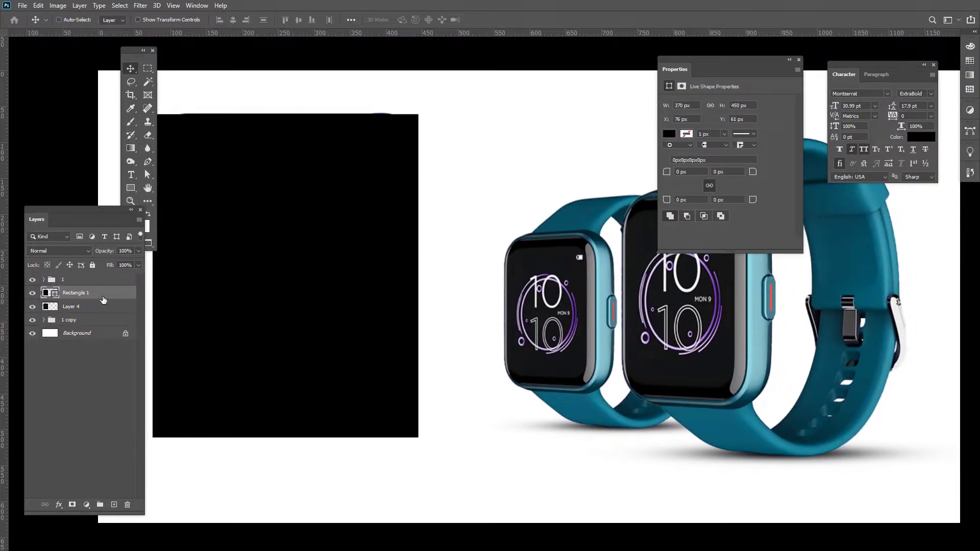
{"action": "double_click", "coordinate": [46, 293]}
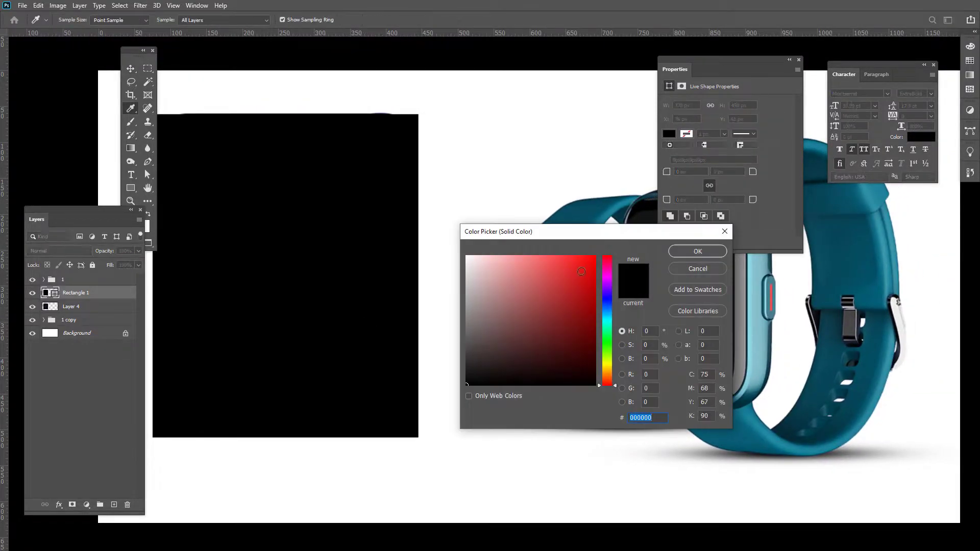
{"action": "left_click", "coordinate": [581, 272]}
{"action": "left_click", "coordinate": [698, 251]}
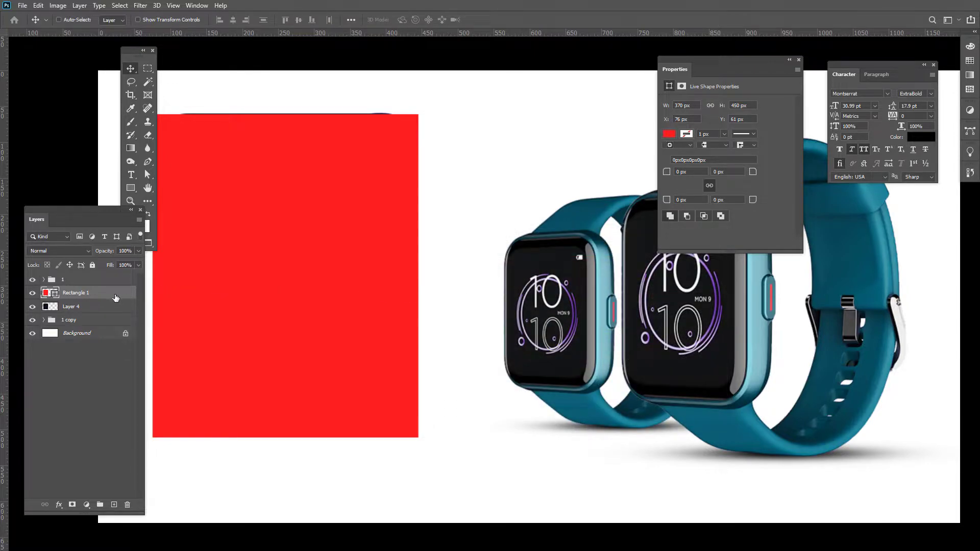
Move the red rectangle right, partly off the interface card, and convert its layer to a smart object.
{"action": "left_click_drag", "start_coordinate": [243, 285], "coordinate": [354, 284]}
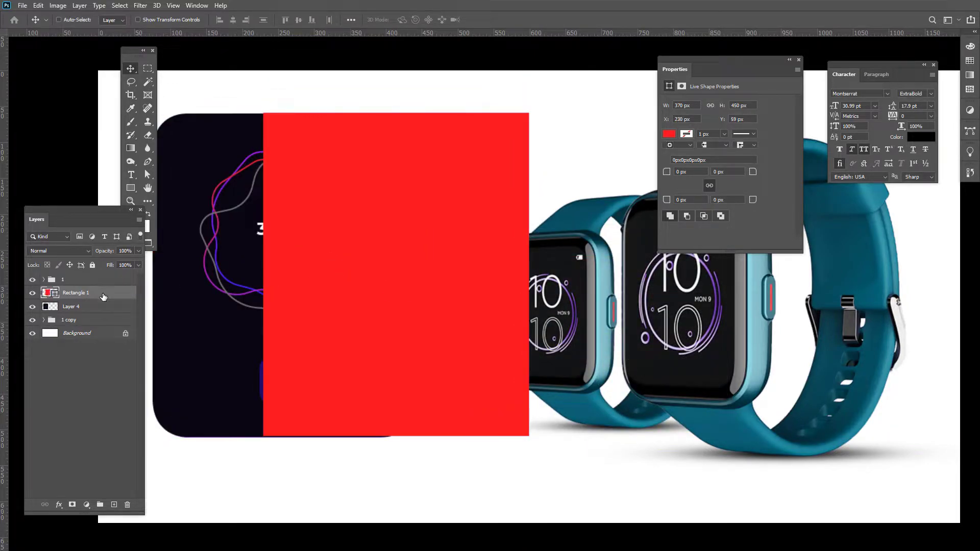
{"action": "right_click", "coordinate": [102, 295]}
{"action": "left_click", "coordinate": [184, 246]}
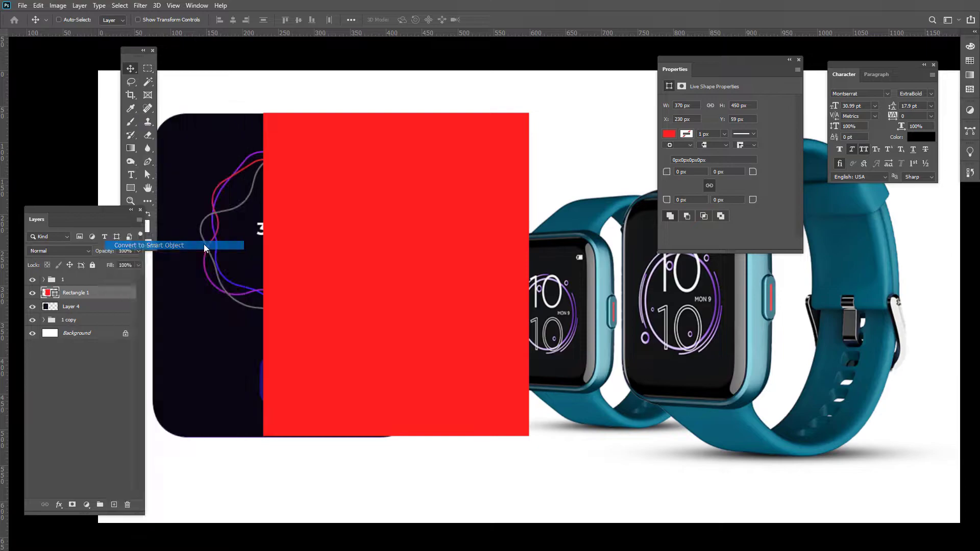
Lower the opacity of the red Rectangle 1 smart object layer to 55%.
{"action": "left_click_drag", "start_coordinate": [490, 327], "coordinate": [420, 324]}
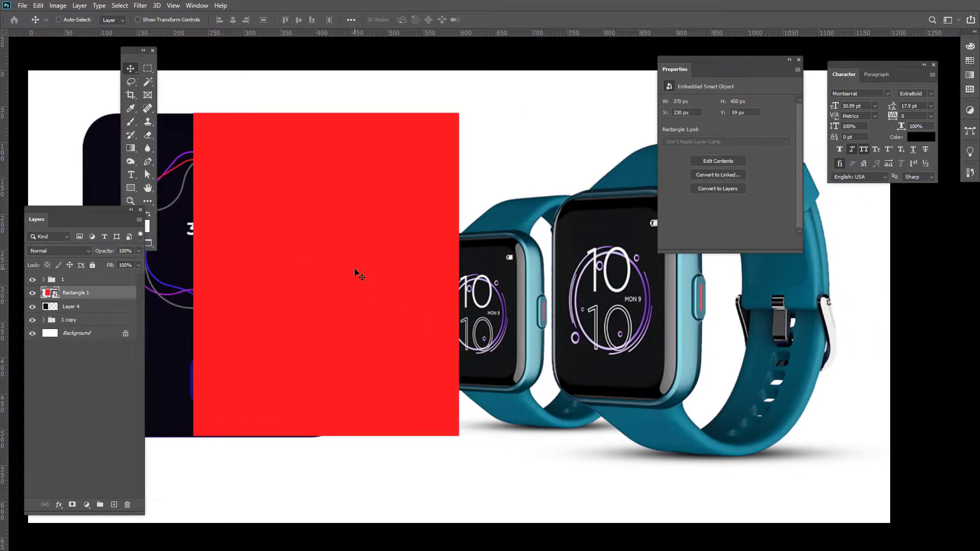
{"action": "left_click_drag", "start_coordinate": [110, 251], "coordinate": [85, 252]}
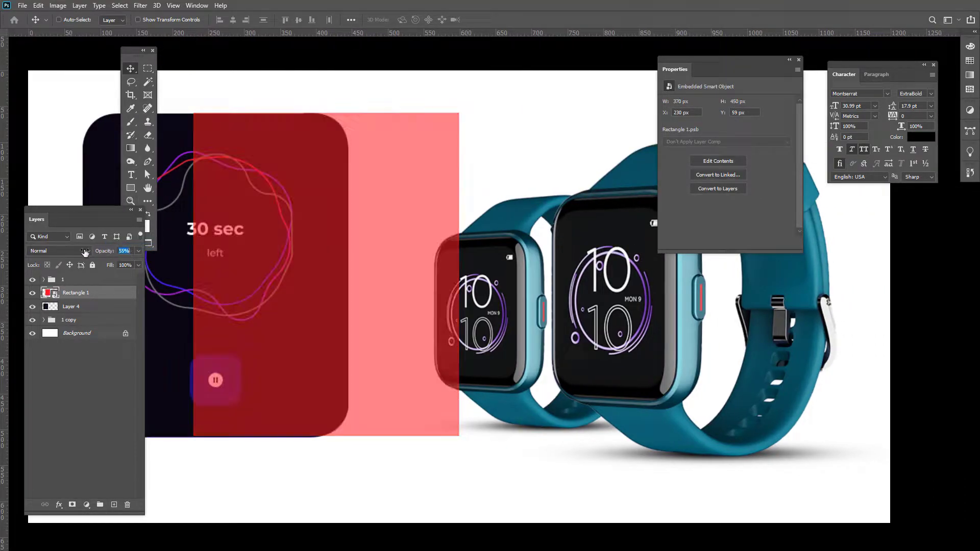
{"action": "key", "text": "Return"}
Move the translucent red rectangle right until it covers the screen of the large front watch.
{"action": "key", "text": "f"}
{"action": "scroll", "coordinate": [679, 211], "scroll_direction": "up", "scroll_amount": 5}
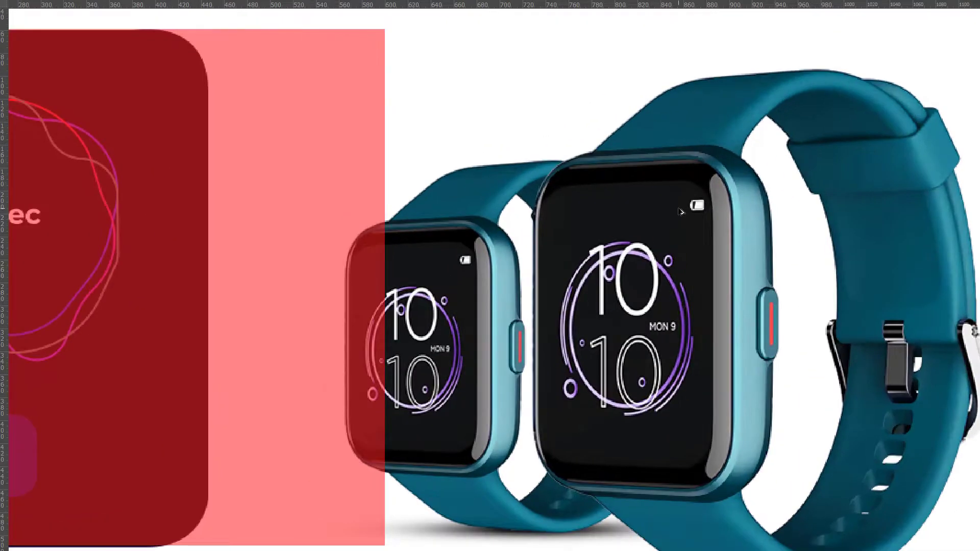
{"action": "scroll", "coordinate": [658, 220], "scroll_direction": "right", "scroll_amount": 2}
{"action": "scroll", "coordinate": [657, 221], "scroll_direction": "up", "scroll_amount": 5}
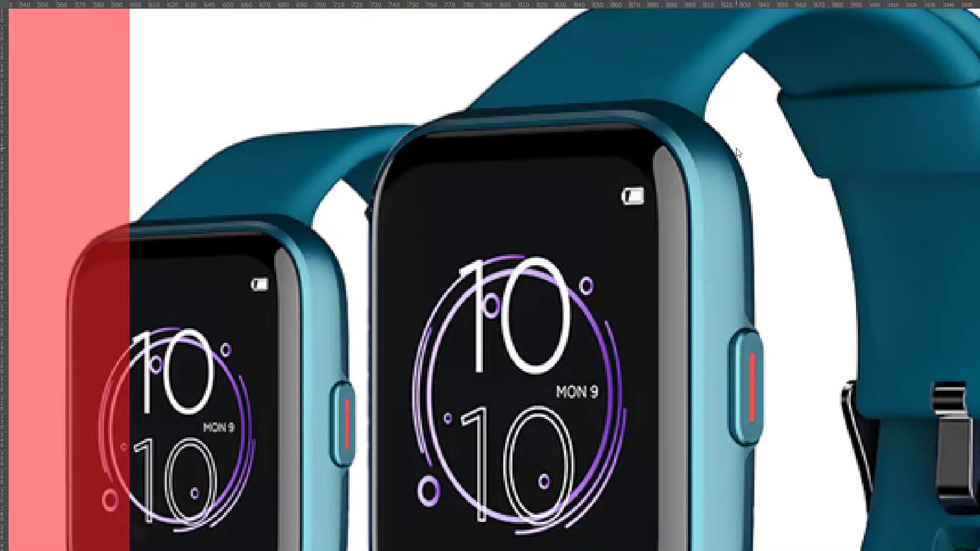
{"action": "left_click_drag", "start_coordinate": [117, 190], "coordinate": [341, 228]}
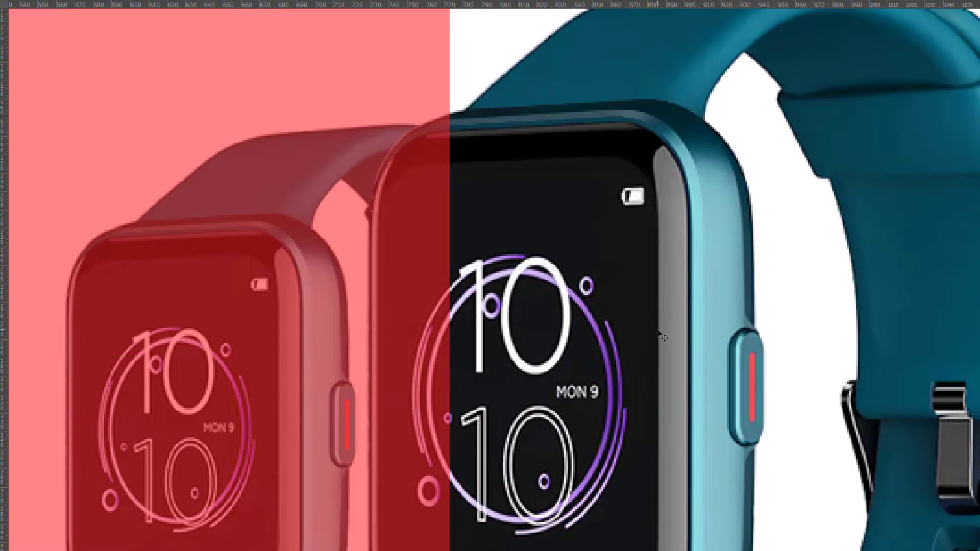
{"action": "left_click_drag", "start_coordinate": [427, 290], "coordinate": [608, 262]}
{"action": "scroll", "coordinate": [607, 262], "scroll_direction": "down", "scroll_amount": 5}
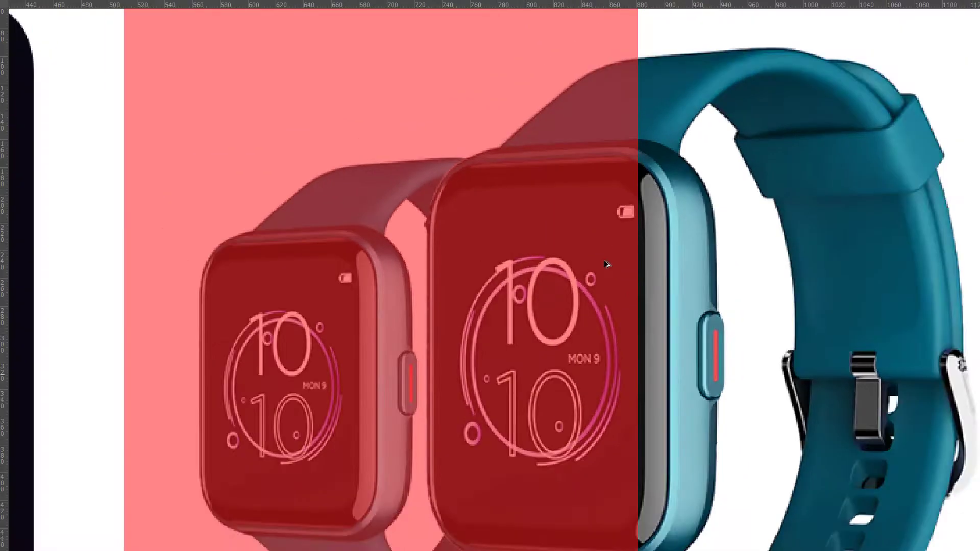
{"action": "key", "text": "alt+space"}
{"action": "left_click", "coordinate": [528, 299]}
{"action": "left_click_drag", "start_coordinate": [525, 284], "coordinate": [532, 282]}
Scale the red rectangle down to about 149 x 180 px, matching the width of the front watch's screen.
{"action": "key", "text": "ctrl+t"}
{"action": "left_click_drag", "start_coordinate": [638, 549], "coordinate": [496, 355]}
{"action": "left_click_drag", "start_coordinate": [491, 247], "coordinate": [576, 286]}
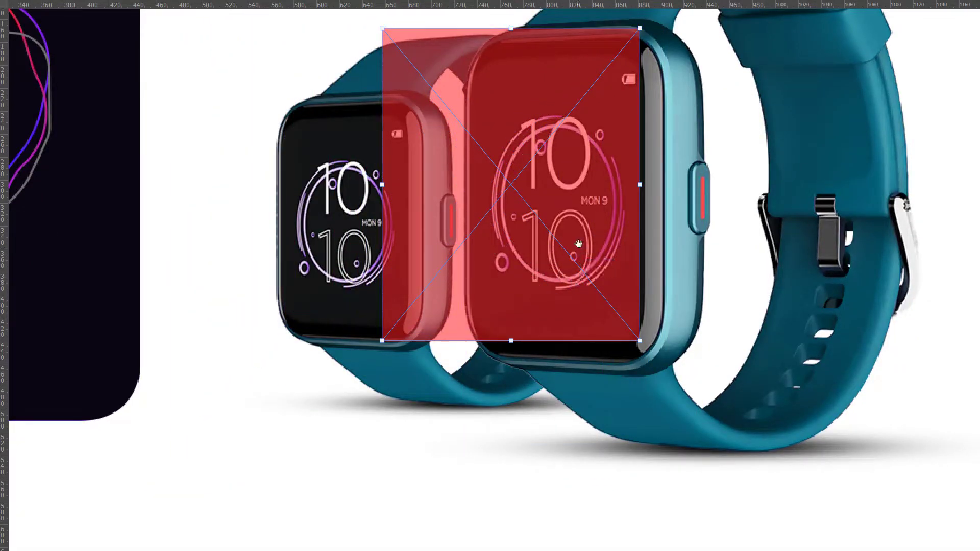
{"action": "left_click_drag", "start_coordinate": [575, 243], "coordinate": [566, 283]}
{"action": "left_click_drag", "start_coordinate": [373, 70], "coordinate": [494, 148]}
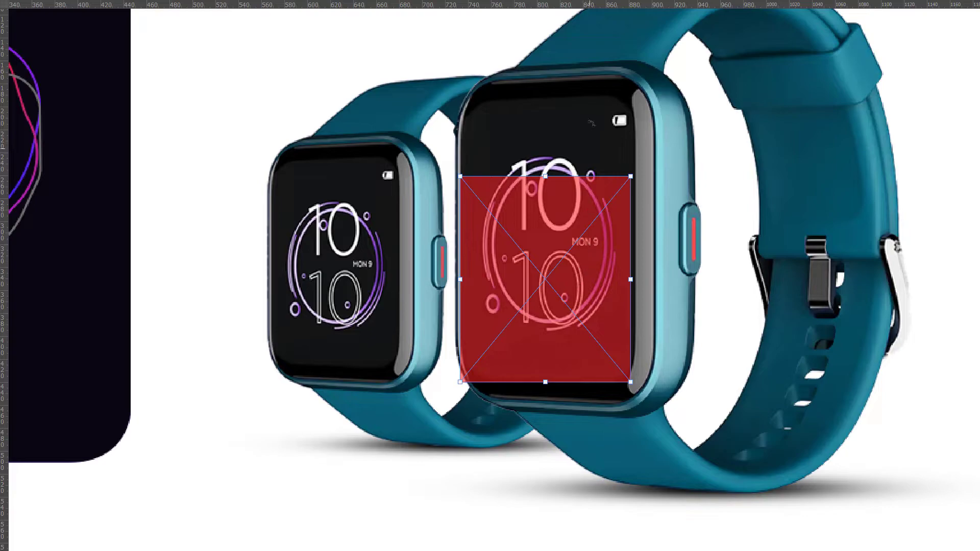
{"action": "key", "text": "Return"}
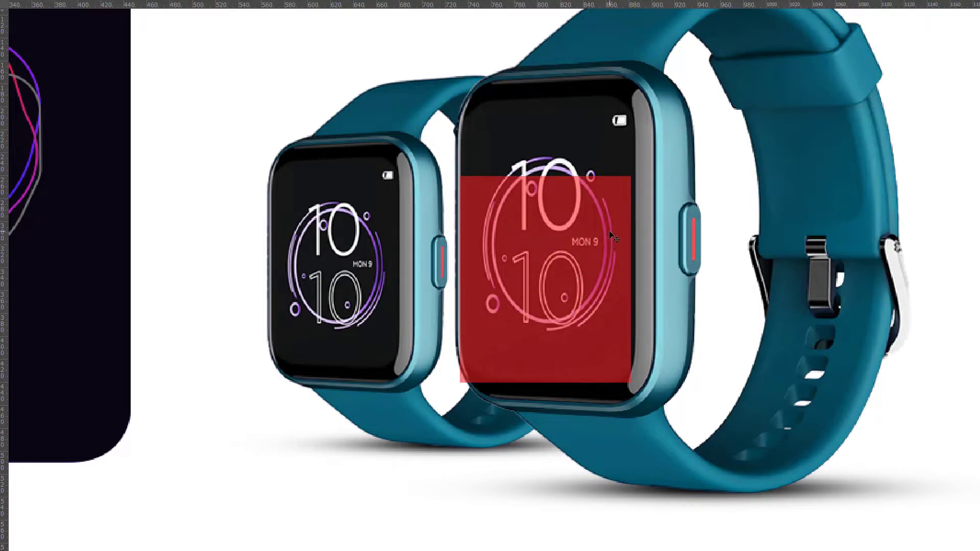
{"action": "scroll", "coordinate": [563, 240], "scroll_direction": "up", "scroll_amount": 2}
{"action": "key", "text": "Tab"}
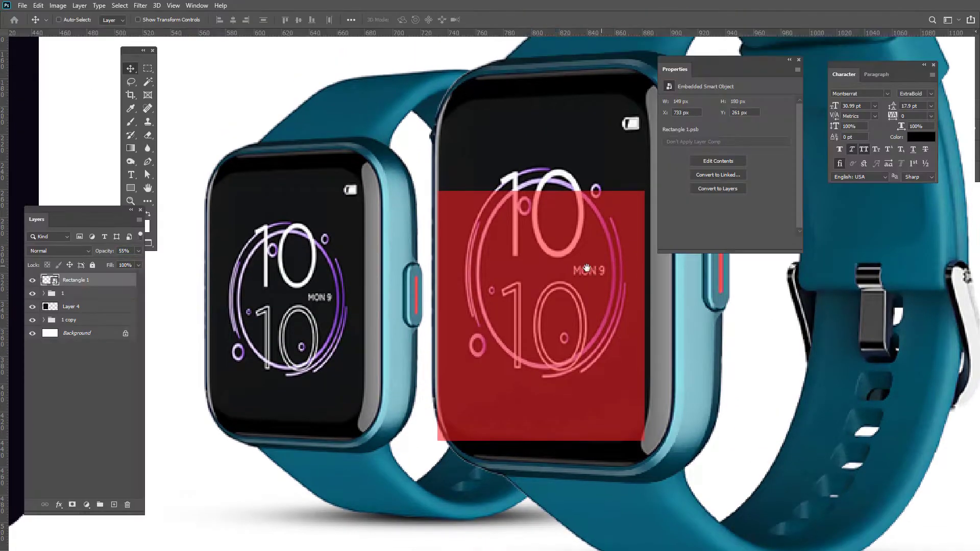
{"action": "left_click_drag", "start_coordinate": [601, 266], "coordinate": [552, 269]}
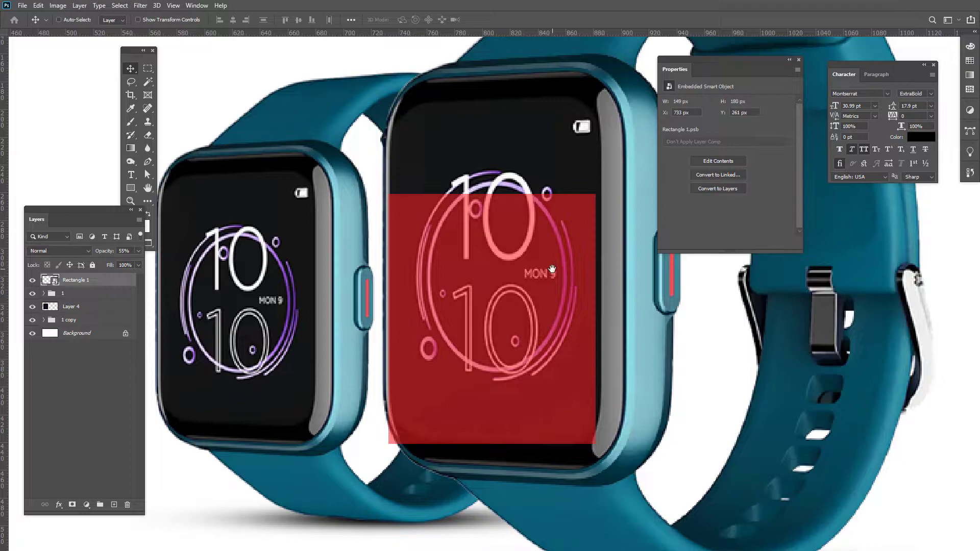
{"action": "double_click", "coordinate": [55, 281]}
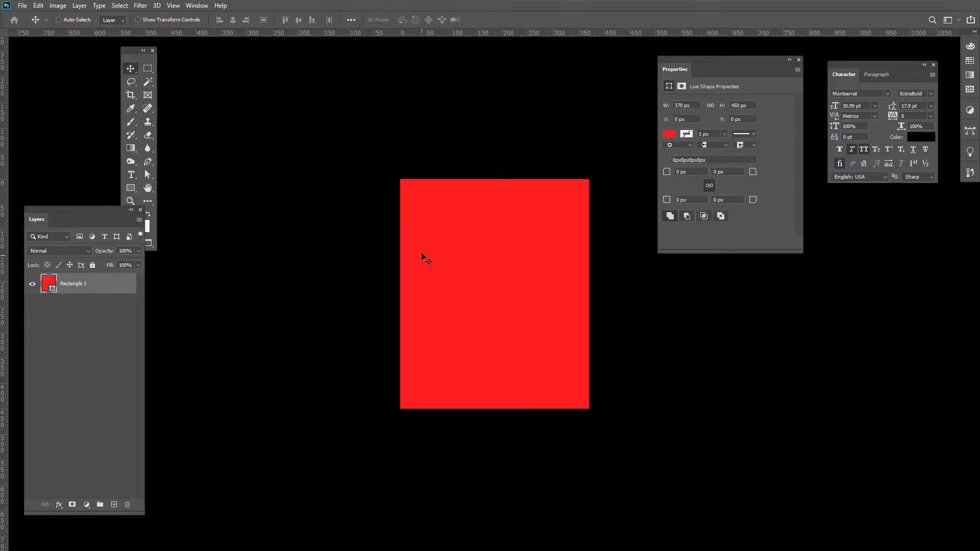
{"action": "left_click", "coordinate": [58, 6]}
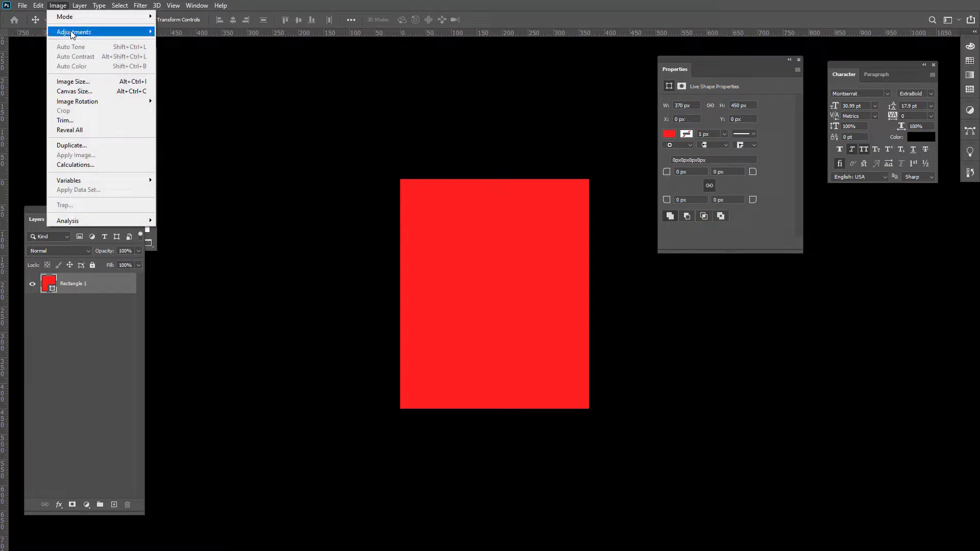
{"action": "left_click", "coordinate": [76, 91]}
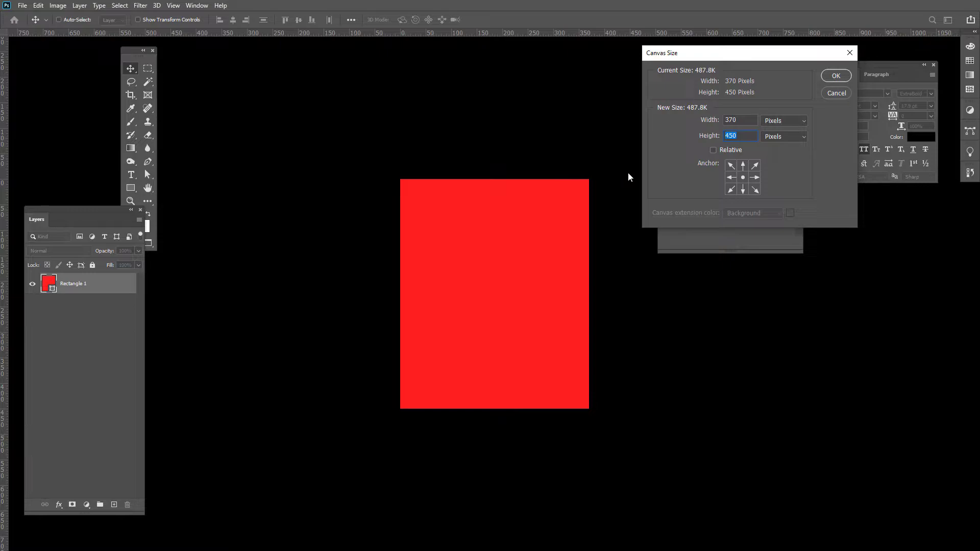
{"action": "key", "text": "Escape"}
{"action": "key", "text": "ctrl+w"}
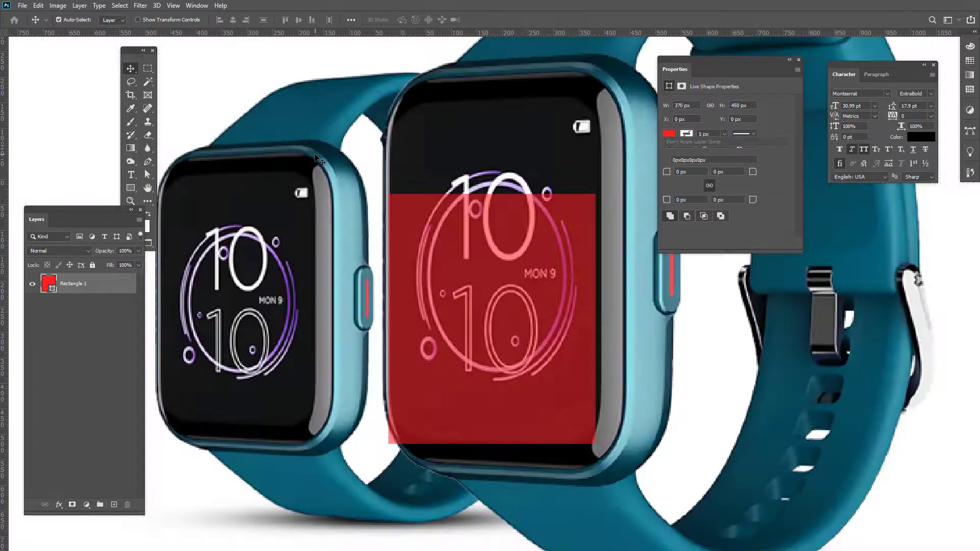
Move the red rectangle up to mid-screen on the front watch and set its smart object's canvas height to 700 px.
{"action": "left_click_drag", "start_coordinate": [512, 292], "coordinate": [513, 248]}
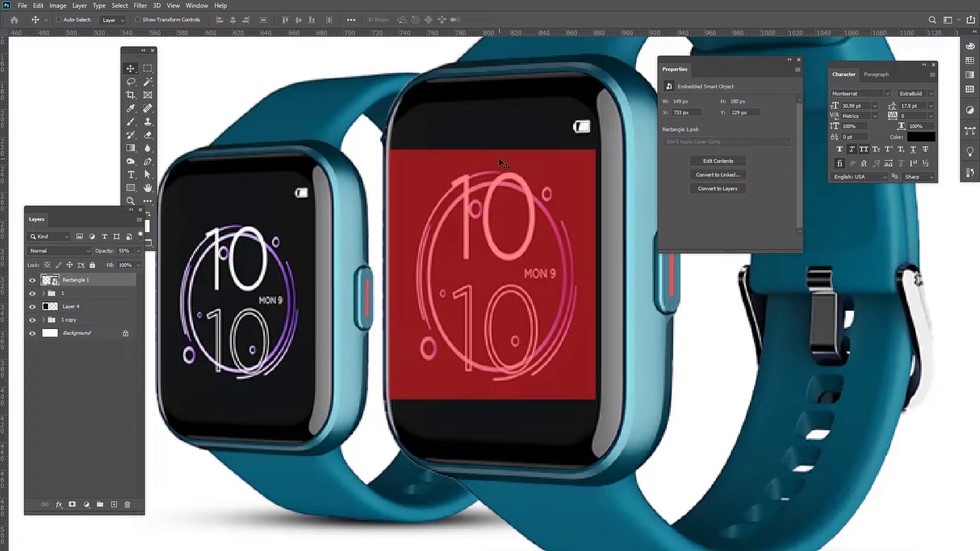
{"action": "double_click", "coordinate": [58, 283]}
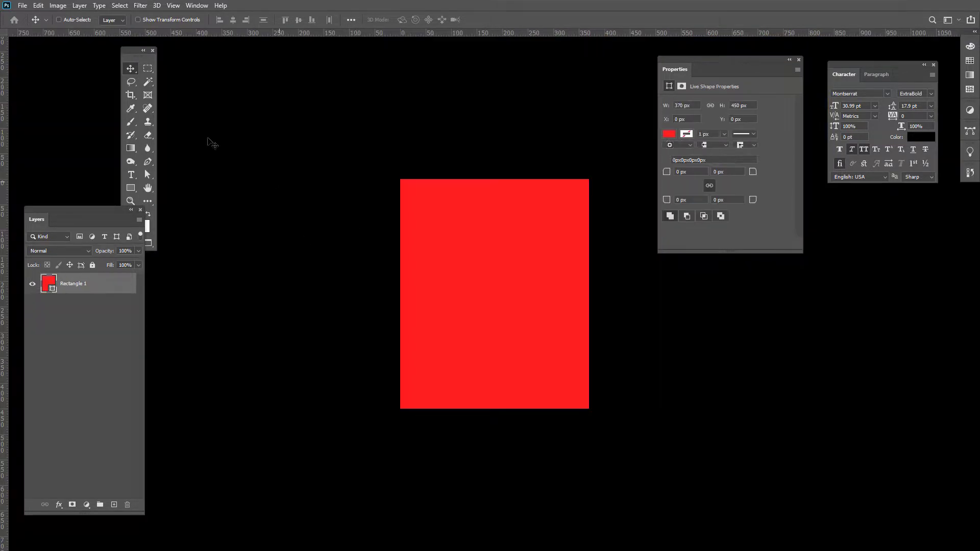
{"action": "left_click", "coordinate": [58, 5]}
{"action": "left_click", "coordinate": [77, 91]}
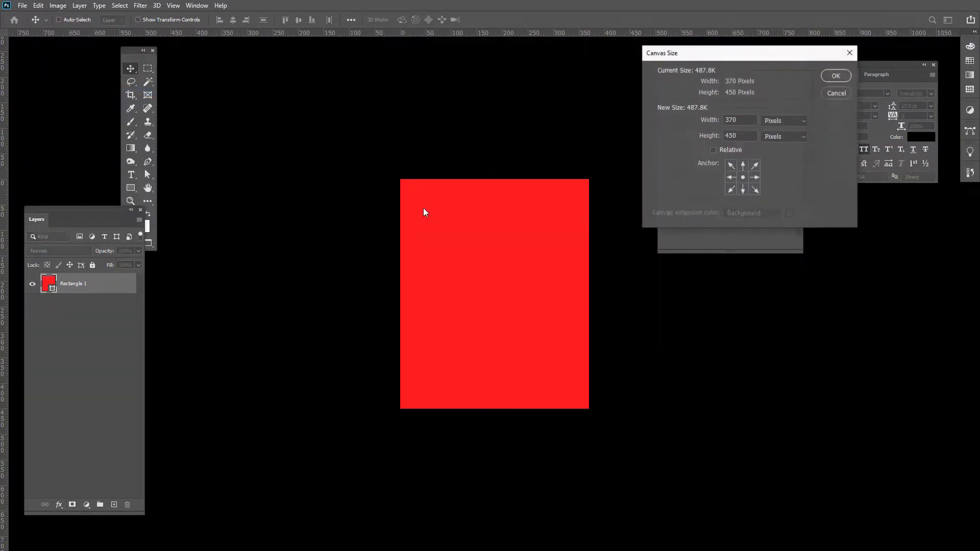
{"action": "double_click", "coordinate": [733, 135]}
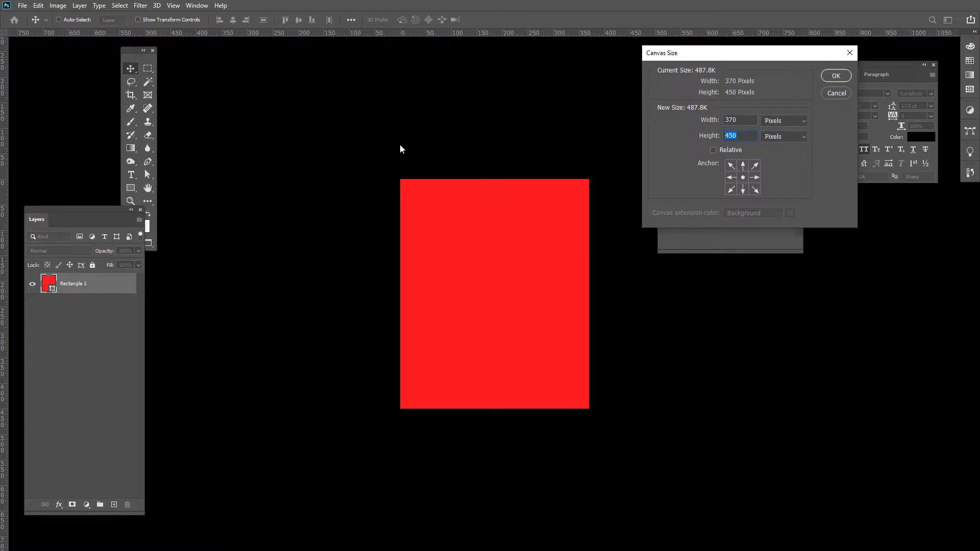
{"action": "type", "text": "700"}
{"action": "key", "text": "Return"}
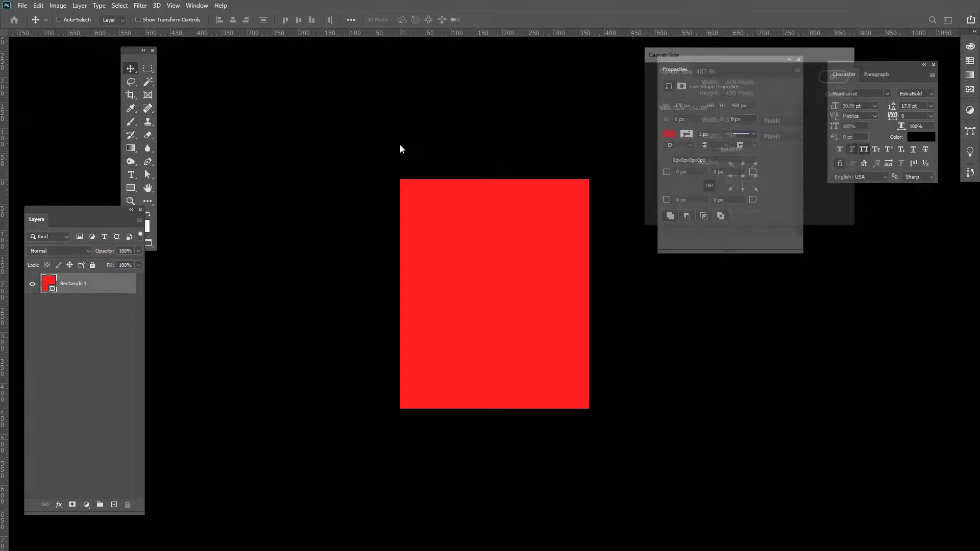
Stretch the red shape inside the smart object vertically to about 716 px so it fills the canvas.
{"action": "key", "text": "ctrl+t"}
{"action": "left_click_drag", "start_coordinate": [495, 409], "coordinate": [497, 477]}
{"action": "key", "text": "Return"}
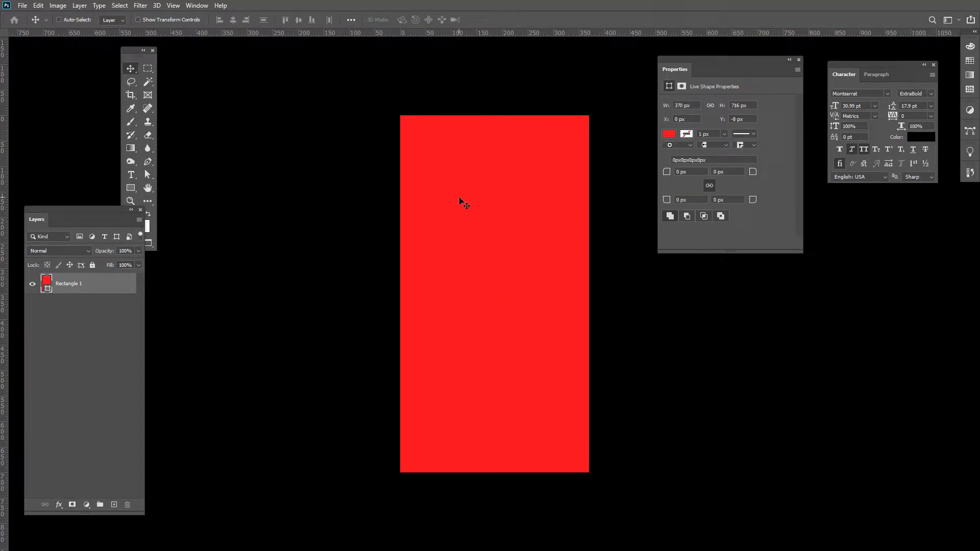
Float the smart object's document window beside the front watch in the post and save the smart object.
{"action": "key", "text": "f"}
{"action": "left_click_drag", "start_coordinate": [407, 40], "coordinate": [192, 87]}
{"action": "left_click_drag", "start_coordinate": [327, 95], "coordinate": [116, 106]}
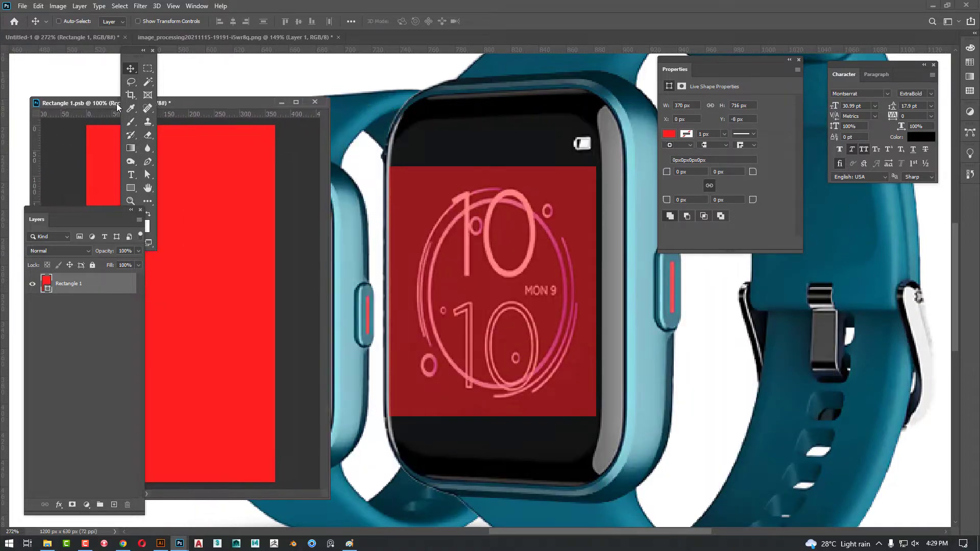
{"action": "left_click", "coordinate": [443, 226]}
{"action": "left_click_drag", "start_coordinate": [443, 226], "coordinate": [467, 224]}
{"action": "left_click", "coordinate": [208, 233]}
{"action": "key", "text": "ctrl+s"}
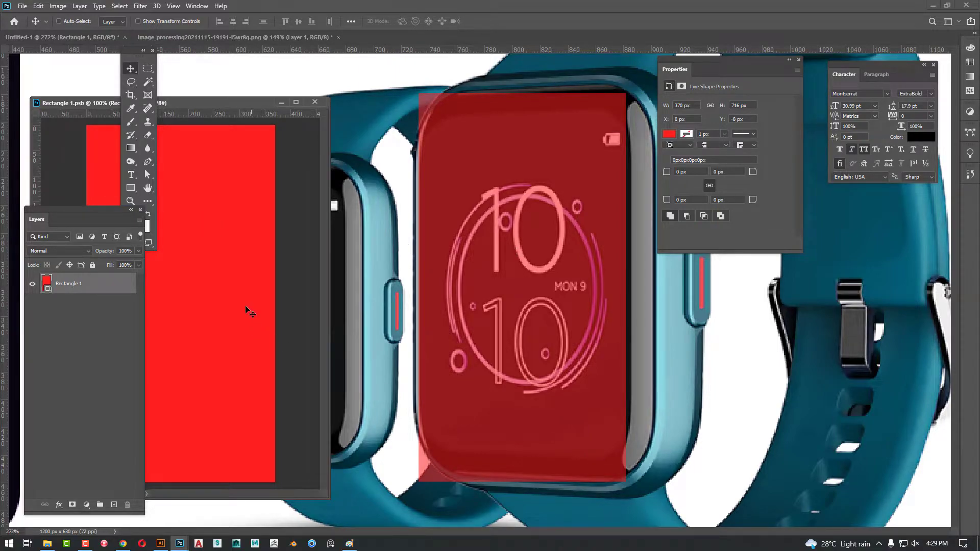
Rearrange the Layers panel and the toolbox so neither covers the red shape in the floating smart object window.
{"action": "left_click_drag", "start_coordinate": [79, 211], "coordinate": [874, 200]}
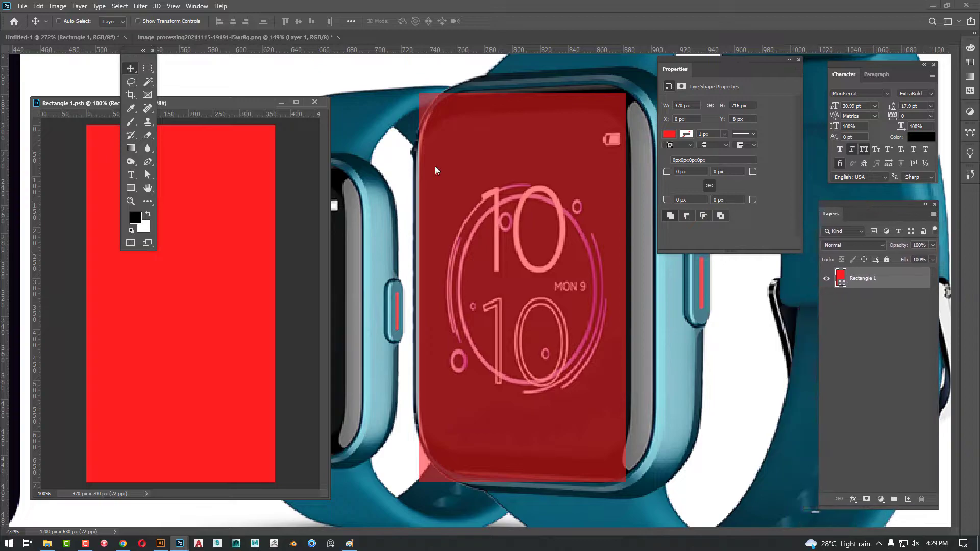
{"action": "left_click_drag", "start_coordinate": [133, 56], "coordinate": [369, 187]}
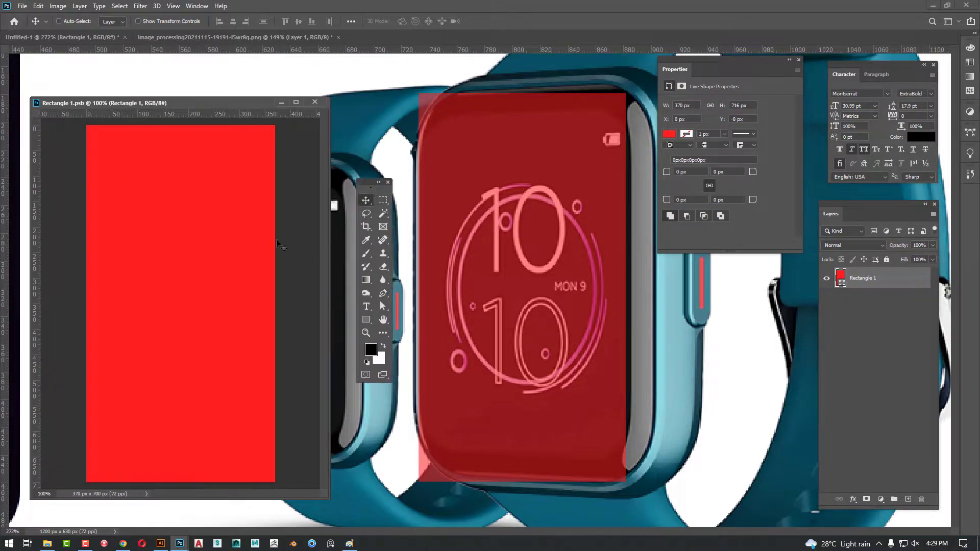
{"action": "left_click", "coordinate": [552, 278]}
{"action": "left_click", "coordinate": [297, 244]}
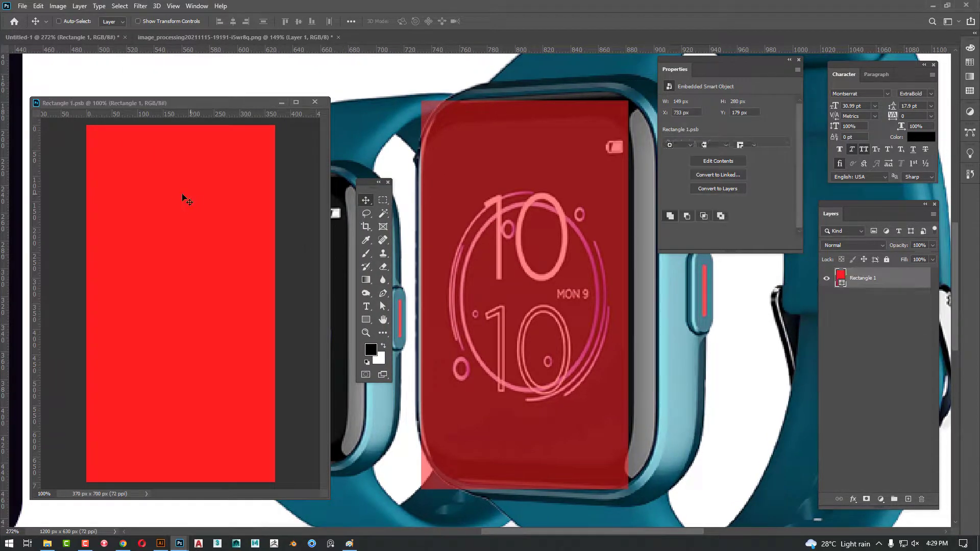
Set the smart object's canvas height to 600 px and save it to update the post.
{"action": "left_click", "coordinate": [60, 6]}
{"action": "left_click", "coordinate": [74, 93]}
{"action": "left_click", "coordinate": [714, 138]}
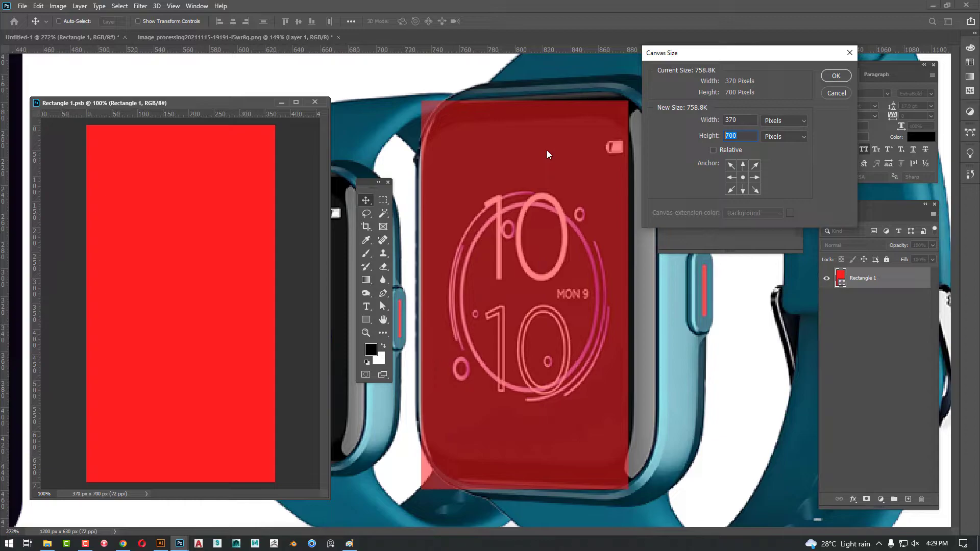
{"action": "type", "text": "600"}
{"action": "key", "text": "Return"}
{"action": "key", "text": "Return"}
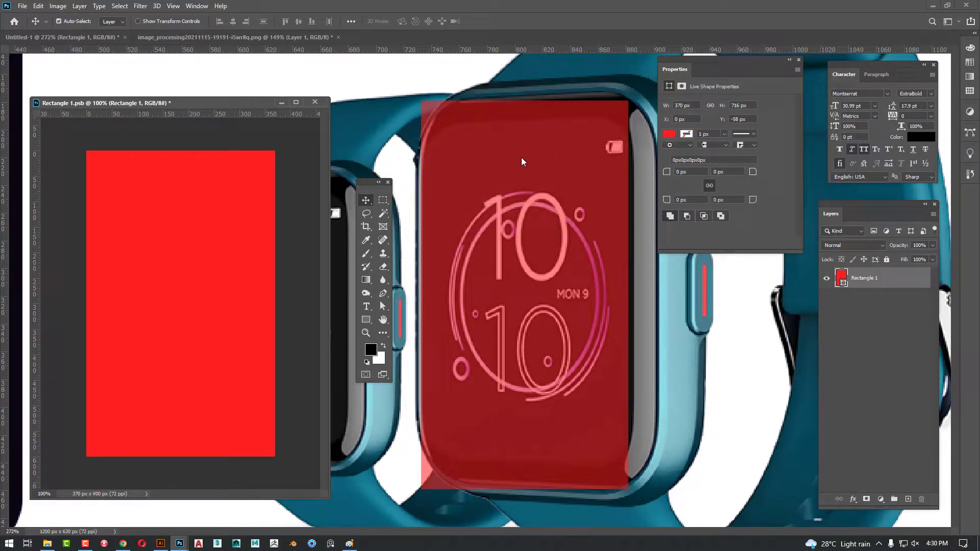
{"action": "key", "text": "ctrl+s"}
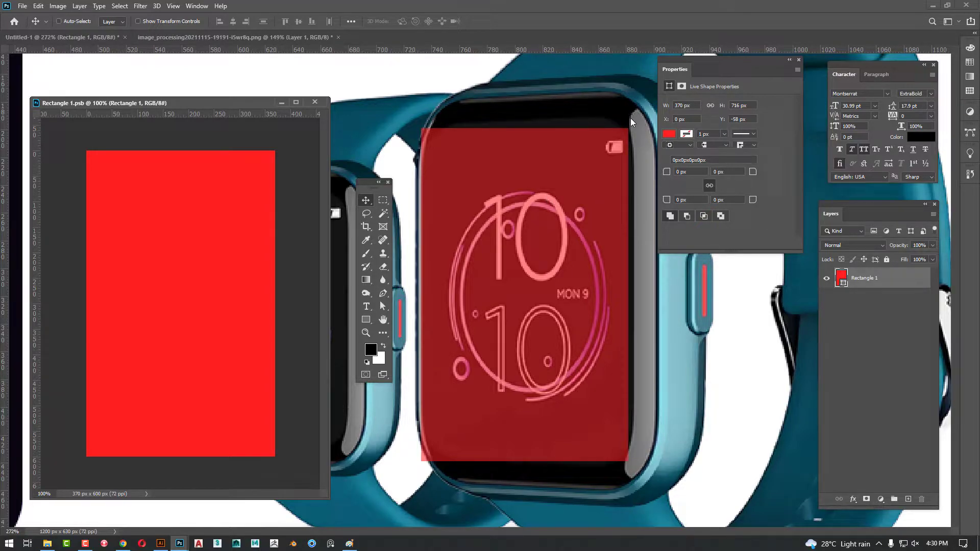
Apply a Perspective transform to the rectangle on the front watch, making its right edge taller, and close the smart object window.
{"action": "left_click", "coordinate": [620, 214]}
{"action": "key", "text": "ctrl+t"}
{"action": "right_click", "coordinate": [610, 194]}
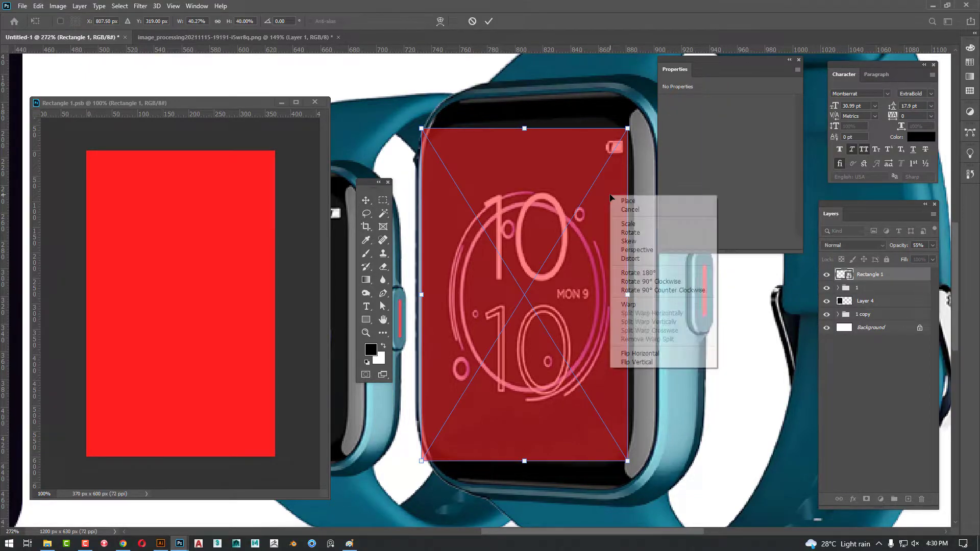
{"action": "left_click", "coordinate": [643, 249]}
{"action": "left_click_drag", "start_coordinate": [628, 130], "coordinate": [629, 115]}
{"action": "key", "text": "Return"}
{"action": "key", "text": "ctrl+s"}
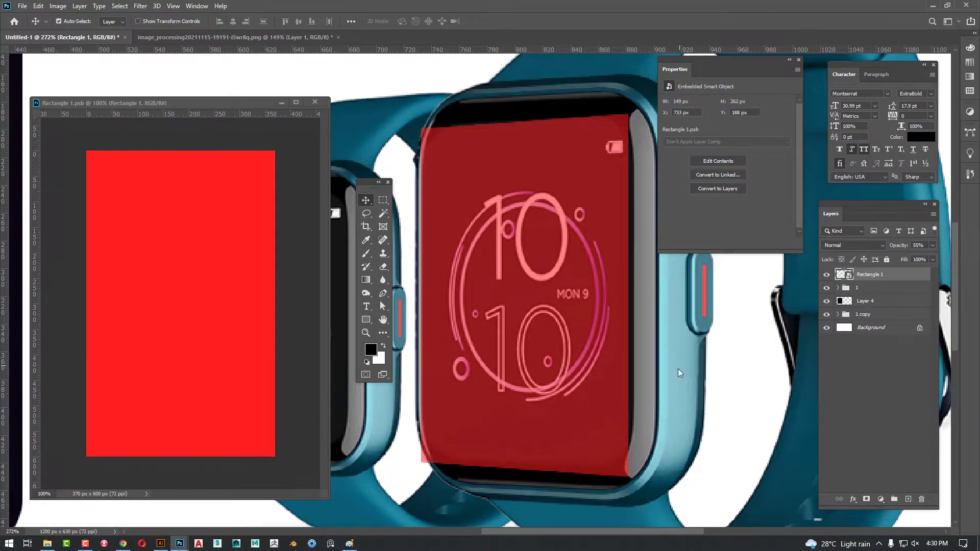
{"action": "key", "text": "Escape"}
{"action": "key", "text": "ctrl+w"}
Restore the Rectangle 1 layer's opacity to 100% and open its smart object contents for editing.
{"action": "scroll", "coordinate": [344, 317], "scroll_direction": "down", "scroll_amount": 2}
{"action": "scroll", "coordinate": [345, 320], "scroll_direction": "down", "scroll_amount": 2}
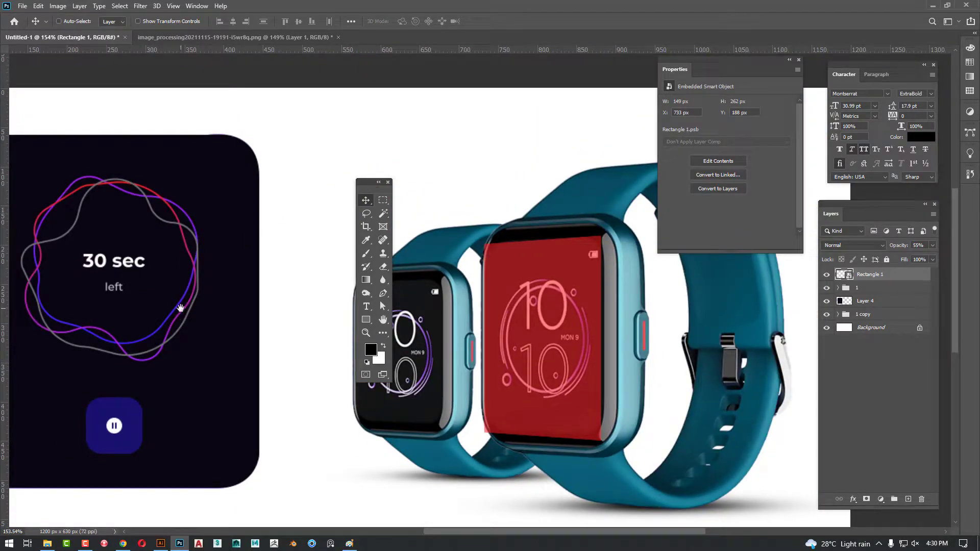
{"action": "left_click_drag", "start_coordinate": [181, 308], "coordinate": [195, 301]}
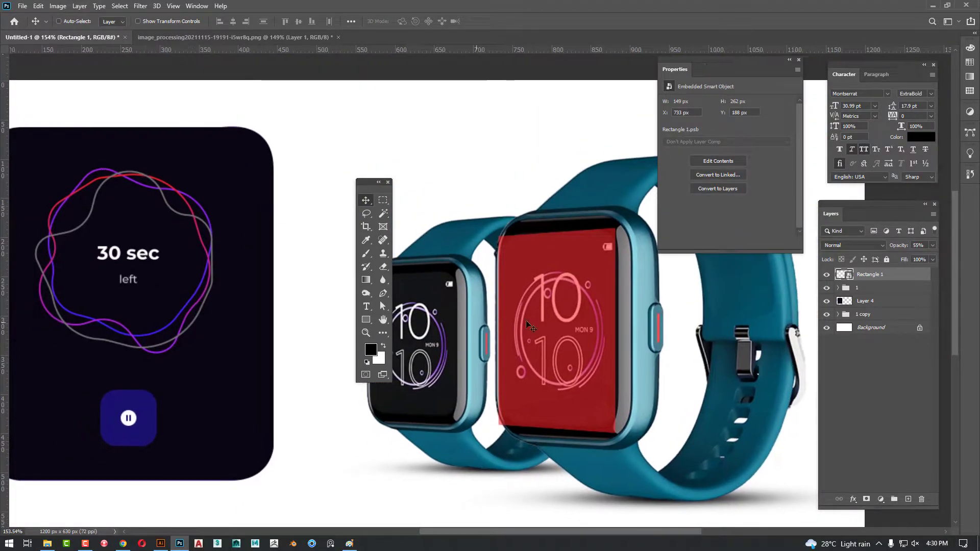
{"action": "left_click_drag", "start_coordinate": [896, 246], "coordinate": [952, 247]}
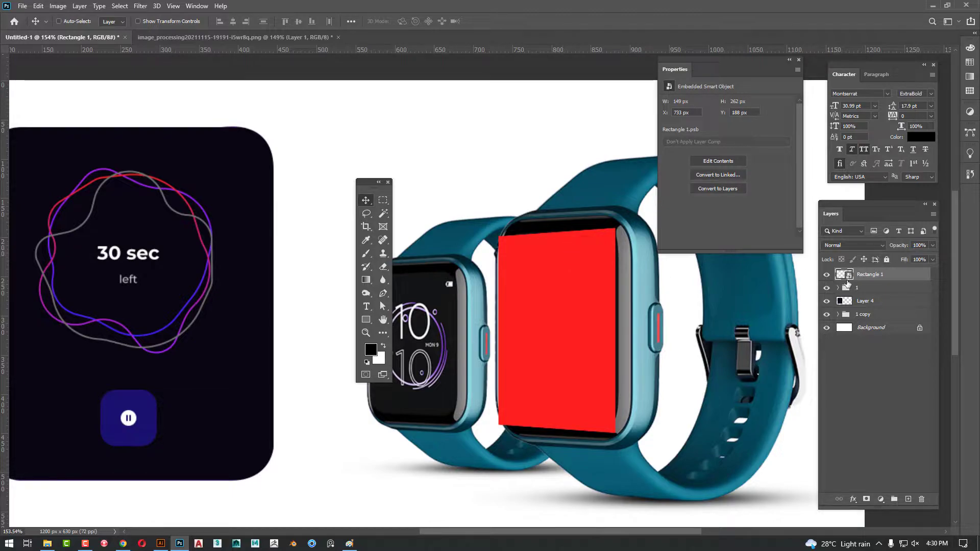
{"action": "double_click", "coordinate": [850, 276]}
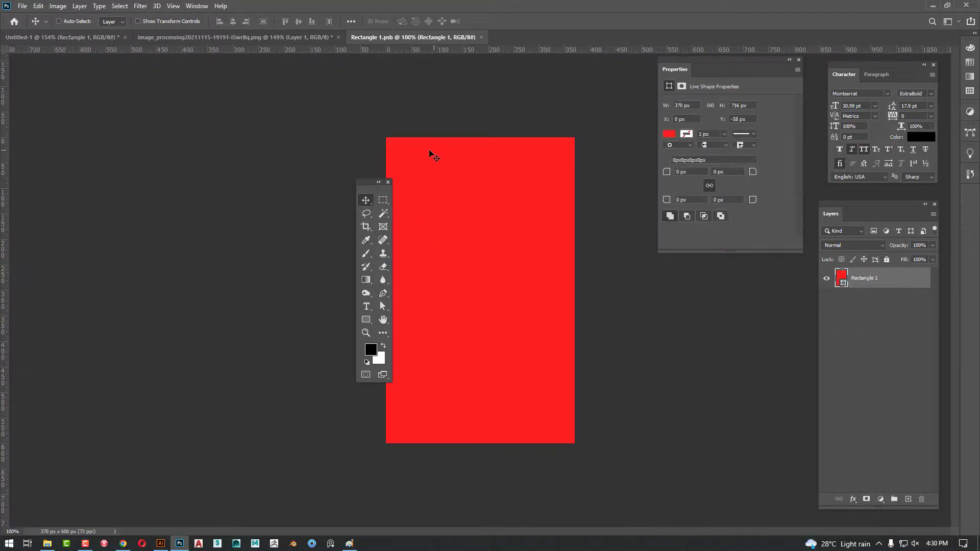
Close the source image containing the watch interfaces without saving its changes.
{"action": "left_click", "coordinate": [247, 38]}
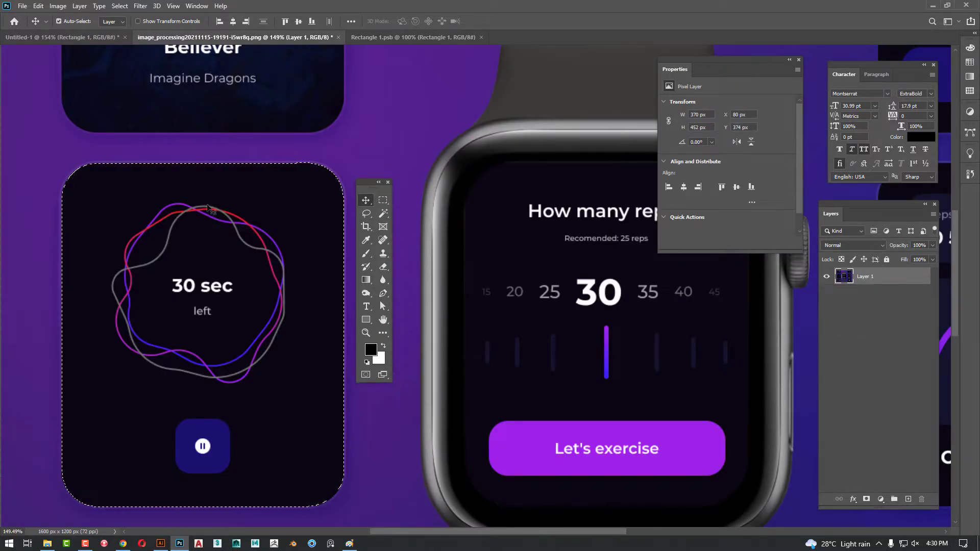
{"action": "key", "text": "ctrl+w"}
{"action": "key", "text": "Right"}
{"action": "key", "text": "Return"}
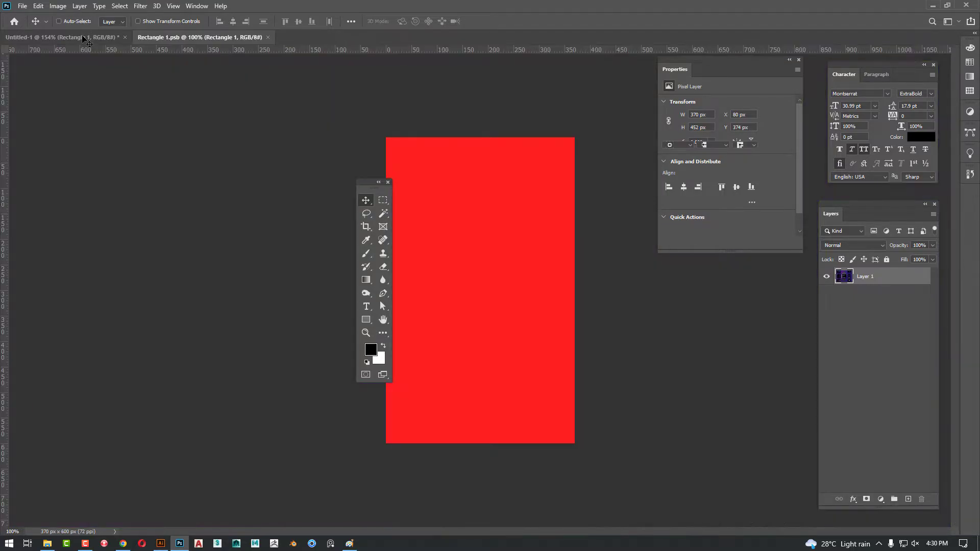
Copy the "30 sec left" interface from the Untitled-1 post into the Rectangle 1 smart object and centre it over the red rectangle.
{"action": "left_click", "coordinate": [84, 37]}
{"action": "left_click", "coordinate": [218, 168], "text": "ctrl"}
{"action": "left_click_drag", "start_coordinate": [218, 168], "coordinate": [445, 217]}
{"action": "left_click_drag", "start_coordinate": [521, 293], "coordinate": [551, 361]}
Float the smart object window beside the front watch, move the toolbox aside, and save the smart object to update the post.
{"action": "left_click_drag", "start_coordinate": [374, 182], "coordinate": [38, 178]}
{"action": "left_click_drag", "start_coordinate": [187, 38], "coordinate": [153, 84]}
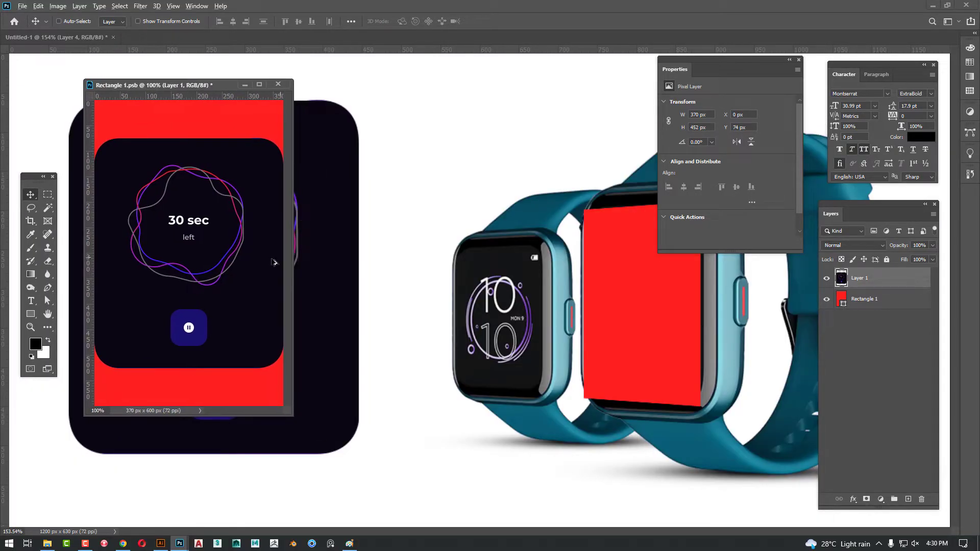
{"action": "scroll", "coordinate": [259, 261], "scroll_direction": "down", "scroll_amount": 3}
{"action": "key", "text": "ctrl+s"}
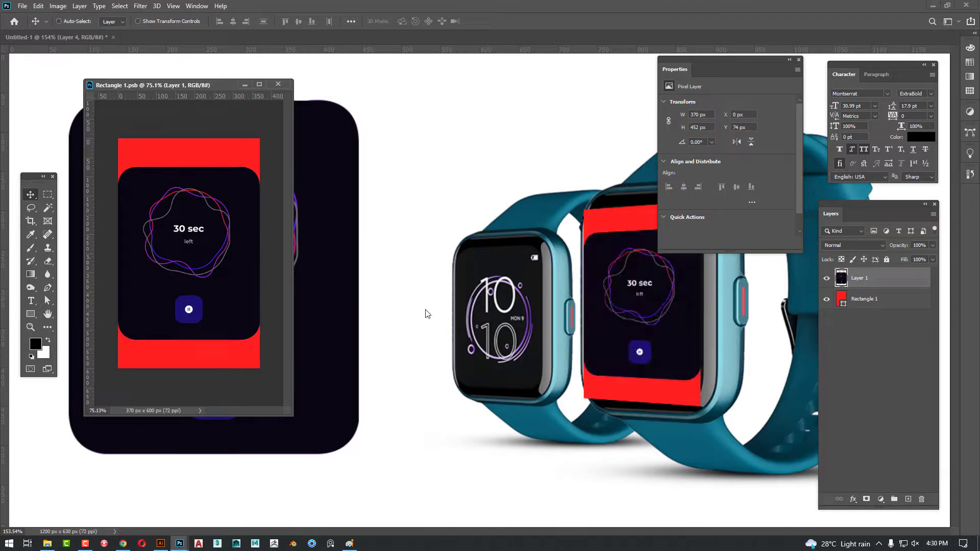
Enlarge the interface from its centre to about 502 x 613 px, covering the red rectangle, and save the smart object.
{"action": "left_click", "coordinate": [693, 349]}
{"action": "scroll", "coordinate": [663, 326], "scroll_direction": "right", "scroll_amount": 3}
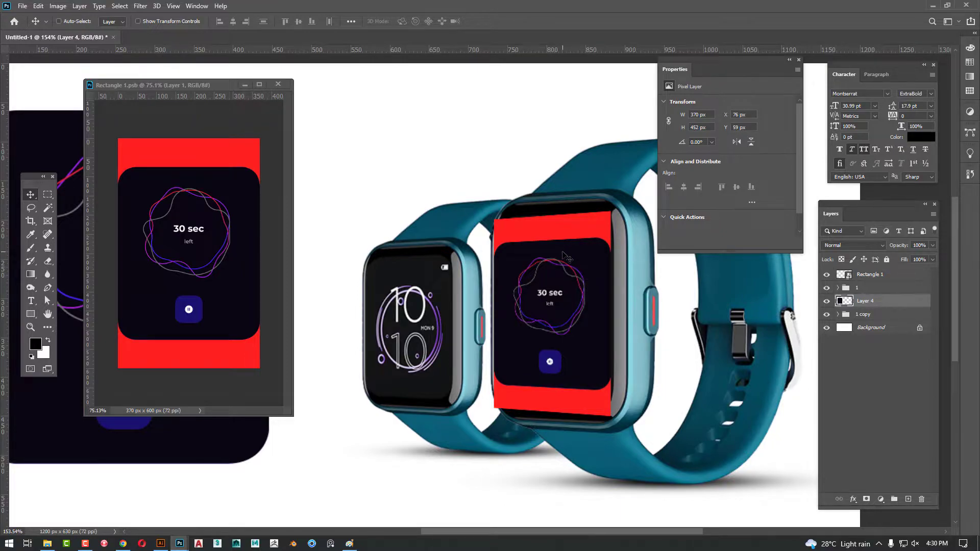
{"action": "left_click", "coordinate": [185, 274]}
{"action": "key", "text": "ctrl+t"}
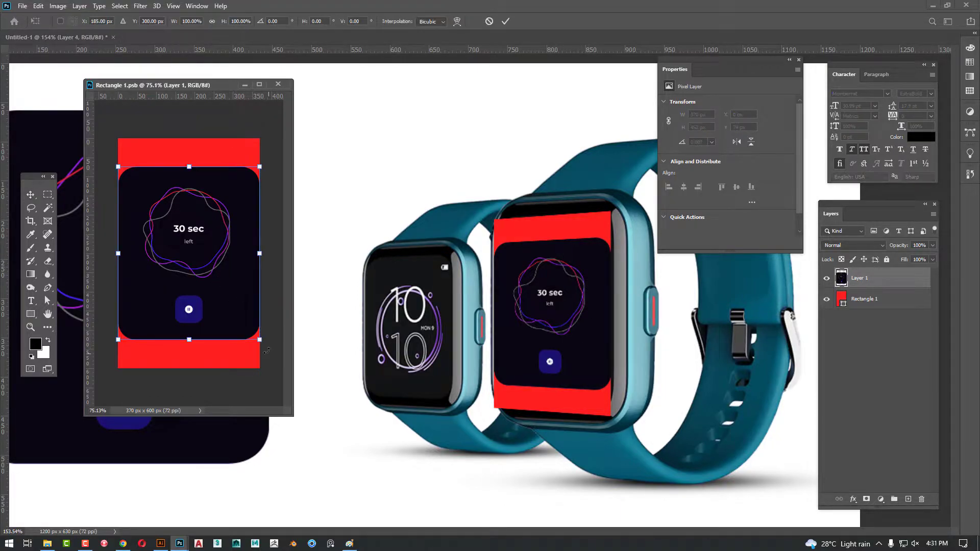
{"action": "left_click_drag", "start_coordinate": [260, 340], "coordinate": [289, 369]}
{"action": "key", "text": "Return"}
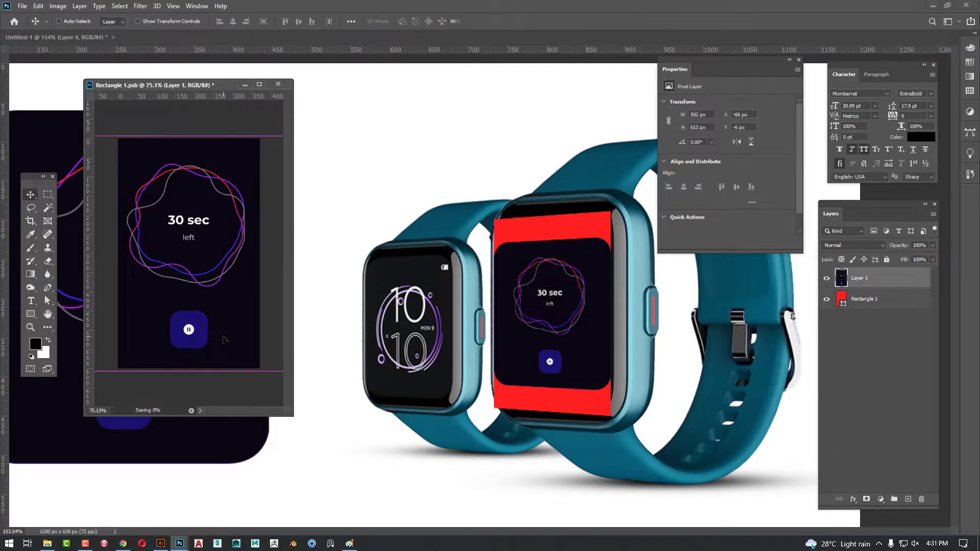
{"action": "key", "text": "ctrl+s"}
{"action": "key", "text": "ctrl+1"}
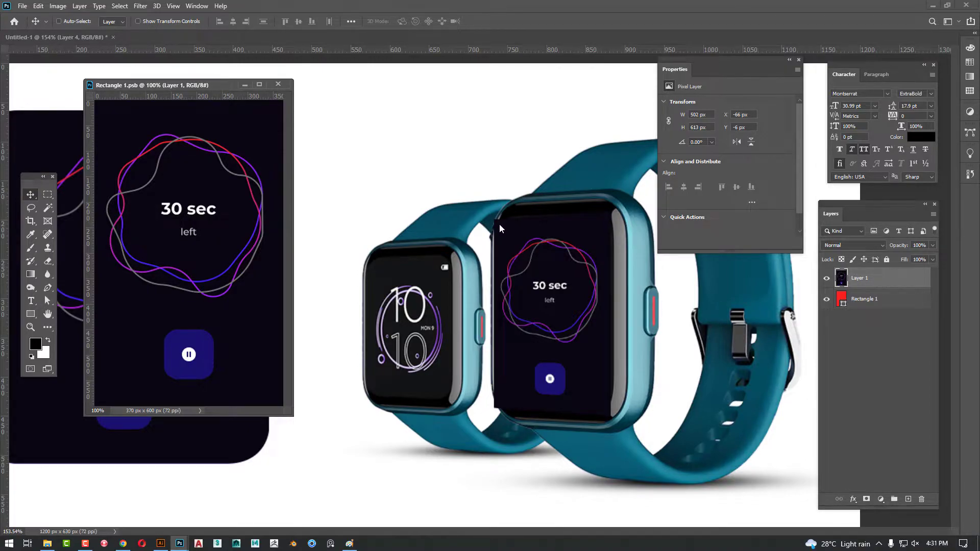
Hide the Rectangle 1 layer in the post to expose the front watch's original screen.
{"action": "scroll", "coordinate": [608, 233], "scroll_direction": "up", "scroll_amount": 3}
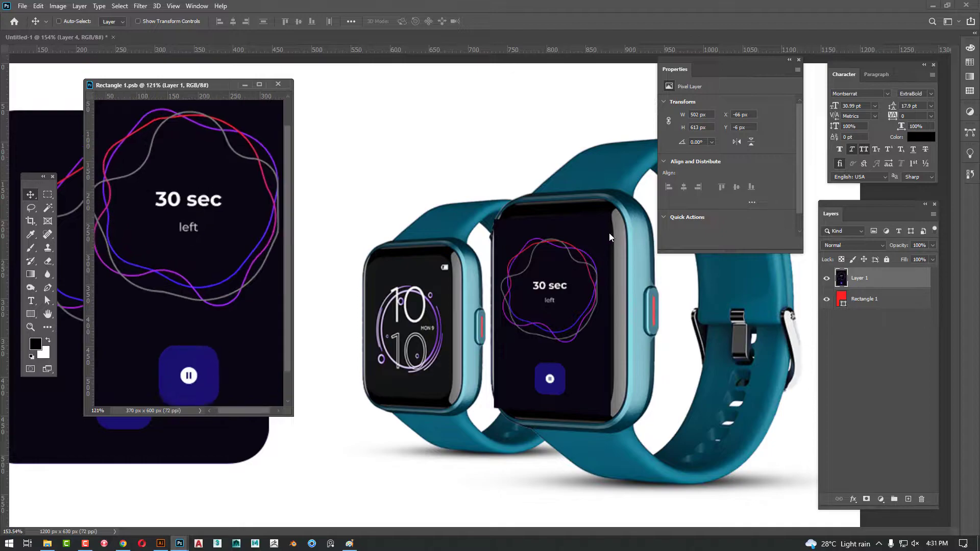
{"action": "scroll", "coordinate": [255, 226], "scroll_direction": "down", "scroll_amount": 4}
{"action": "left_click", "coordinate": [550, 284]}
{"action": "scroll", "coordinate": [549, 284], "scroll_direction": "up", "scroll_amount": 5}
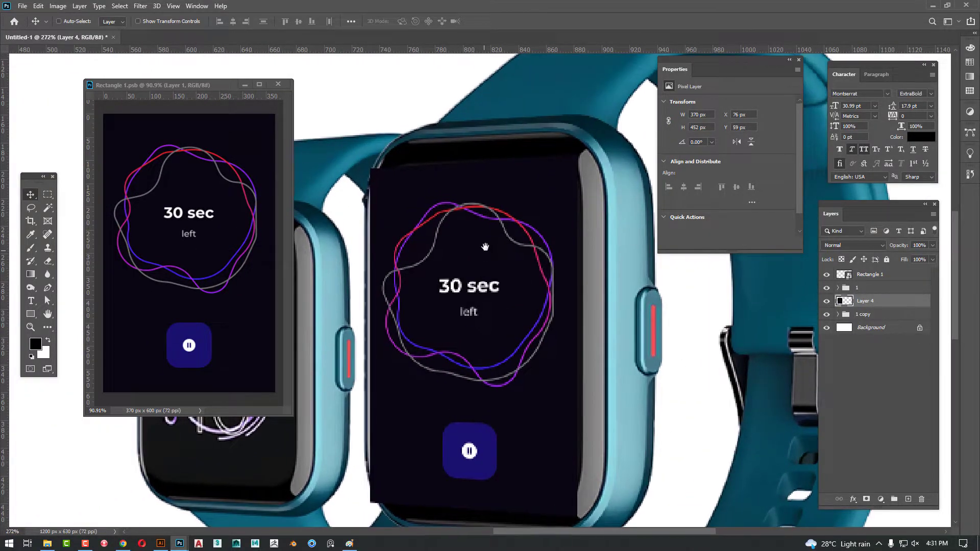
{"action": "left_click_drag", "start_coordinate": [485, 246], "coordinate": [488, 235]}
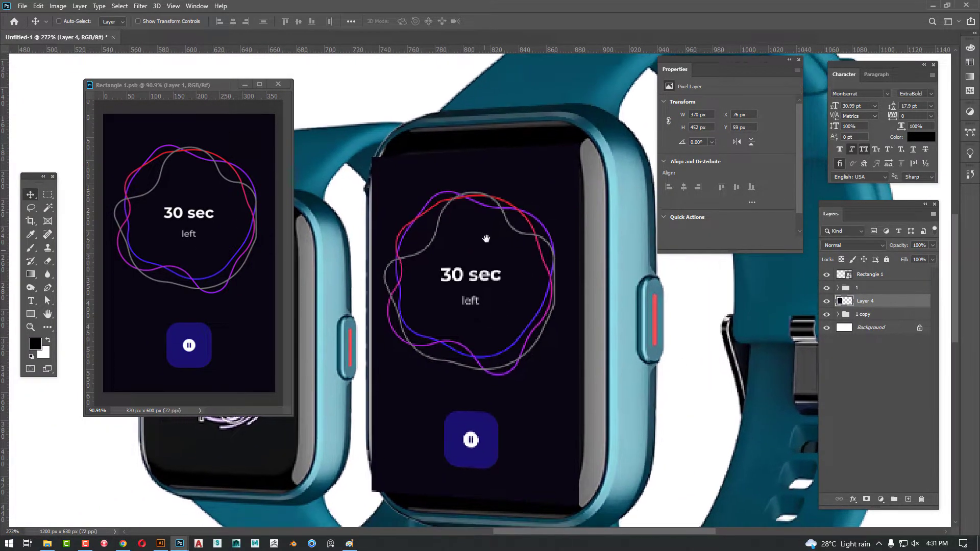
{"action": "left_click", "coordinate": [428, 190], "text": "ctrl"}
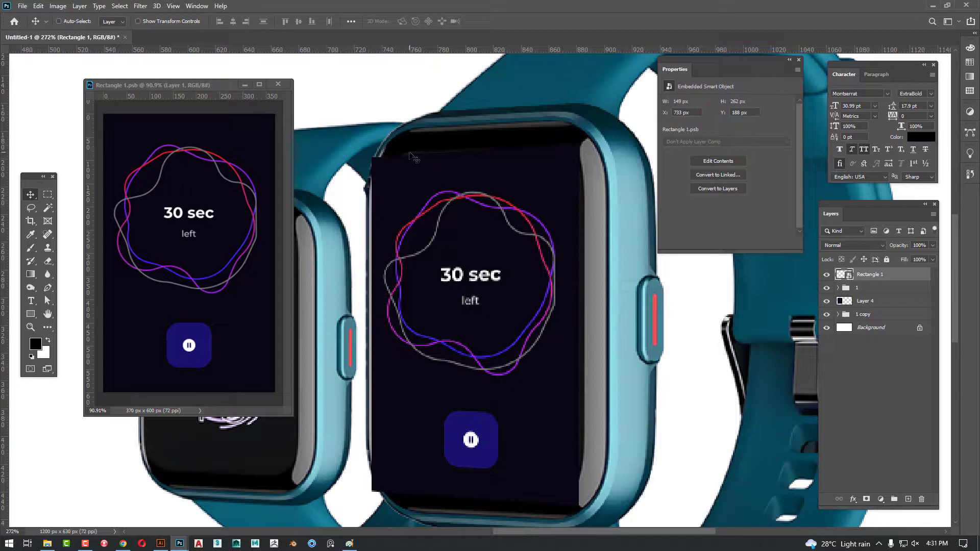
{"action": "left_click", "coordinate": [826, 275]}
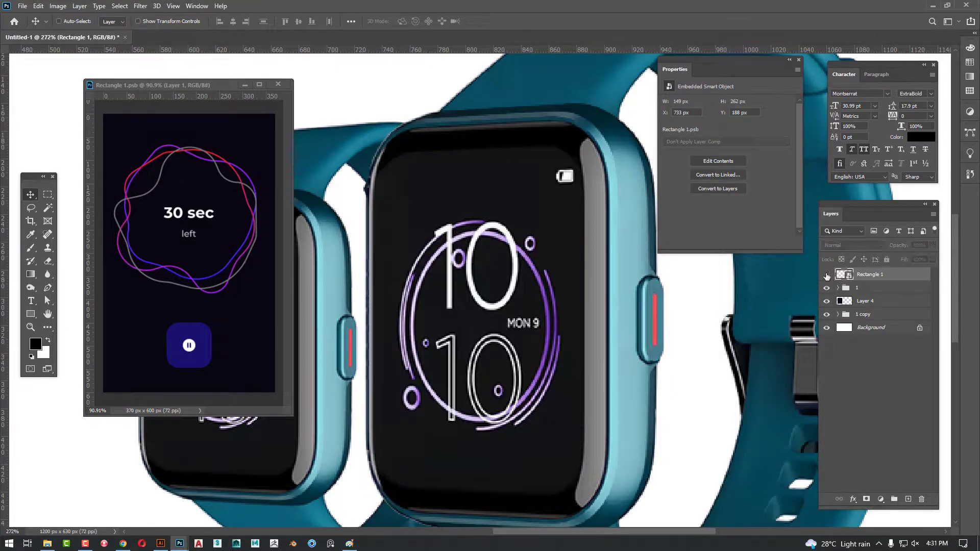
{"action": "left_click_drag", "start_coordinate": [519, 257], "coordinate": [489, 248]}
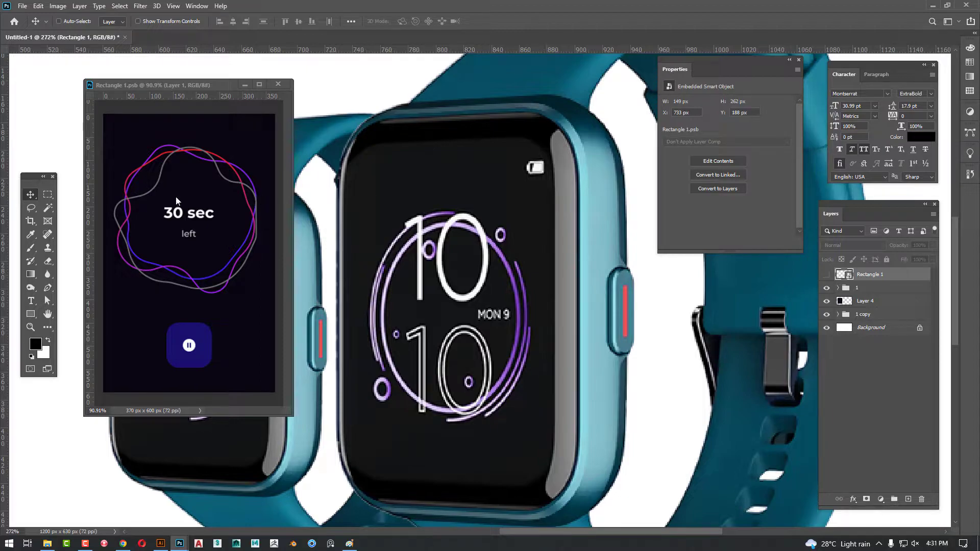
Start a Pen tool path on the front watch's screen, curving around its upper-right corner, with the smart object window moved aside.
{"action": "left_click", "coordinate": [45, 289]}
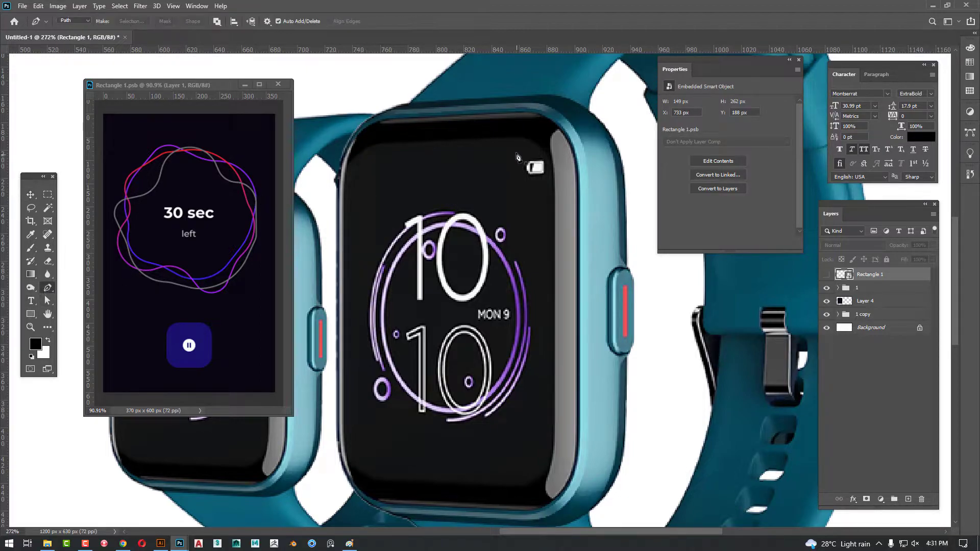
{"action": "scroll", "coordinate": [516, 151], "scroll_direction": "up", "scroll_amount": 4}
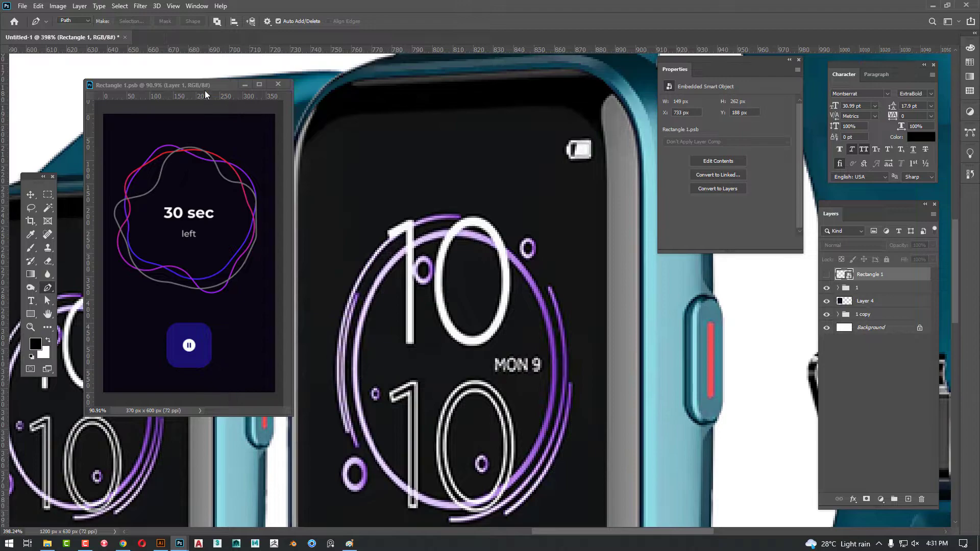
{"action": "left_click_drag", "start_coordinate": [131, 87], "coordinate": [57, 86]}
{"action": "left_click", "coordinate": [507, 128]}
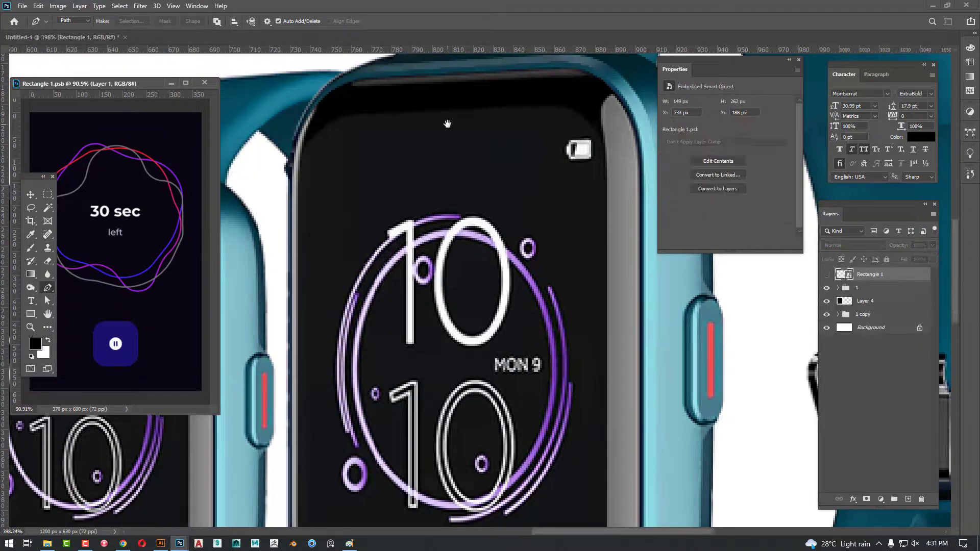
{"action": "left_click", "coordinate": [528, 109]}
{"action": "left_click_drag", "start_coordinate": [582, 161], "coordinate": [591, 210]}
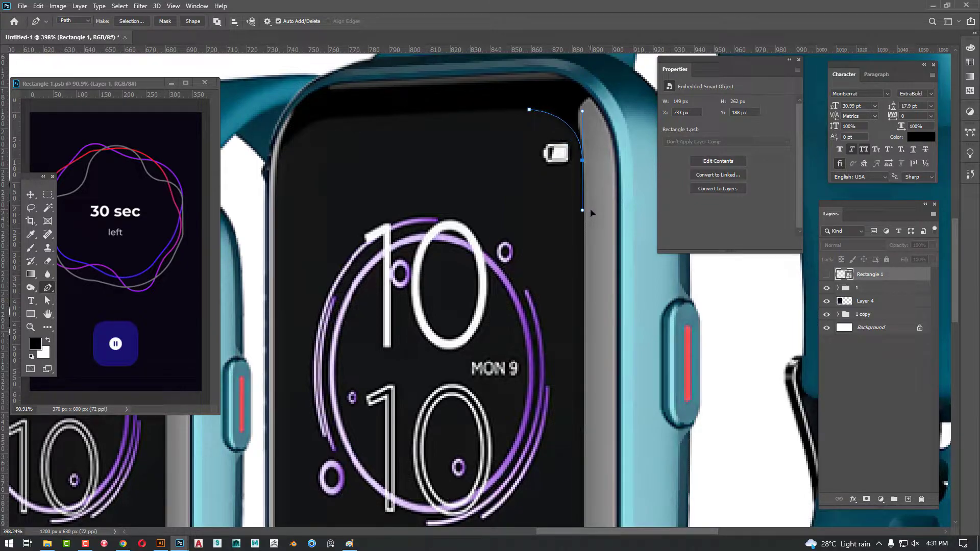
Extend the path down the screen's right edge, around the lower-right corner, and along the bottom edge.
{"action": "left_click_drag", "start_coordinate": [612, 270], "coordinate": [606, 188]}
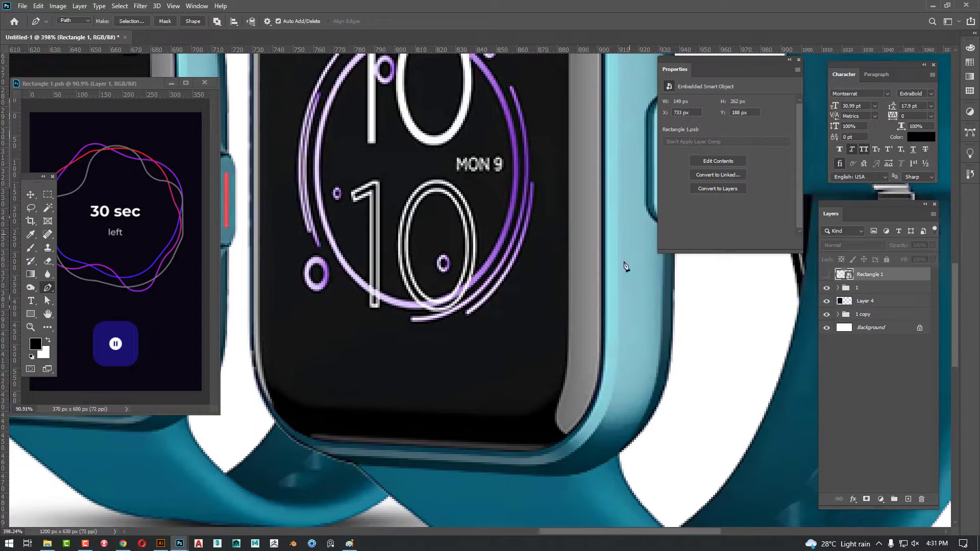
{"action": "left_click", "coordinate": [567, 356]}
{"action": "left_click_drag", "start_coordinate": [504, 417], "coordinate": [475, 385]}
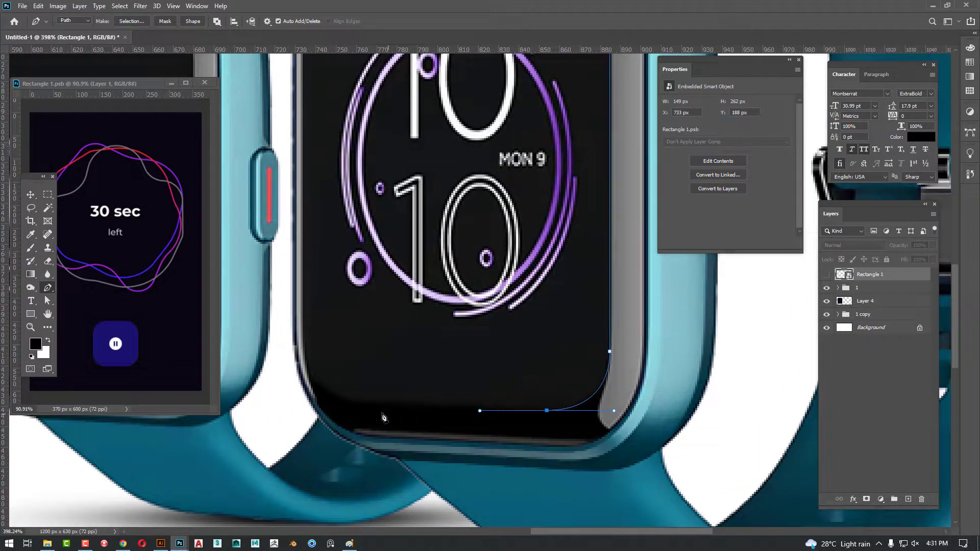
{"action": "left_click", "coordinate": [356, 403]}
{"action": "left_click_drag", "start_coordinate": [480, 410], "coordinate": [482, 410]}
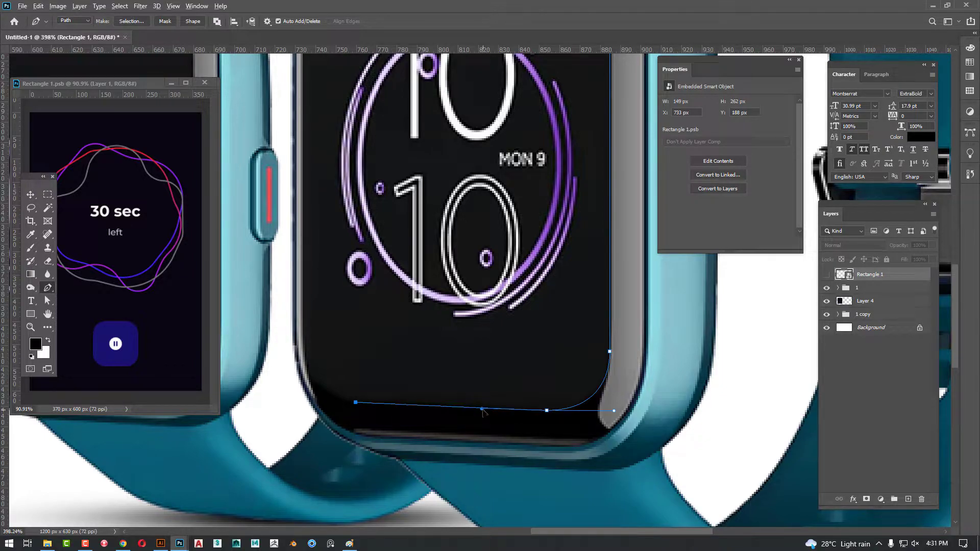
Curve the path around the screen's lower-left corner and refine the anchor points where it meets the bottom edge.
{"action": "left_click_drag", "start_coordinate": [350, 376], "coordinate": [362, 387]}
{"action": "left_click_drag", "start_coordinate": [316, 334], "coordinate": [315, 252]}
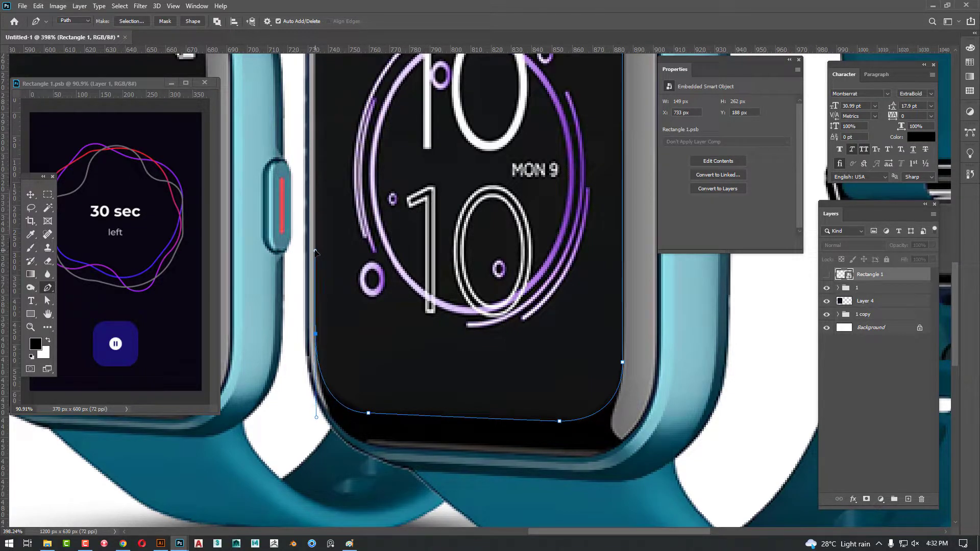
{"action": "left_click", "coordinate": [364, 414]}
{"action": "left_click_drag", "start_coordinate": [369, 413], "coordinate": [356, 412]}
{"action": "scroll", "coordinate": [345, 357], "scroll_direction": "up", "scroll_amount": 1}
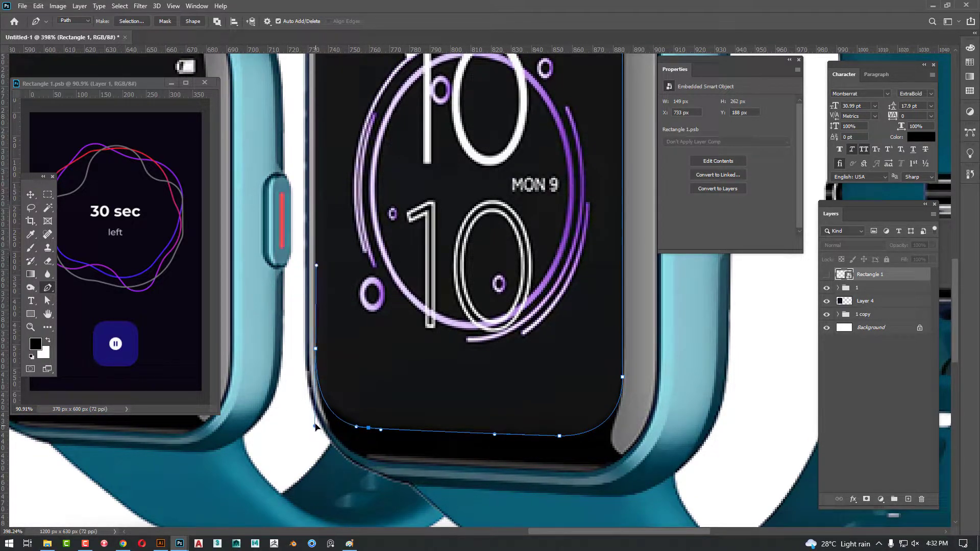
Continue the path up the screen's left edge and curve it around the upper-left corner.
{"action": "scroll", "coordinate": [352, 380], "scroll_direction": "up", "scroll_amount": 5}
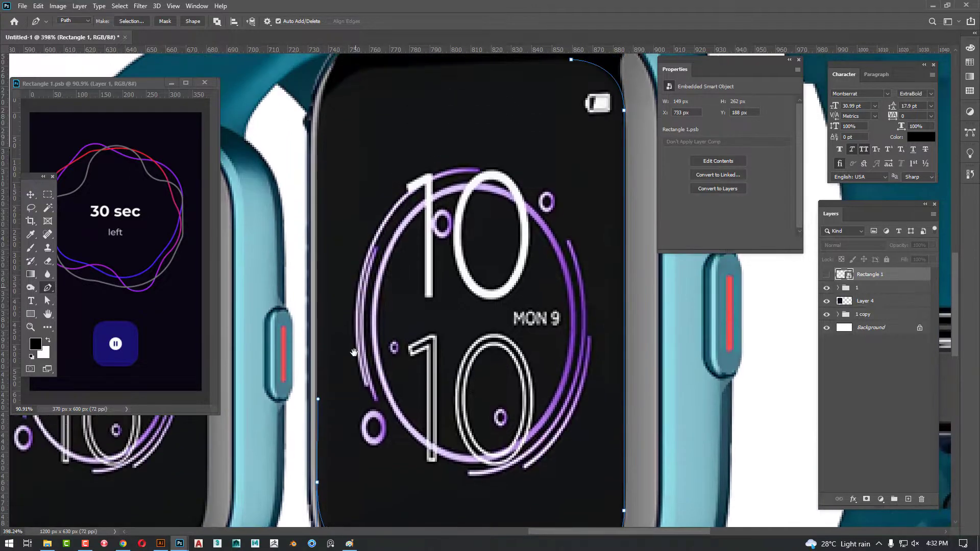
{"action": "left_click", "coordinate": [319, 161]}
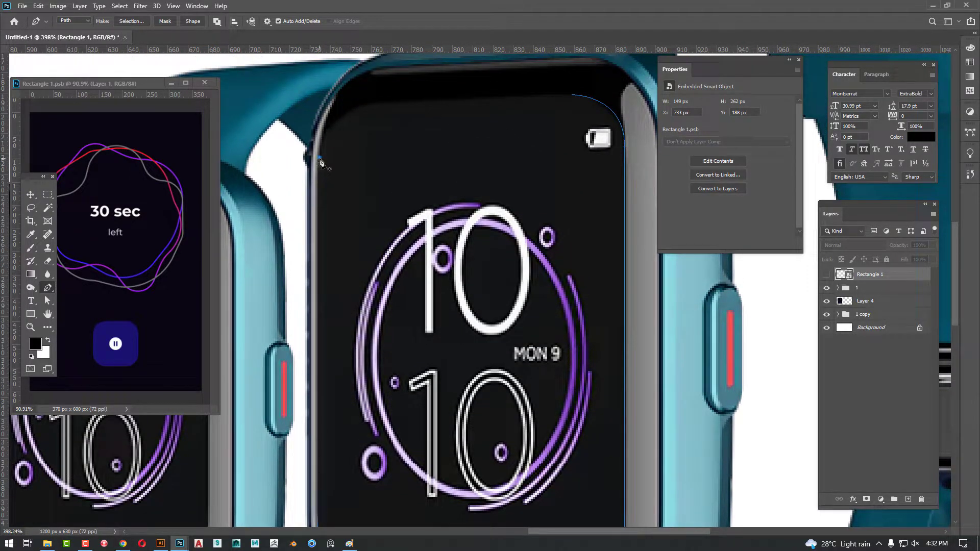
{"action": "scroll", "coordinate": [321, 163], "scroll_direction": "down", "scroll_amount": 2}
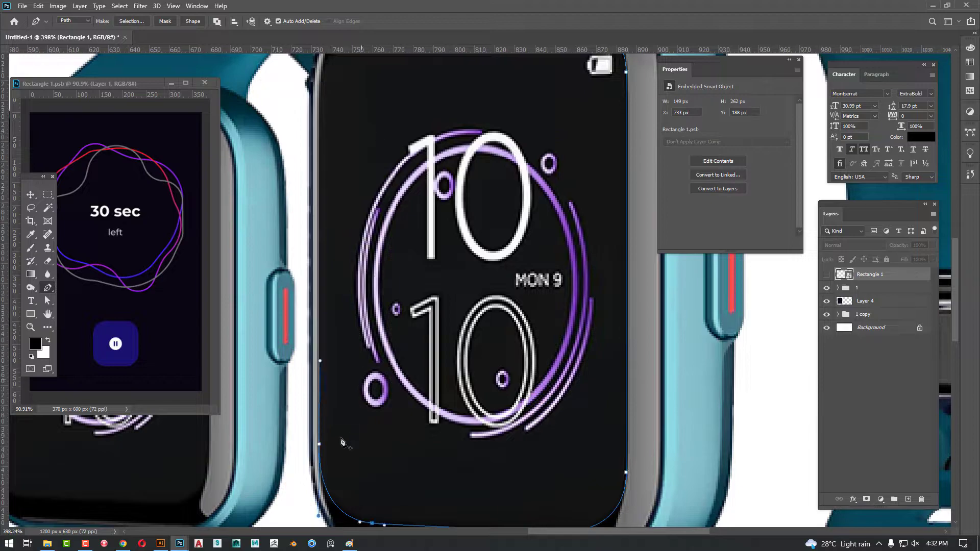
{"action": "scroll", "coordinate": [322, 306], "scroll_direction": "up", "scroll_amount": 2}
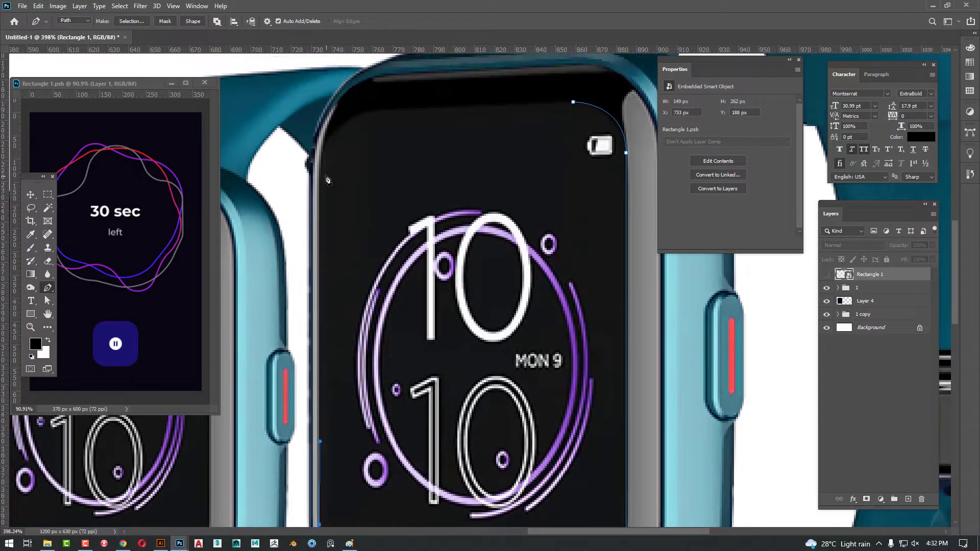
{"action": "scroll", "coordinate": [347, 168], "scroll_direction": "up", "scroll_amount": 1}
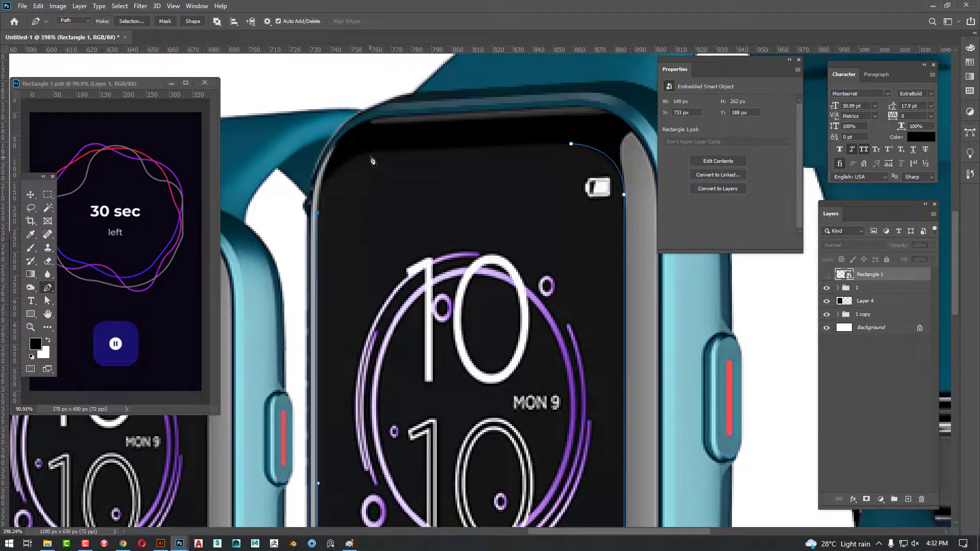
{"action": "mouse_move", "coordinate": [371, 152]}
{"action": "left_mouse_down"}
{"action": "mouse_move", "coordinate": [427, 151]}
{"action": "mouse_move", "coordinate": [376, 156]}
{"action": "left_mouse_up"}
{"action": "left_click", "coordinate": [365, 152], "text": "alt"}
{"action": "left_click_drag", "start_coordinate": [366, 155], "coordinate": [392, 173]}
{"action": "key", "text": "ctrl+z"}
{"action": "left_click", "coordinate": [376, 154], "text": "ctrl"}
Close the path along the screen's top edge at its starting anchor and adjust that joint.
{"action": "scroll", "coordinate": [376, 155], "scroll_direction": "right", "scroll_amount": 3}
{"action": "left_click", "coordinate": [348, 161]}
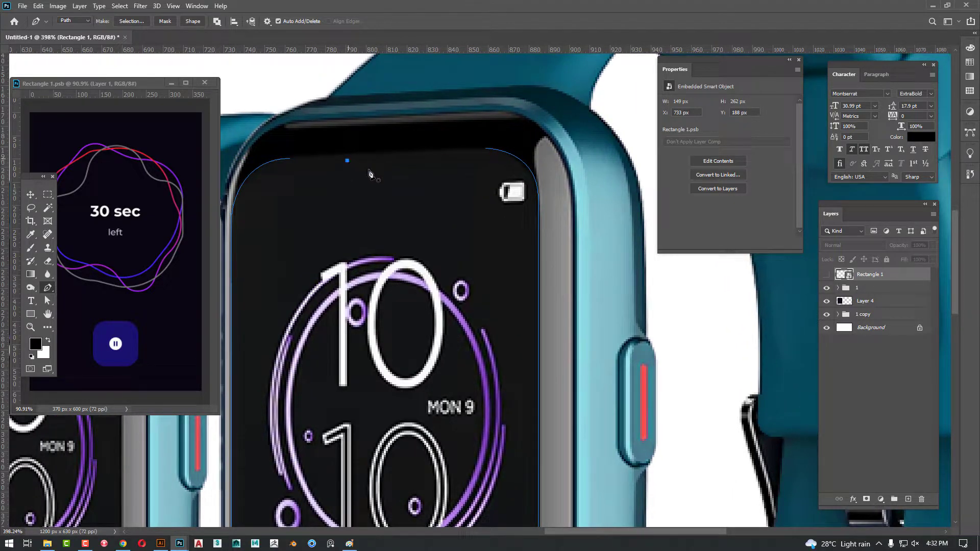
{"action": "left_click", "coordinate": [485, 149]}
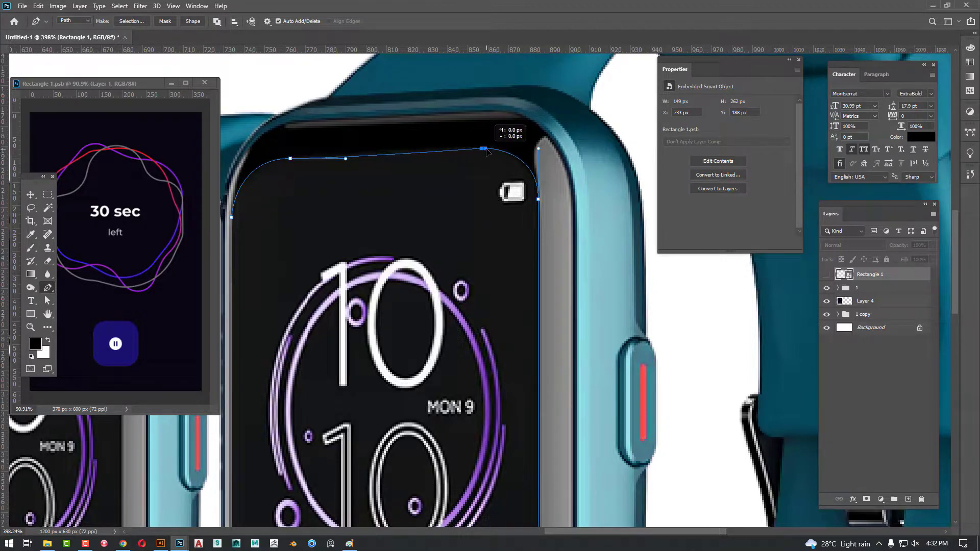
{"action": "mouse_move", "coordinate": [479, 152]}
{"action": "left_mouse_down"}
{"action": "mouse_move", "coordinate": [439, 147]}
{"action": "mouse_move", "coordinate": [485, 148]}
{"action": "left_mouse_up"}
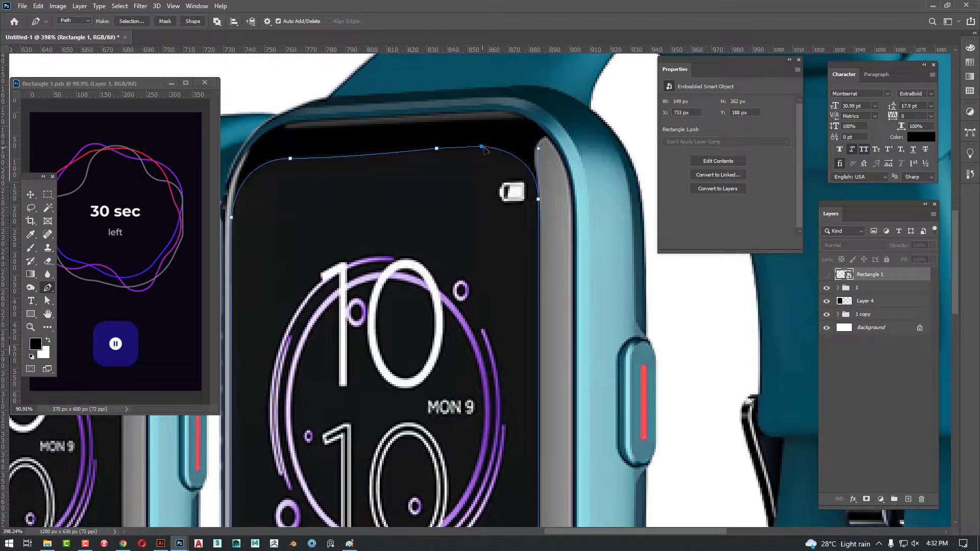
Remove the extra anchor point near the right end of the path's top edge with the Delete Anchor Point tool.
{"action": "left_click", "coordinate": [437, 149], "text": "ctrl"}
{"action": "right_click", "coordinate": [48, 289]}
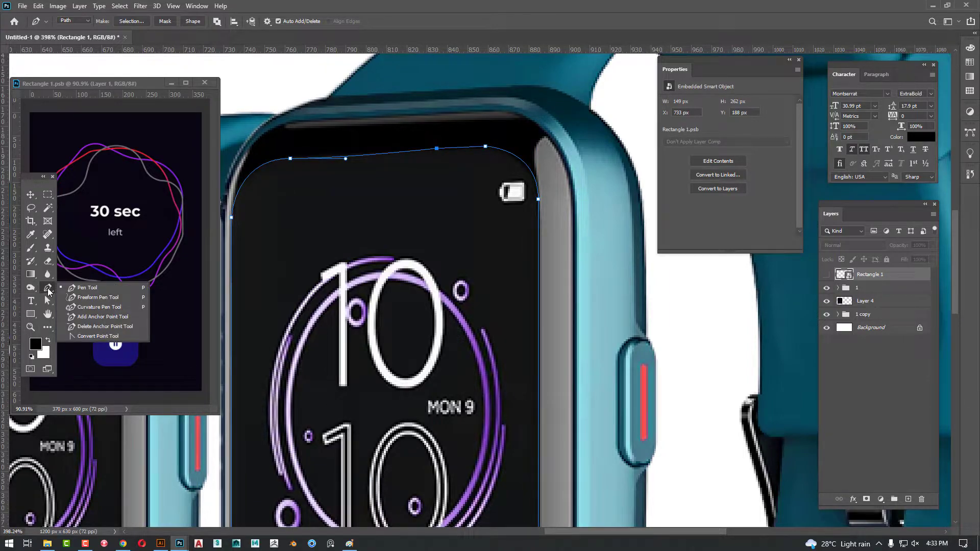
{"action": "left_click", "coordinate": [105, 327]}
{"action": "left_click", "coordinate": [437, 149]}
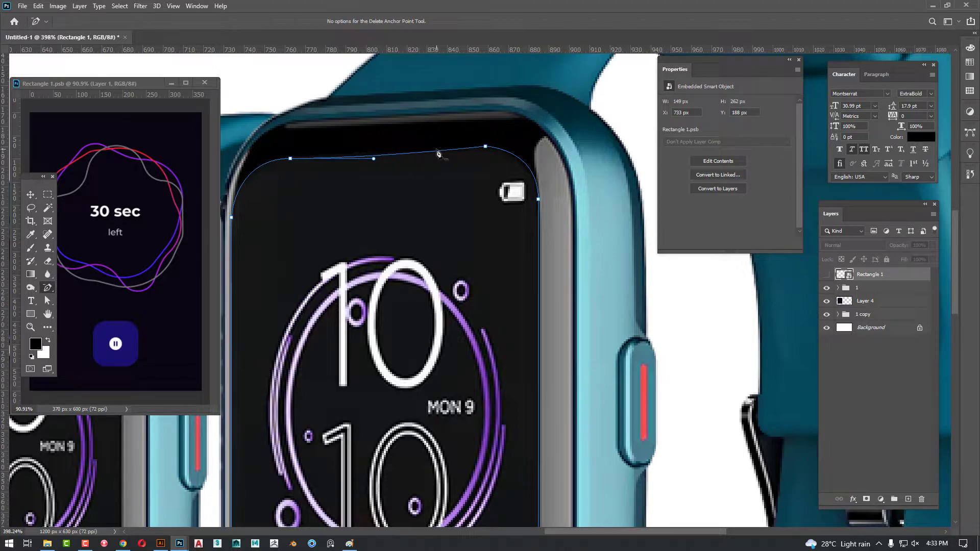
Return to the Pen tool and adjust the upper-right anchor and the upper-left anchor's handle to smooth the path's top edge.
{"action": "right_click", "coordinate": [48, 289]}
{"action": "left_click", "coordinate": [96, 285]}
{"action": "left_click_drag", "start_coordinate": [485, 148], "coordinate": [480, 157]}
{"action": "left_click_drag", "start_coordinate": [373, 159], "coordinate": [373, 153]}
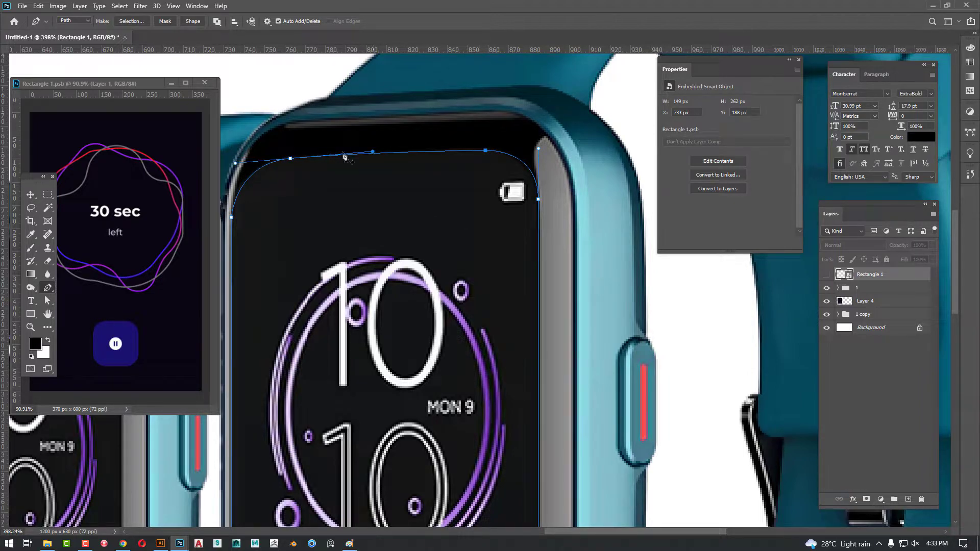
{"action": "scroll", "coordinate": [544, 233], "scroll_direction": "down", "scroll_amount": 2}
{"action": "scroll", "coordinate": [536, 190], "scroll_direction": "up", "scroll_amount": 2}
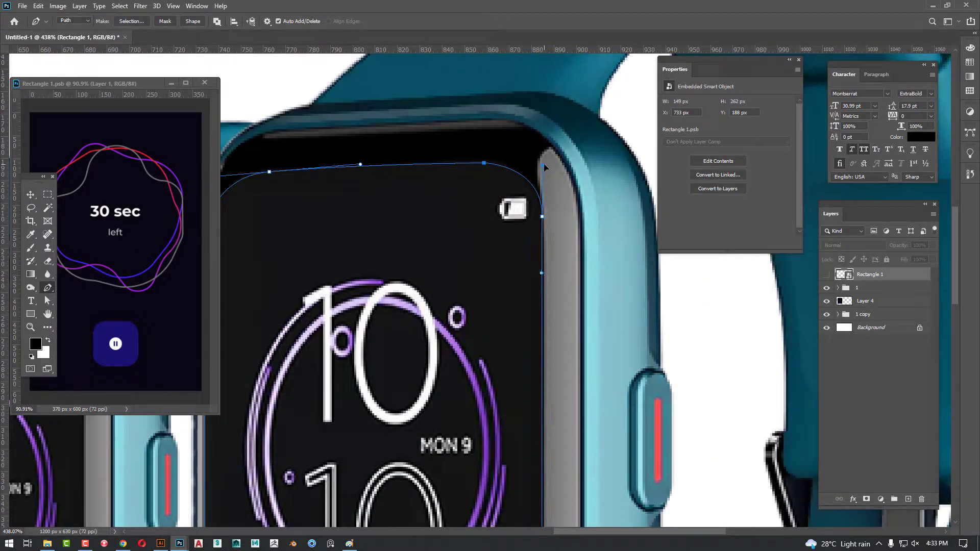
Convert the closed screen path to a selection, show the Rectangle 1 layer and mask it with that selection.
{"action": "scroll", "coordinate": [507, 249], "scroll_direction": "down", "scroll_amount": 3}
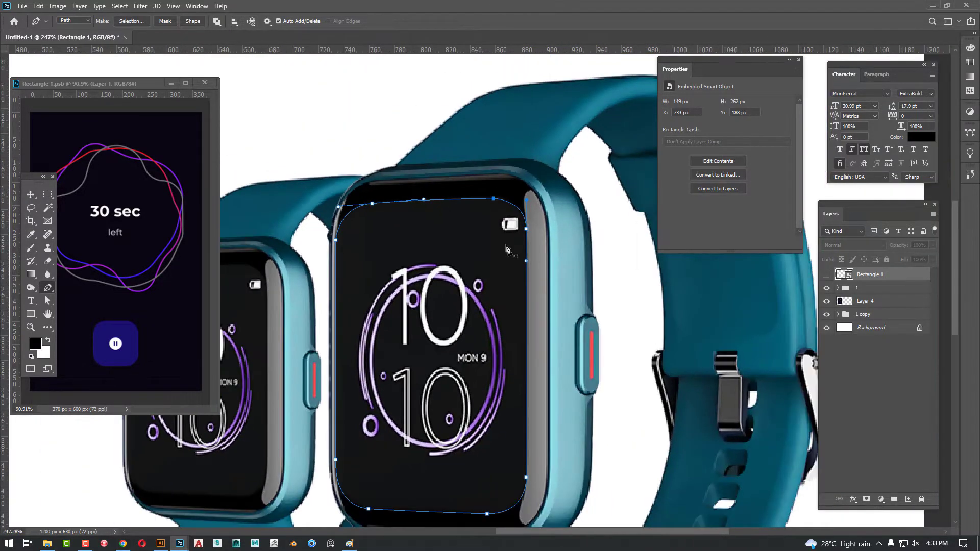
{"action": "scroll", "coordinate": [508, 255], "scroll_direction": "down", "scroll_amount": 2}
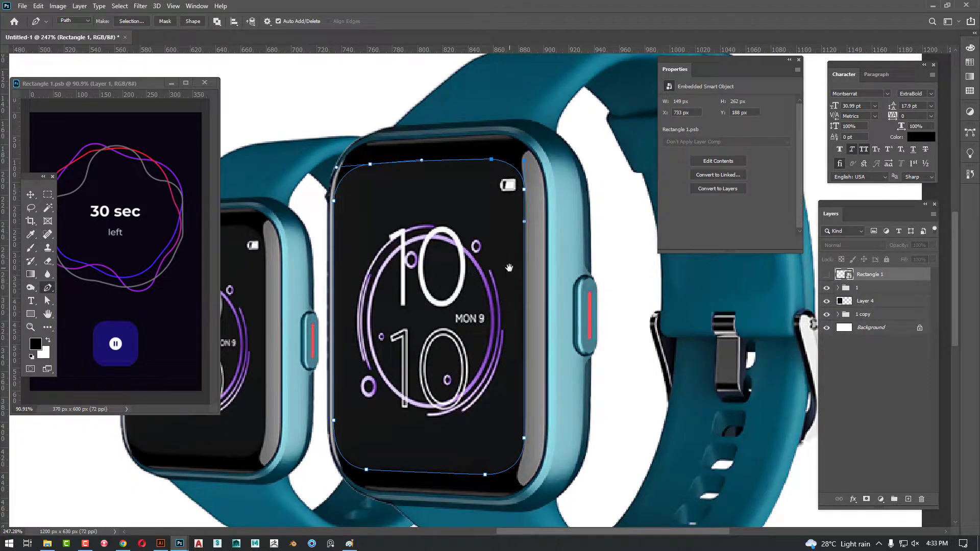
{"action": "key", "text": "ctrl+Return"}
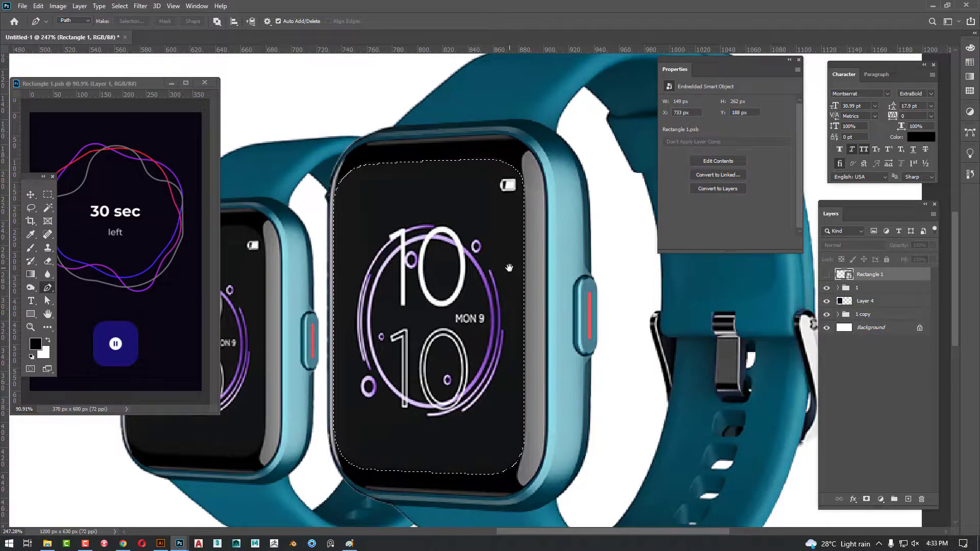
{"action": "left_click", "coordinate": [826, 275]}
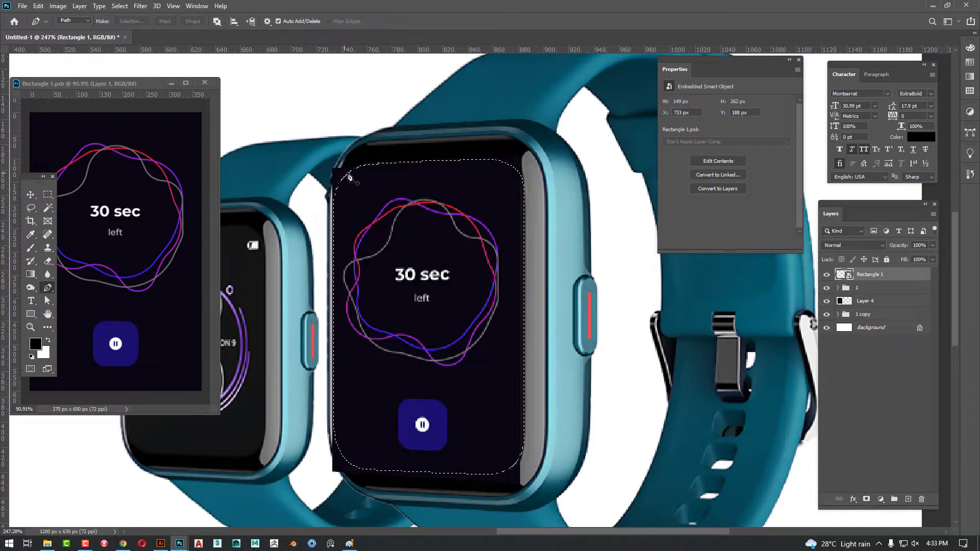
{"action": "left_click", "coordinate": [866, 499]}
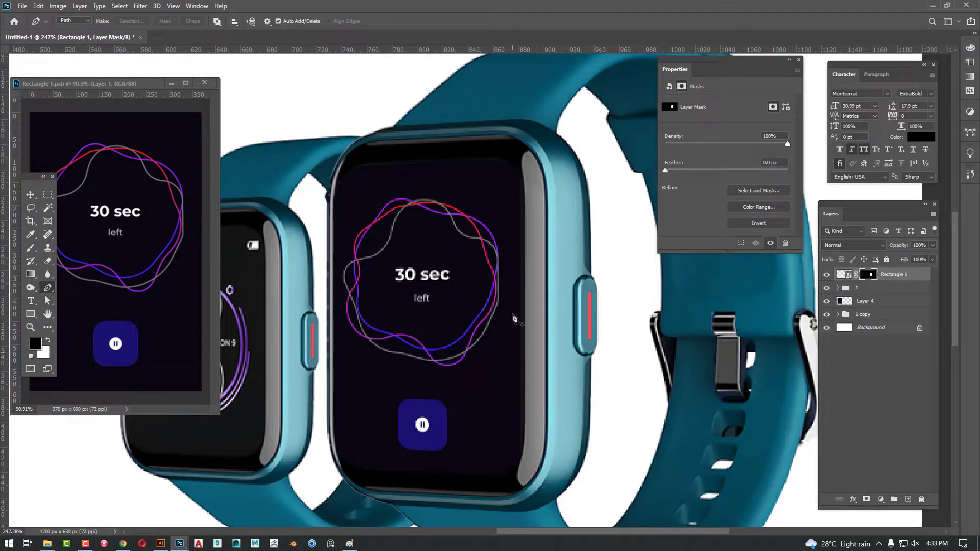
Draw a closed path around the upper part of the front watch's screen, following its top edge, and convert it to a selection.
{"action": "scroll", "coordinate": [377, 167], "scroll_direction": "up", "scroll_amount": 3}
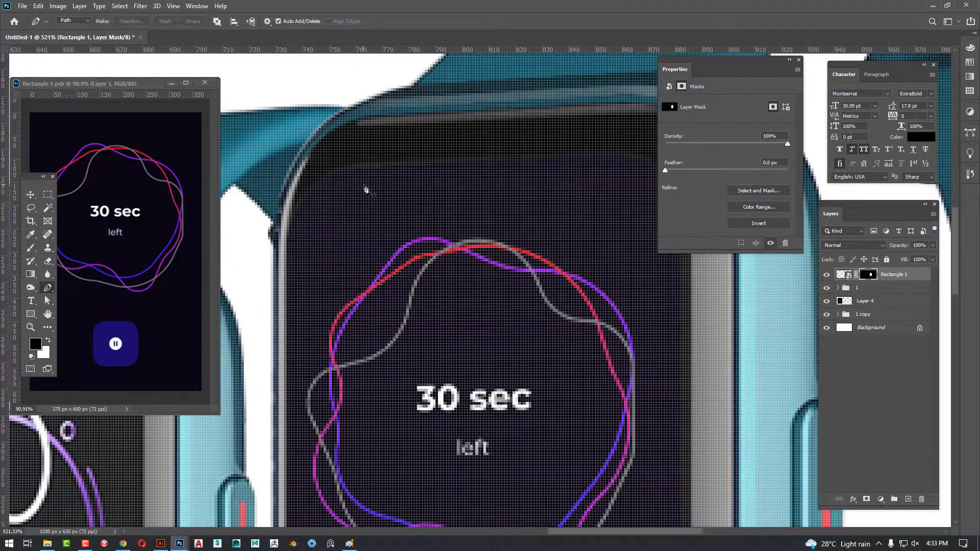
{"action": "scroll", "coordinate": [364, 191], "scroll_direction": "down", "scroll_amount": 1}
{"action": "scroll", "coordinate": [389, 187], "scroll_direction": "up", "scroll_amount": 2}
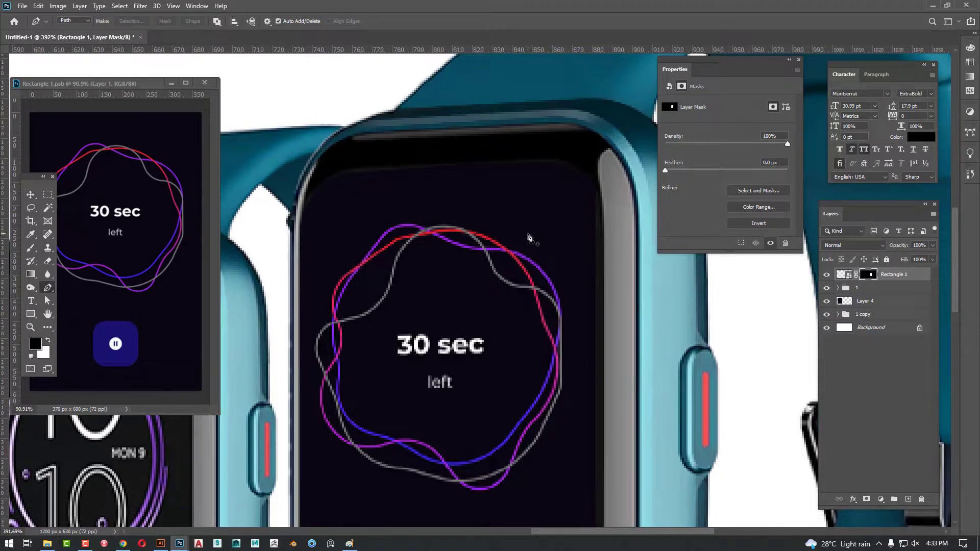
{"action": "scroll", "coordinate": [373, 171], "scroll_direction": "up", "scroll_amount": 1}
{"action": "left_click_drag", "start_coordinate": [410, 185], "coordinate": [379, 185]}
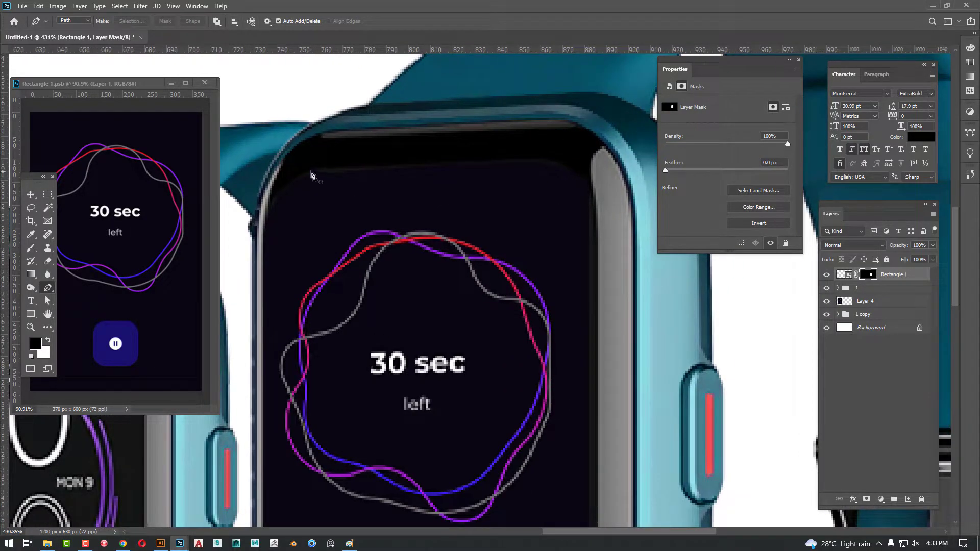
{"action": "left_click_drag", "start_coordinate": [314, 170], "coordinate": [334, 170]}
{"action": "left_click", "coordinate": [536, 157]}
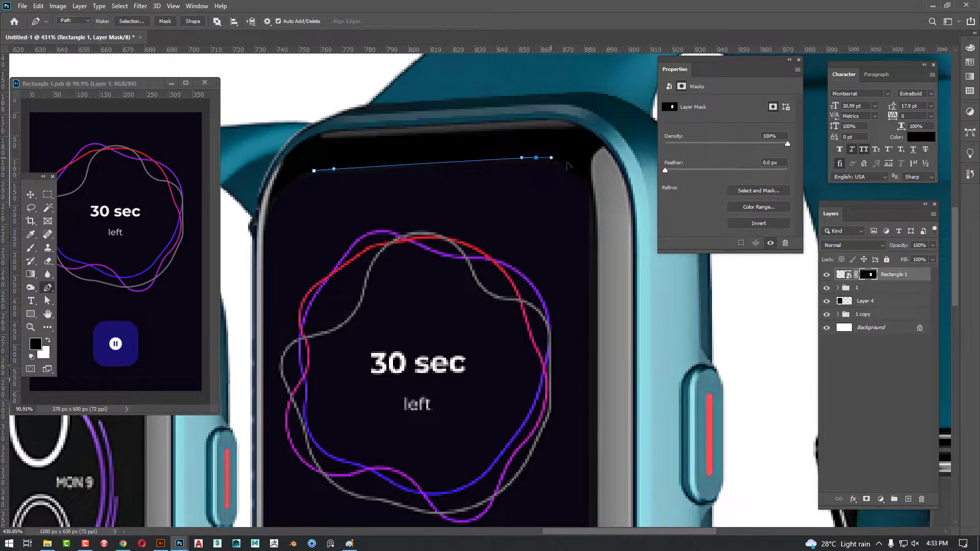
{"action": "left_click_drag", "start_coordinate": [587, 192], "coordinate": [592, 220]}
{"action": "left_click", "coordinate": [542, 243]}
{"action": "left_click", "coordinate": [375, 263]}
{"action": "left_click", "coordinate": [314, 254]}
{"action": "left_click", "coordinate": [272, 232]}
{"action": "left_click", "coordinate": [268, 215]}
{"action": "left_click_drag", "start_coordinate": [314, 171], "coordinate": [356, 166]}
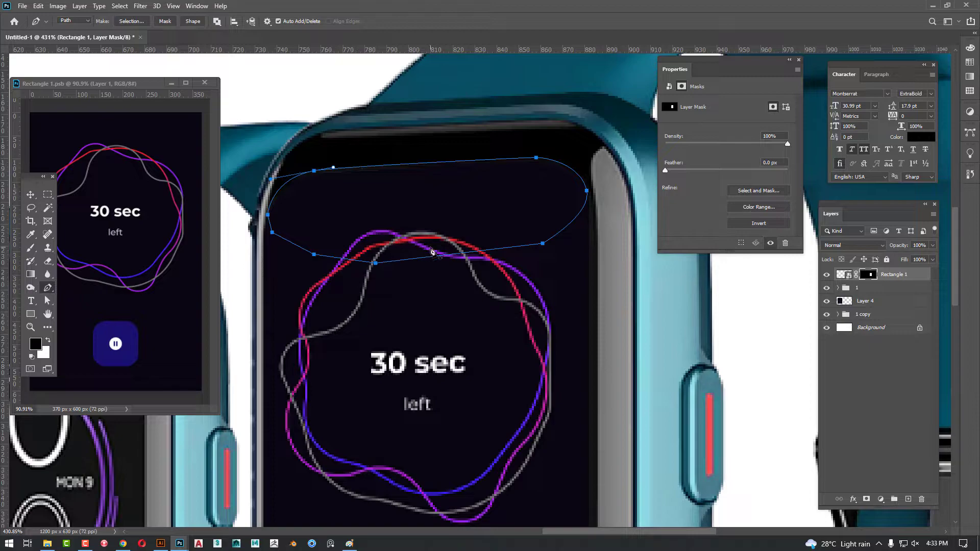
{"action": "key", "text": "ctrl+Return"}
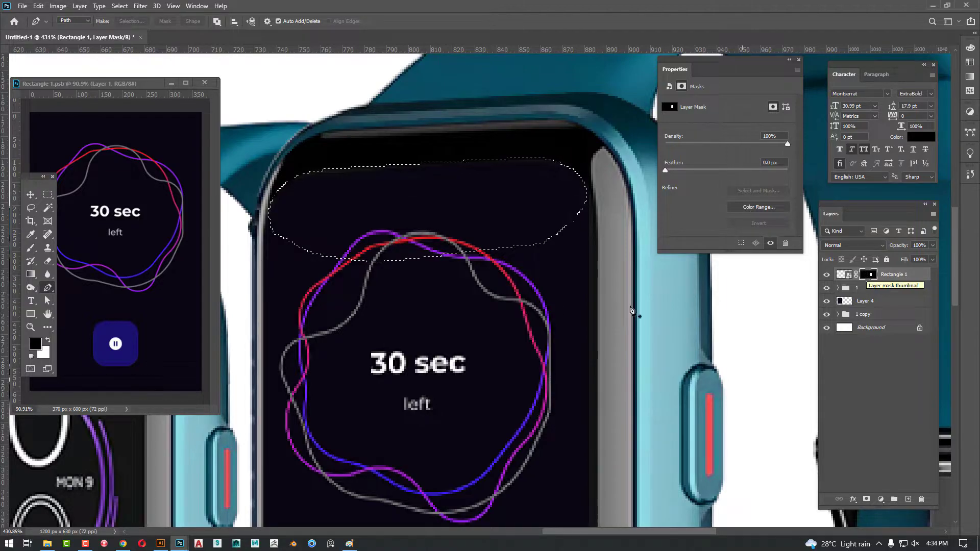
Brush white inside the selected upper screen area on Rectangle 1's layer mask.
{"action": "key", "text": "b"}
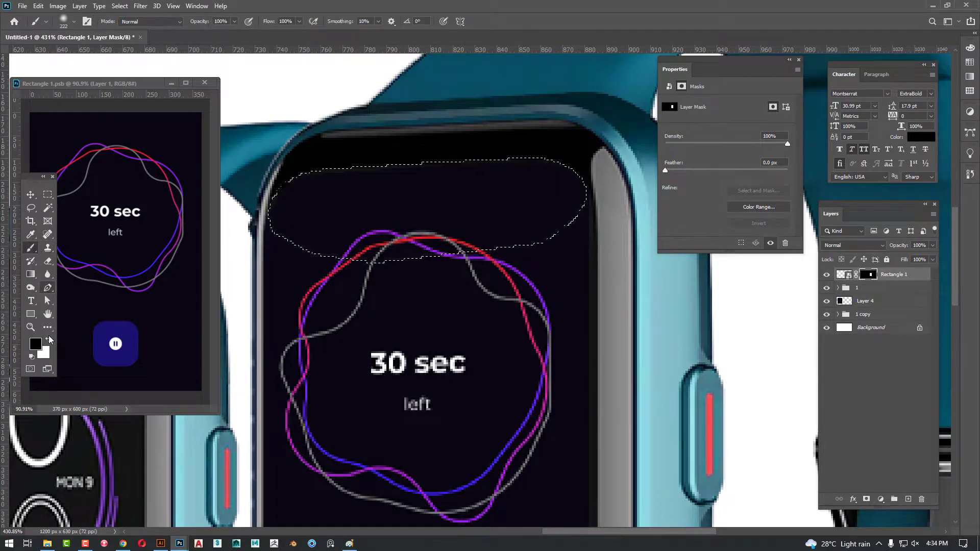
{"action": "key", "text": "x"}
{"action": "left_click_drag", "start_coordinate": [375, 236], "coordinate": [268, 243]}
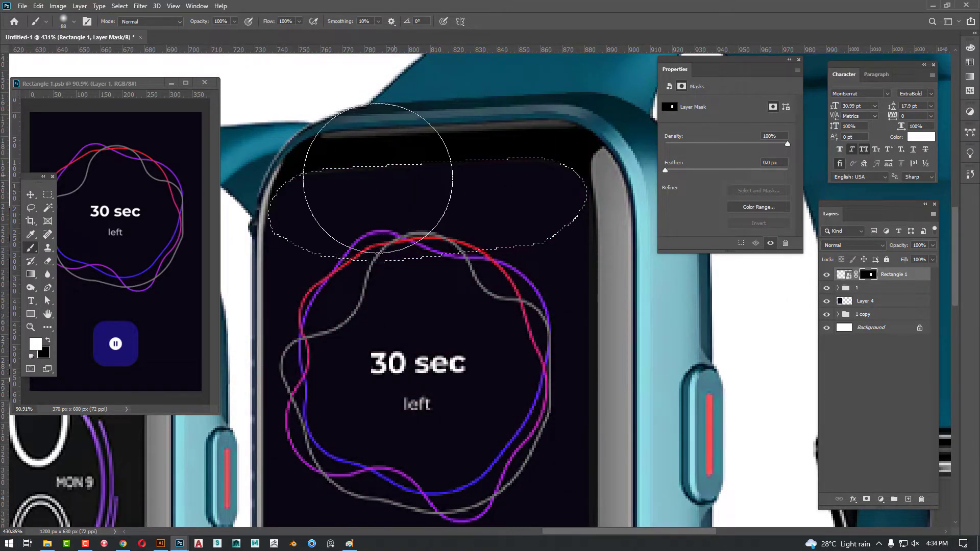
Try brushing black inside the selection on Rectangle 1's mask, undo the stroke and clear the selection.
{"action": "key", "text": "x"}
{"action": "mouse_move", "coordinate": [297, 192]}
{"action": "left_mouse_down"}
{"action": "mouse_move", "coordinate": [503, 164]}
{"action": "mouse_move", "coordinate": [558, 197]}
{"action": "mouse_move", "coordinate": [526, 218]}
{"action": "mouse_move", "coordinate": [434, 407]}
{"action": "left_mouse_up"}
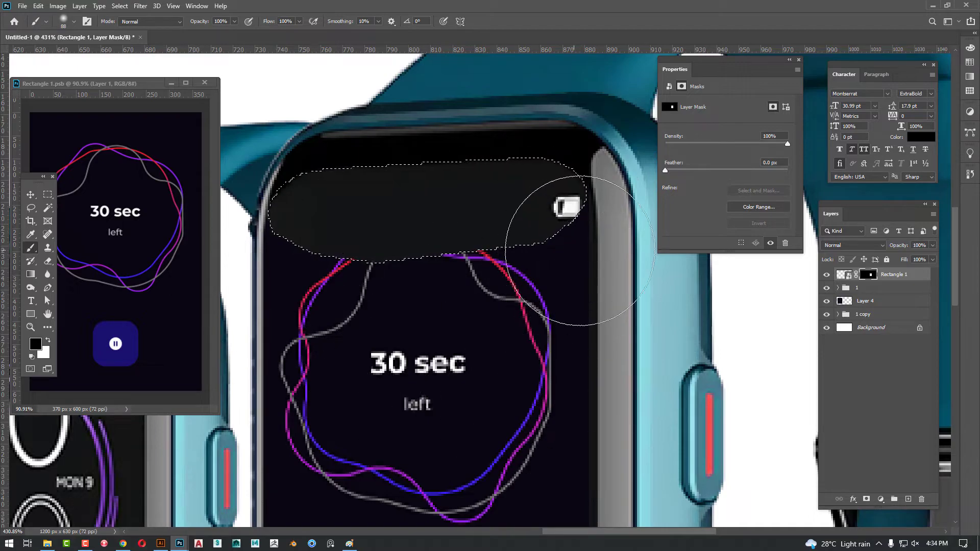
{"action": "key", "text": "ctrl+z"}
{"action": "key", "text": "x"}
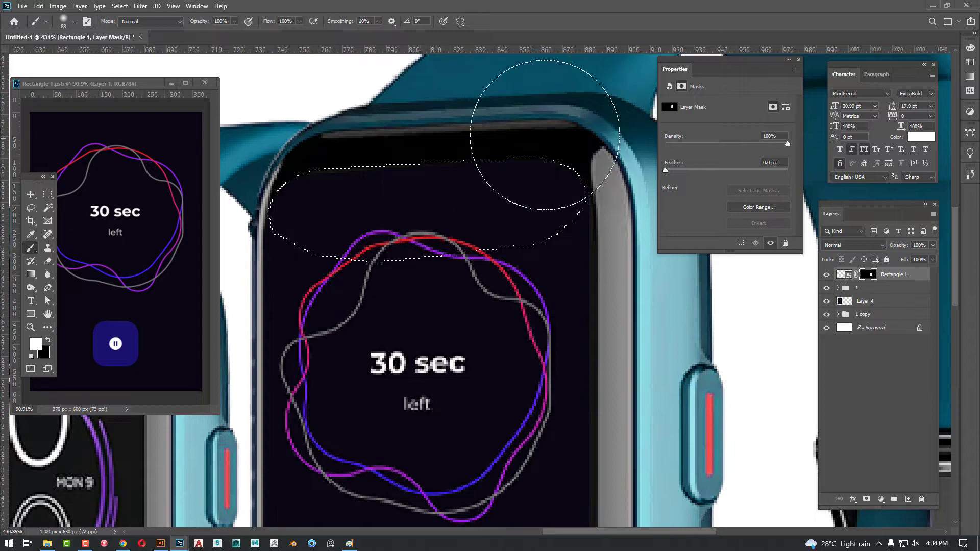
{"action": "key", "text": "ctrl+d"}
{"action": "left_click_drag", "start_coordinate": [540, 334], "coordinate": [510, 320]}
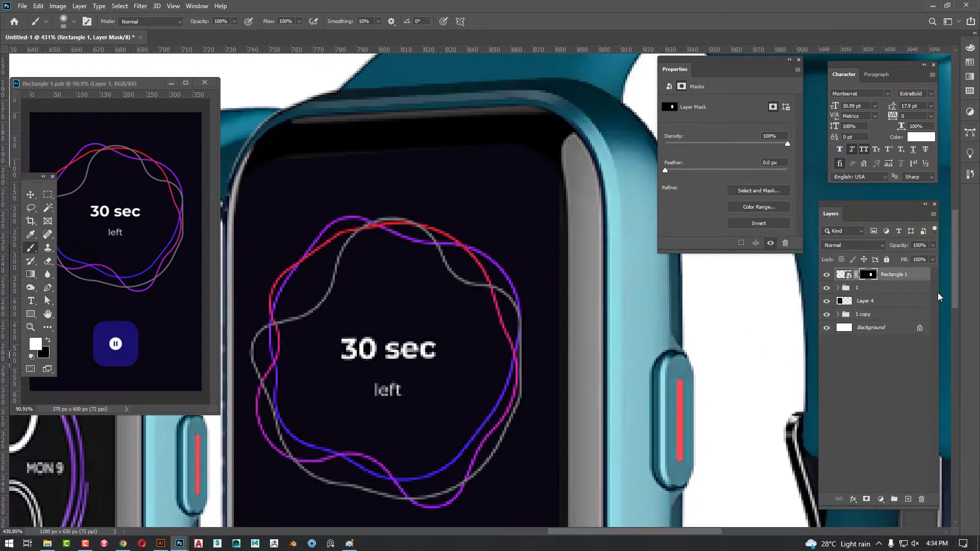
Load Rectangle 1's layer mask as a selection, delete the mask and recreate it from that selection.
{"action": "left_click", "coordinate": [870, 276], "text": "ctrl"}
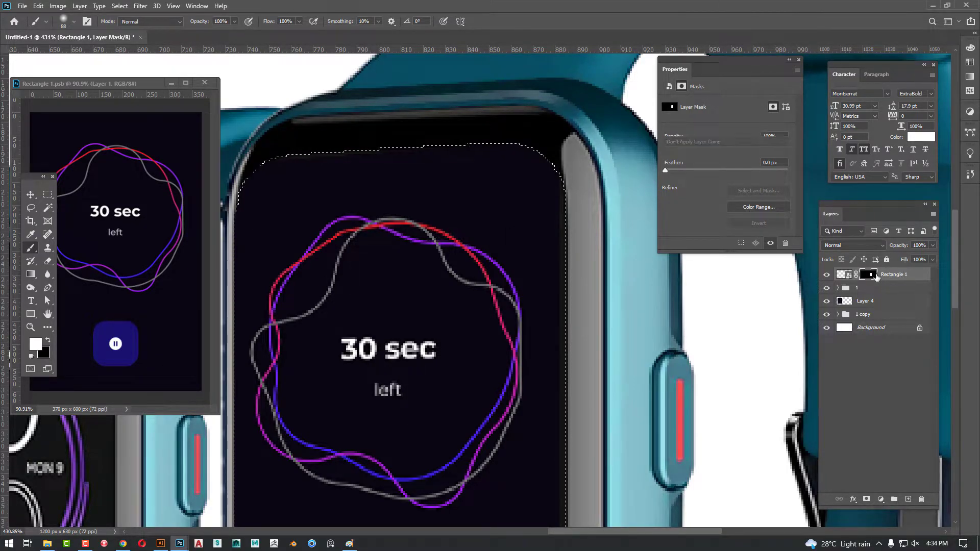
{"action": "right_click", "coordinate": [870, 275]}
{"action": "left_click", "coordinate": [906, 279]}
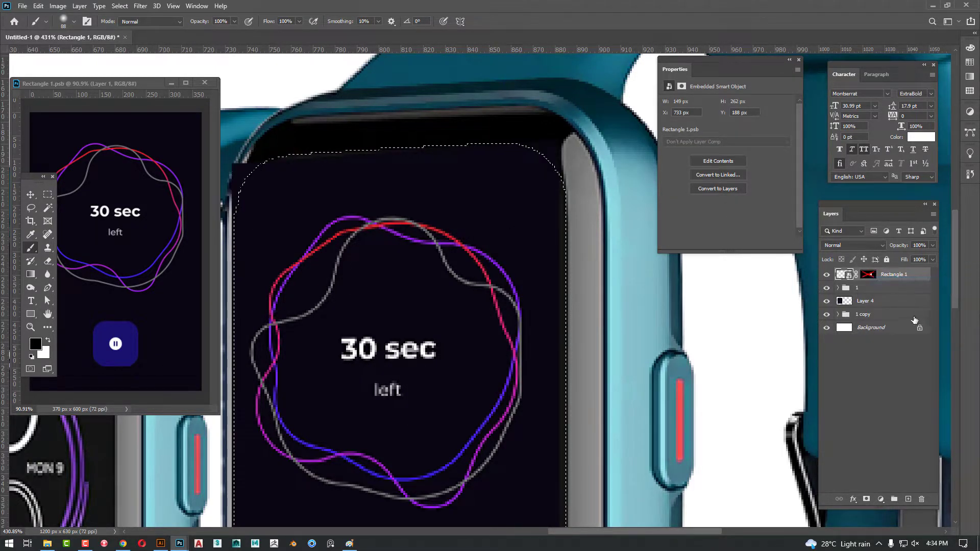
{"action": "right_click", "coordinate": [868, 274]}
{"action": "left_click", "coordinate": [891, 292]}
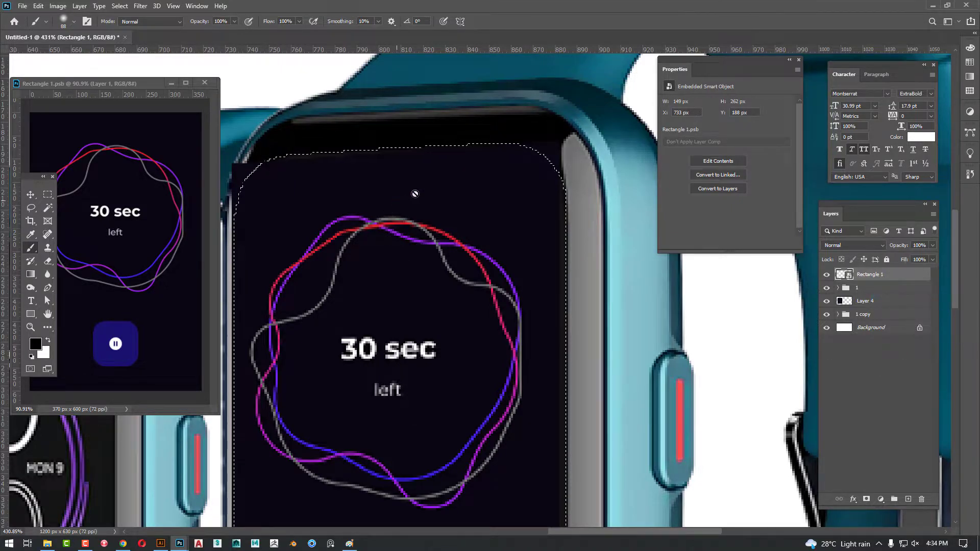
{"action": "left_click", "coordinate": [865, 500]}
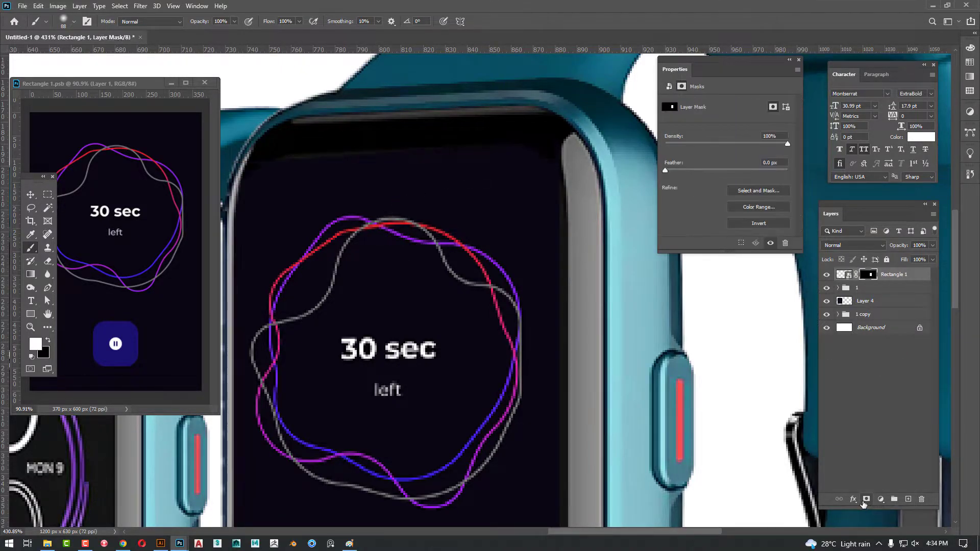
Switch to the Rectangle 1.psb smart object contents and set its canvas height to 620 pixels.
{"action": "key", "text": "v"}
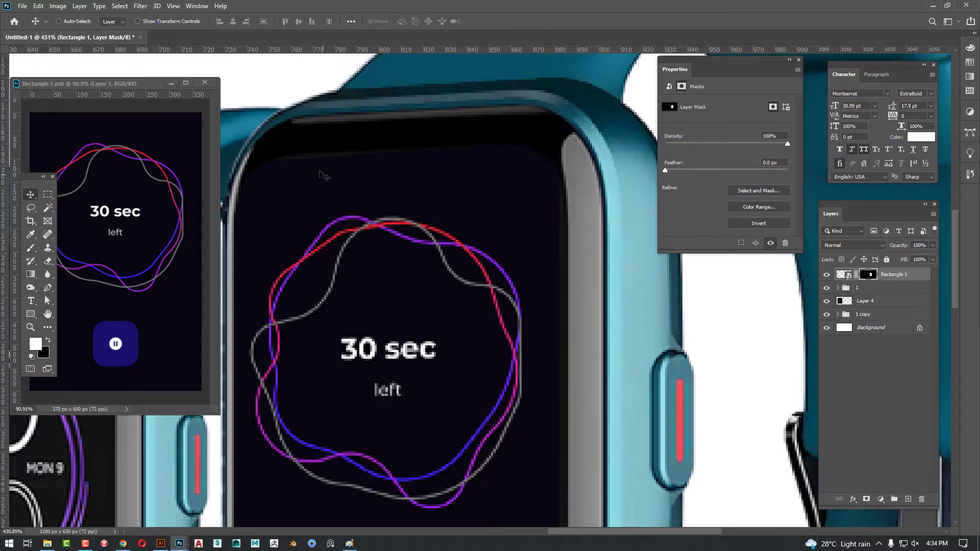
{"action": "left_click", "coordinate": [845, 275]}
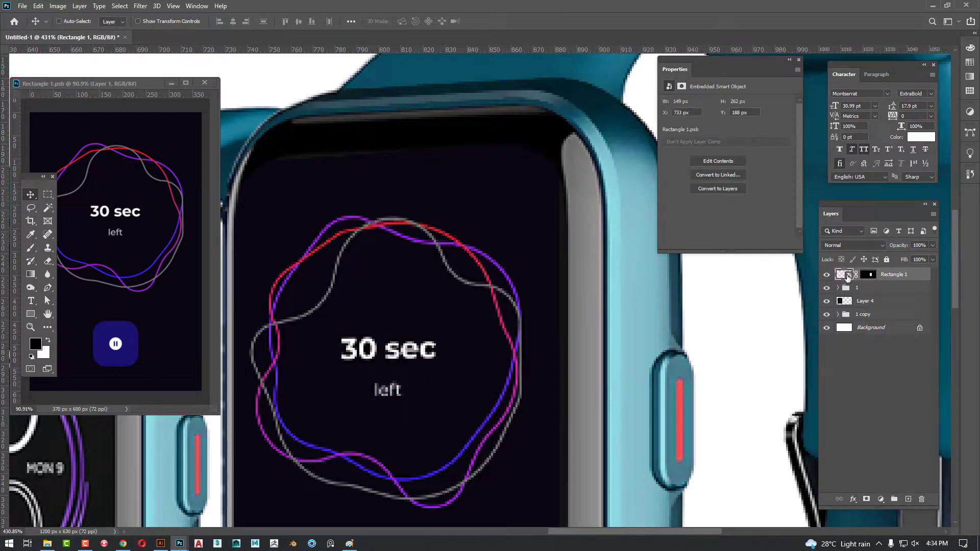
{"action": "left_click", "coordinate": [167, 245]}
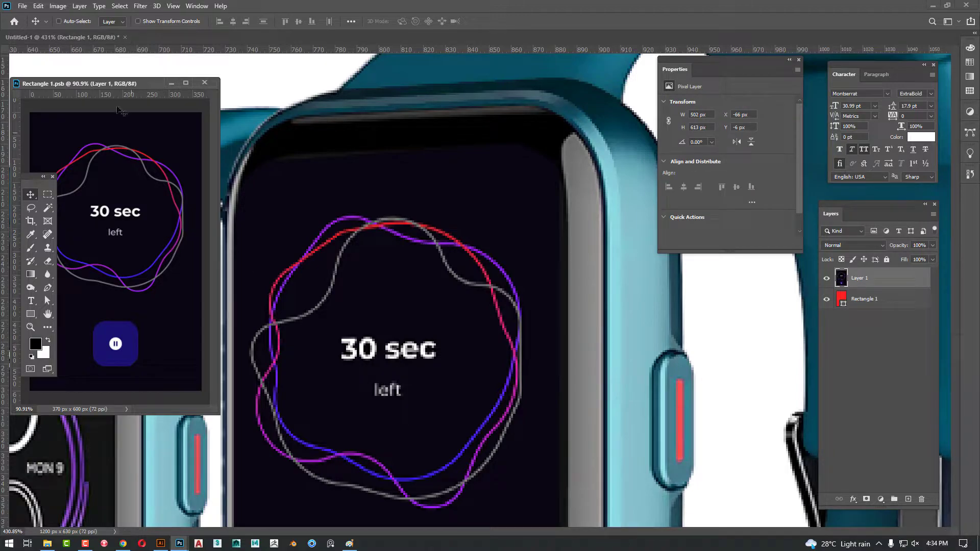
{"action": "left_click", "coordinate": [61, 6]}
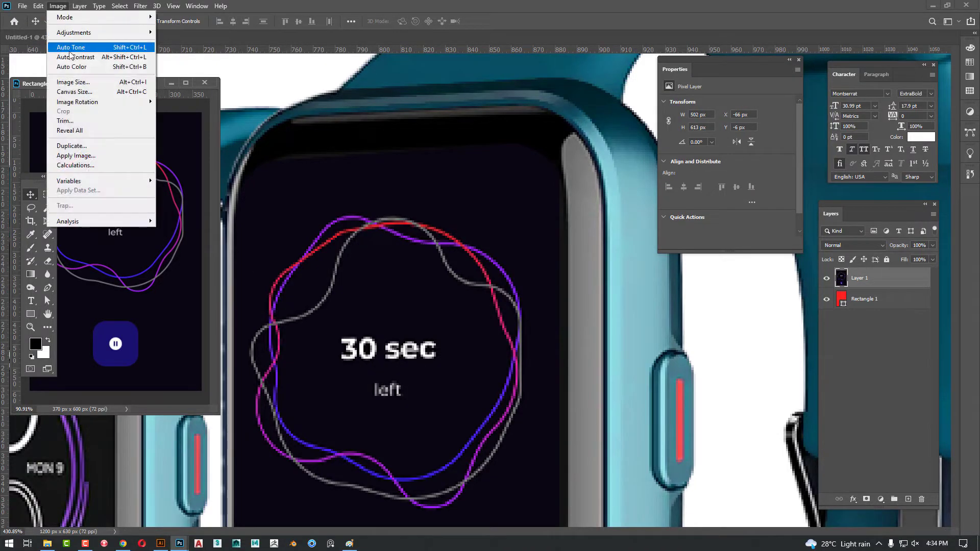
{"action": "left_click", "coordinate": [85, 93]}
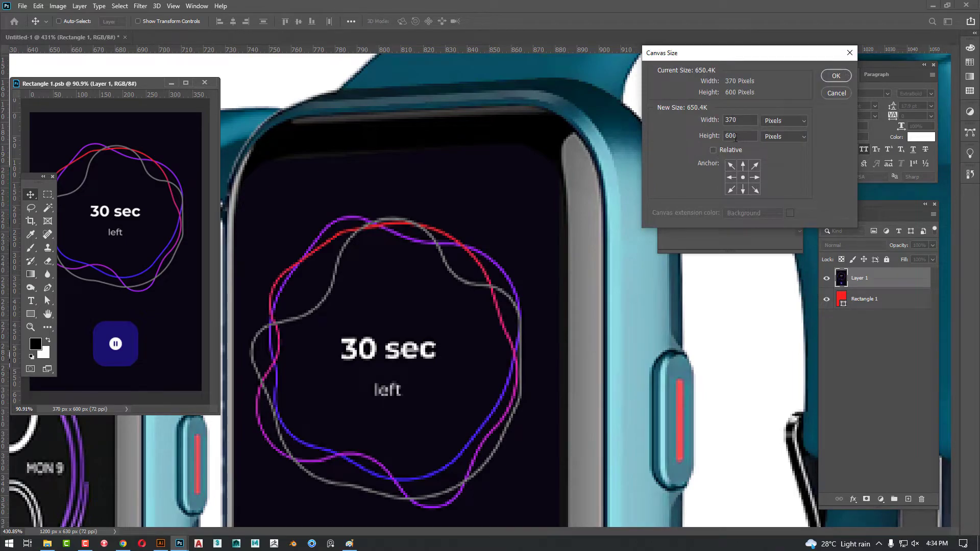
{"action": "left_click", "coordinate": [836, 76]}
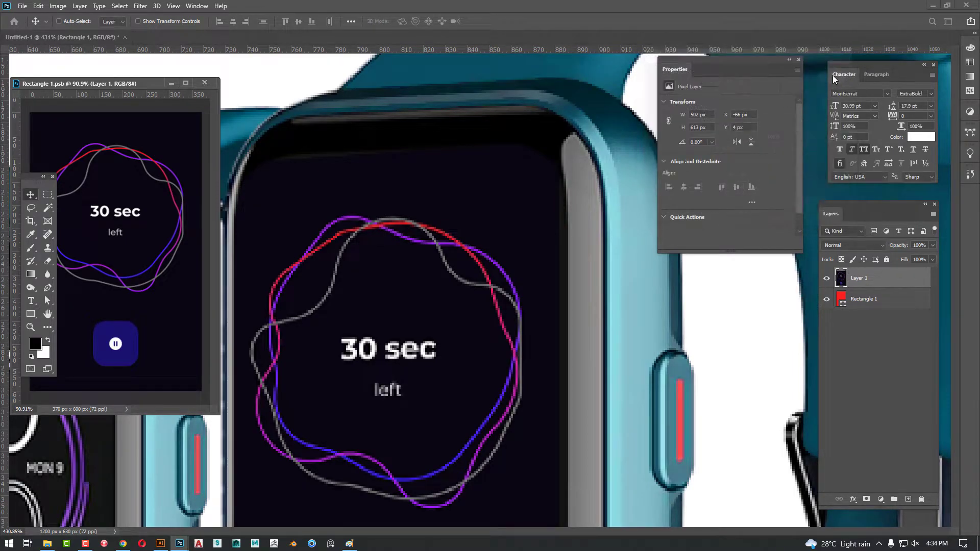
{"action": "scroll", "coordinate": [159, 242], "scroll_direction": "down", "scroll_amount": 2}
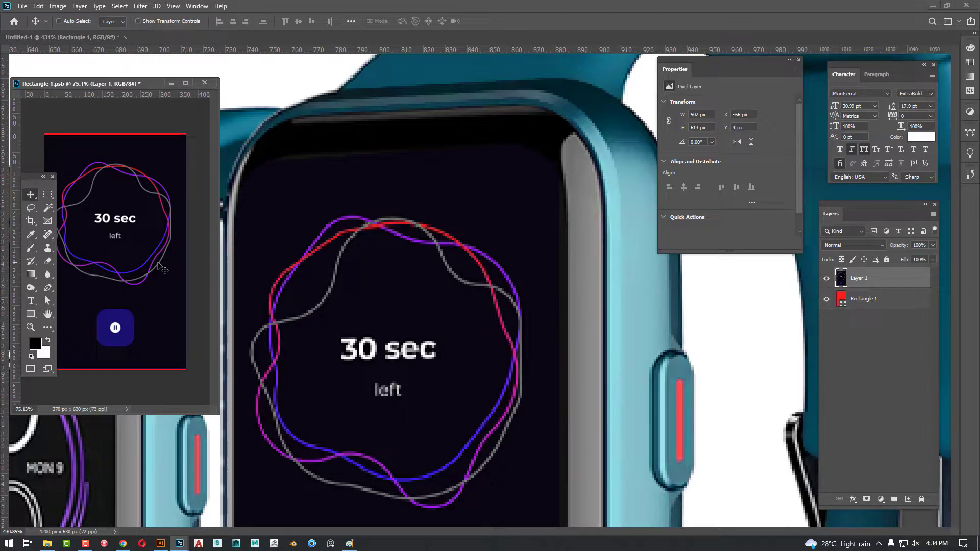
Move the toolbox off the interface artwork and recolor the Rectangle 1 shape to its sampled dark background, 0a0610.
{"action": "left_click_drag", "start_coordinate": [50, 190], "coordinate": [768, 306]}
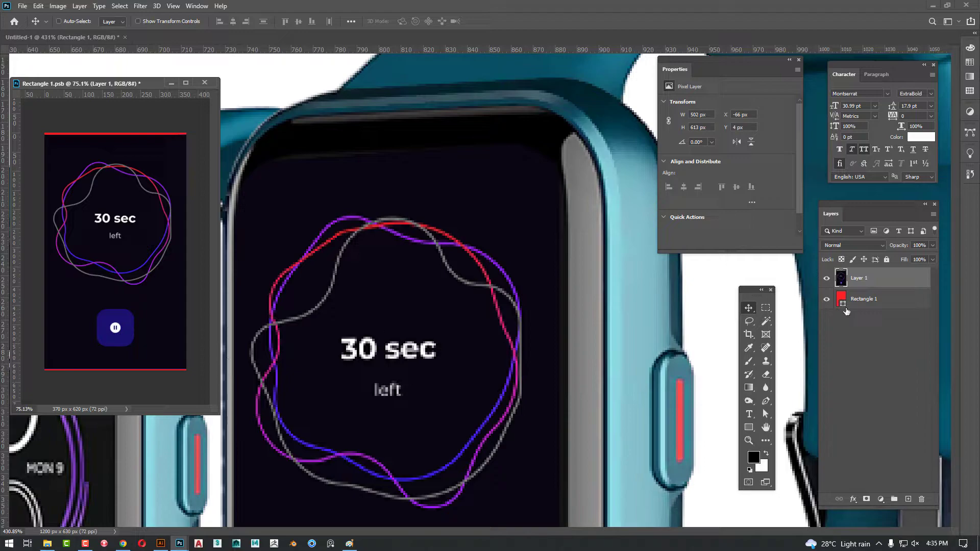
{"action": "double_click", "coordinate": [844, 307]}
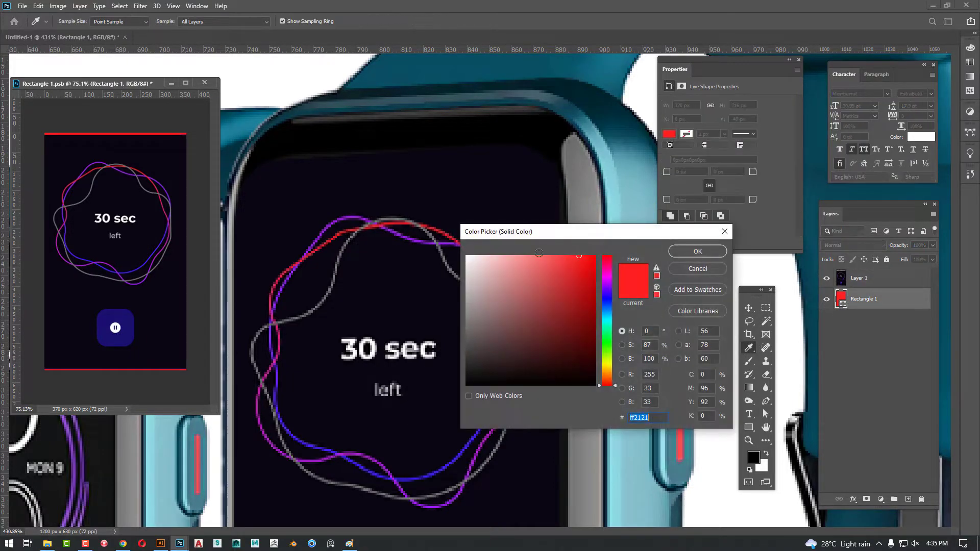
{"action": "left_click", "coordinate": [184, 158]}
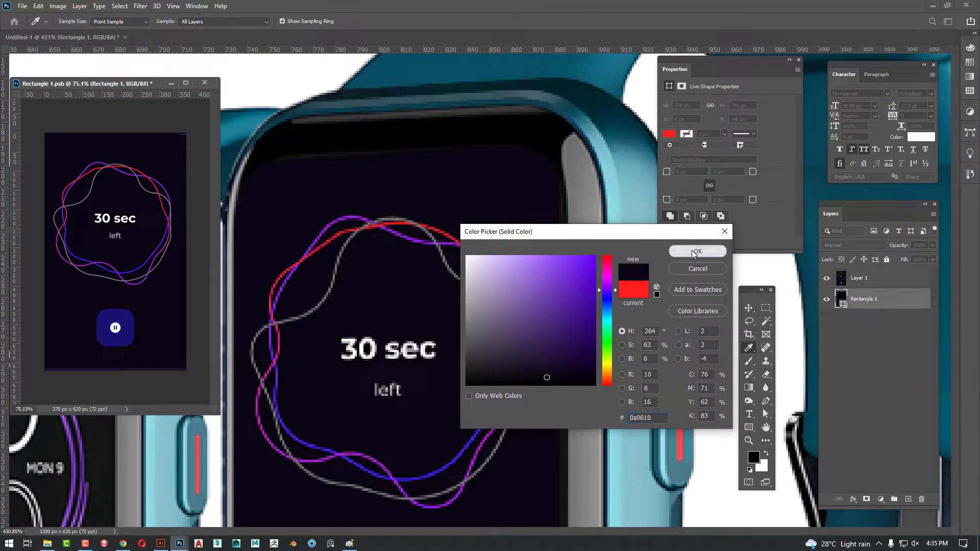
{"action": "left_click", "coordinate": [695, 252]}
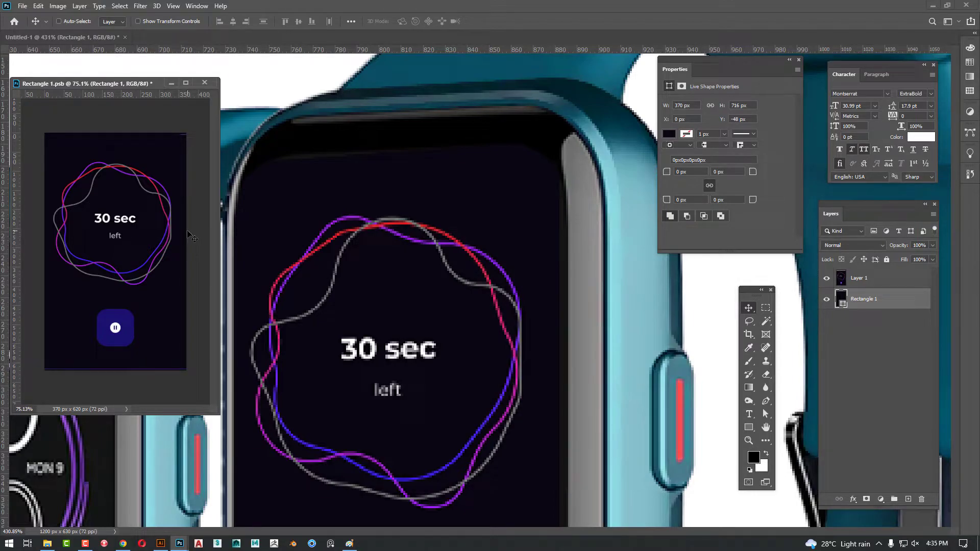
Stretch Layer 1 vertically to 642 px high, save the smart object and return to the main document.
{"action": "left_click", "coordinate": [182, 336], "text": "ctrl"}
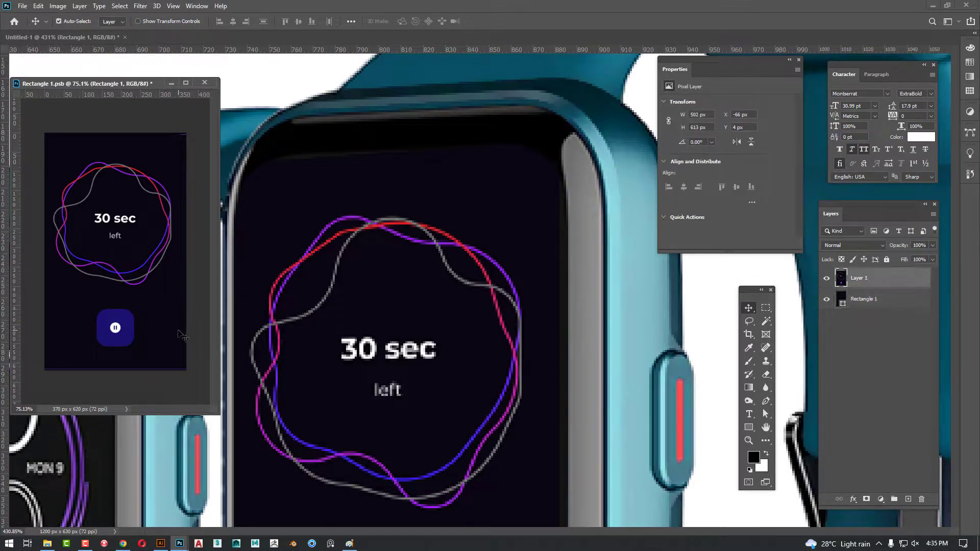
{"action": "key", "text": "ctrl+t"}
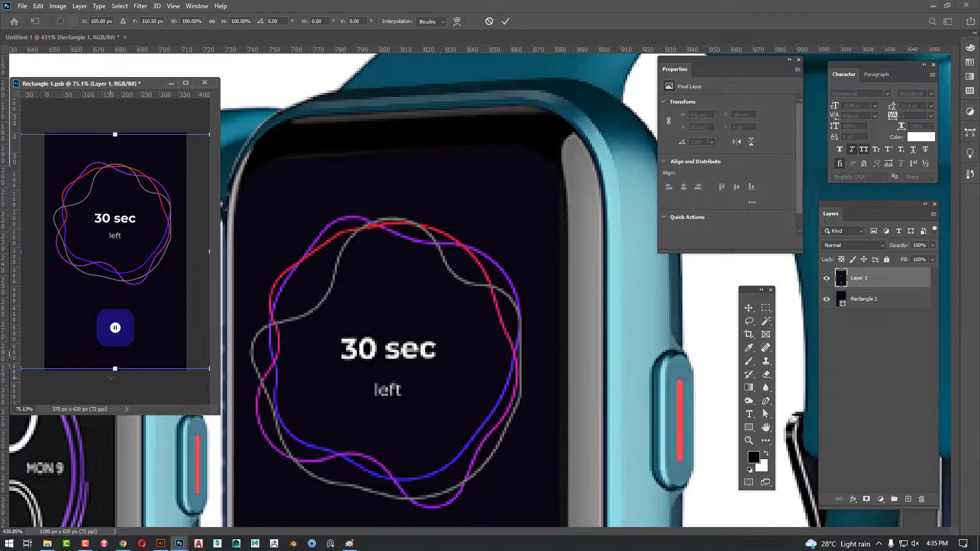
{"action": "left_click_drag", "start_coordinate": [114, 369], "coordinate": [115, 381]}
{"action": "key", "text": "Return"}
{"action": "key", "text": "ctrl+s"}
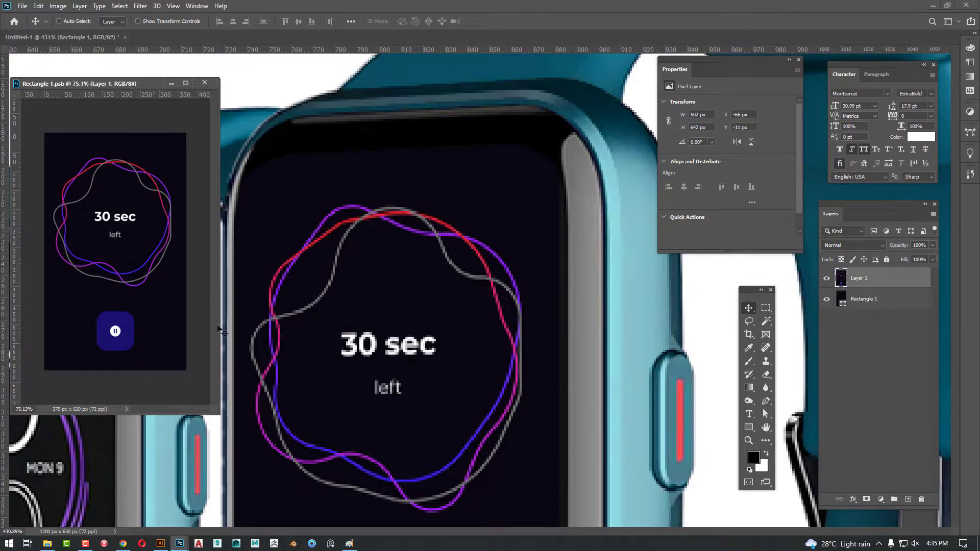
{"action": "scroll", "coordinate": [386, 256], "scroll_direction": "down", "scroll_amount": 4}
{"action": "left_click", "coordinate": [408, 274]}
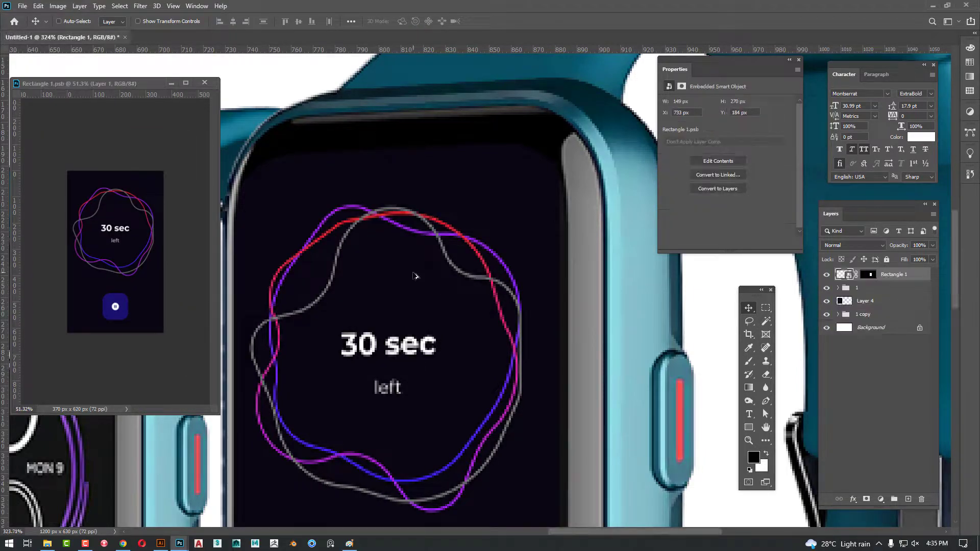
Close the Rectangle 1.psb smart object document and compare the front watch screen with the Rectangle 1 layer hidden and shown.
{"action": "scroll", "coordinate": [415, 276], "scroll_direction": "down", "scroll_amount": 2}
{"action": "scroll", "coordinate": [449, 309], "scroll_direction": "down", "scroll_amount": 3}
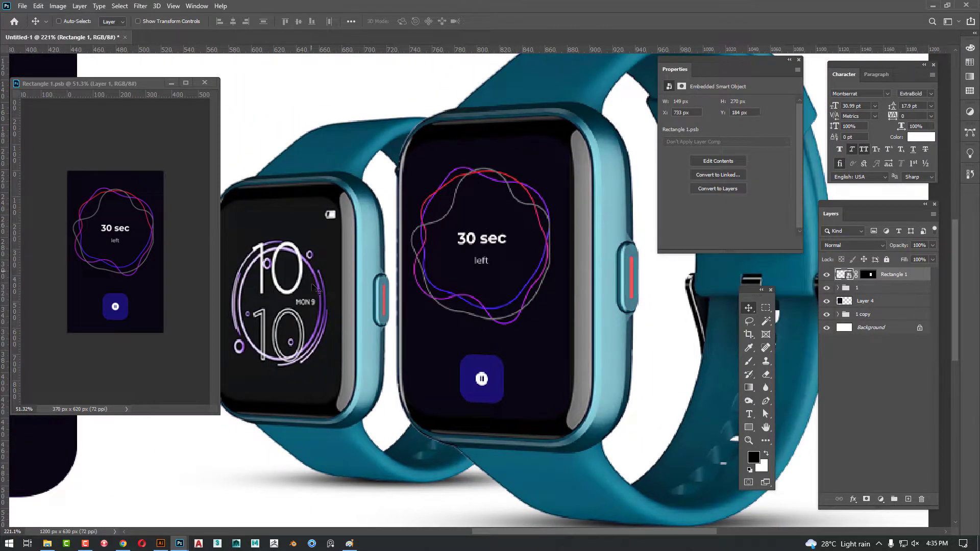
{"action": "left_click", "coordinate": [95, 213]}
{"action": "key", "text": "ctrl+w"}
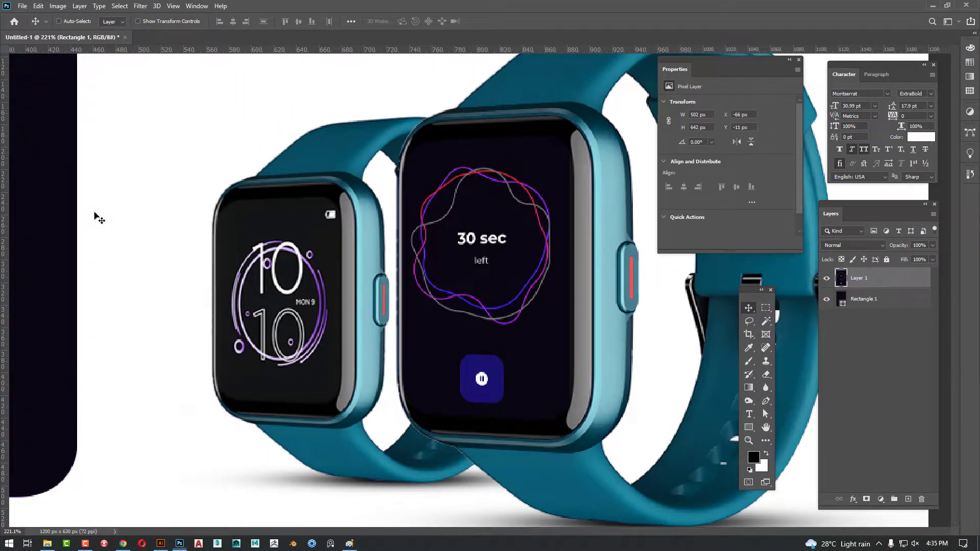
{"action": "left_click_drag", "start_coordinate": [541, 269], "coordinate": [395, 270]}
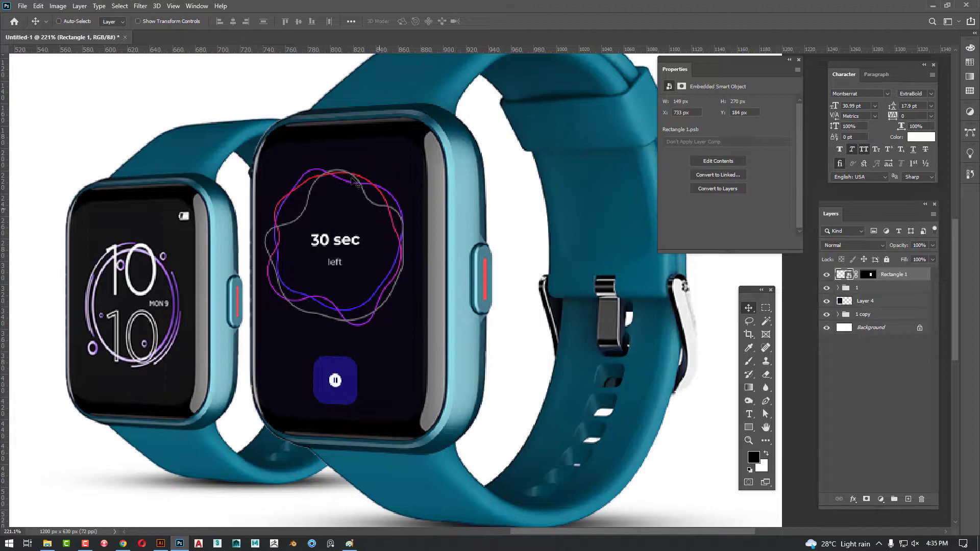
{"action": "left_click", "coordinate": [826, 276]}
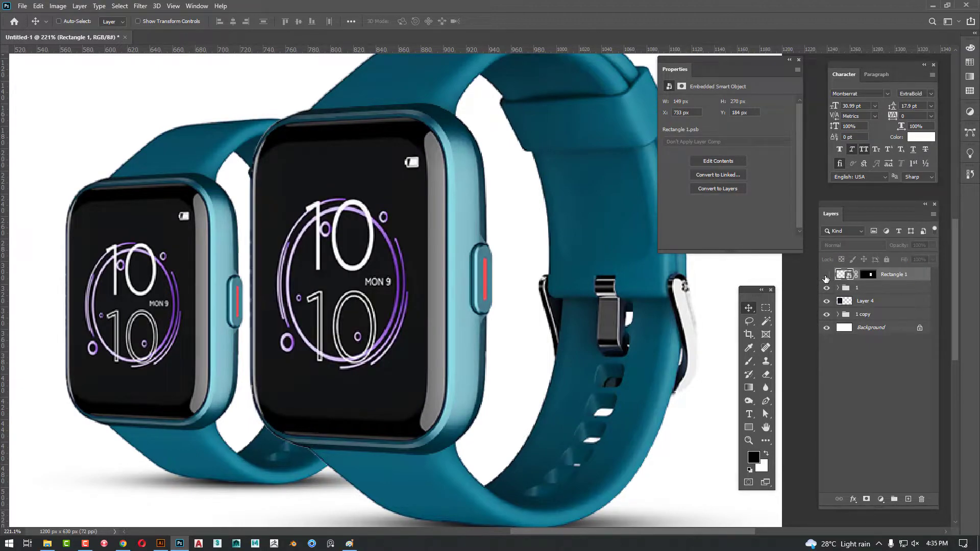
{"action": "left_click", "coordinate": [826, 276]}
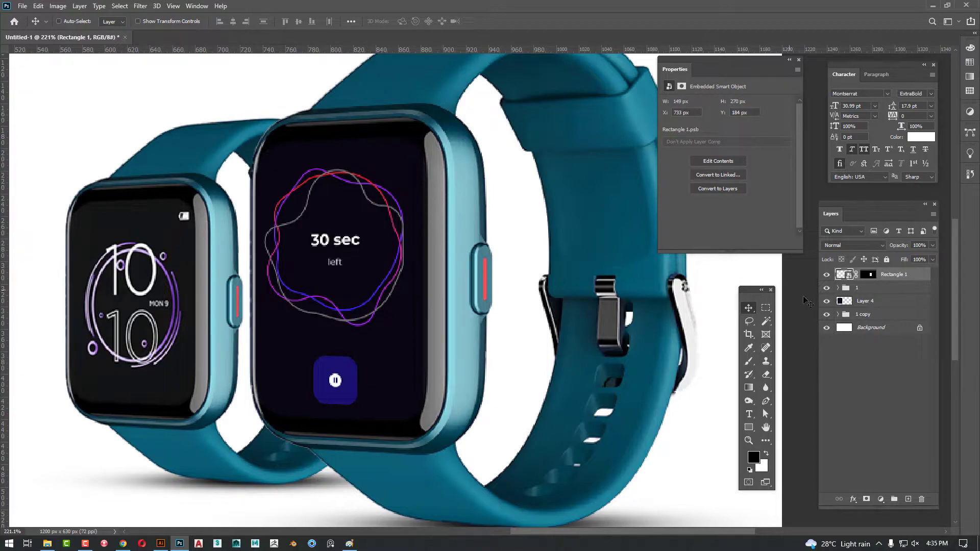
Load the Rectangle 1 smart object's outline as a selection, and hide both Rectangle 1 and Layer 4.
{"action": "left_click", "coordinate": [849, 277], "text": "ctrl"}
{"action": "left_click", "coordinate": [826, 275]}
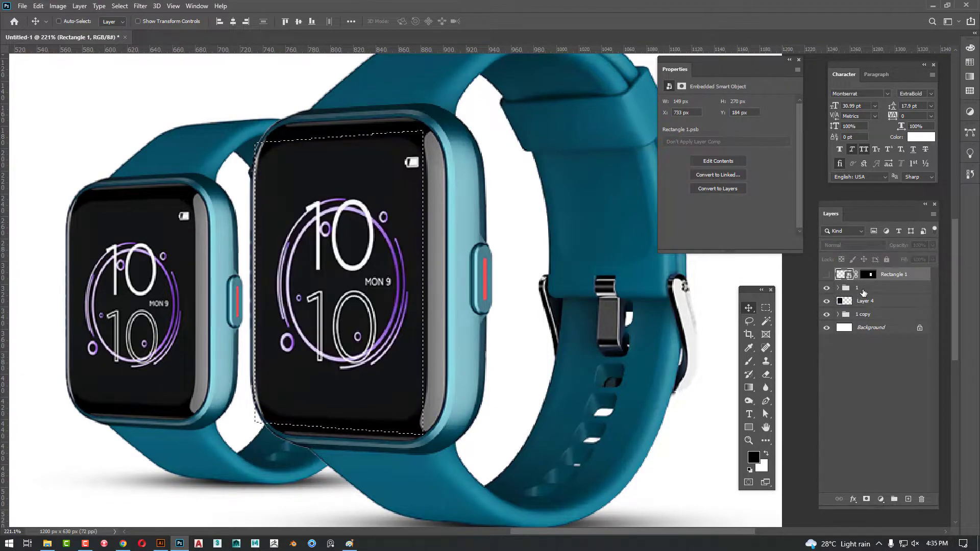
{"action": "left_click", "coordinate": [862, 289]}
{"action": "left_click", "coordinate": [826, 302]}
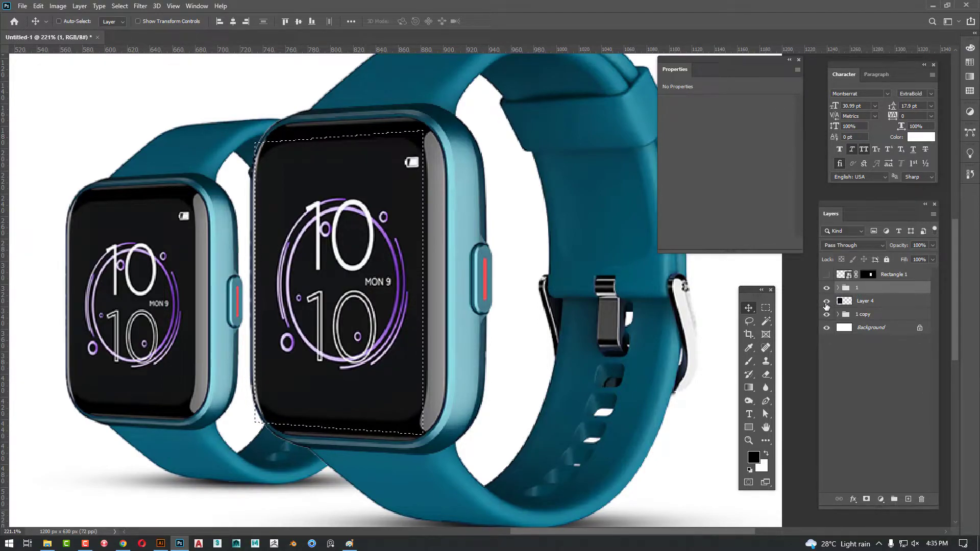
Copy the selected screen area from Layer 1 in group 1 to a new layer and place it above Rectangle 1.
{"action": "key", "text": "ctrl+0"}
{"action": "scroll", "coordinate": [492, 296], "scroll_direction": "up", "scroll_amount": 4}
{"action": "left_click_drag", "start_coordinate": [599, 313], "coordinate": [367, 315]}
{"action": "scroll", "coordinate": [625, 306], "scroll_direction": "up", "scroll_amount": 3}
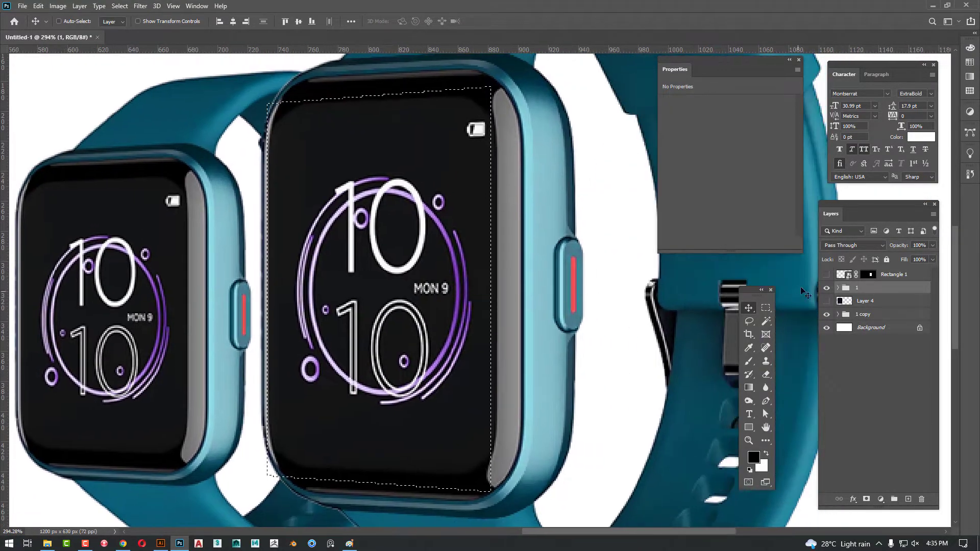
{"action": "left_click", "coordinate": [826, 288]}
{"action": "left_click", "coordinate": [826, 288]}
{"action": "left_click", "coordinate": [837, 289]}
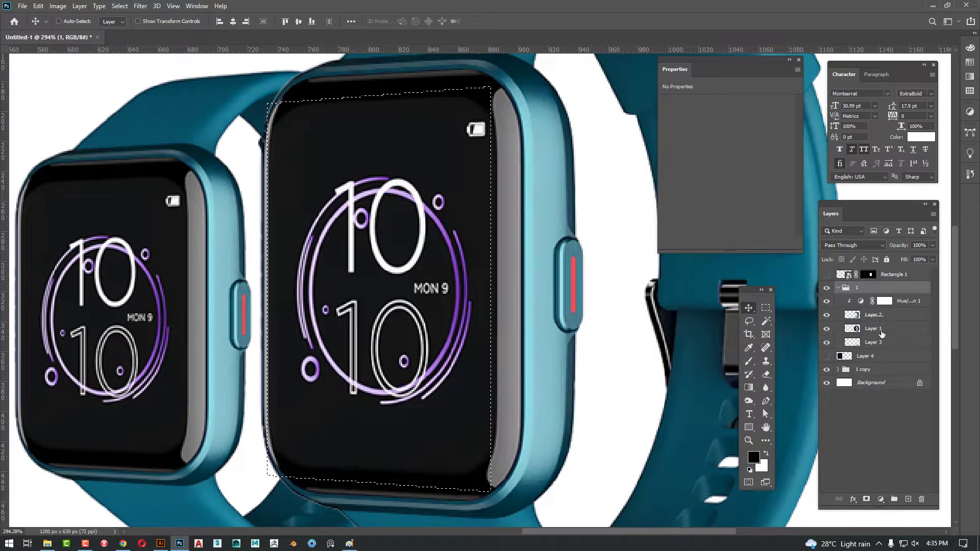
{"action": "left_click", "coordinate": [844, 330]}
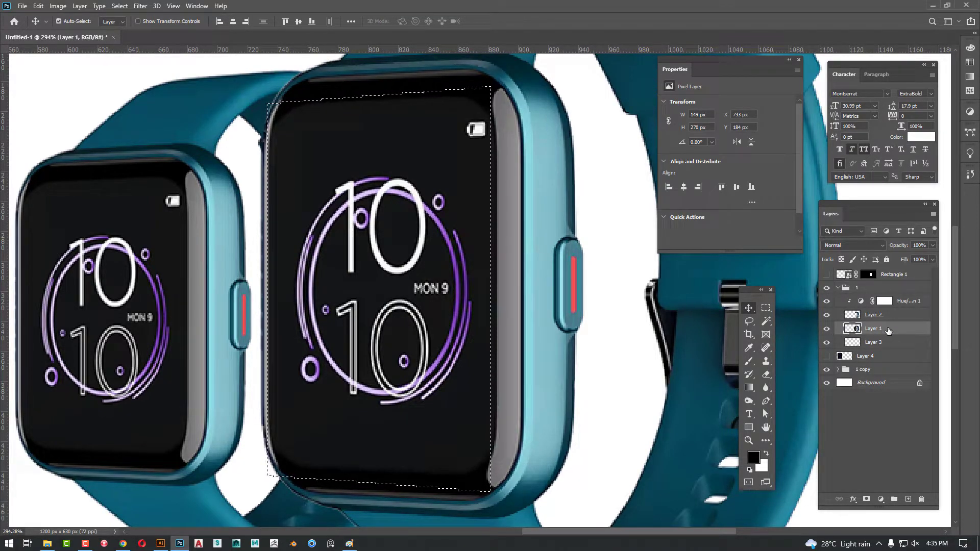
{"action": "key", "text": "ctrl+j"}
{"action": "left_click_drag", "start_coordinate": [888, 331], "coordinate": [893, 269]}
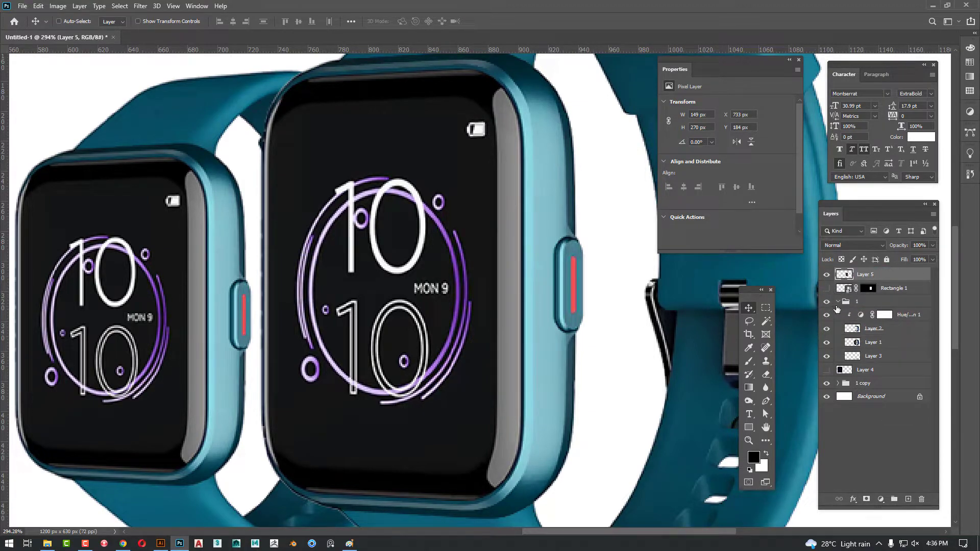
Collapse group 1 and toggle layer visibility so that only Layer 5 and Rectangle 1 are shown.
{"action": "left_click", "coordinate": [837, 302]}
{"action": "left_click", "coordinate": [827, 328]}
{"action": "left_click", "coordinate": [826, 341]}
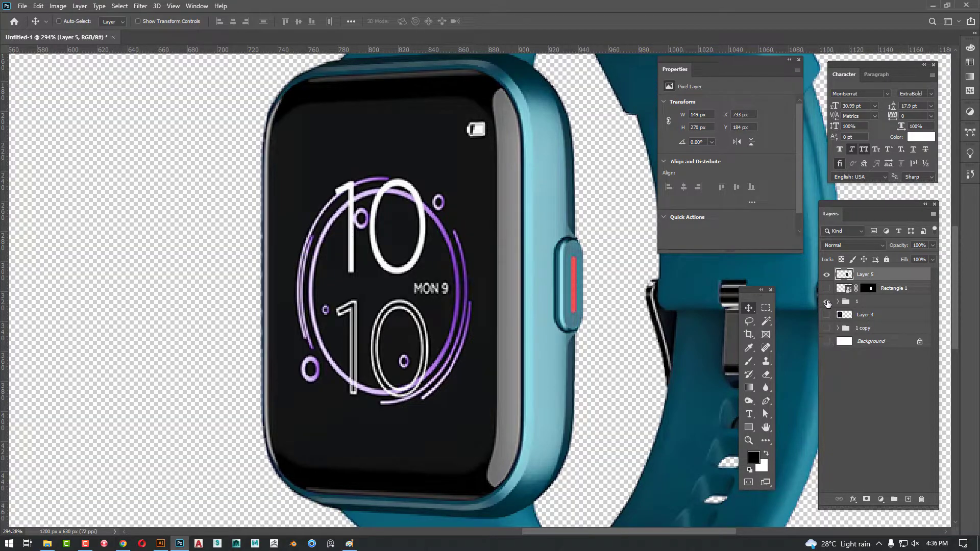
{"action": "left_click", "coordinate": [827, 274]}
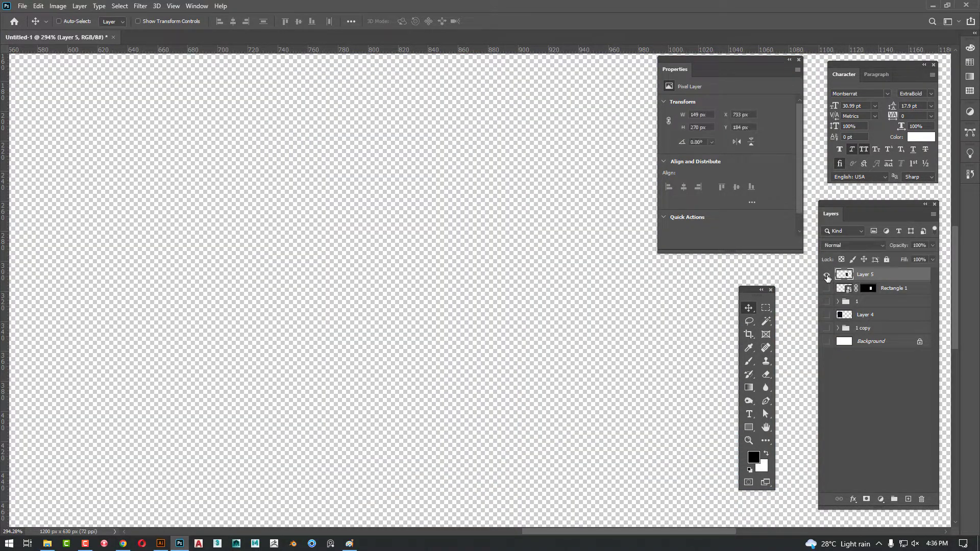
{"action": "left_click", "coordinate": [827, 275]}
{"action": "left_click", "coordinate": [827, 275]}
{"action": "left_click", "coordinate": [826, 288]}
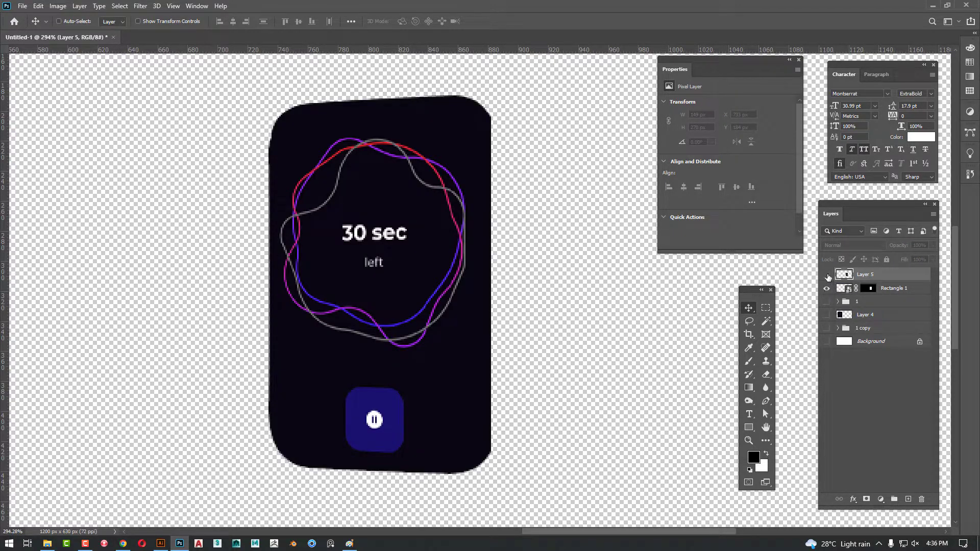
{"action": "left_click", "coordinate": [827, 274]}
Load Layer 5's outline as a selection, apply the Average blur inside it, and deselect.
{"action": "left_click", "coordinate": [848, 276], "text": "ctrl"}
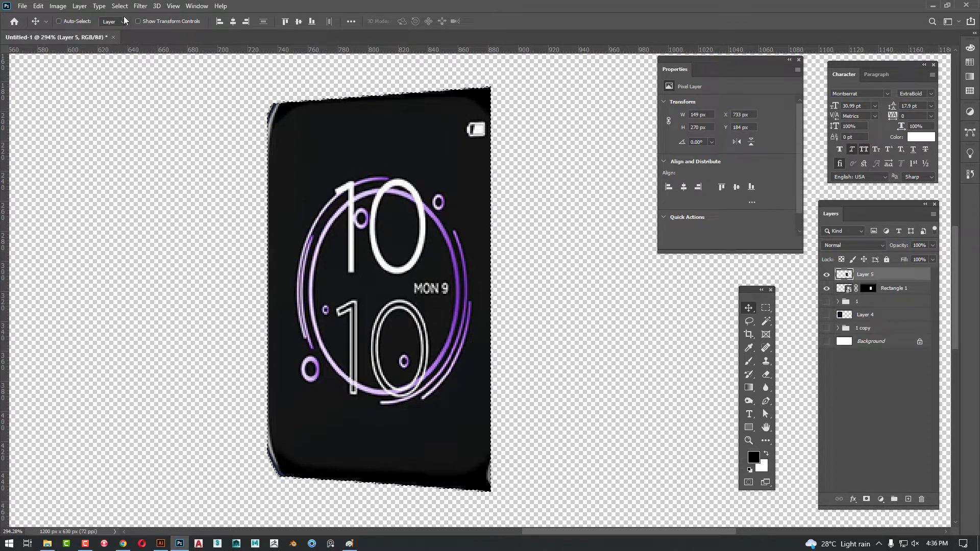
{"action": "left_click", "coordinate": [139, 6]}
{"action": "mouse_move", "coordinate": [153, 121]}
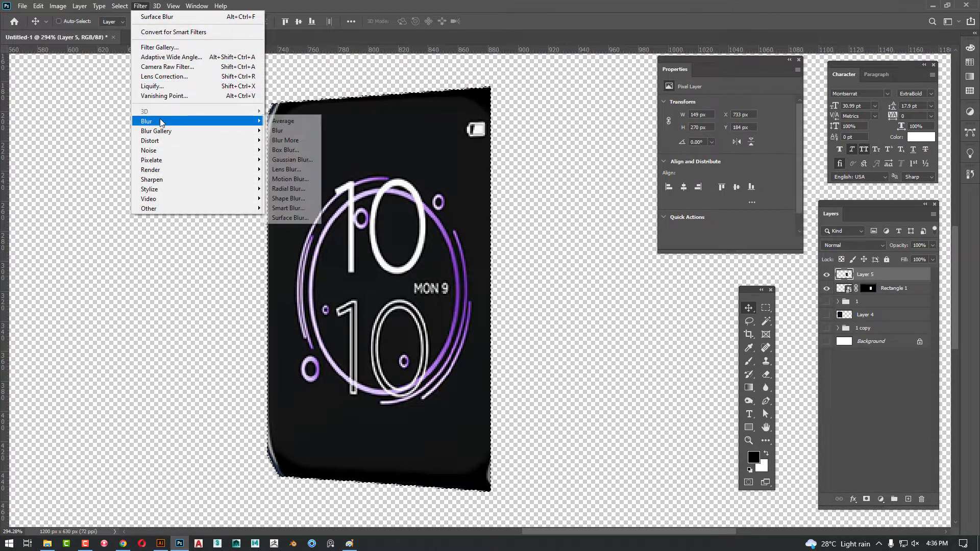
{"action": "left_click", "coordinate": [272, 122]}
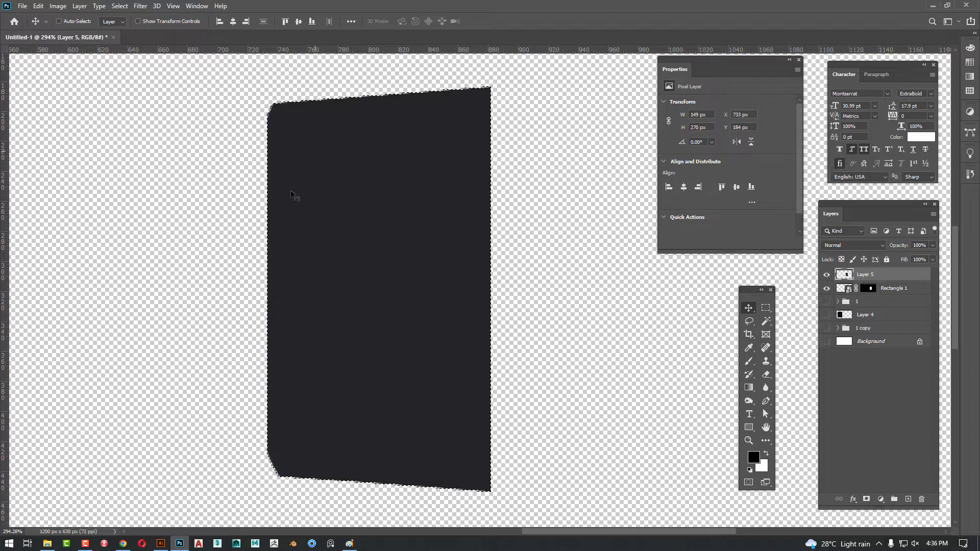
{"action": "key", "text": "ctrl+d"}
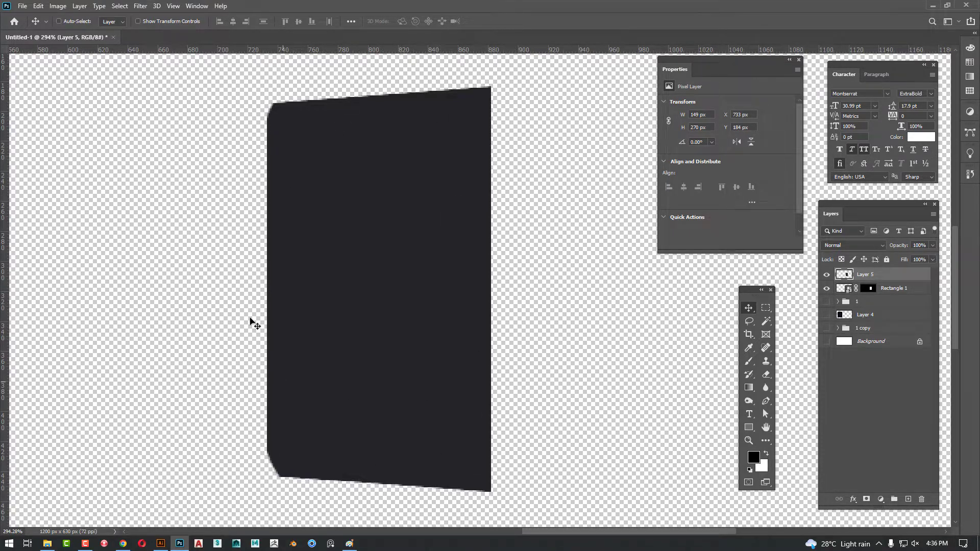
Set Layer 5's blend mode to Color and show group 1 with the watch.
{"action": "left_click", "coordinate": [853, 247]}
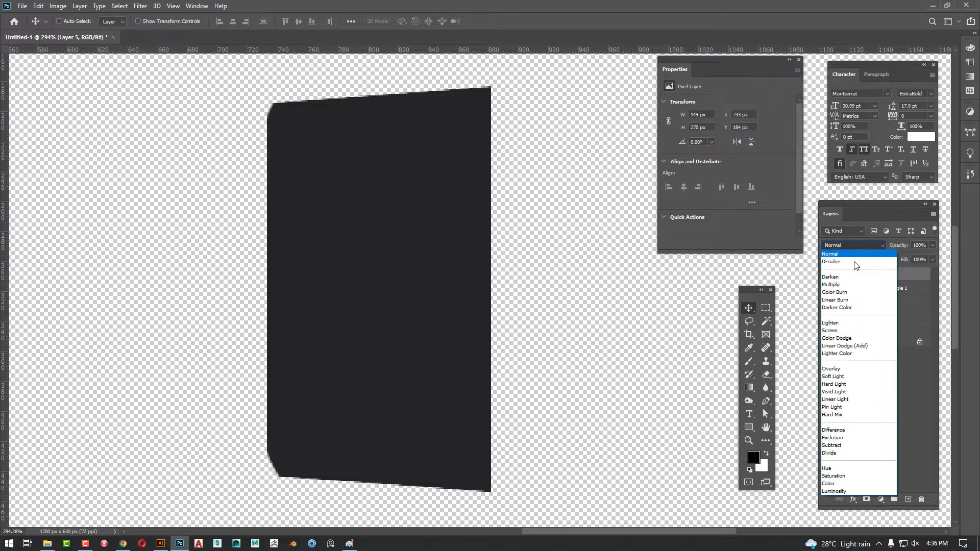
{"action": "left_click", "coordinate": [839, 489]}
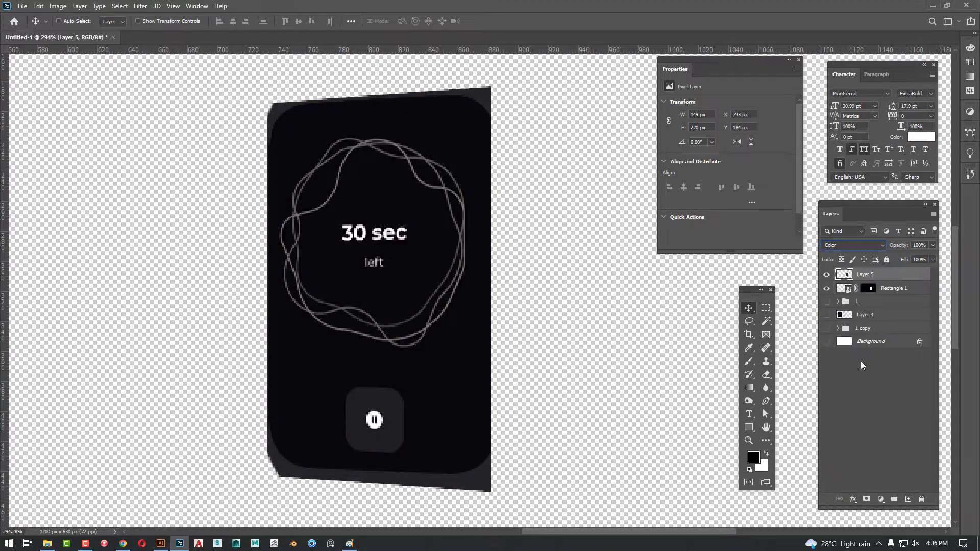
{"action": "left_click", "coordinate": [826, 302]}
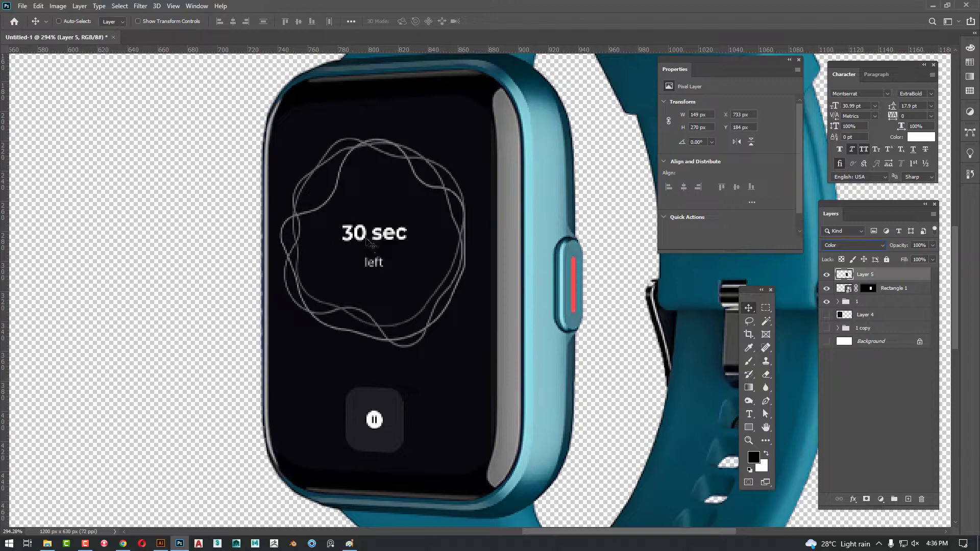
Reduce Layer 5's opacity to 50% and switch the document to full-screen view.
{"action": "left_click_drag", "start_coordinate": [904, 246], "coordinate": [884, 248]}
{"action": "left_click_drag", "start_coordinate": [902, 249], "coordinate": [905, 248]}
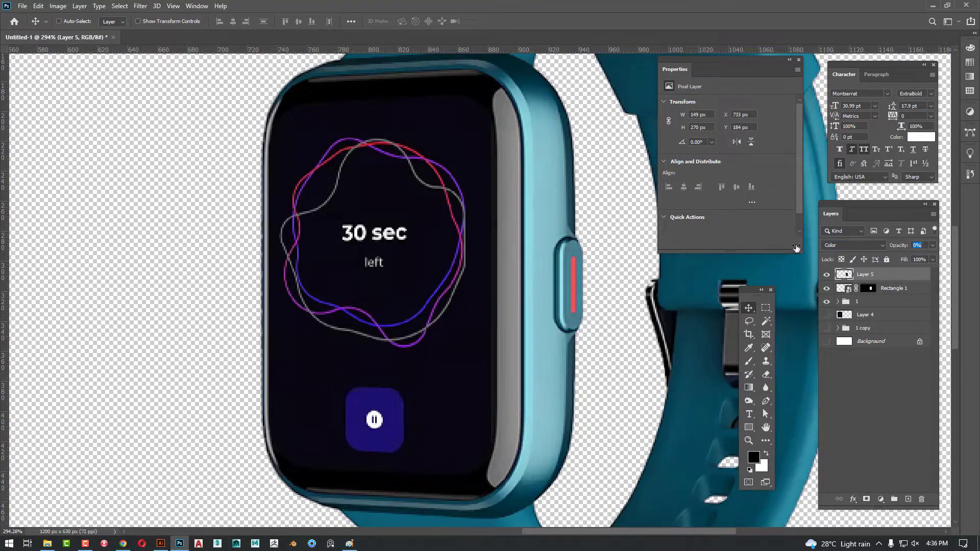
{"action": "left_click_drag", "start_coordinate": [833, 247], "coordinate": [827, 247]}
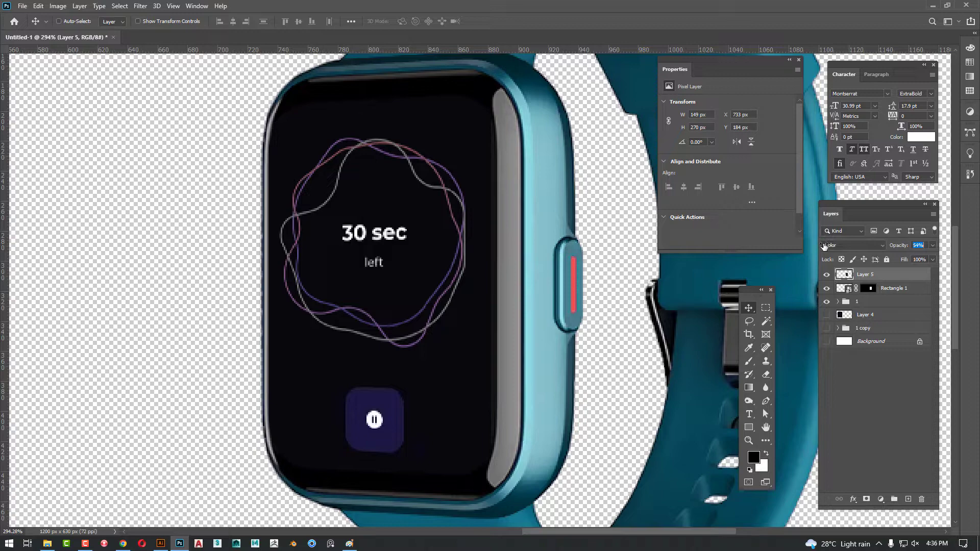
{"action": "key", "text": "z"}
{"action": "left_click_drag", "start_coordinate": [771, 276], "coordinate": [477, 304]}
{"action": "key", "text": "f"}
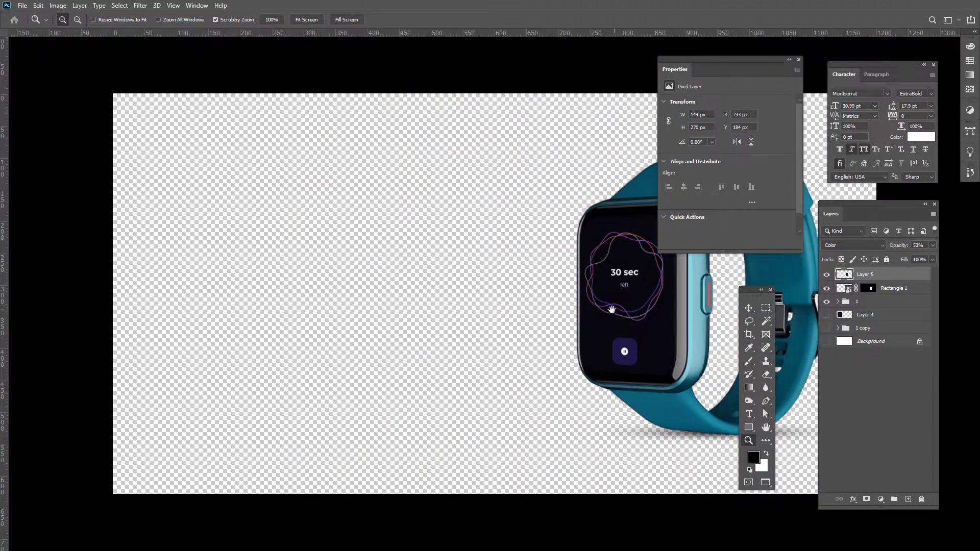
{"action": "left_click_drag", "start_coordinate": [615, 310], "coordinate": [454, 303]}
{"action": "key", "text": "v"}
{"action": "left_click_drag", "start_coordinate": [902, 247], "coordinate": [896, 249]}
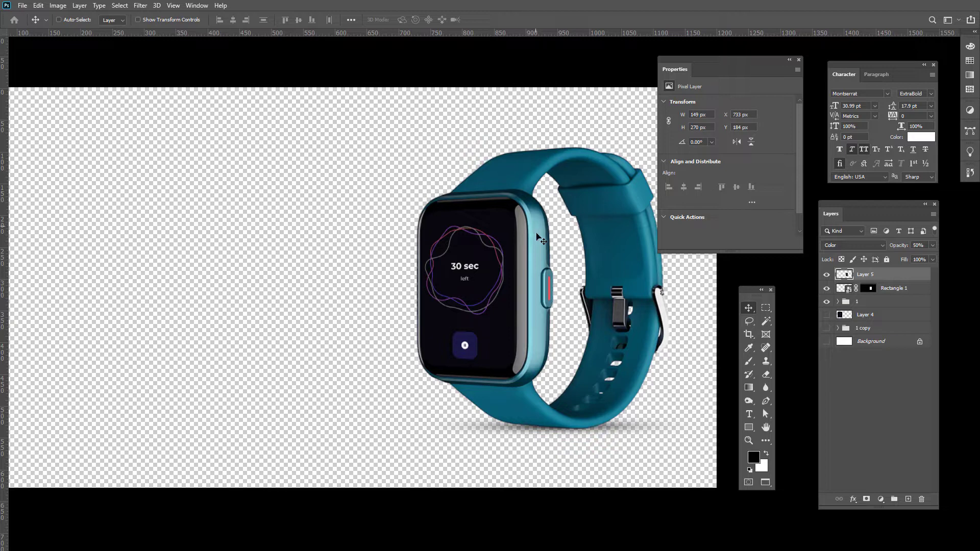
Group Layer 5, Rectangle 1 and group 1 together.
{"action": "left_click_drag", "start_coordinate": [537, 232], "coordinate": [497, 238]}
{"action": "left_click", "coordinate": [886, 305]}
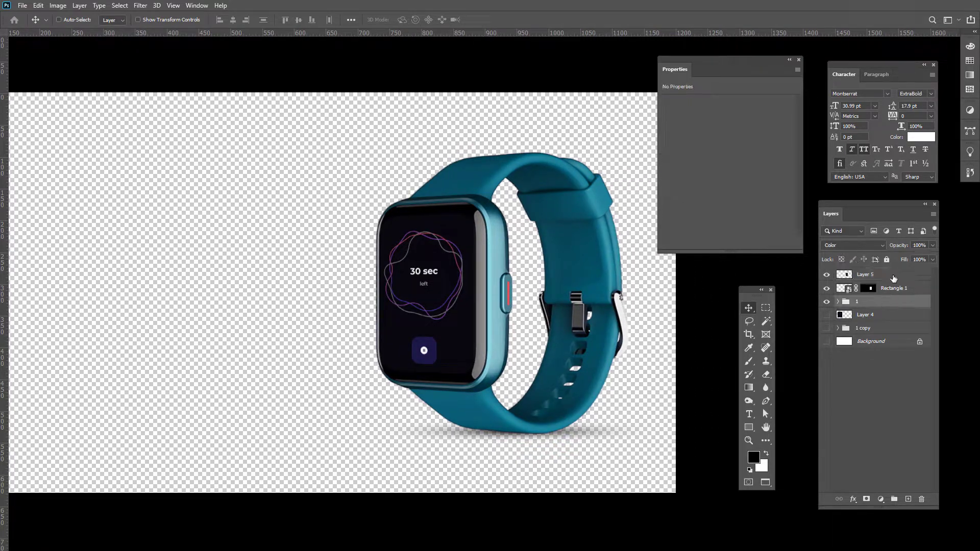
{"action": "left_click", "coordinate": [887, 276], "text": "shift"}
{"action": "key", "text": "ctrl+g"}
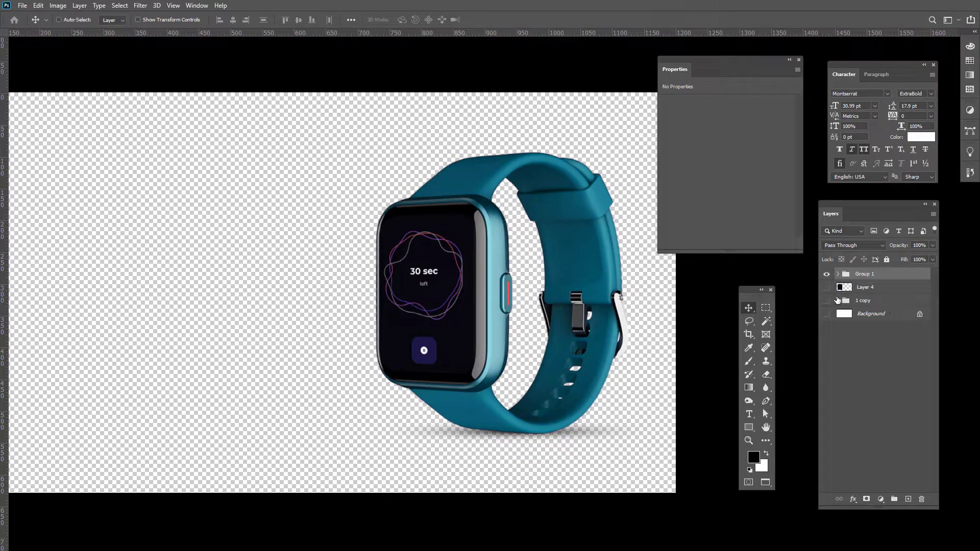
Check what Layer 4 contains by toggling its visibility, and delete the layer.
{"action": "left_click", "coordinate": [826, 288]}
{"action": "left_click", "coordinate": [827, 289]}
{"action": "left_click", "coordinate": [826, 288]}
{"action": "left_click", "coordinate": [883, 287]}
{"action": "key", "text": "Delete"}
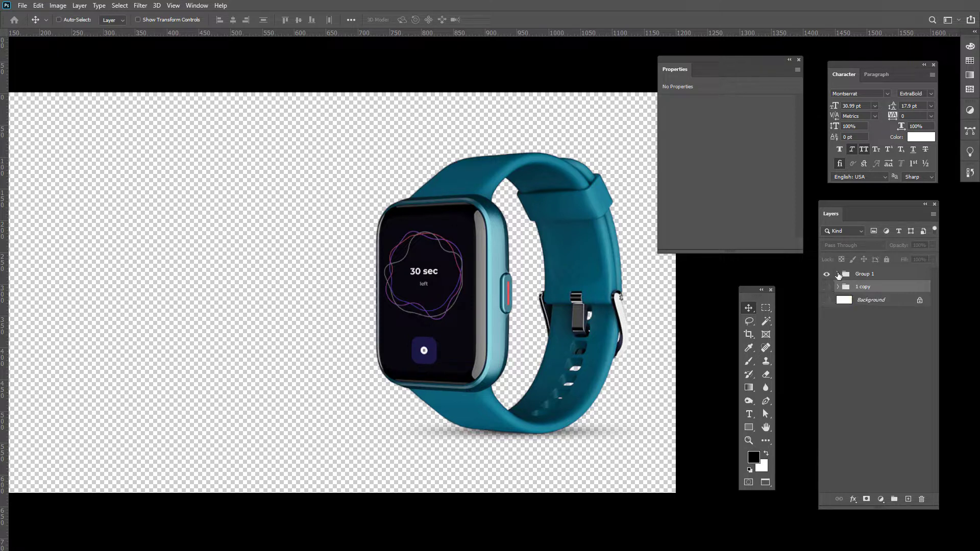
Convert Layer 5 and Rectangle 1 into one smart object and place a copy above and left of the watch screen, at about X 626, Y 151 px.
{"action": "left_click", "coordinate": [837, 274]}
{"action": "left_click", "coordinate": [882, 291]}
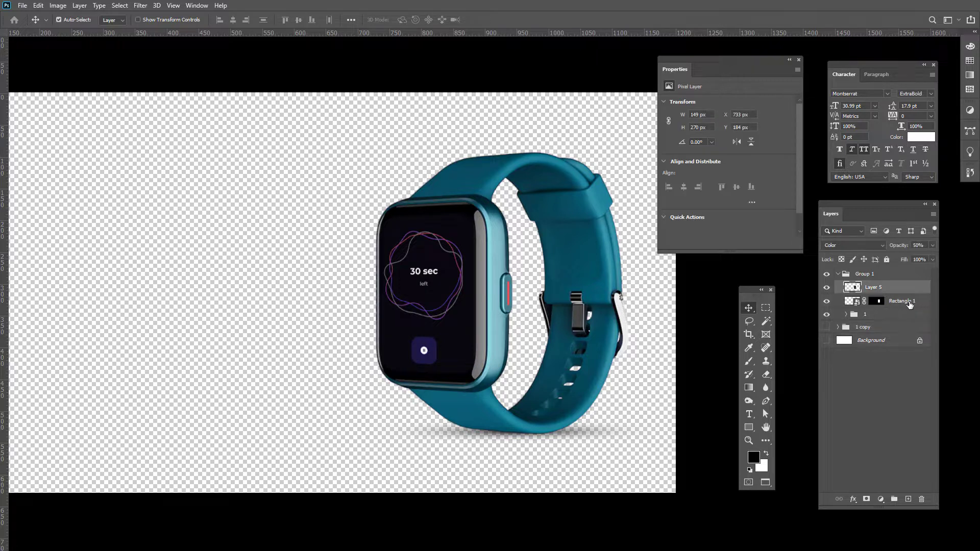
{"action": "left_click", "coordinate": [879, 302], "text": "shift"}
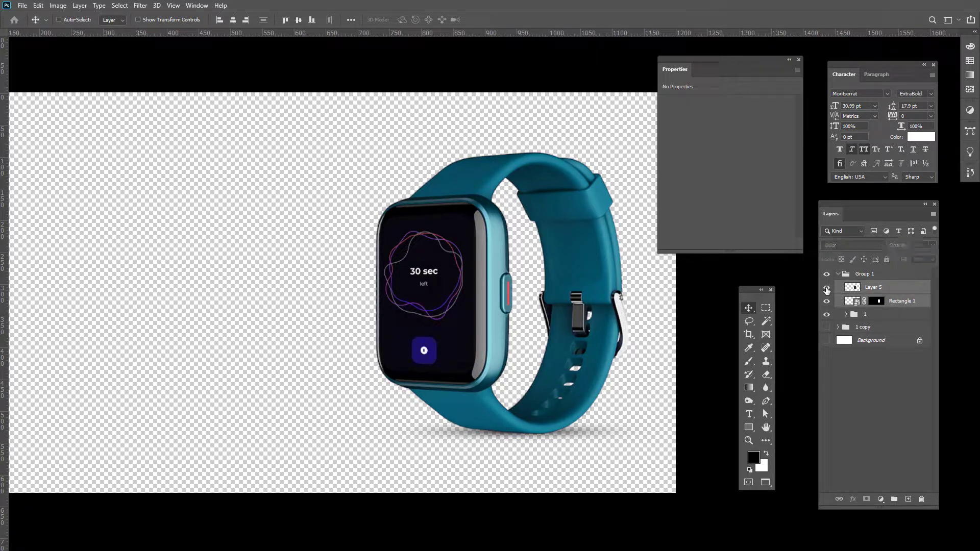
{"action": "left_click", "coordinate": [827, 301]}
{"action": "left_click", "coordinate": [828, 301]}
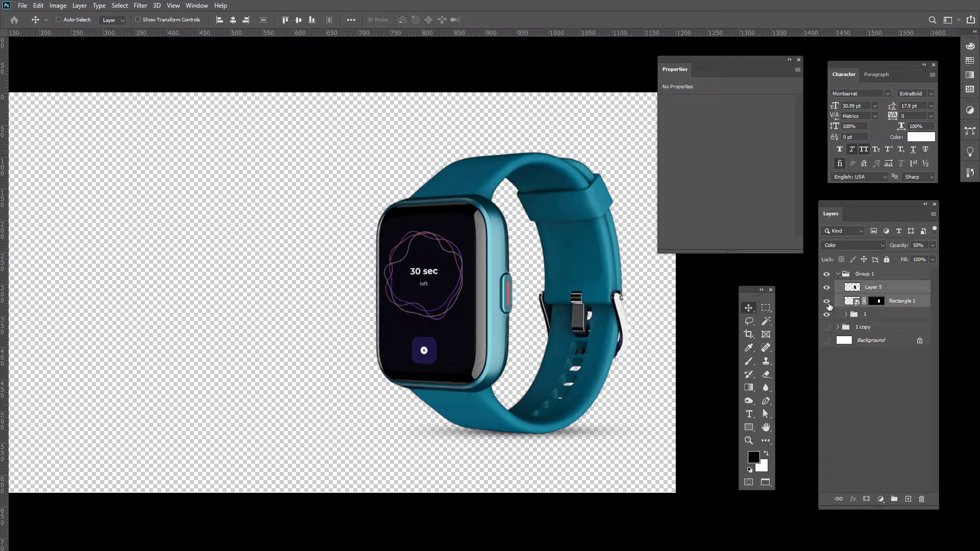
{"action": "right_click", "coordinate": [904, 299]}
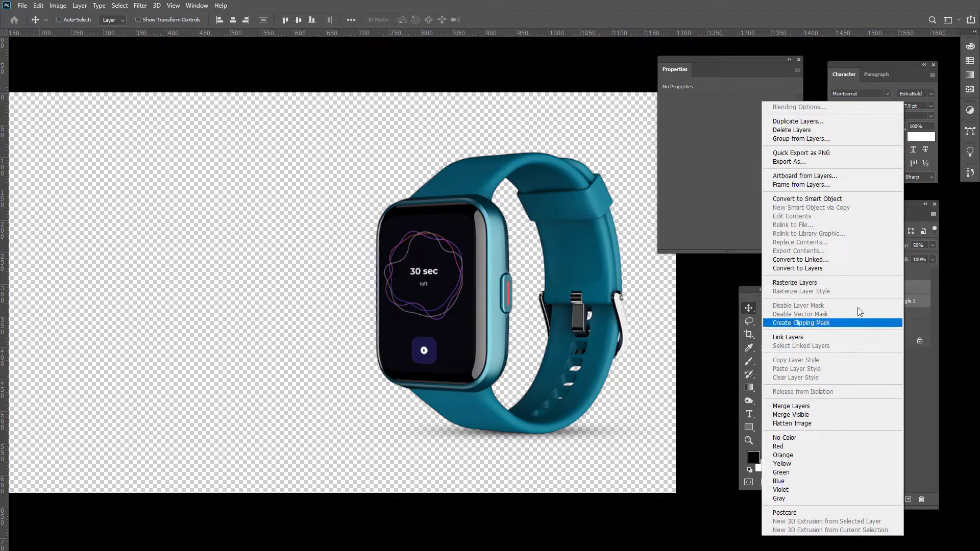
{"action": "left_click", "coordinate": [842, 198]}
{"action": "left_click_drag", "start_coordinate": [536, 328], "coordinate": [472, 311]}
{"action": "scroll", "coordinate": [398, 194], "scroll_direction": "up", "scroll_amount": 3}
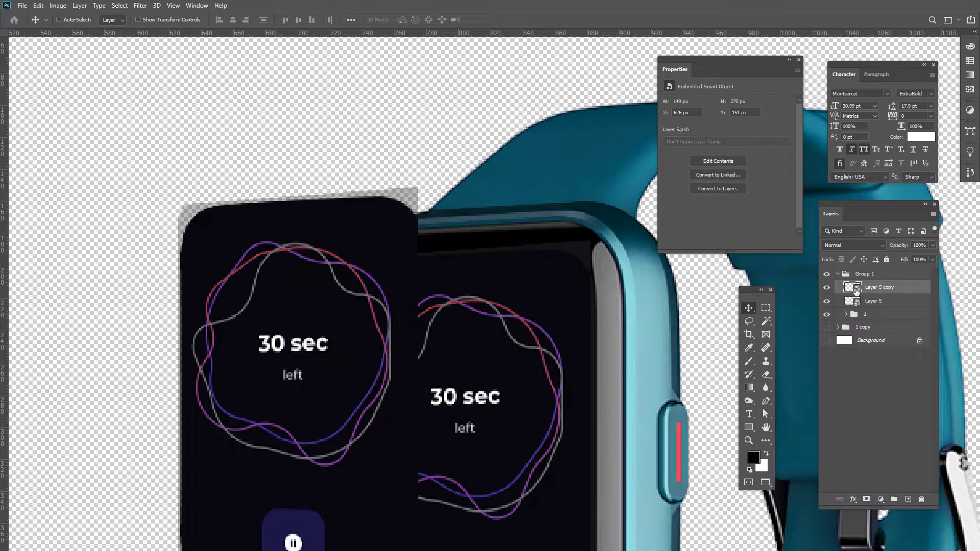
Open the copied smart object's contents, clip Layer 5 to Rectangle 1, and save and close the contents.
{"action": "double_click", "coordinate": [855, 289]}
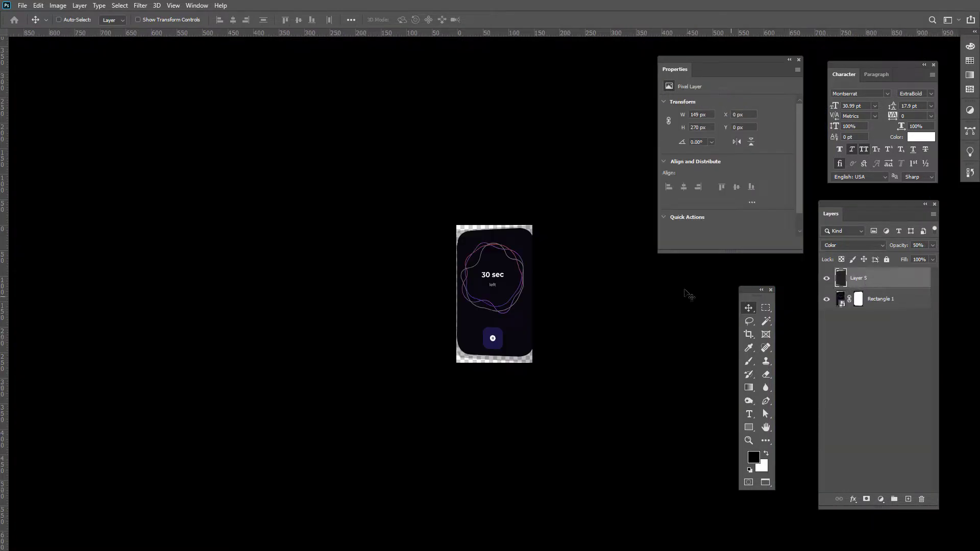
{"action": "scroll", "coordinate": [478, 234], "scroll_direction": "up", "scroll_amount": 2}
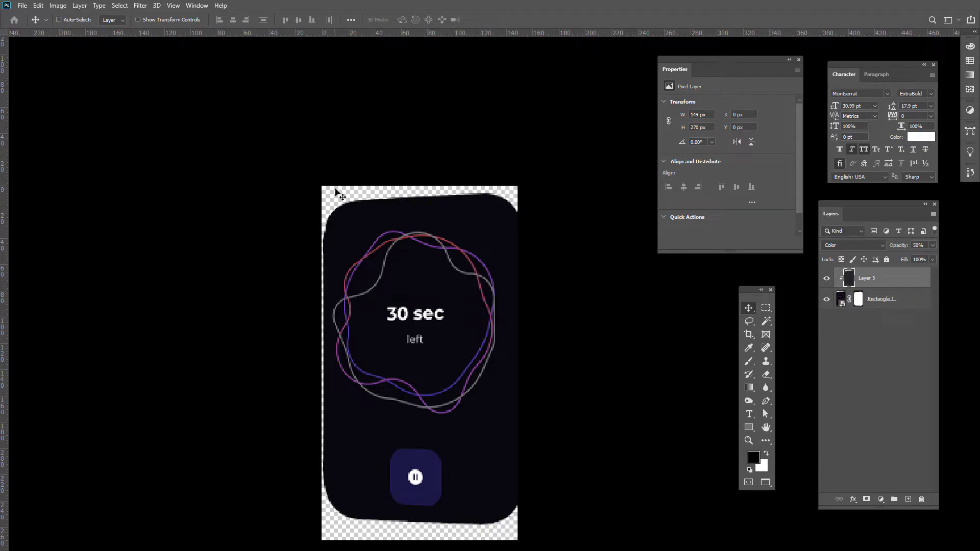
{"action": "key", "text": "ctrl+w"}
{"action": "left_click_drag", "start_coordinate": [312, 267], "coordinate": [326, 217]}
{"action": "scroll", "coordinate": [357, 310], "scroll_direction": "down", "scroll_amount": 4}
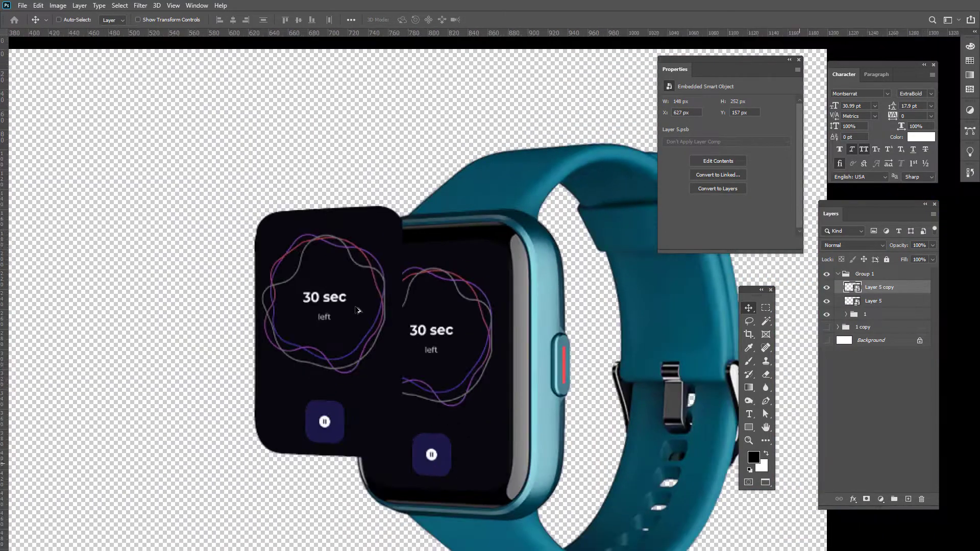
{"action": "scroll", "coordinate": [357, 311], "scroll_direction": "down", "scroll_amount": 2}
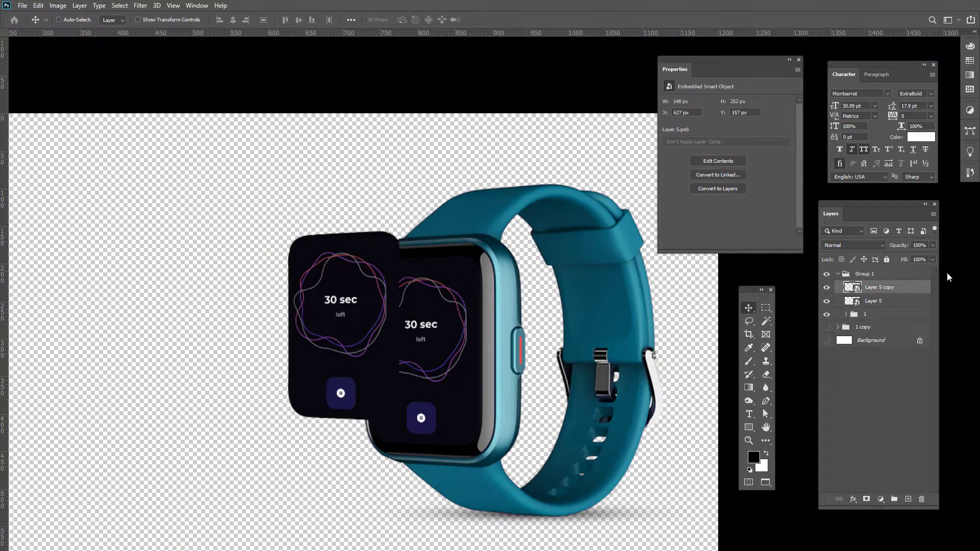
{"action": "double_click", "coordinate": [920, 292]}
{"action": "left_click", "coordinate": [559, 248]}
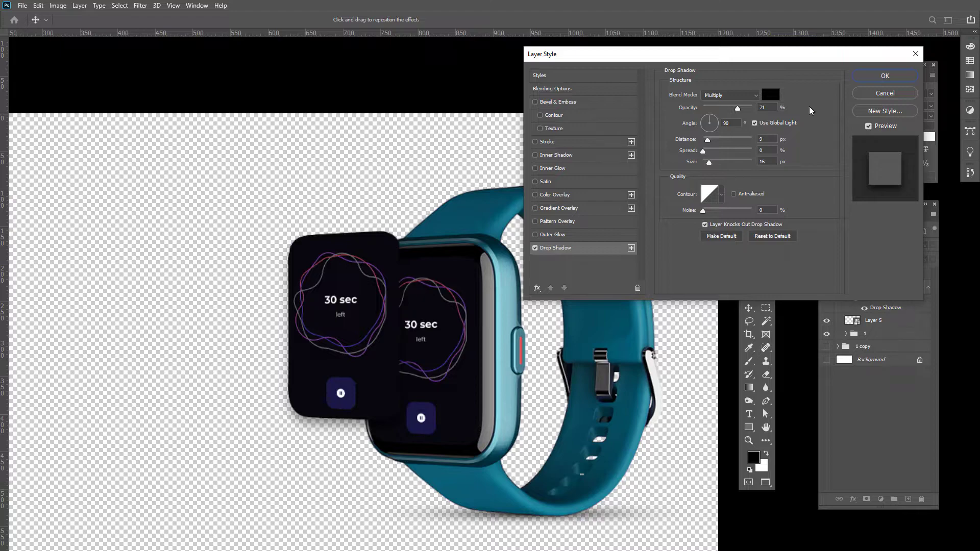
{"action": "left_click", "coordinate": [885, 75]}
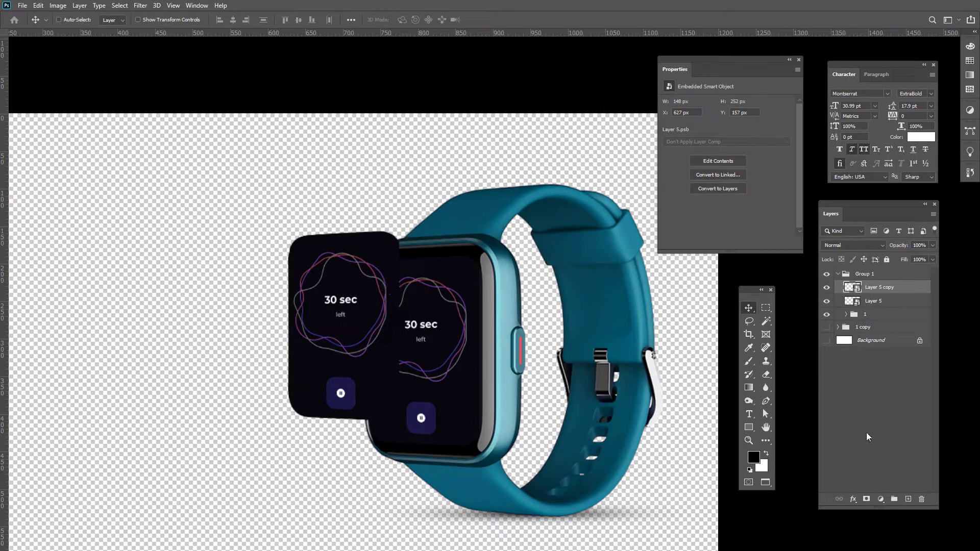
Add a Levels adjustment clipped to Layer 5 copy and lower its white input level to brighten the floating screen.
{"action": "left_click", "coordinate": [881, 499]}
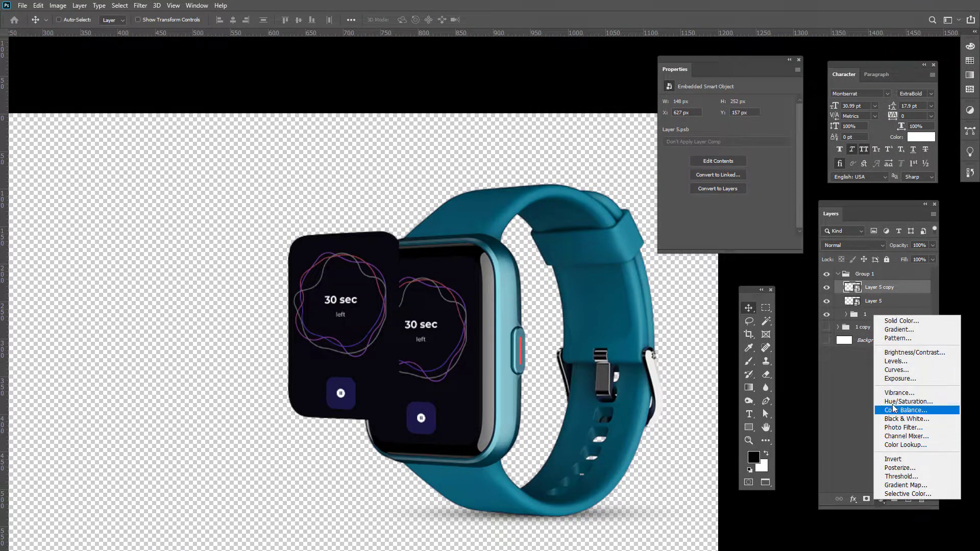
{"action": "left_click", "coordinate": [899, 362]}
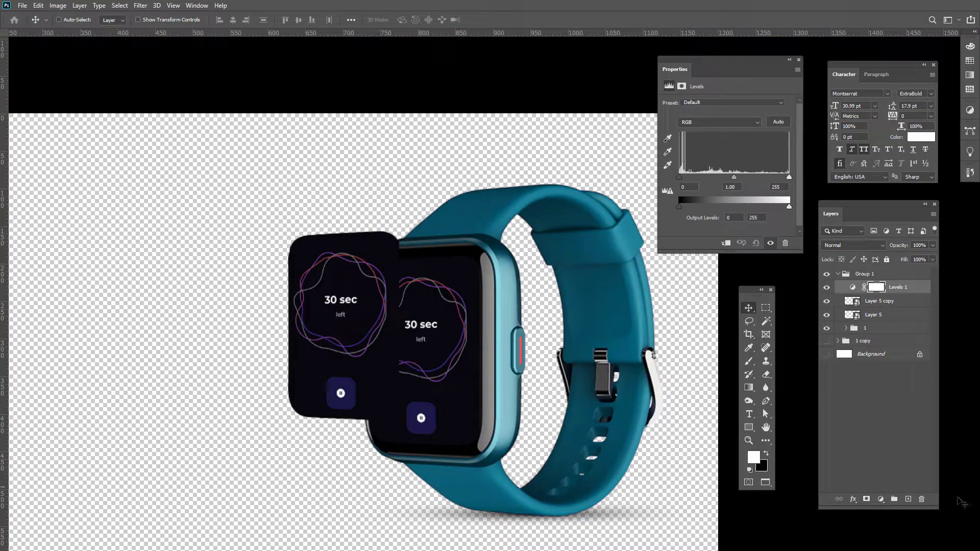
{"action": "left_click", "coordinate": [725, 244]}
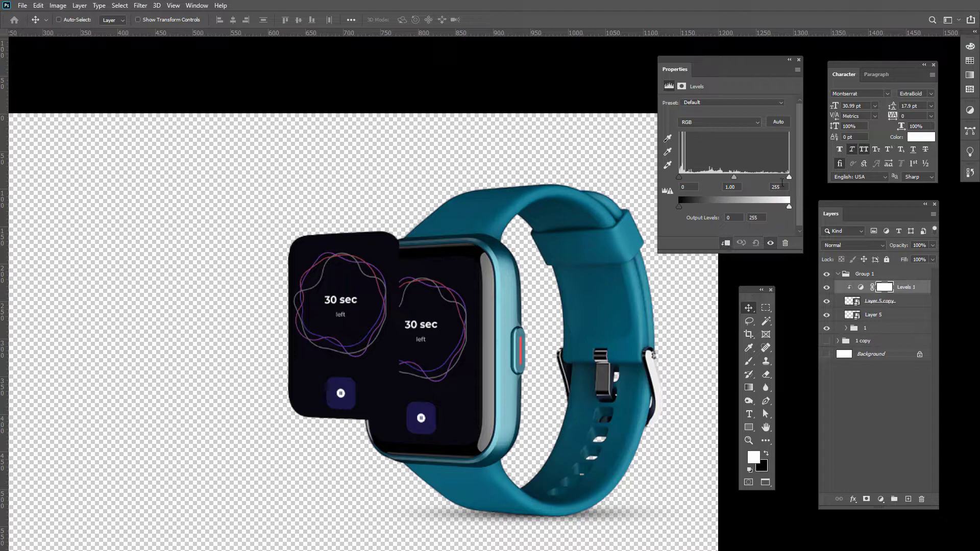
{"action": "left_click_drag", "start_coordinate": [788, 177], "coordinate": [753, 167]}
Add a Multiply drop shadow to Layer 5 copy with 71% opacity, 9 px distance and 16 px size, and show the Background layer.
{"action": "left_click", "coordinate": [917, 305]}
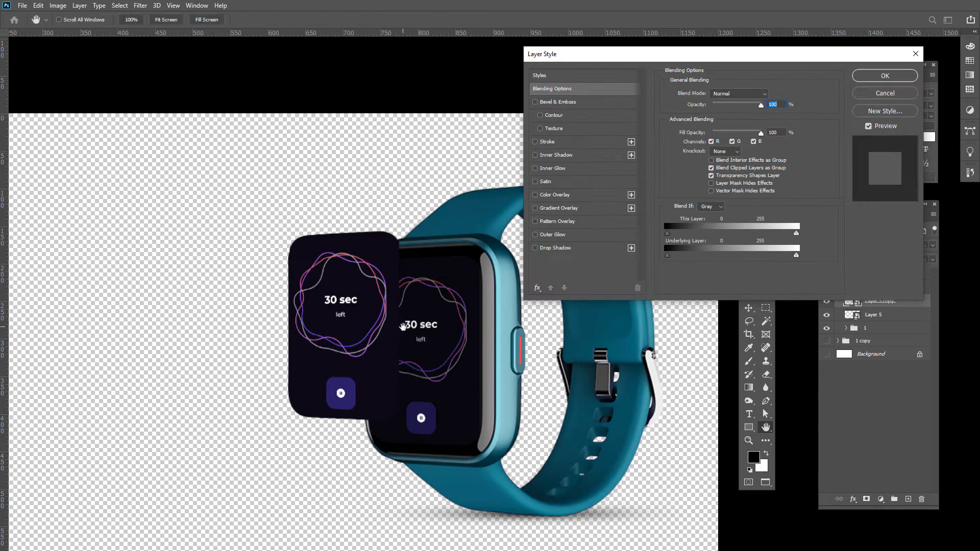
{"action": "left_click", "coordinate": [565, 248]}
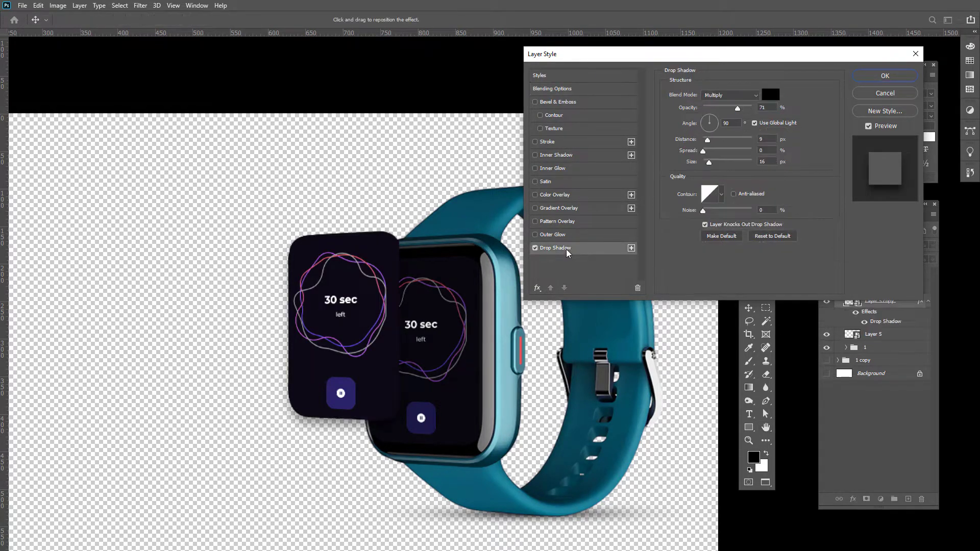
{"action": "left_click", "coordinate": [879, 77]}
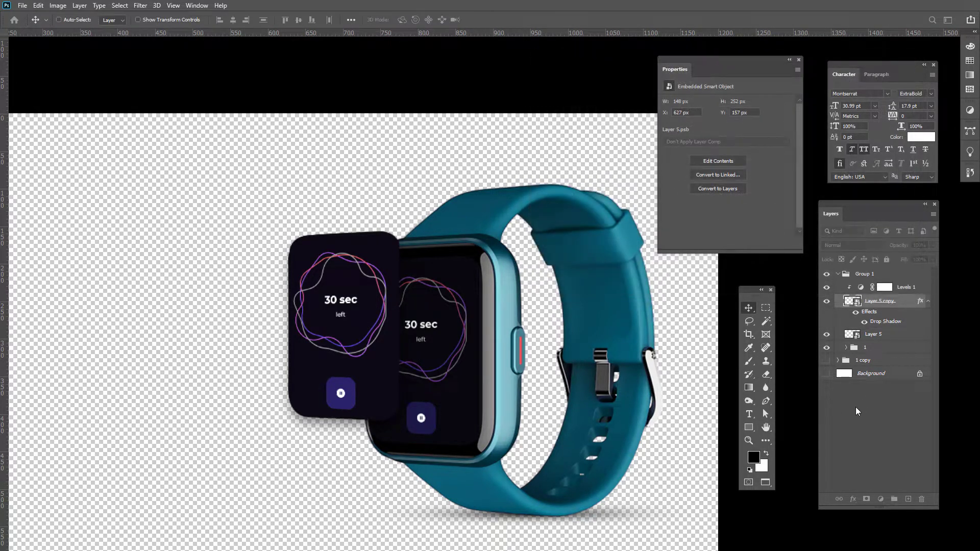
{"action": "left_click", "coordinate": [826, 373]}
{"action": "scroll", "coordinate": [436, 424], "scroll_direction": "down", "scroll_amount": 2}
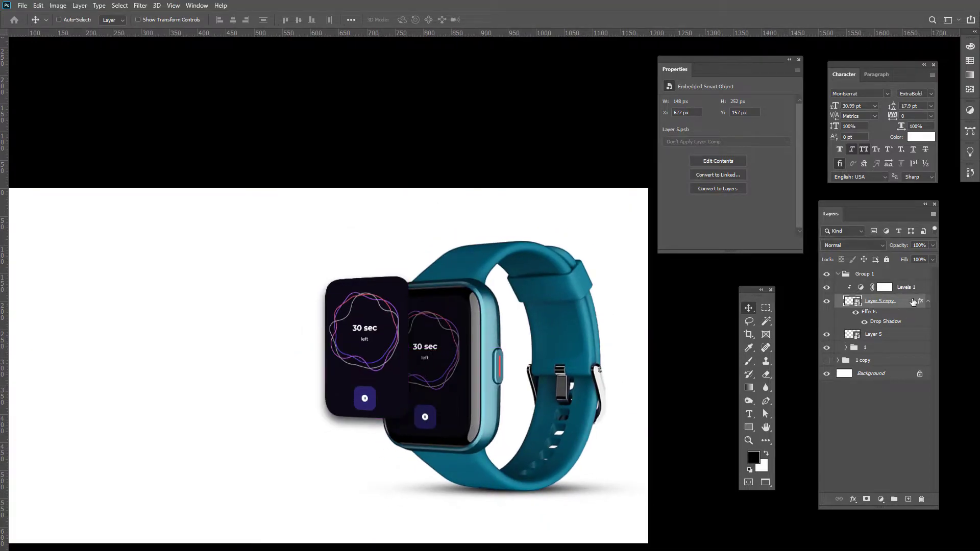
Transform Layer 5 copy in perspective with a taller right edge, about 148 × 279 px, and move it to about X 601, Y 133 px.
{"action": "key", "text": "ctrl+t"}
{"action": "right_click", "coordinate": [380, 358]}
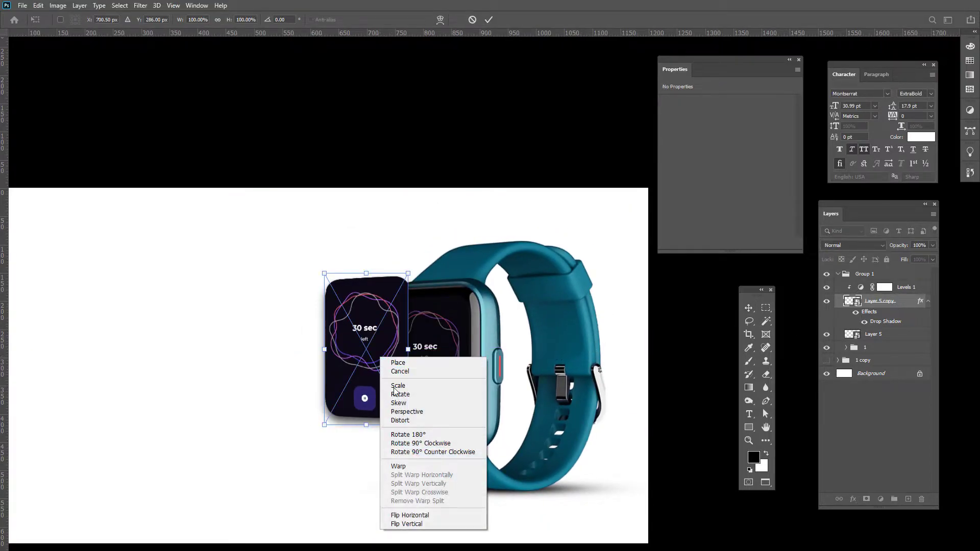
{"action": "left_click", "coordinate": [435, 416]}
{"action": "mouse_move", "coordinate": [409, 431]}
{"action": "left_mouse_down"}
{"action": "mouse_move", "coordinate": [422, 431]}
{"action": "mouse_move", "coordinate": [394, 432]}
{"action": "mouse_move", "coordinate": [408, 437]}
{"action": "left_mouse_up"}
{"action": "left_click_drag", "start_coordinate": [384, 385], "coordinate": [371, 381]}
{"action": "key", "text": "Return"}
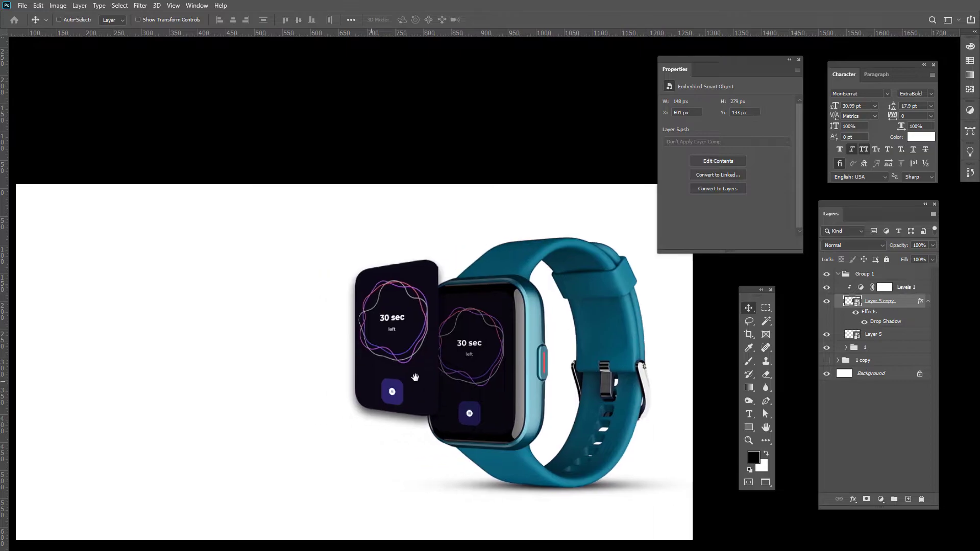
Duplicate Layer 5 copy and line up both screens left of the watch at Y 163 px, at about X 556 and X 660 px.
{"action": "left_click_drag", "start_coordinate": [415, 377], "coordinate": [354, 352]}
{"action": "key", "text": "ctrl+j"}
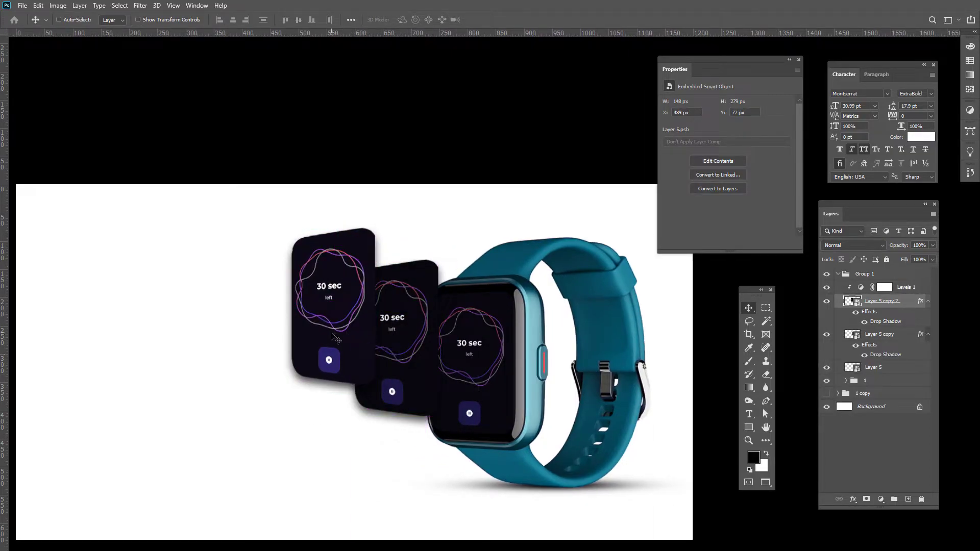
{"action": "left_click_drag", "start_coordinate": [334, 337], "coordinate": [333, 383]}
{"action": "left_click_drag", "start_coordinate": [384, 363], "coordinate": [384, 379]}
{"action": "left_click_drag", "start_coordinate": [447, 405], "coordinate": [468, 391]}
{"action": "left_click_drag", "start_coordinate": [344, 387], "coordinate": [378, 387]}
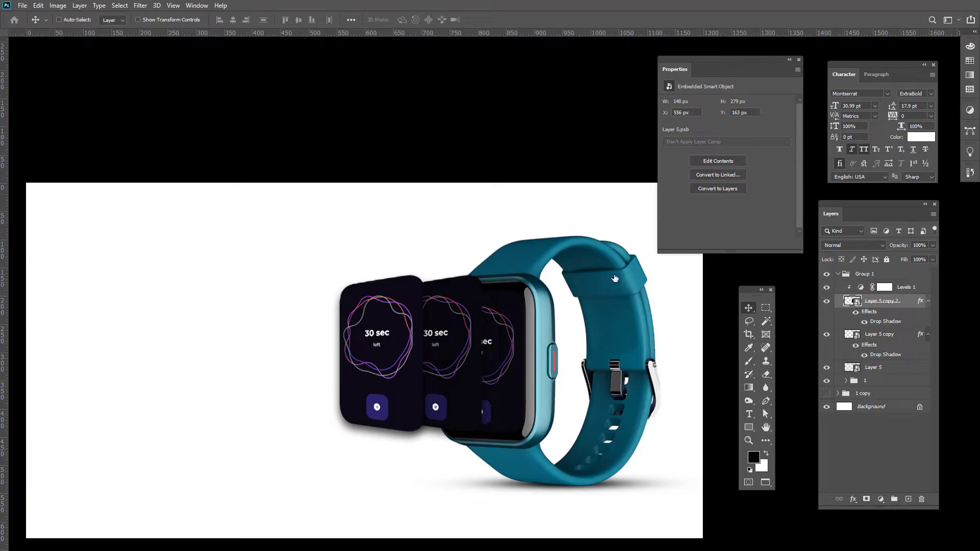
Adjust Layer 5 copy 2's drop shadow to 31% opacity, 6 px distance and 1 px size, with the light angled from the upper left.
{"action": "left_click", "coordinate": [557, 248]}
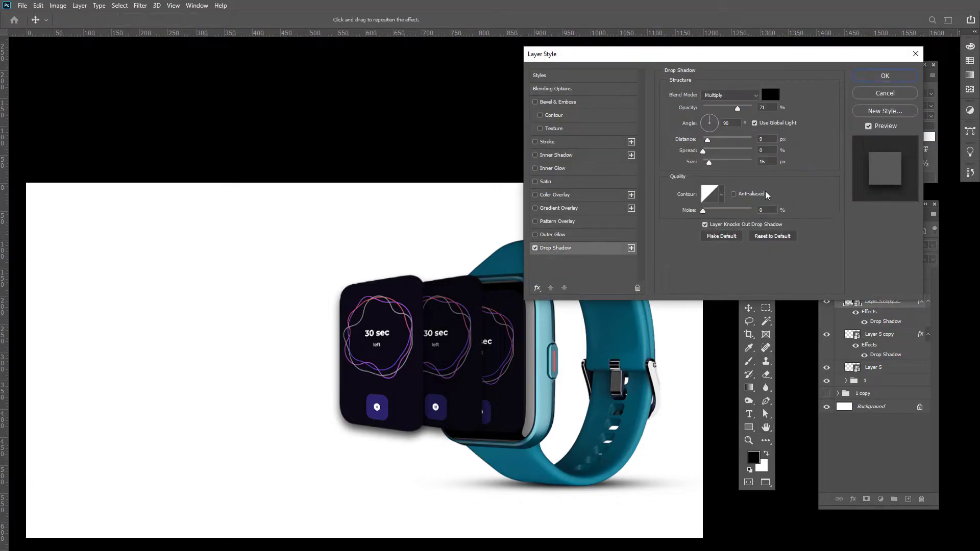
{"action": "left_click_drag", "start_coordinate": [738, 110], "coordinate": [719, 108]}
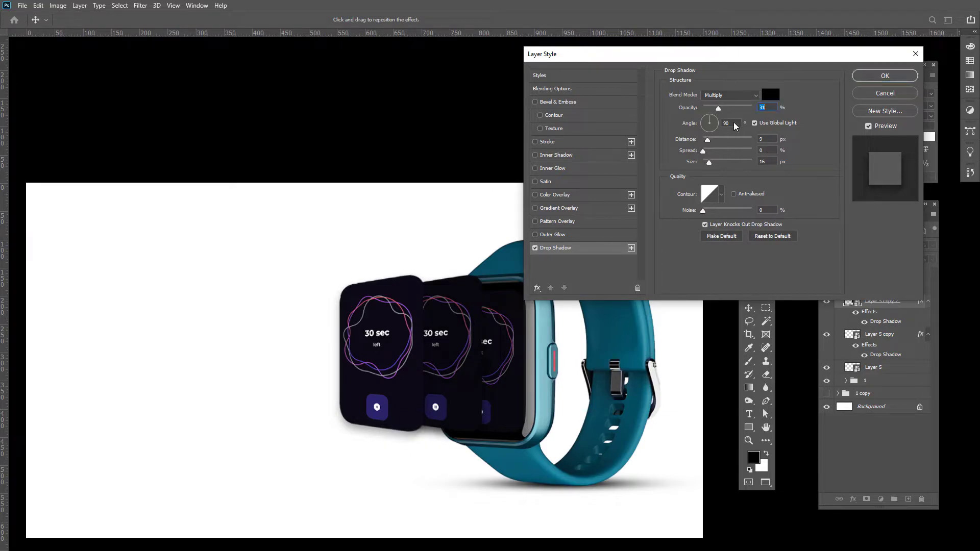
{"action": "left_click_drag", "start_coordinate": [708, 142], "coordinate": [704, 162]}
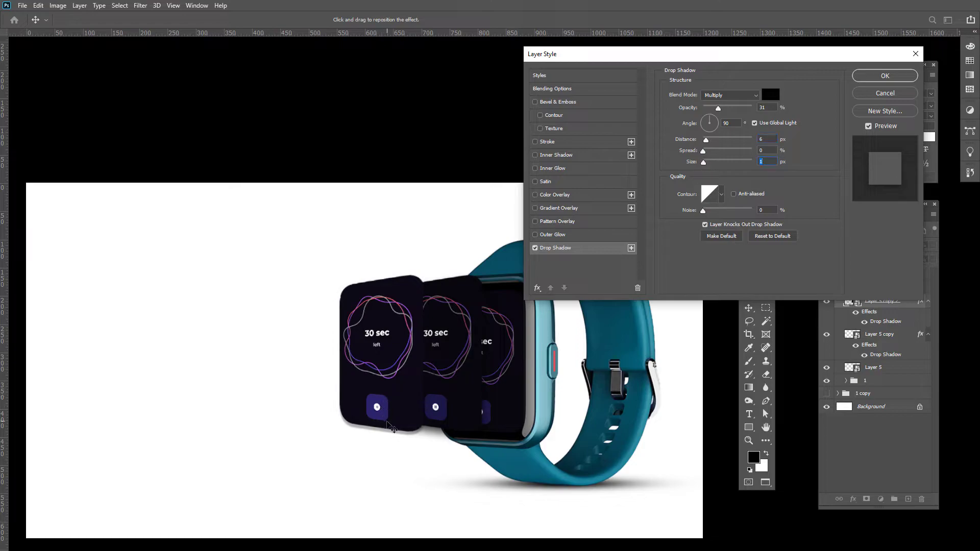
{"action": "left_click", "coordinate": [707, 121]}
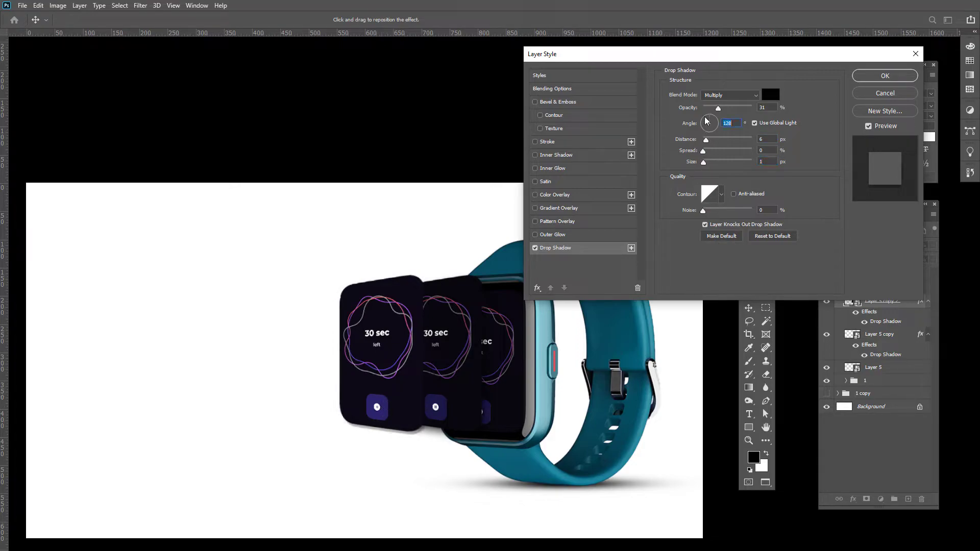
{"action": "left_click", "coordinate": [707, 121]}
{"action": "left_click", "coordinate": [884, 76]}
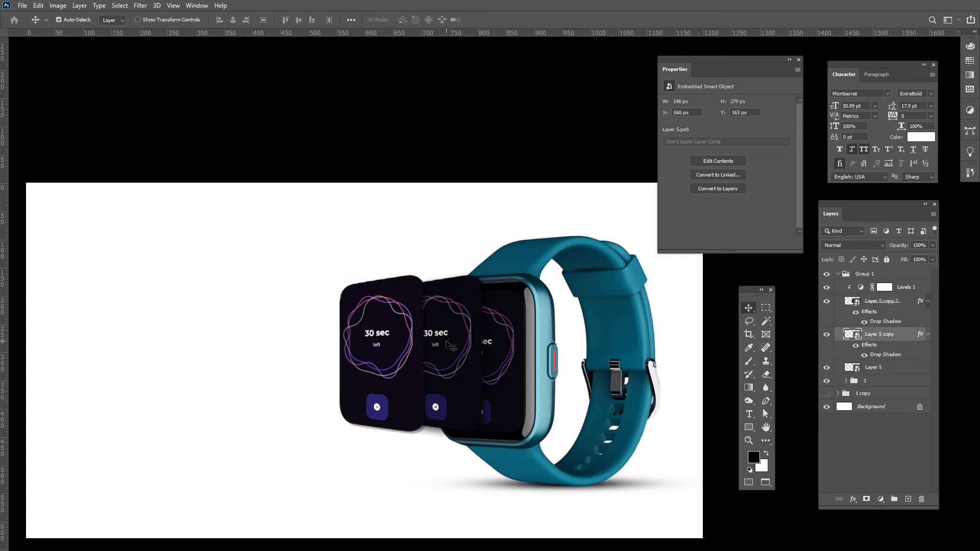
Delete Layer 5 copy and move Layer 5 copy 2 partly over the watch face, at about X 668, Y 176 px.
{"action": "key", "text": "Delete"}
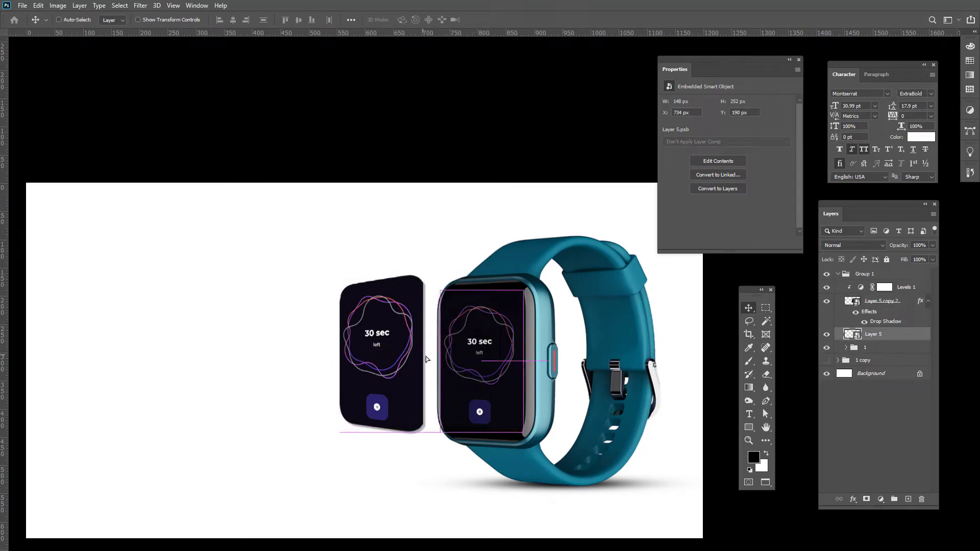
{"action": "left_click", "coordinate": [381, 363], "text": "ctrl"}
{"action": "left_click_drag", "start_coordinate": [378, 363], "coordinate": [441, 368]}
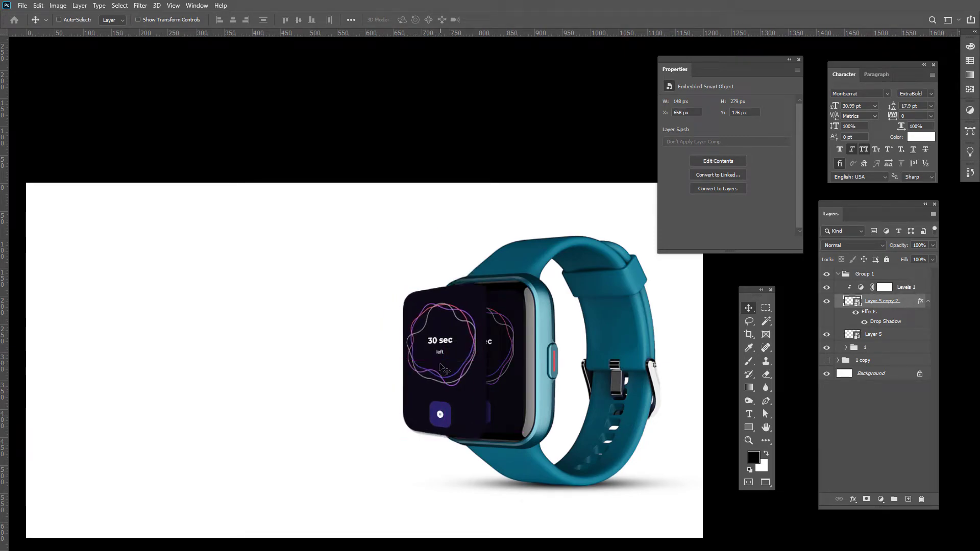
Scale Layer 5 copy 2 to about 132 × 248 px and place a smaller duplicate, about 105 × 198 px, at X 595, Y 217 px.
{"action": "key", "text": "ctrl+t"}
{"action": "left_click_drag", "start_coordinate": [489, 440], "coordinate": [420, 423]}
{"action": "key", "text": "Return"}
{"action": "key", "text": "ctrl+t"}
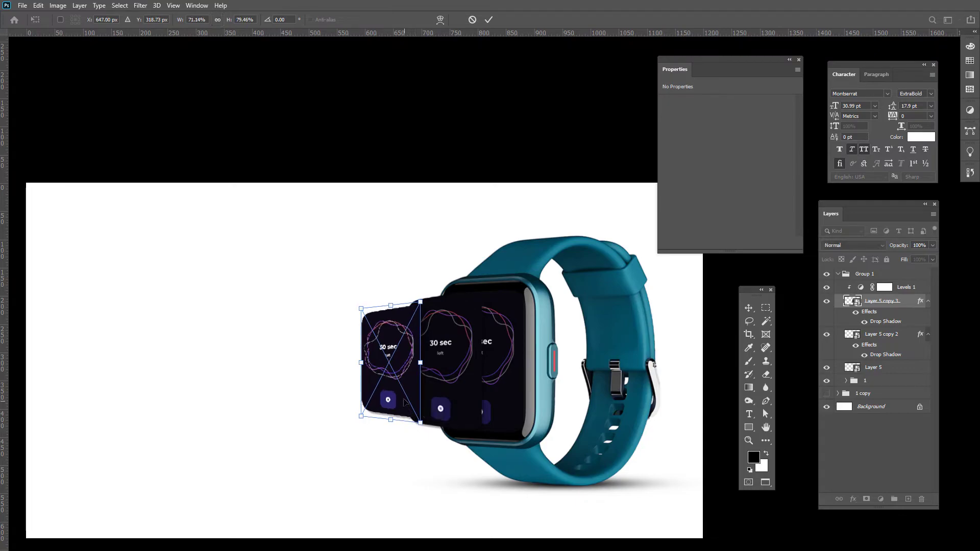
{"action": "key", "text": "Return"}
Hide group 1 and Layer 5, and delete the unused 1 copy group.
{"action": "scroll", "coordinate": [497, 455], "scroll_direction": "down", "scroll_amount": 1}
{"action": "left_click_drag", "start_coordinate": [541, 465], "coordinate": [544, 458]}
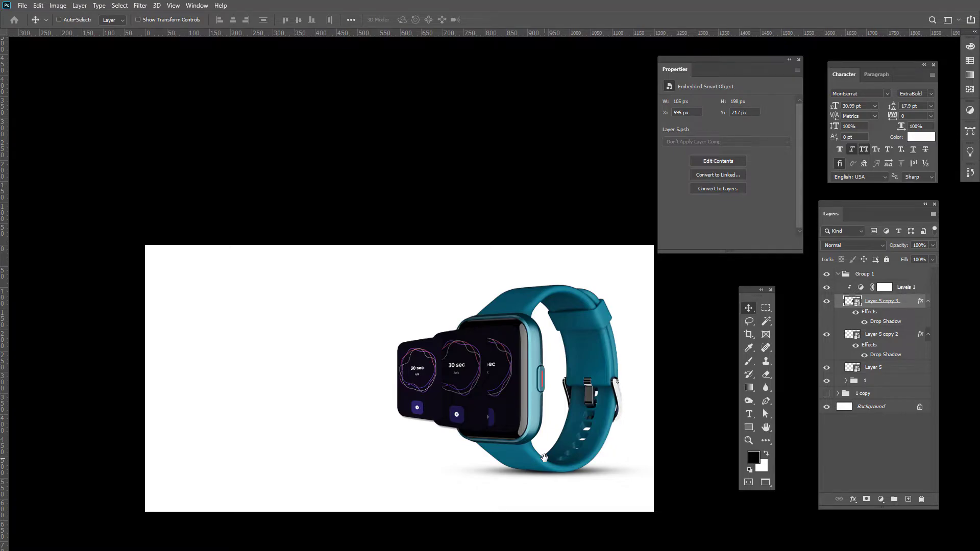
{"action": "scroll", "coordinate": [645, 427], "scroll_direction": "up", "scroll_amount": 1}
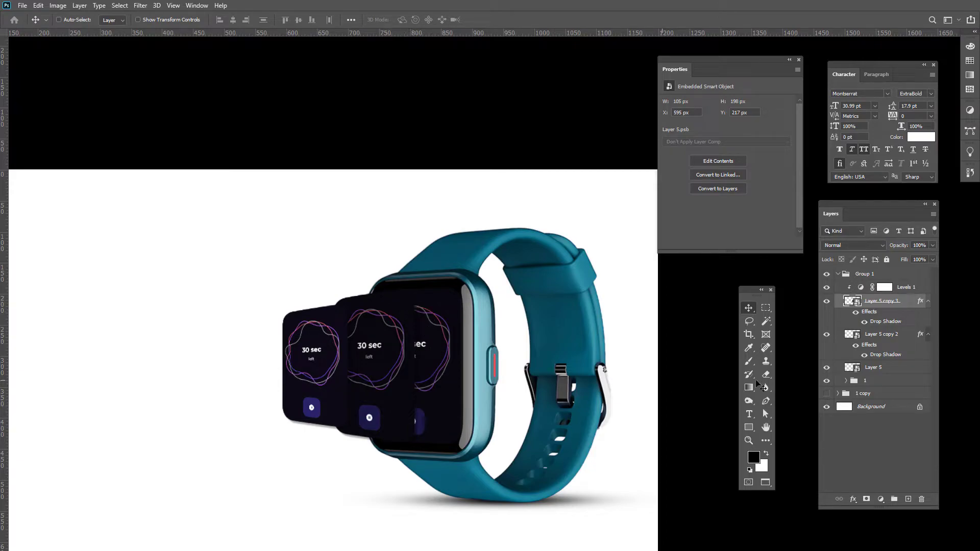
{"action": "left_click", "coordinate": [826, 381]}
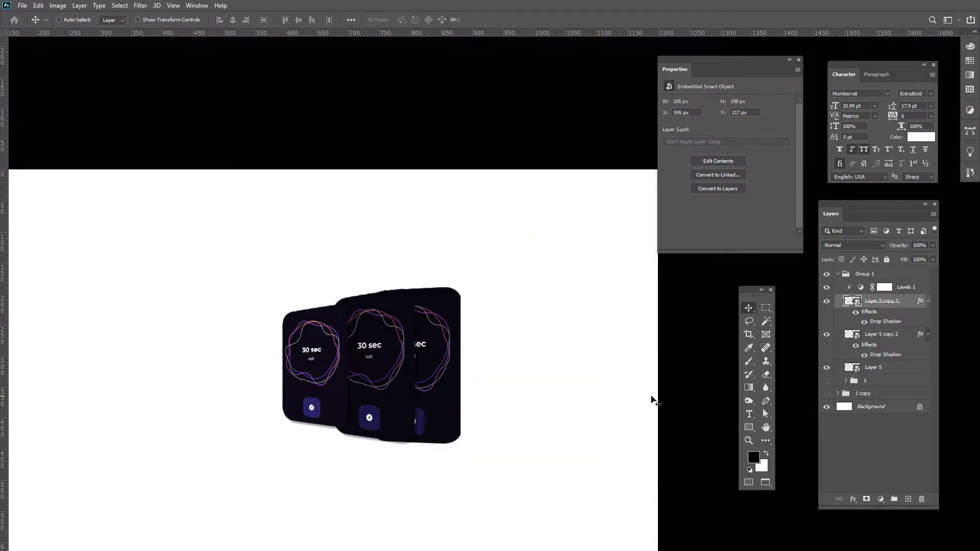
{"action": "left_click", "coordinate": [826, 394]}
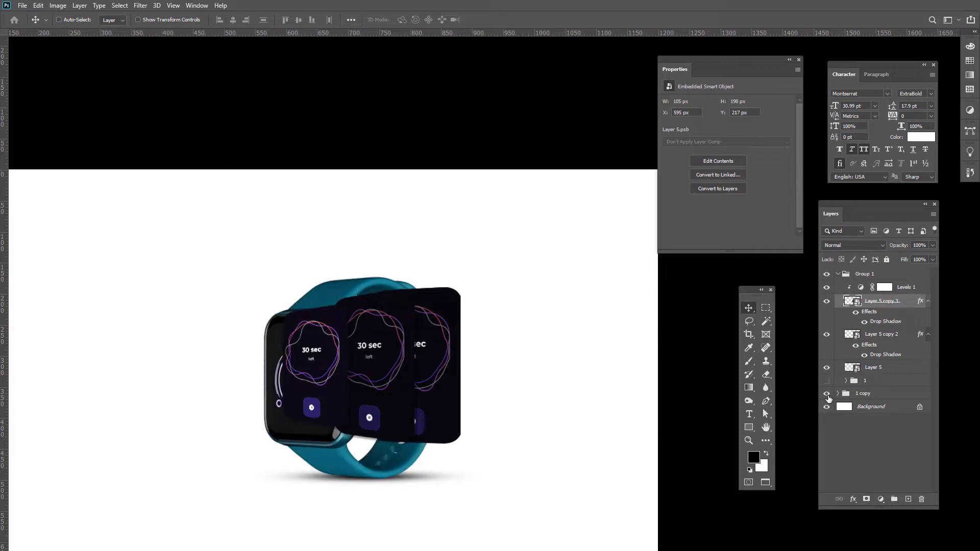
{"action": "left_click", "coordinate": [824, 368]}
{"action": "left_click", "coordinate": [824, 368]}
{"action": "left_click", "coordinate": [826, 393]}
{"action": "left_click", "coordinate": [878, 396]}
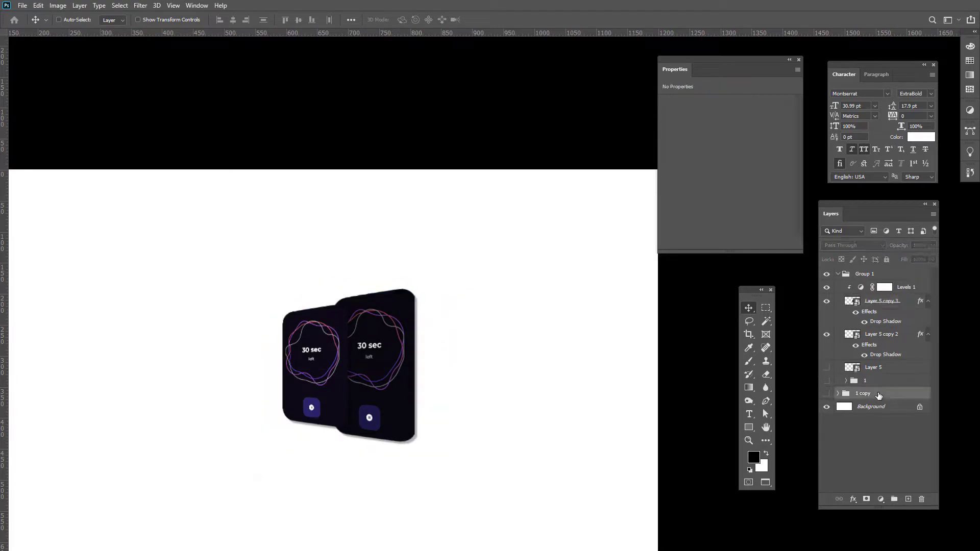
{"action": "key", "text": "Delete"}
Create a new empty layer directly beneath Layer 5 copy 2.
{"action": "scroll", "coordinate": [357, 401], "scroll_direction": "up", "scroll_amount": 2}
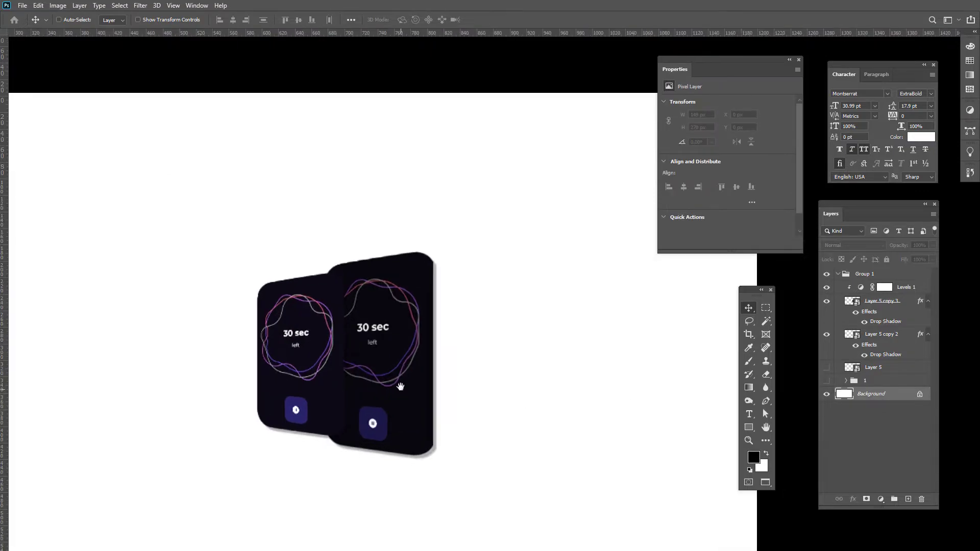
{"action": "left_click", "coordinate": [827, 335]}
{"action": "left_click", "coordinate": [827, 335]}
{"action": "left_click", "coordinate": [897, 336]}
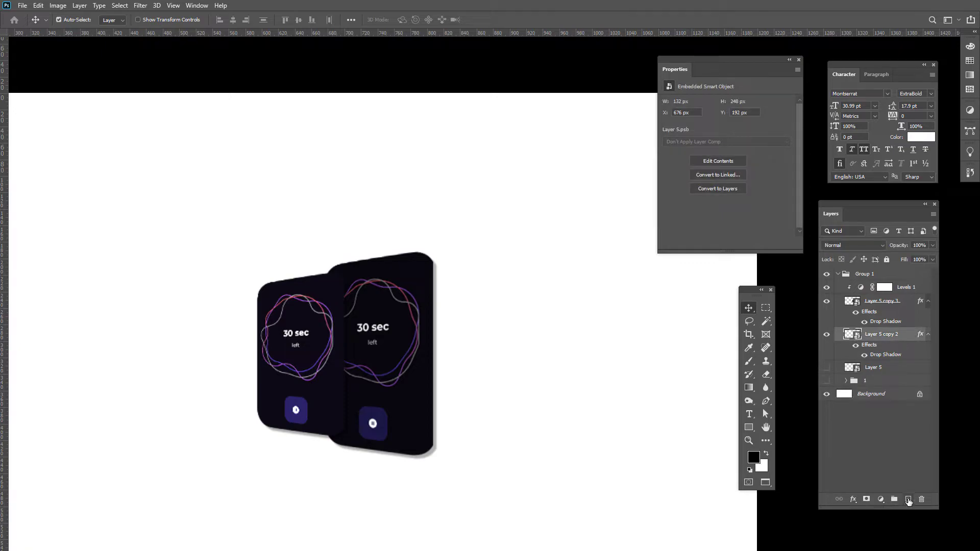
{"action": "left_click", "coordinate": [909, 500]}
Hide the Background and paint a soft white vertical stroke on Layer 6 along the larger screen's right edge with an 80 px brush.
{"action": "key", "text": "b"}
{"action": "left_click", "coordinate": [476, 300], "text": "alt"}
{"action": "key", "text": "bracketleft"}
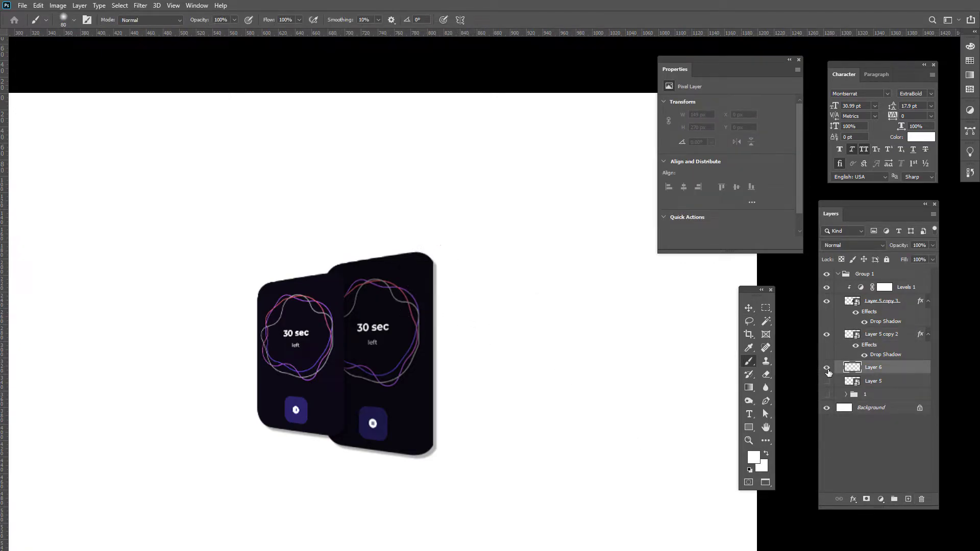
{"action": "left_click", "coordinate": [827, 408]}
{"action": "left_click_drag", "start_coordinate": [426, 262], "coordinate": [415, 259]}
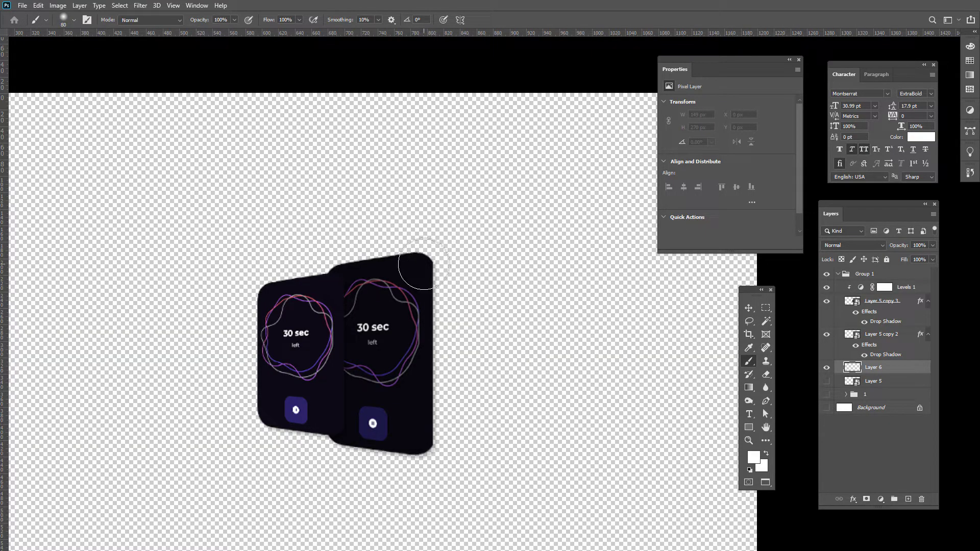
{"action": "left_click", "coordinate": [423, 443], "text": "shift"}
{"action": "key", "text": "v"}
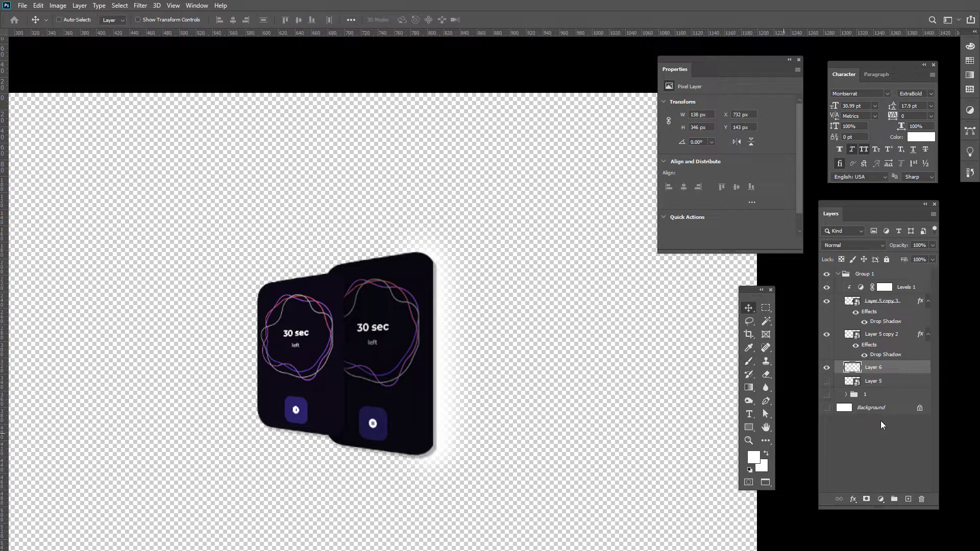
Show Layer 5 and group 1 again and lower Layer 6's opacity to 32%.
{"action": "left_click", "coordinate": [825, 384]}
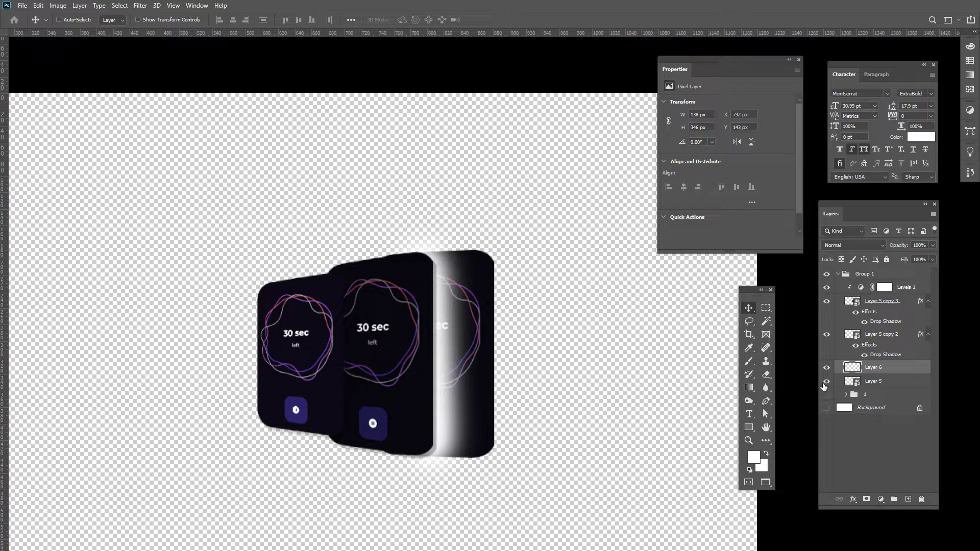
{"action": "left_click", "coordinate": [826, 394]}
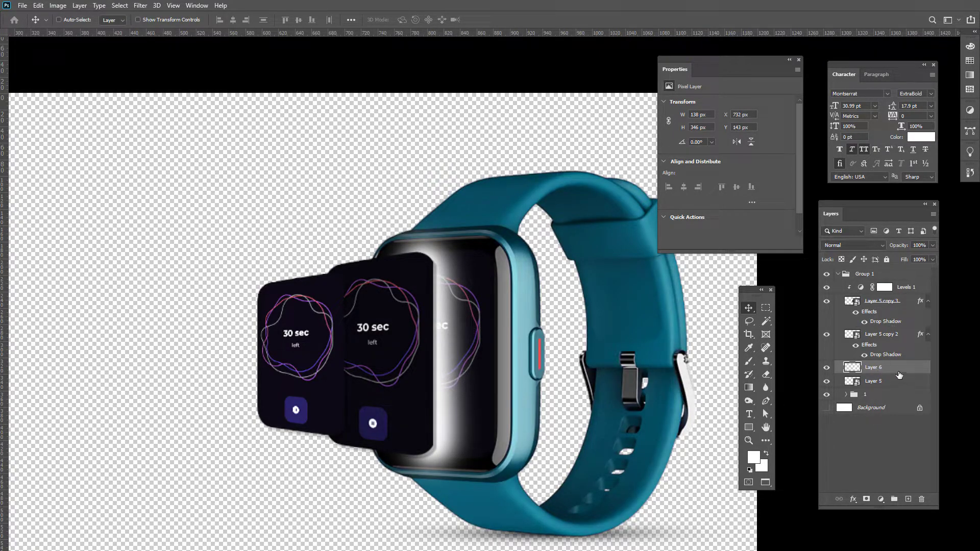
{"action": "left_click_drag", "start_coordinate": [899, 248], "coordinate": [865, 247]}
Narrow and shorten the white glow on Layer 6 to about 52 × 275 px, positioned at X 782, Y 179 px on the watch screen.
{"action": "key", "text": "ctrl+t"}
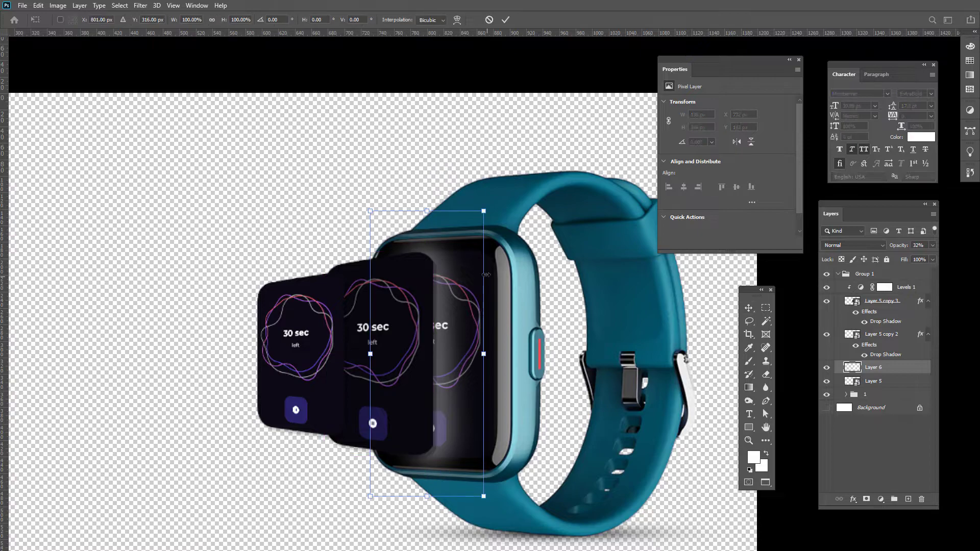
{"action": "left_click_drag", "start_coordinate": [483, 210], "coordinate": [473, 240]}
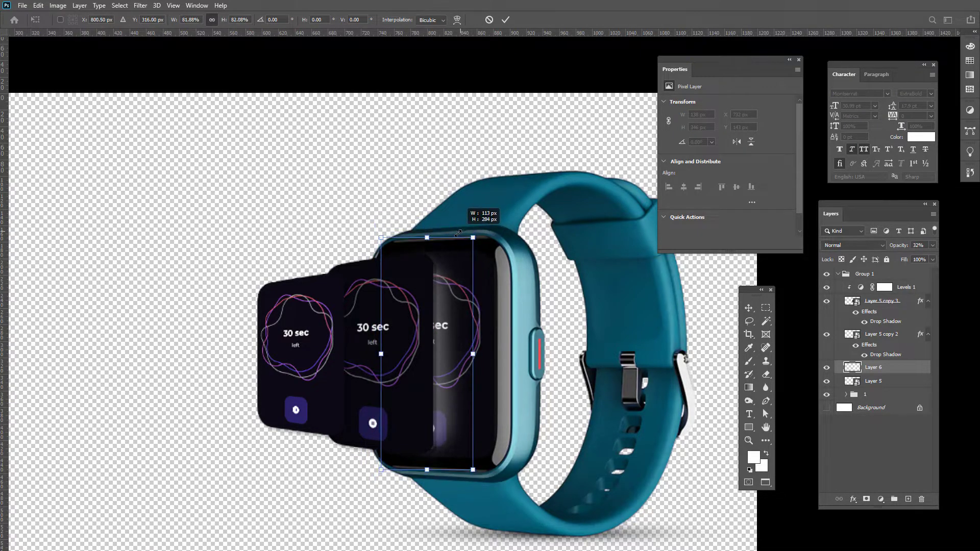
{"action": "left_click_drag", "start_coordinate": [473, 354], "coordinate": [428, 368]}
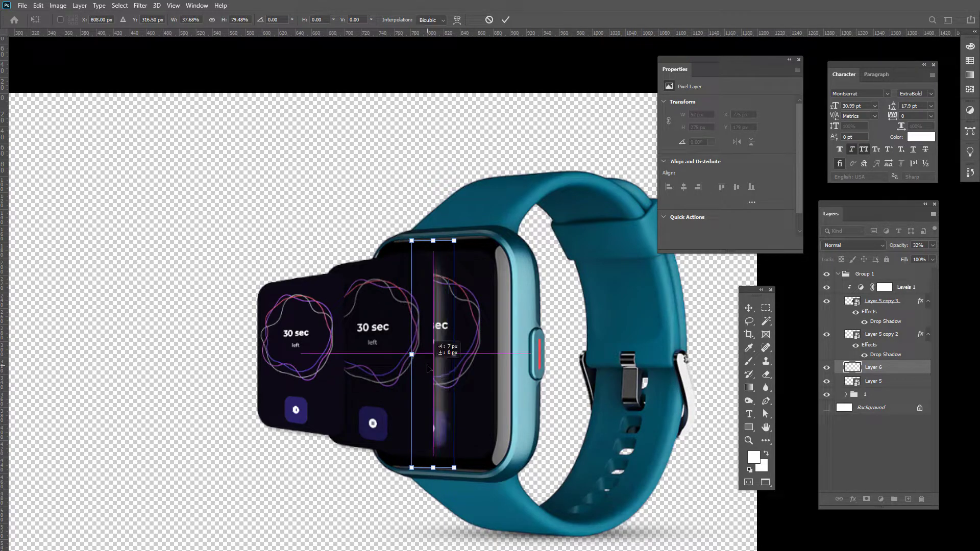
{"action": "key", "text": "Return"}
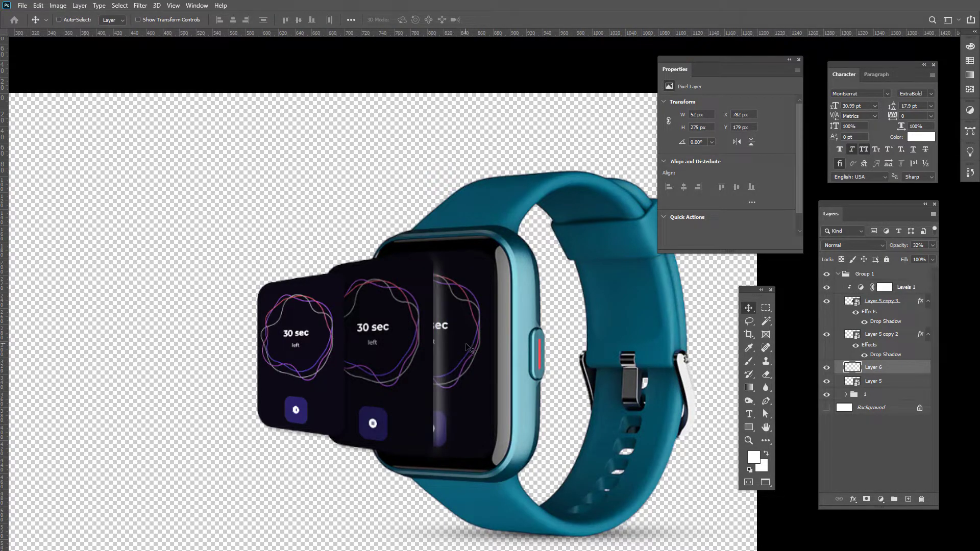
Apply a Gaussian Blur with a radius of about 18 px to the white glow on Layer 6.
{"action": "left_click", "coordinate": [140, 5]}
{"action": "mouse_move", "coordinate": [174, 123]}
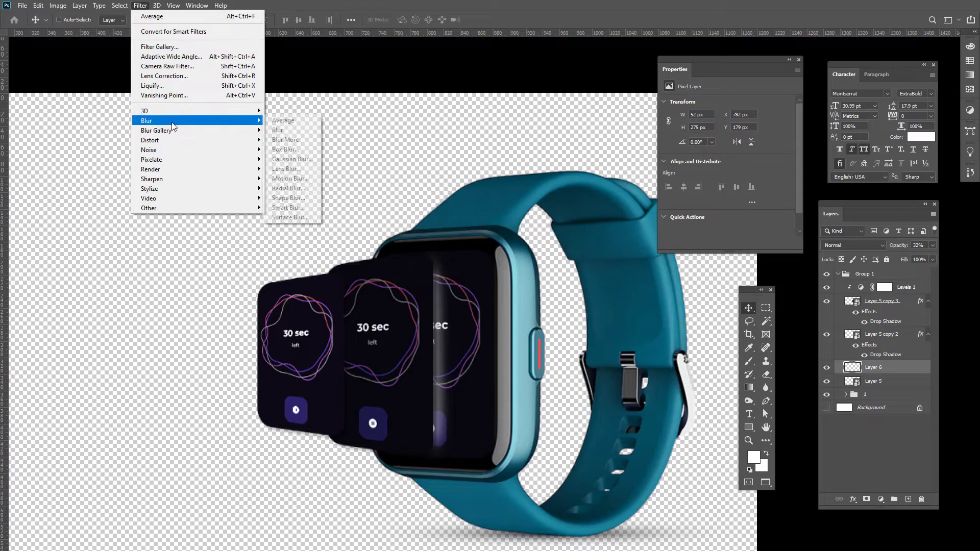
{"action": "left_click", "coordinate": [289, 157]}
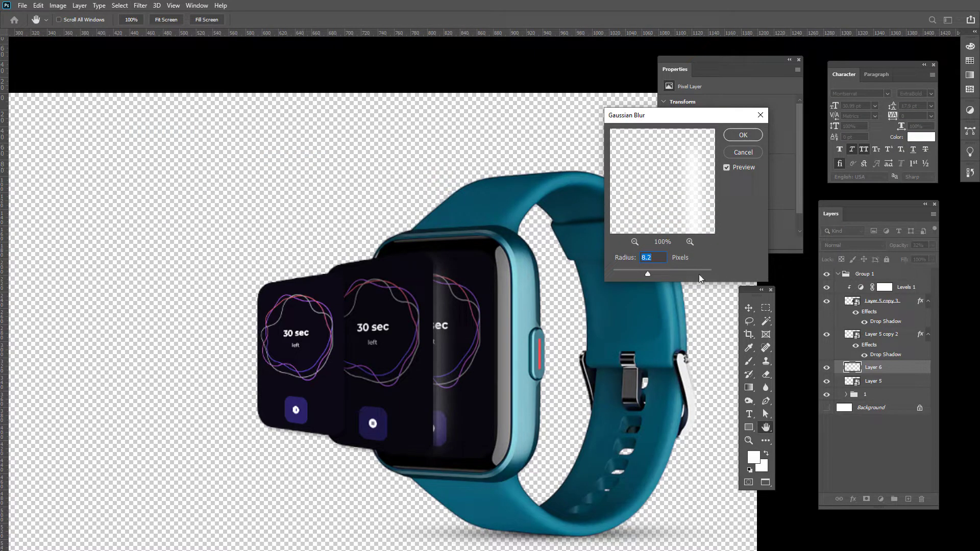
{"action": "left_click_drag", "start_coordinate": [654, 275], "coordinate": [658, 274]}
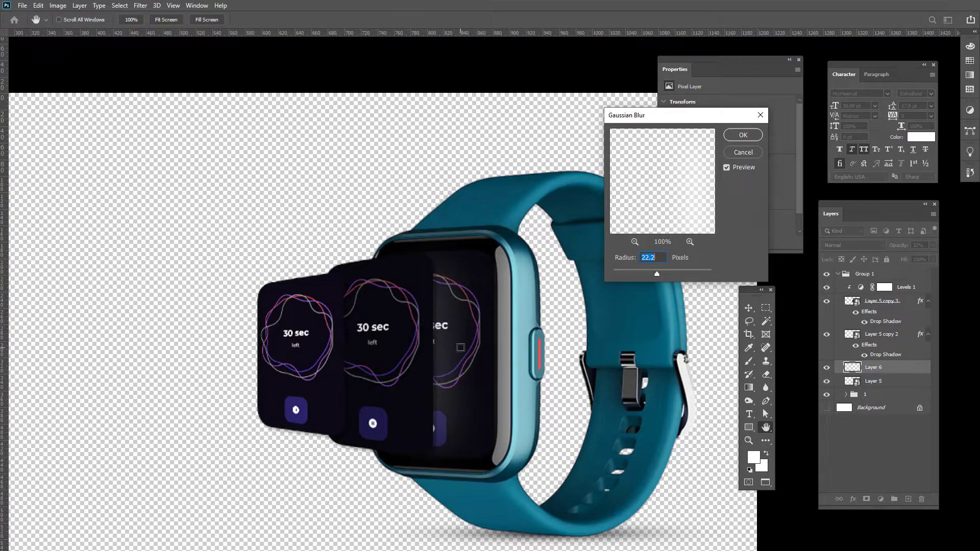
{"action": "left_click_drag", "start_coordinate": [659, 273], "coordinate": [654, 273]}
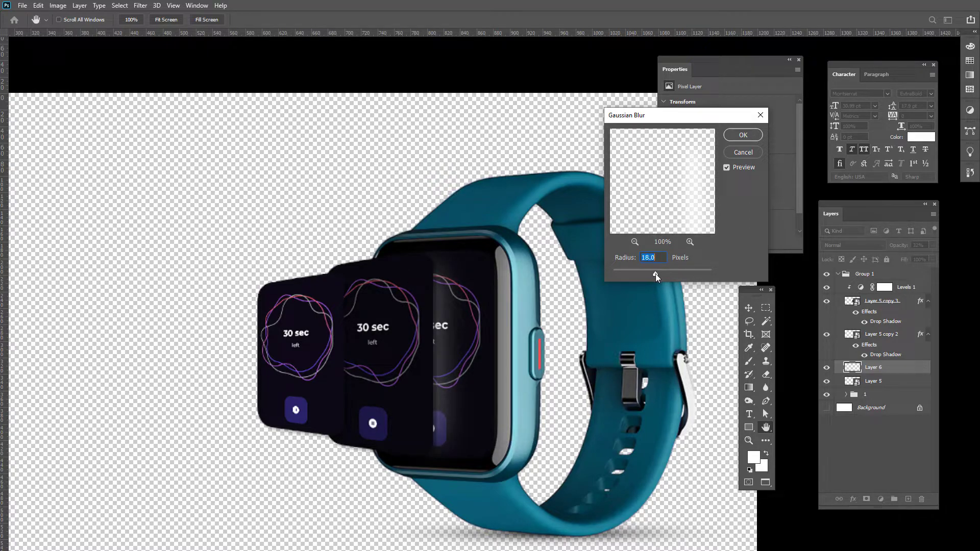
{"action": "left_click", "coordinate": [742, 136]}
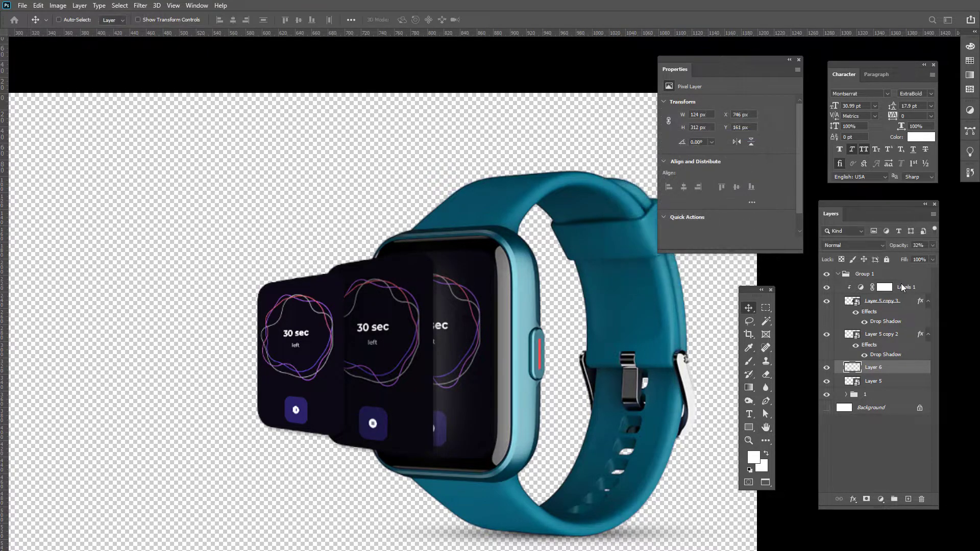
Lower Layer 6's opacity to 26% and place a copy above Layer 5 copy 2, moved left to about X 638, Y 161 px.
{"action": "left_click_drag", "start_coordinate": [901, 246], "coordinate": [897, 247]}
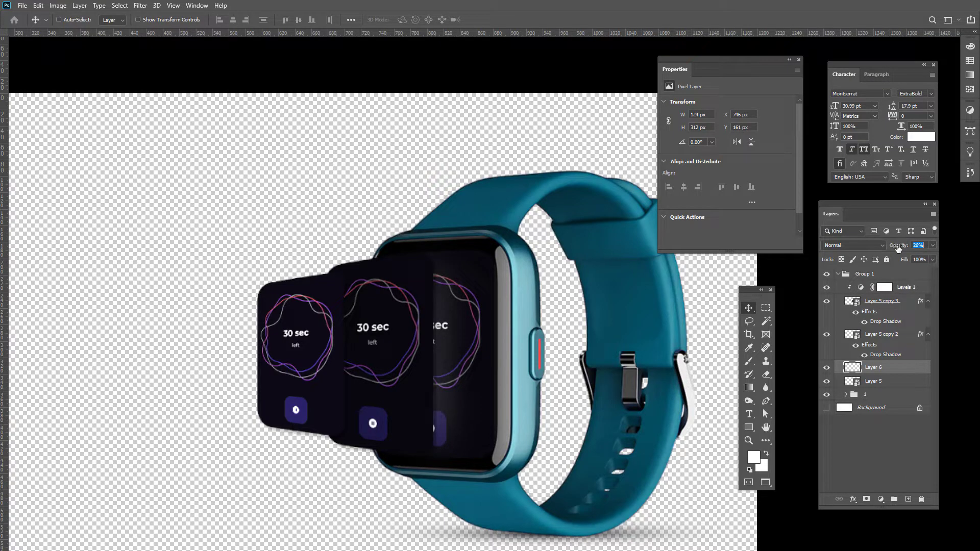
{"action": "left_click_drag", "start_coordinate": [905, 372], "coordinate": [880, 330]}
{"action": "left_click_drag", "start_coordinate": [434, 391], "coordinate": [344, 387]}
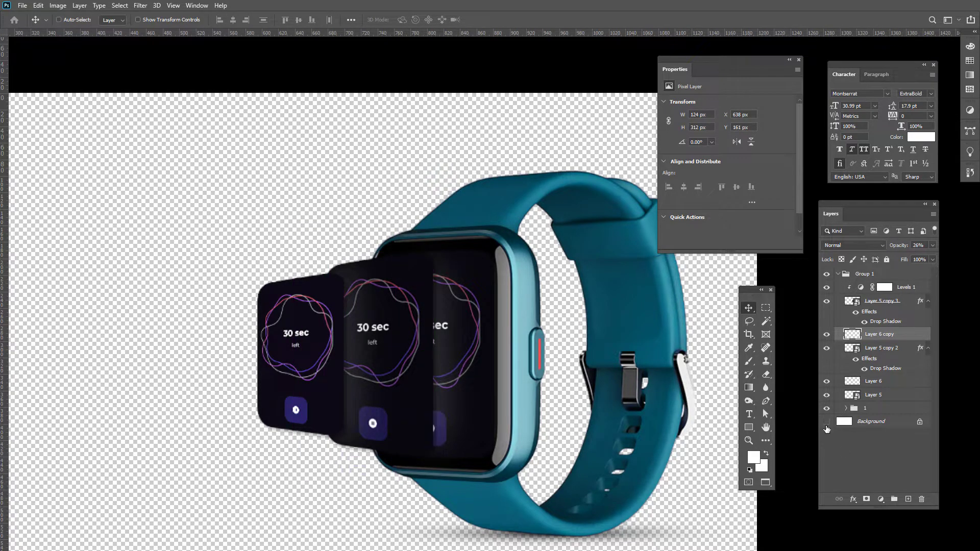
Show the Background layer and shrink the Layer 6 copy glow to 54 × 246 px at X 671, Y 193 px.
{"action": "left_click", "coordinate": [825, 423]}
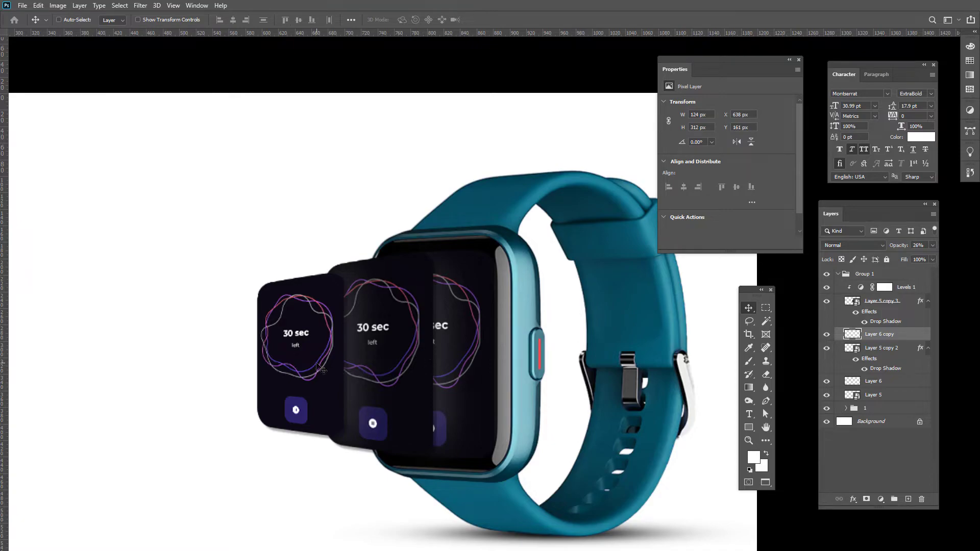
{"action": "left_click", "coordinate": [359, 359], "text": "ctrl"}
{"action": "key", "text": "ctrl+t"}
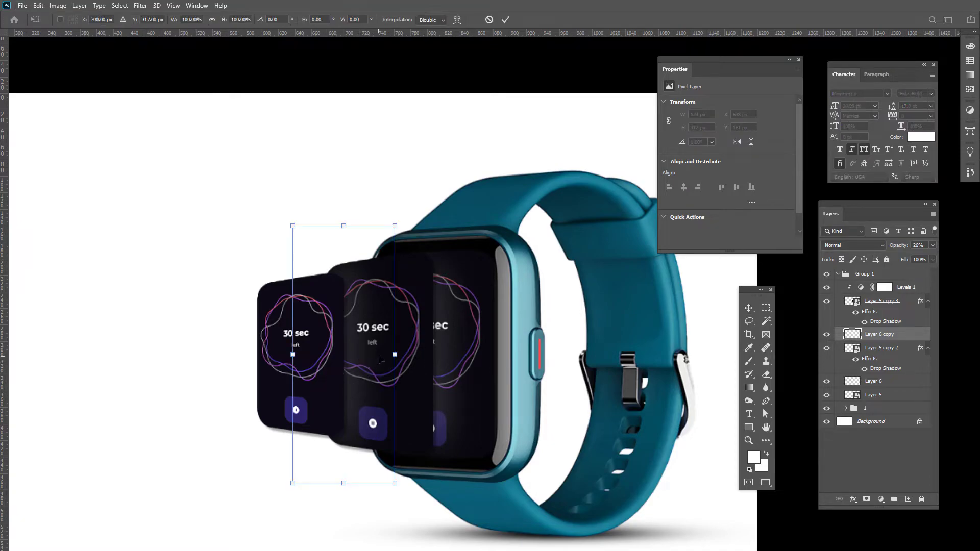
{"action": "left_click_drag", "start_coordinate": [393, 355], "coordinate": [376, 355]}
{"action": "left_click_drag", "start_coordinate": [368, 354], "coordinate": [365, 354]}
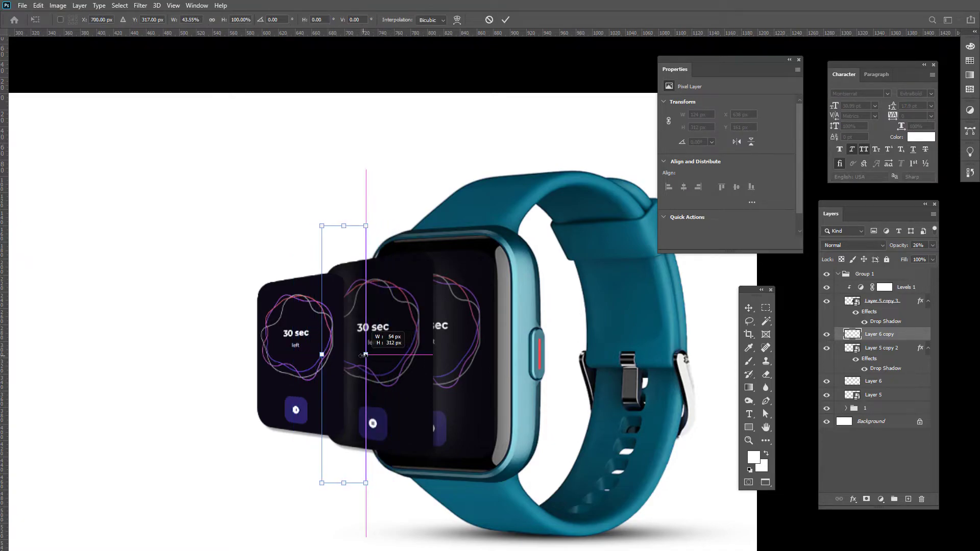
{"action": "left_click_drag", "start_coordinate": [345, 477], "coordinate": [344, 455]}
{"action": "left_click_drag", "start_coordinate": [335, 413], "coordinate": [335, 415]}
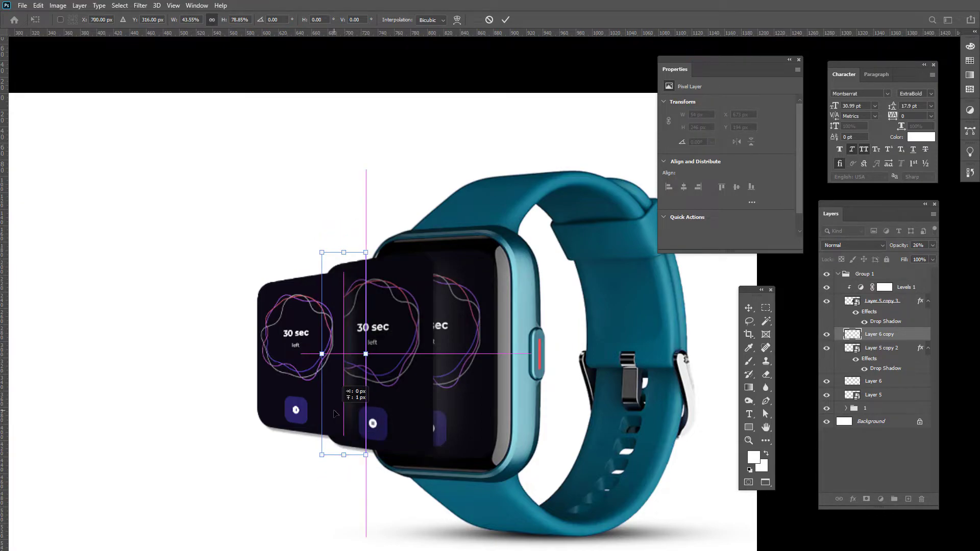
{"action": "key", "text": "Return"}
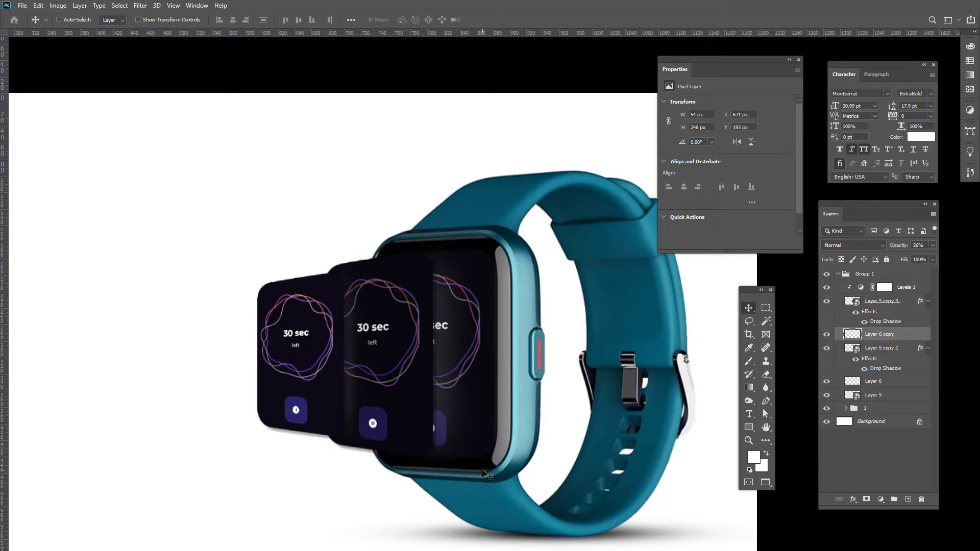
Nudge the Layer 6 glow on the watch screen slightly left to X 736, Y 161 px.
{"action": "left_click", "coordinate": [449, 337], "text": "ctrl"}
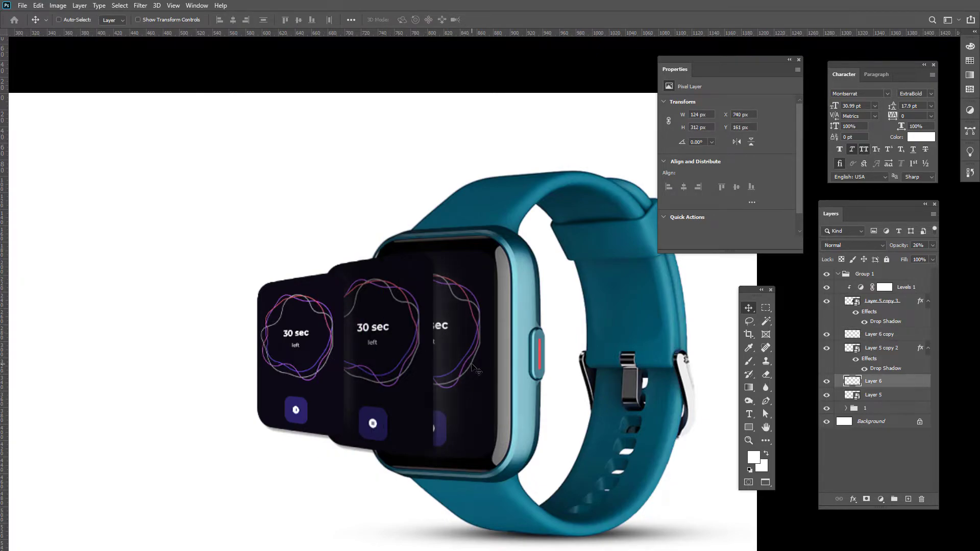
{"action": "scroll", "coordinate": [498, 381], "scroll_direction": "down", "scroll_amount": 2}
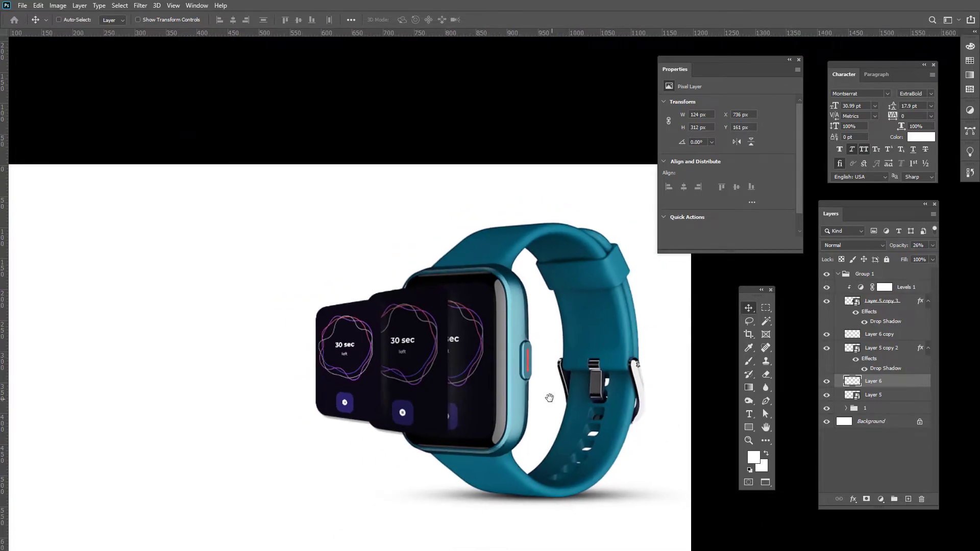
Expand group 1 in the layer stack, and relocate and lengthen the Layers panel so the whole stack fits.
{"action": "left_click", "coordinate": [846, 408]}
{"action": "left_click_drag", "start_coordinate": [858, 204], "coordinate": [69, 57]}
{"action": "left_click_drag", "start_coordinate": [102, 363], "coordinate": [103, 537]}
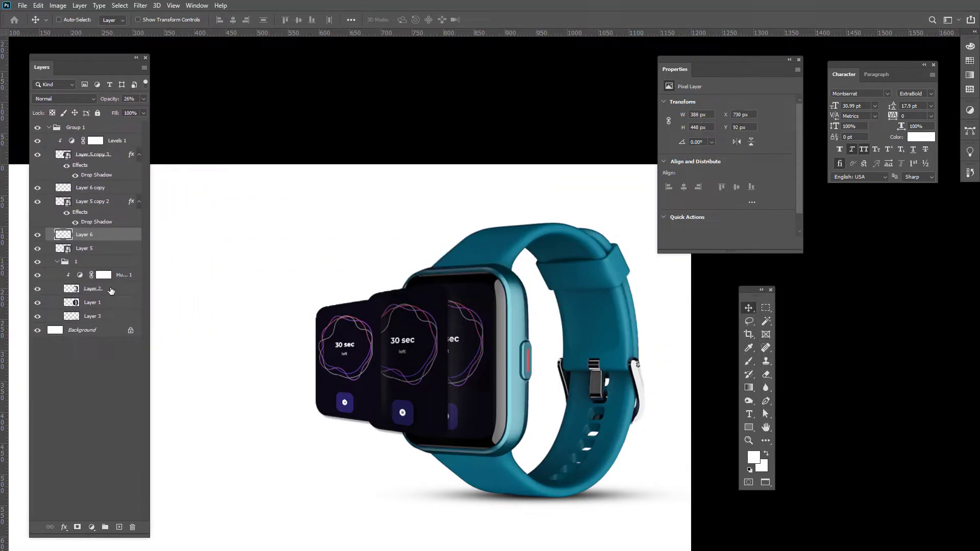
Recolour the watch magenta by setting the hue of the Hue/Saturation adjustment in group 1 to +108.
{"action": "left_click", "coordinate": [118, 291]}
{"action": "left_click", "coordinate": [85, 276]}
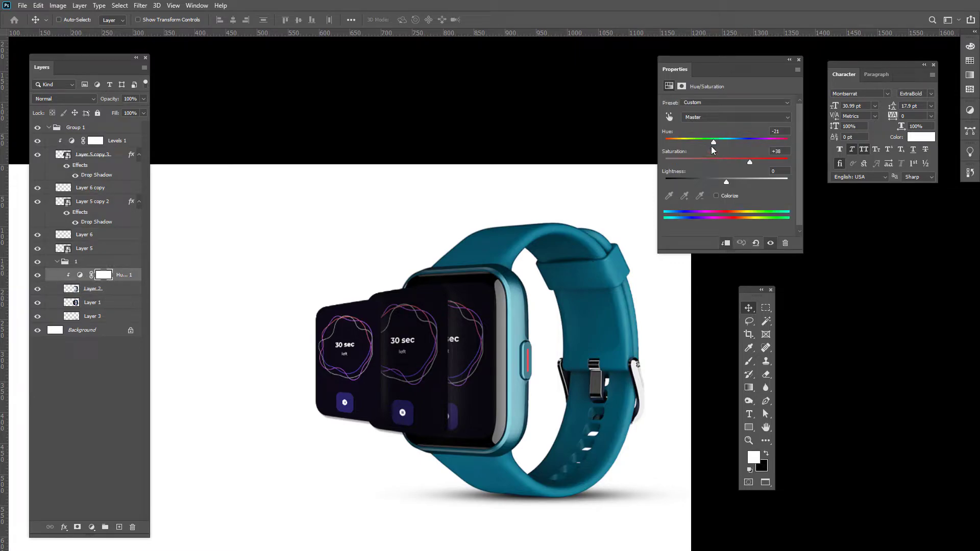
{"action": "mouse_move", "coordinate": [714, 139]}
{"action": "left_mouse_down"}
{"action": "mouse_move", "coordinate": [743, 139]}
{"action": "mouse_move", "coordinate": [732, 139]}
{"action": "left_mouse_up"}
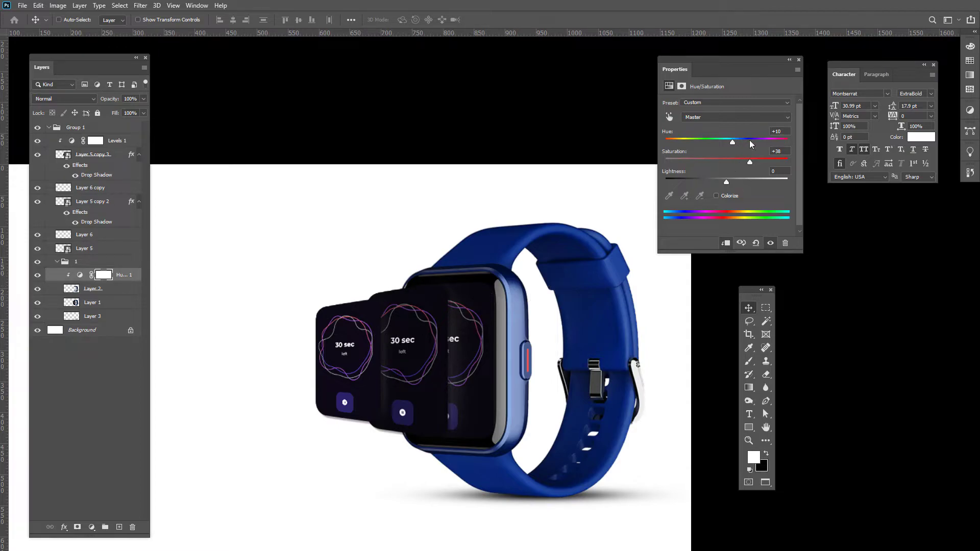
{"action": "left_click_drag", "start_coordinate": [733, 142], "coordinate": [770, 139]}
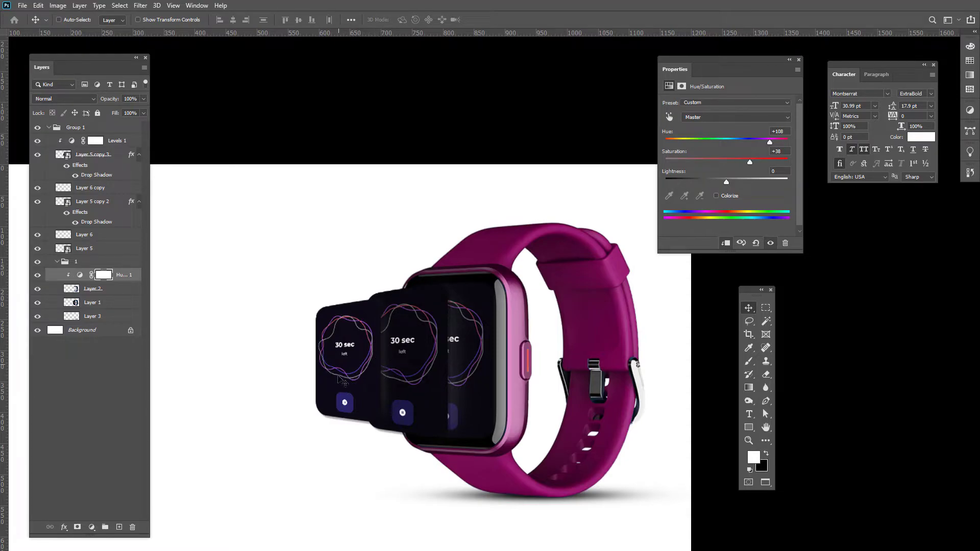
Convert Levels 1, Layer 5 copy 3 and Layer 6 copy into a single smart object.
{"action": "scroll", "coordinate": [502, 388], "scroll_direction": "down", "scroll_amount": 3}
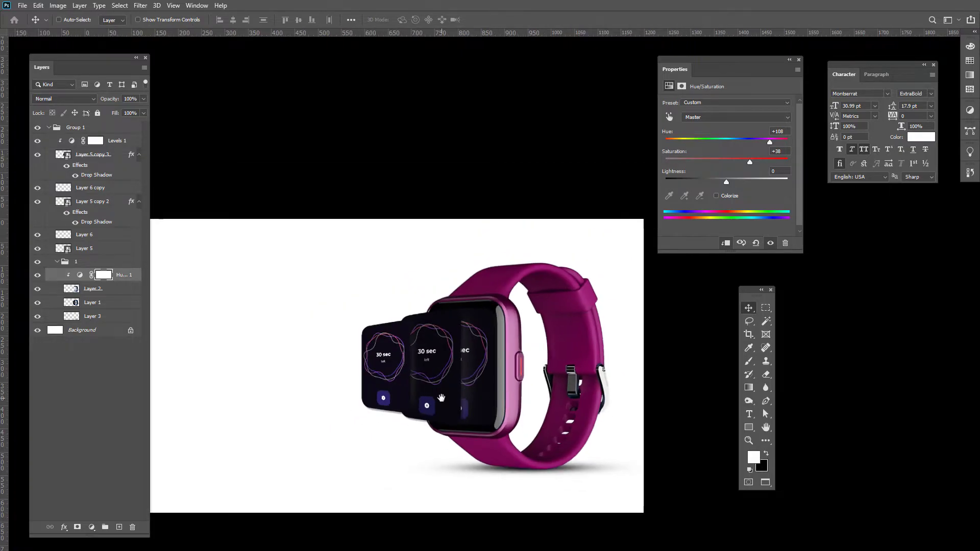
{"action": "left_click_drag", "start_coordinate": [447, 403], "coordinate": [514, 398]}
{"action": "scroll", "coordinate": [515, 398], "scroll_direction": "down", "scroll_amount": 2}
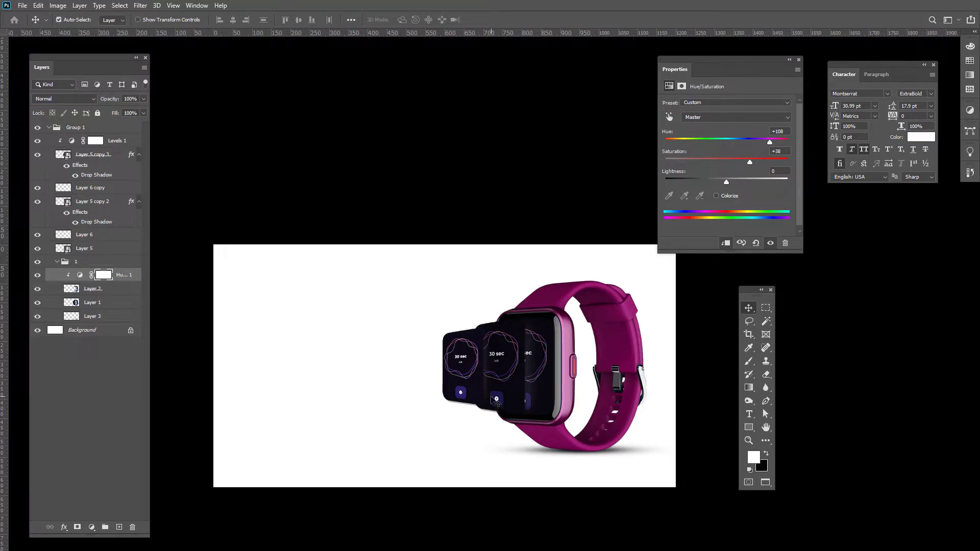
{"action": "left_click", "coordinate": [92, 201]}
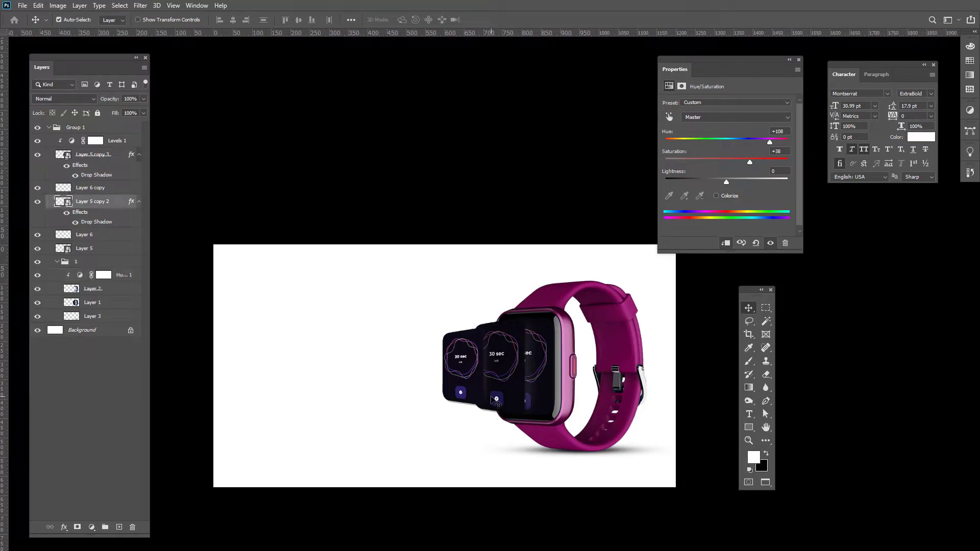
{"action": "left_click", "coordinate": [108, 159]}
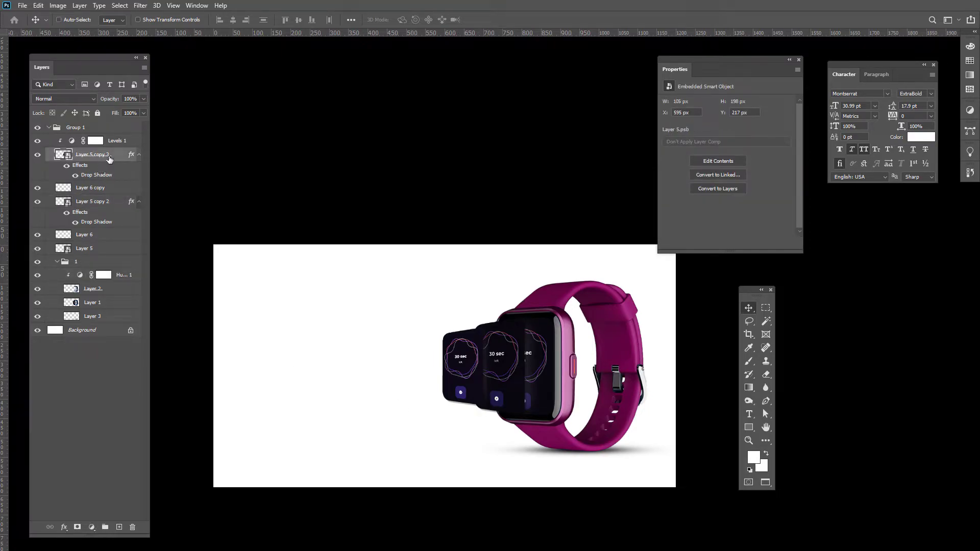
{"action": "left_click", "coordinate": [37, 141]}
{"action": "left_click", "coordinate": [114, 143]}
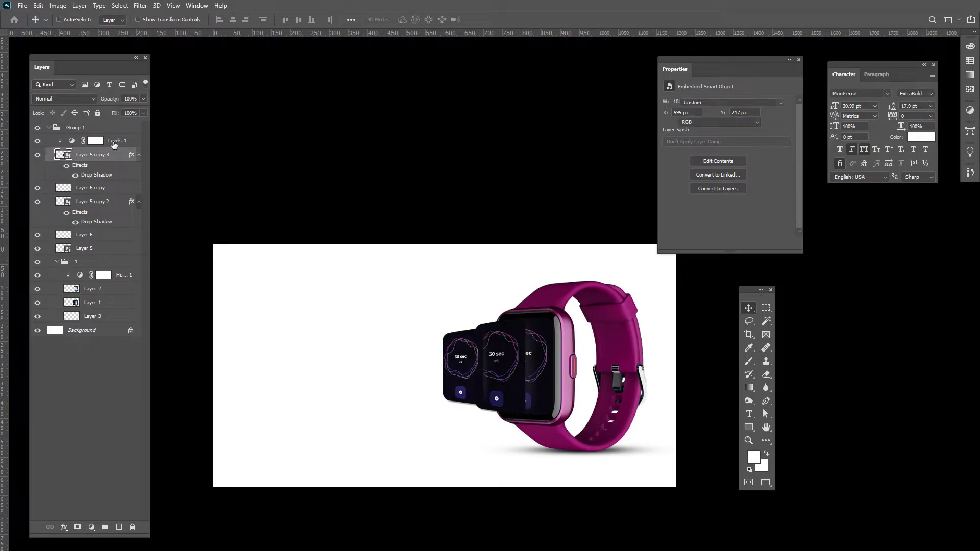
{"action": "left_click", "coordinate": [106, 190], "text": "shift"}
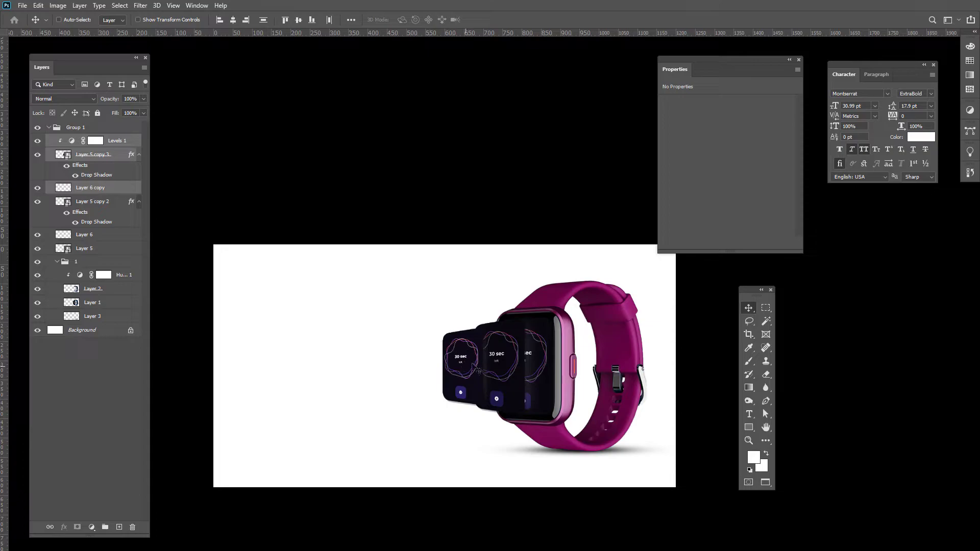
{"action": "scroll", "coordinate": [480, 382], "scroll_direction": "up", "scroll_amount": 2}
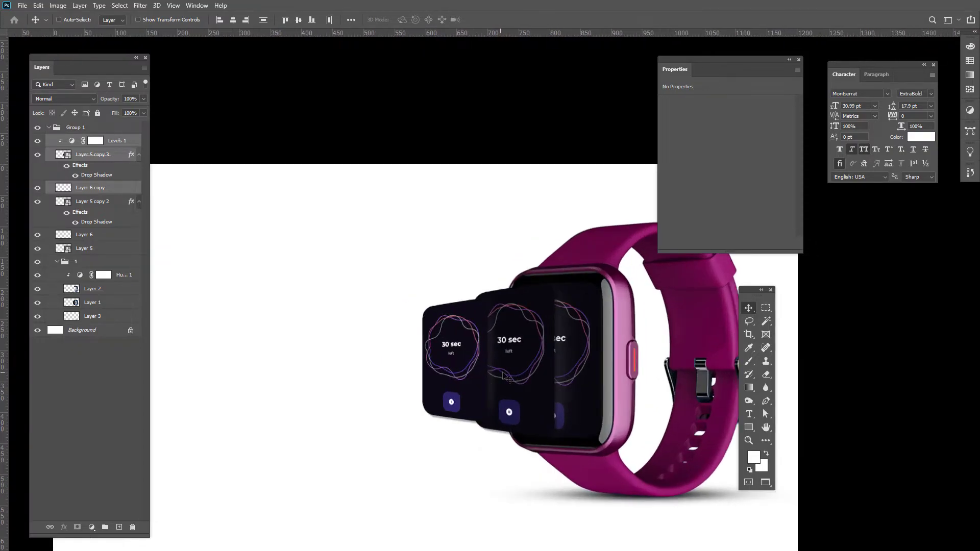
{"action": "right_click", "coordinate": [119, 145]}
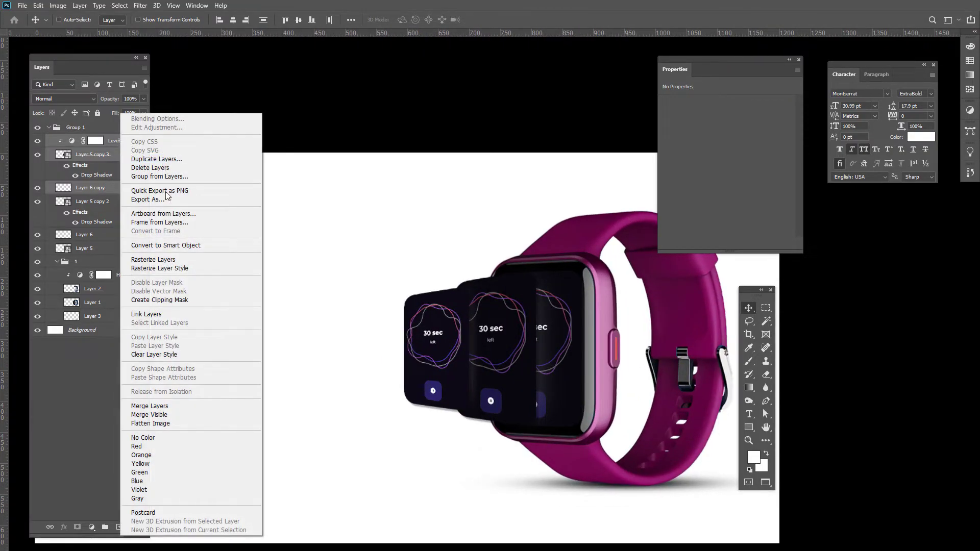
{"action": "left_click", "coordinate": [173, 245]}
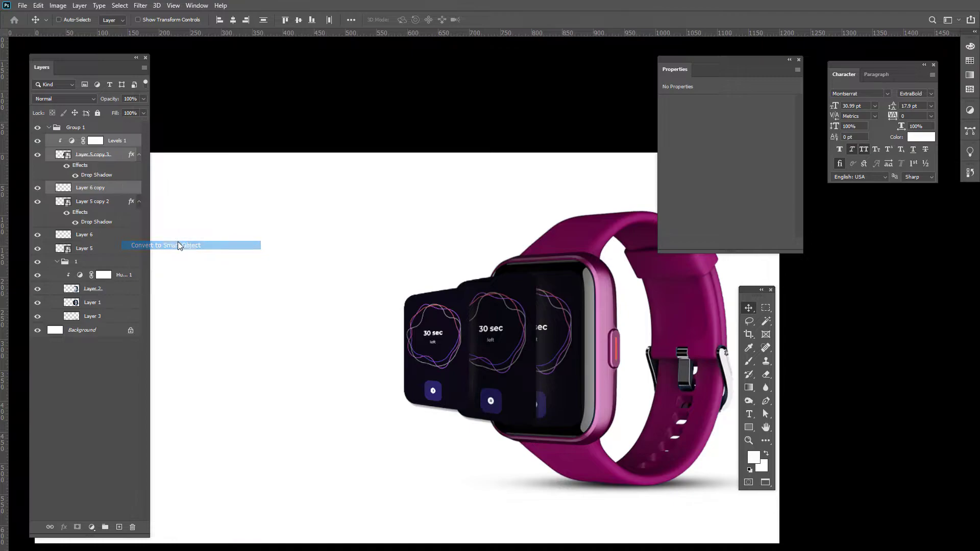
{"action": "left_click", "coordinate": [37, 142]}
{"action": "left_click", "coordinate": [38, 142]}
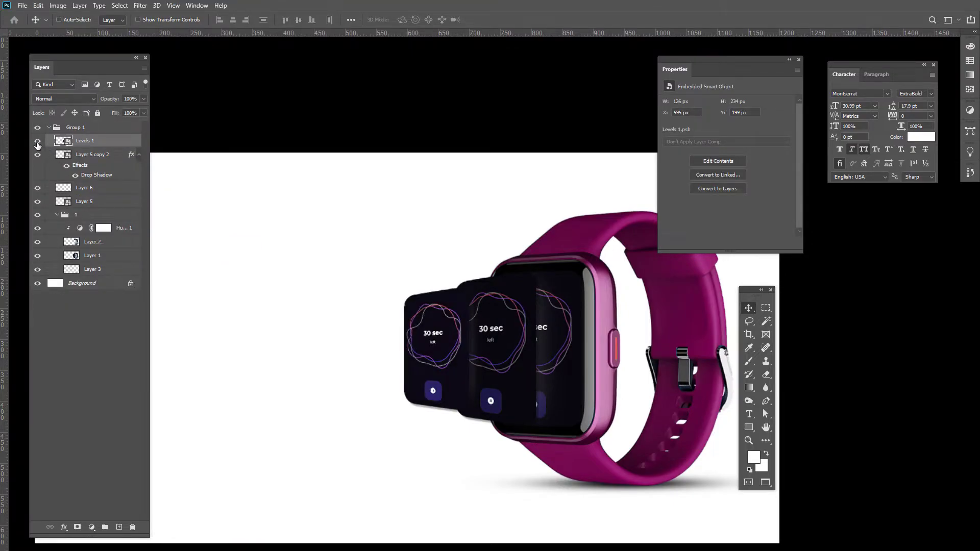
Rename the new smart object layer as 1.
{"action": "double_click", "coordinate": [82, 141]}
{"action": "type", "text": "1"}
{"action": "key", "text": "Return"}
Duplicate smart object 1 and store the copy in a hidden group named backup just above the Background layer.
{"action": "key", "text": "ctrl+j"}
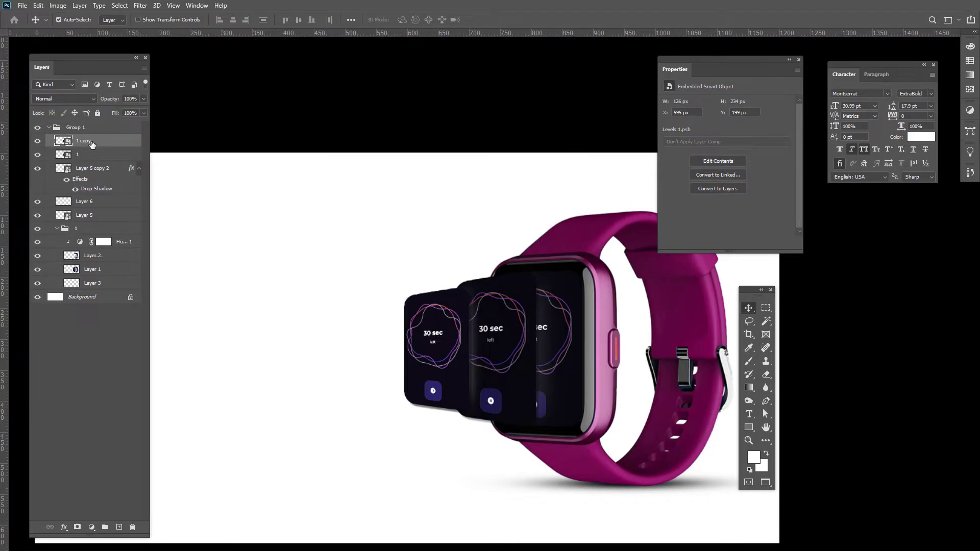
{"action": "key", "text": "ctrl+g"}
{"action": "left_click_drag", "start_coordinate": [88, 143], "coordinate": [89, 304]}
{"action": "double_click", "coordinate": [75, 283]}
{"action": "type", "text": "backup"}
{"action": "key", "text": "Return"}
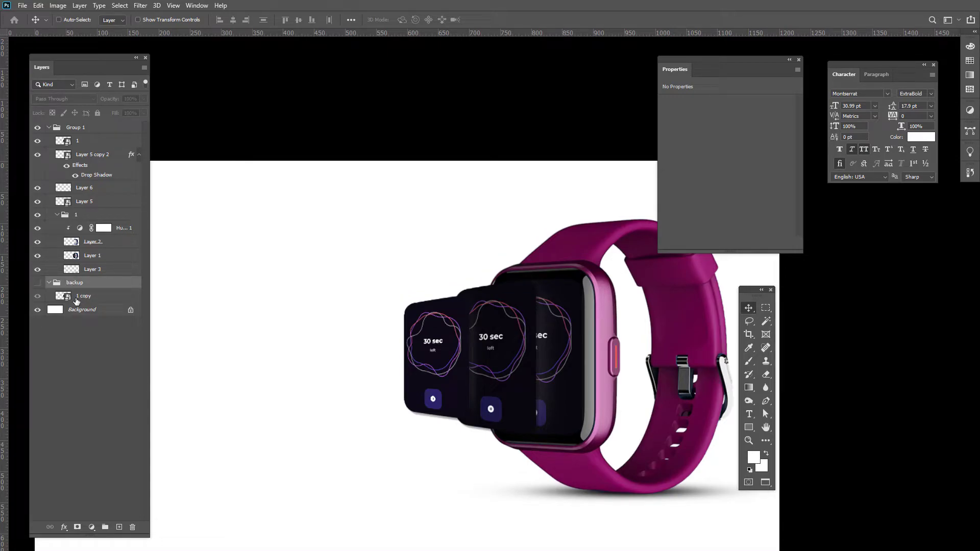
Open the Path Blur filter for smart object 1, the smallest floating screen.
{"action": "left_click", "coordinate": [105, 144]}
{"action": "left_click", "coordinate": [37, 141]}
{"action": "left_click", "coordinate": [37, 141]}
{"action": "left_click", "coordinate": [141, 5]}
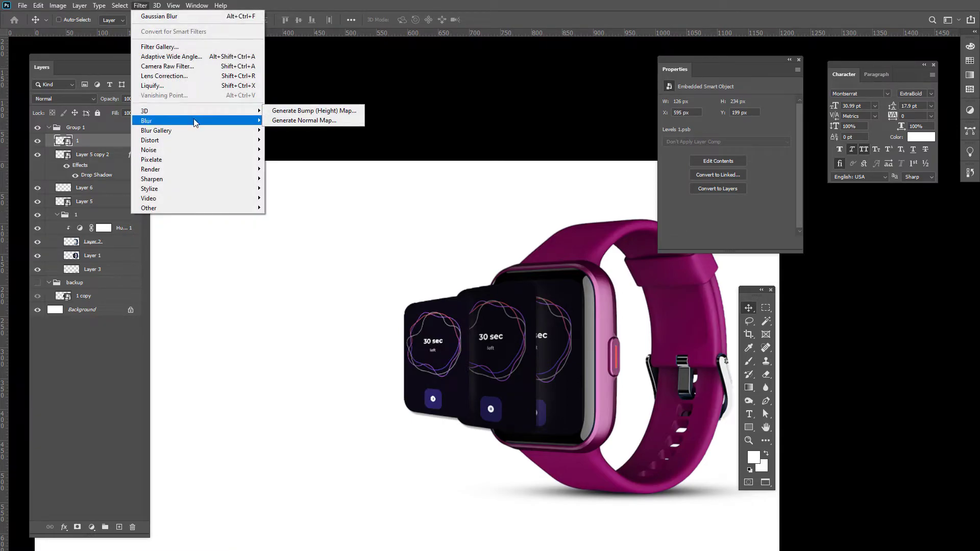
{"action": "mouse_move", "coordinate": [194, 122]}
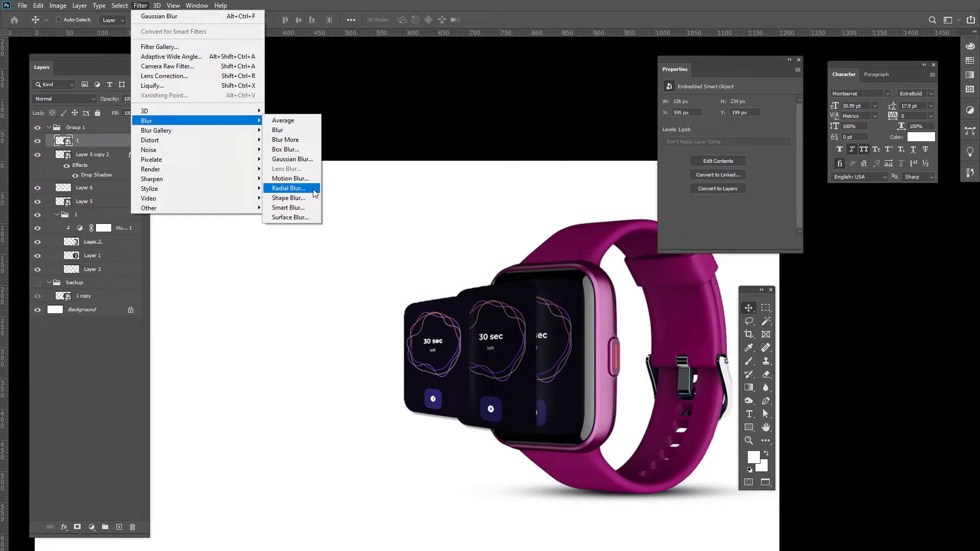
{"action": "mouse_move", "coordinate": [226, 136]}
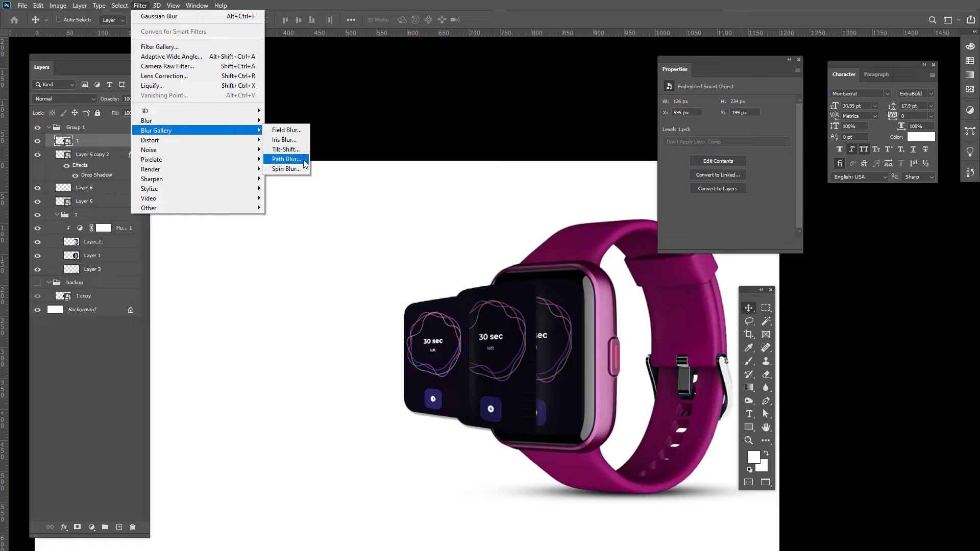
{"action": "left_click", "coordinate": [286, 159]}
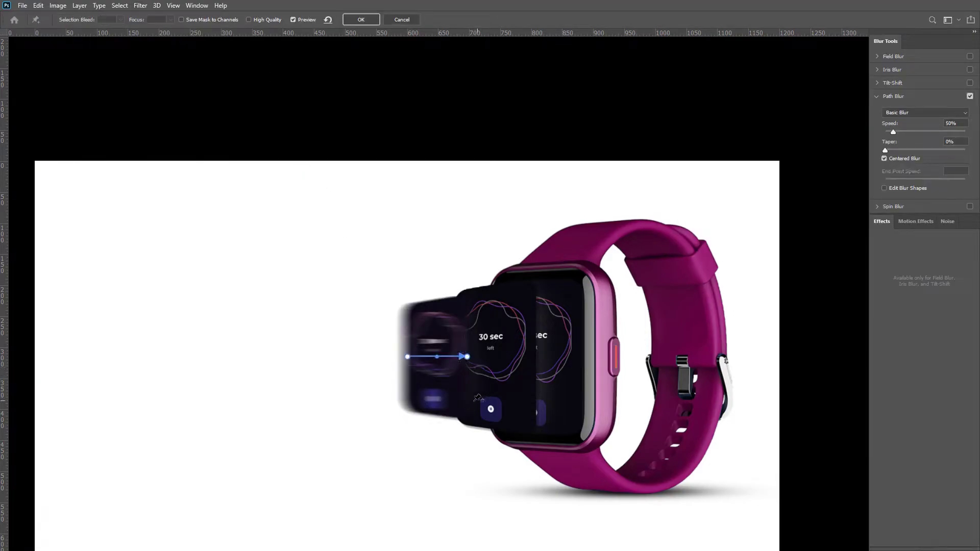
Bend the blur path into an upward arc beside the smallest floating screen and set the blur speed to 166%.
{"action": "left_click_drag", "start_coordinate": [407, 357], "coordinate": [329, 342]}
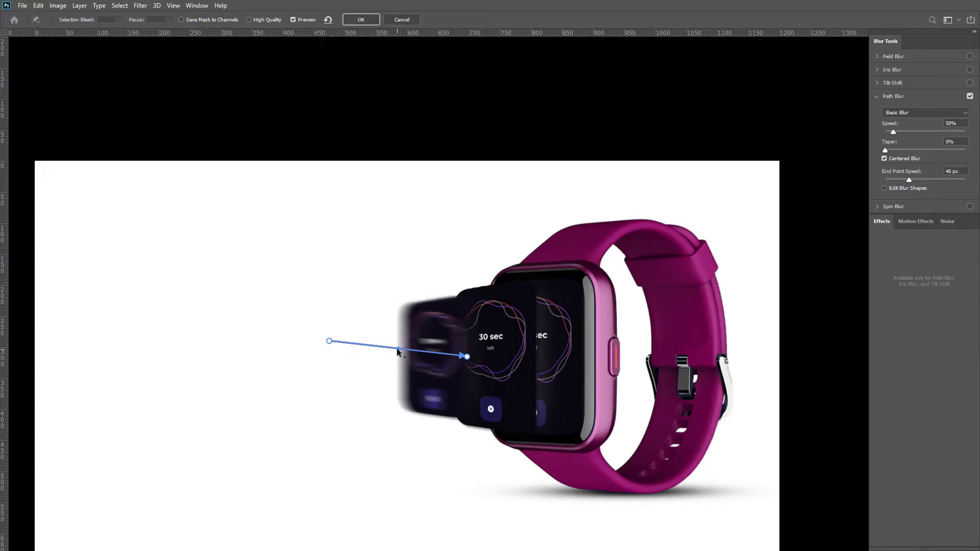
{"action": "left_click_drag", "start_coordinate": [398, 351], "coordinate": [394, 378]}
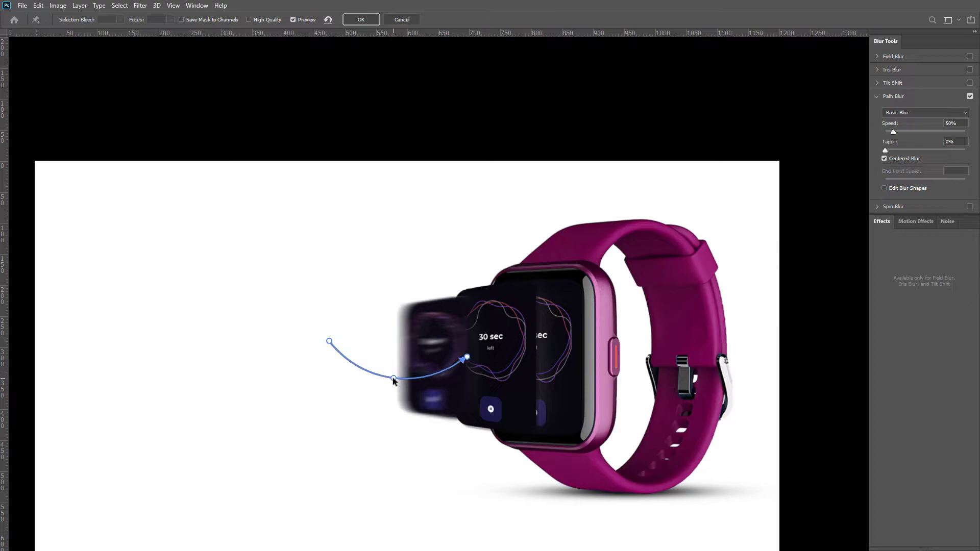
{"action": "left_click_drag", "start_coordinate": [467, 357], "coordinate": [362, 258]}
{"action": "left_click_drag", "start_coordinate": [329, 343], "coordinate": [430, 418]}
{"action": "left_click_drag", "start_coordinate": [393, 379], "coordinate": [373, 356]}
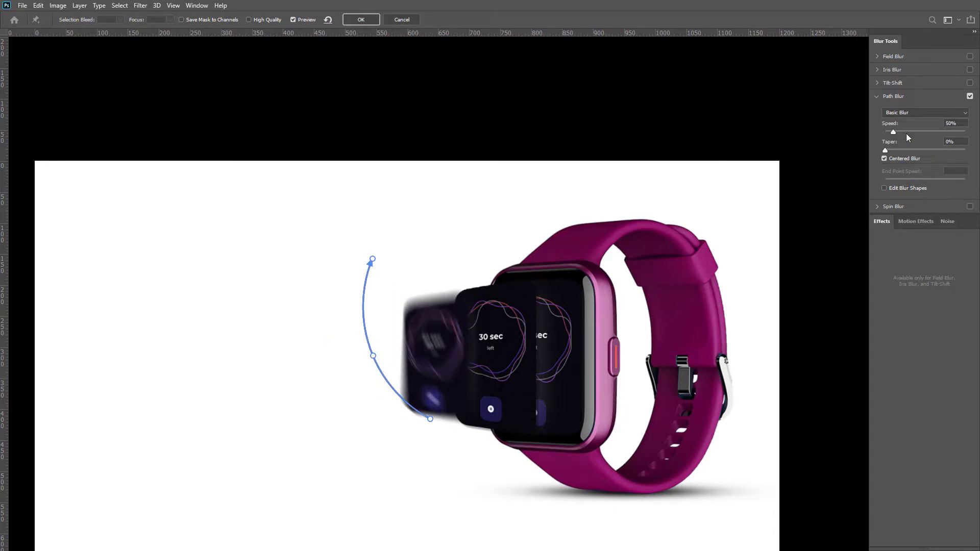
{"action": "left_click_drag", "start_coordinate": [893, 130], "coordinate": [912, 131]}
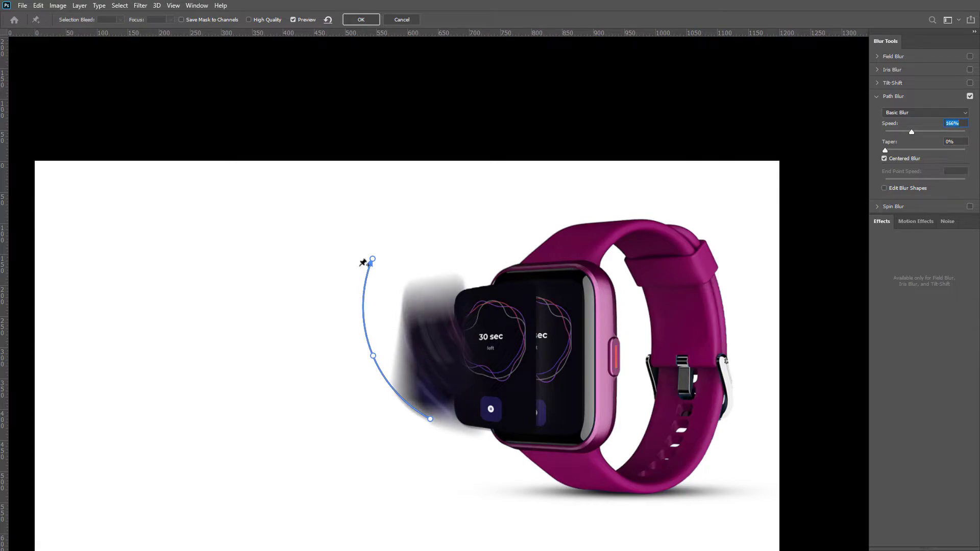
Stretch the blur path into a wide arc from the canvas's upper-left area to the lower part of the watch screen.
{"action": "left_click_drag", "start_coordinate": [372, 261], "coordinate": [230, 209]}
{"action": "left_click_drag", "start_coordinate": [373, 359], "coordinate": [306, 358]}
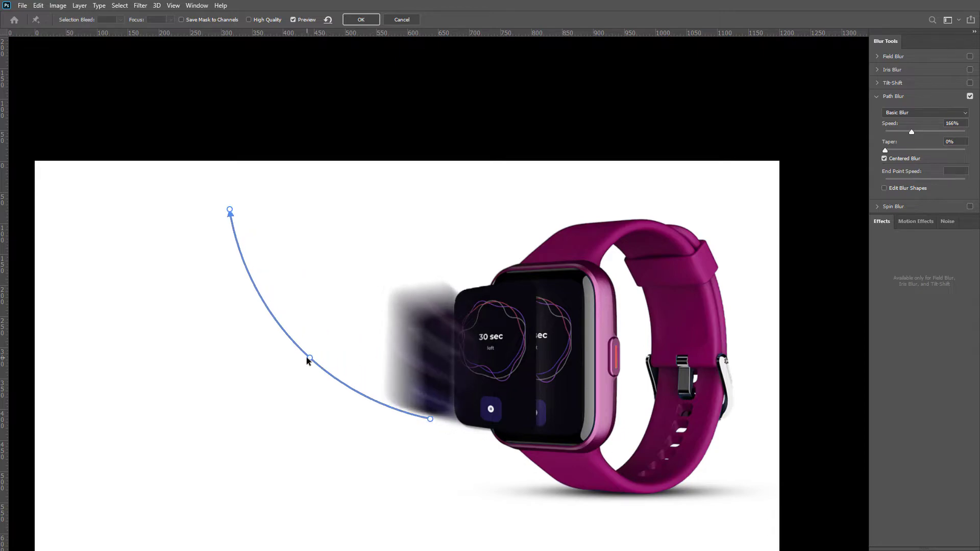
{"action": "left_click_drag", "start_coordinate": [431, 420], "coordinate": [512, 423]}
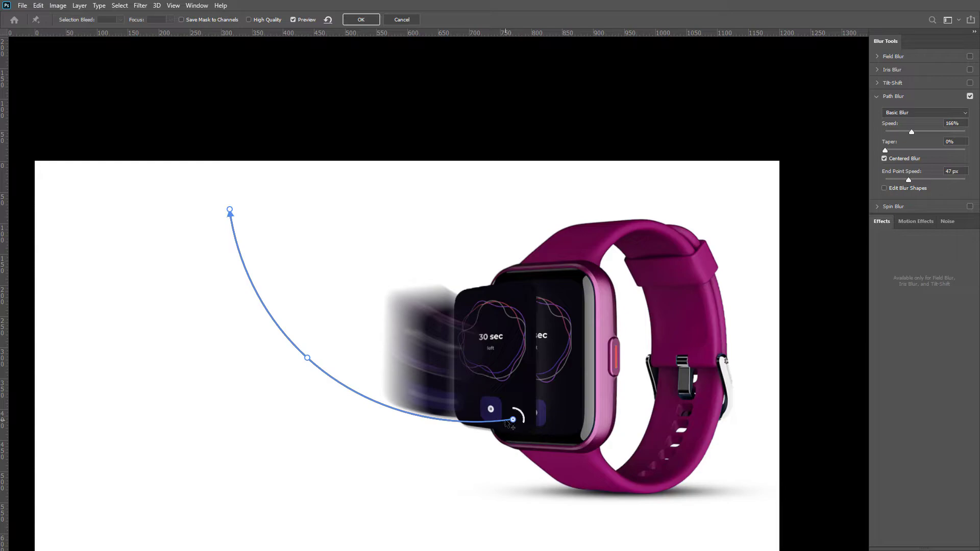
Add a second curved blur path from the middle floating screen across the watch to just above its strap.
{"action": "left_click", "coordinate": [462, 351]}
{"action": "left_click", "coordinate": [629, 271]}
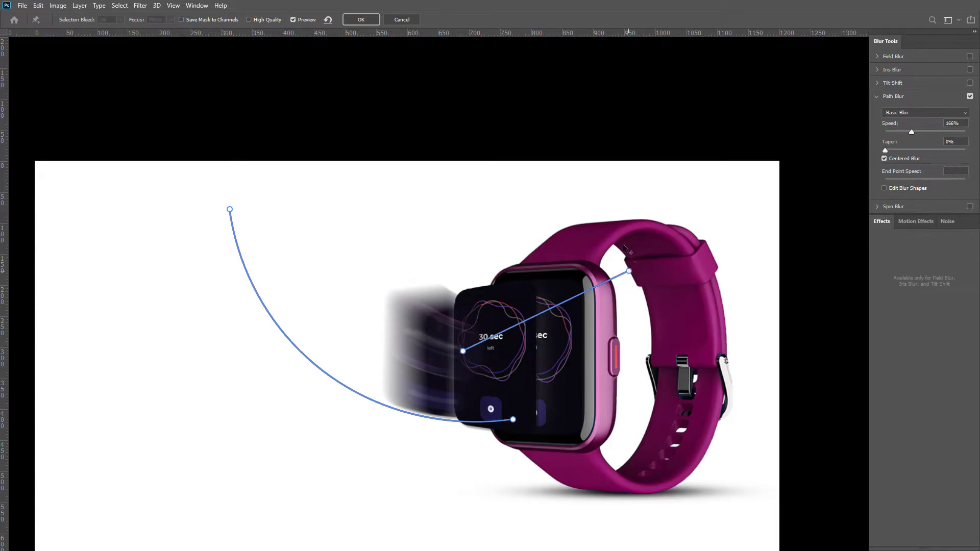
{"action": "left_click", "coordinate": [557, 181]}
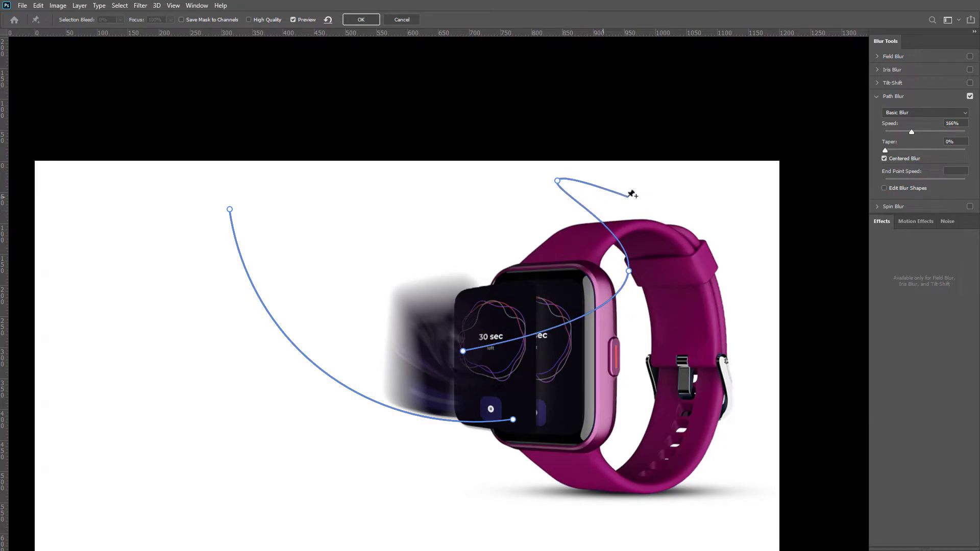
{"action": "key", "text": "Escape"}
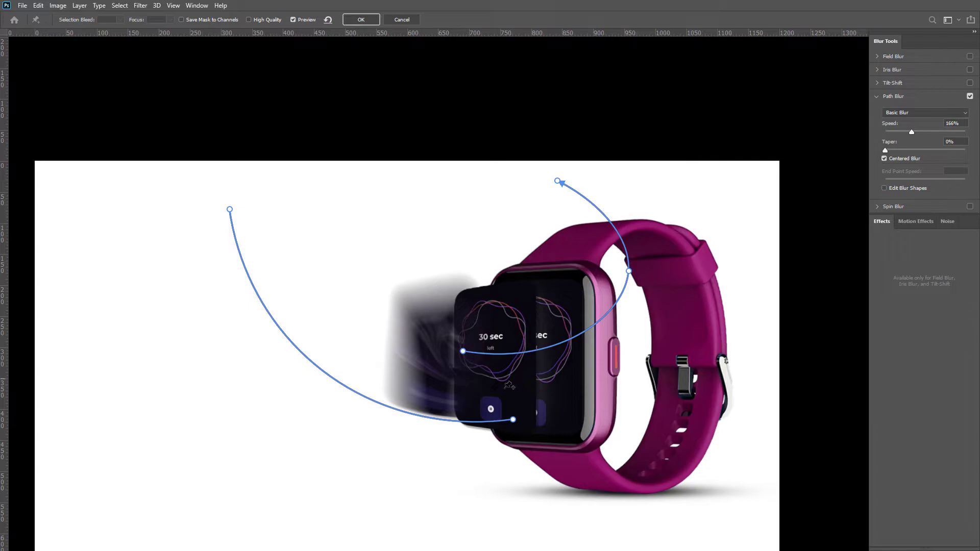
Set the path blur's taper to 29% and speed to 239%, and apply the filter.
{"action": "left_click_drag", "start_coordinate": [883, 149], "coordinate": [916, 149]}
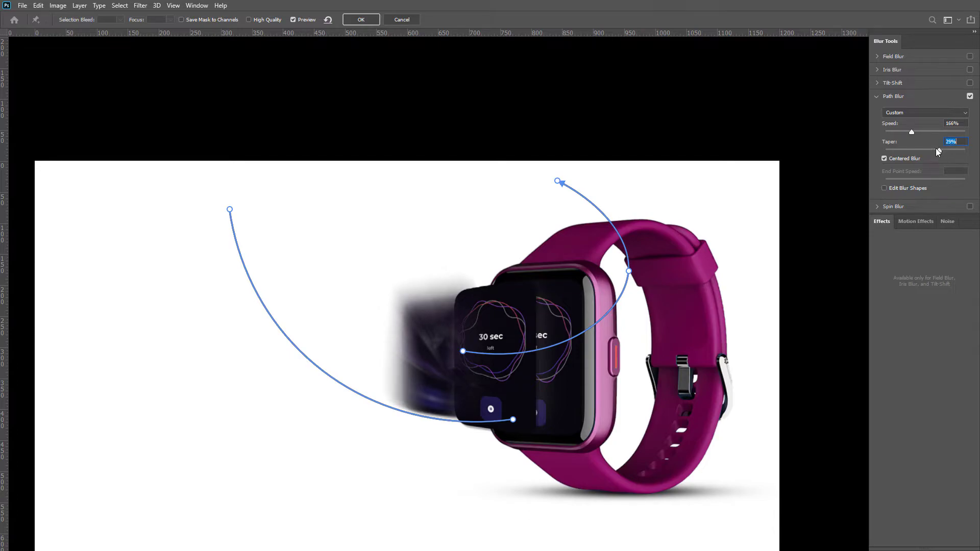
{"action": "mouse_move", "coordinate": [913, 127]}
{"action": "left_mouse_down"}
{"action": "mouse_move", "coordinate": [932, 133]}
{"action": "mouse_move", "coordinate": [923, 134]}
{"action": "left_mouse_up"}
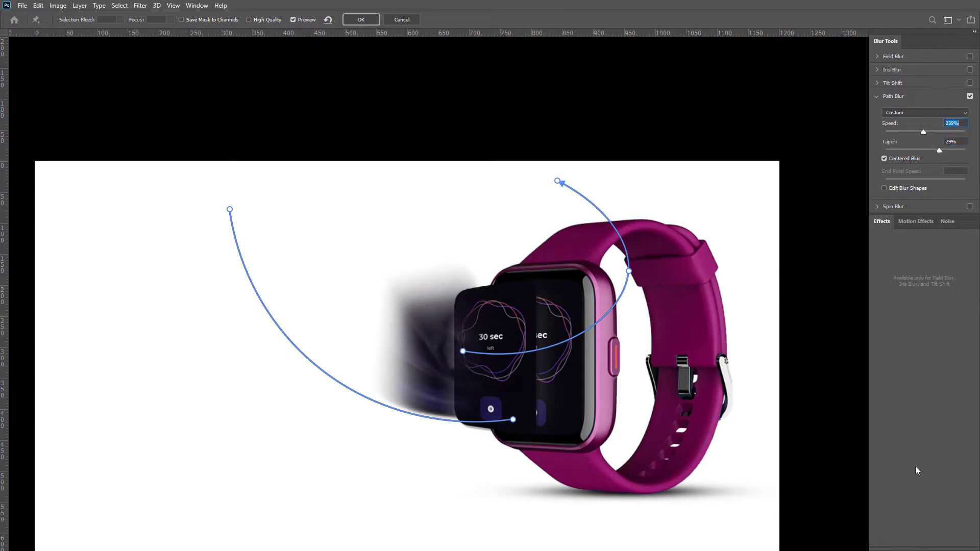
{"action": "left_click", "coordinate": [360, 18]}
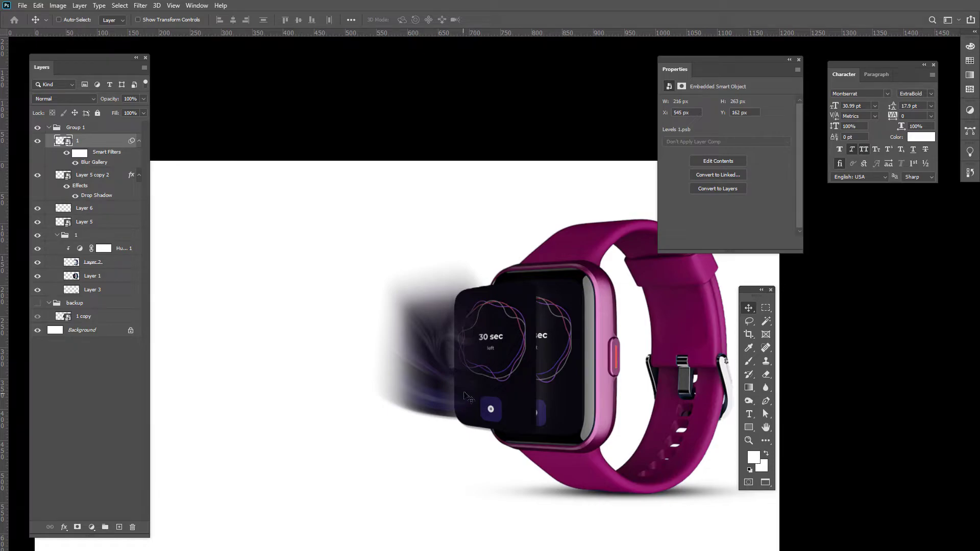
Move the blurred floating screen closer to the watch and narrow its outer edge with a Perspective transform.
{"action": "left_click_drag", "start_coordinate": [461, 369], "coordinate": [475, 370]}
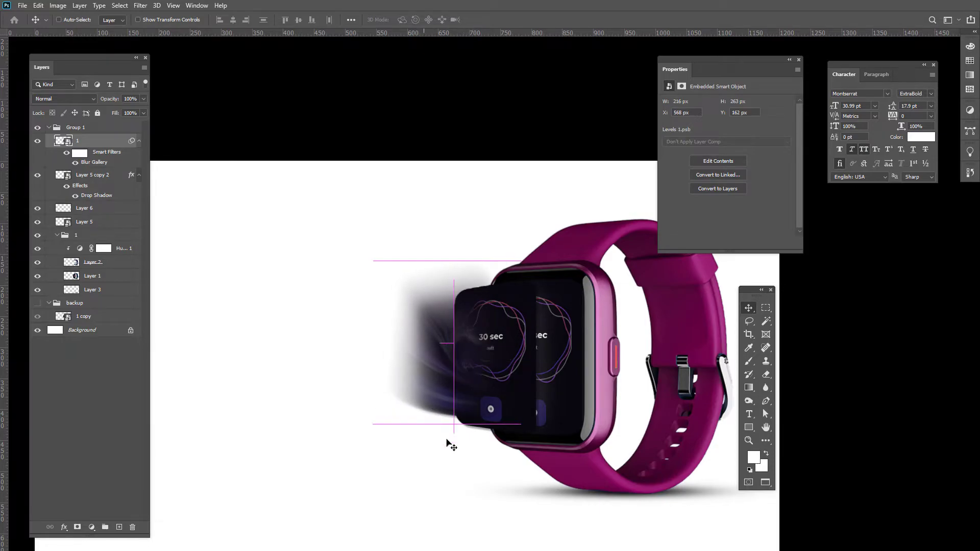
{"action": "left_click_drag", "start_coordinate": [487, 410], "coordinate": [496, 410]}
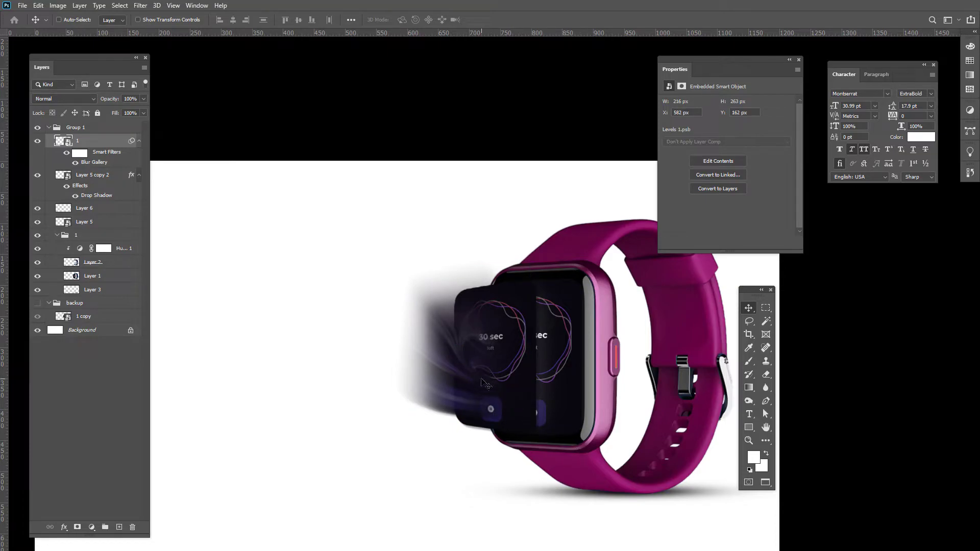
{"action": "key", "text": "ctrl+t"}
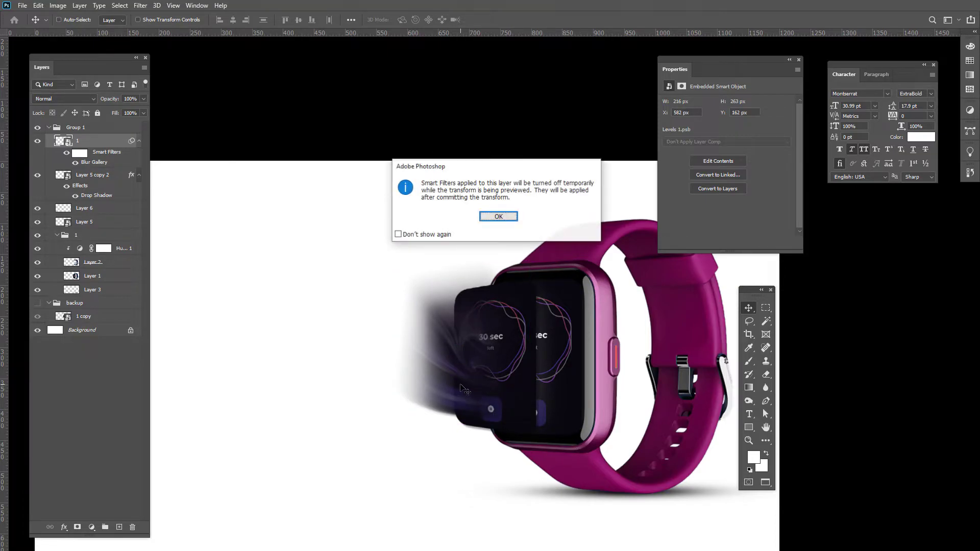
{"action": "left_click", "coordinate": [498, 216]}
{"action": "right_click", "coordinate": [458, 194]}
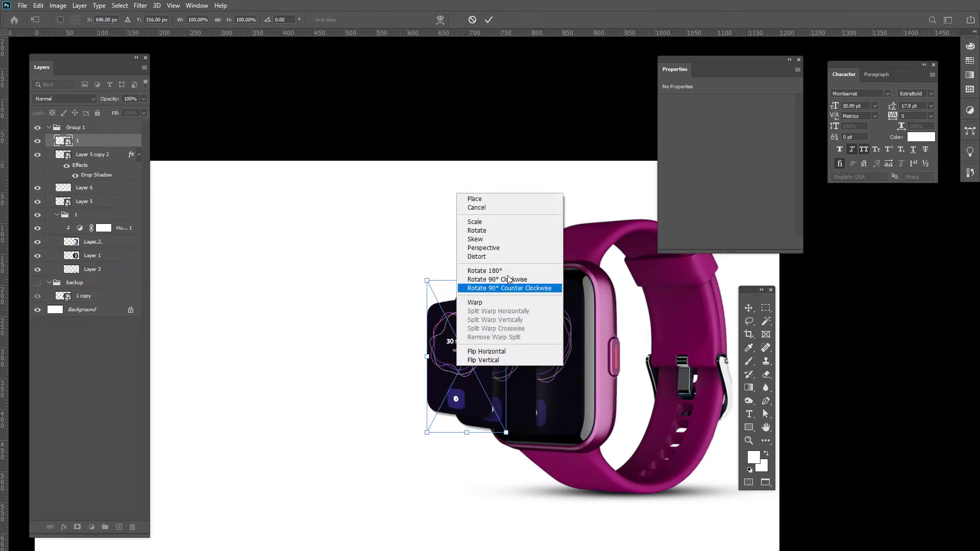
{"action": "left_click", "coordinate": [509, 249]}
{"action": "left_click_drag", "start_coordinate": [427, 281], "coordinate": [428, 308]}
{"action": "key", "text": "Return"}
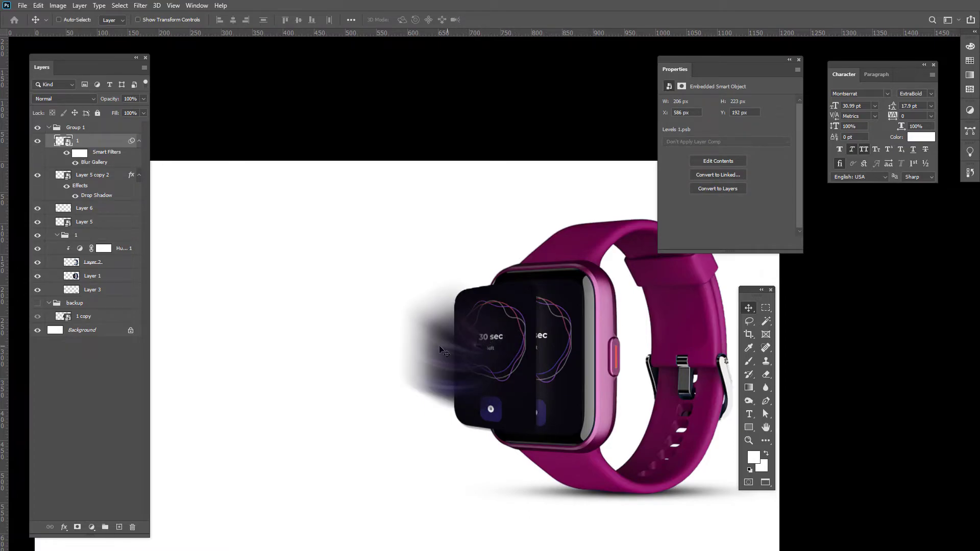
Stretch the blurred screen outward to about 155% width and shift it back behind the middle screen's edge, toward the watch.
{"action": "key", "text": "ctrl+t"}
{"action": "left_click", "coordinate": [485, 216]}
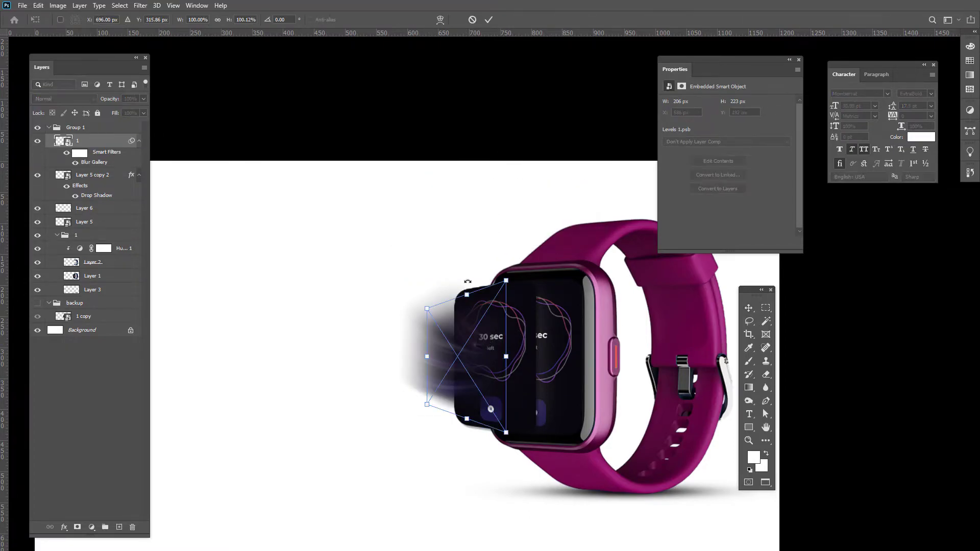
{"action": "left_click_drag", "start_coordinate": [426, 357], "coordinate": [380, 358]}
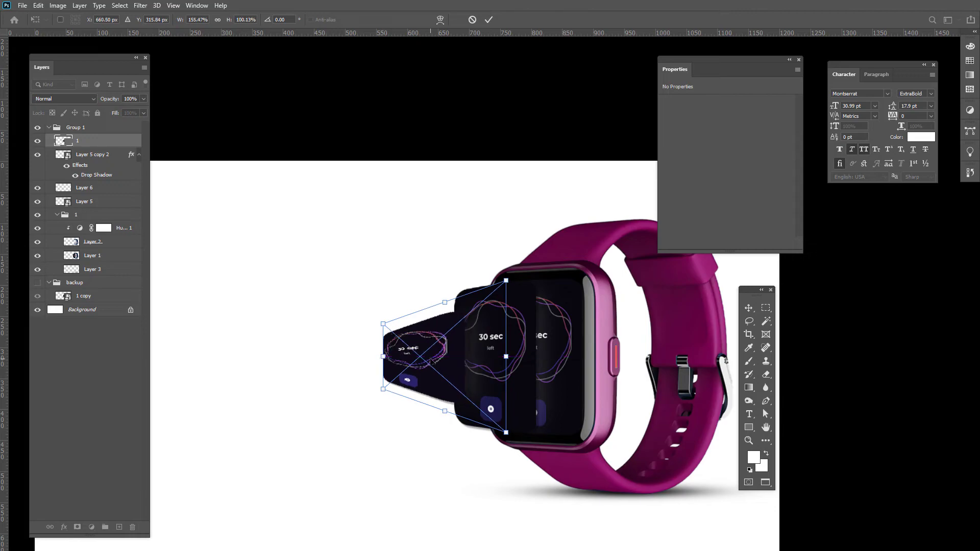
{"action": "key", "text": "Return"}
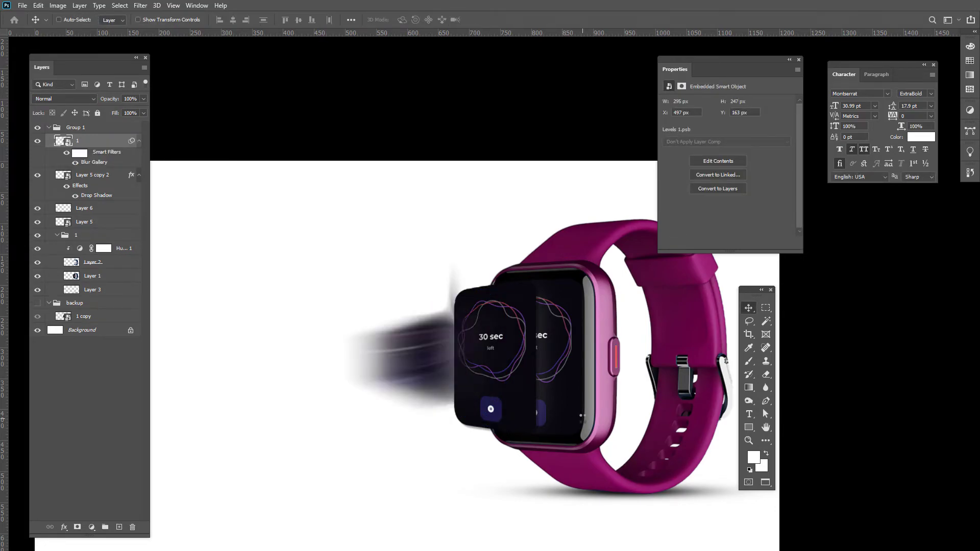
{"action": "left_click_drag", "start_coordinate": [521, 386], "coordinate": [541, 387]}
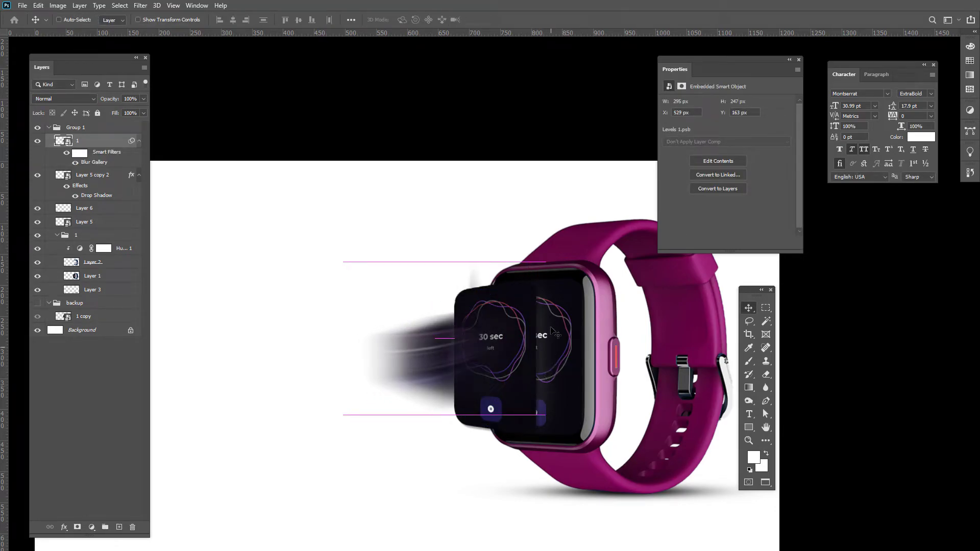
Rotate the blurred floating screen slightly clockwise with Free Transform.
{"action": "key", "text": "ctrl+t"}
{"action": "left_click", "coordinate": [502, 218]}
{"action": "left_click_drag", "start_coordinate": [568, 302], "coordinate": [590, 335]}
{"action": "key", "text": "Return"}
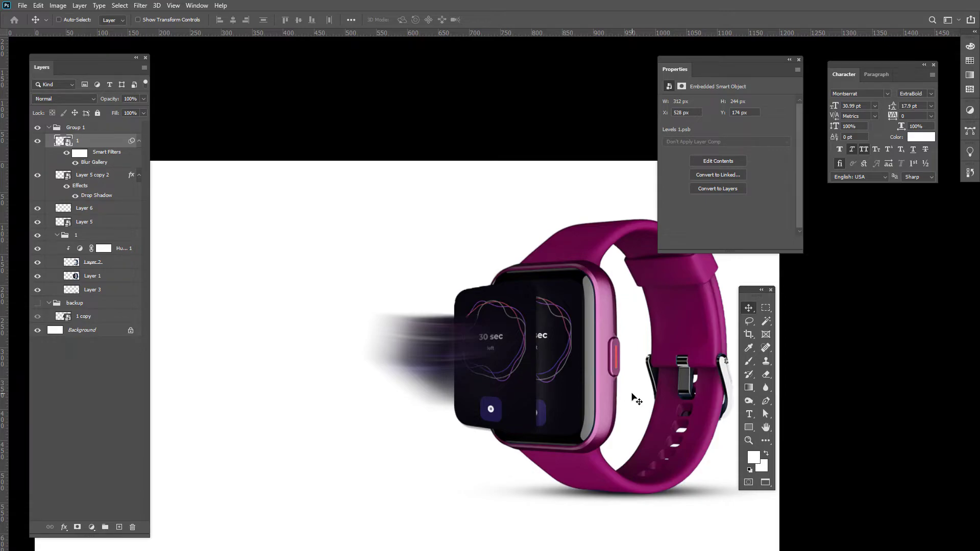
Compare the outermost screen with its Blur Gallery filter off and on, and check the effect in the whole composition.
{"action": "scroll", "coordinate": [575, 409], "scroll_direction": "down", "scroll_amount": 3}
{"action": "left_click_drag", "start_coordinate": [486, 418], "coordinate": [498, 419]}
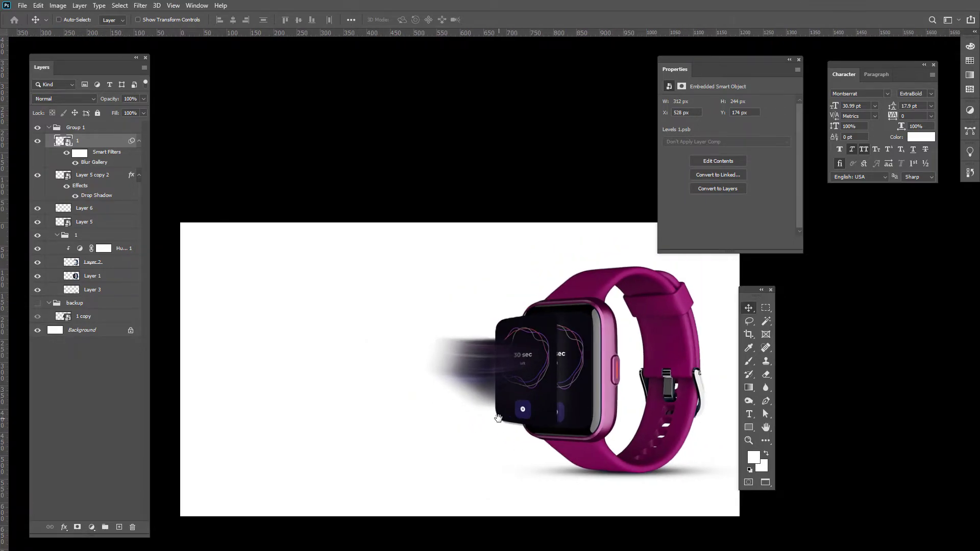
{"action": "left_click", "coordinate": [77, 163]}
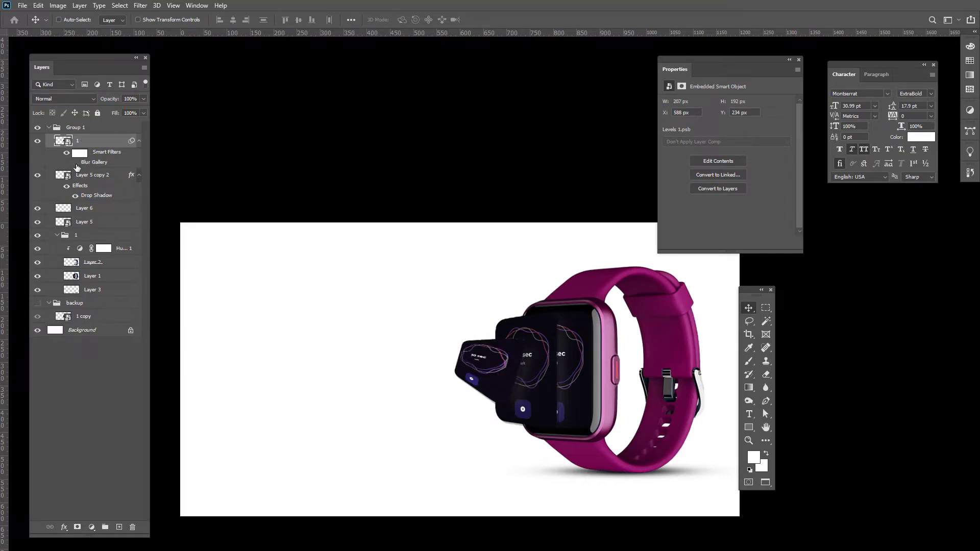
{"action": "left_click", "coordinate": [76, 163]}
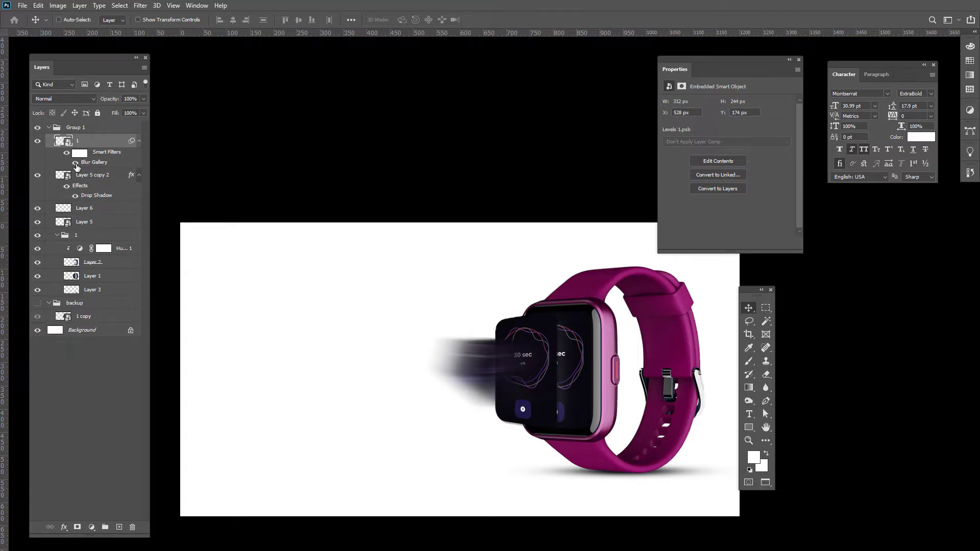
{"action": "scroll", "coordinate": [426, 336], "scroll_direction": "down", "scroll_amount": 2}
{"action": "left_click_drag", "start_coordinate": [500, 341], "coordinate": [494, 324]}
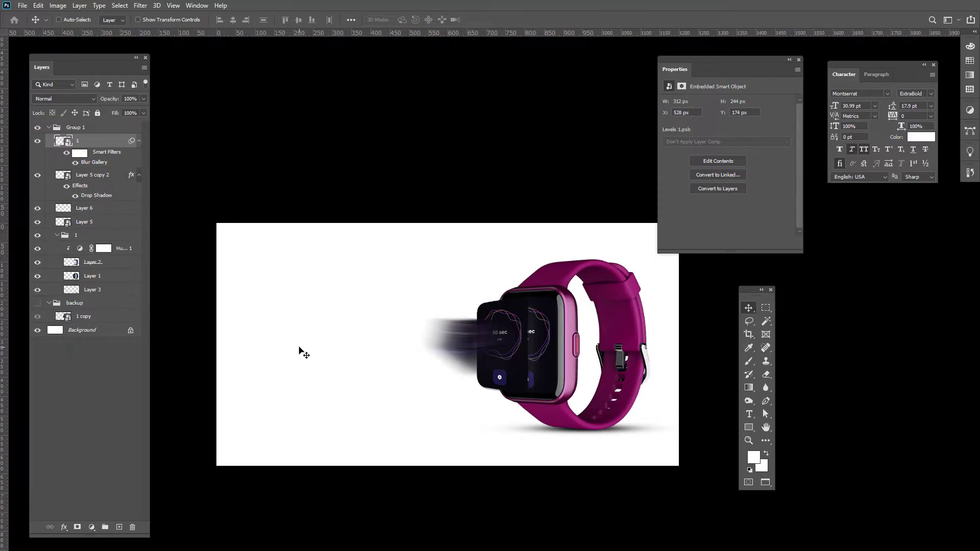
{"action": "scroll", "coordinate": [516, 352], "scroll_direction": "up", "scroll_amount": 2}
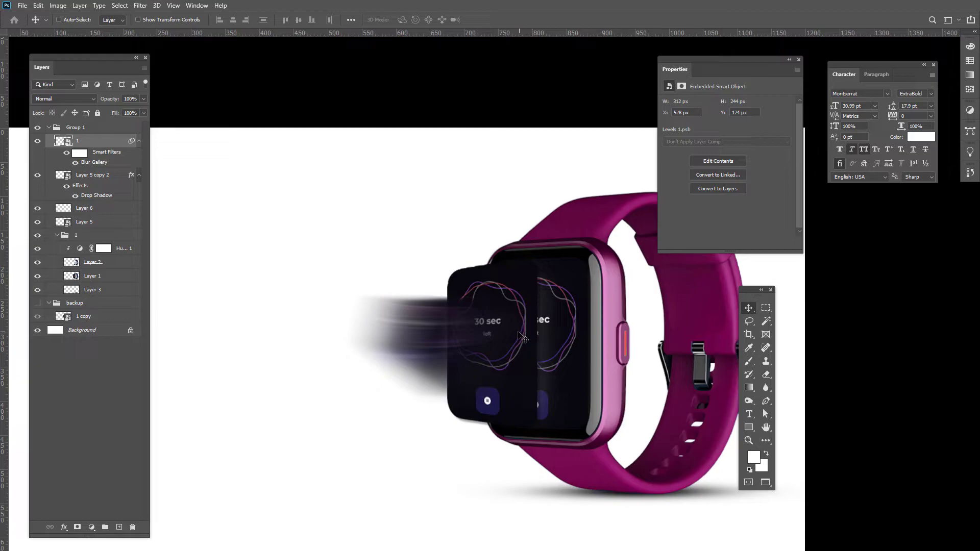
Hide the blurred layer 1 and try placing a duplicate of the backup screen at the top of Group 1.
{"action": "left_click", "coordinate": [37, 143]}
{"action": "left_click_drag", "start_coordinate": [89, 324], "coordinate": [99, 137]}
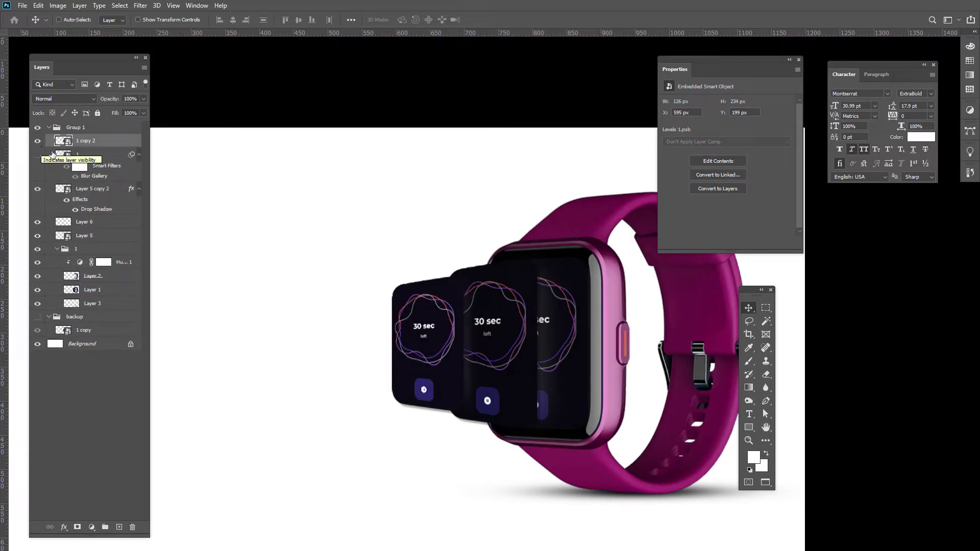
{"action": "key", "text": "ctrl+z"}
Delete the blurred smart object 1 from Group 1 and collapse both Group 1 and the backup group.
{"action": "left_click", "coordinate": [94, 145]}
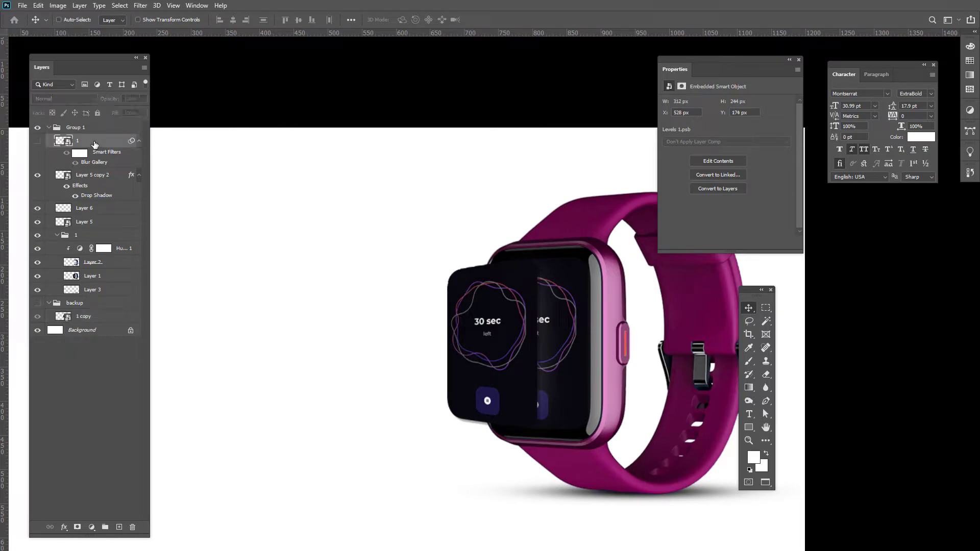
{"action": "key", "text": "Delete"}
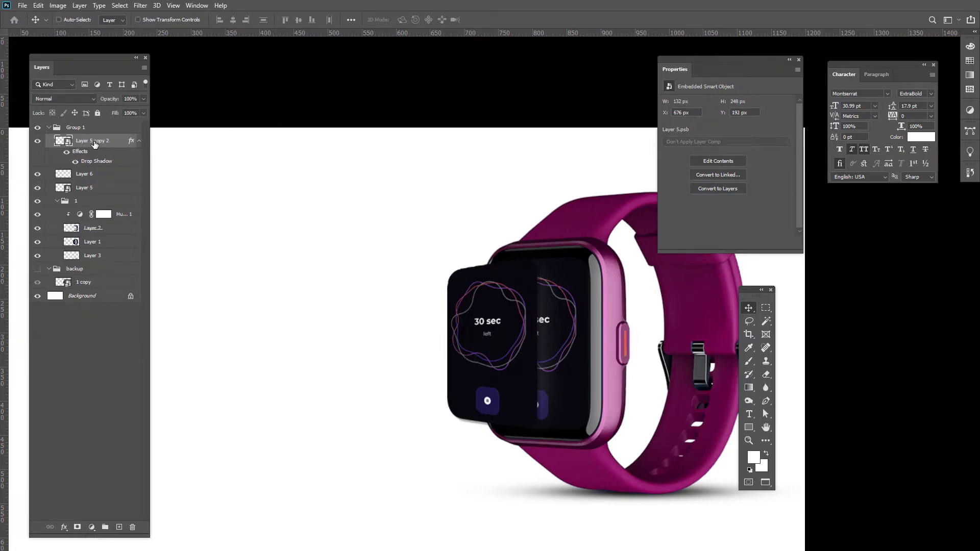
{"action": "left_click", "coordinate": [48, 269]}
{"action": "left_click", "coordinate": [48, 128]}
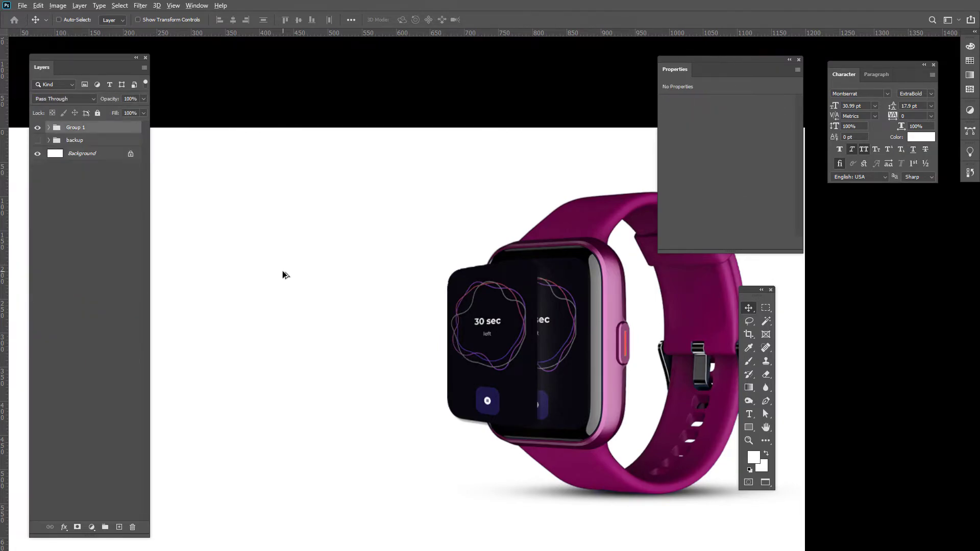
{"action": "scroll", "coordinate": [283, 270], "scroll_direction": "down", "scroll_amount": 1}
{"action": "left_click_drag", "start_coordinate": [350, 310], "coordinate": [456, 304]}
Switch to Adobe Illustrator and create a new blank document.
{"action": "key", "text": "alt+Tab"}
{"action": "key", "text": "alt+Tab"}
{"action": "key", "text": "alt+Tab"}
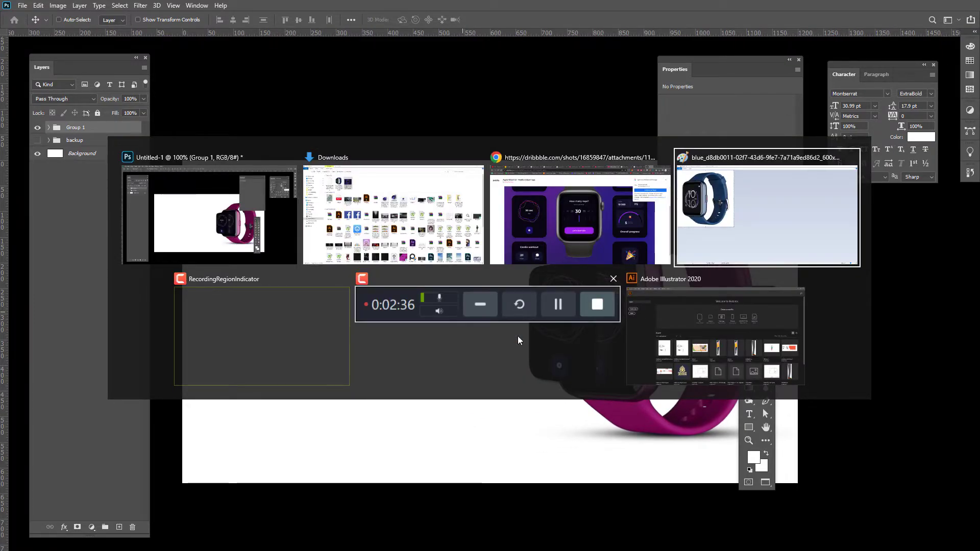
{"action": "left_click", "coordinate": [708, 366]}
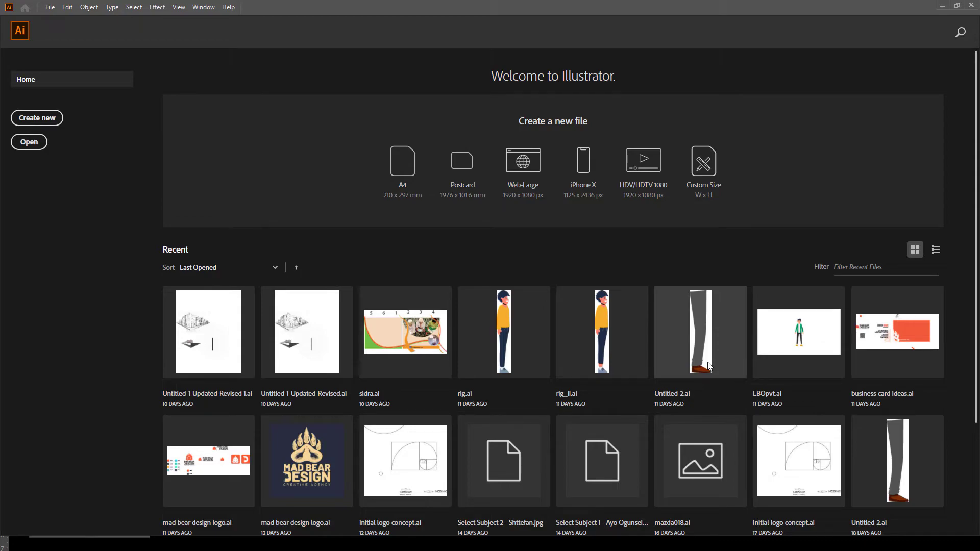
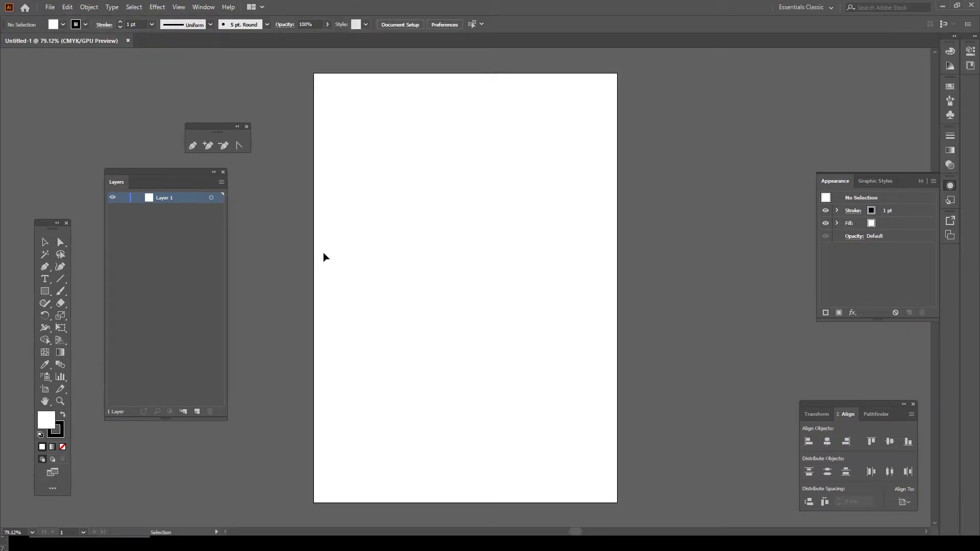
Draw a circle about 157 mm in diameter on the empty canvas beside the artboard with the Ellipse tool.
{"action": "left_click_drag", "start_coordinate": [403, 247], "coordinate": [560, 257]}
{"action": "left_click", "coordinate": [45, 291]}
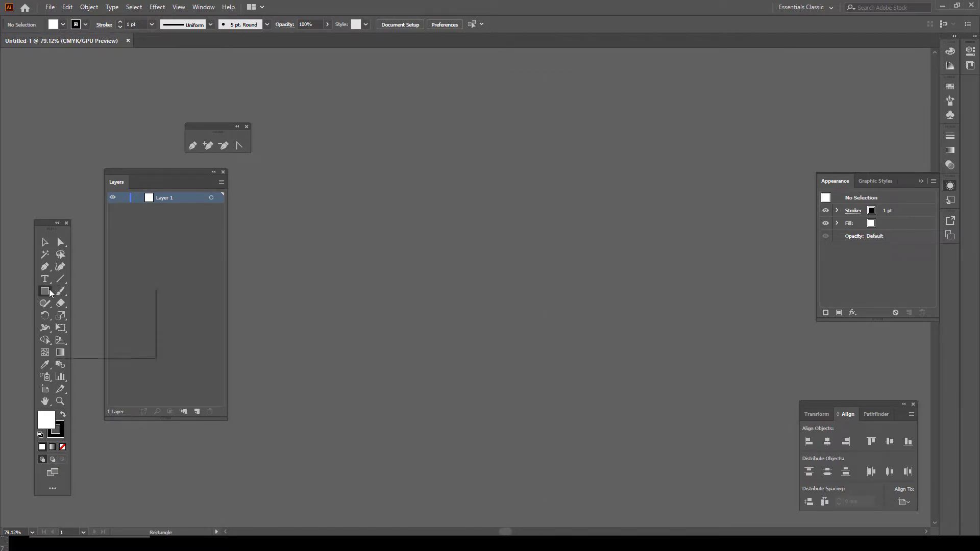
{"action": "left_click", "coordinate": [90, 316]}
{"action": "mouse_move", "coordinate": [435, 247]}
{"action": "left_mouse_down"}
{"action": "mouse_move", "coordinate": [569, 327]}
{"action": "mouse_move", "coordinate": [530, 289]}
{"action": "mouse_move", "coordinate": [574, 301]}
{"action": "left_mouse_up"}
Remove the circle's fill and give it a black stroke of 3 pt.
{"action": "key", "text": "shift+x"}
{"action": "key", "text": "v"}
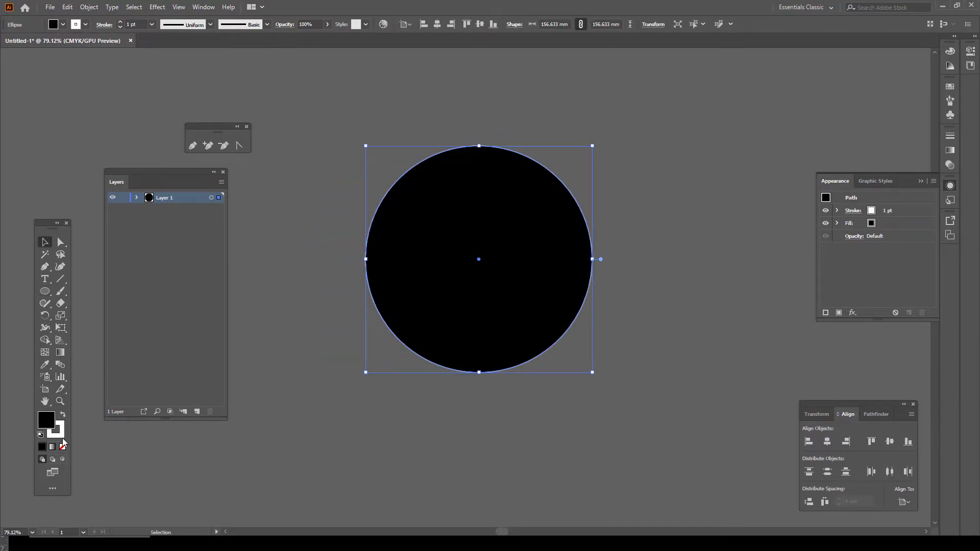
{"action": "key", "text": "shift+x"}
{"action": "left_click", "coordinate": [62, 447]}
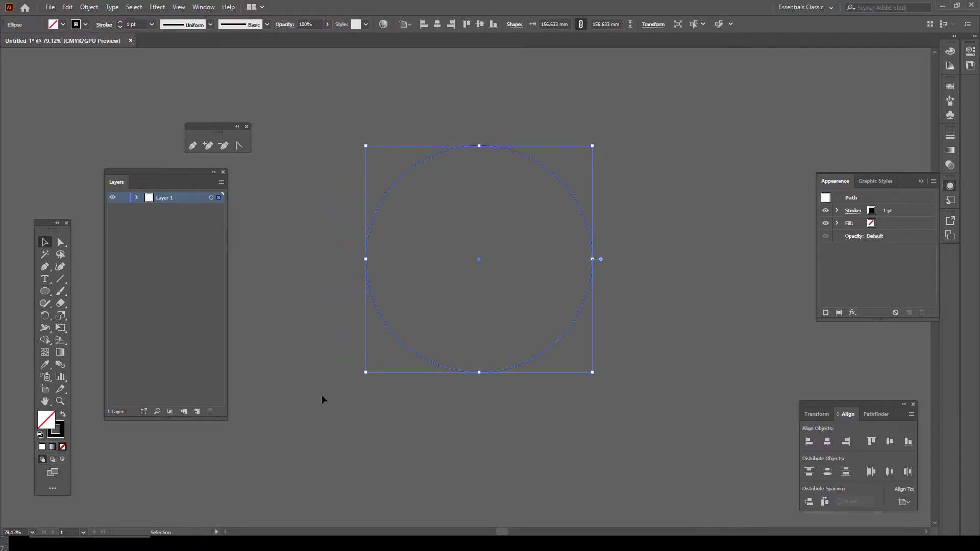
{"action": "left_click", "coordinate": [299, 387]}
{"action": "left_click", "coordinate": [377, 309]}
{"action": "scroll", "coordinate": [393, 335], "scroll_direction": "up", "scroll_amount": 2}
{"action": "left_click_drag", "start_coordinate": [440, 313], "coordinate": [414, 408]}
{"action": "left_click", "coordinate": [141, 25]}
{"action": "type", "text": "3"}
{"action": "key", "text": "Return"}
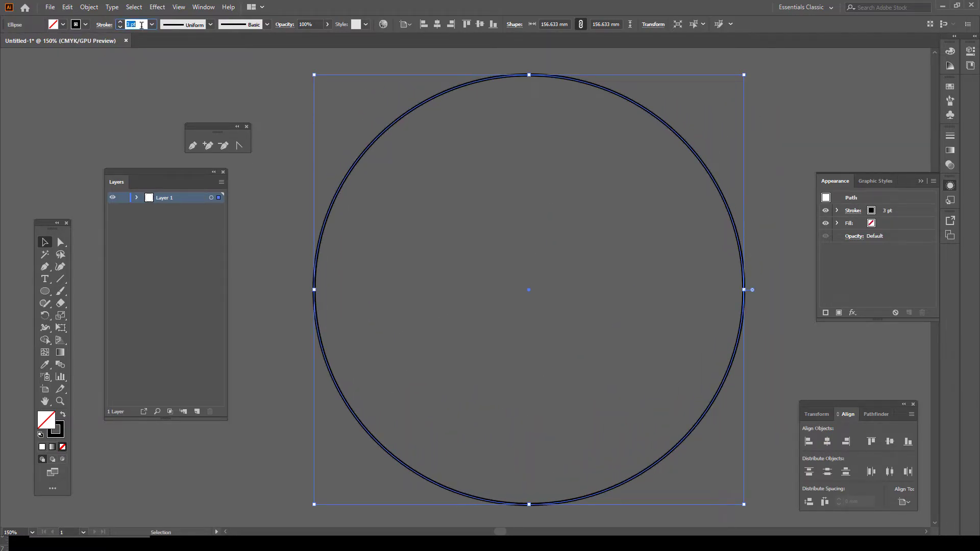
Start a Zig Zag effect on the black-stroked circle with the preview enabled and its points set to Smooth.
{"action": "left_click", "coordinate": [347, 149]}
{"action": "scroll", "coordinate": [352, 151], "scroll_direction": "down", "scroll_amount": 1}
{"action": "left_click_drag", "start_coordinate": [344, 123], "coordinate": [378, 160]}
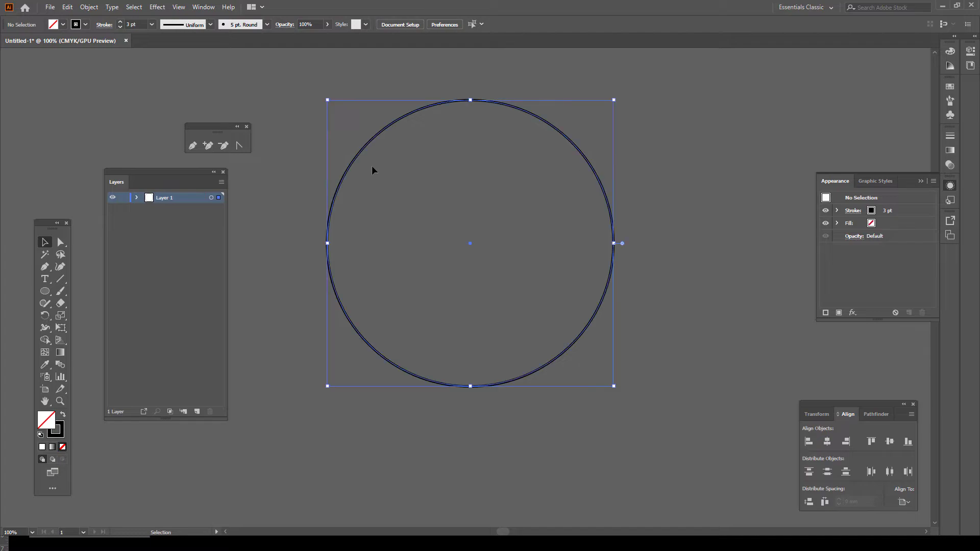
{"action": "left_click", "coordinate": [158, 6]}
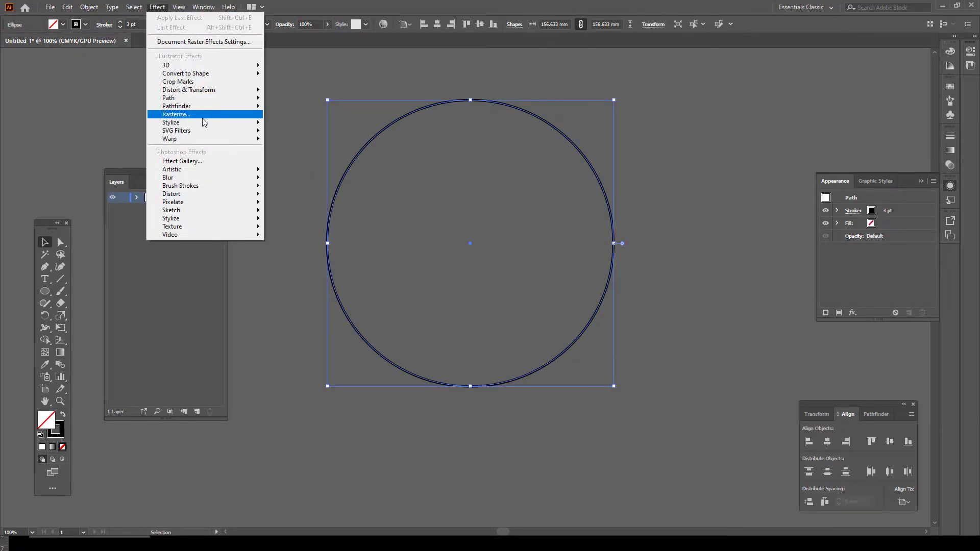
{"action": "mouse_move", "coordinate": [225, 125]}
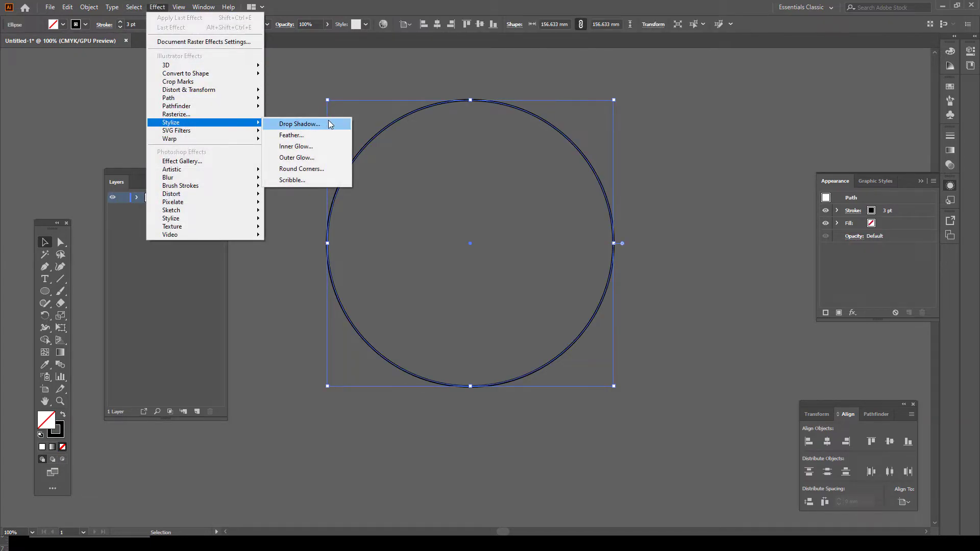
{"action": "mouse_move", "coordinate": [215, 91]}
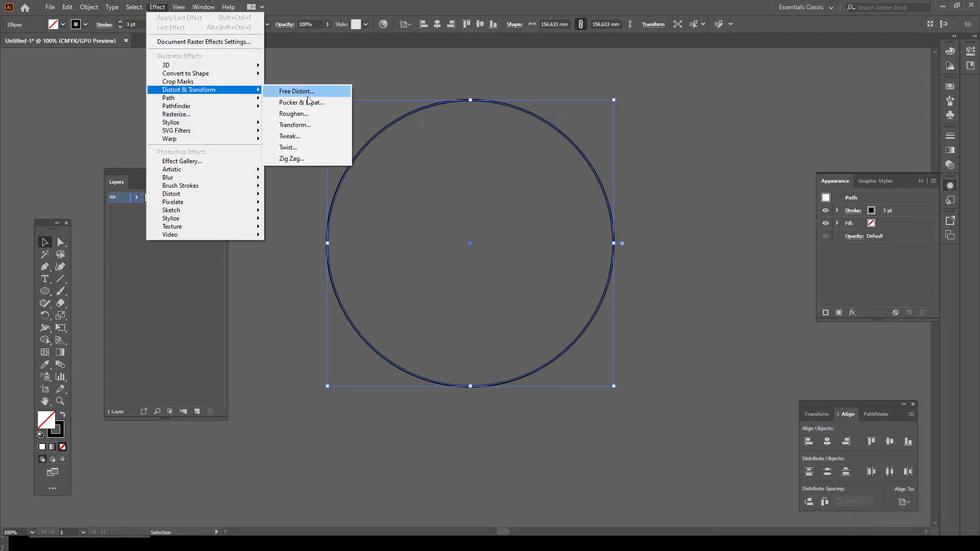
{"action": "left_click", "coordinate": [328, 158]}
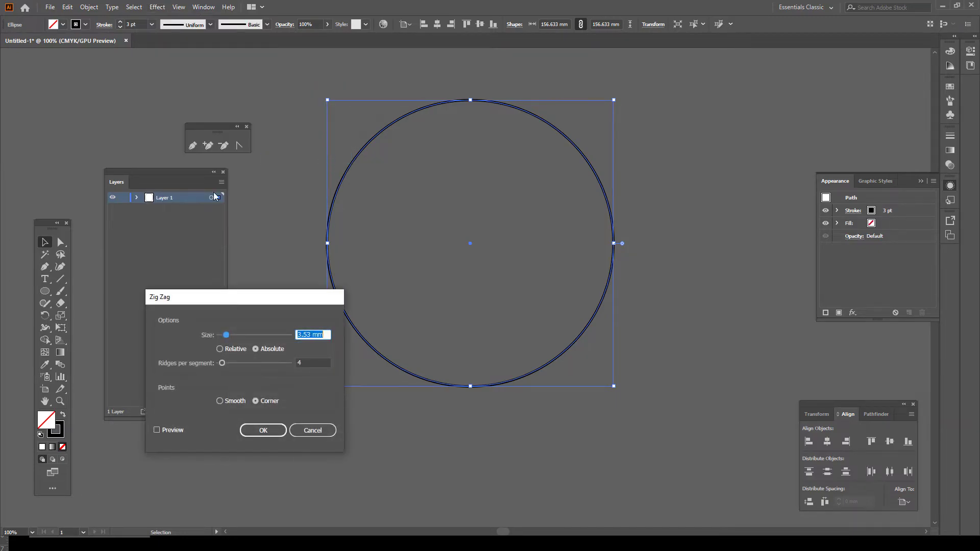
{"action": "left_click", "coordinate": [157, 430]}
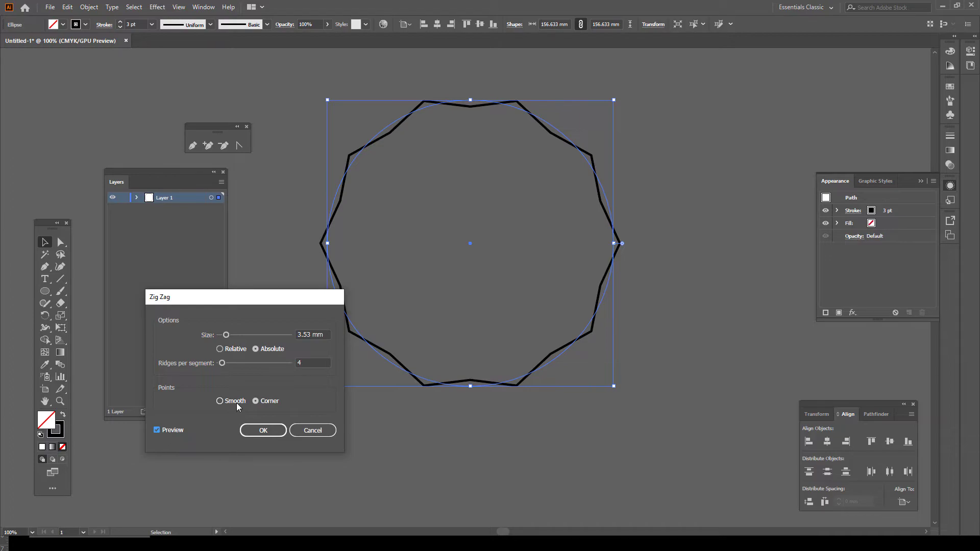
{"action": "left_click", "coordinate": [221, 401]}
Adjust the absolute size of the zig zag waves, set 3 ridges per segment, and apply the effect to the circle.
{"action": "left_click_drag", "start_coordinate": [231, 337], "coordinate": [231, 334]}
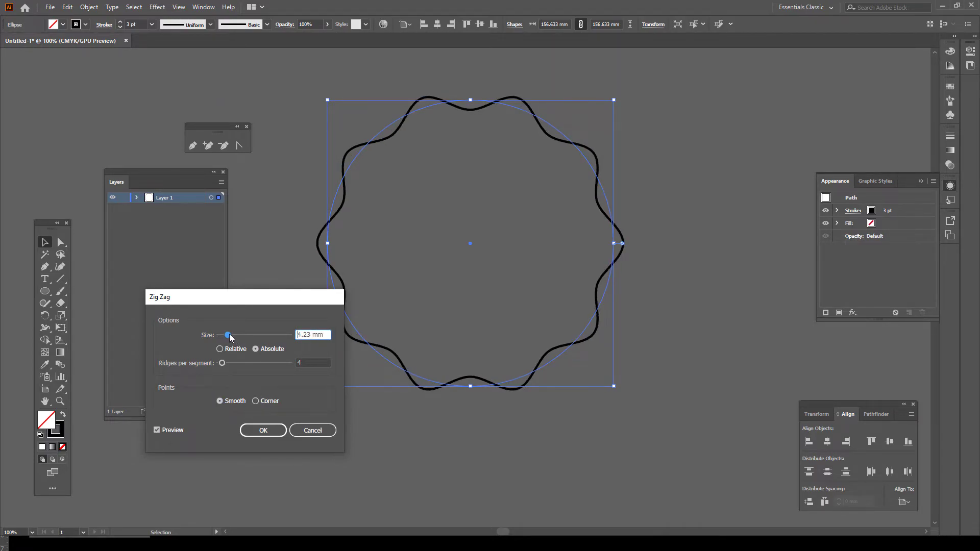
{"action": "left_click_drag", "start_coordinate": [222, 363], "coordinate": [225, 367]}
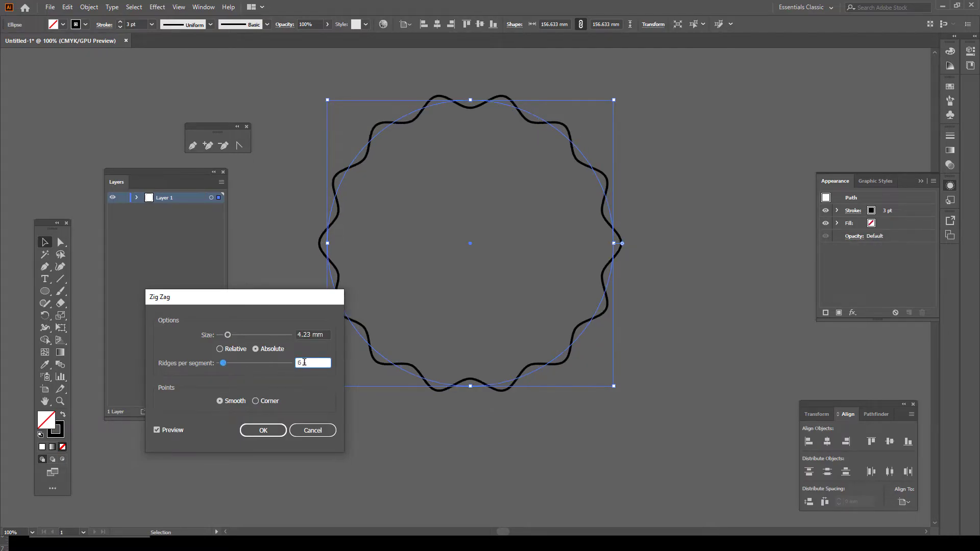
{"action": "key", "text": "Down"}
{"action": "key", "text": "Down"}
{"action": "key", "text": "Down"}
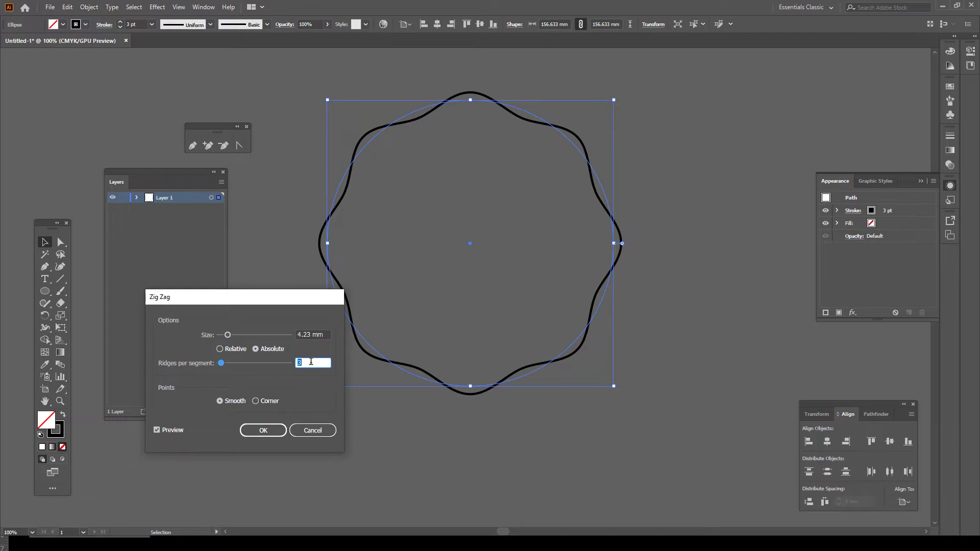
{"action": "mouse_move", "coordinate": [227, 335]}
{"action": "left_mouse_down"}
{"action": "mouse_move", "coordinate": [241, 337]}
{"action": "mouse_move", "coordinate": [226, 338]}
{"action": "left_mouse_up"}
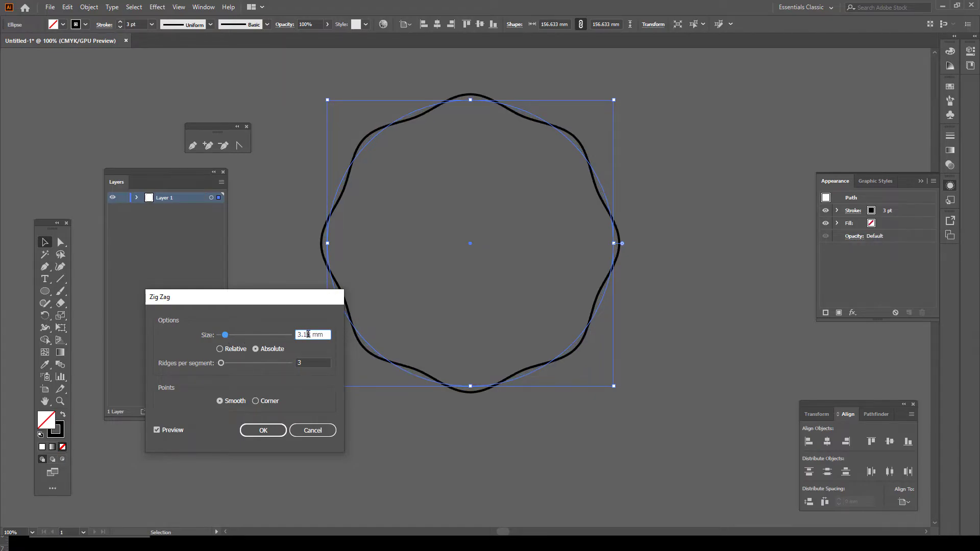
{"action": "left_click", "coordinate": [263, 430]}
{"action": "left_click", "coordinate": [443, 435]}
{"action": "left_click_drag", "start_coordinate": [449, 430], "coordinate": [393, 309]}
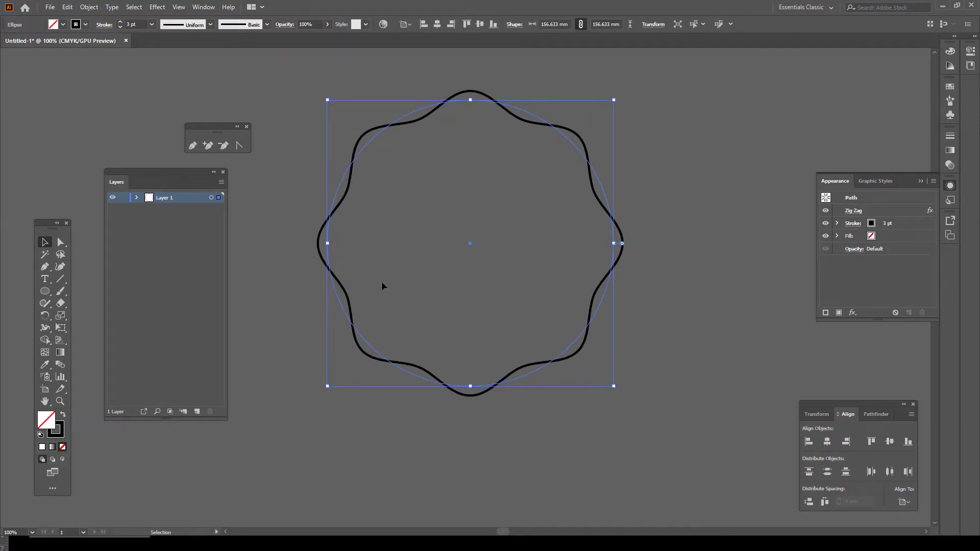
Expand the wavy circle's appearance into an editable path and overlay a copy rotated slightly about the same centre.
{"action": "left_click", "coordinate": [89, 7]}
{"action": "left_click", "coordinate": [124, 138]}
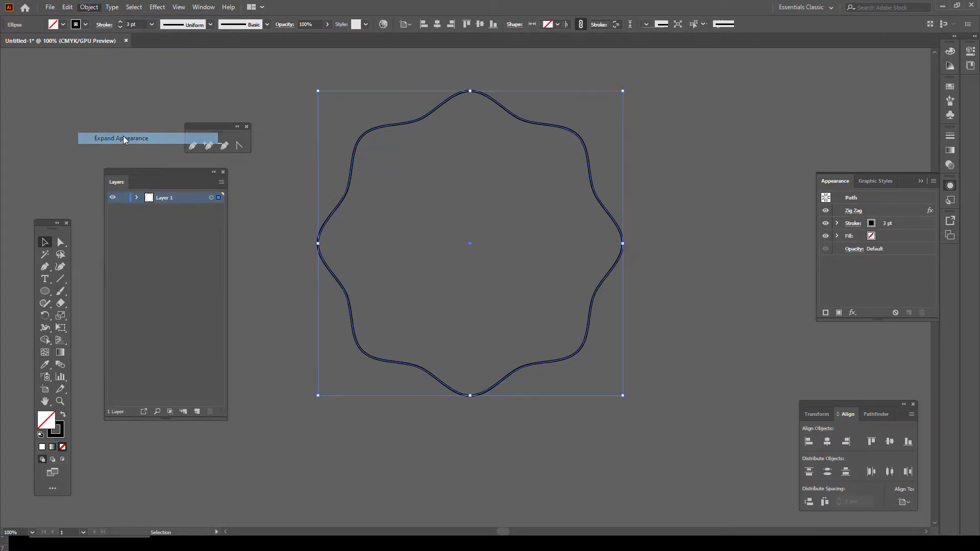
{"action": "key", "text": "ctrl"}
{"action": "left_click_drag", "start_coordinate": [625, 87], "coordinate": [715, 162]}
{"action": "left_click", "coordinate": [556, 164]}
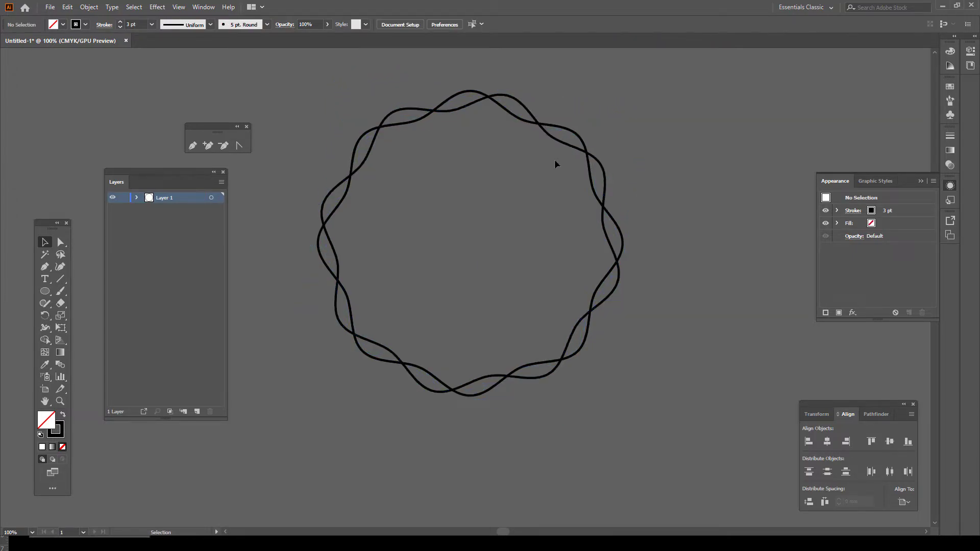
Scale the rotated wavy copy down about its centre so it interlaces just inside the original outline.
{"action": "left_click", "coordinate": [574, 146]}
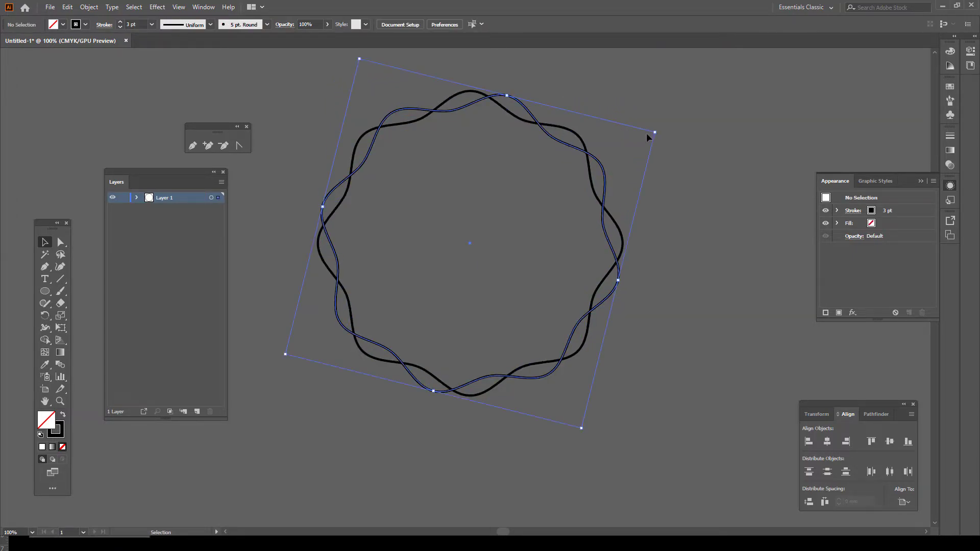
{"action": "left_click_drag", "start_coordinate": [655, 133], "coordinate": [671, 155]}
{"action": "left_click", "coordinate": [673, 157]}
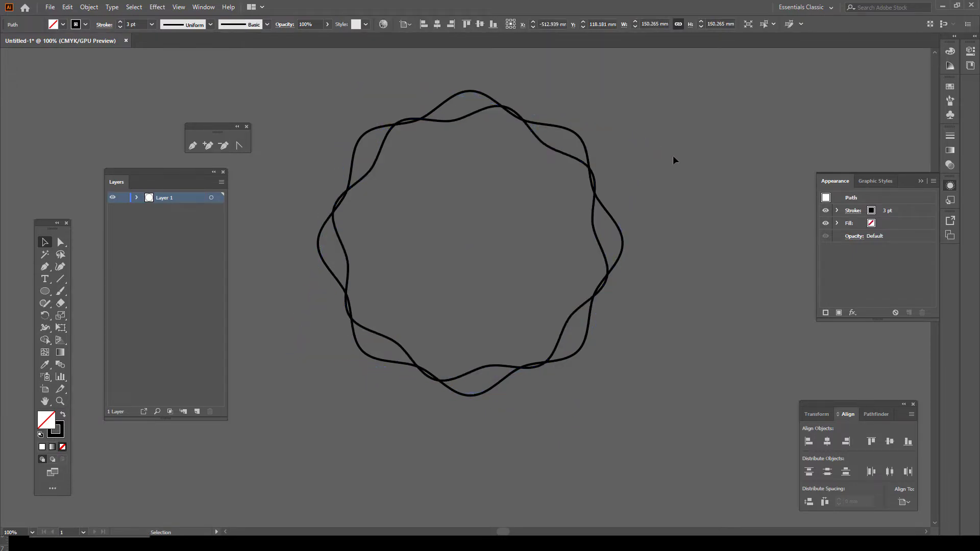
{"action": "left_click", "coordinate": [582, 163]}
{"action": "left_click_drag", "start_coordinate": [638, 147], "coordinate": [650, 138]}
{"action": "left_click", "coordinate": [669, 162]}
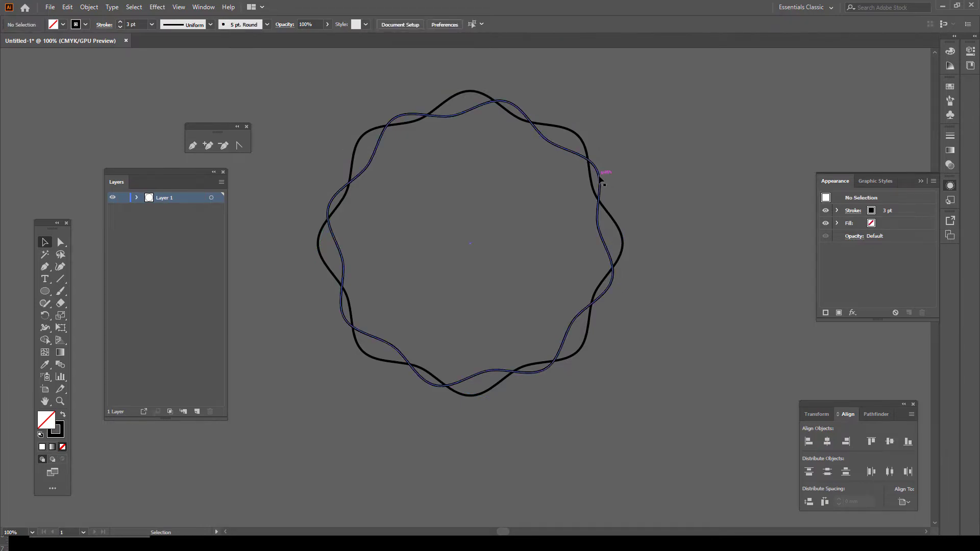
Add a third wavy outline by duplicating the inner copy, making it slightly smaller and rotating it further about the centre.
{"action": "left_click", "coordinate": [599, 176]}
{"action": "mouse_move", "coordinate": [653, 134]}
{"action": "left_mouse_down"}
{"action": "mouse_move", "coordinate": [703, 269]}
{"action": "mouse_move", "coordinate": [687, 213]}
{"action": "left_mouse_up"}
{"action": "left_click", "coordinate": [714, 219]}
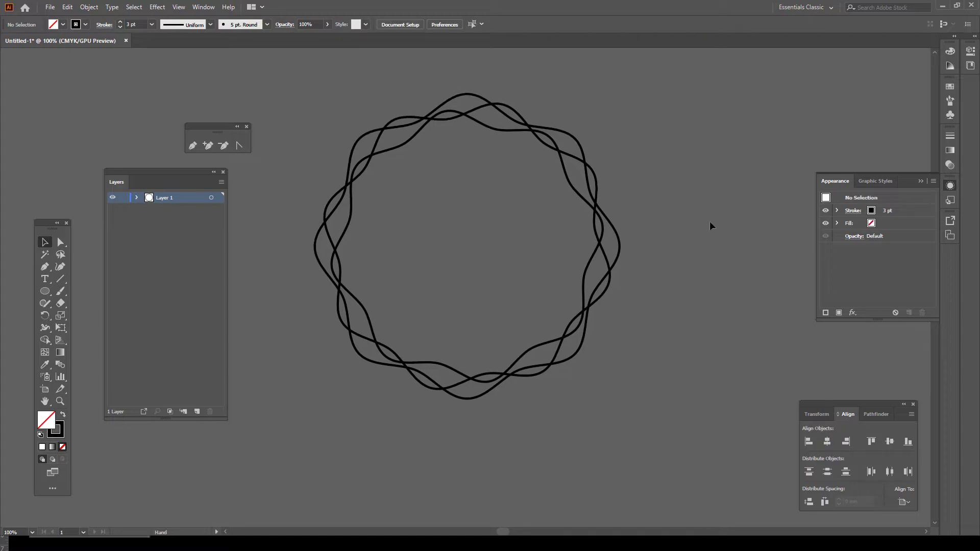
Select all three wavy outlines, copy them, and switch to Photoshop.
{"action": "key", "text": "ctrl+a"}
{"action": "left_click", "coordinate": [456, 265]}
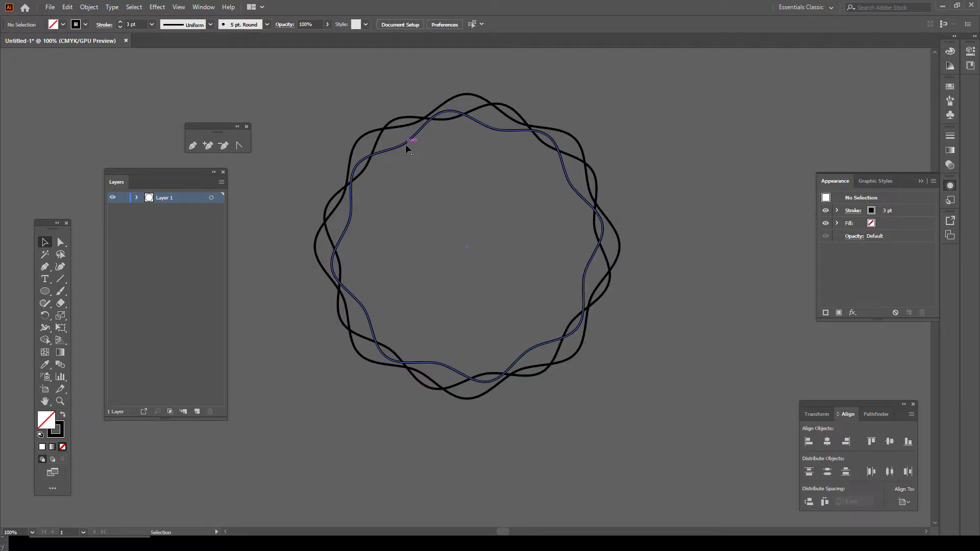
{"action": "key", "text": "ctrl+a"}
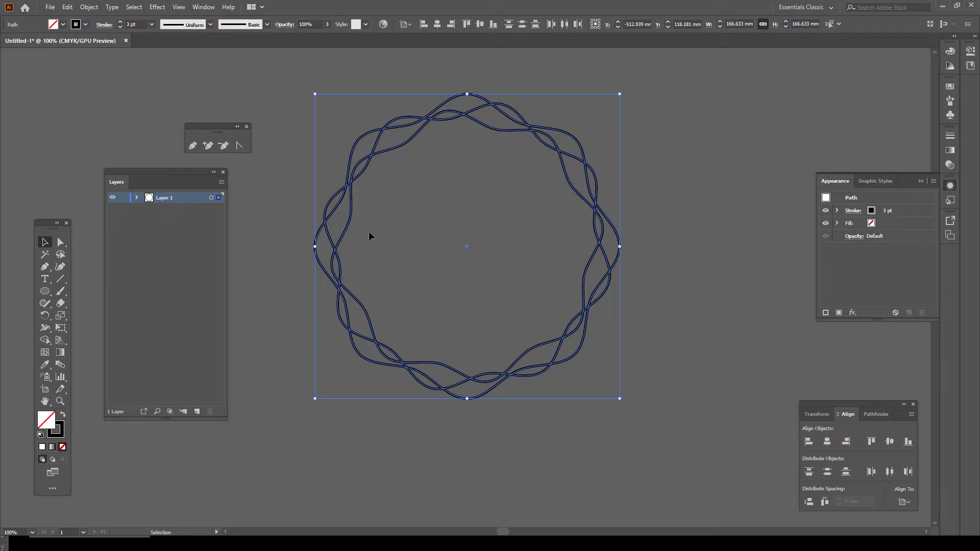
{"action": "key", "text": "alt+Tab"}
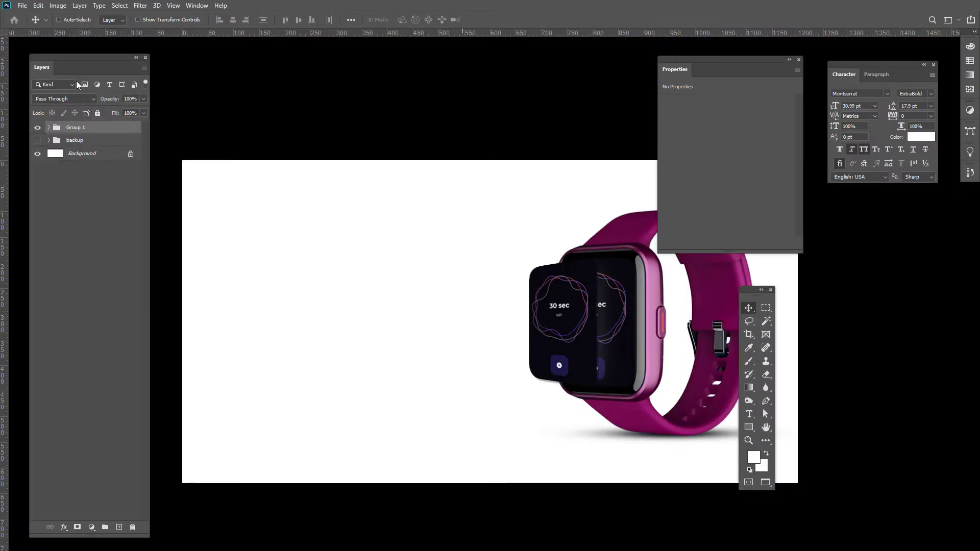
Create a new 4000 by 4000 pixel document at 72 pixels per inch with a white background.
{"action": "left_click", "coordinate": [26, 5]}
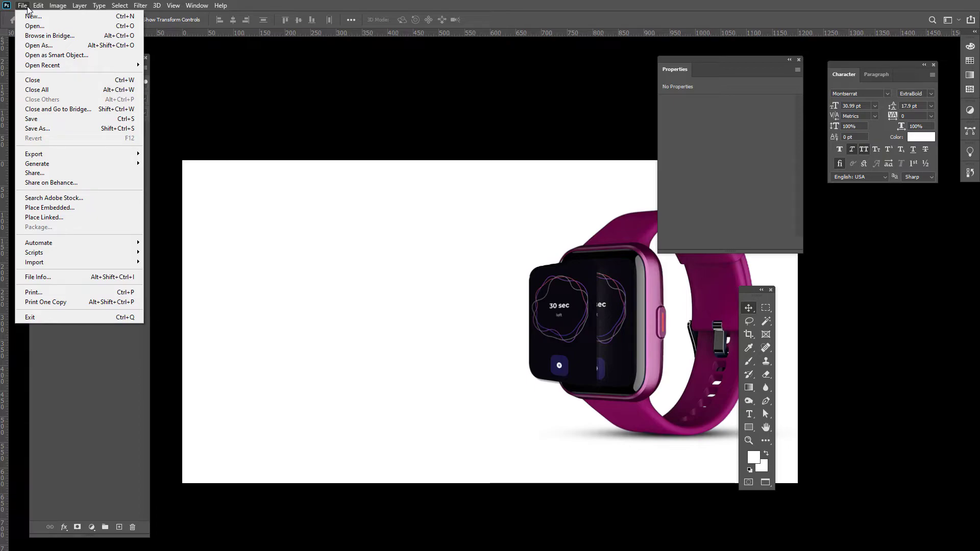
{"action": "left_click", "coordinate": [22, 6]}
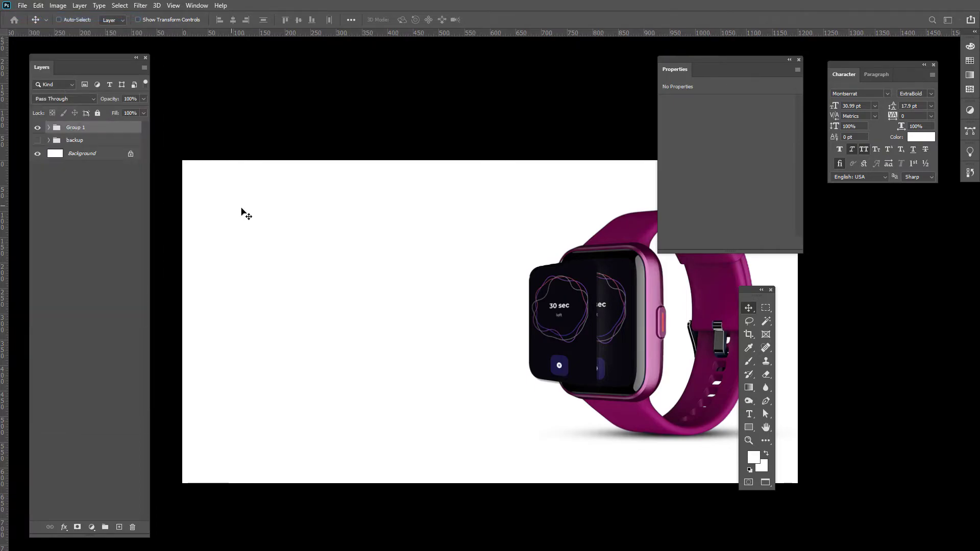
{"action": "key", "text": "ctrl+n"}
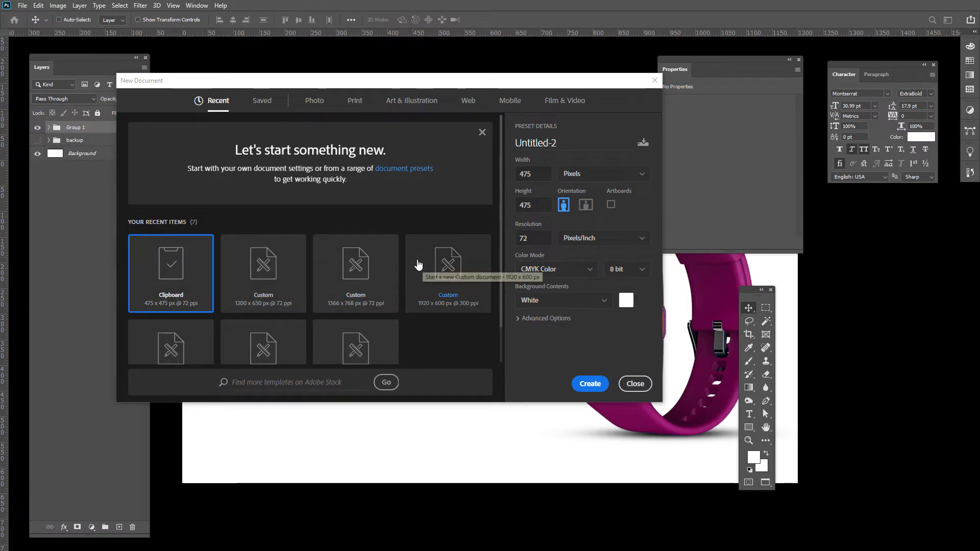
{"action": "scroll", "coordinate": [417, 263], "scroll_direction": "down", "scroll_amount": 1}
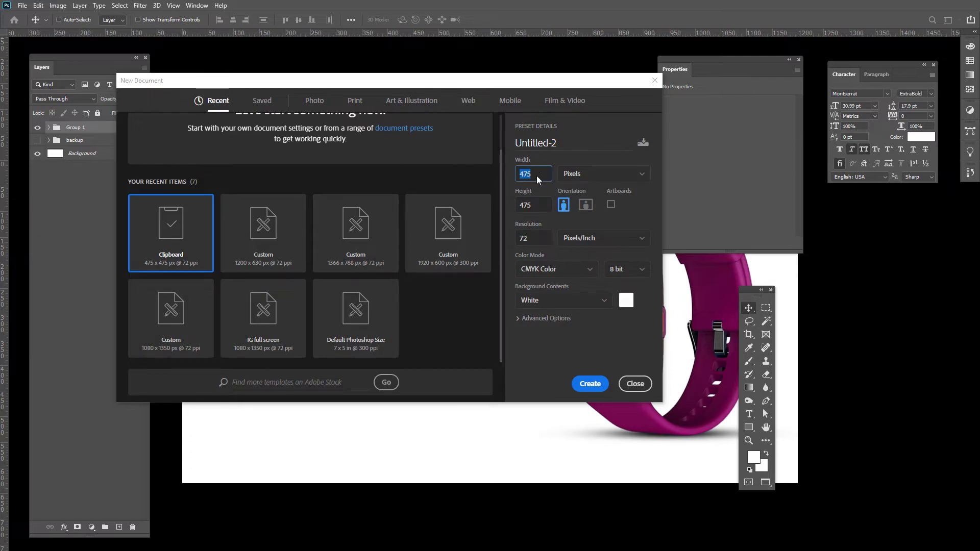
{"action": "key", "text": "BackSpace"}
{"action": "key", "text": "BackSpace"}
{"action": "key", "text": "BackSpace"}
{"action": "type", "text": "4000"}
{"action": "key", "text": "Tab"}
{"action": "type", "text": "4000"}
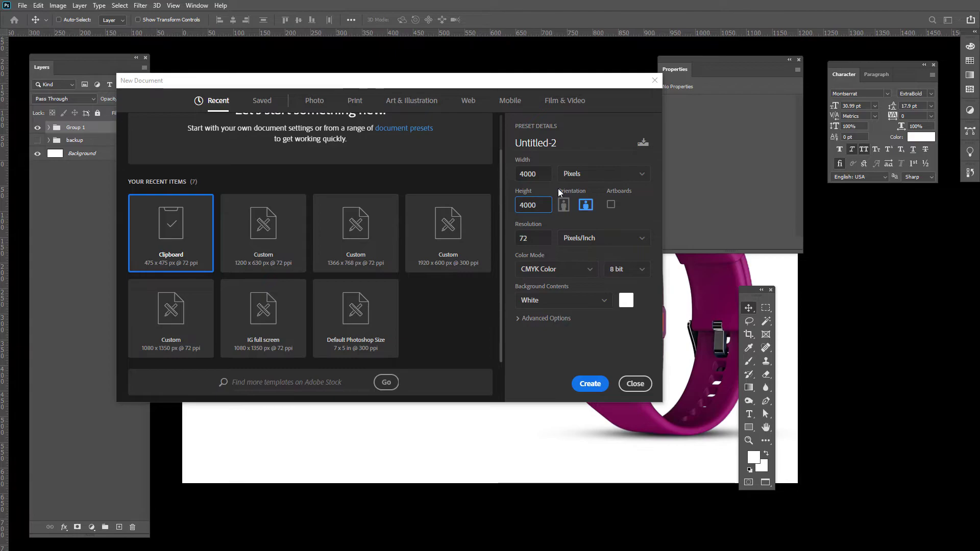
{"action": "key", "text": "Return"}
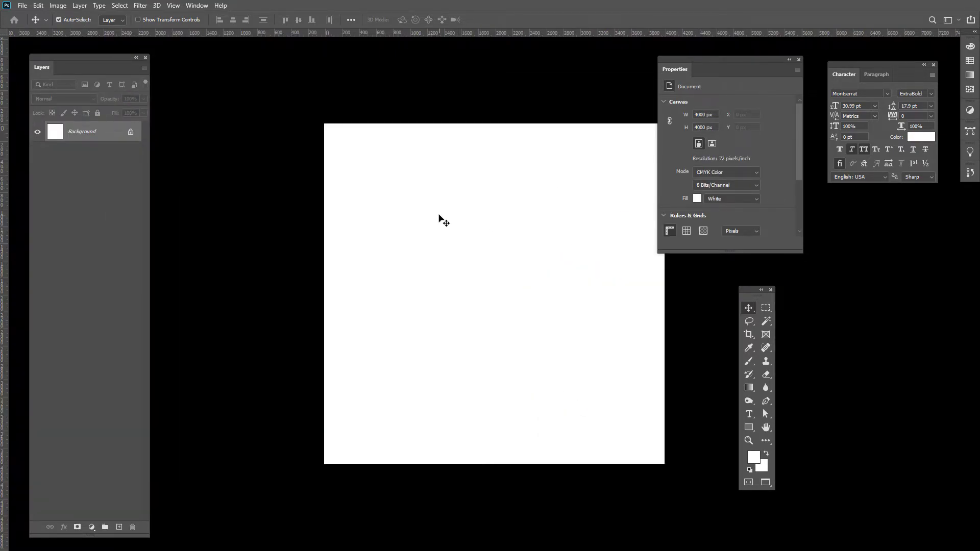
Return to the standard screen mode and paste the copied wavy outlines into the new document as a smart object.
{"action": "key", "text": "f"}
{"action": "key", "text": "Tab"}
{"action": "key", "text": "Tab"}
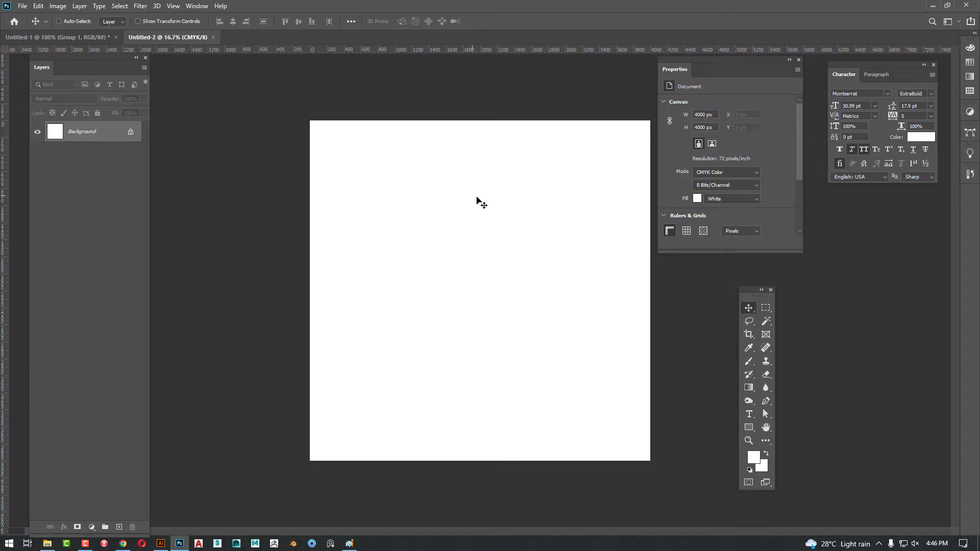
{"action": "key", "text": "ctrl+v"}
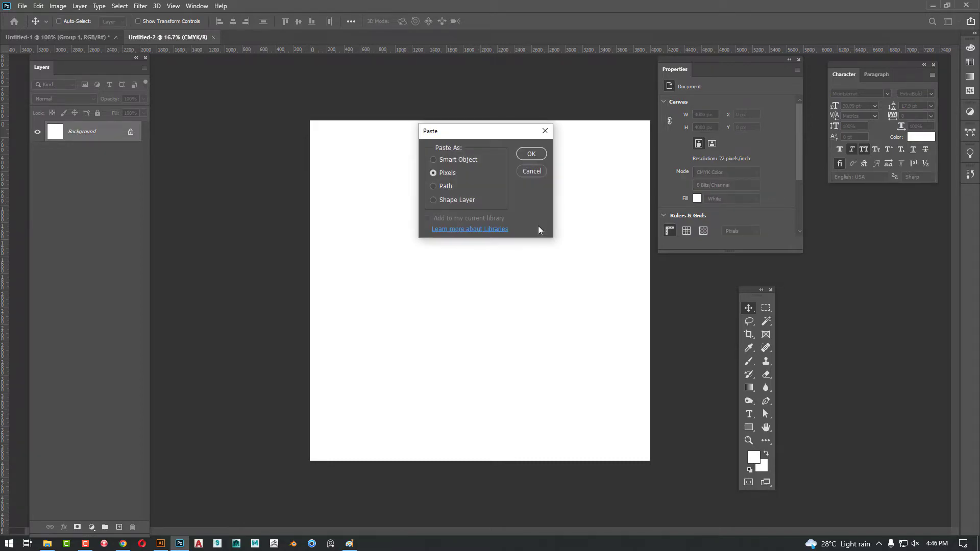
{"action": "left_click", "coordinate": [460, 159]}
{"action": "key", "text": "Return"}
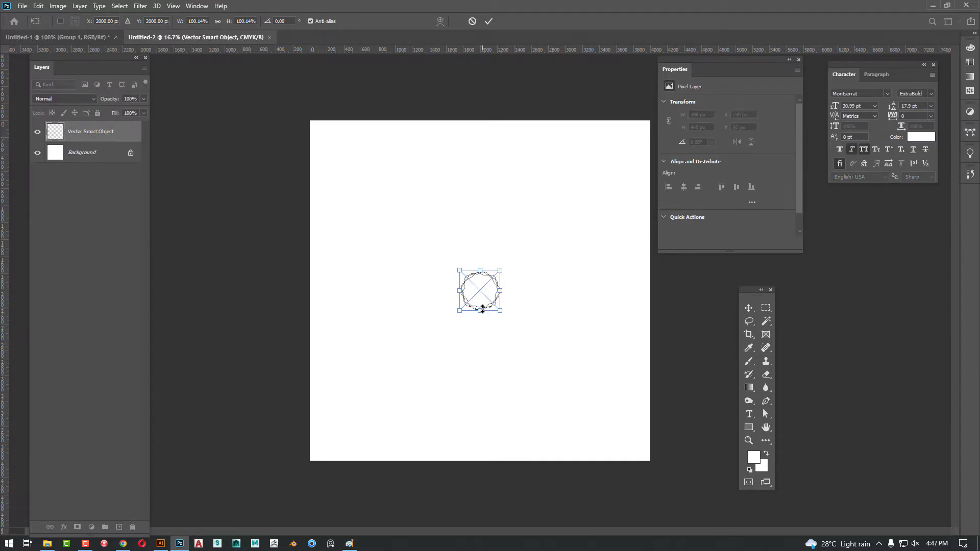
{"action": "key", "text": "Return"}
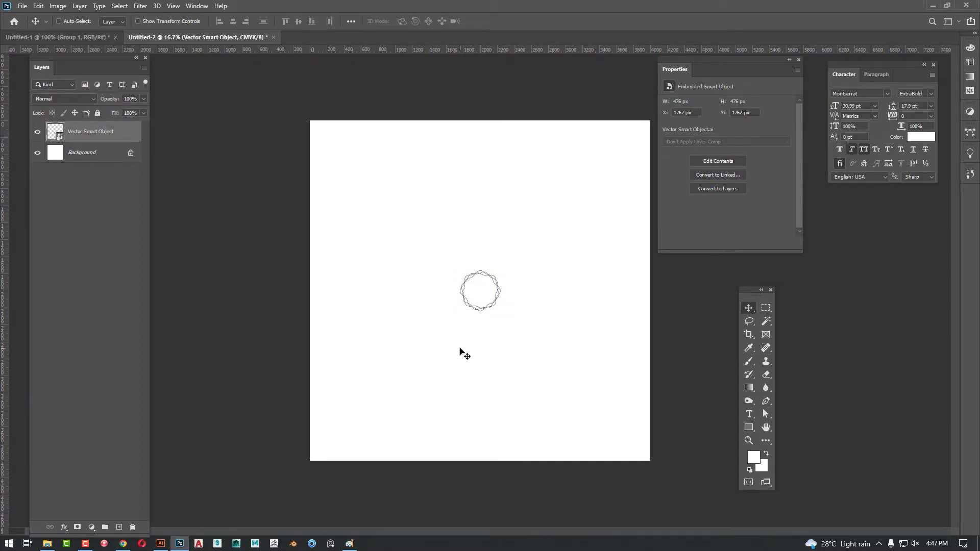
Switch to Illustrator and close the wavy circle document without saving it.
{"action": "key", "text": "alt+Tab"}
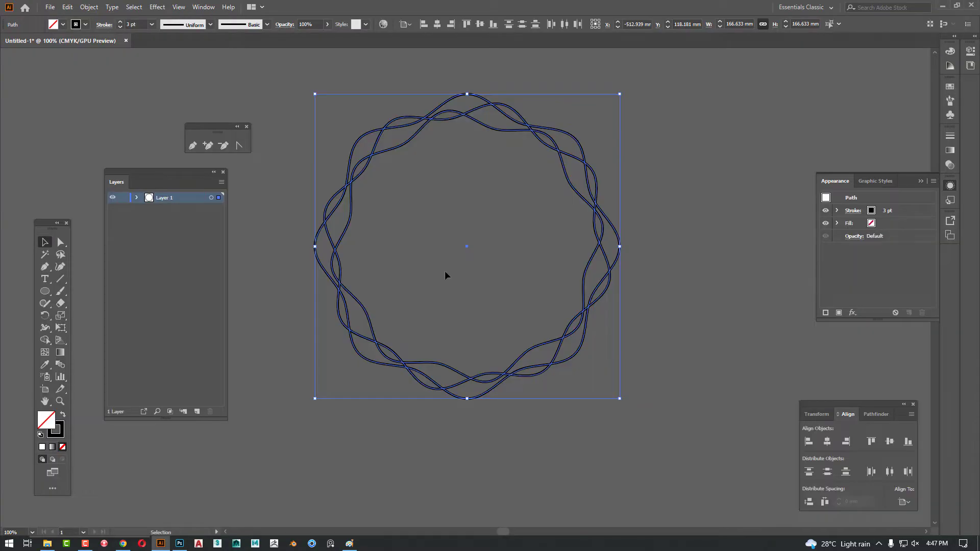
{"action": "left_click", "coordinate": [431, 190]}
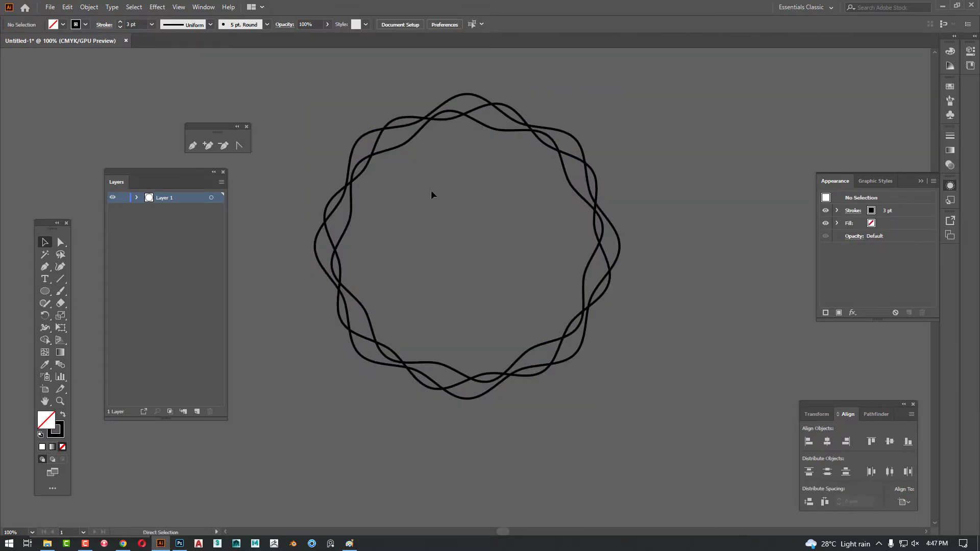
{"action": "key", "text": "ctrl+w"}
{"action": "key", "text": "n"}
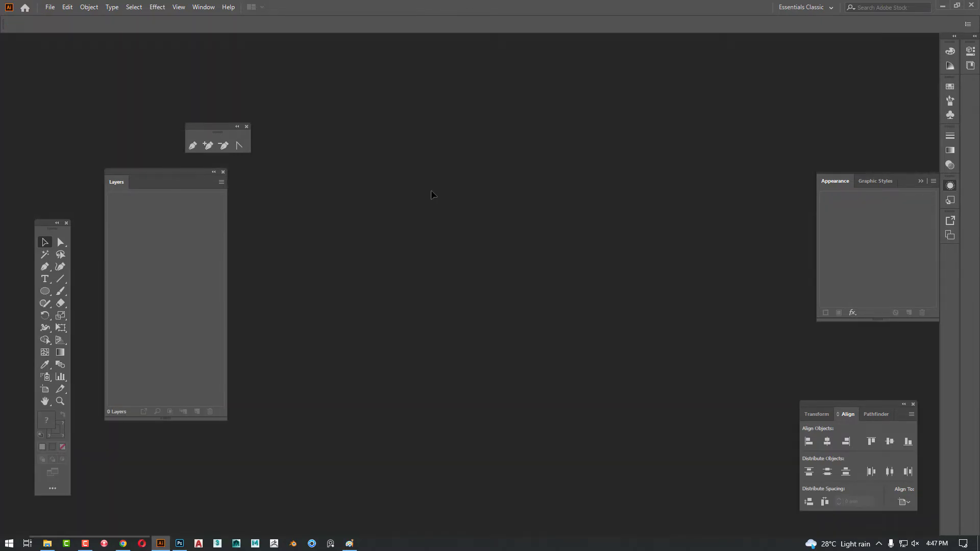
Return to Photoshop and open the vector smart object's contents for editing in Illustrator.
{"action": "key", "text": "alt+Tab"}
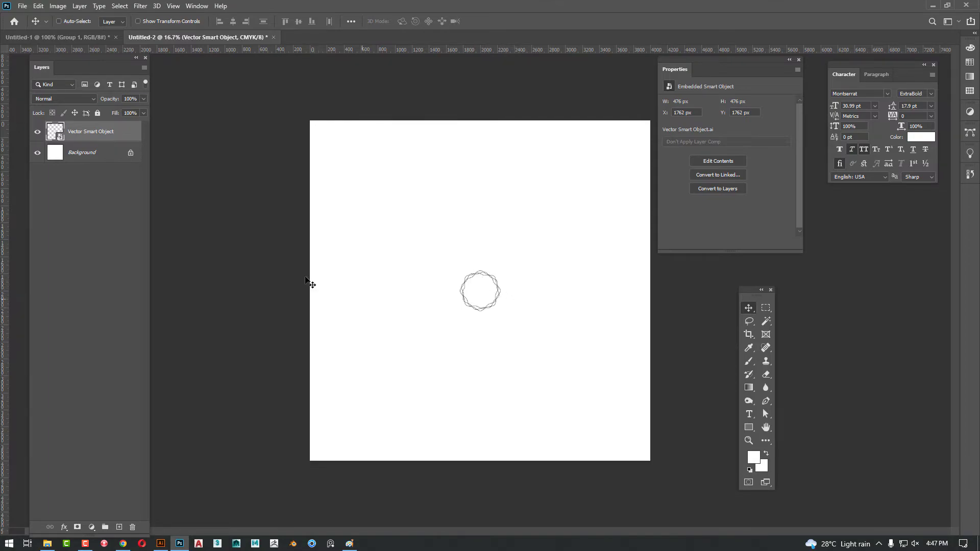
{"action": "double_click", "coordinate": [60, 137]}
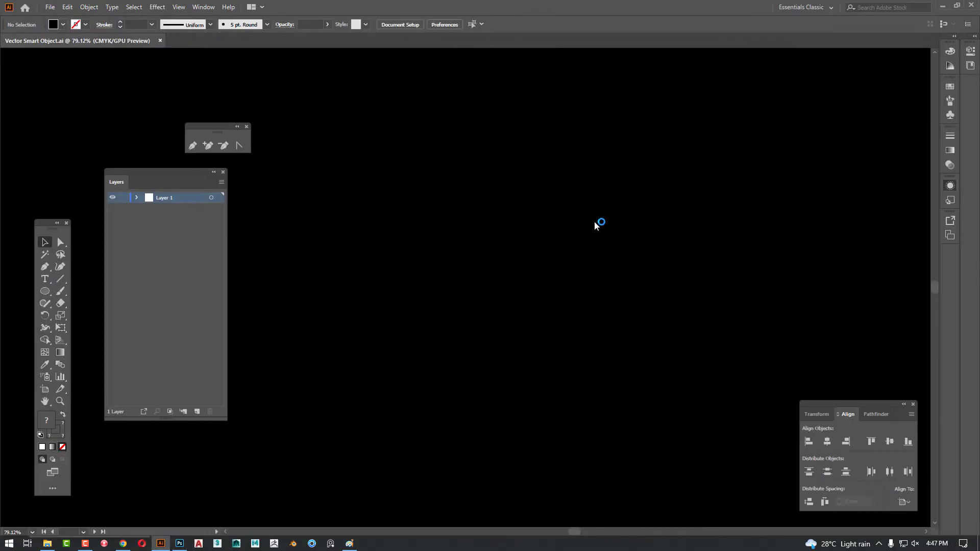
Enlarge the interlaced wavy outlines in Illustrator to about 1152 mm across with a 3 pt stroke.
{"action": "scroll", "coordinate": [593, 239], "scroll_direction": "down", "scroll_amount": 3}
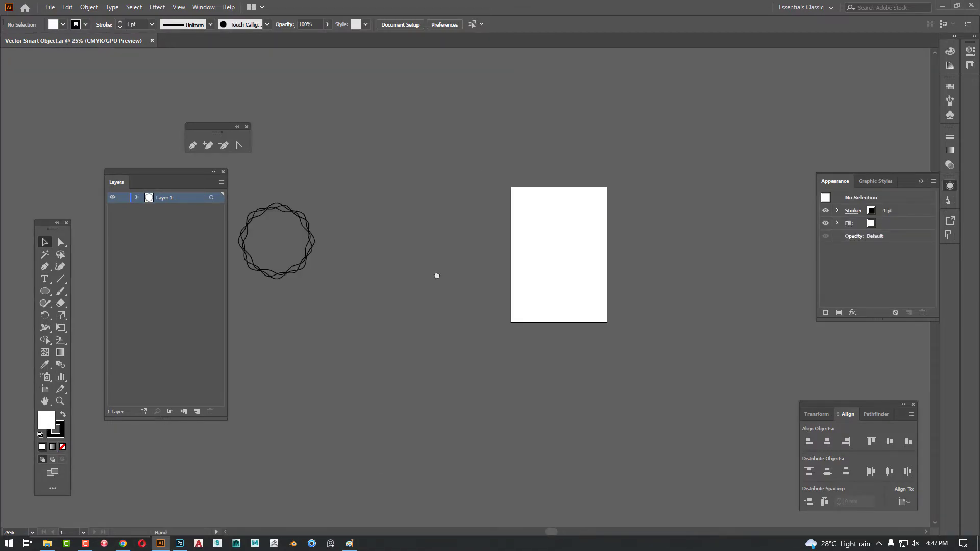
{"action": "left_click_drag", "start_coordinate": [414, 272], "coordinate": [587, 278]}
{"action": "left_click_drag", "start_coordinate": [534, 196], "coordinate": [422, 430]}
{"action": "scroll", "coordinate": [424, 324], "scroll_direction": "down", "scroll_amount": 2}
Save and close the vector smart object, and switch back to Photoshop.
{"action": "key", "text": "ctrl+s"}
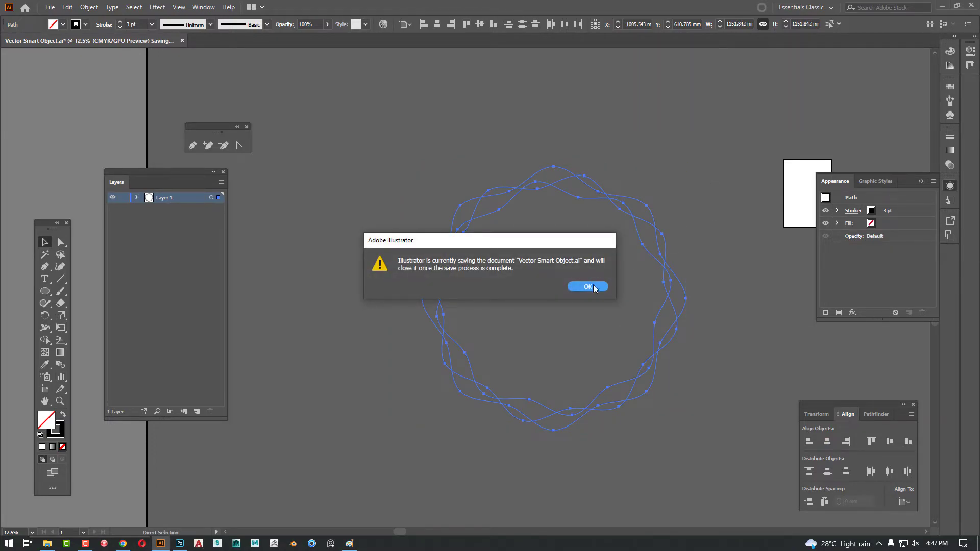
{"action": "left_click", "coordinate": [586, 287]}
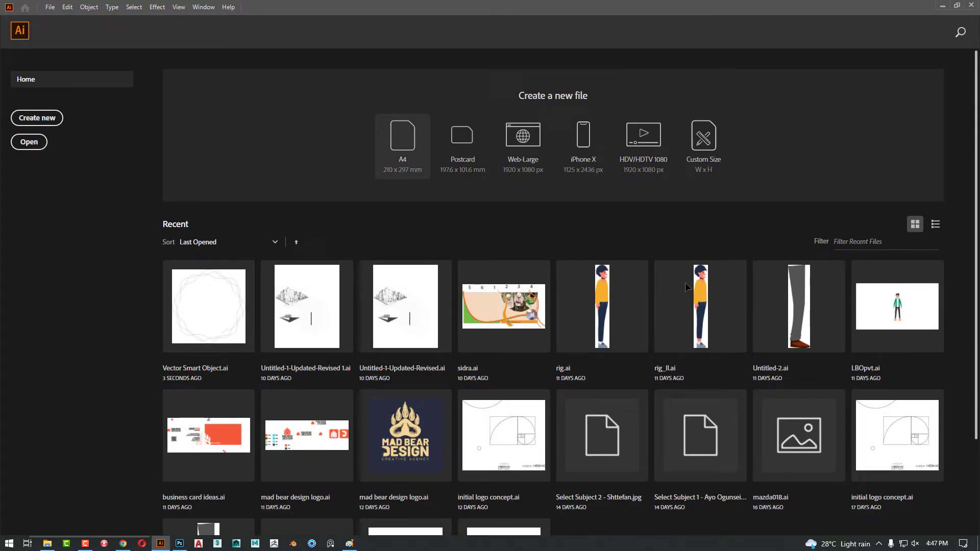
{"action": "key", "text": "alt+Tab"}
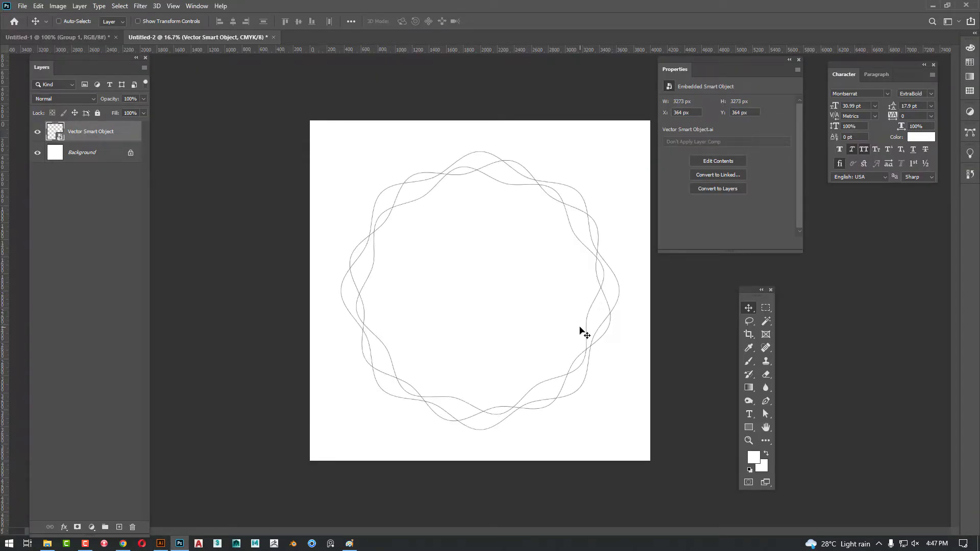
Unlock and delete the white Background layer so only the wavy outlines remain on transparency.
{"action": "left_click", "coordinate": [94, 153]}
{"action": "left_click", "coordinate": [130, 153]}
{"action": "key", "text": "Delete"}
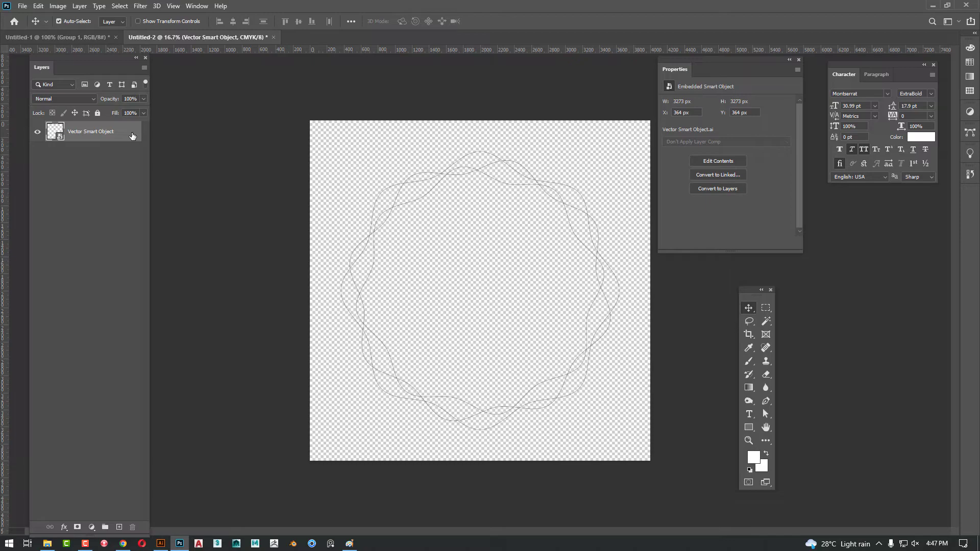
Duplicate the wavy outline layer six times, and duplicate the resulting stack of seven layers once more.
{"action": "key", "text": "ctrl+j"}
{"action": "key", "text": "ctrl+j"}
{"action": "key", "text": "ctrl+j"}
{"action": "key", "text": "ctrl+j"}
{"action": "key", "text": "ctrl+j"}
{"action": "key", "text": "ctrl+j"}
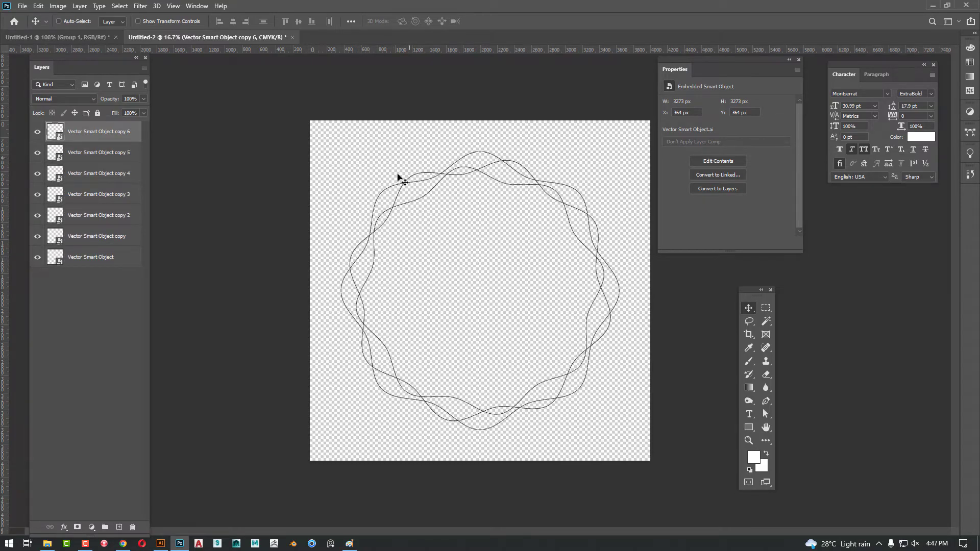
{"action": "left_click", "coordinate": [121, 263], "text": "shift"}
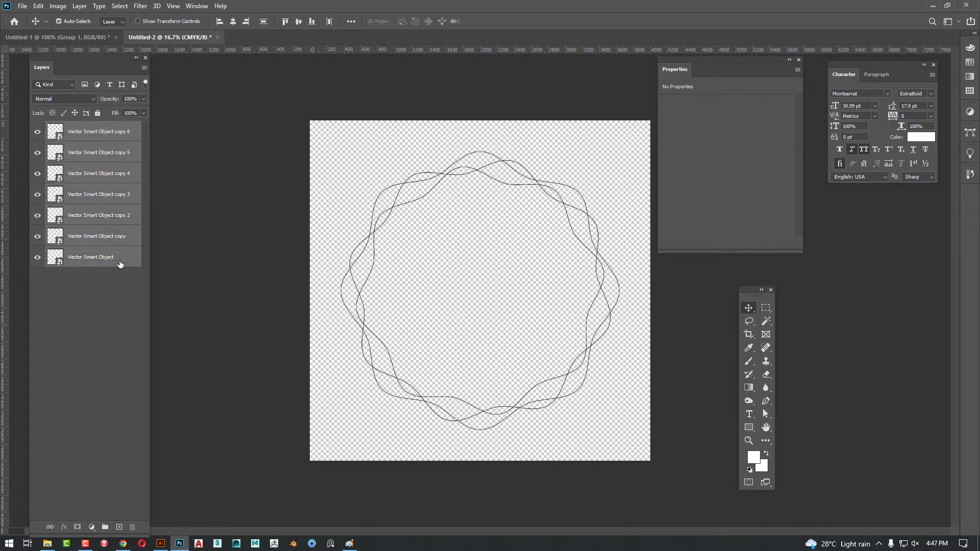
{"action": "key", "text": "ctrl+j"}
Try converting all the stacked wavy outline layers into a single smart object, and undo the conversion.
{"action": "left_click", "coordinate": [126, 135]}
{"action": "left_click", "coordinate": [114, 402], "text": "shift"}
{"action": "right_click", "coordinate": [116, 403]}
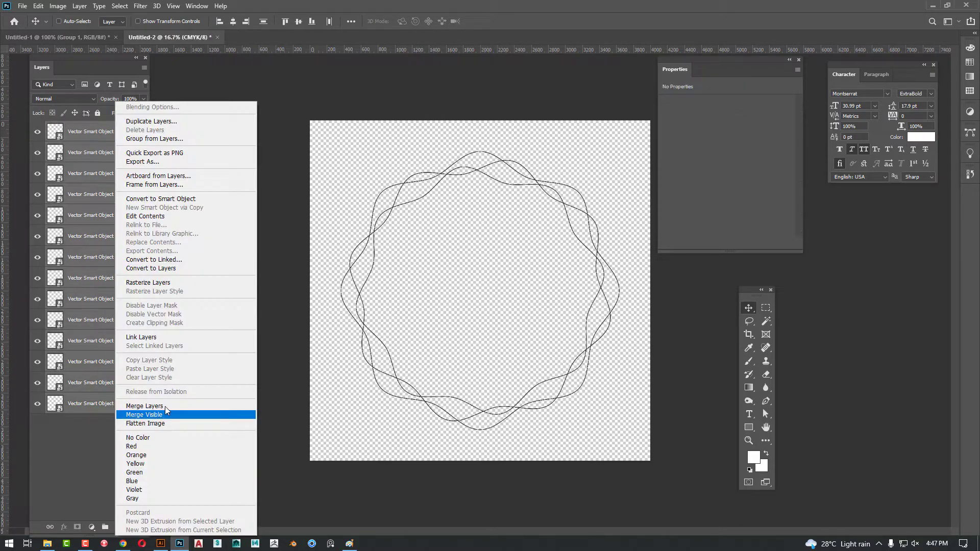
{"action": "left_click", "coordinate": [160, 199]}
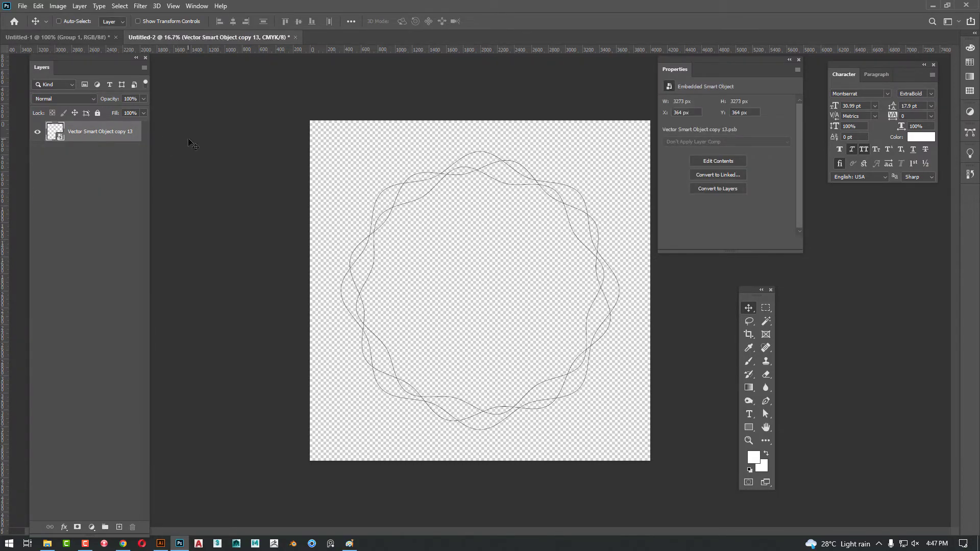
{"action": "key", "text": "ctrl+z"}
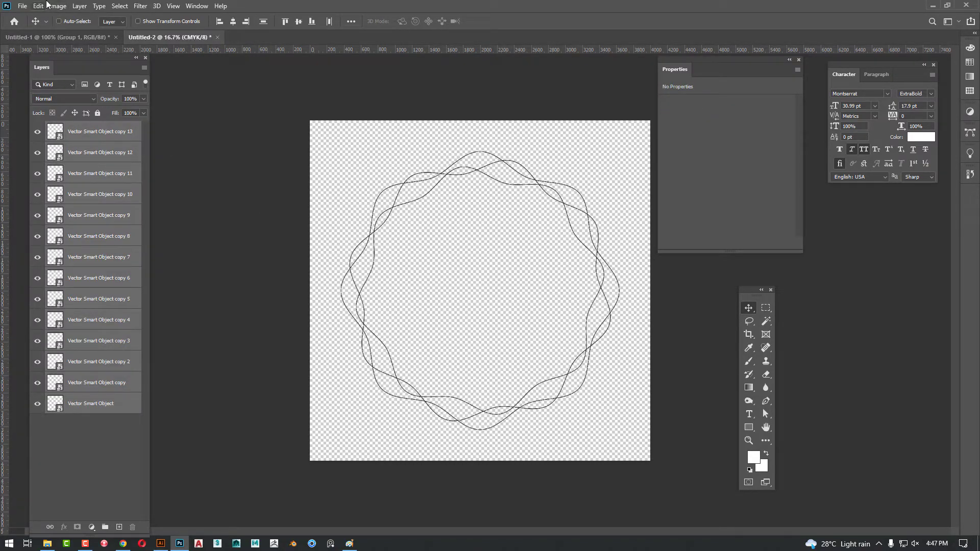
Define the stacked wavy outlines as a brush preset.
{"action": "left_click", "coordinate": [43, 5]}
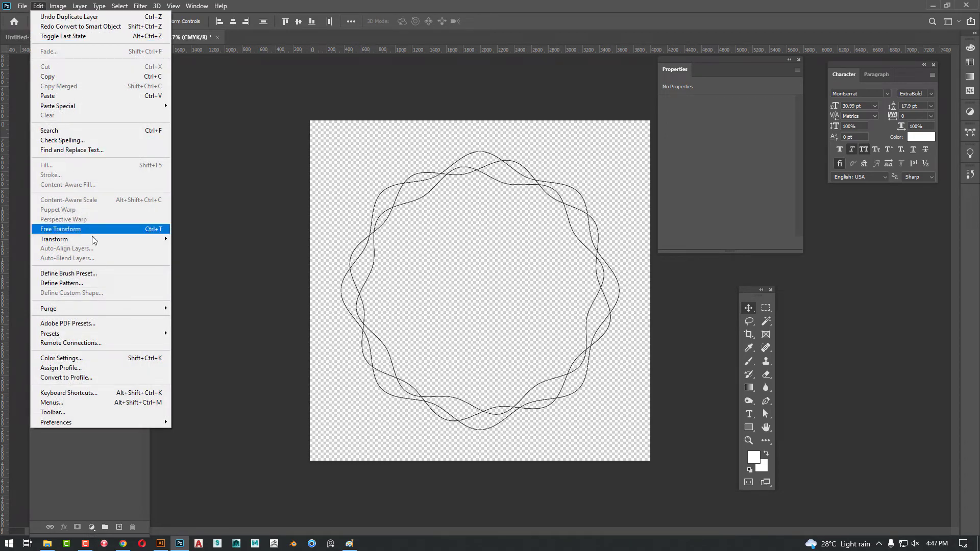
{"action": "left_click", "coordinate": [109, 275]}
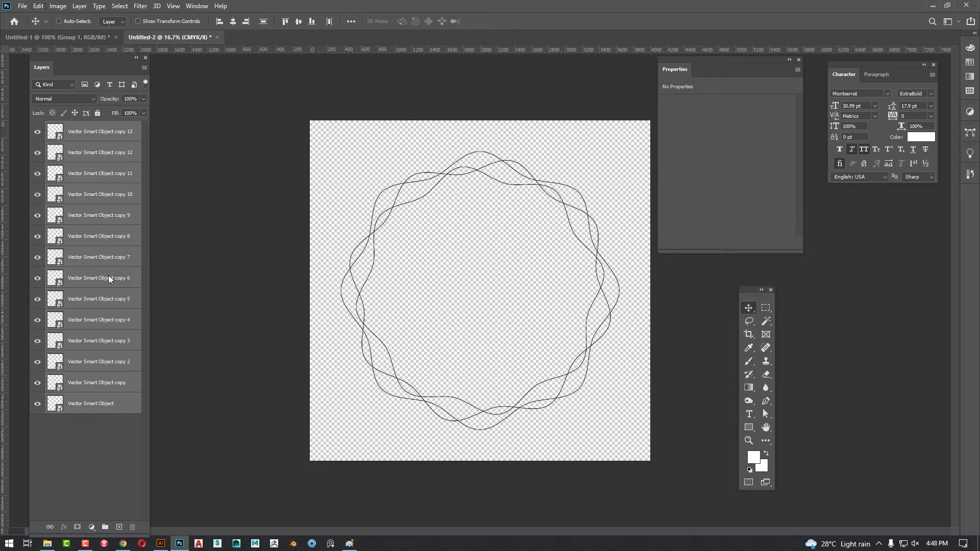
{"action": "left_click", "coordinate": [610, 170]}
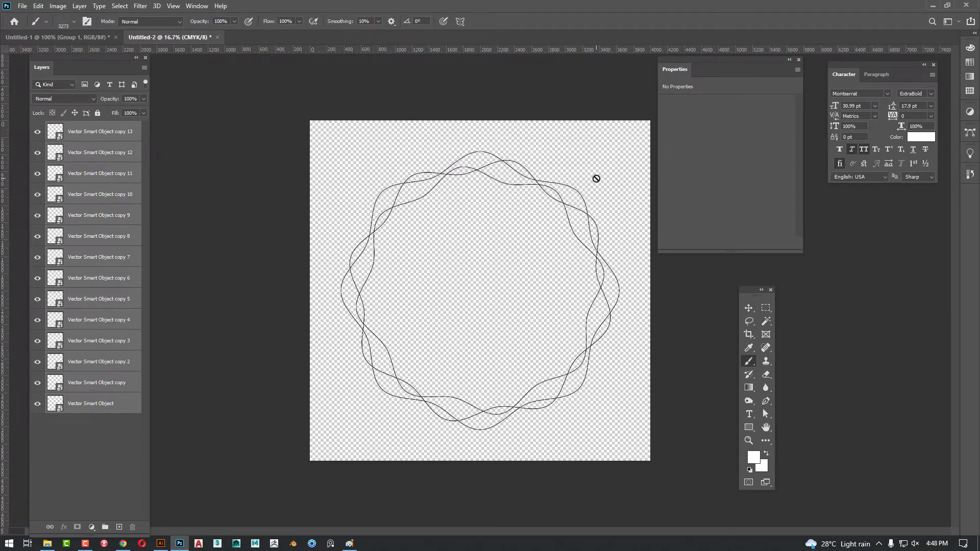
Define the wavy outlines as a pattern with the suggested name, and activate the Move tool.
{"action": "left_click", "coordinate": [38, 6]}
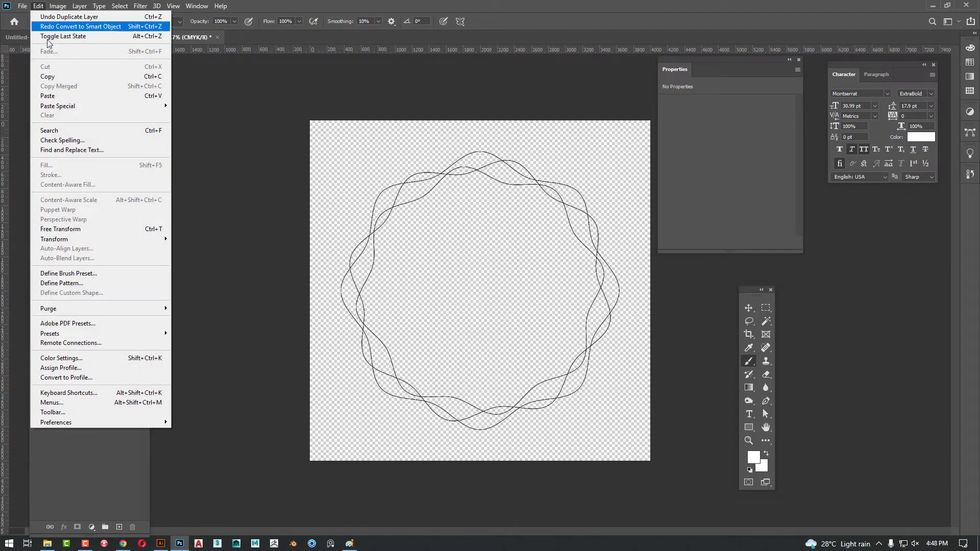
{"action": "left_click", "coordinate": [76, 283]}
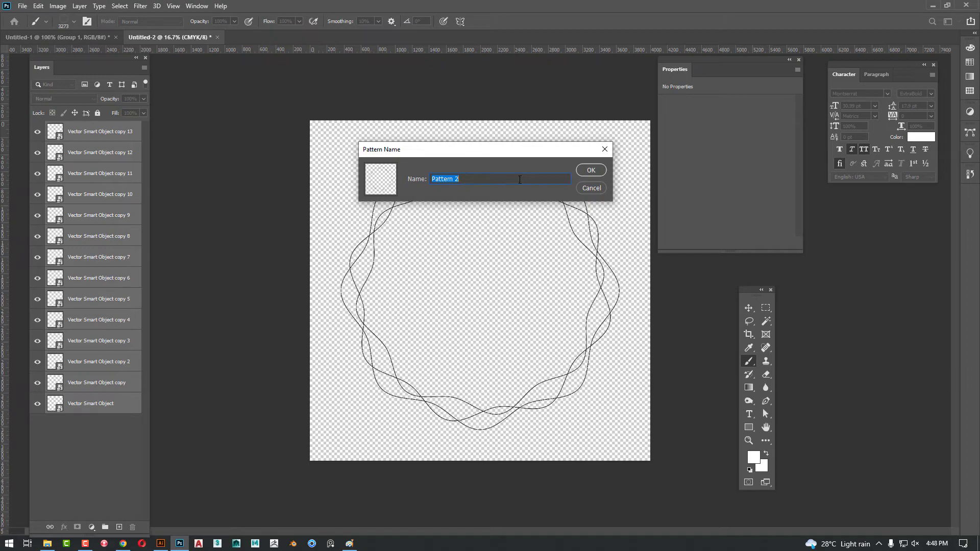
{"action": "left_click", "coordinate": [590, 170]}
{"action": "key", "text": "v"}
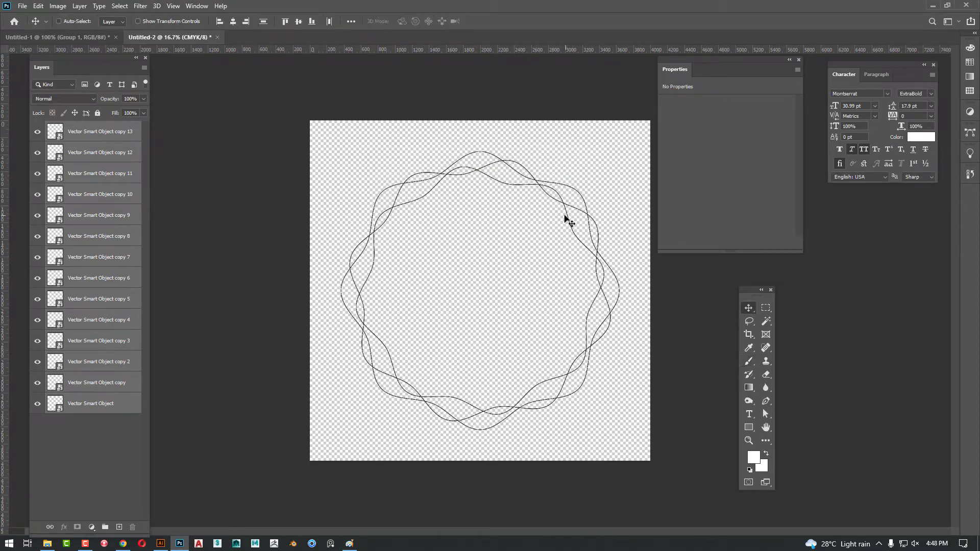
Return to the smartwatch document, close the layer properties, and unlock its Background layer.
{"action": "key", "text": "ctrl+Tab"}
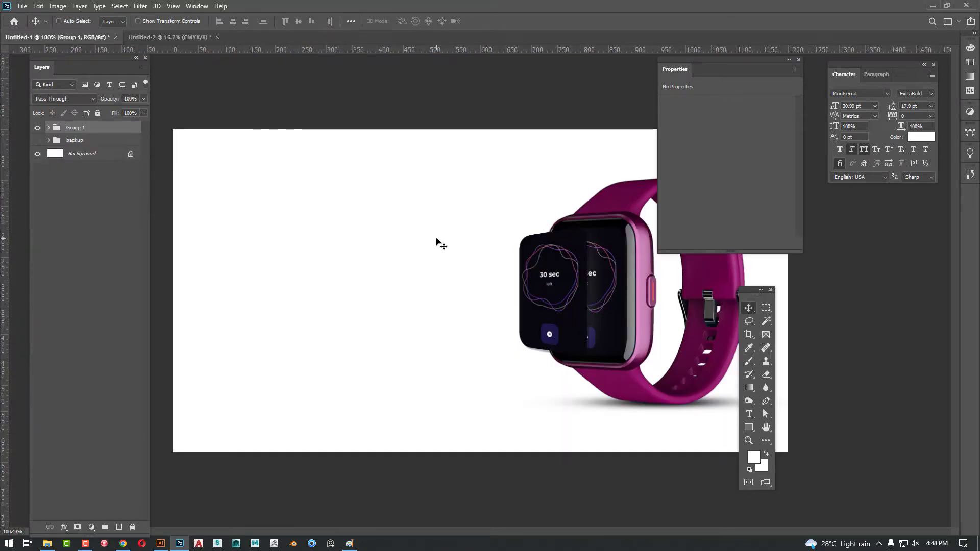
{"action": "left_click_drag", "start_coordinate": [475, 261], "coordinate": [508, 276]}
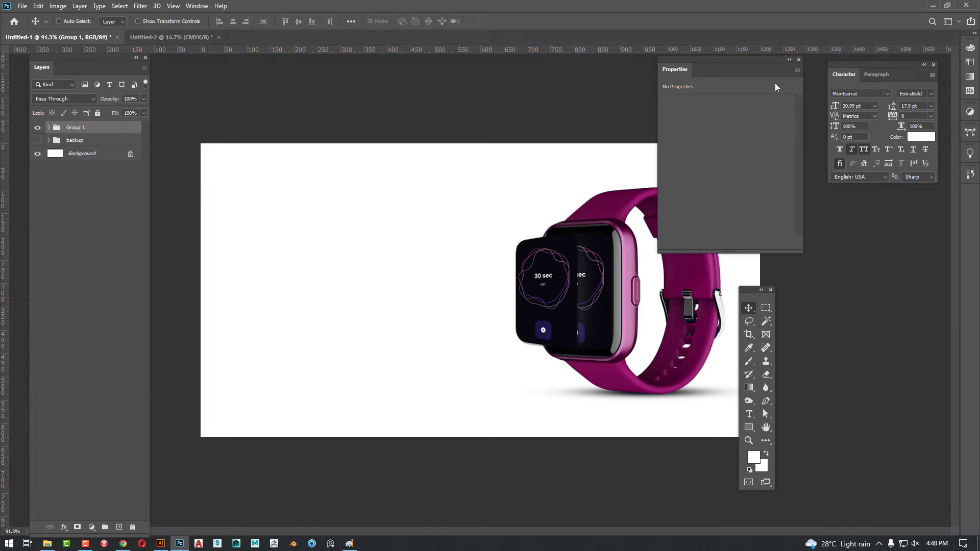
{"action": "left_click", "coordinate": [799, 60]}
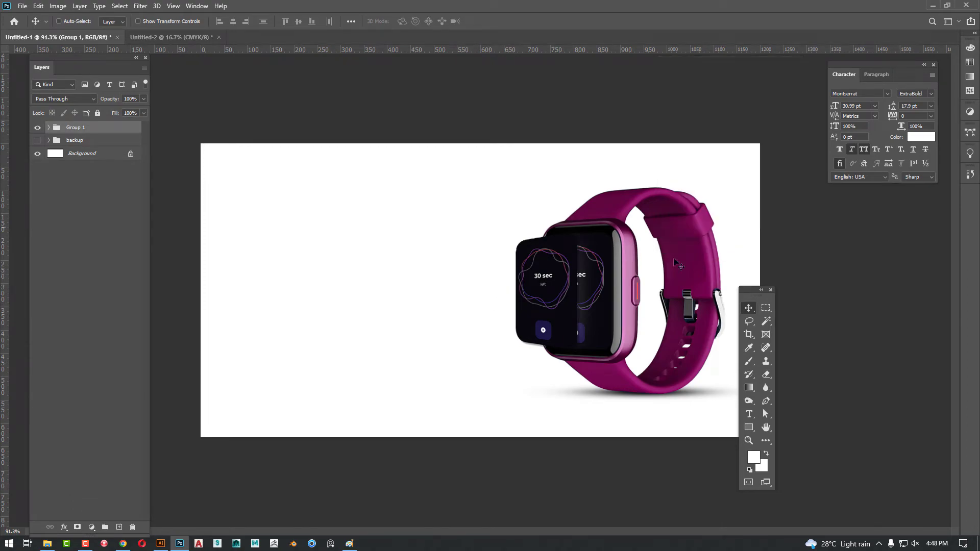
{"action": "left_click", "coordinate": [118, 156]}
{"action": "left_click", "coordinate": [131, 154]}
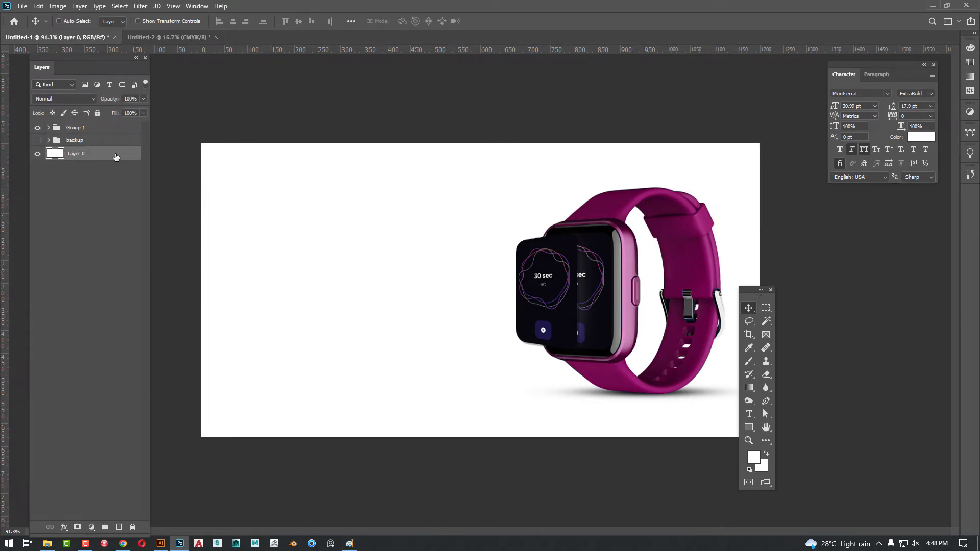
Add a Pattern Overlay to the white background layer using the wavy outline pattern at 41% scale.
{"action": "double_click", "coordinate": [128, 157]}
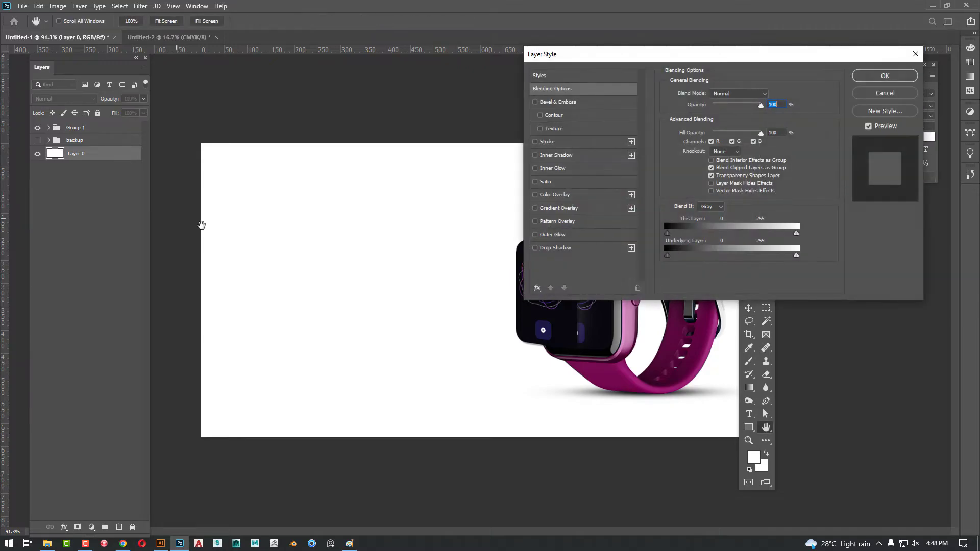
{"action": "left_click", "coordinate": [559, 222]}
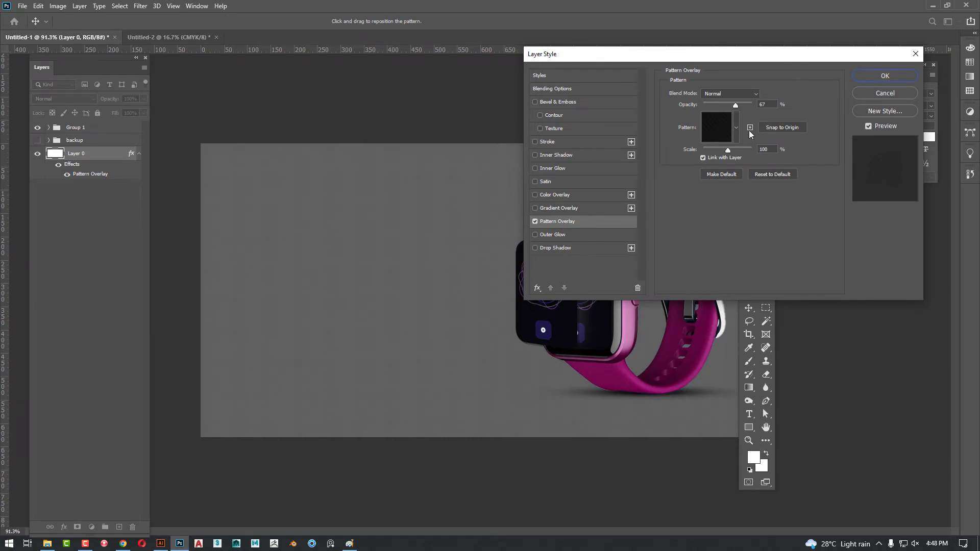
{"action": "left_click", "coordinate": [736, 127]}
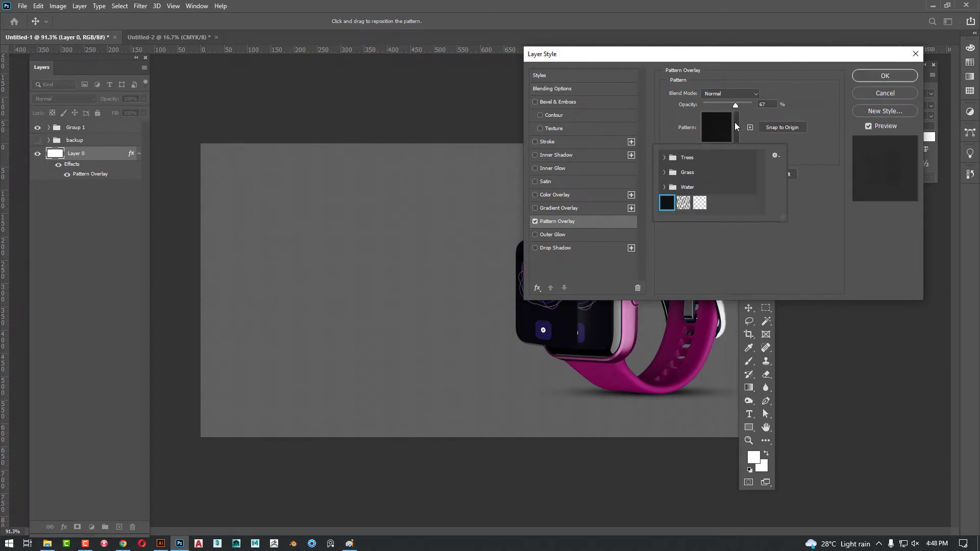
{"action": "left_click", "coordinate": [697, 203]}
{"action": "left_click", "coordinate": [827, 117]}
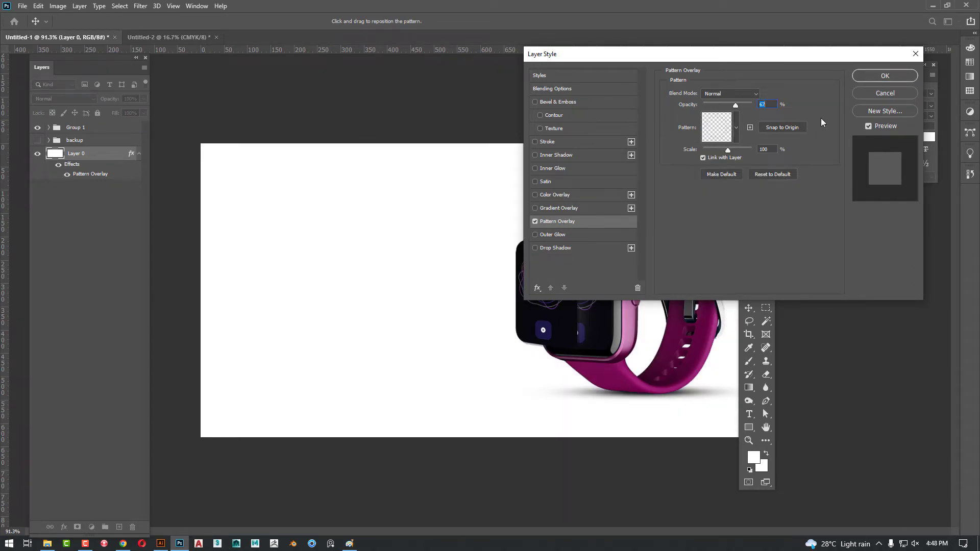
{"action": "mouse_move", "coordinate": [726, 148]}
{"action": "left_mouse_down"}
{"action": "mouse_move", "coordinate": [705, 149]}
{"action": "mouse_move", "coordinate": [715, 152]}
{"action": "left_mouse_up"}
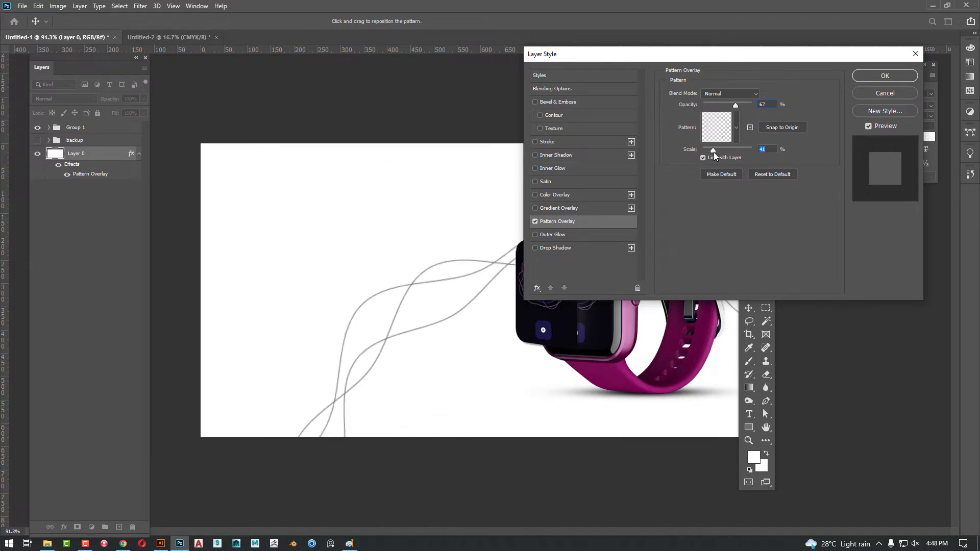
{"action": "left_click_drag", "start_coordinate": [739, 57], "coordinate": [388, 156]}
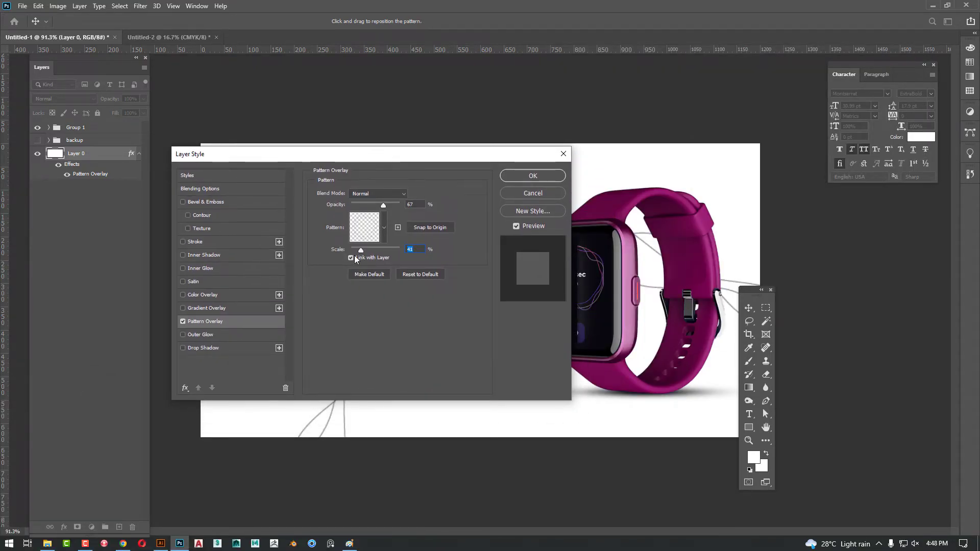
Try a Color Overlay of #5c063f on the background layer, and disable it again.
{"action": "left_click", "coordinate": [197, 294]}
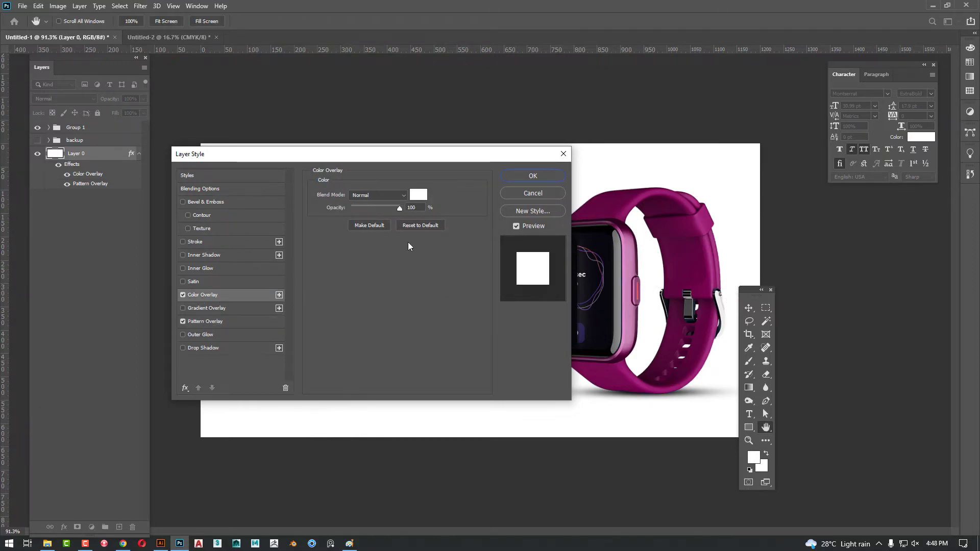
{"action": "left_click", "coordinate": [419, 194]}
{"action": "key", "text": "ctrl+v"}
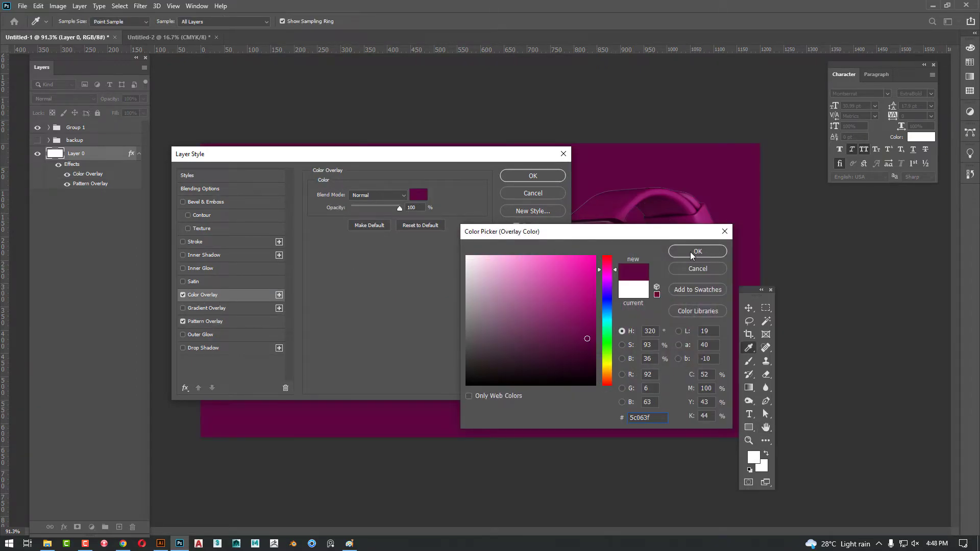
{"action": "left_click", "coordinate": [697, 251]}
{"action": "left_click", "coordinate": [182, 294]}
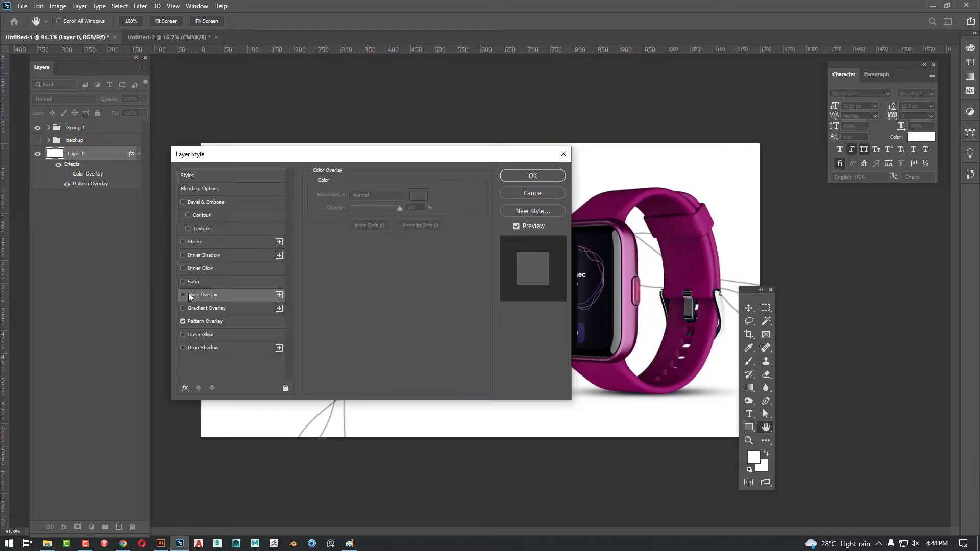
Raise the background's Pattern Overlay opacity to 100% and apply the layer style.
{"action": "left_click", "coordinate": [201, 321]}
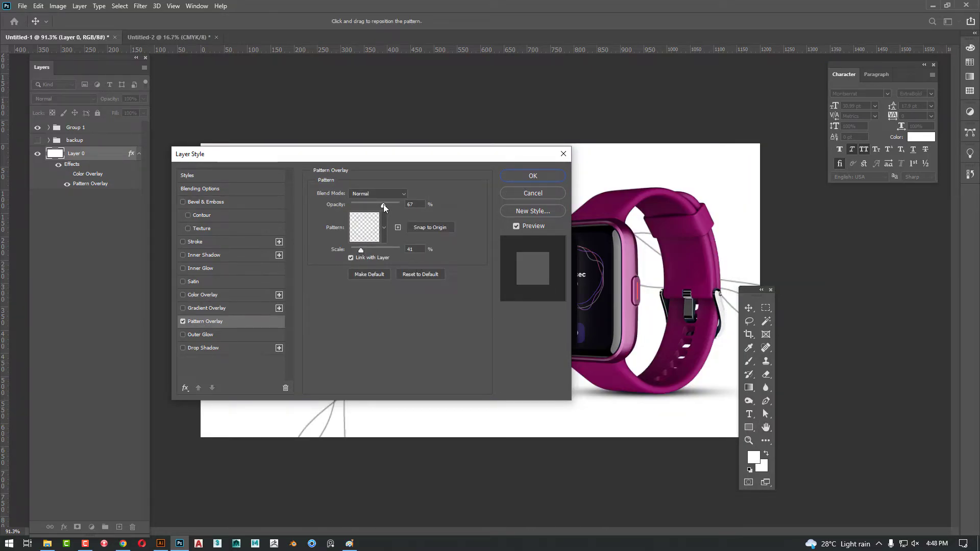
{"action": "left_click_drag", "start_coordinate": [390, 204], "coordinate": [400, 203]}
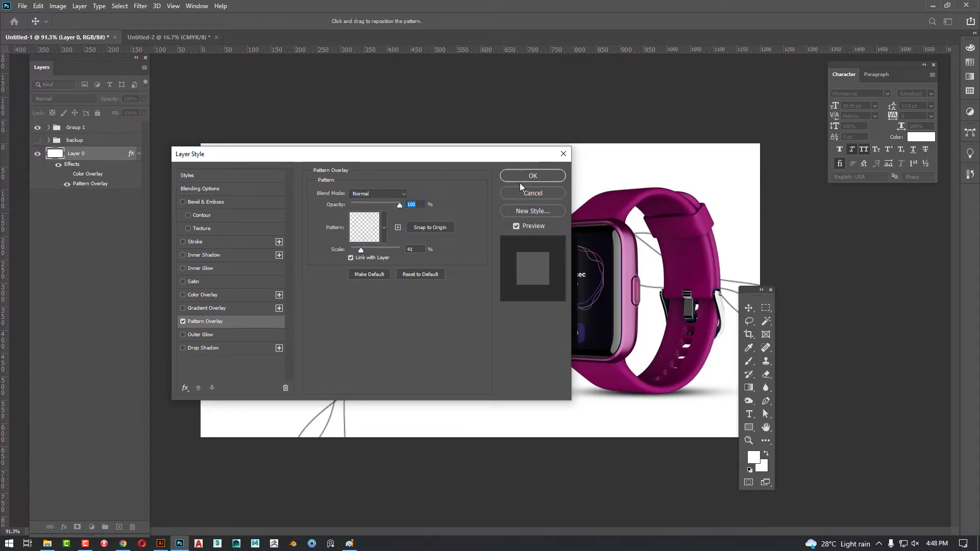
{"action": "key", "text": "Return"}
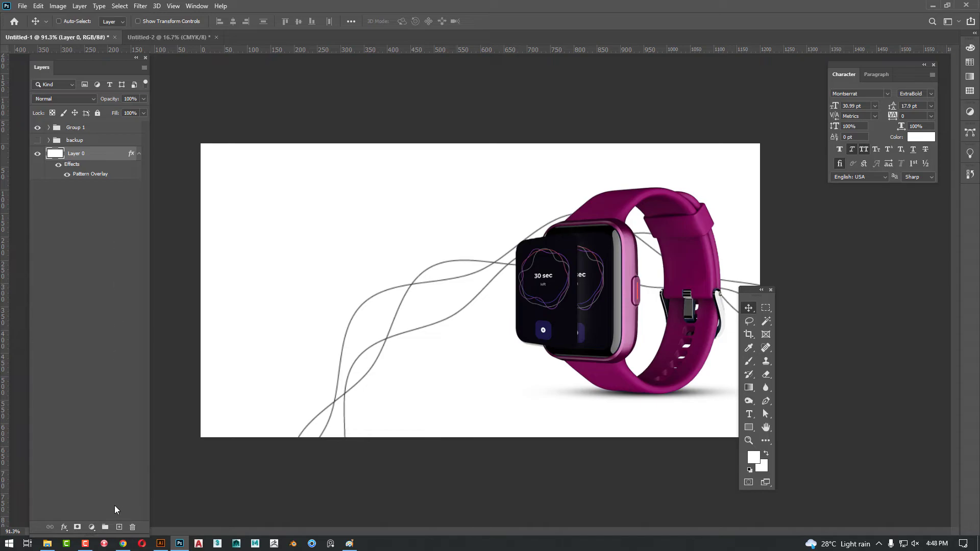
Create a new layer above the background and resize the wavy circle brush to about 261 px.
{"action": "left_click", "coordinate": [118, 526]}
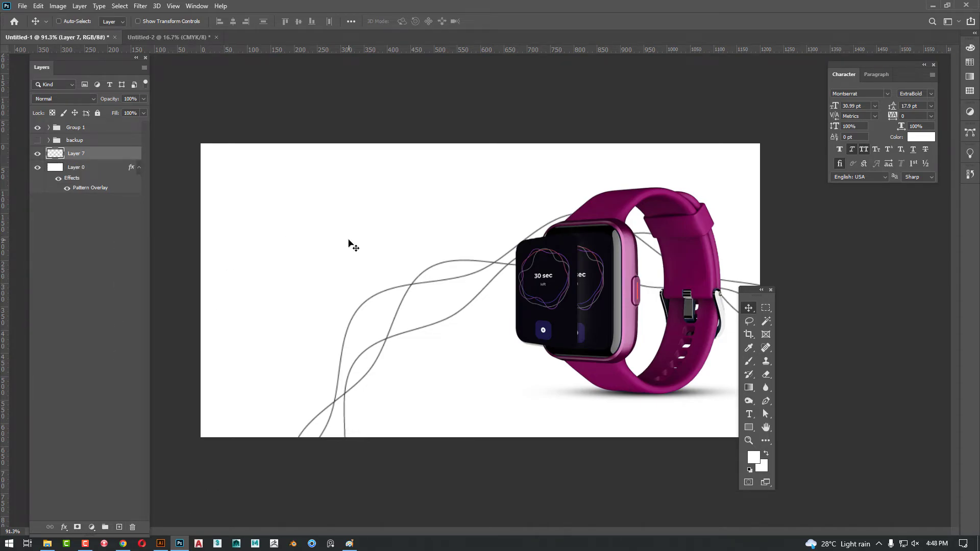
{"action": "key", "text": "b"}
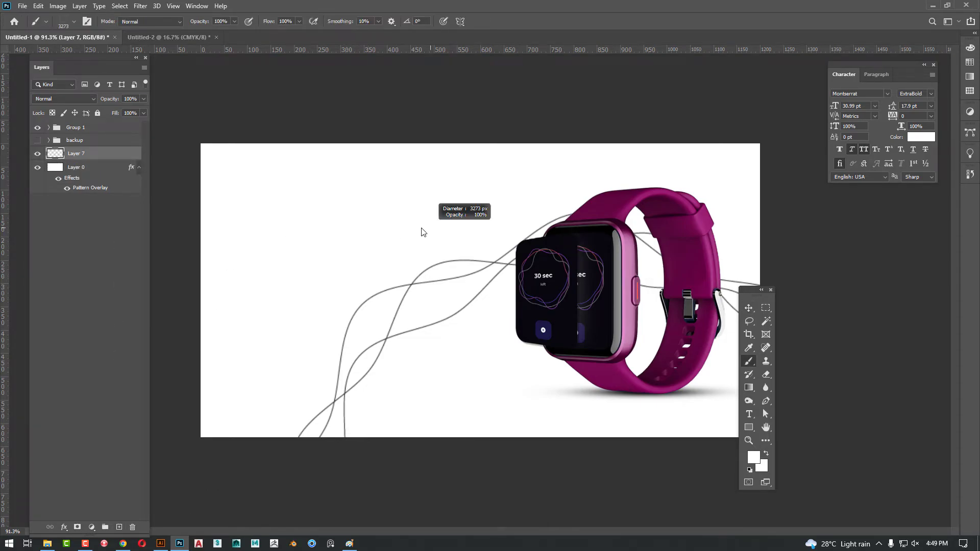
{"action": "left_click_drag", "start_coordinate": [274, 229], "coordinate": [146, 228]}
{"action": "left_click_drag", "start_coordinate": [422, 228], "coordinate": [108, 229]}
{"action": "left_click_drag", "start_coordinate": [475, 228], "coordinate": [366, 234]}
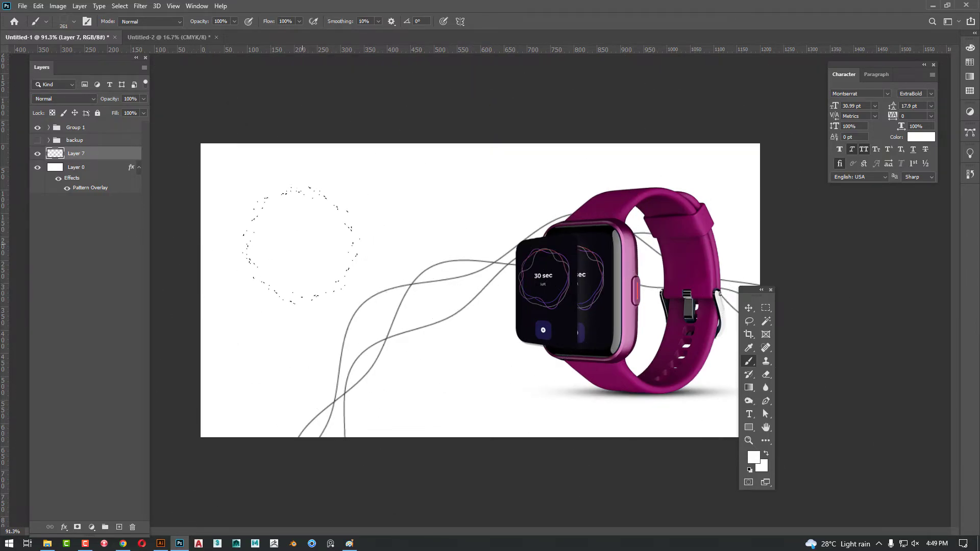
Enlarge the brush preset previews and reset the foreground colour to black.
{"action": "right_click", "coordinate": [309, 243]}
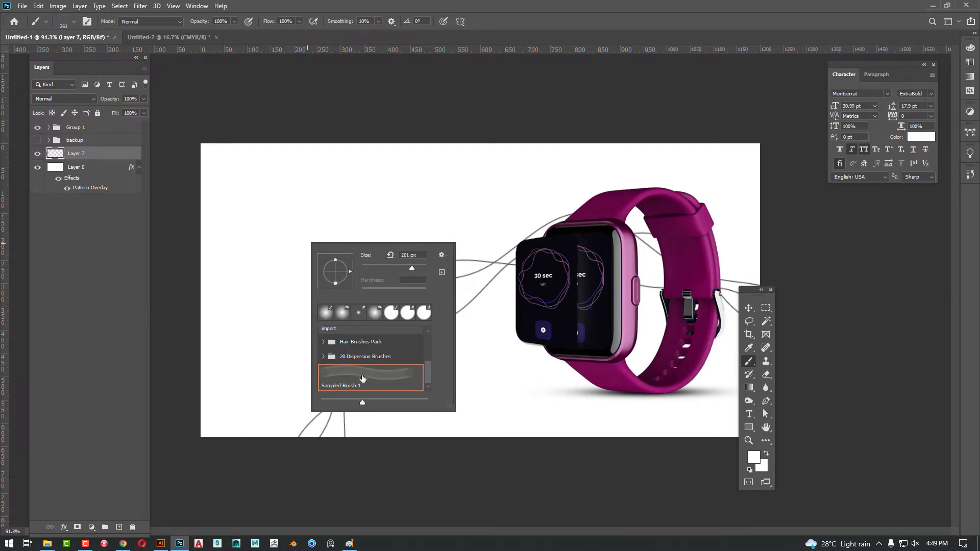
{"action": "left_click_drag", "start_coordinate": [365, 403], "coordinate": [422, 402]}
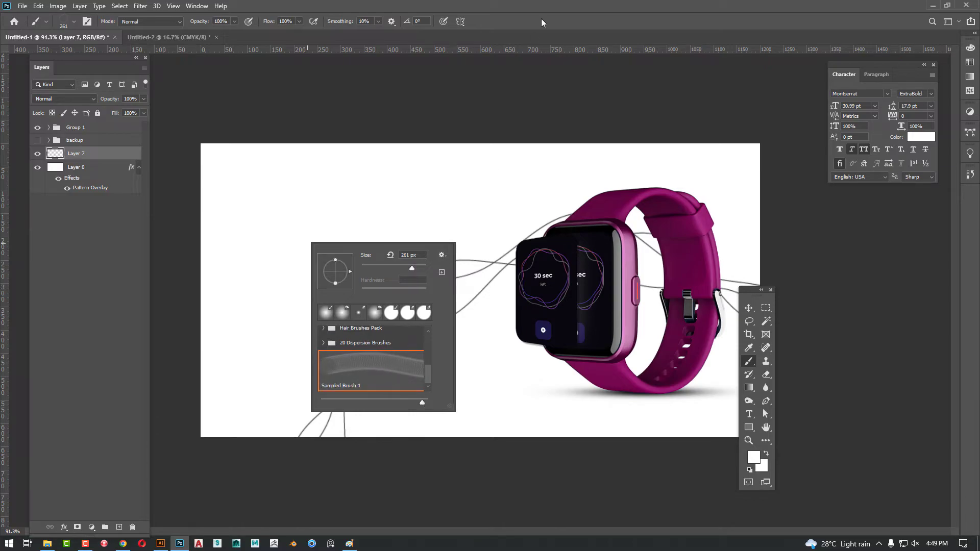
{"action": "left_click", "coordinate": [575, 3]}
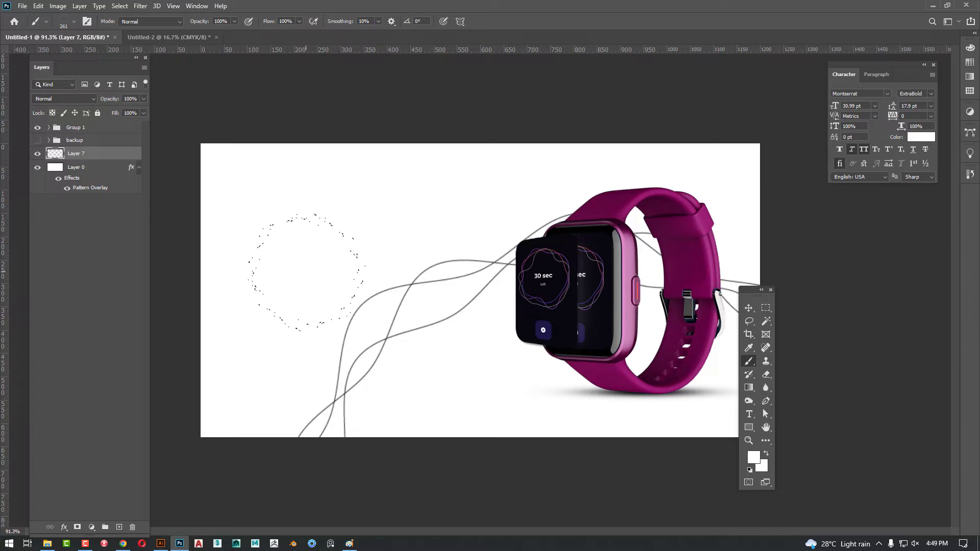
{"action": "key", "text": "d"}
Try a single black stamp and one long continuous stroke of the wavy circle brush across the canvas, undoing both.
{"action": "left_click", "coordinate": [283, 255]}
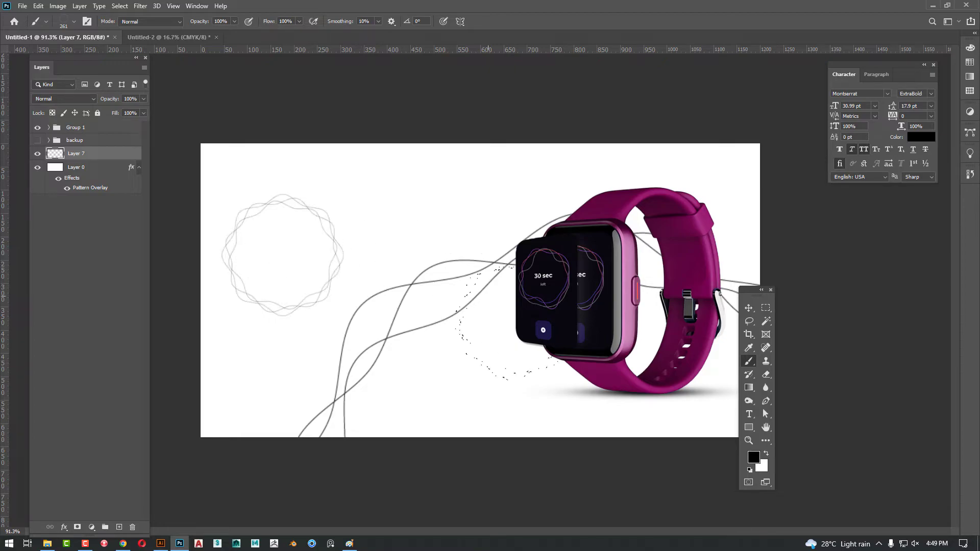
{"action": "key", "text": "ctrl+z"}
{"action": "mouse_move", "coordinate": [279, 255]}
{"action": "left_mouse_down"}
{"action": "mouse_move", "coordinate": [363, 219]}
{"action": "mouse_move", "coordinate": [639, 314]}
{"action": "mouse_move", "coordinate": [857, 365]}
{"action": "mouse_move", "coordinate": [888, 337]}
{"action": "left_mouse_up"}
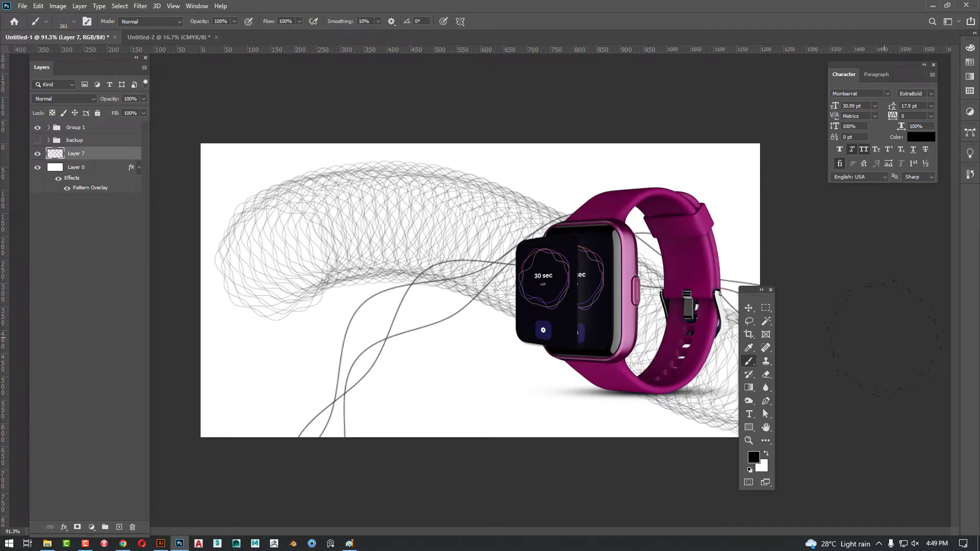
{"action": "key", "text": "ctrl+z"}
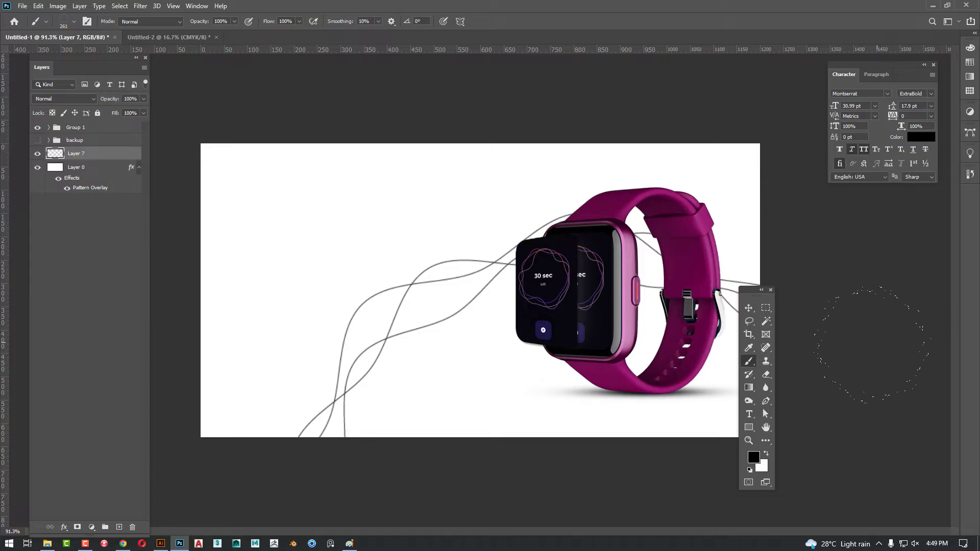
Set the wavy circle brush's spacing to 120%, try a spaced stroke and undo it, then stamp one circle left of the watch.
{"action": "key", "text": "F5"}
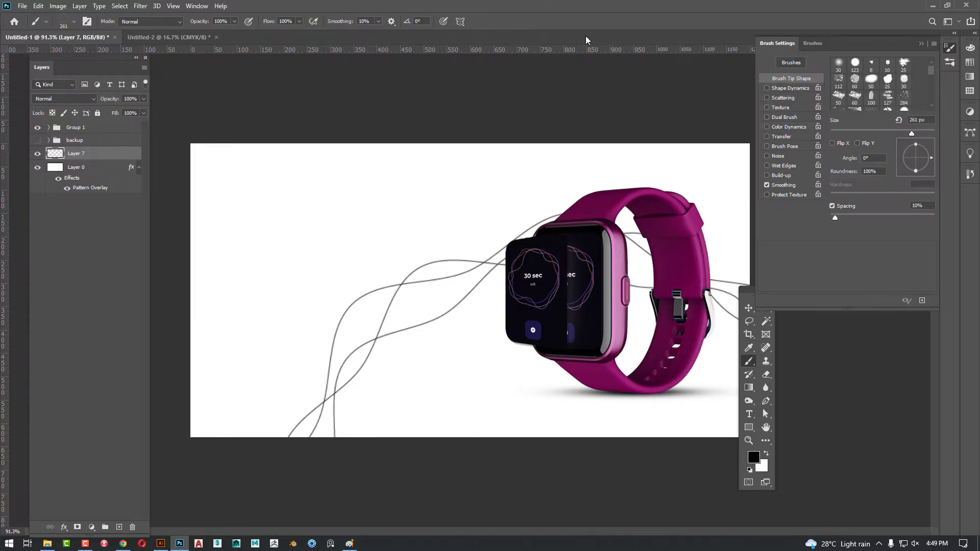
{"action": "mouse_move", "coordinate": [773, 44]}
{"action": "left_mouse_down"}
{"action": "mouse_move", "coordinate": [379, 78]}
{"action": "mouse_move", "coordinate": [45, 225]}
{"action": "left_mouse_up"}
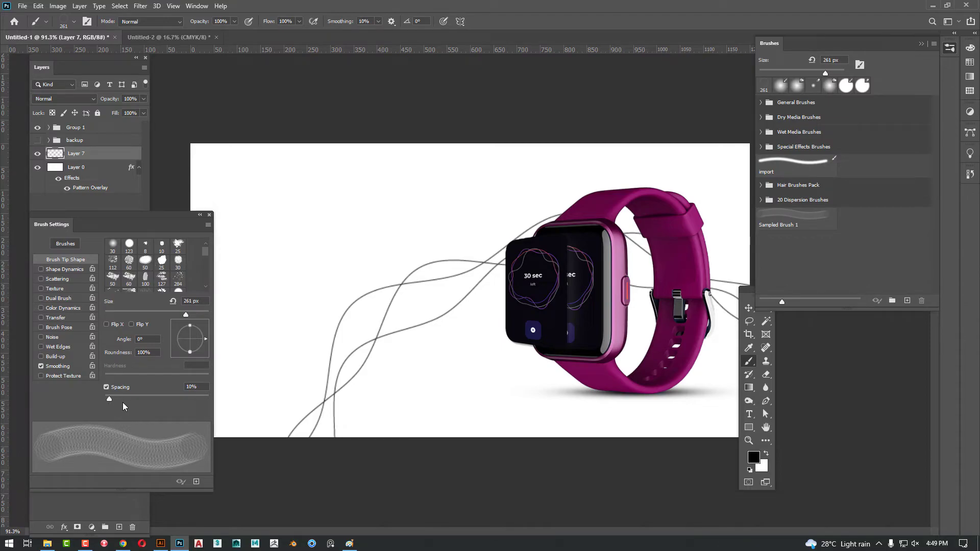
{"action": "mouse_move", "coordinate": [114, 399]}
{"action": "left_mouse_down"}
{"action": "mouse_move", "coordinate": [170, 398]}
{"action": "mouse_move", "coordinate": [161, 398]}
{"action": "left_mouse_up"}
{"action": "mouse_move", "coordinate": [255, 219]}
{"action": "left_mouse_down"}
{"action": "mouse_move", "coordinate": [332, 235]}
{"action": "mouse_move", "coordinate": [449, 286]}
{"action": "mouse_move", "coordinate": [772, 360]}
{"action": "left_mouse_up"}
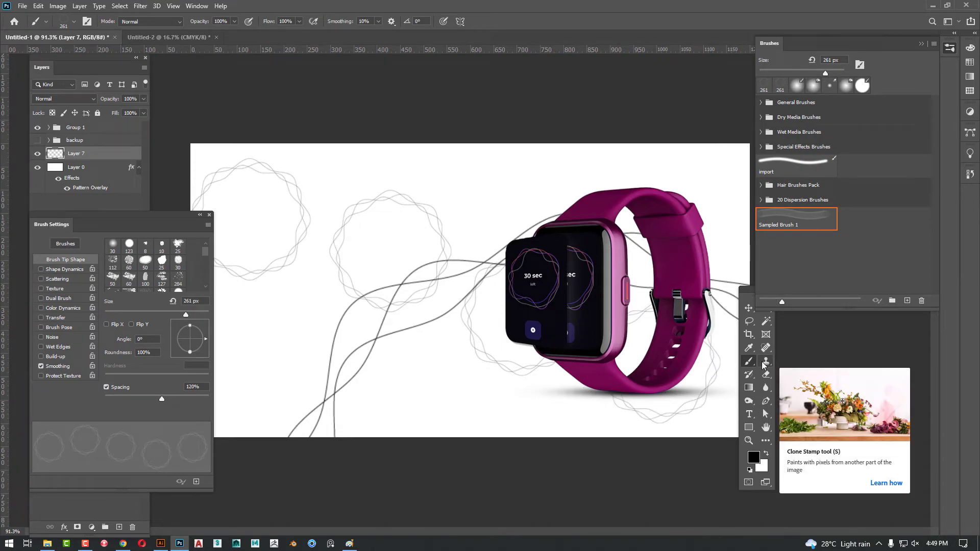
{"action": "key", "text": "ctrl+z"}
{"action": "left_click", "coordinate": [275, 279]}
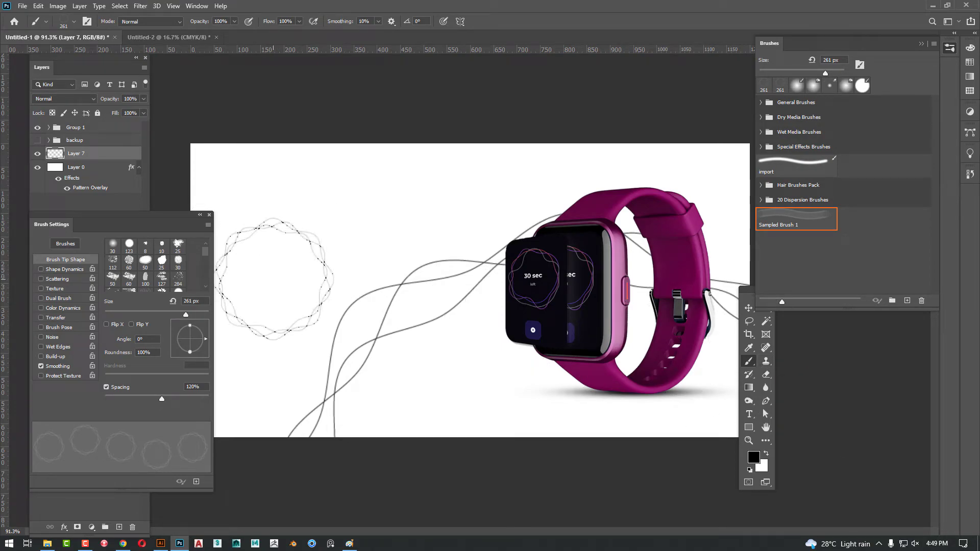
Apply a Motion Blur with angle 0° and distance 246 pixels to the stamped wavy circle.
{"action": "key", "text": "v"}
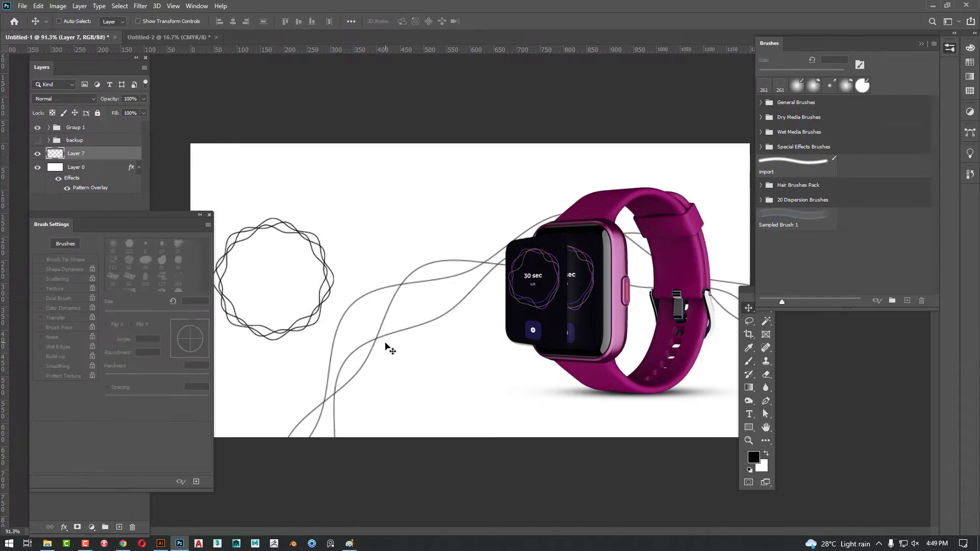
{"action": "left_click", "coordinate": [136, 6]}
{"action": "mouse_move", "coordinate": [168, 123]}
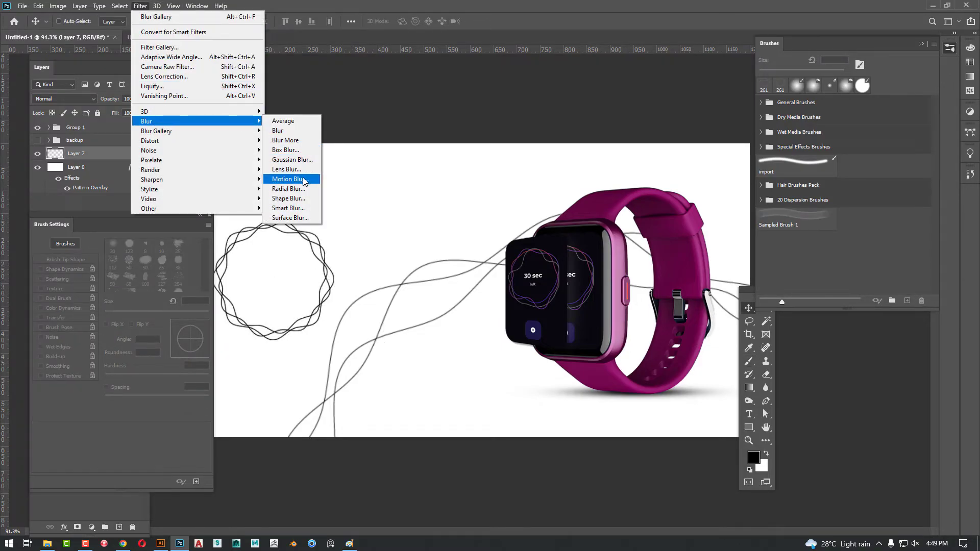
{"action": "left_click", "coordinate": [289, 179]}
{"action": "left_click", "coordinate": [502, 250]}
{"action": "left_click", "coordinate": [455, 287]}
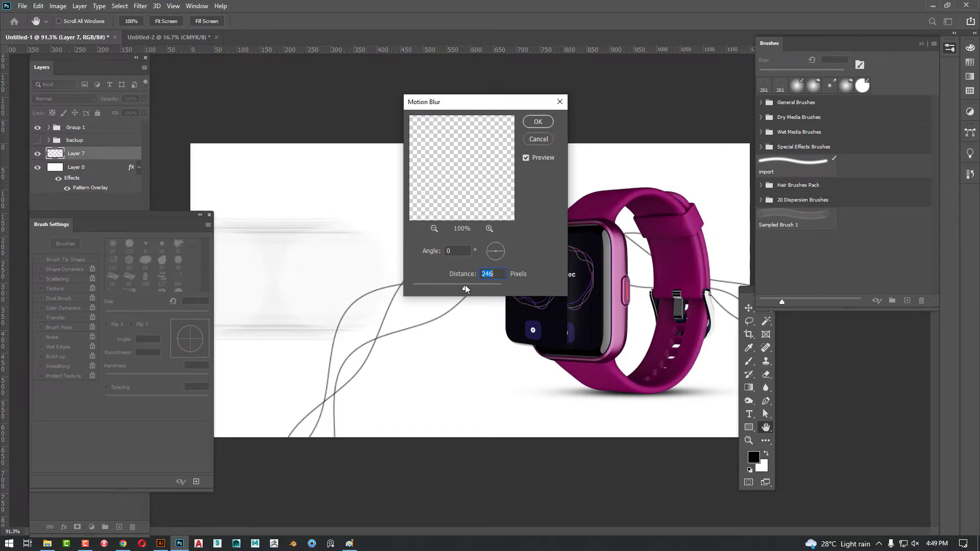
{"action": "left_click", "coordinate": [538, 121]}
Try placing the blurred circle behind the watch, delete its layer and close the brush settings.
{"action": "mouse_move", "coordinate": [355, 265]}
{"action": "left_mouse_down"}
{"action": "mouse_move", "coordinate": [460, 283]}
{"action": "mouse_move", "coordinate": [672, 283]}
{"action": "mouse_move", "coordinate": [645, 321]}
{"action": "left_mouse_up"}
{"action": "key", "text": "e"}
{"action": "left_click_drag", "start_coordinate": [406, 336], "coordinate": [456, 239]}
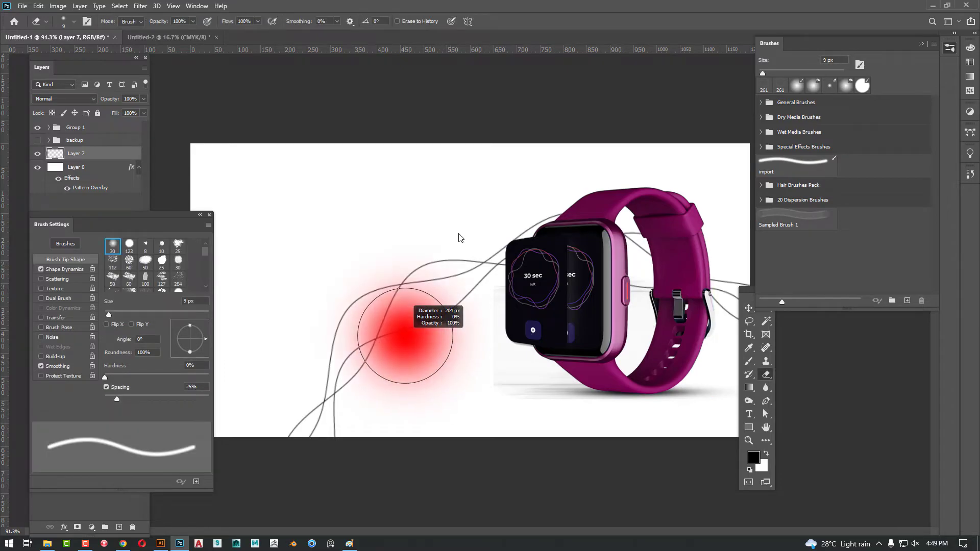
{"action": "key", "text": "v"}
{"action": "left_click_drag", "start_coordinate": [561, 380], "coordinate": [483, 378]}
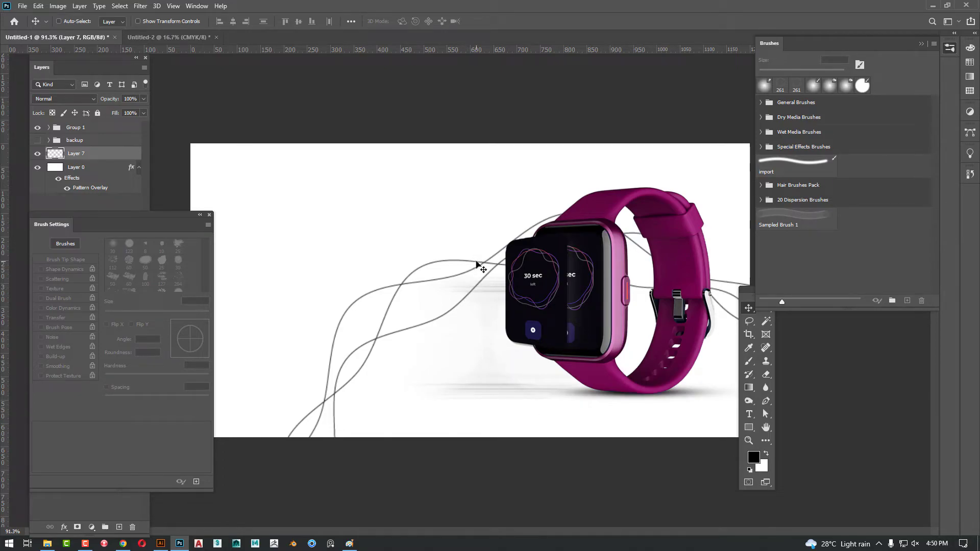
{"action": "key", "text": "Delete"}
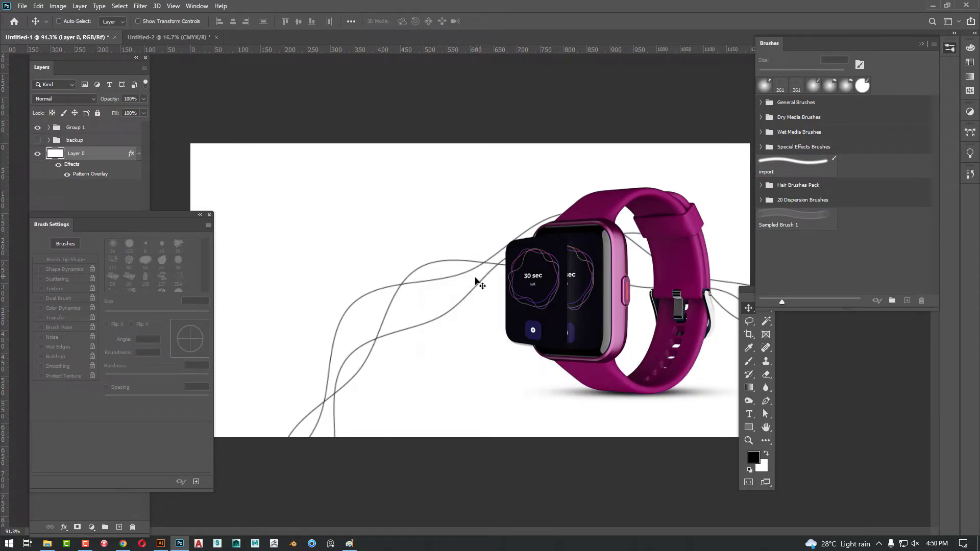
{"action": "key", "text": "F5"}
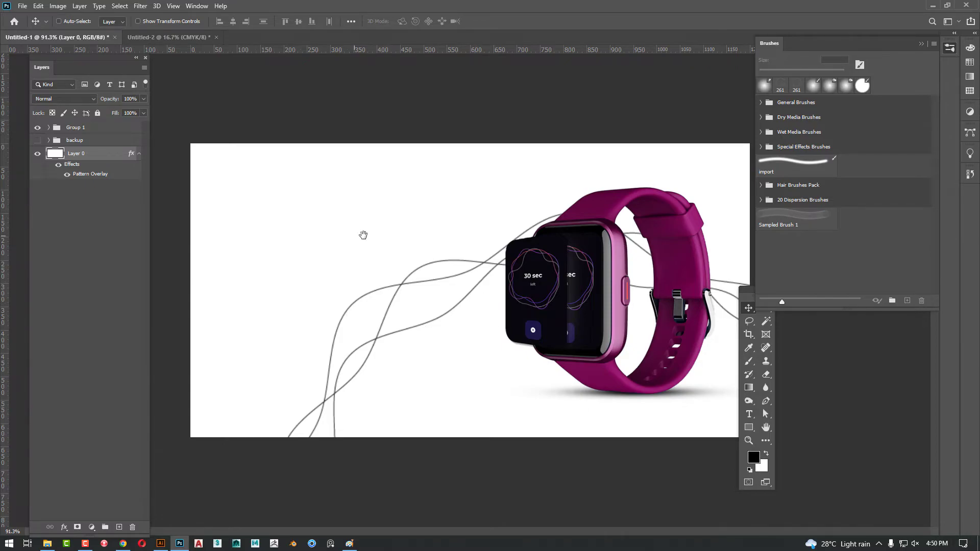
Create a new 4000 x 4000 px CMYK document at 72 ppi with a white background.
{"action": "left_click", "coordinate": [22, 6]}
{"action": "left_click", "coordinate": [31, 16]}
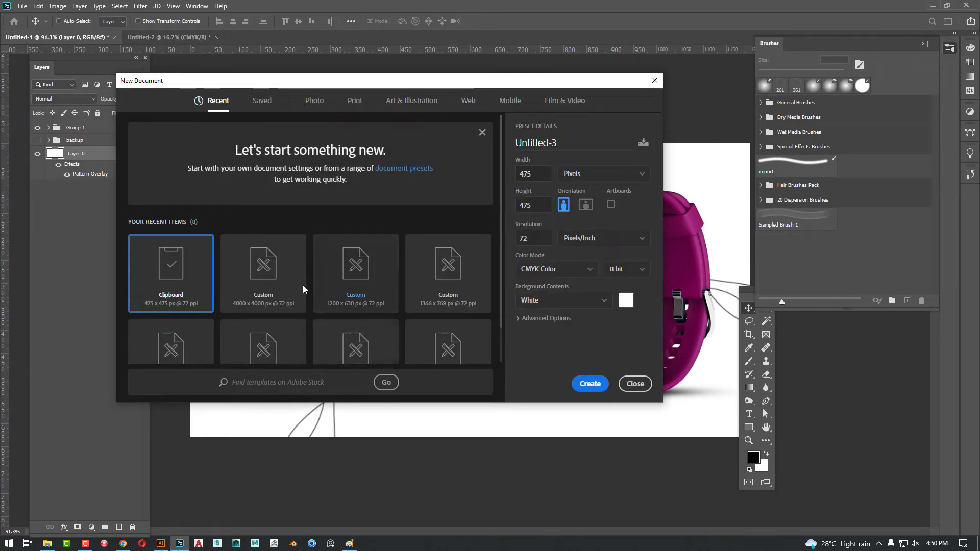
{"action": "left_click", "coordinate": [301, 285]}
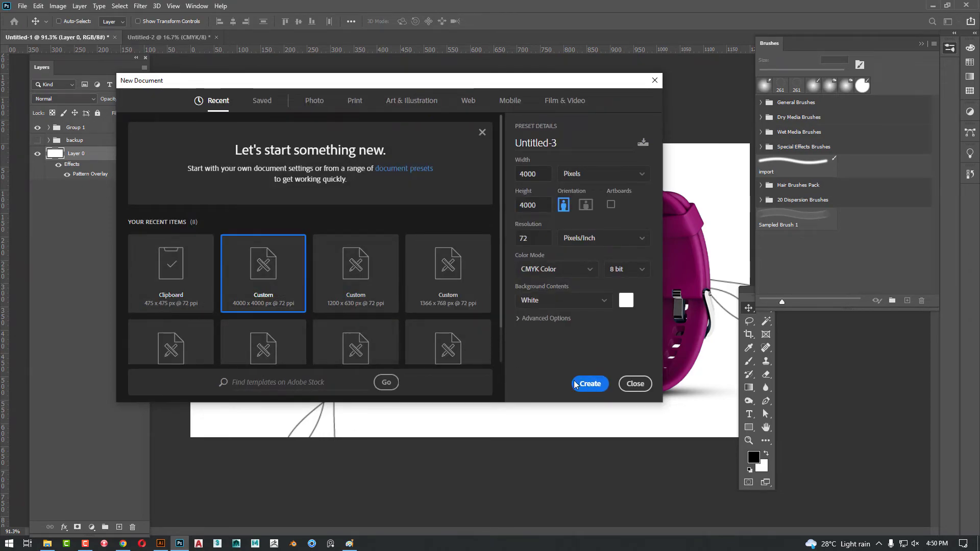
{"action": "left_click", "coordinate": [589, 384]}
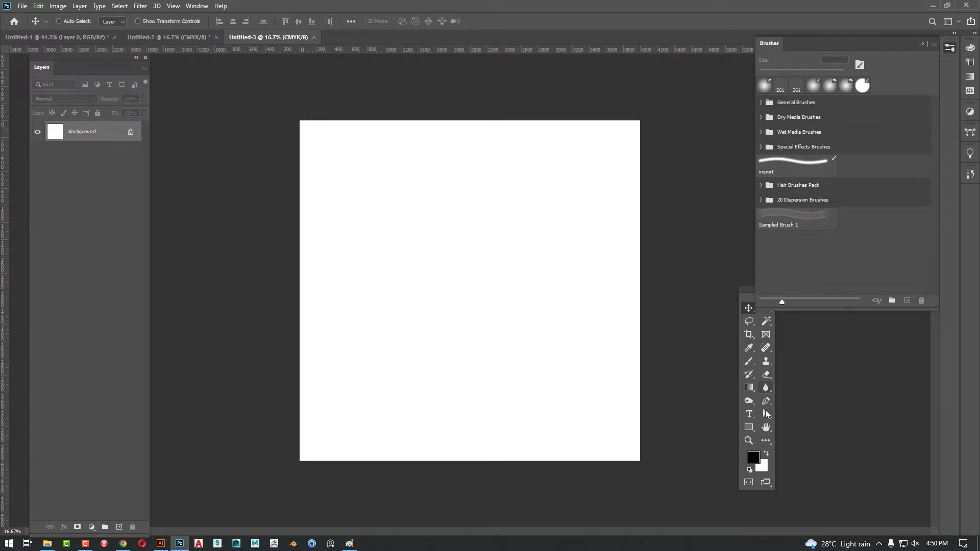
Draw a thin black diagonal line across the canvas from its upper-left to its lower-right corner with the Line tool.
{"action": "left_click", "coordinate": [752, 427]}
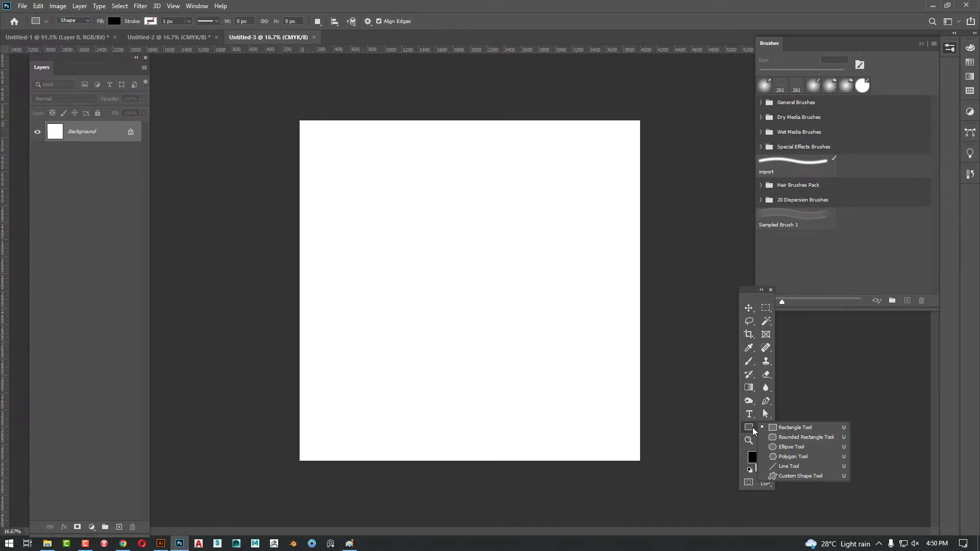
{"action": "left_click", "coordinate": [798, 466]}
{"action": "left_click_drag", "start_coordinate": [290, 108], "coordinate": [657, 474]}
{"action": "key", "text": "v"}
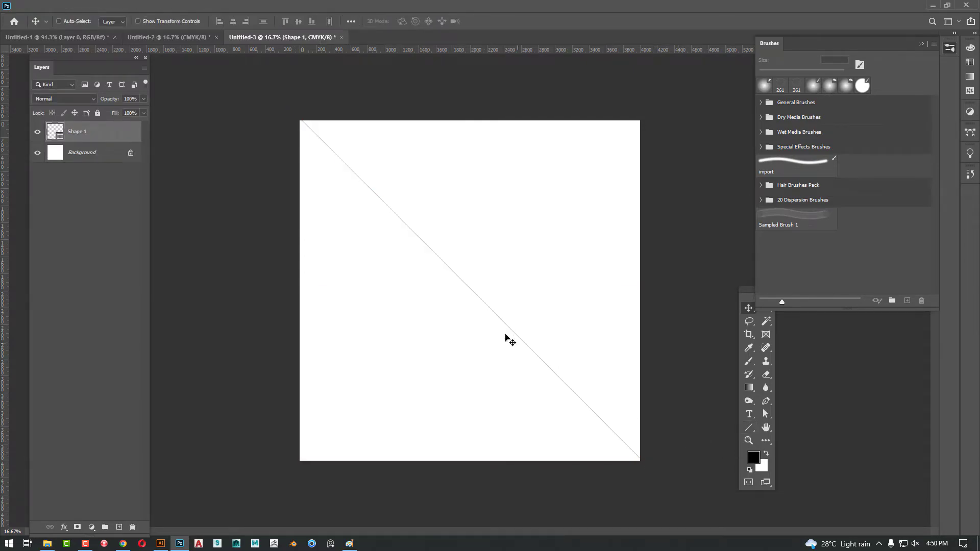
Set the line's stroke width to about 5 px and draw a second diagonal line parallel to and below the first.
{"action": "left_click", "coordinate": [749, 429]}
{"action": "left_click", "coordinate": [188, 21]}
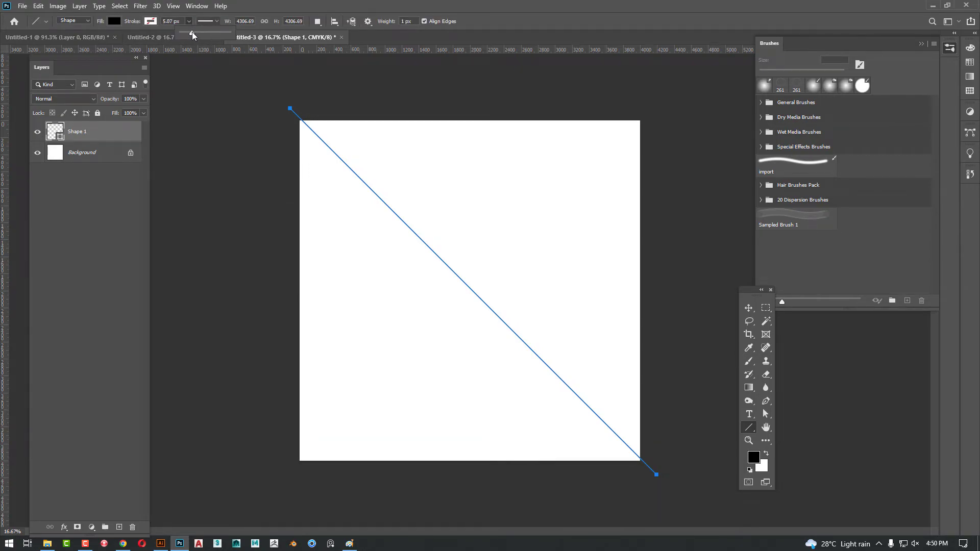
{"action": "left_click", "coordinate": [201, 102]}
{"action": "mouse_move", "coordinate": [279, 128]}
{"action": "left_mouse_down"}
{"action": "mouse_move", "coordinate": [631, 414]}
{"action": "mouse_move", "coordinate": [728, 467]}
{"action": "left_mouse_up"}
{"action": "key", "text": "v"}
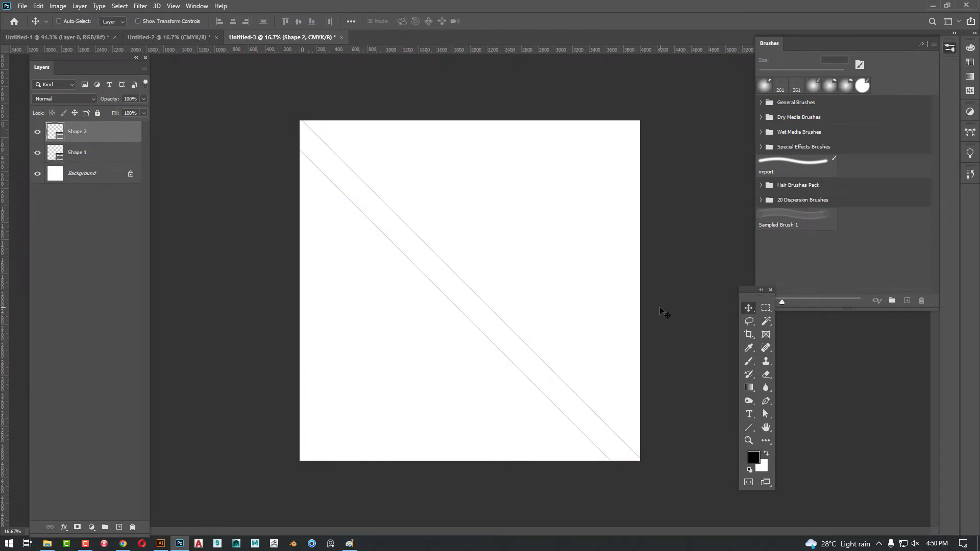
Move the second line closer to the first and duplicate the pair at the same spacing toward the canvas's lower-left corner.
{"action": "mouse_move", "coordinate": [474, 295]}
{"action": "left_mouse_down"}
{"action": "mouse_move", "coordinate": [458, 283]}
{"action": "mouse_move", "coordinate": [475, 275]}
{"action": "mouse_move", "coordinate": [468, 280]}
{"action": "left_mouse_up"}
{"action": "left_click", "coordinate": [95, 152], "text": "shift"}
{"action": "left_click_drag", "start_coordinate": [447, 231], "coordinate": [419, 238]}
{"action": "left_click_drag", "start_coordinate": [425, 235], "coordinate": [383, 251]}
Duplicate the growing group of diagonal lines in evenly spaced blocks toward the lower-left corner, ending with a copy of all twelve.
{"action": "left_click", "coordinate": [96, 200]}
{"action": "left_click", "coordinate": [130, 139], "text": "shift"}
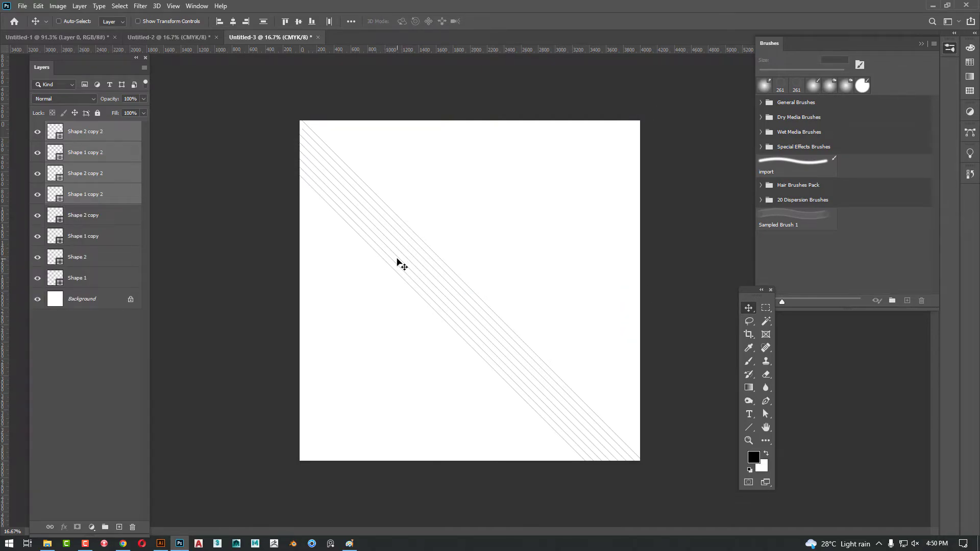
{"action": "left_click_drag", "start_coordinate": [451, 276], "coordinate": [418, 295]}
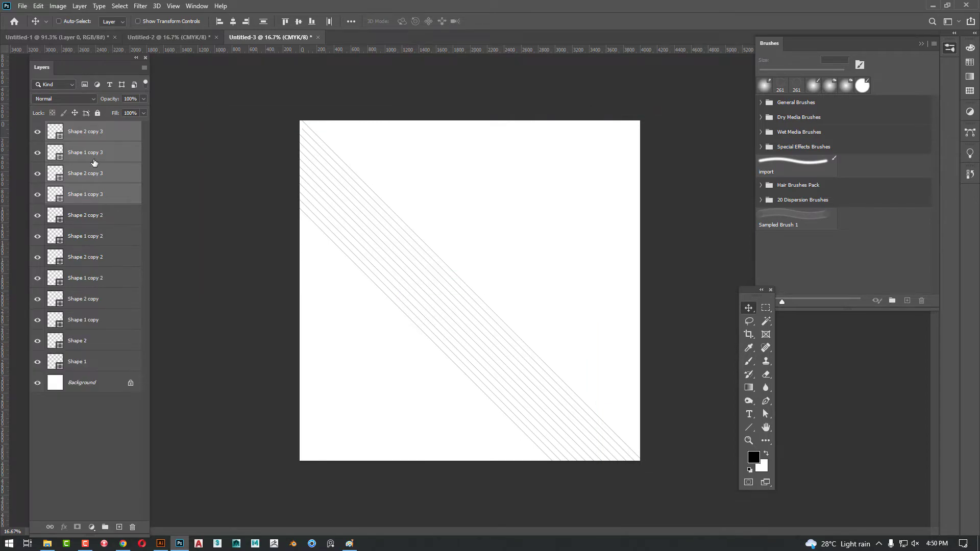
{"action": "left_click", "coordinate": [102, 362], "text": "shift"}
{"action": "left_click_drag", "start_coordinate": [420, 298], "coordinate": [378, 328]}
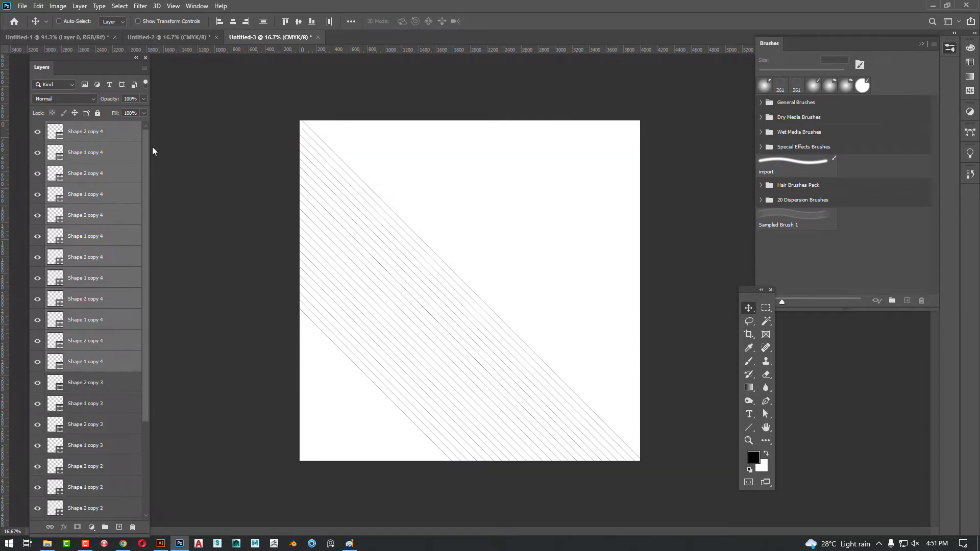
Select every diagonal line layer and duplicate the whole block toward the upper-right of the canvas.
{"action": "left_click", "coordinate": [134, 134]}
{"action": "left_click_drag", "start_coordinate": [145, 146], "coordinate": [152, 383]}
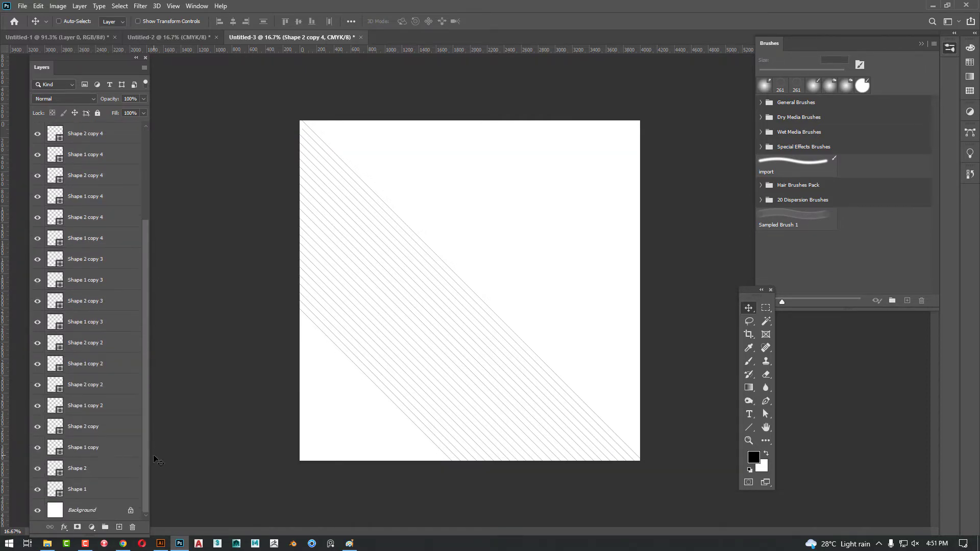
{"action": "left_click", "coordinate": [113, 490], "text": "shift"}
{"action": "left_click_drag", "start_coordinate": [551, 258], "coordinate": [606, 224]}
Flip the duplicated line block horizontally and vertically and place it evenly spaced beside the original lines.
{"action": "key", "text": "ctrl+t"}
{"action": "right_click", "coordinate": [573, 243]}
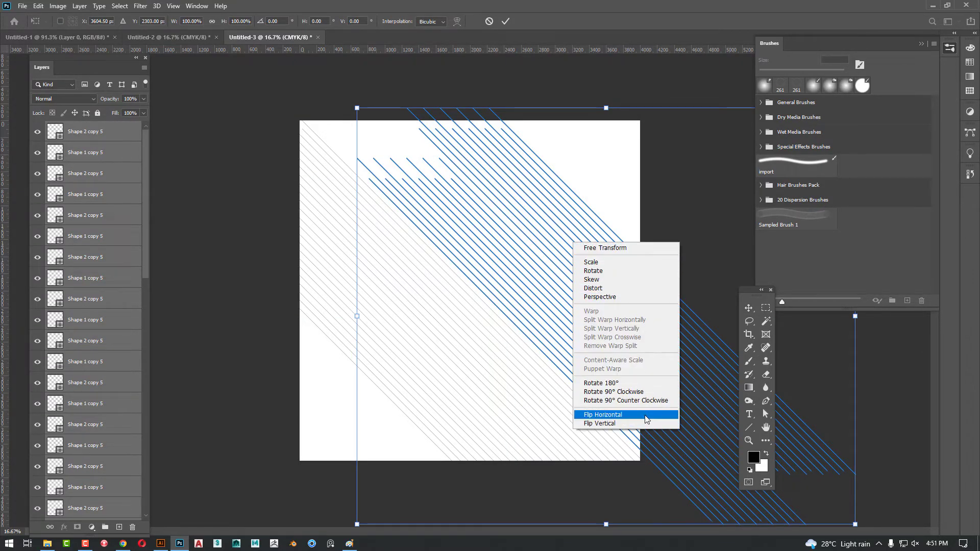
{"action": "left_click", "coordinate": [603, 414]}
{"action": "right_click", "coordinate": [614, 287]}
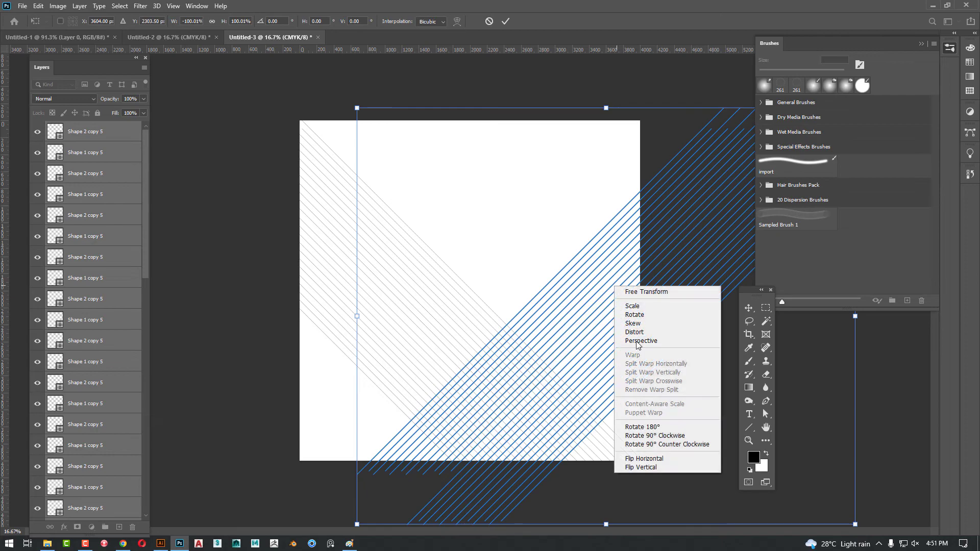
{"action": "left_click", "coordinate": [665, 468]}
{"action": "left_click_drag", "start_coordinate": [562, 247], "coordinate": [481, 177]}
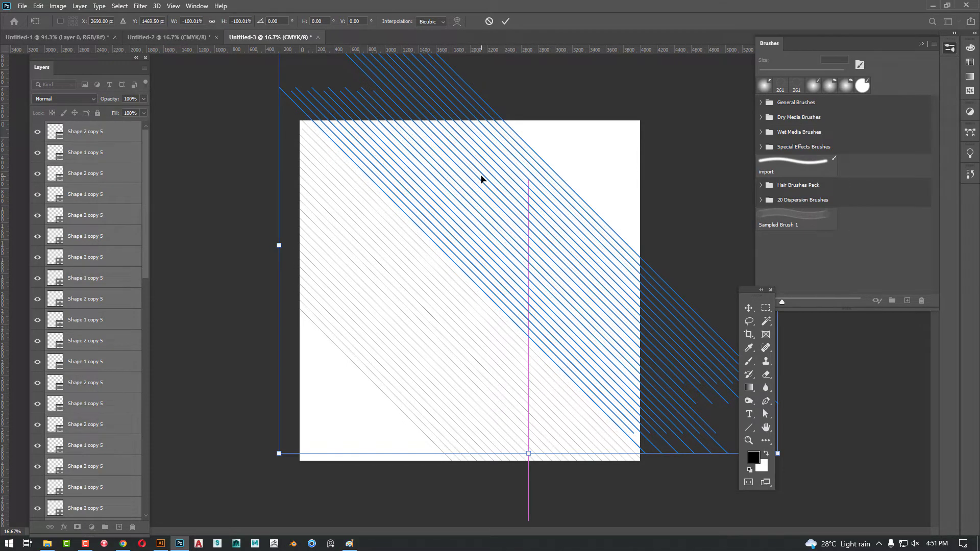
{"action": "key", "text": "Return"}
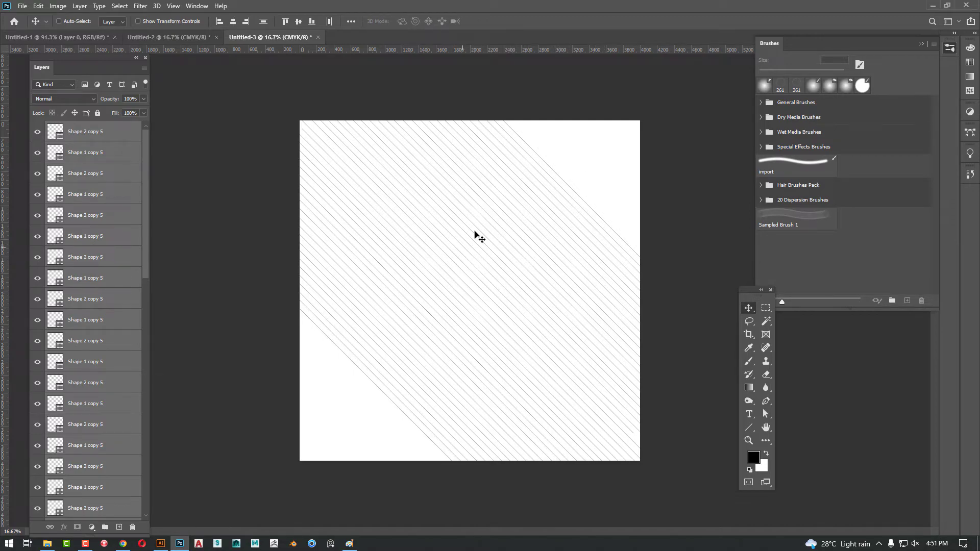
Duplicate the line block into the empty upper-right and lower-left corners, and hide the white Background layer.
{"action": "key", "text": "ctrl"}
{"action": "left_click_drag", "start_coordinate": [675, 202], "coordinate": [604, 216]}
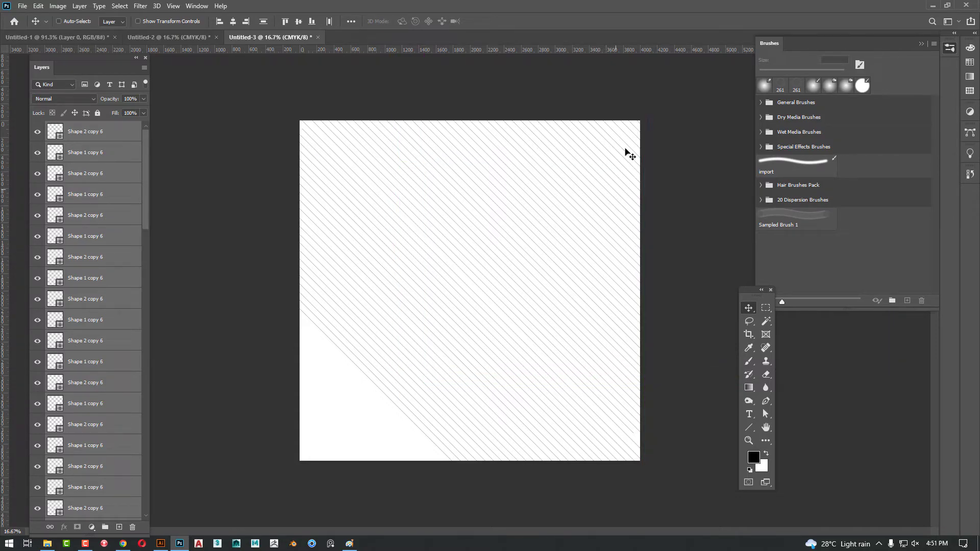
{"action": "mouse_move", "coordinate": [313, 449]}
{"action": "left_mouse_down"}
{"action": "mouse_move", "coordinate": [325, 443]}
{"action": "mouse_move", "coordinate": [316, 443]}
{"action": "left_mouse_up"}
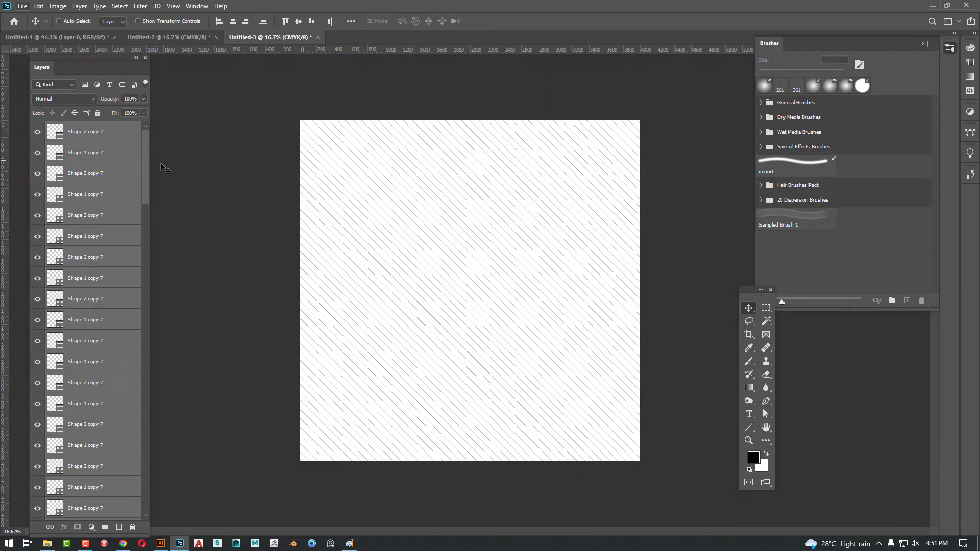
{"action": "left_click_drag", "start_coordinate": [148, 151], "coordinate": [151, 486]}
{"action": "left_click", "coordinate": [37, 510]}
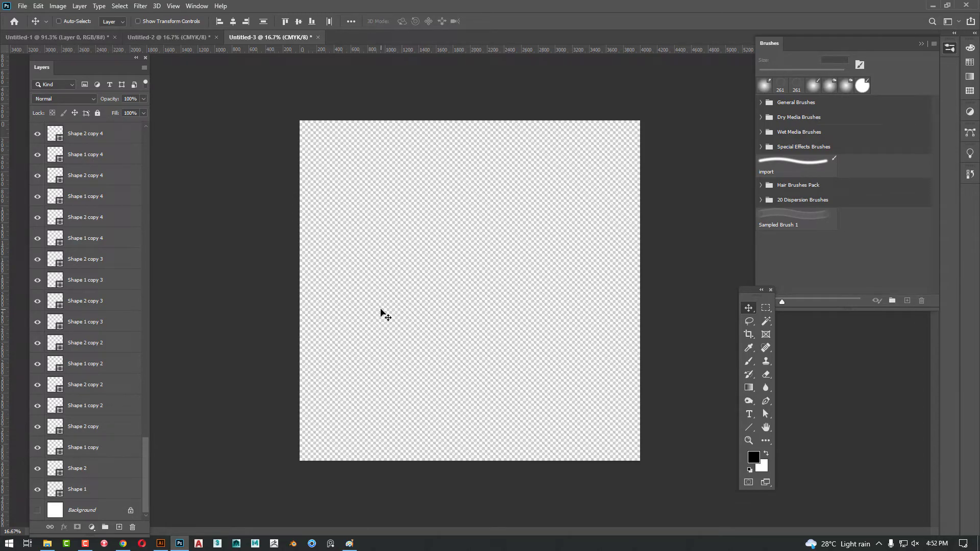
Define the diagonal-line artwork as a pattern named Pattern 3.
{"action": "left_click", "coordinate": [38, 6]}
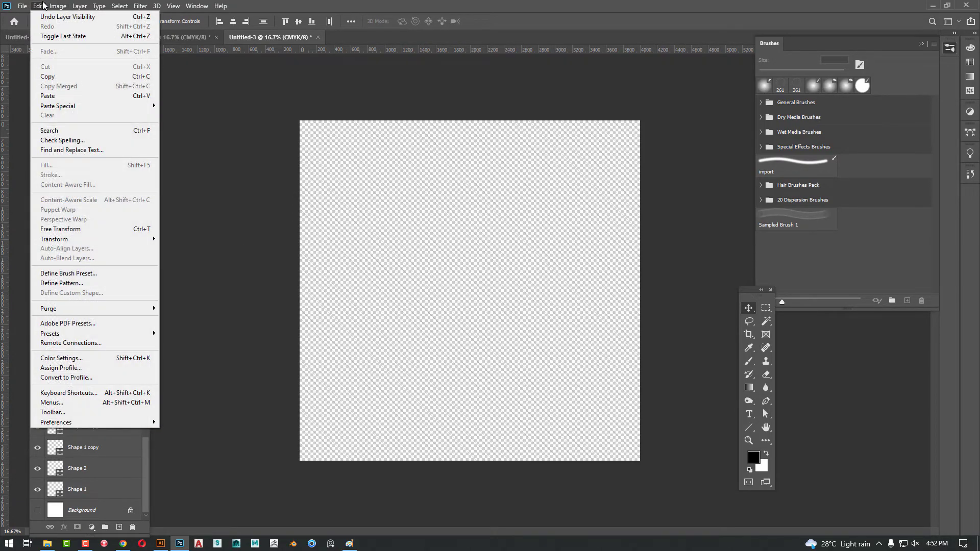
{"action": "left_click", "coordinate": [103, 281]}
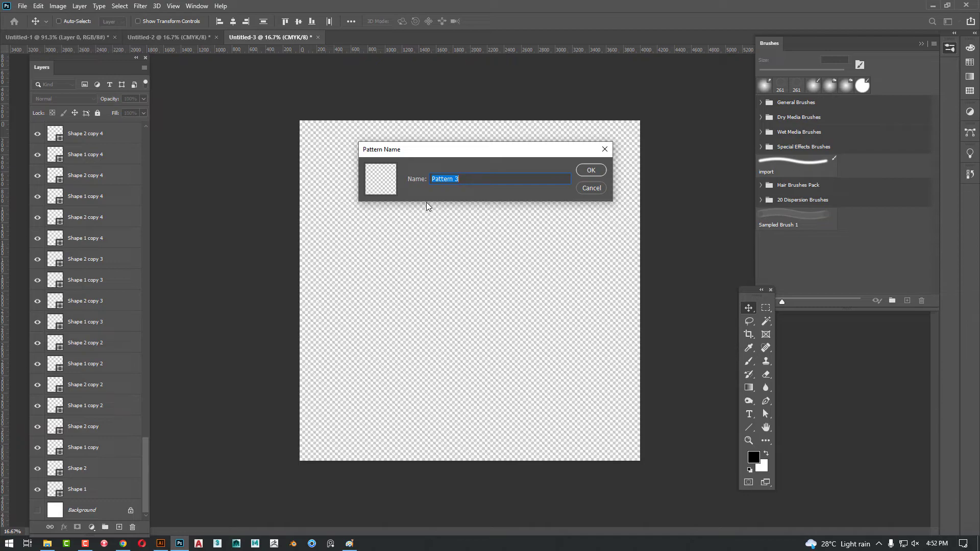
{"action": "left_click", "coordinate": [591, 170]}
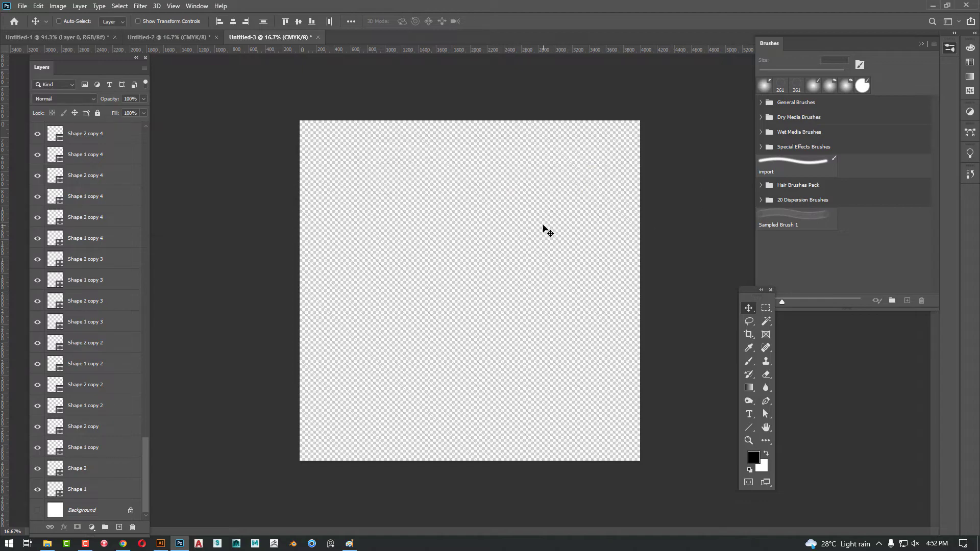
In the smartwatch document Untitled-1, add a new layer directly above Layer 0 and fill it with white.
{"action": "left_click", "coordinate": [148, 40]}
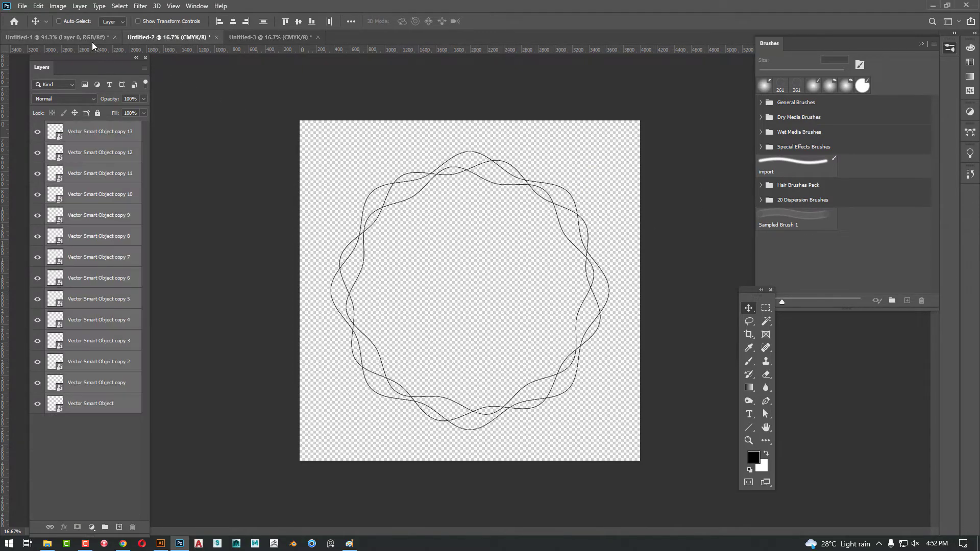
{"action": "left_click", "coordinate": [91, 39]}
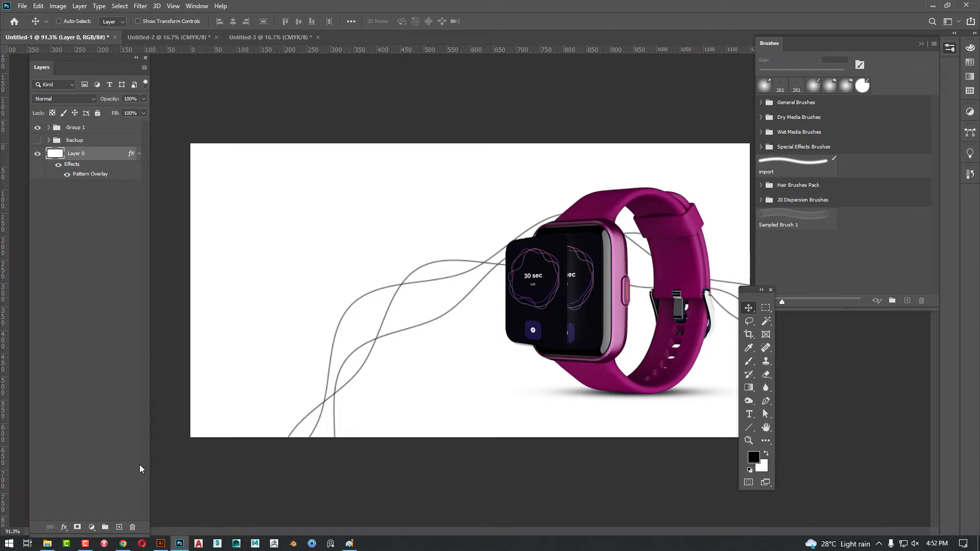
{"action": "left_click", "coordinate": [119, 527]}
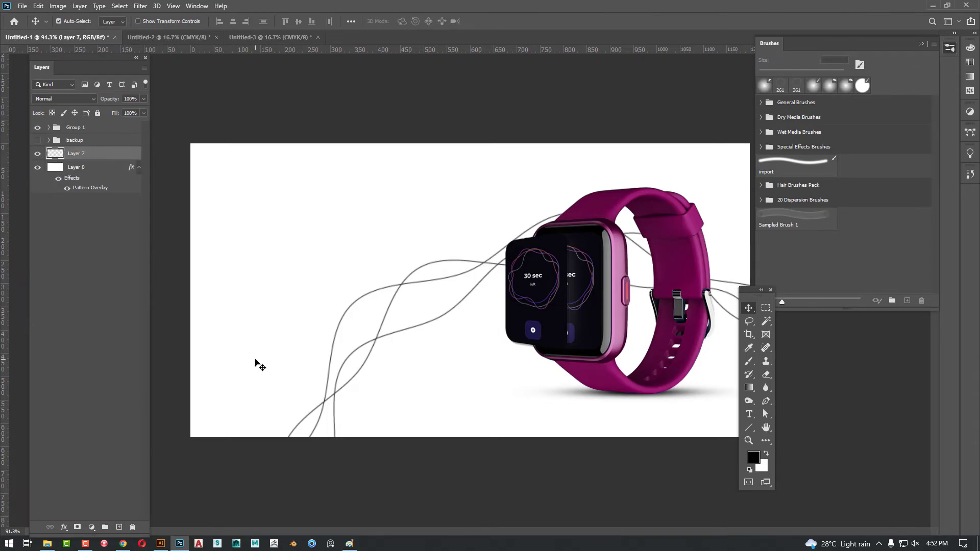
{"action": "key", "text": "ctrl+BackSpace"}
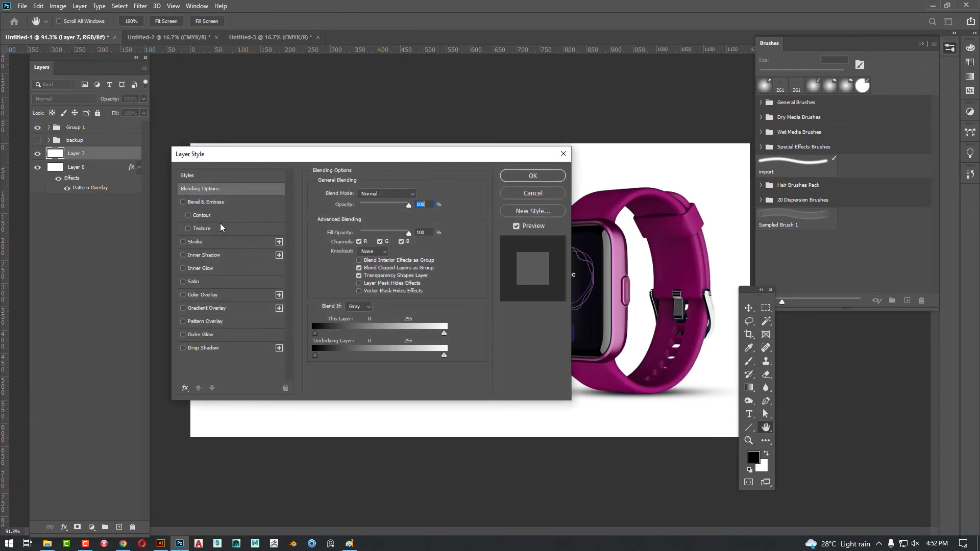
Add a Pattern Overlay with the diagonal-line pattern to the new white layer and scale it down to about 15%.
{"action": "left_click", "coordinate": [219, 322]}
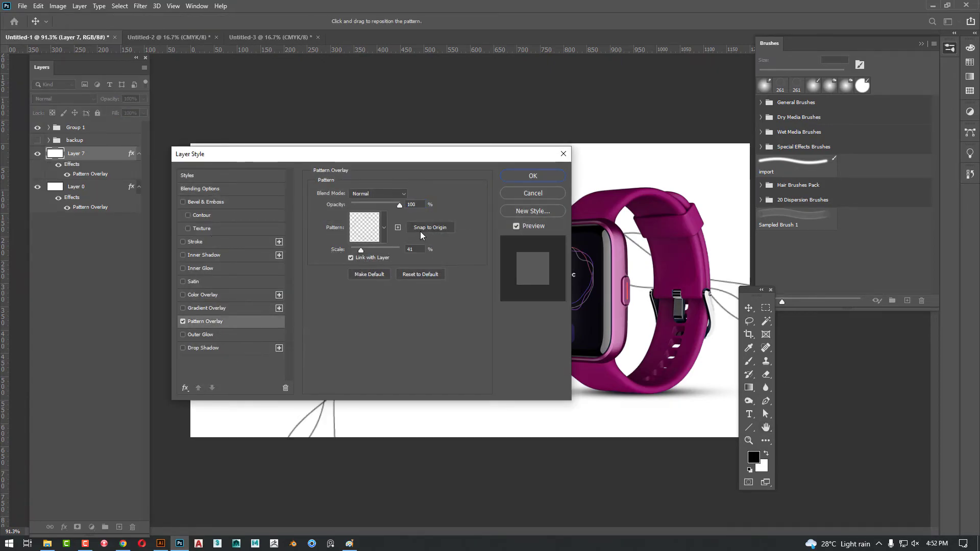
{"action": "left_click", "coordinate": [383, 228]}
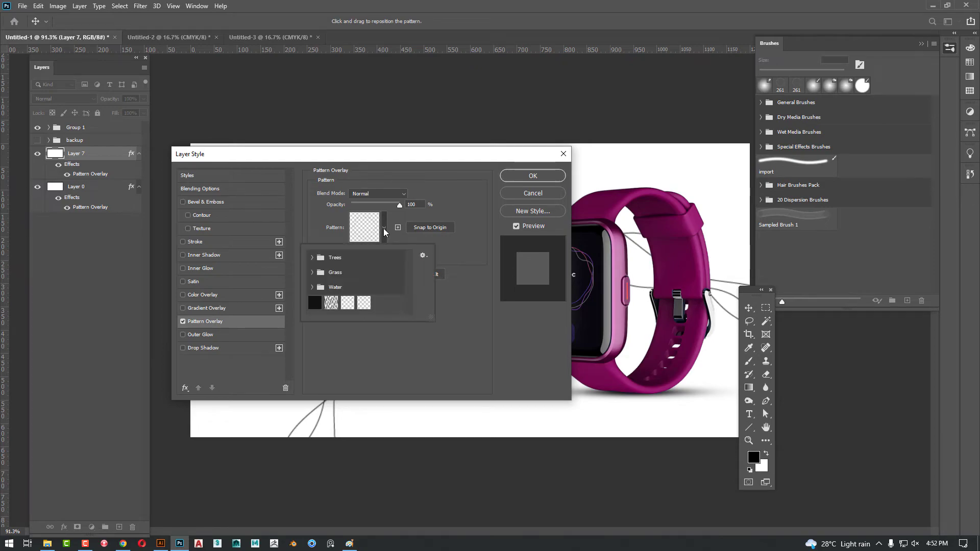
{"action": "left_click", "coordinate": [362, 302]}
{"action": "left_click_drag", "start_coordinate": [487, 154], "coordinate": [447, 198]}
{"action": "left_click_drag", "start_coordinate": [393, 233], "coordinate": [491, 366]}
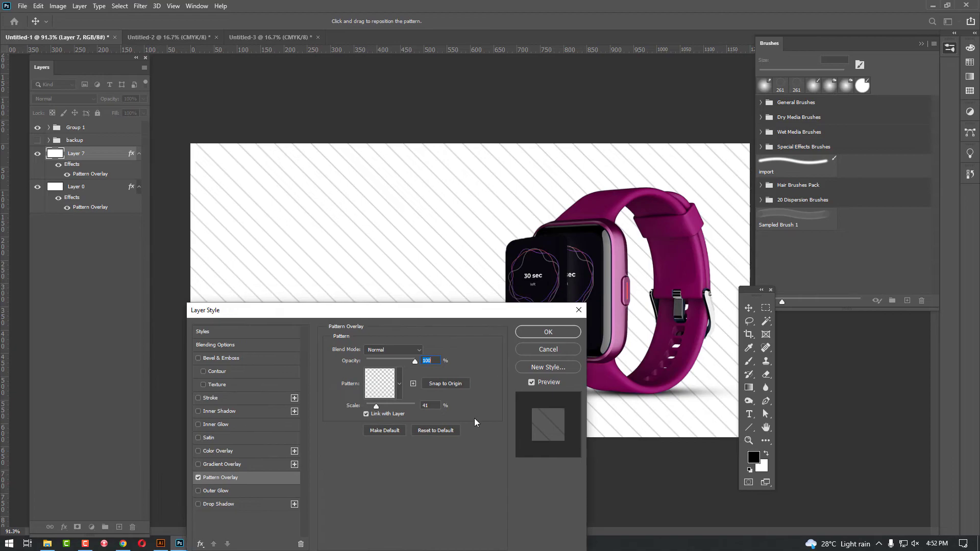
{"action": "left_click_drag", "start_coordinate": [376, 406], "coordinate": [369, 407]}
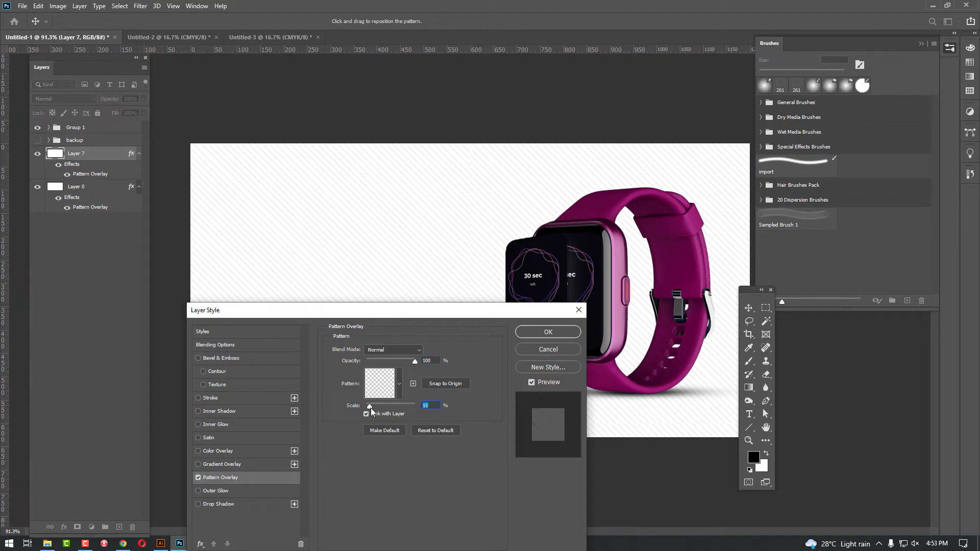
{"action": "key", "text": "Down"}
{"action": "left_click", "coordinate": [566, 332]}
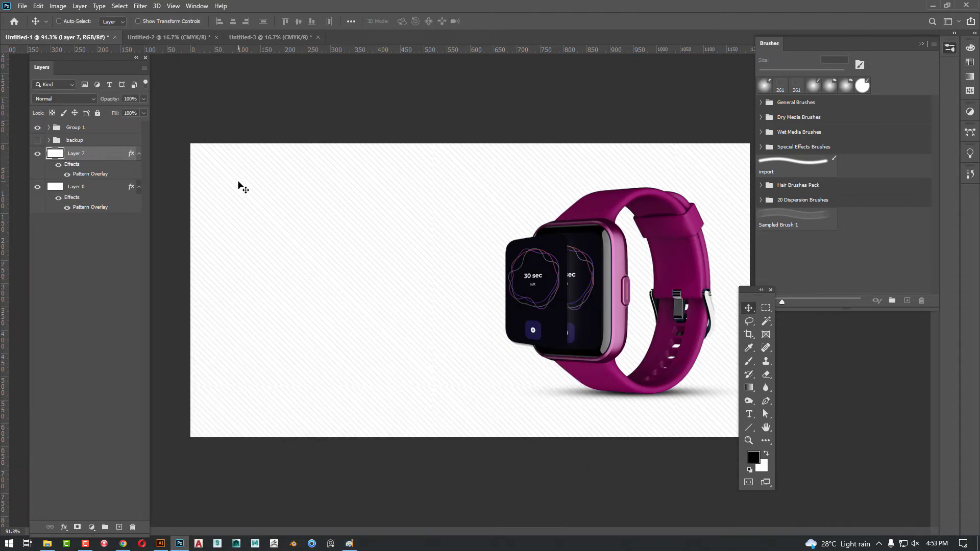
Try to soften the line-patterned layer directly with a Gaussian Blur of 1.9 pixels radius.
{"action": "left_click", "coordinate": [140, 10]}
{"action": "mouse_move", "coordinate": [161, 122]}
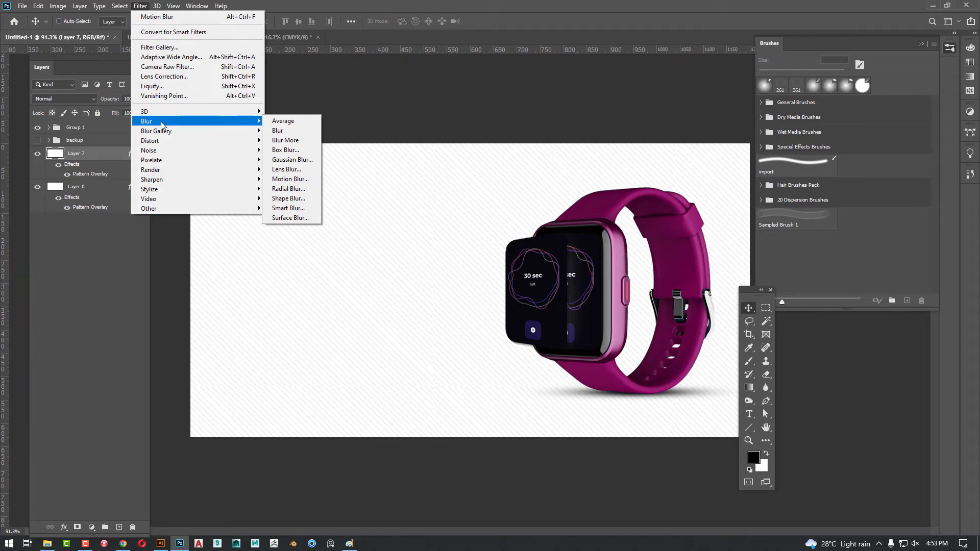
{"action": "left_click", "coordinate": [300, 161]}
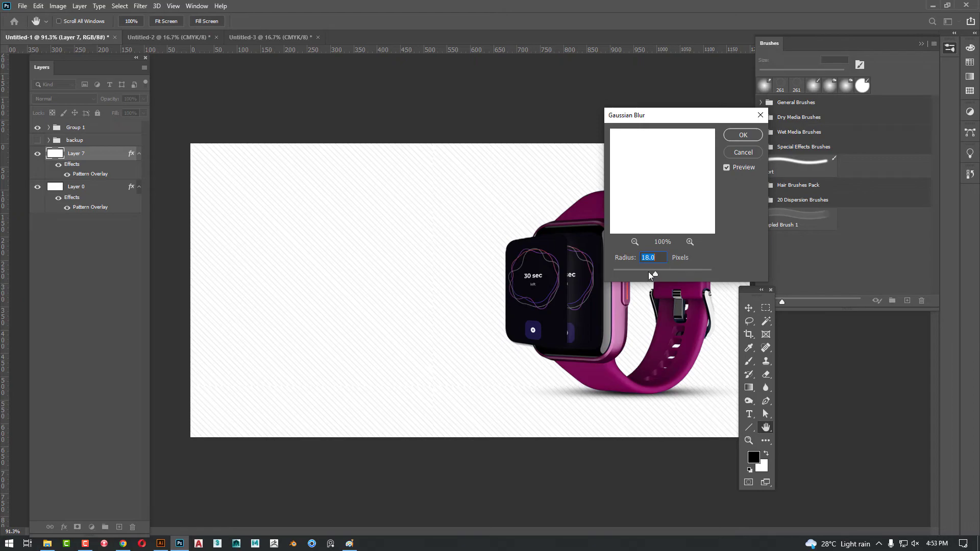
{"action": "left_click_drag", "start_coordinate": [633, 273], "coordinate": [629, 273]}
{"action": "left_click", "coordinate": [743, 135]}
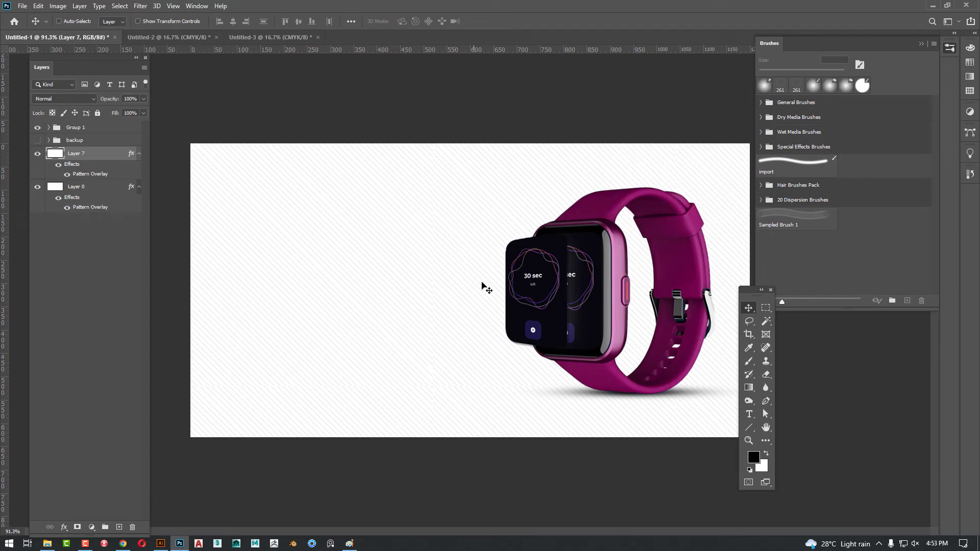
{"action": "mouse_move", "coordinate": [431, 308]}
{"action": "left_mouse_down"}
{"action": "mouse_move", "coordinate": [467, 308]}
{"action": "mouse_move", "coordinate": [427, 308]}
{"action": "left_mouse_up"}
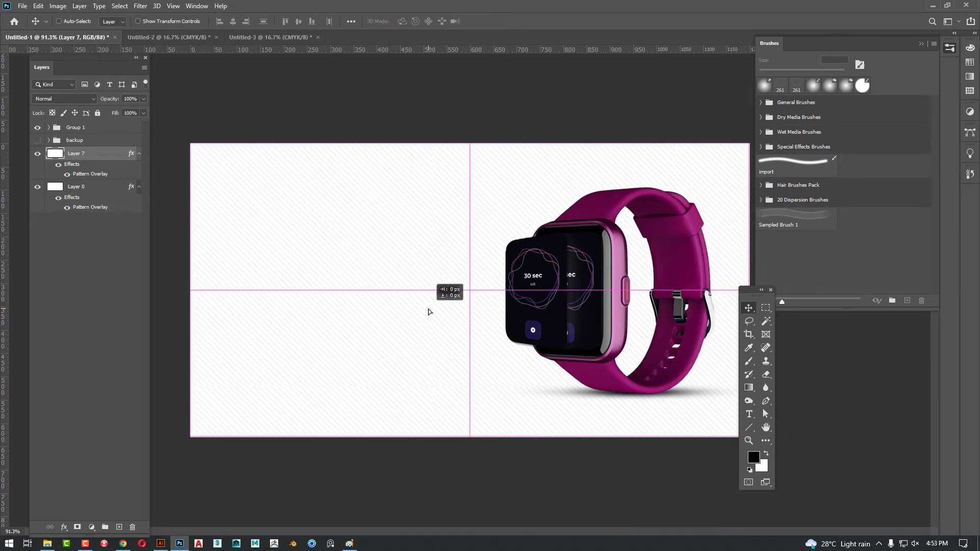
Convert the line-patterned layer to a smart object and apply a Gaussian Blur of 1.9 pixels to it.
{"action": "right_click", "coordinate": [104, 158]}
{"action": "left_click", "coordinate": [176, 250]}
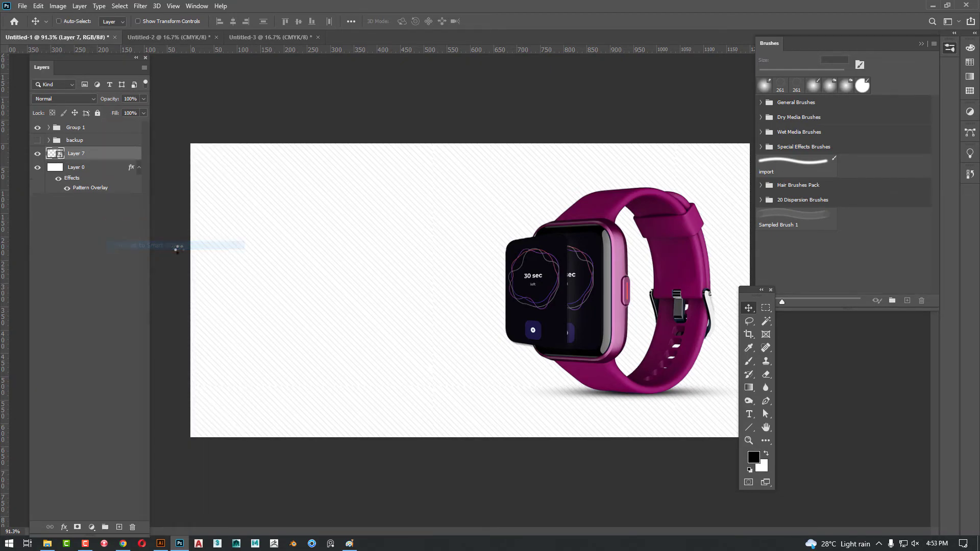
{"action": "left_click", "coordinate": [119, 5]}
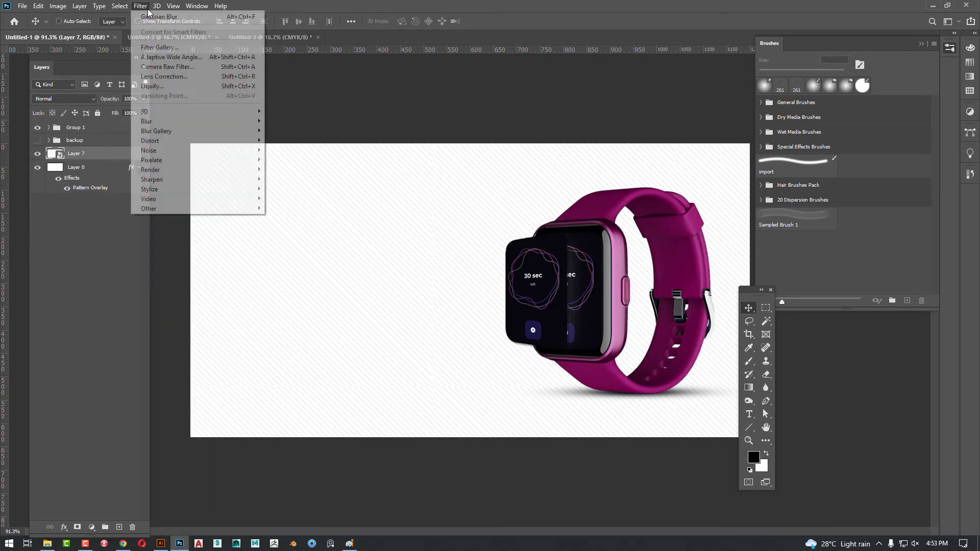
{"action": "left_click", "coordinate": [172, 16]}
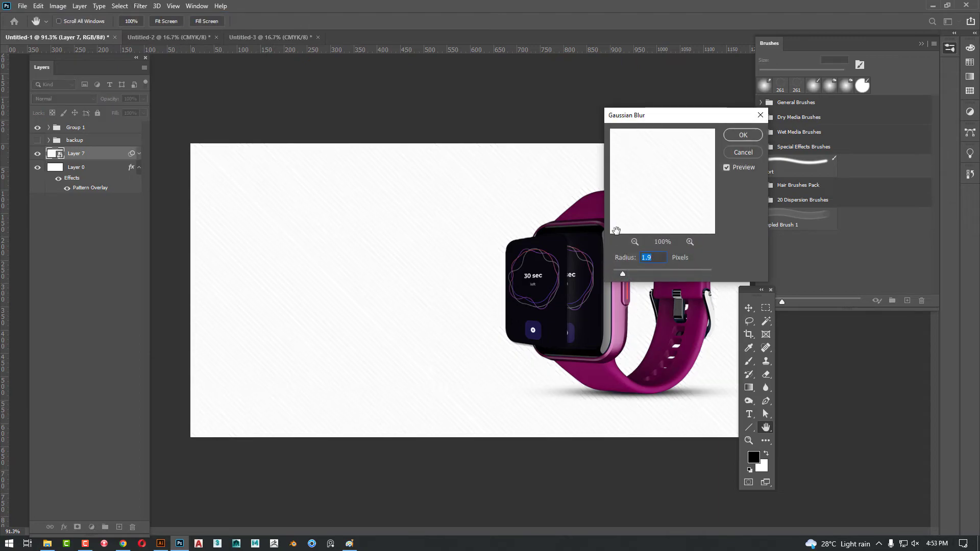
{"action": "left_click", "coordinate": [743, 135]}
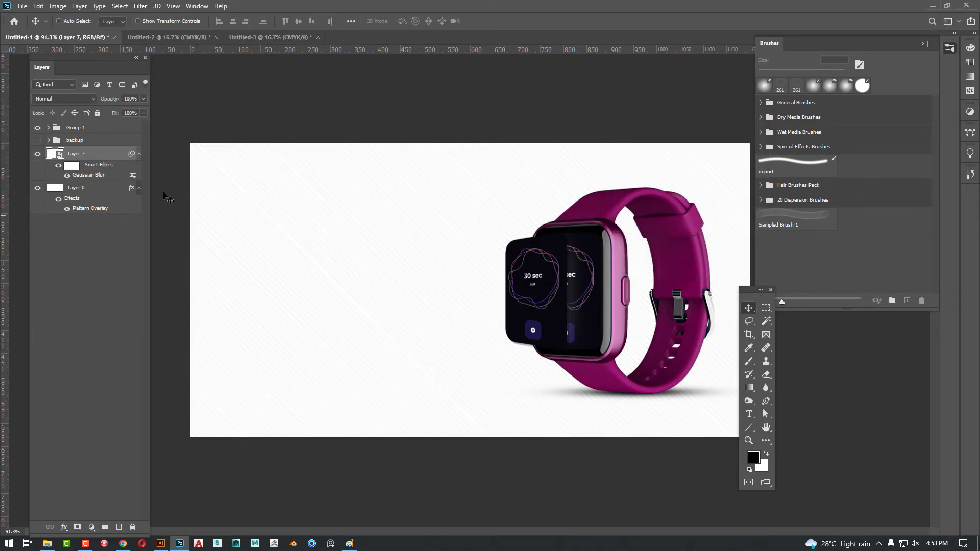
Move the smartwatch group (Group 1) slightly to the left on the canvas.
{"action": "scroll", "coordinate": [492, 308], "scroll_direction": "down", "scroll_amount": 1}
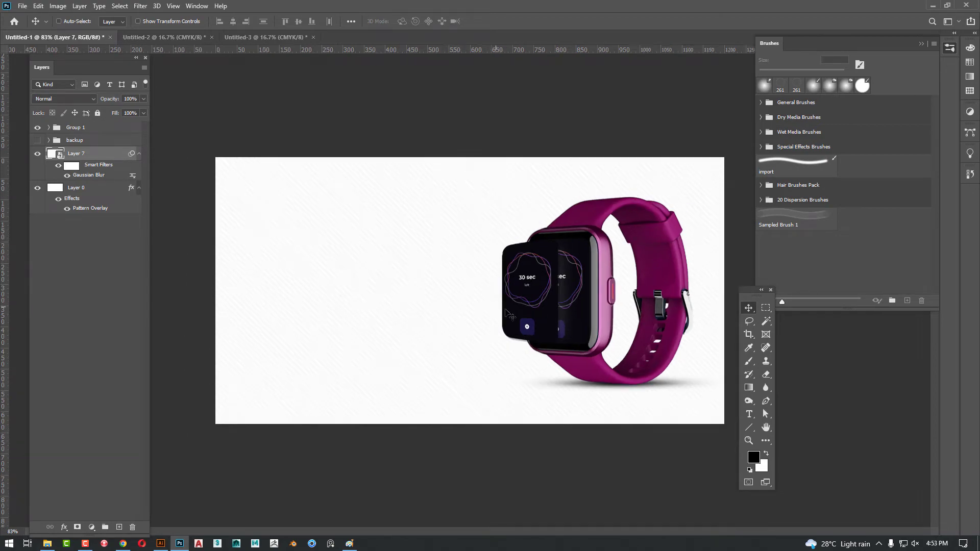
{"action": "left_click", "coordinate": [110, 129]}
{"action": "left_click_drag", "start_coordinate": [455, 251], "coordinate": [446, 248]}
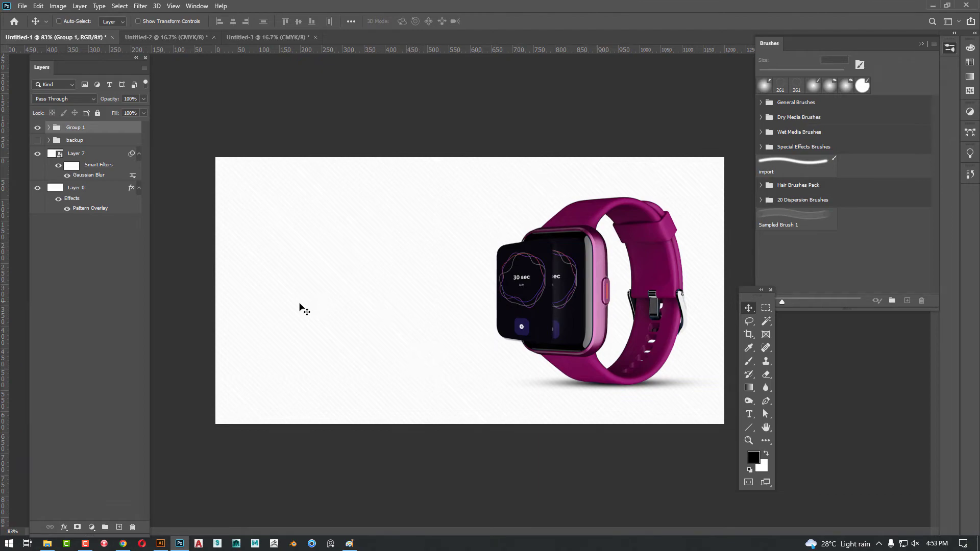
Switch to Chrome and look through the open Dribbble smartwatch app shots and related designs for reference.
{"action": "left_click", "coordinate": [123, 543]}
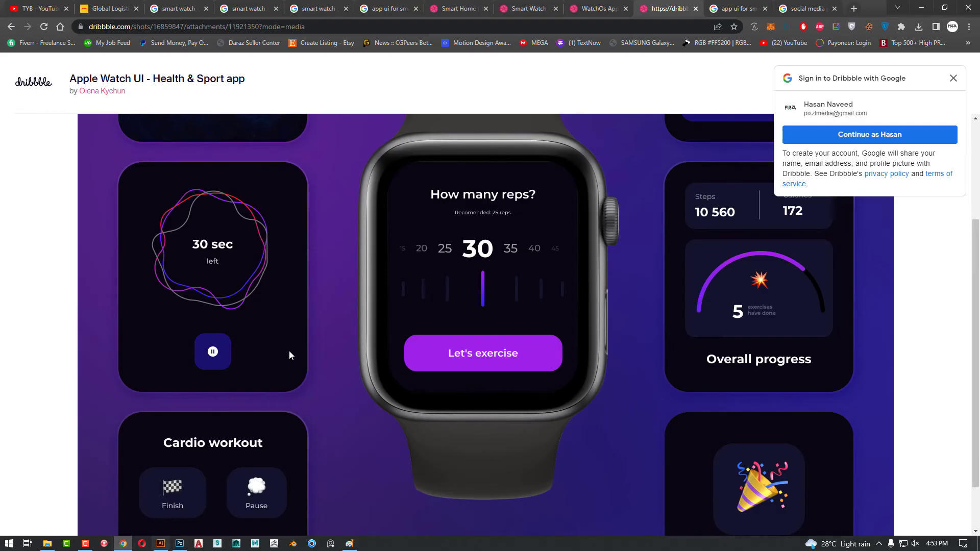
{"action": "scroll", "coordinate": [434, 331], "scroll_direction": "up", "scroll_amount": 3}
{"action": "scroll", "coordinate": [434, 331], "scroll_direction": "up", "scroll_amount": 1}
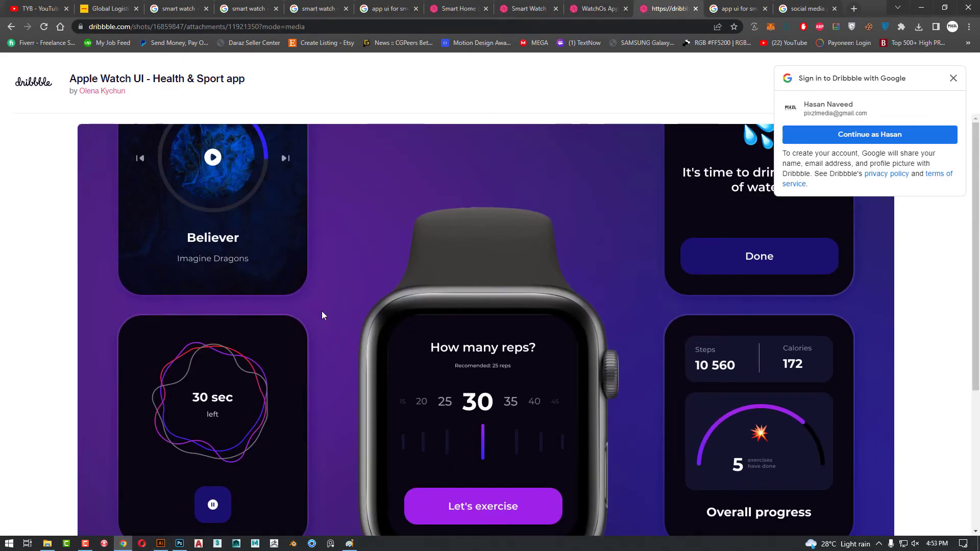
{"action": "left_click", "coordinate": [953, 78]}
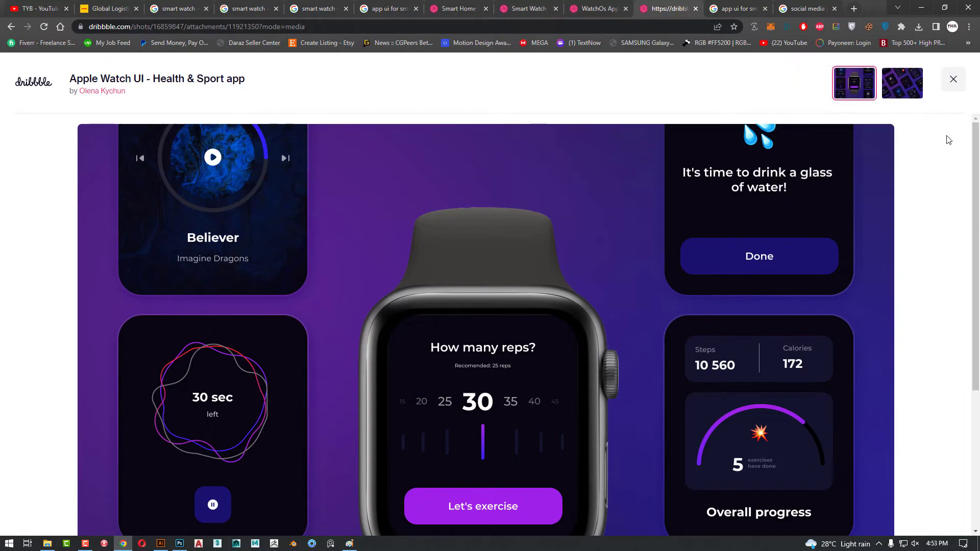
{"action": "left_click", "coordinate": [602, 4]}
{"action": "scroll", "coordinate": [715, 251], "scroll_direction": "down", "scroll_amount": 10}
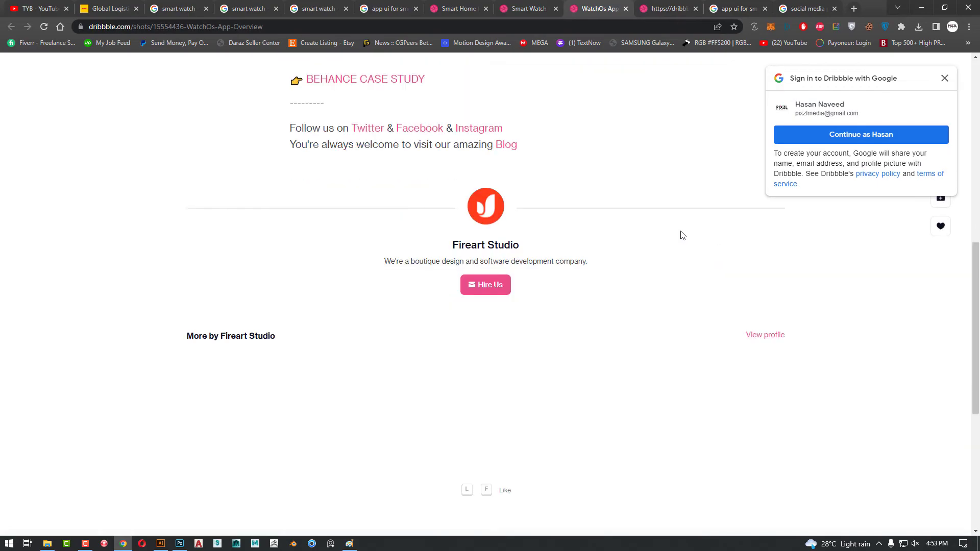
{"action": "left_click", "coordinate": [457, 8]}
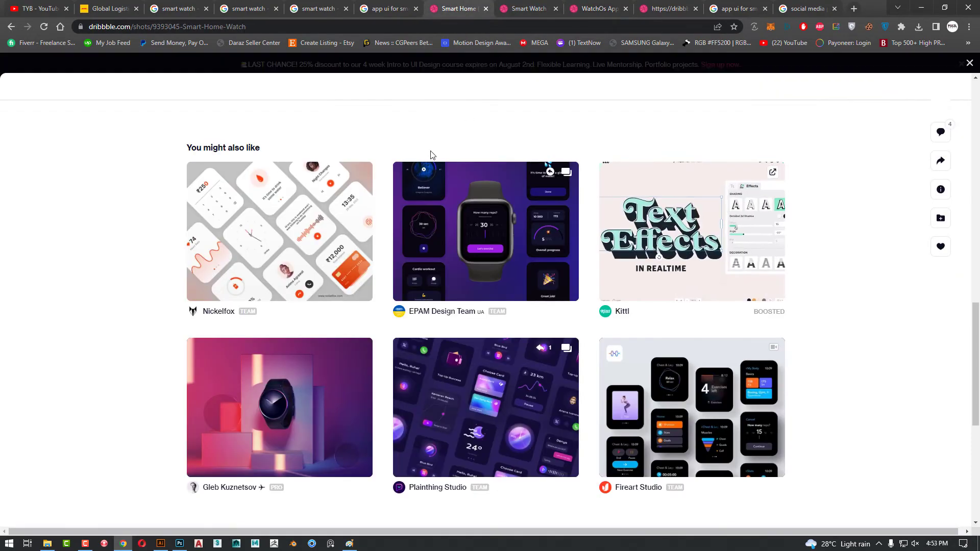
{"action": "scroll", "coordinate": [123, 171], "scroll_direction": "down", "scroll_amount": 6}
{"action": "scroll", "coordinate": [123, 173], "scroll_direction": "up", "scroll_amount": 4}
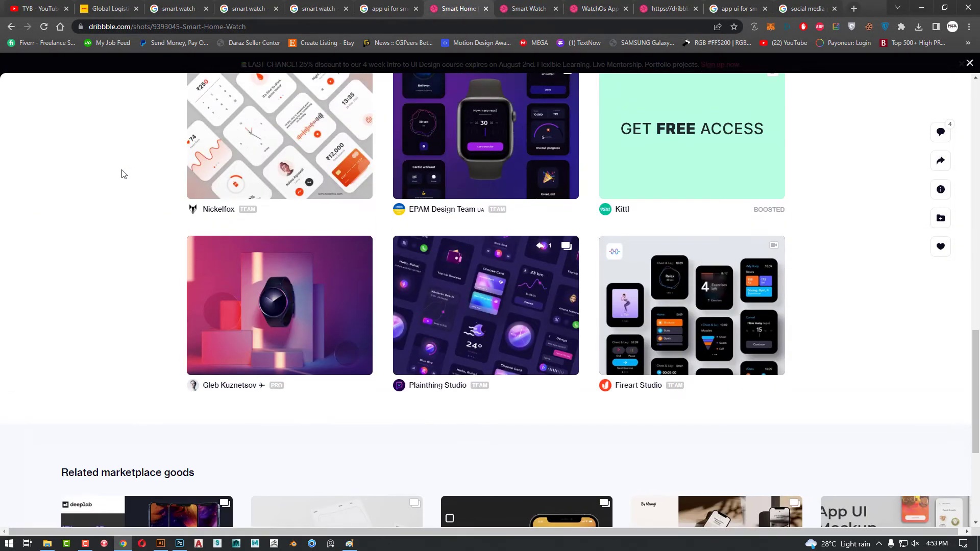
{"action": "scroll", "coordinate": [123, 173], "scroll_direction": "up", "scroll_amount": 4}
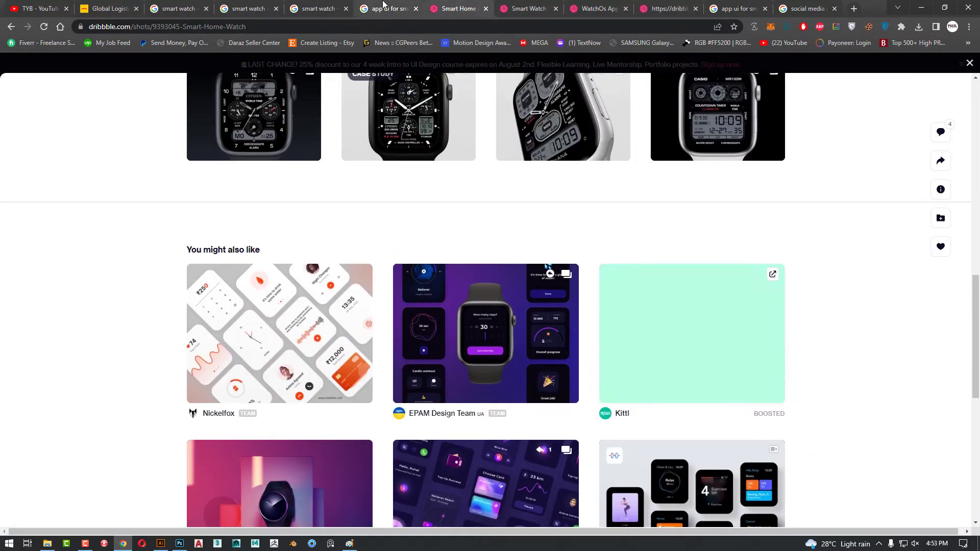
Look through the Google image and web results for "app ui for smart watch" for reference.
{"action": "left_click", "coordinate": [383, 7]}
{"action": "scroll", "coordinate": [475, 233], "scroll_direction": "down", "scroll_amount": 2}
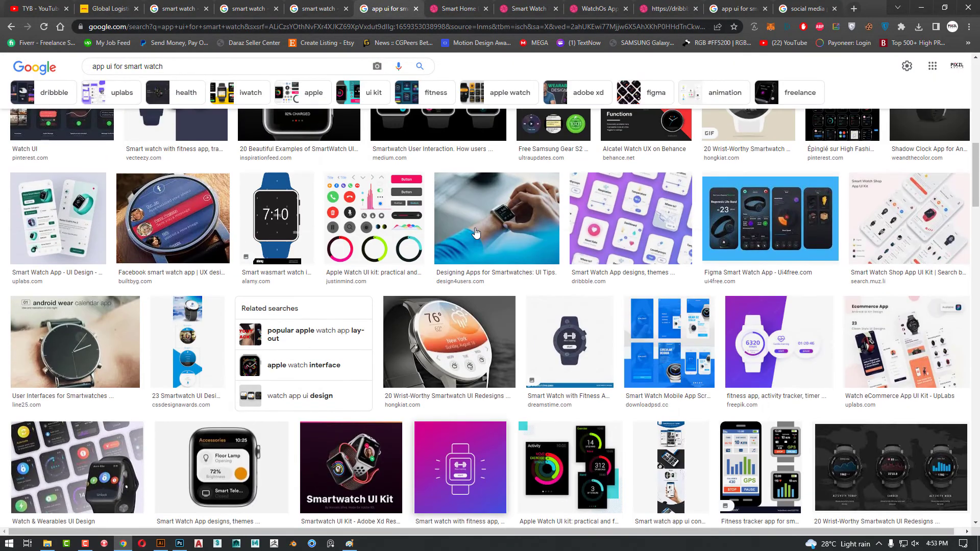
{"action": "scroll", "coordinate": [475, 233], "scroll_direction": "up", "scroll_amount": 10}
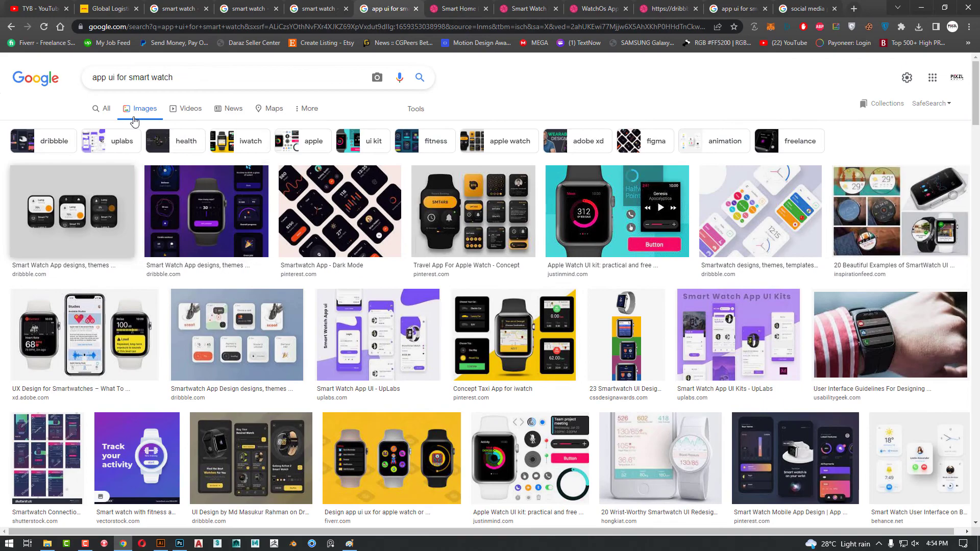
{"action": "left_click", "coordinate": [103, 108]}
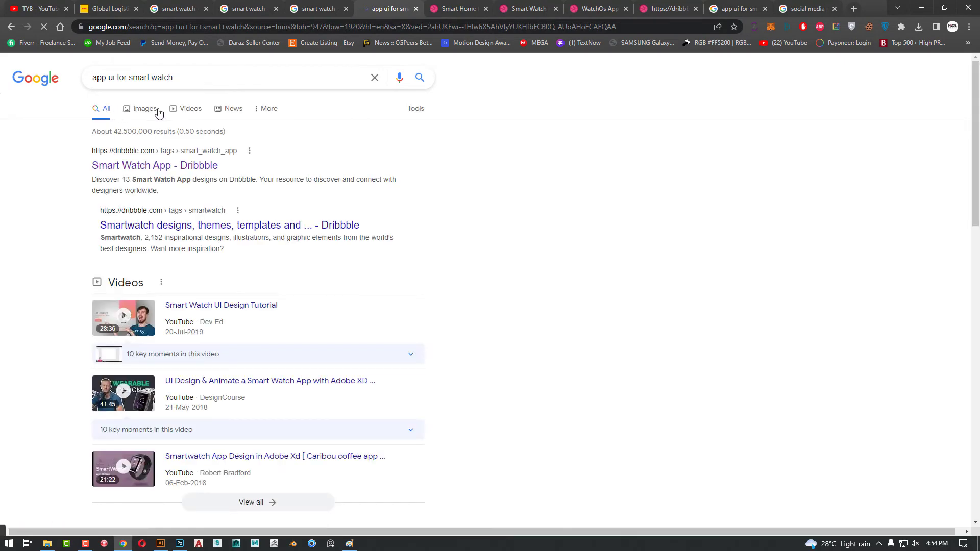
{"action": "left_click", "coordinate": [216, 73]}
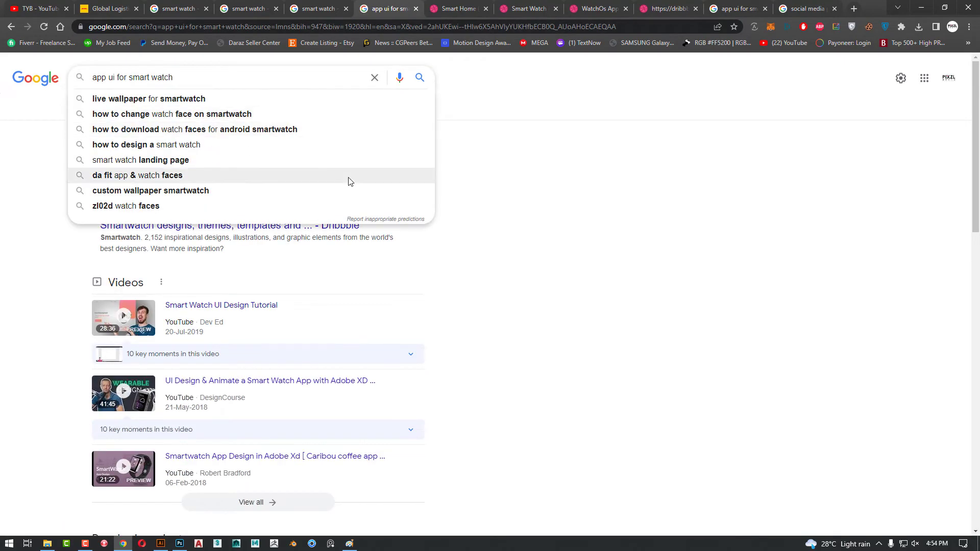
{"action": "scroll", "coordinate": [515, 249], "scroll_direction": "down", "scroll_amount": 5}
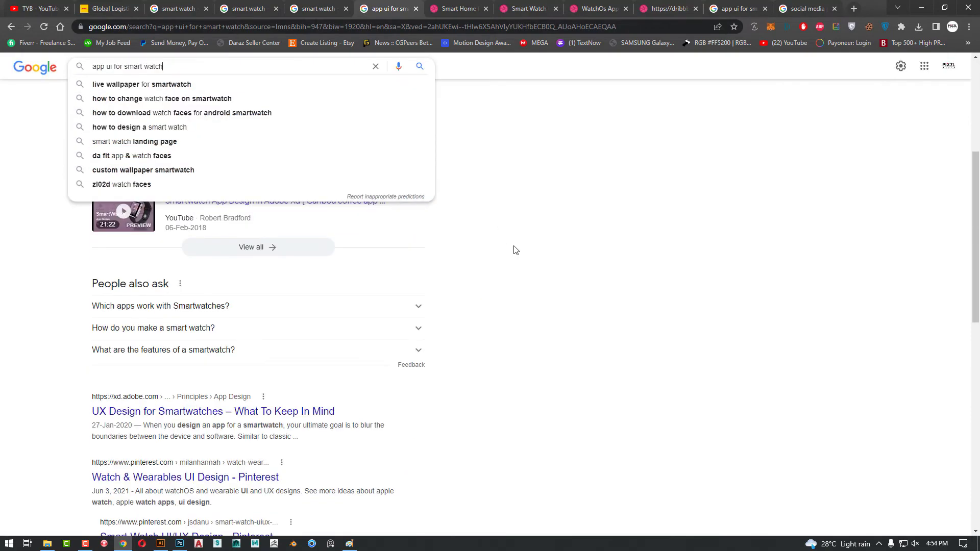
{"action": "scroll", "coordinate": [51, 332], "scroll_direction": "up", "scroll_amount": 3}
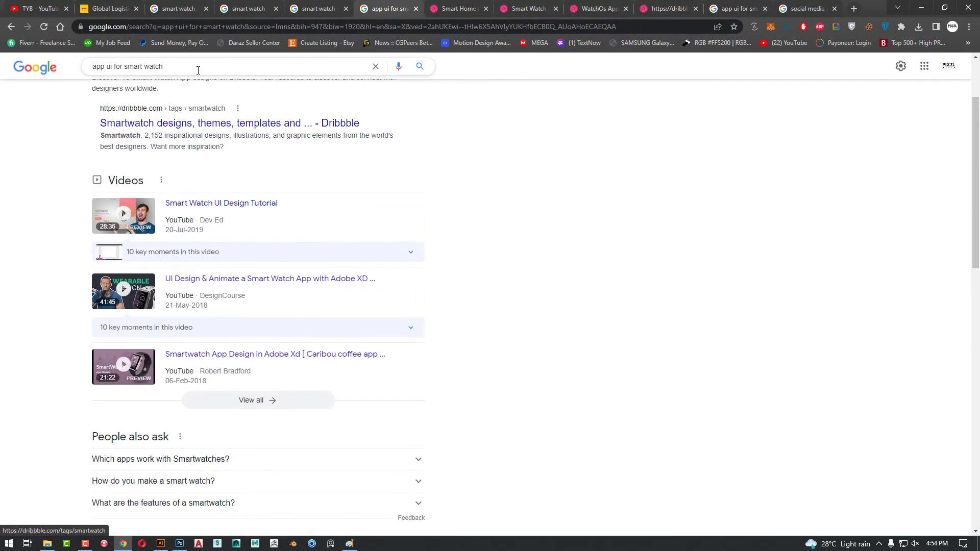
Search Google for "health app tag line".
{"action": "left_click", "coordinate": [198, 69]}
{"action": "key", "text": "ctrl+a"}
{"action": "type", "text": "health ap"}
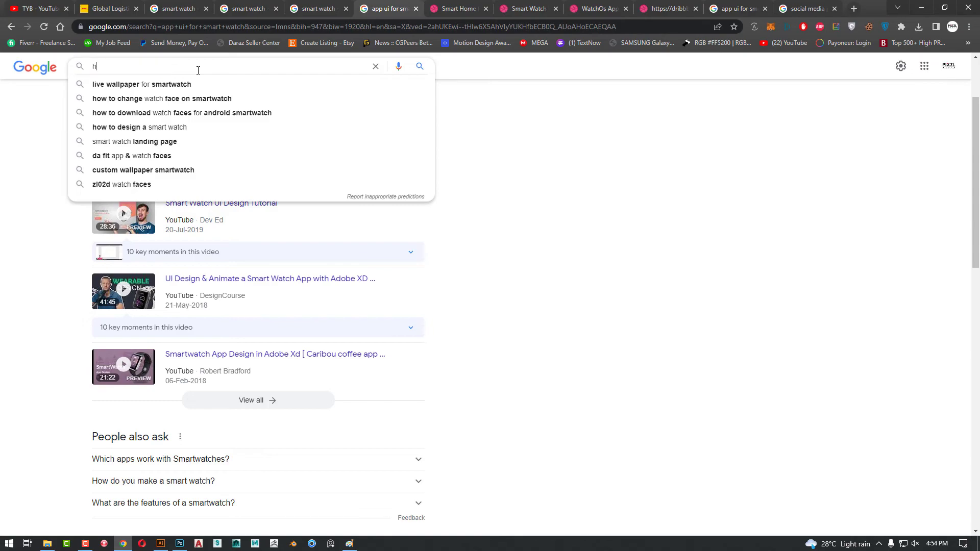
{"action": "type", "text": "p tag line"}
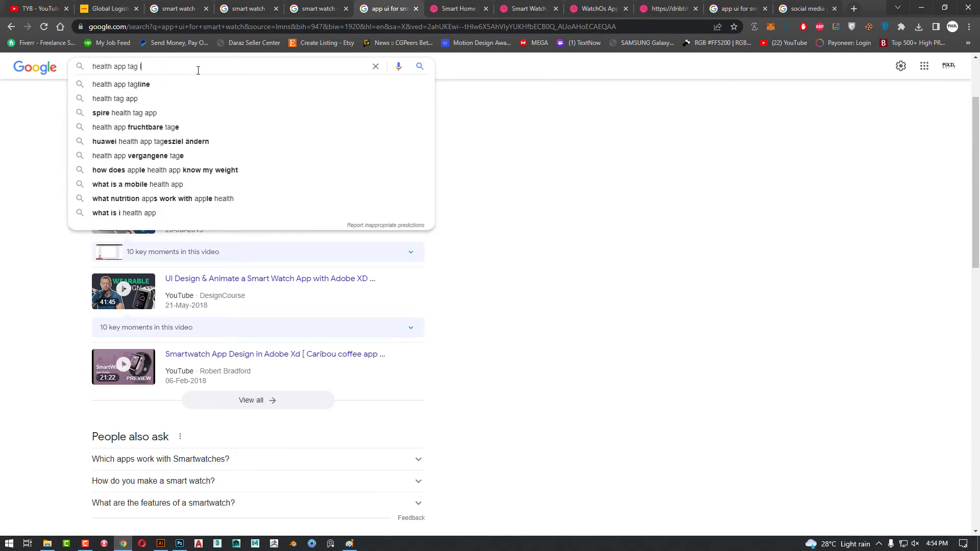
{"action": "key", "text": "Return"}
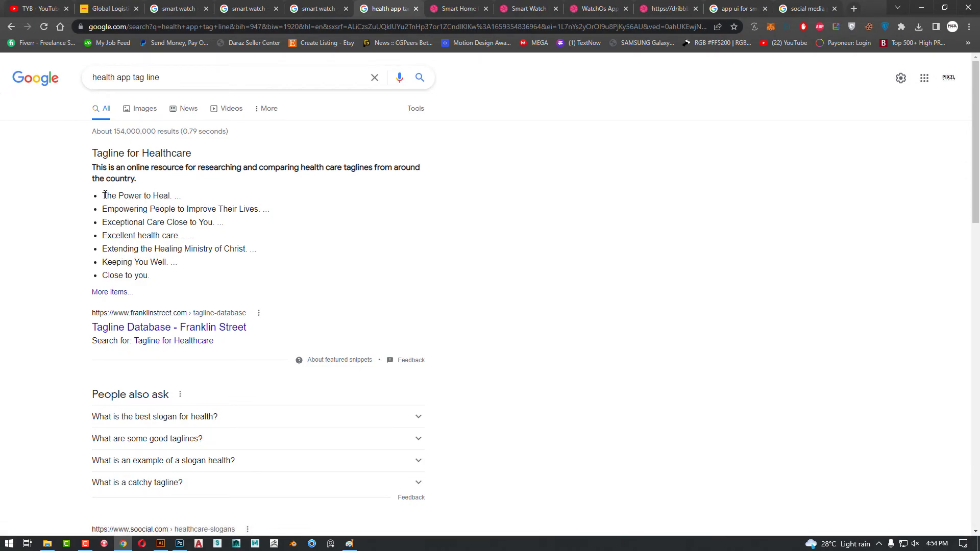
Take the tagline "The Power to Heal" from the results, switch to Photoshop and place it as text beside the watch.
{"action": "left_click_drag", "start_coordinate": [103, 196], "coordinate": [171, 196]}
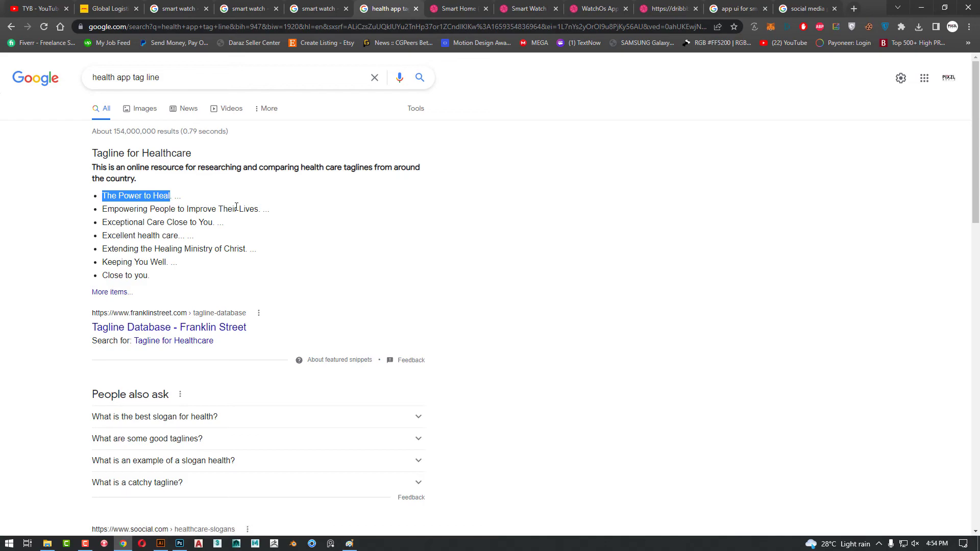
{"action": "key", "text": "alt+Tab"}
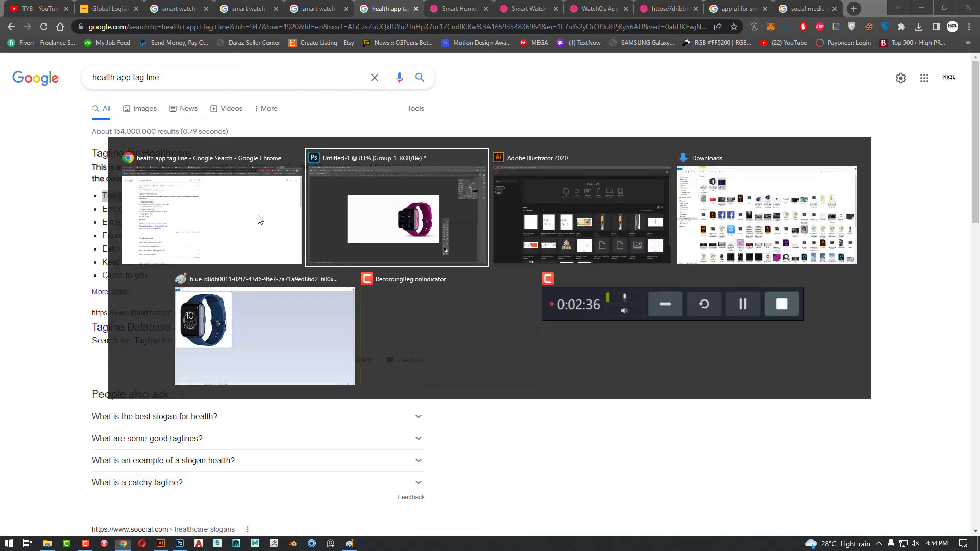
{"action": "key", "text": "t"}
{"action": "left_click", "coordinate": [287, 243]}
{"action": "type", "text": "THE POWER TO HEAL"}
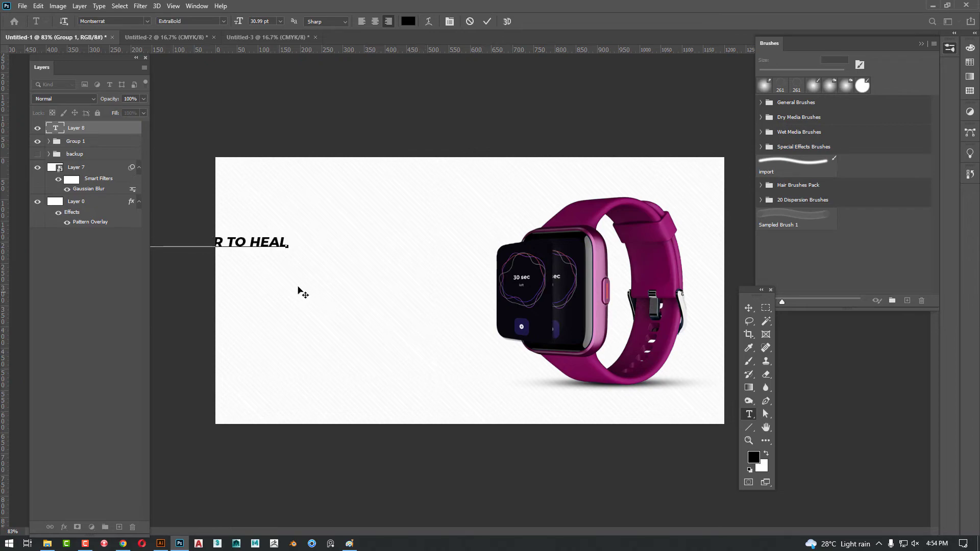
{"action": "left_click_drag", "start_coordinate": [359, 289], "coordinate": [445, 273]}
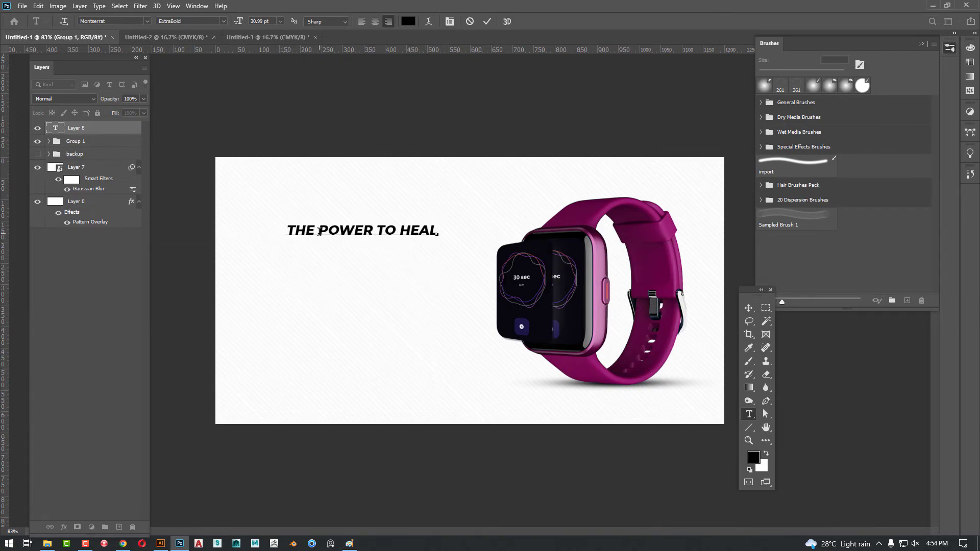
Cut the word "POWER" out of the tagline and paste it as its own text layer below.
{"action": "left_click_drag", "start_coordinate": [325, 232], "coordinate": [370, 232]}
{"action": "key", "text": "ctrl+c"}
{"action": "key", "text": "BackSpace"}
{"action": "left_click", "coordinate": [381, 245]}
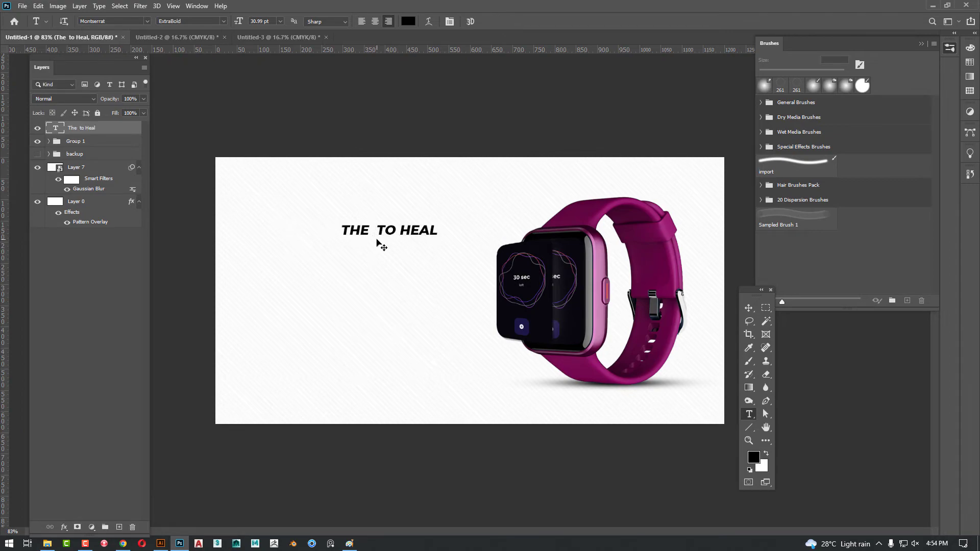
{"action": "key", "text": "ctrl+v"}
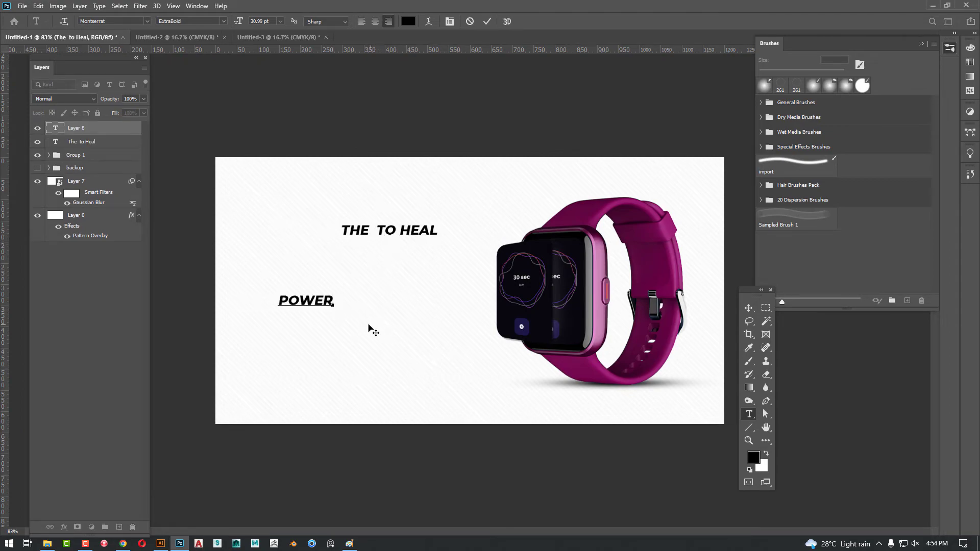
{"action": "left_click", "coordinate": [487, 21]}
Delete "HEAL" from the remaining tagline text and add it as a separate text layer below "POWER".
{"action": "left_click", "coordinate": [420, 234]}
{"action": "double_click", "coordinate": [420, 233]}
{"action": "key", "text": "BackSpace"}
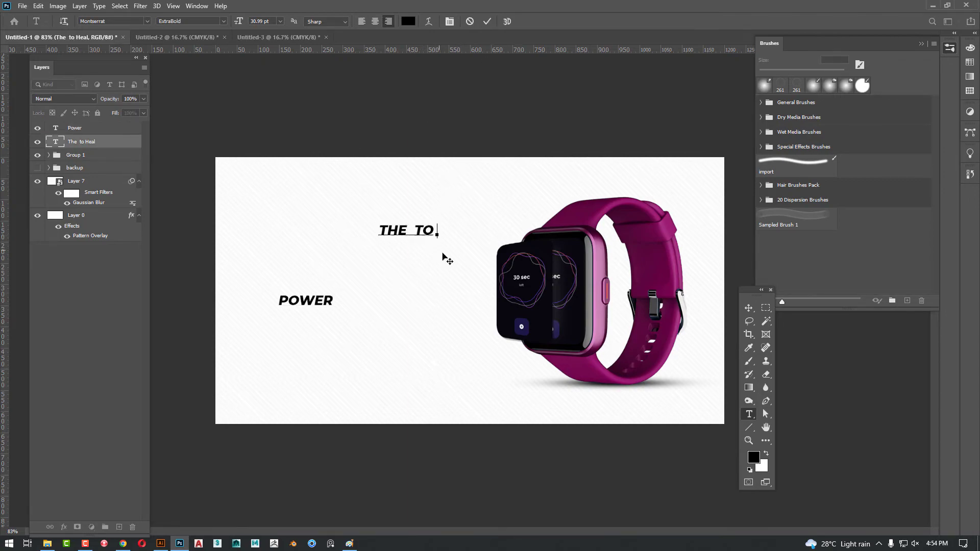
{"action": "left_click", "coordinate": [491, 24]}
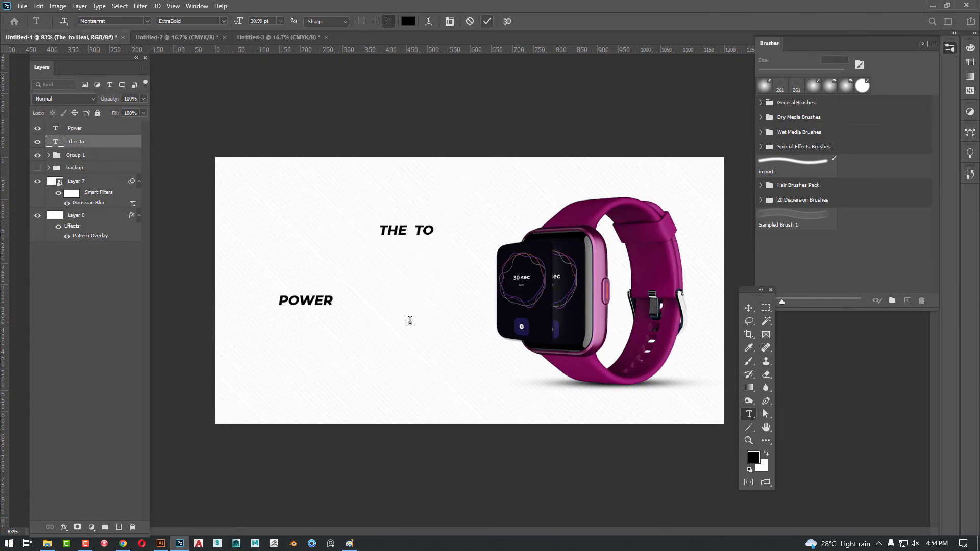
{"action": "left_click", "coordinate": [383, 354]}
{"action": "type", "text": "HEAL"}
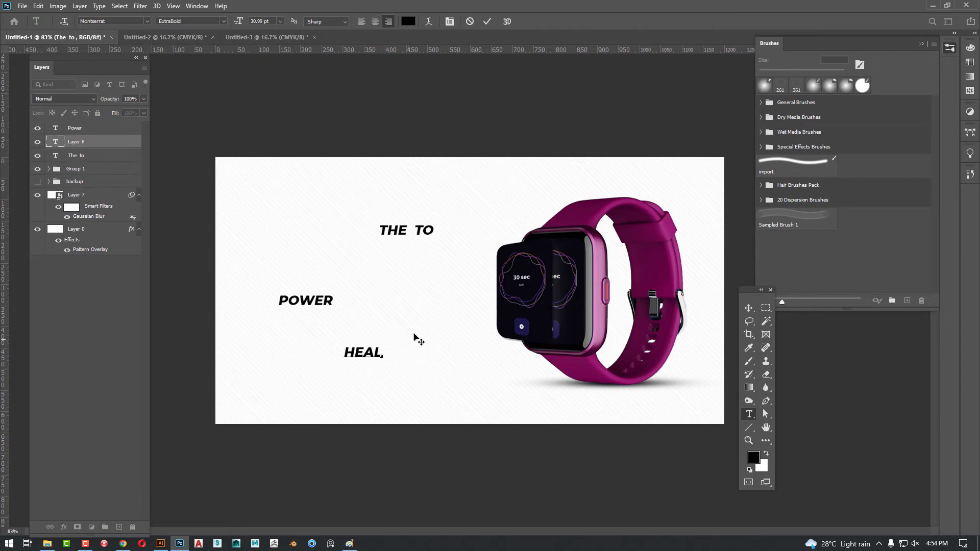
{"action": "left_click", "coordinate": [487, 21]}
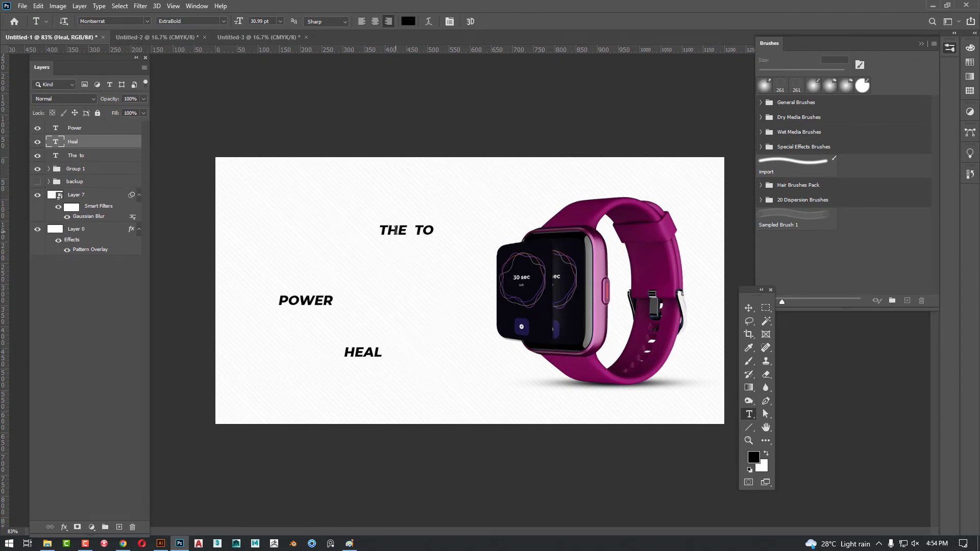
Reduce the "THE TO" text to "TO" and add "THE" as a separate text layer near the canvas's upper-left corner.
{"action": "left_click", "coordinate": [396, 230]}
{"action": "key", "text": "ctrl+a"}
{"action": "type", "text": "TO"}
{"action": "left_click", "coordinate": [487, 20]}
{"action": "left_click", "coordinate": [252, 197]}
{"action": "type", "text": "THE"}
{"action": "left_click_drag", "start_coordinate": [271, 232], "coordinate": [329, 234]}
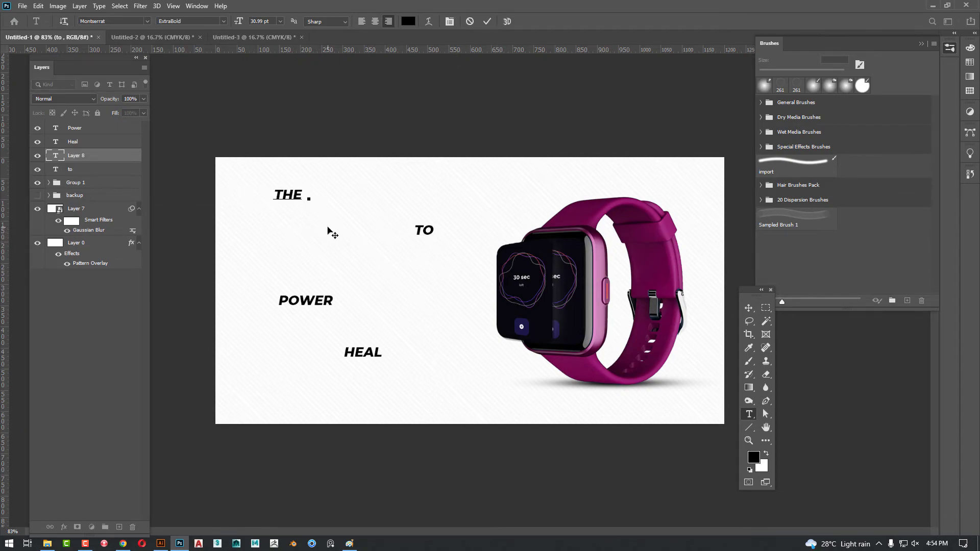
{"action": "key", "text": "BackSpace"}
{"action": "key", "text": "ctrl+Return"}
{"action": "key", "text": "v"}
{"action": "left_click_drag", "start_coordinate": [318, 233], "coordinate": [287, 227]}
Enlarge the "POWER" text to 79.99 pt and move it up below "THE".
{"action": "left_click", "coordinate": [315, 303], "text": "ctrl"}
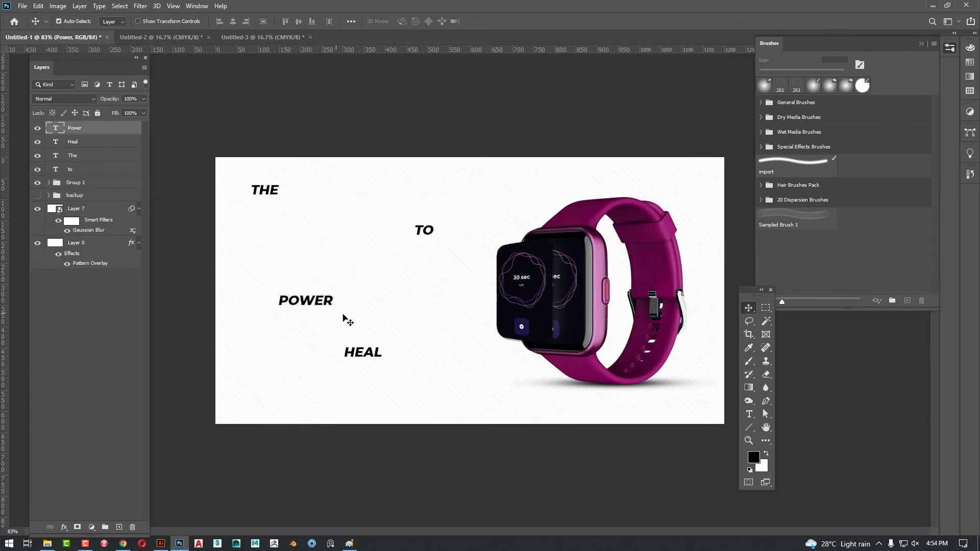
{"action": "key", "text": "t"}
{"action": "key", "text": "Return"}
{"action": "left_click_drag", "start_coordinate": [240, 26], "coordinate": [282, 43]}
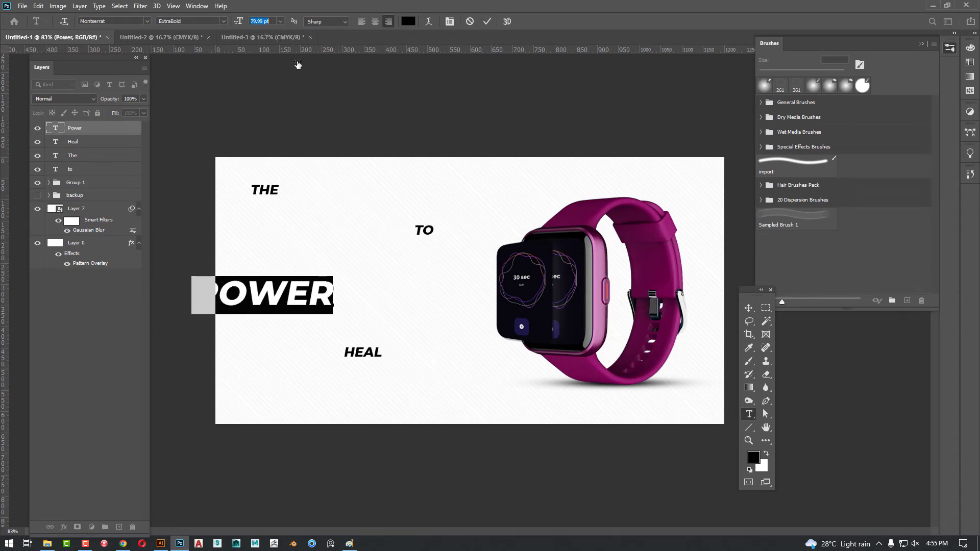
{"action": "left_click_drag", "start_coordinate": [389, 300], "coordinate": [440, 276]}
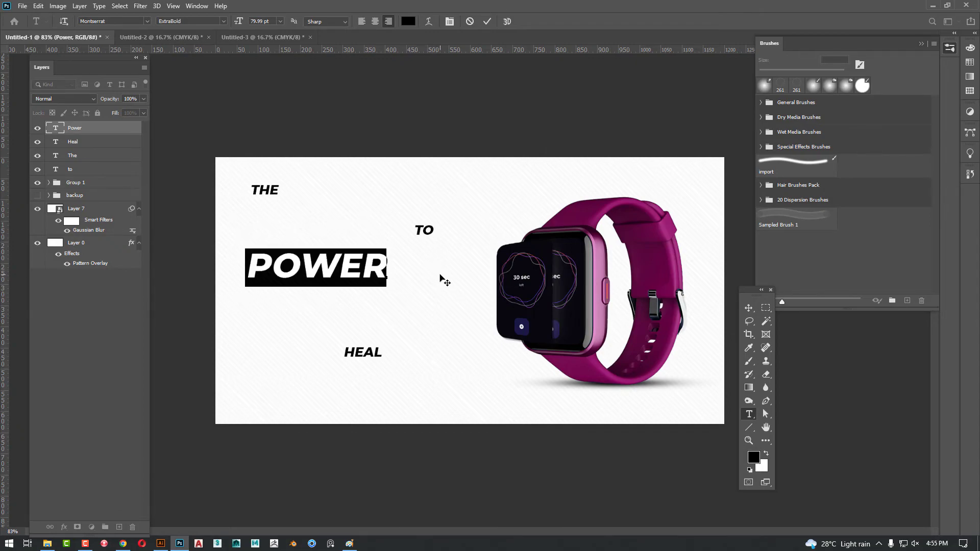
{"action": "left_click", "coordinate": [401, 278]}
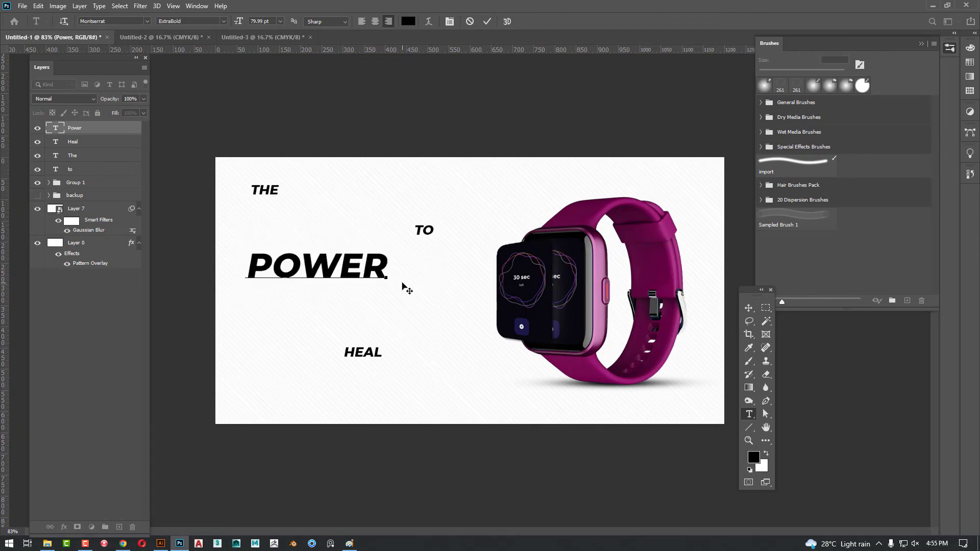
{"action": "left_click", "coordinate": [394, 289]}
Enlarge the "HEAL" text to 119.99 pt and move it directly beneath "POWER".
{"action": "double_click", "coordinate": [373, 355]}
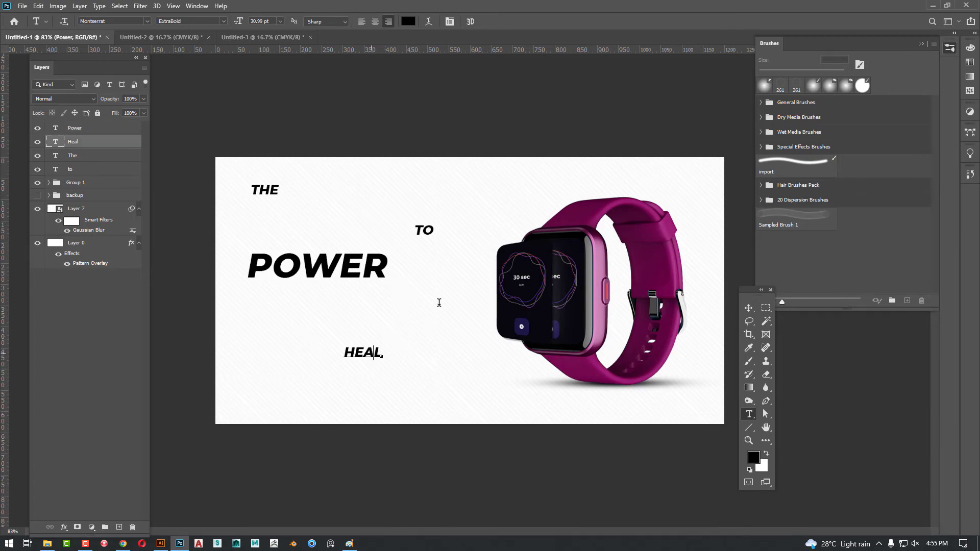
{"action": "left_click_drag", "start_coordinate": [239, 23], "coordinate": [285, 21]}
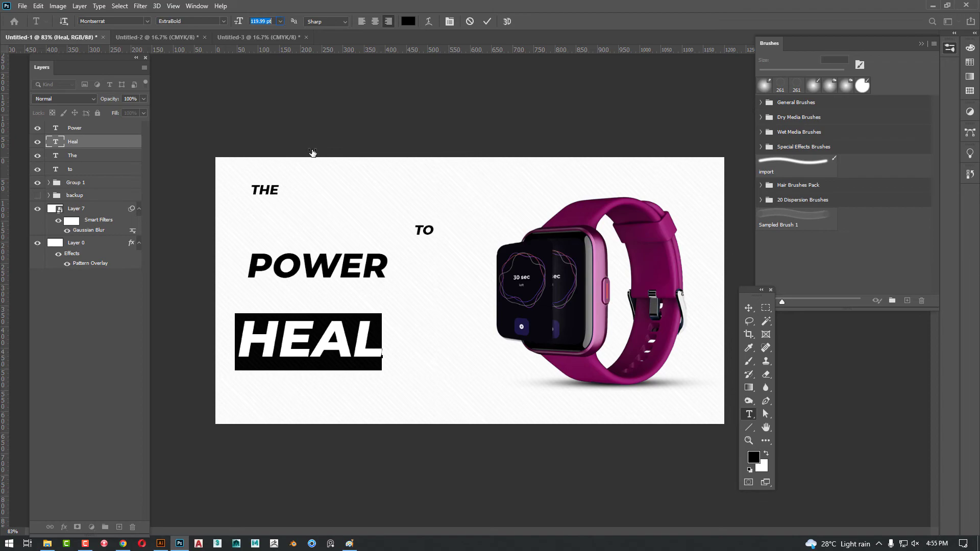
{"action": "left_click", "coordinate": [380, 353]}
{"action": "left_click_drag", "start_coordinate": [407, 369], "coordinate": [401, 331]}
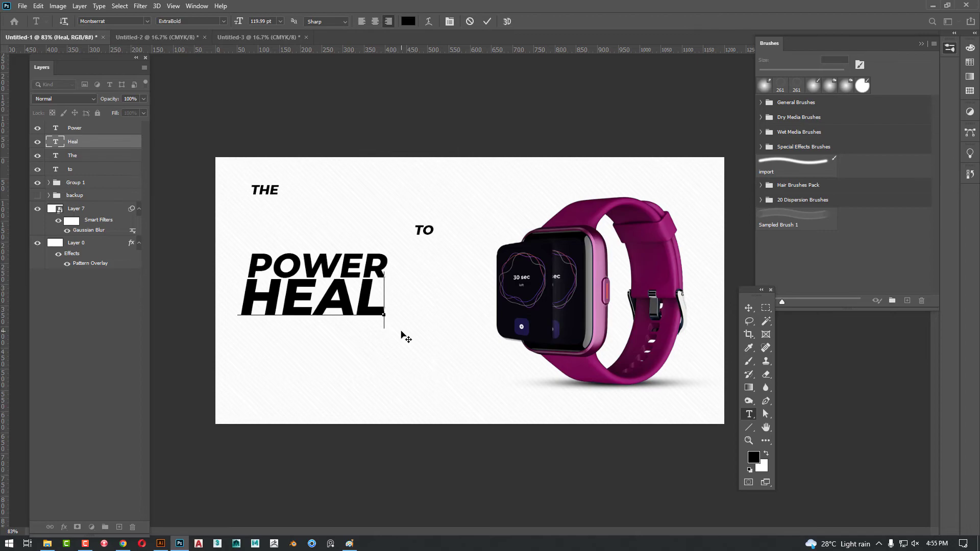
{"action": "key", "text": "ctrl+Return"}
Move the "TO" text between the ends of "POWER" and "HEAL" and scale it down to fit.
{"action": "key", "text": "v"}
{"action": "mouse_move", "coordinate": [430, 234]}
{"action": "left_mouse_down"}
{"action": "mouse_move", "coordinate": [413, 289]}
{"action": "mouse_move", "coordinate": [390, 288]}
{"action": "left_mouse_up"}
{"action": "key", "text": "ctrl+t"}
{"action": "key", "text": "Return"}
Recolour the "TO" text magenta (9f2476) by sampling the watch strap.
{"action": "key", "text": "t"}
{"action": "left_click", "coordinate": [408, 23]}
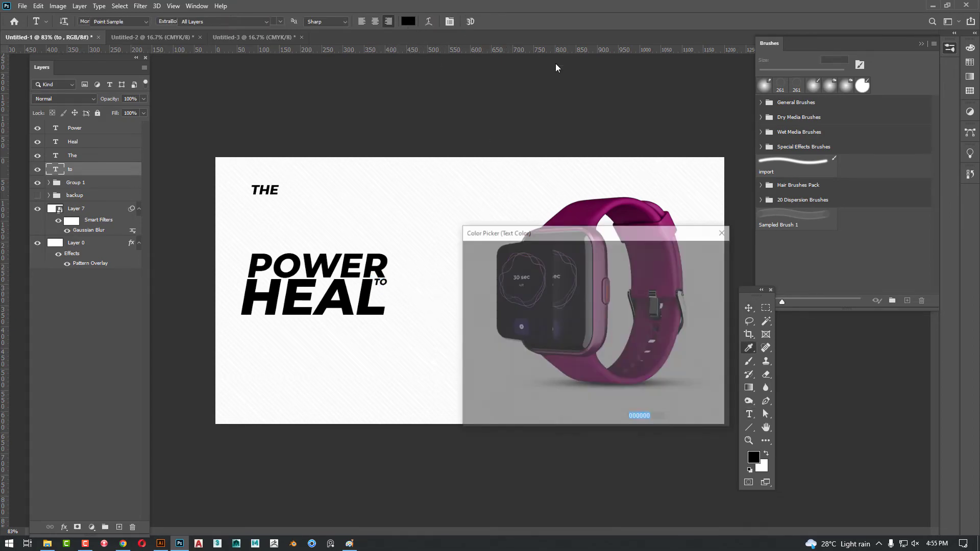
{"action": "left_click", "coordinate": [660, 216]}
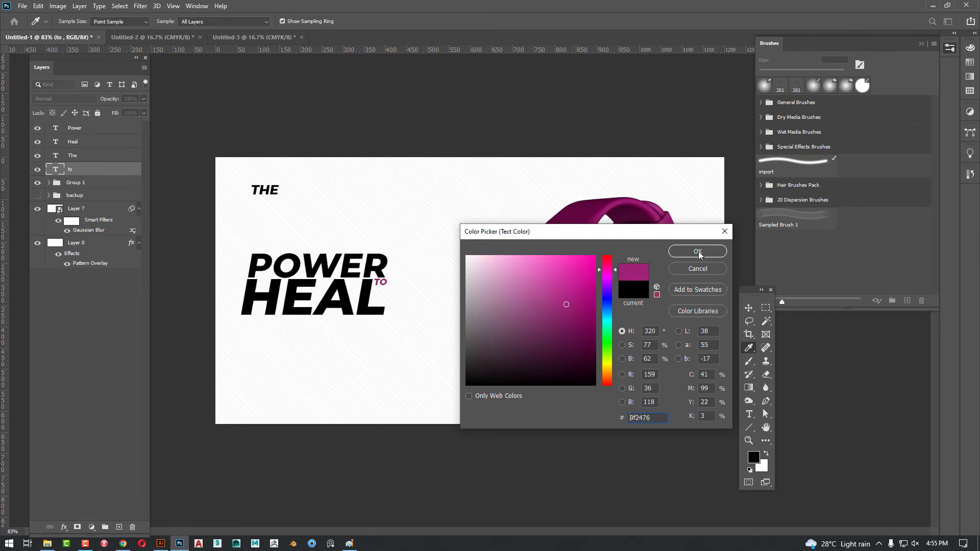
{"action": "left_click", "coordinate": [698, 251]}
Move the "THE" text directly above the start of "POWER".
{"action": "key", "text": "v"}
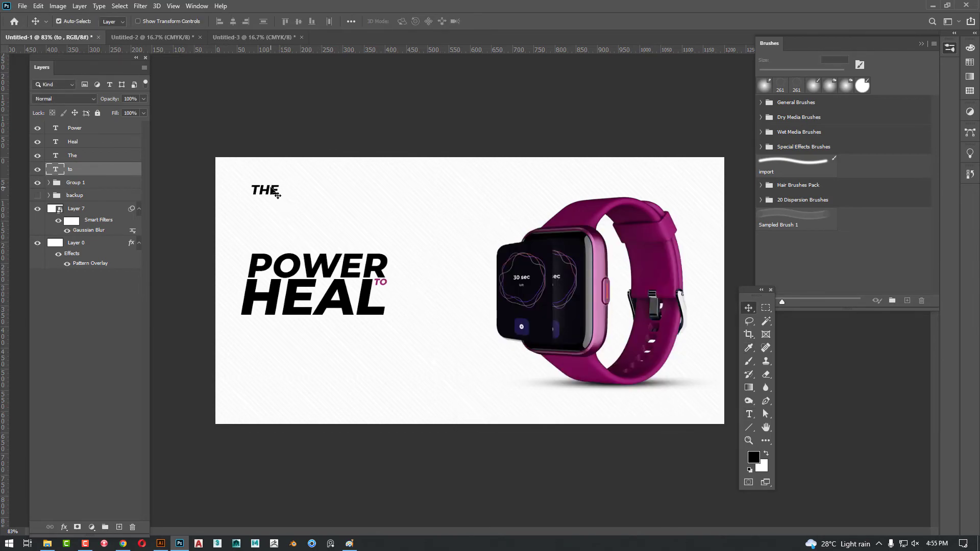
{"action": "left_click", "coordinate": [274, 191], "text": "ctrl"}
{"action": "left_click_drag", "start_coordinate": [288, 195], "coordinate": [271, 254]}
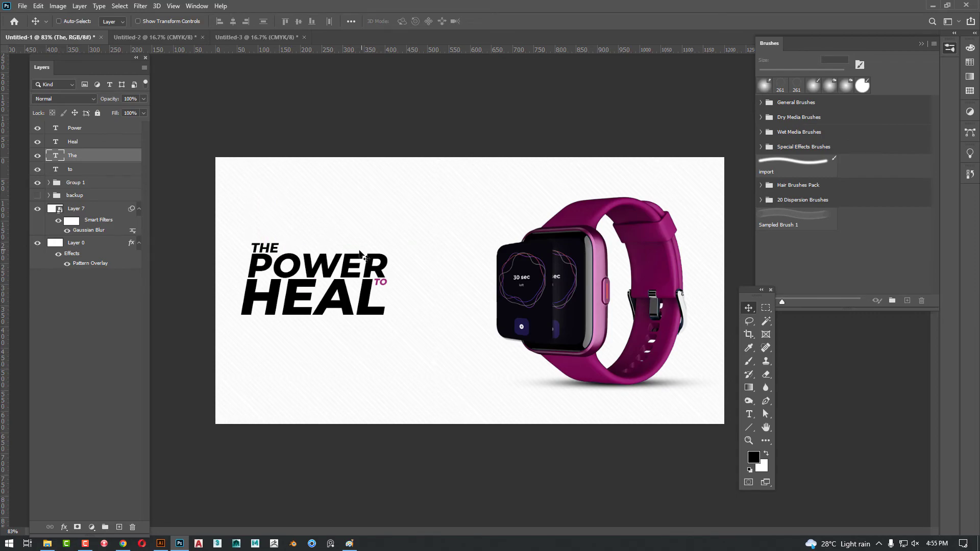
{"action": "left_click", "coordinate": [273, 260], "text": "shift"}
{"action": "left_click", "coordinate": [380, 284]}
{"action": "left_click_drag", "start_coordinate": [410, 286], "coordinate": [426, 276]}
{"action": "key", "text": "ctrl+z"}
{"action": "left_click", "coordinate": [388, 284], "text": "ctrl"}
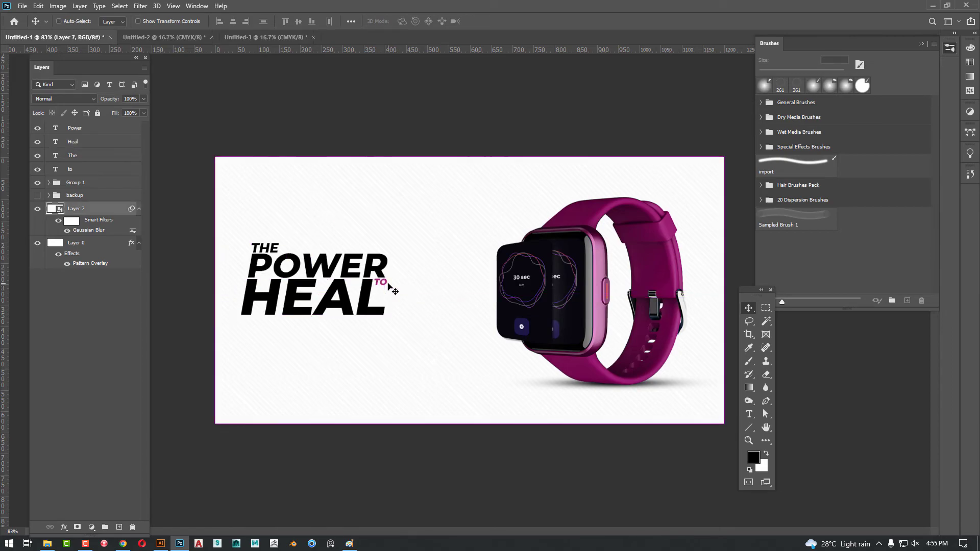
Move the magenta "TO" text just past the end of "POWER".
{"action": "left_click", "coordinate": [102, 173]}
{"action": "mouse_move", "coordinate": [390, 300]}
{"action": "left_mouse_down"}
{"action": "mouse_move", "coordinate": [408, 286]}
{"action": "mouse_move", "coordinate": [397, 290]}
{"action": "left_mouse_up"}
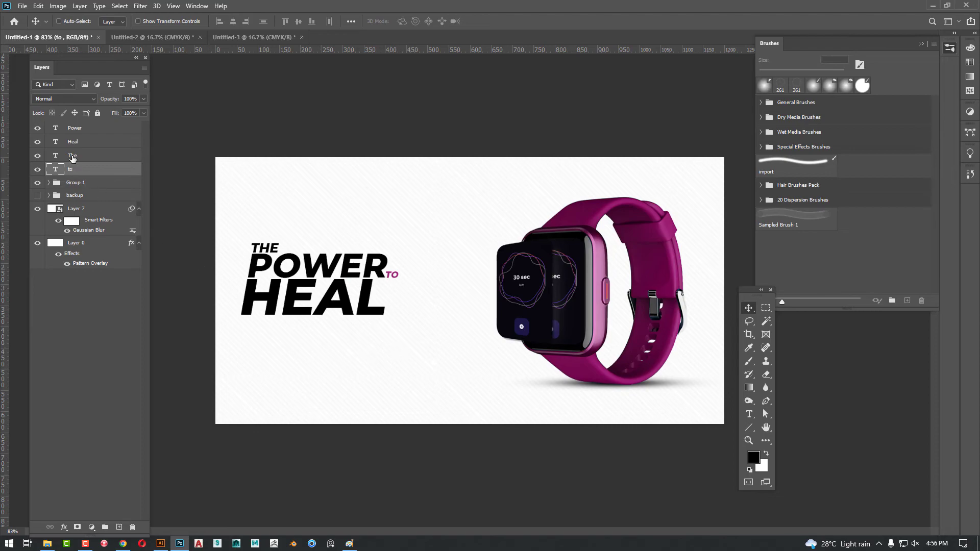
Select all four tagline text layers, enlarge them together and reposition the block beside the watch.
{"action": "left_click", "coordinate": [119, 133], "text": "shift"}
{"action": "left_click_drag", "start_coordinate": [345, 302], "coordinate": [361, 313]}
{"action": "key", "text": "ctrl+t"}
{"action": "left_click_drag", "start_coordinate": [417, 329], "coordinate": [393, 319]}
{"action": "key", "text": "Return"}
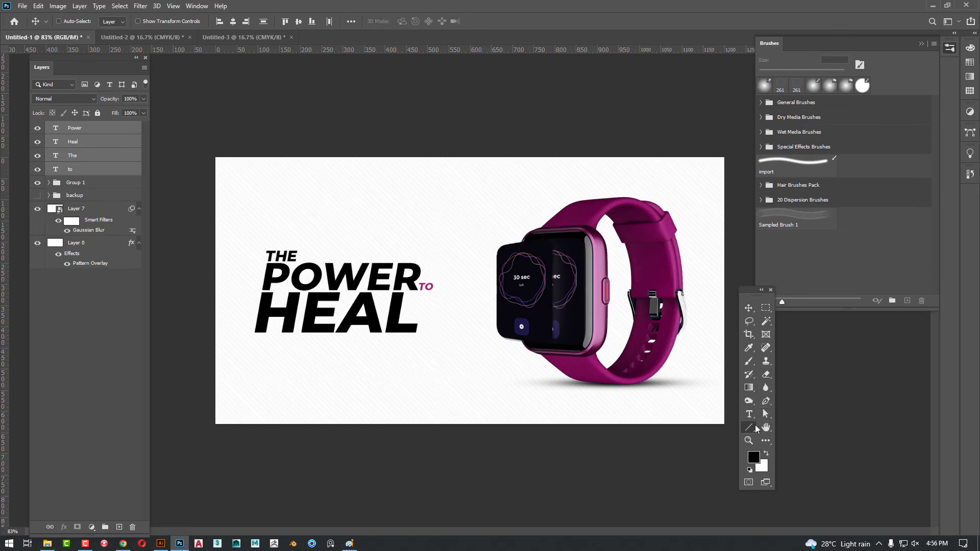
Draw a thin black rectangle about 301 by 21 px from the foot of the L in "HEAL" across to the watch.
{"action": "left_click", "coordinate": [755, 428]}
{"action": "left_click", "coordinate": [794, 426]}
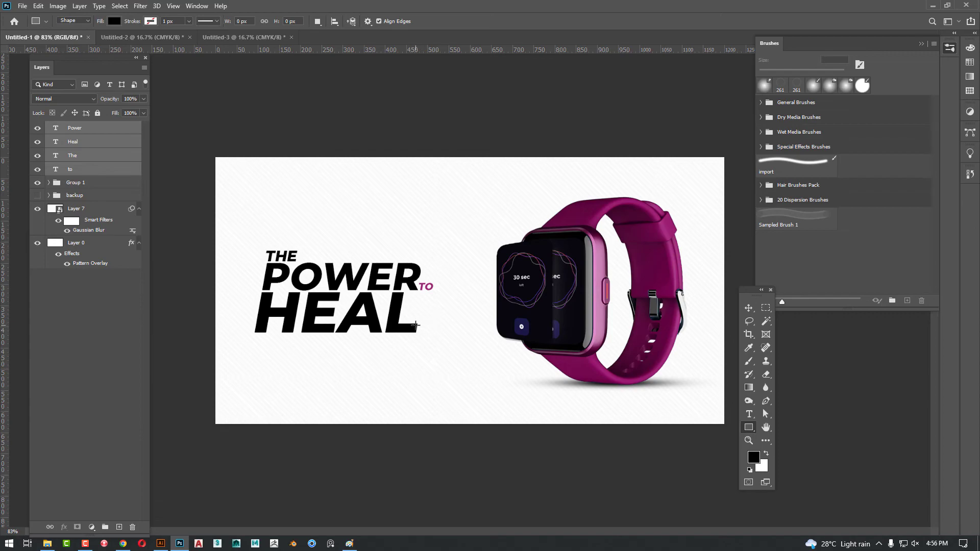
{"action": "left_click_drag", "start_coordinate": [415, 323], "coordinate": [542, 333]}
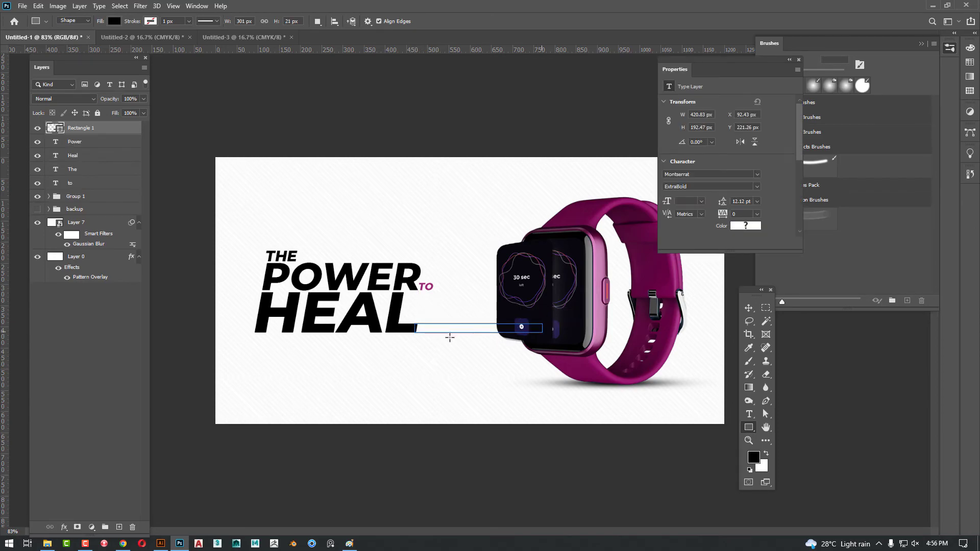
{"action": "key", "text": "v"}
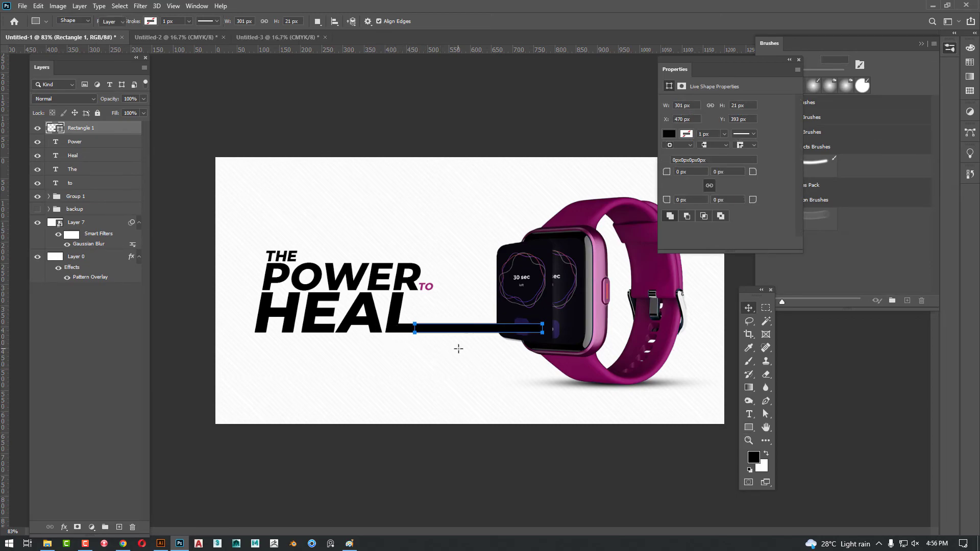
{"action": "scroll", "coordinate": [435, 330], "scroll_direction": "up", "scroll_amount": 3}
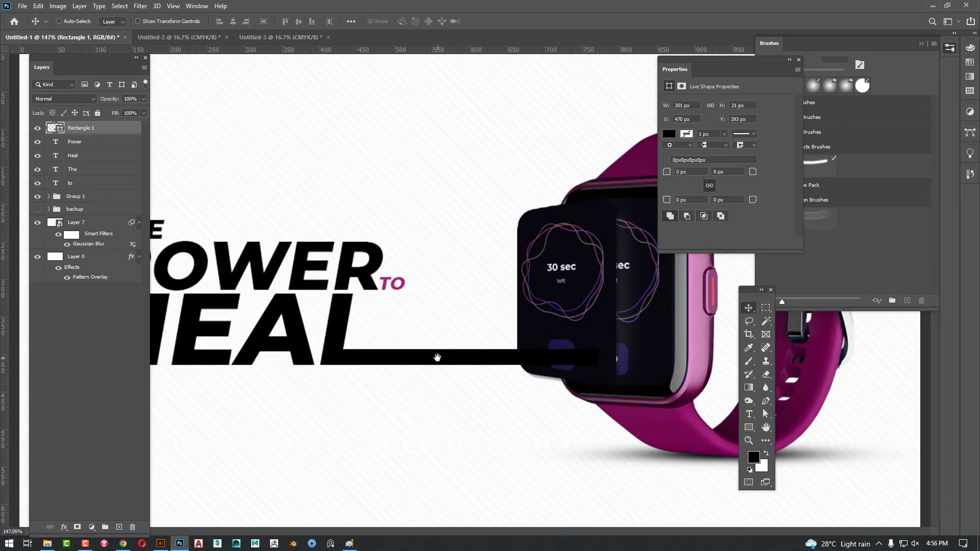
Move the Rectangle 1 layer below Group 1 so the bar runs behind the watch.
{"action": "left_click", "coordinate": [859, 269]}
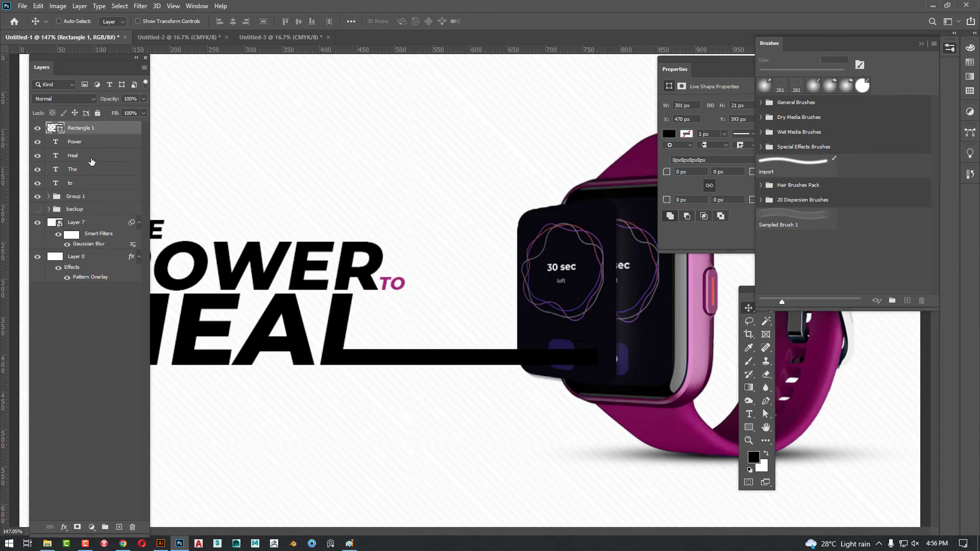
{"action": "left_click_drag", "start_coordinate": [93, 134], "coordinate": [104, 203]}
{"action": "scroll", "coordinate": [463, 330], "scroll_direction": "down", "scroll_amount": 1}
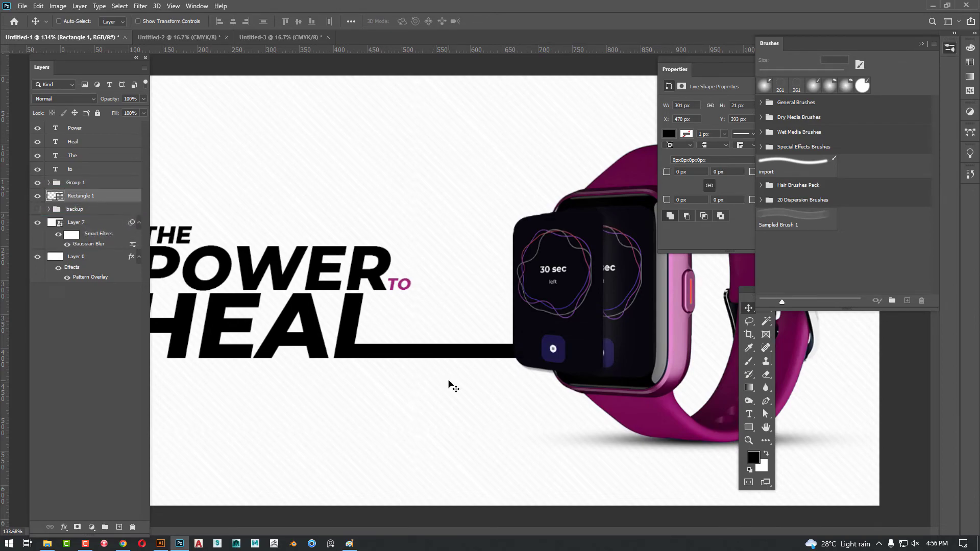
{"action": "scroll", "coordinate": [420, 377], "scroll_direction": "down", "scroll_amount": 3}
{"action": "scroll", "coordinate": [416, 372], "scroll_direction": "down", "scroll_amount": 1}
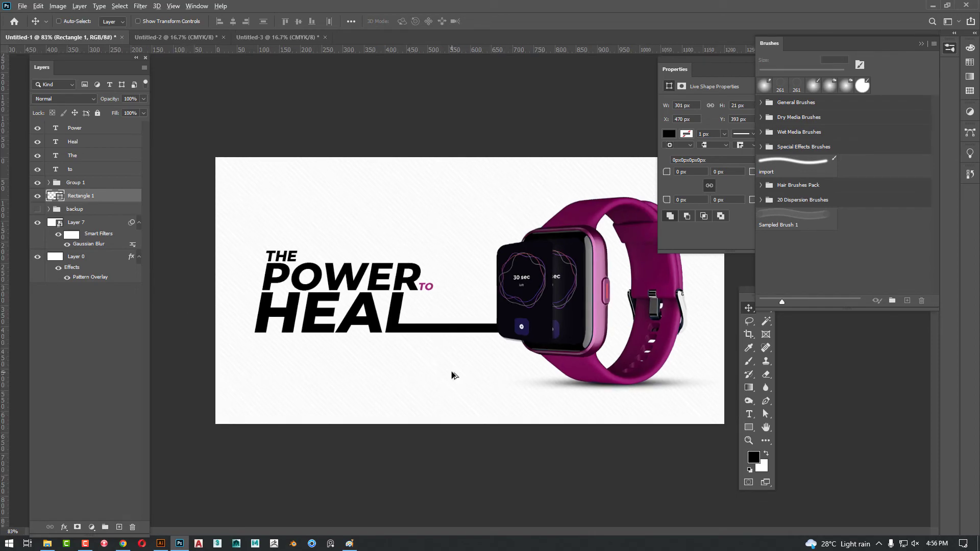
{"action": "scroll", "coordinate": [451, 376], "scroll_direction": "down", "scroll_amount": 1}
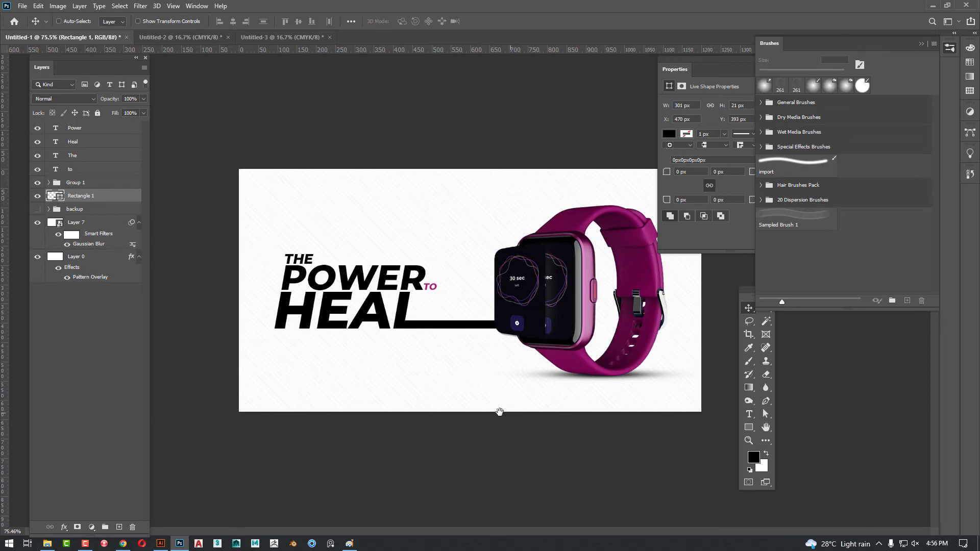
Recolour the "HEAL" text magenta (RGB 164, 13, 106), starting from a colour sampled on the watch strap.
{"action": "left_click", "coordinate": [308, 331], "text": "ctrl"}
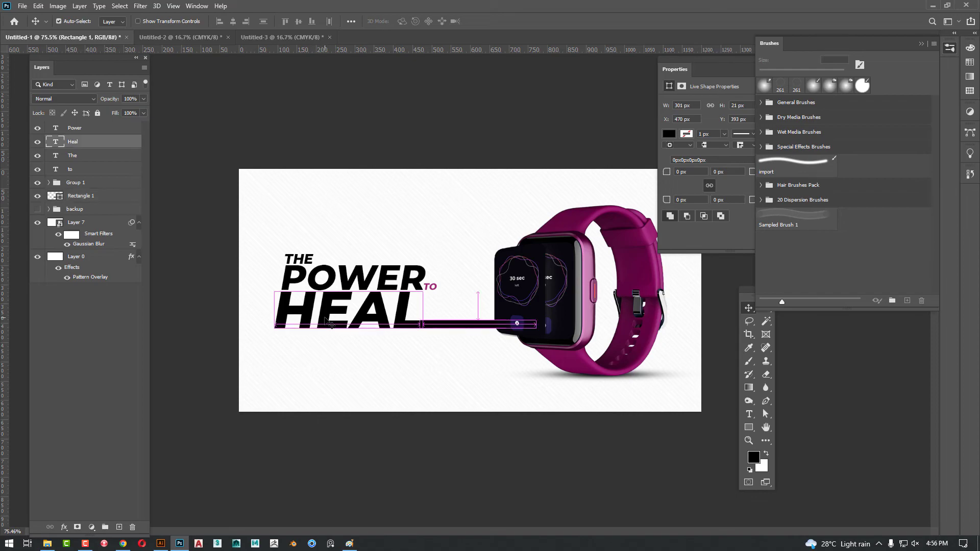
{"action": "key", "text": "t"}
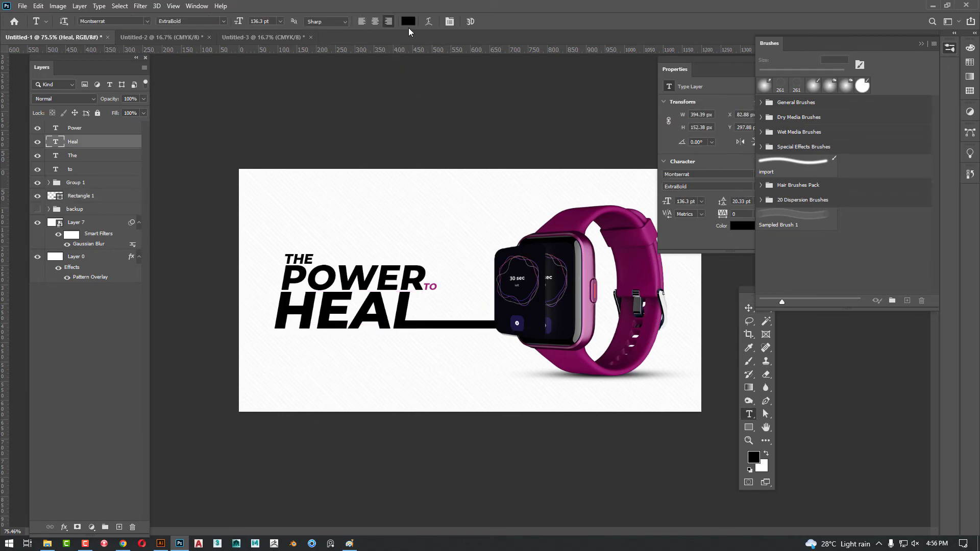
{"action": "left_click", "coordinate": [408, 21]}
{"action": "left_click_drag", "start_coordinate": [631, 229], "coordinate": [592, 383]}
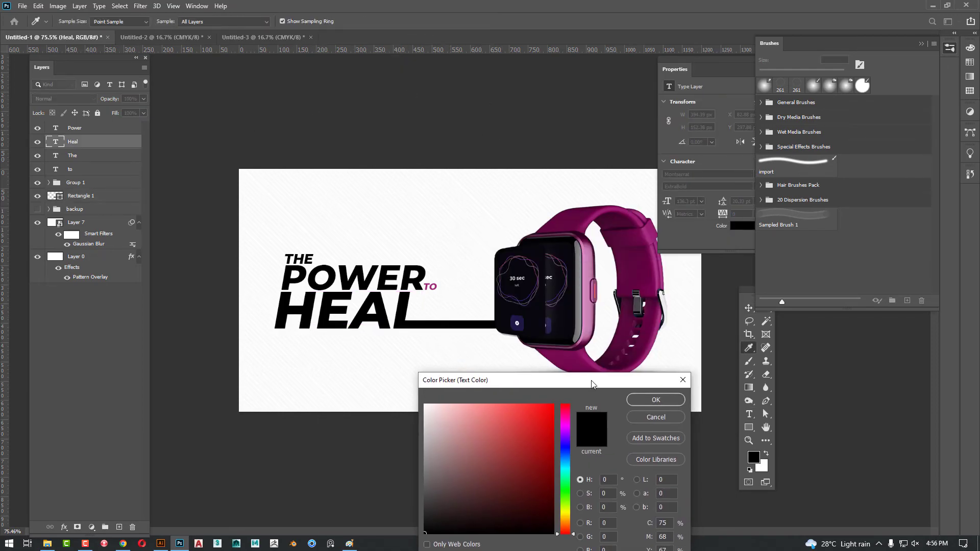
{"action": "left_click", "coordinate": [652, 263]}
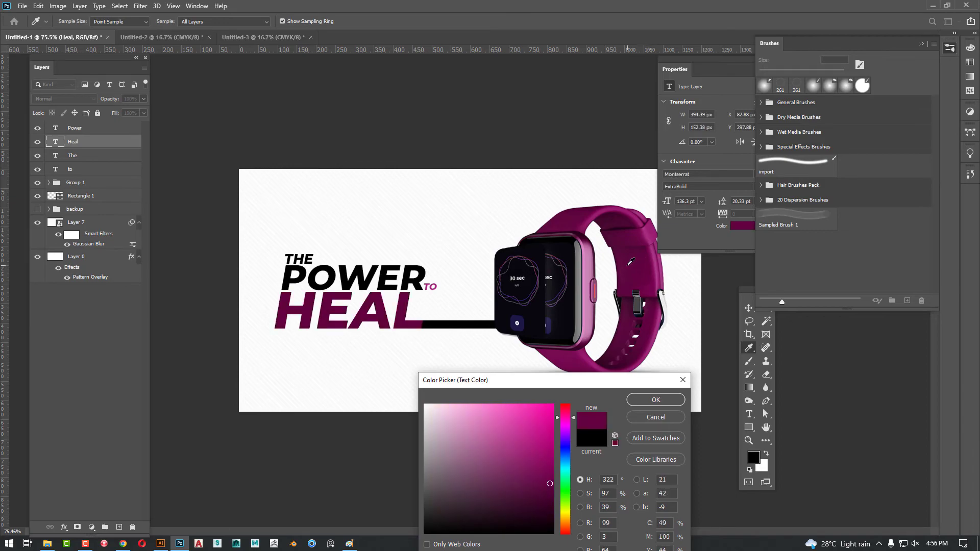
{"action": "left_click", "coordinate": [590, 259]}
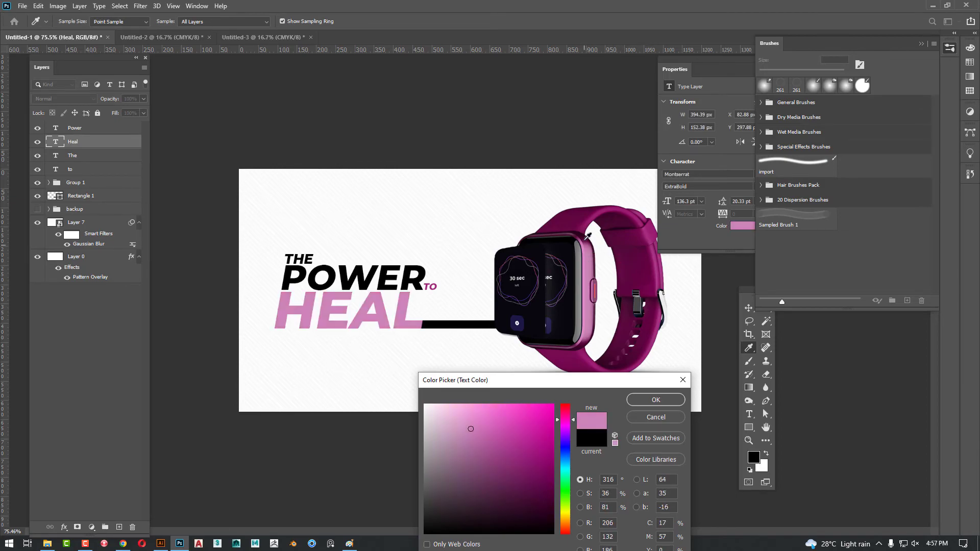
{"action": "left_click", "coordinate": [573, 222]}
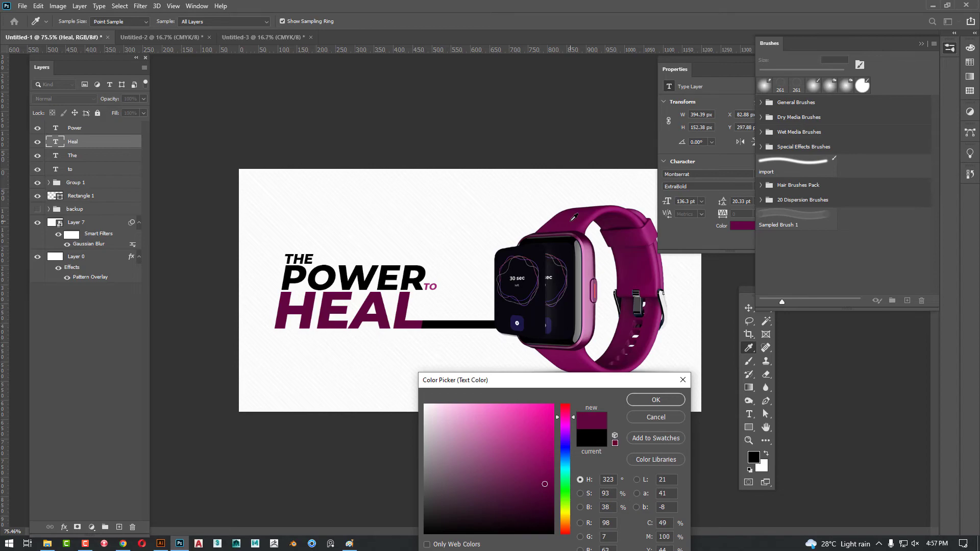
{"action": "left_click", "coordinate": [547, 442]}
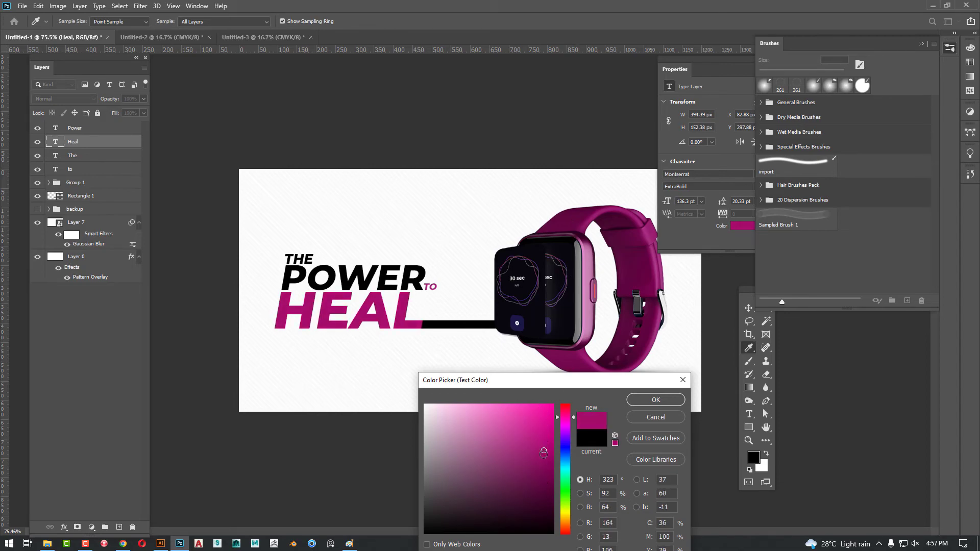
{"action": "left_click", "coordinate": [649, 401]}
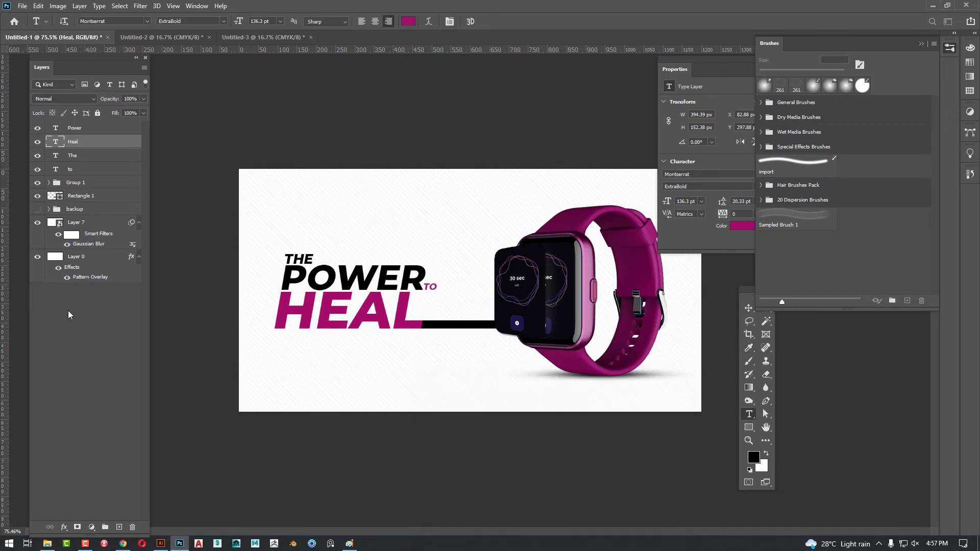
Recolour the rectangle bar with the magenta sampled from the "HEAL" text (a40d6a).
{"action": "double_click", "coordinate": [58, 197]}
{"action": "left_click", "coordinate": [329, 301]}
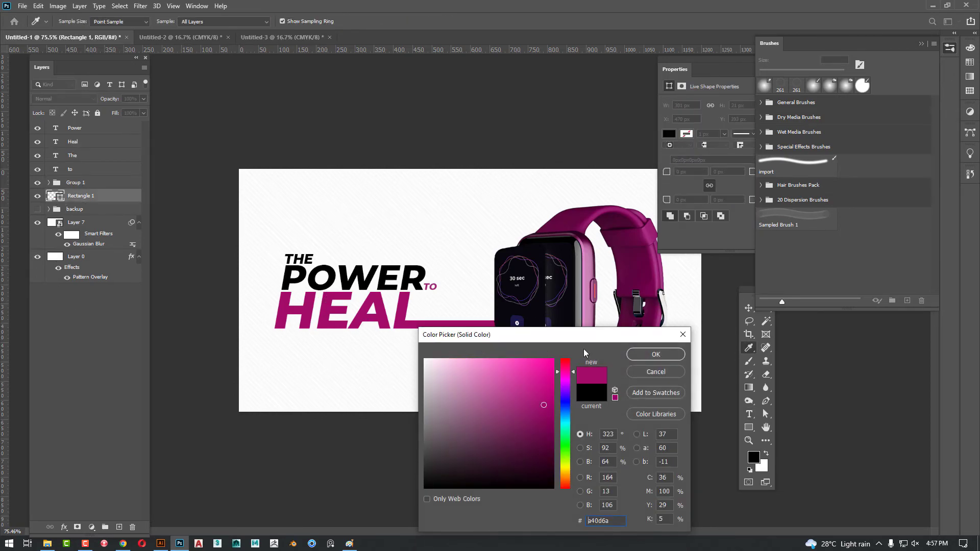
{"action": "left_click", "coordinate": [642, 355]}
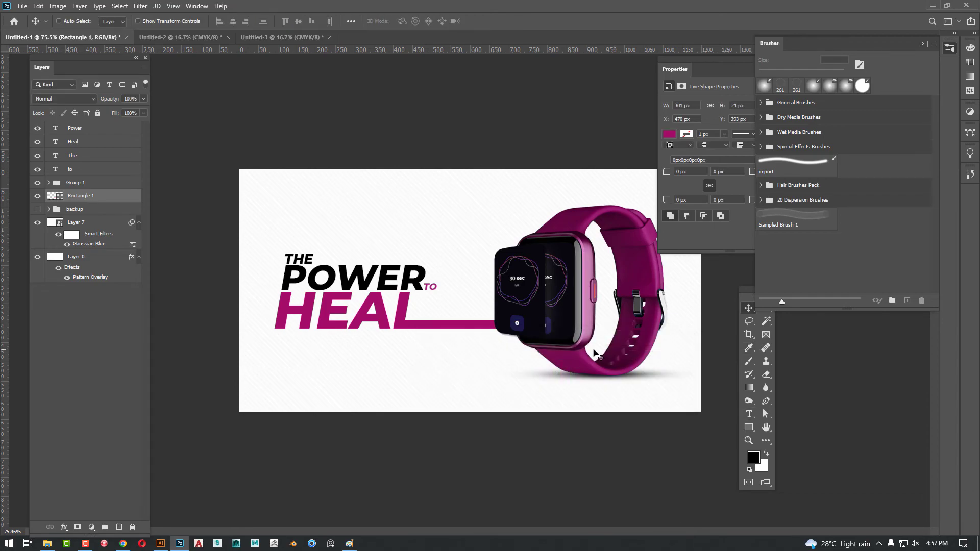
Duplicate the watch's Group 1 and move the copy to the top of the layer stack.
{"action": "scroll", "coordinate": [449, 345], "scroll_direction": "down", "scroll_amount": 1}
{"action": "key", "text": "ctrl"}
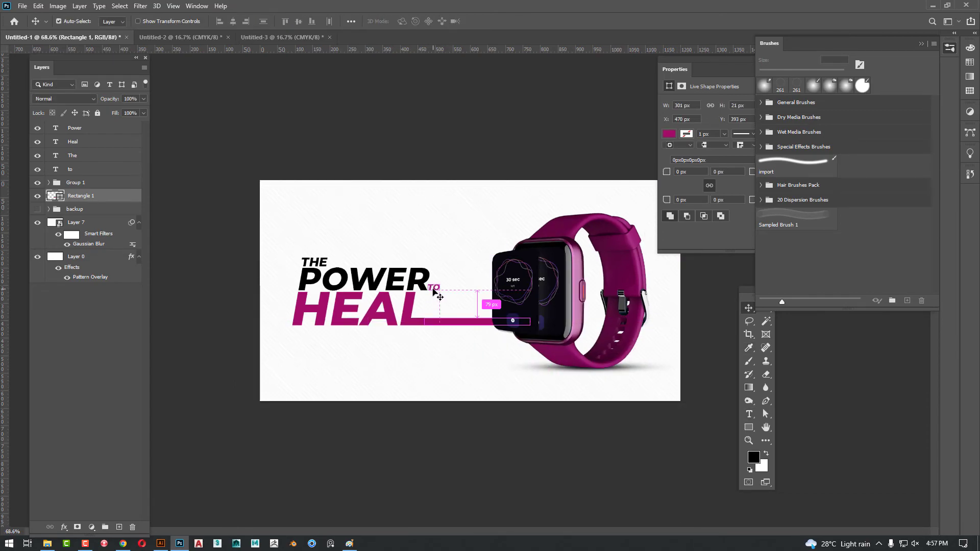
{"action": "left_click", "coordinate": [433, 291], "text": "ctrl"}
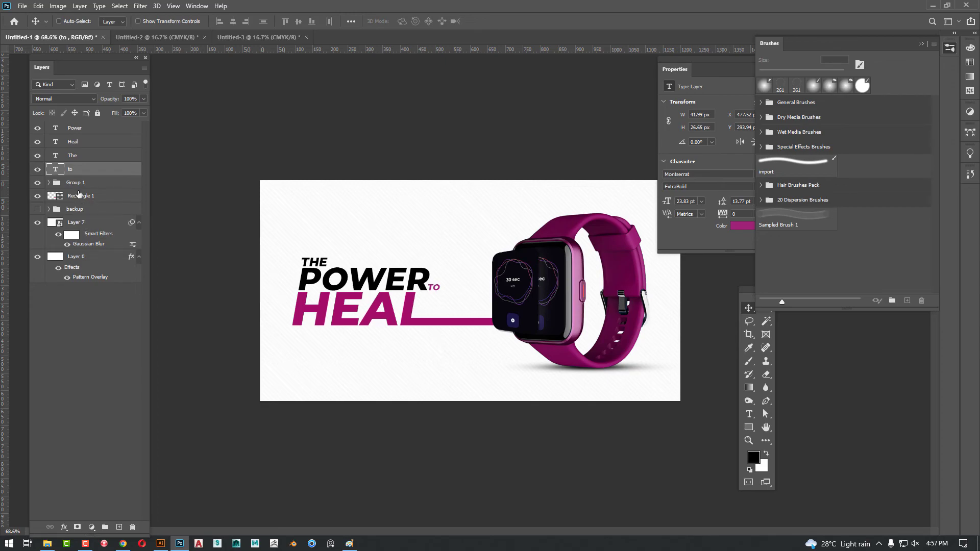
{"action": "left_click", "coordinate": [88, 185]}
{"action": "left_click", "coordinate": [39, 184]}
{"action": "left_click", "coordinate": [39, 185]}
{"action": "key", "text": "ctrl+j"}
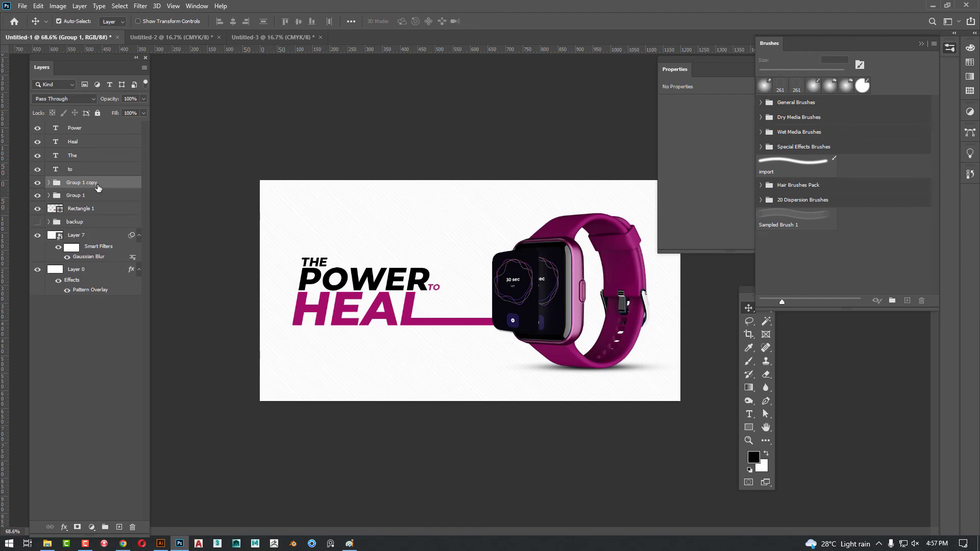
{"action": "left_click_drag", "start_coordinate": [98, 188], "coordinate": [101, 126]}
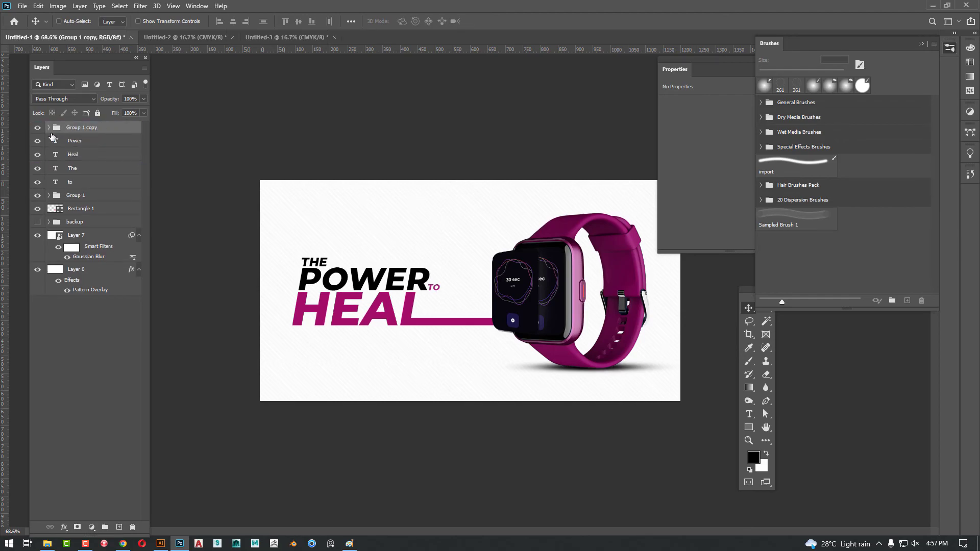
Delete the floating screen, Layer 5 copy 2, from the Group 1 copy and check the result with Group 1 hidden.
{"action": "left_click", "coordinate": [48, 128]}
{"action": "left_click", "coordinate": [102, 145]}
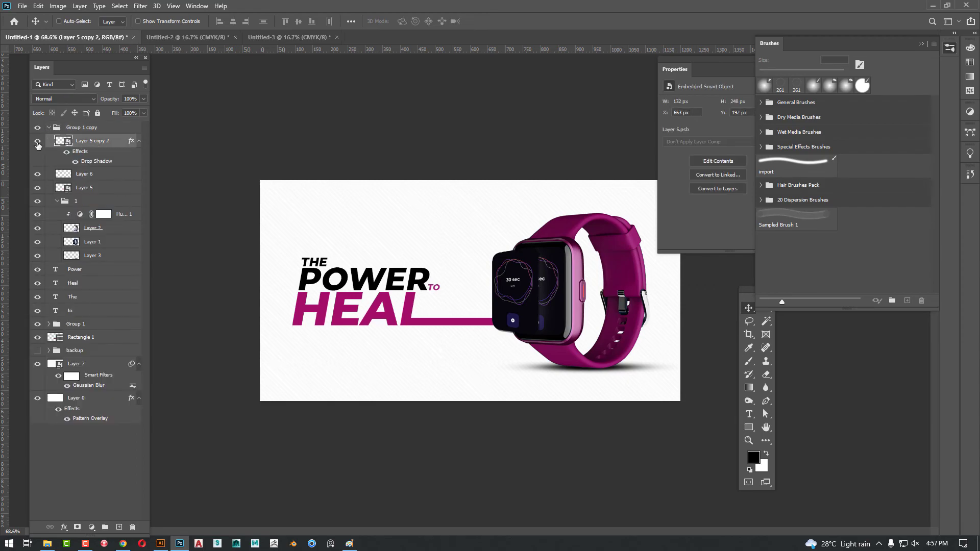
{"action": "left_click", "coordinate": [37, 141]}
{"action": "left_click", "coordinate": [37, 142]}
{"action": "key", "text": "Delete"}
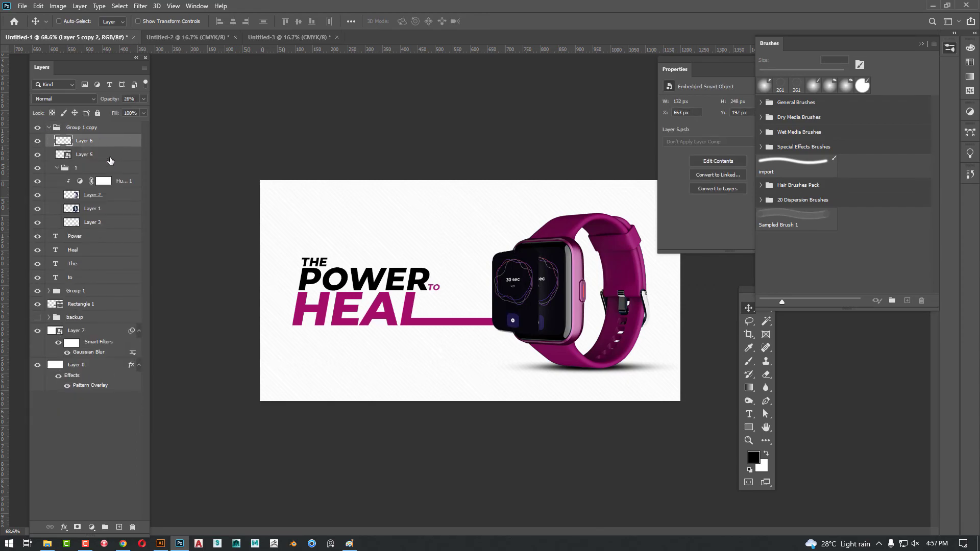
{"action": "left_click", "coordinate": [52, 128]}
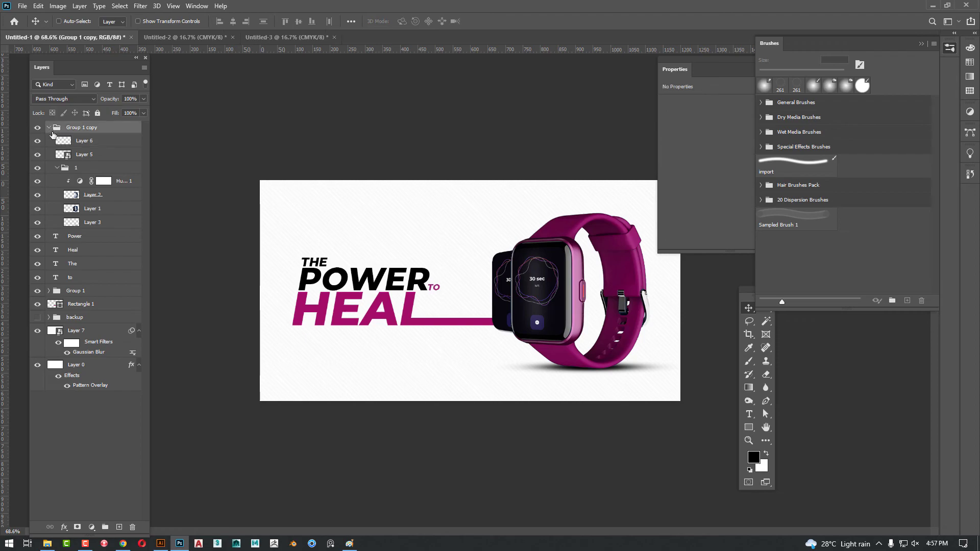
{"action": "left_click", "coordinate": [49, 128]}
{"action": "left_click", "coordinate": [38, 196]}
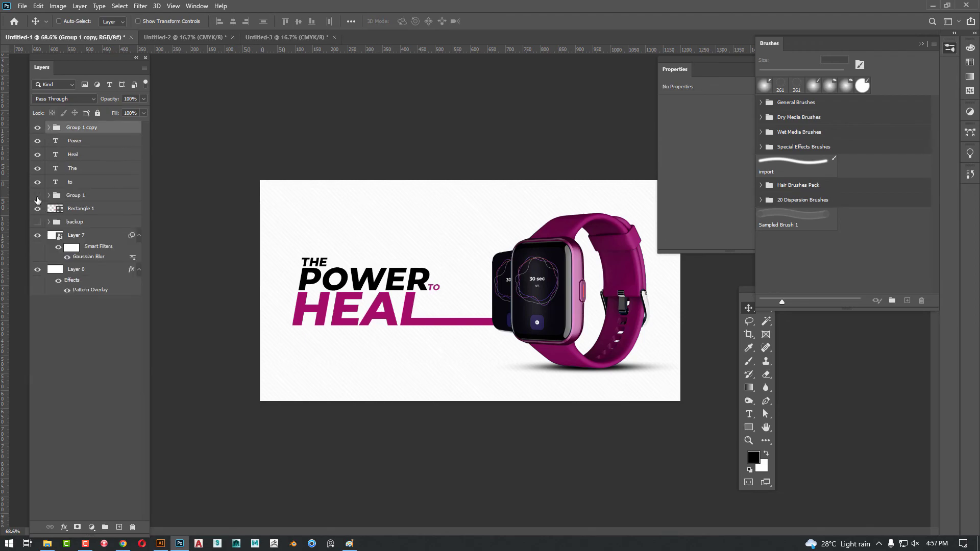
{"action": "left_click", "coordinate": [38, 197]}
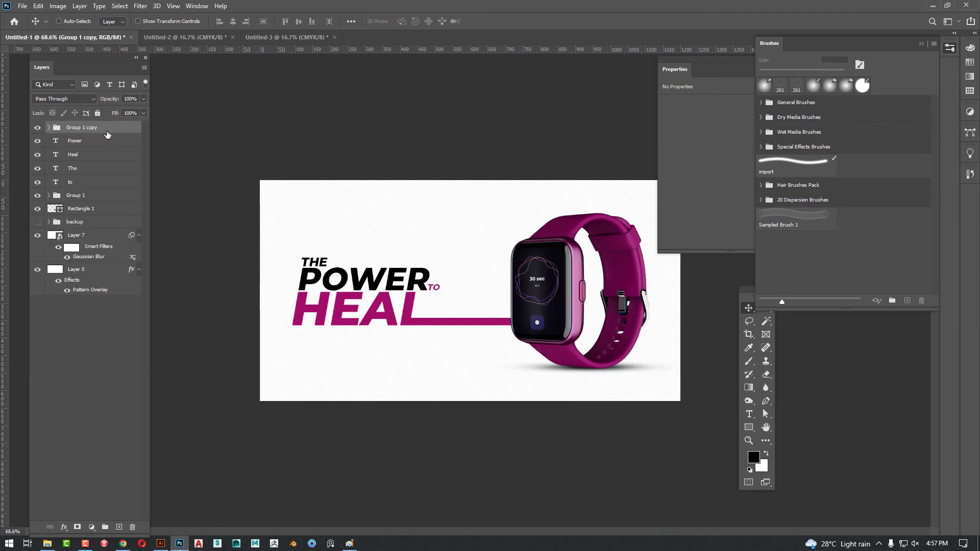
Delete Layer 3 from the Group 1 copy.
{"action": "right_click", "coordinate": [108, 128]}
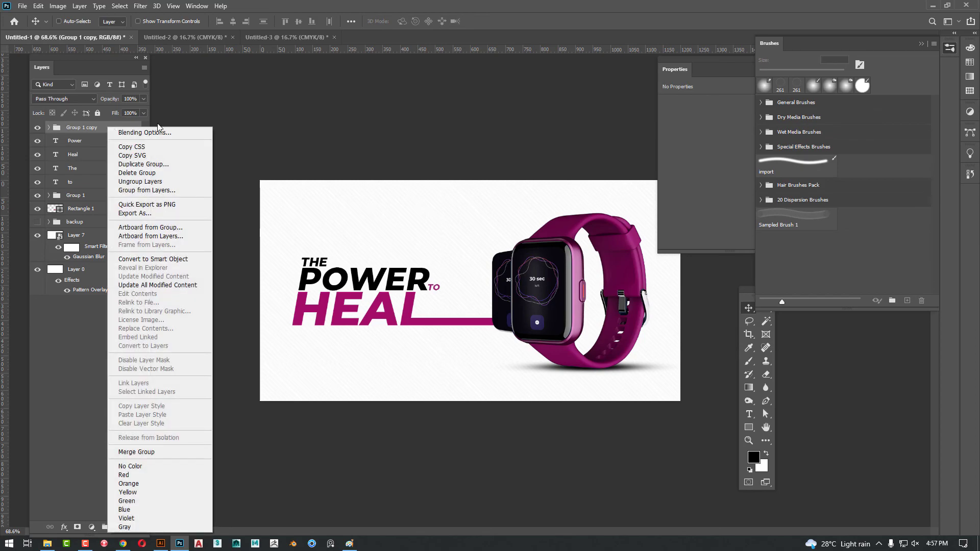
{"action": "left_click", "coordinate": [90, 129]}
{"action": "left_click", "coordinate": [48, 128]}
{"action": "left_click", "coordinate": [107, 221]}
{"action": "key", "text": "Delete"}
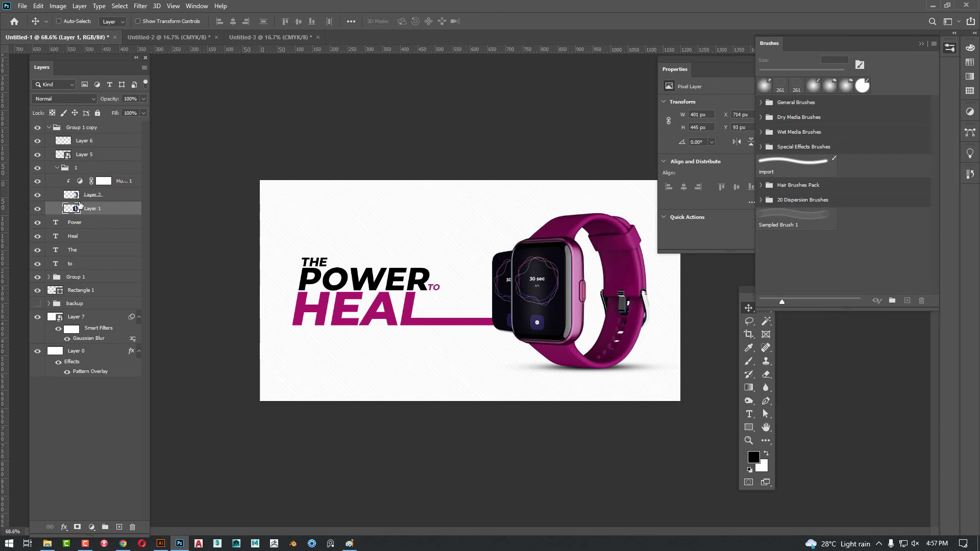
Convert the Group 1 copy to a smart object and apply a Gaussian Blur with a 7.8-pixel radius.
{"action": "left_click", "coordinate": [48, 128]}
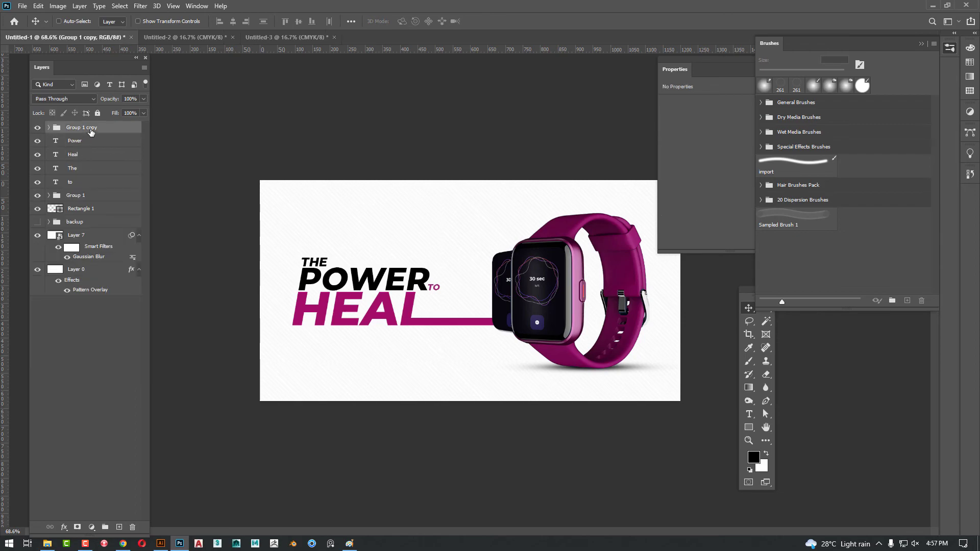
{"action": "right_click", "coordinate": [91, 128]}
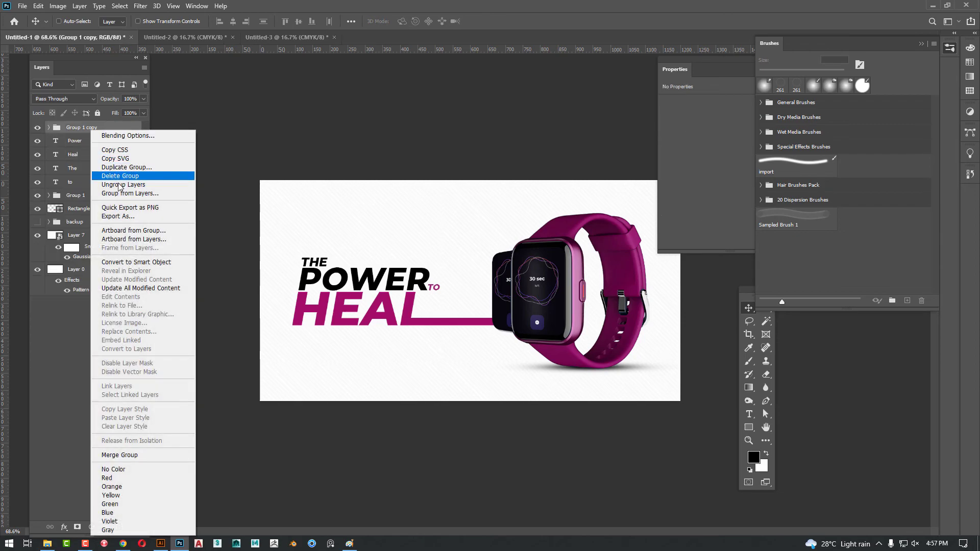
{"action": "left_click", "coordinate": [164, 262]}
{"action": "left_click", "coordinate": [137, 6]}
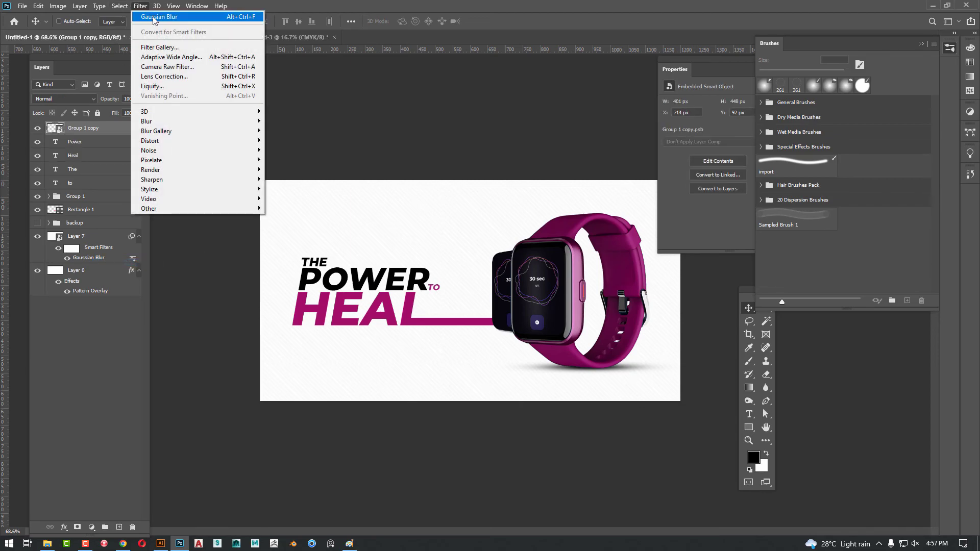
{"action": "left_click", "coordinate": [153, 15]}
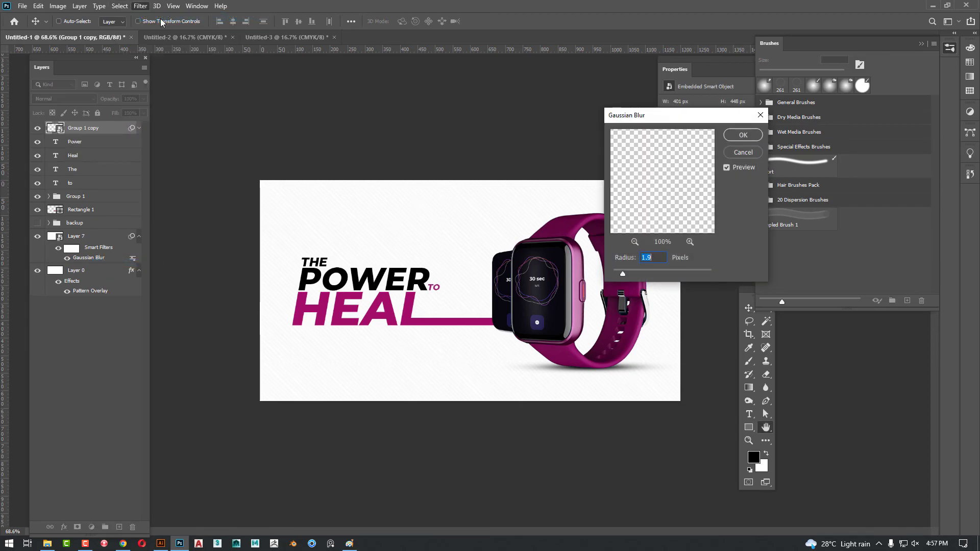
{"action": "left_click", "coordinate": [647, 271]}
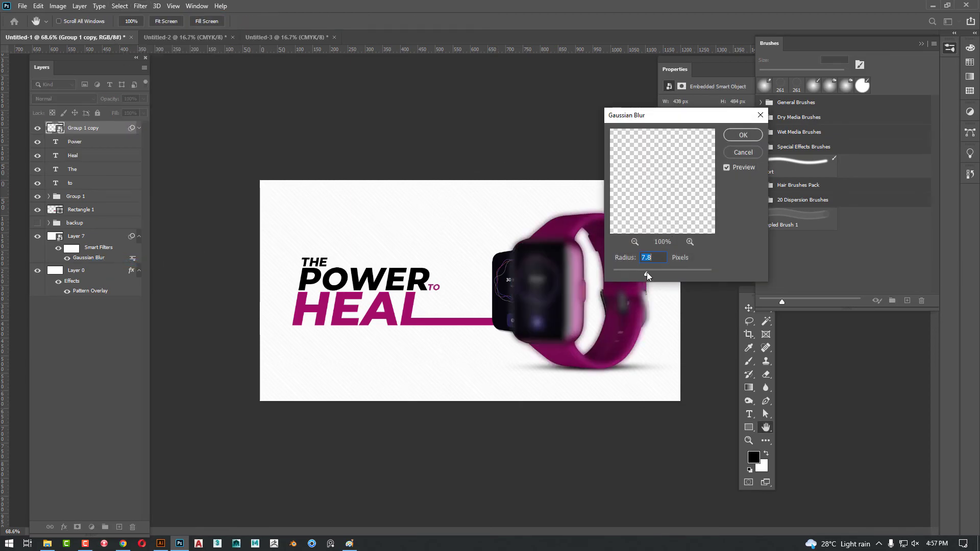
{"action": "left_click", "coordinate": [738, 135]}
Scale the blurred watch copy down to about 236 px wide, tilt it slightly, and place it in the canvas's lower-left corner.
{"action": "left_click_drag", "start_coordinate": [599, 296], "coordinate": [452, 271]}
{"action": "key", "text": "ctrl+t"}
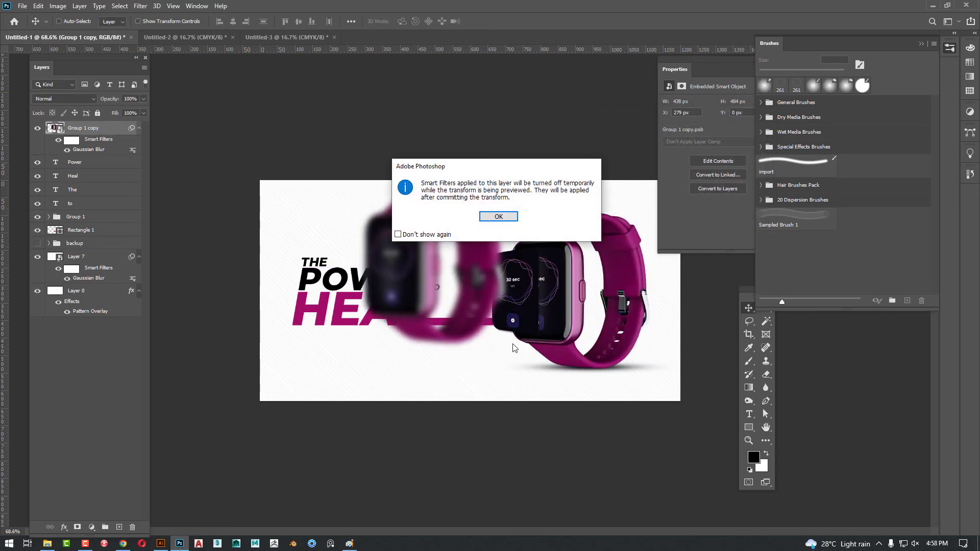
{"action": "left_click", "coordinate": [491, 217]}
{"action": "left_click_drag", "start_coordinate": [504, 347], "coordinate": [429, 253]}
{"action": "left_click_drag", "start_coordinate": [482, 199], "coordinate": [496, 250]}
{"action": "mouse_move", "coordinate": [399, 241]}
{"action": "left_mouse_down"}
{"action": "mouse_move", "coordinate": [358, 413]}
{"action": "mouse_move", "coordinate": [311, 416]}
{"action": "left_mouse_up"}
{"action": "key", "text": "Return"}
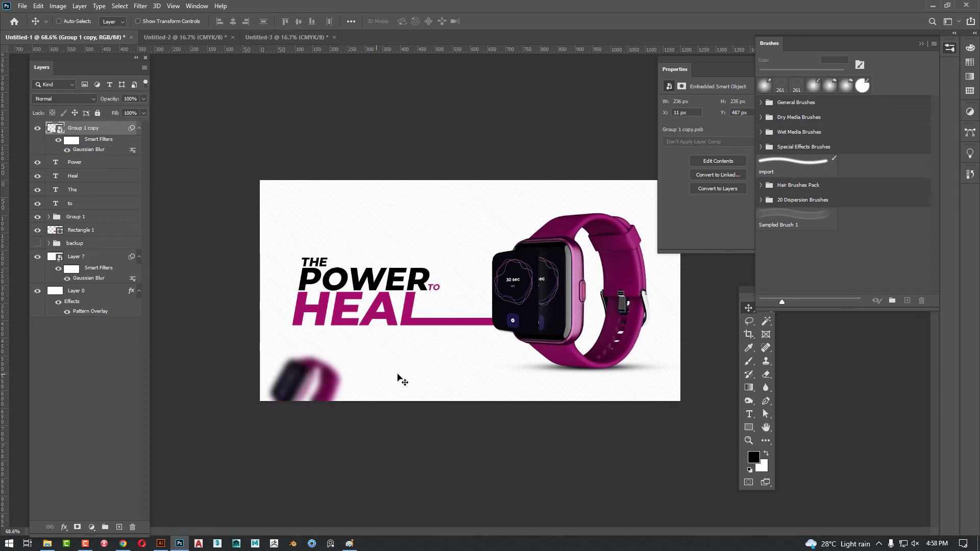
Duplicate the blurred watch, rotate the duplicate about -46°, scale it to 28%, and place it in the canvas's upper-left corner.
{"action": "left_click_drag", "start_coordinate": [422, 376], "coordinate": [479, 180]}
{"action": "key", "text": "ctrl+t"}
{"action": "left_click_drag", "start_coordinate": [480, 240], "coordinate": [625, 65]}
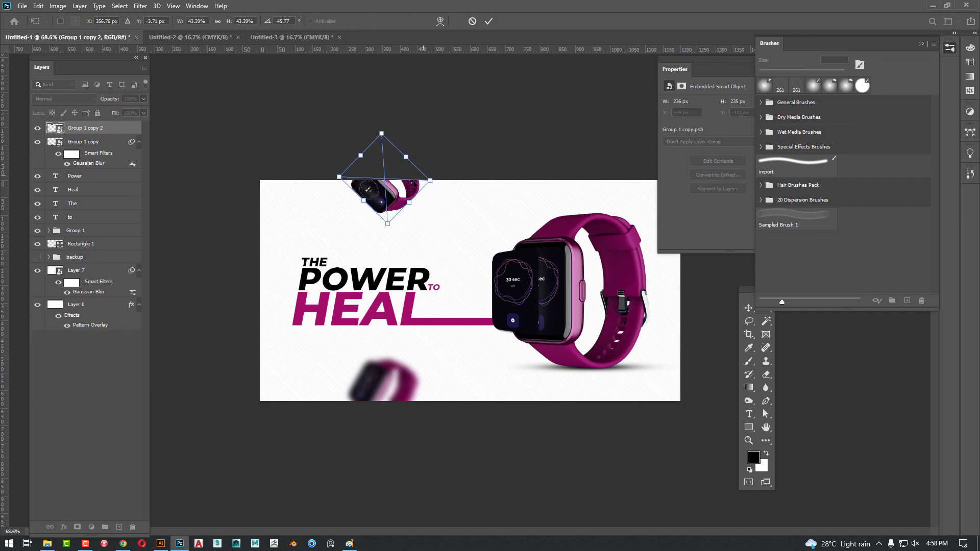
{"action": "left_click_drag", "start_coordinate": [338, 179], "coordinate": [371, 179]}
{"action": "key", "text": "Return"}
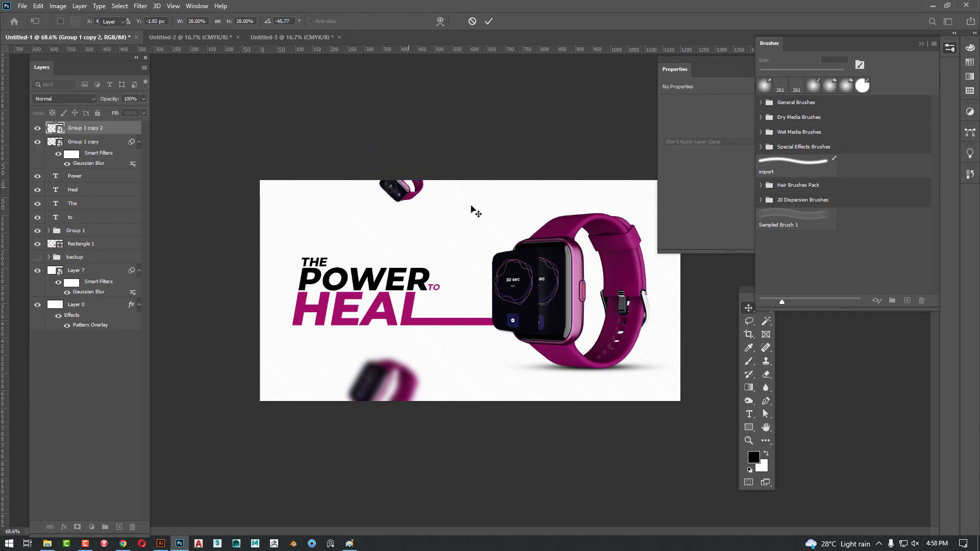
{"action": "left_click_drag", "start_coordinate": [470, 227], "coordinate": [360, 231]}
{"action": "left_click_drag", "start_coordinate": [382, 434], "coordinate": [428, 382]}
{"action": "left_click_drag", "start_coordinate": [292, 198], "coordinate": [285, 208]}
Duplicate the blurred watch to the canvas's upper right, rotate the duplicate to about 126°, and move its layer below Group 1.
{"action": "left_click_drag", "start_coordinate": [401, 384], "coordinate": [609, 207]}
{"action": "key", "text": "f"}
{"action": "left_click_drag", "start_coordinate": [671, 286], "coordinate": [547, 287]}
{"action": "key", "text": "ctrl+t"}
{"action": "left_click_drag", "start_coordinate": [500, 170], "coordinate": [363, 279]}
{"action": "left_click_drag", "start_coordinate": [522, 220], "coordinate": [553, 248]}
{"action": "key", "text": "Return"}
{"action": "left_click_drag", "start_coordinate": [102, 166], "coordinate": [104, 292]}
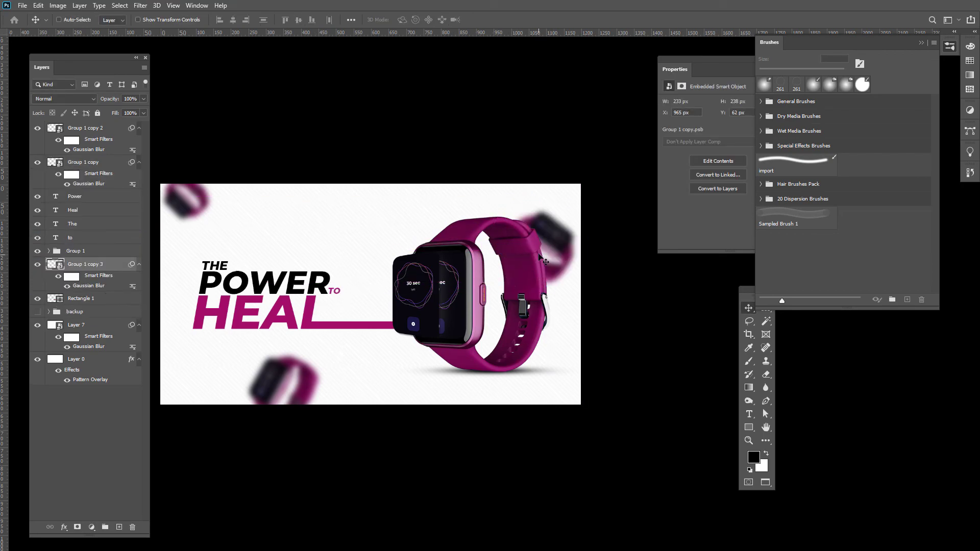
Scale Group 1 copy 3 to about 30% and place it behind the top of the main watch's strap.
{"action": "key", "text": "ctrl+t"}
{"action": "left_click_drag", "start_coordinate": [588, 245], "coordinate": [507, 220]}
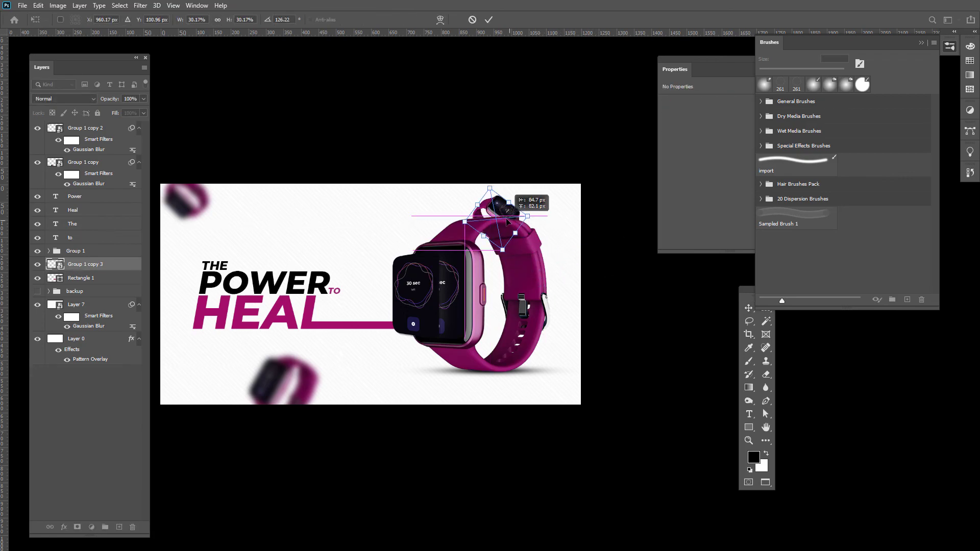
{"action": "key", "text": "Return"}
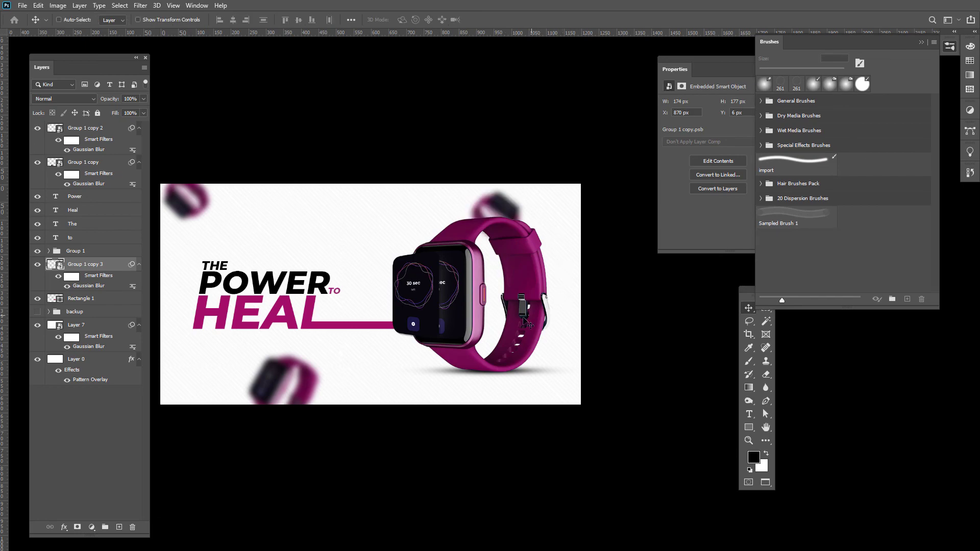
Spread the blurred watches: Group 1 copy 3 to the lower-right edge, copy 2 near top centre, and the largest further left.
{"action": "left_click_drag", "start_coordinate": [530, 243], "coordinate": [605, 388]}
{"action": "left_click_drag", "start_coordinate": [187, 221], "coordinate": [330, 215]}
{"action": "left_click", "coordinate": [280, 384], "text": "ctrl"}
{"action": "left_click_drag", "start_coordinate": [280, 383], "coordinate": [237, 376]}
{"action": "left_click_drag", "start_coordinate": [315, 374], "coordinate": [348, 364]}
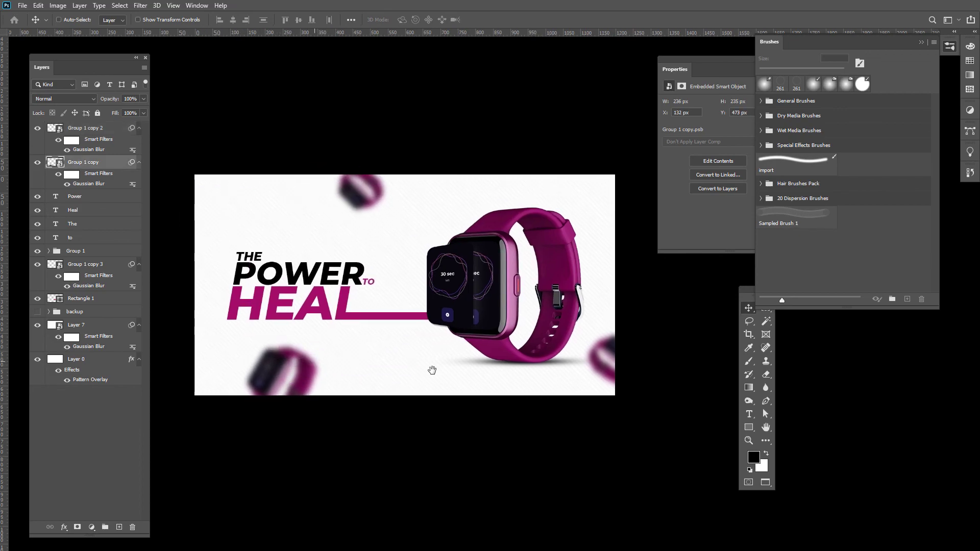
Move Group 1 copy 3 behind the opening of the main watch's strap and fine-tune the top blurred watch's position.
{"action": "left_click_drag", "start_coordinate": [606, 352], "coordinate": [533, 284]}
{"action": "left_click_drag", "start_coordinate": [519, 355], "coordinate": [533, 358]}
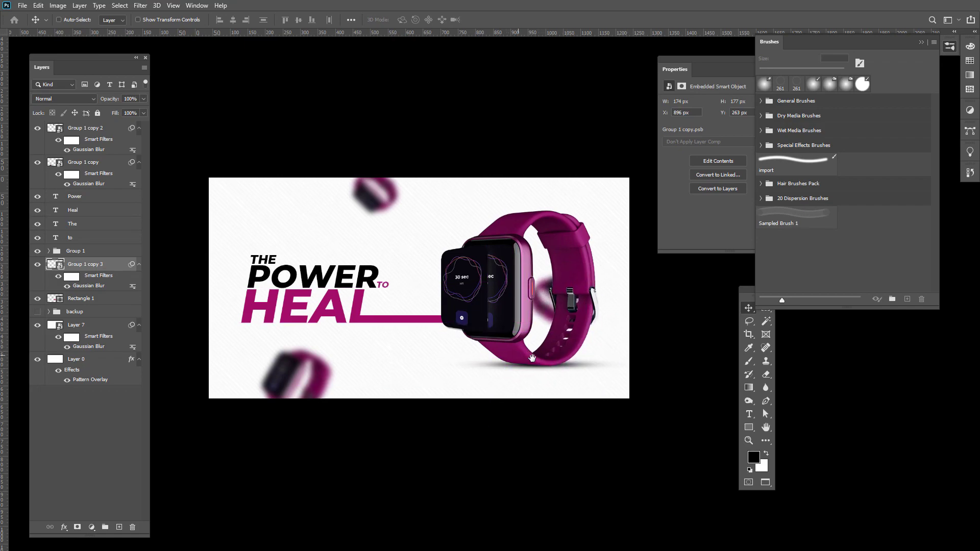
{"action": "left_click_drag", "start_coordinate": [378, 204], "coordinate": [372, 211]}
{"action": "left_click_drag", "start_coordinate": [439, 331], "coordinate": [435, 333]}
Examine the whole composition in full-screen view, including with the canvas view rotated to portrait orientation.
{"action": "key", "text": "ctrl+plus"}
{"action": "key", "text": "f"}
{"action": "left_click_drag", "start_coordinate": [524, 323], "coordinate": [547, 327]}
{"action": "left_click_drag", "start_coordinate": [638, 341], "coordinate": [624, 343]}
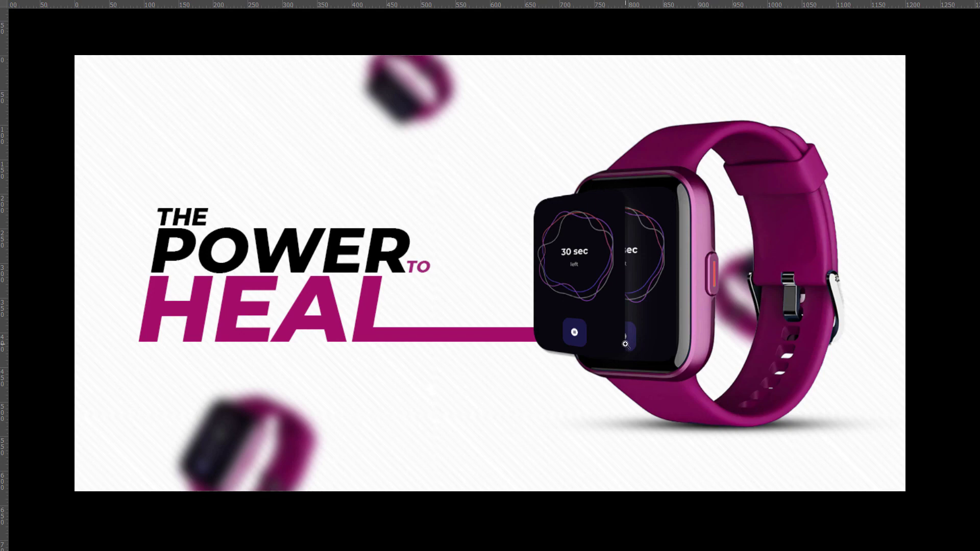
{"action": "left_click", "coordinate": [625, 344], "text": "alt"}
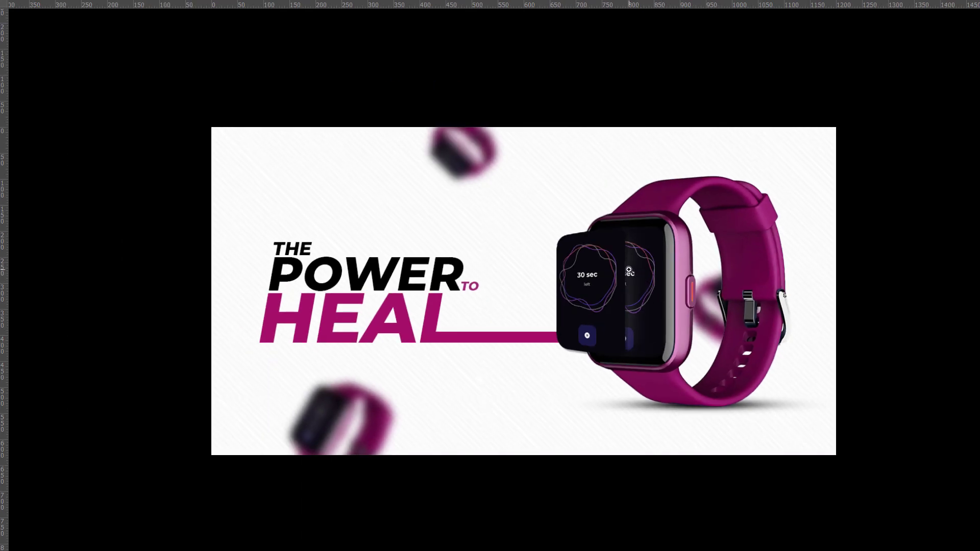
{"action": "left_click_drag", "start_coordinate": [630, 266], "coordinate": [487, 233]}
{"action": "left_click_drag", "start_coordinate": [547, 243], "coordinate": [536, 258]}
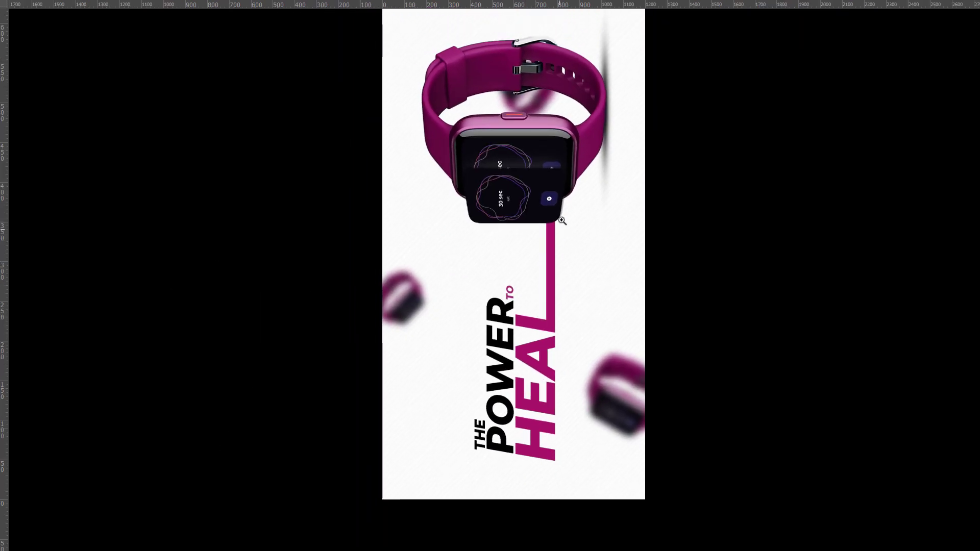
{"action": "left_click_drag", "start_coordinate": [579, 146], "coordinate": [418, 430]}
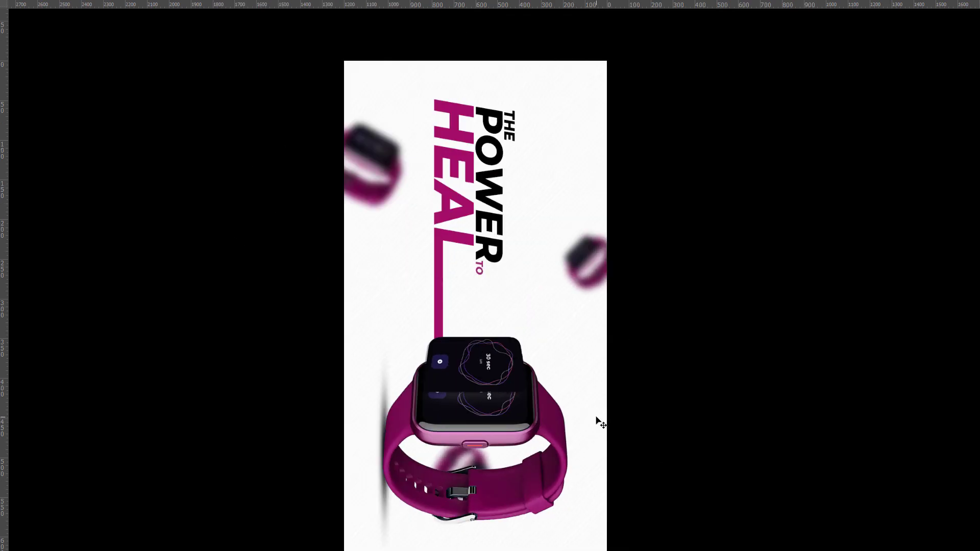
Try rotating Group 1 upright in the portrait canvas view, cancel the transform, and return the view to horizontal.
{"action": "key", "text": "ctrl+t"}
{"action": "key", "text": "Escape"}
{"action": "key", "text": "F7"}
{"action": "left_click", "coordinate": [48, 252]}
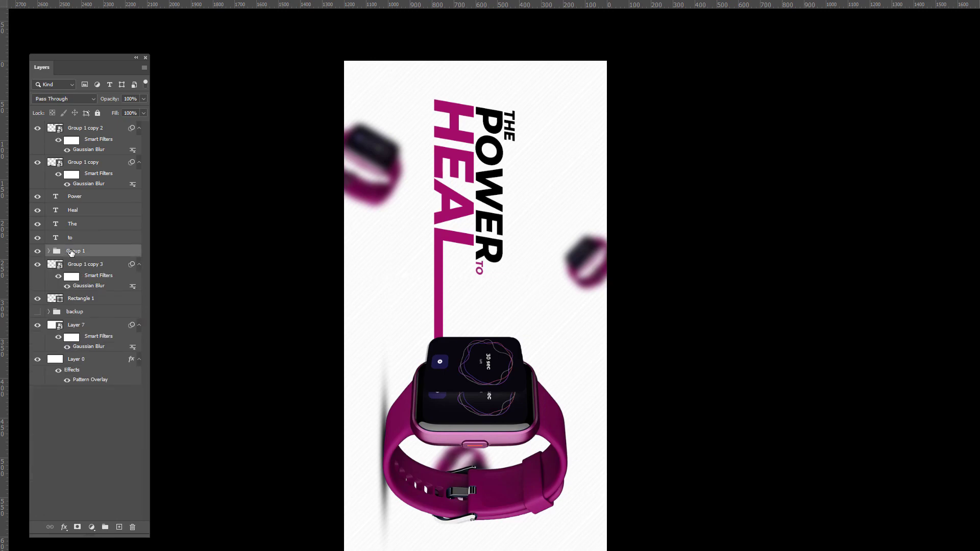
{"action": "key", "text": "ctrl+t"}
{"action": "left_click_drag", "start_coordinate": [582, 343], "coordinate": [348, 323]}
{"action": "left_click_drag", "start_coordinate": [513, 388], "coordinate": [531, 389]}
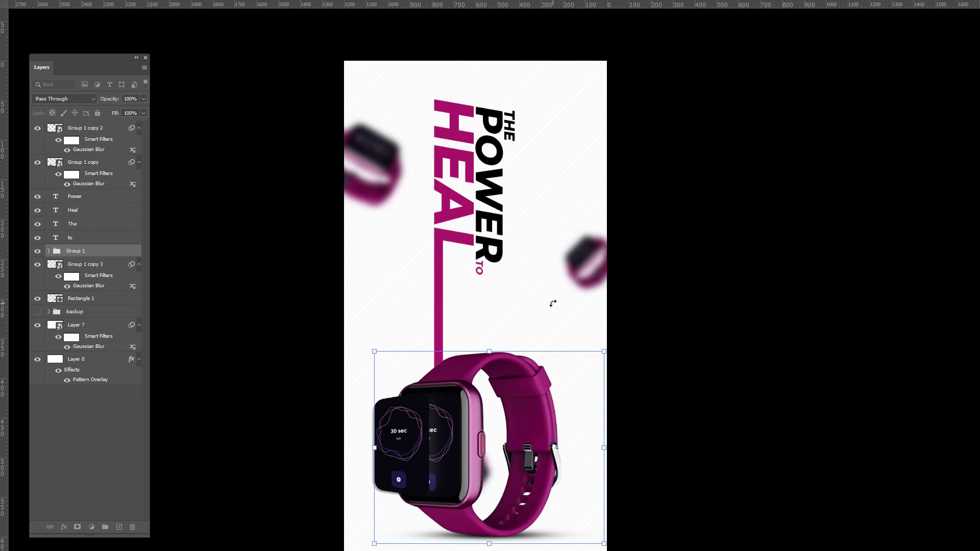
{"action": "key", "text": "Escape"}
{"action": "key", "text": "r"}
{"action": "left_click_drag", "start_coordinate": [636, 218], "coordinate": [444, 236]}
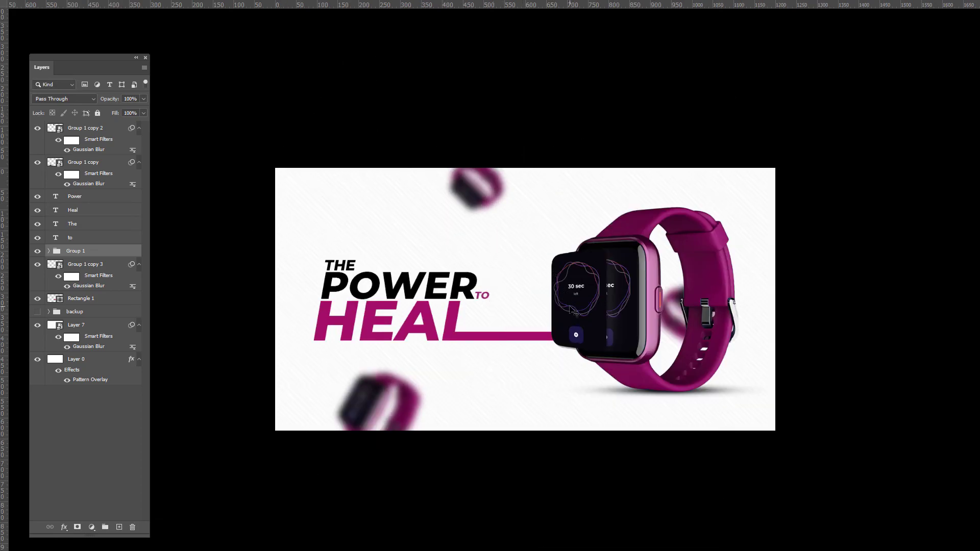